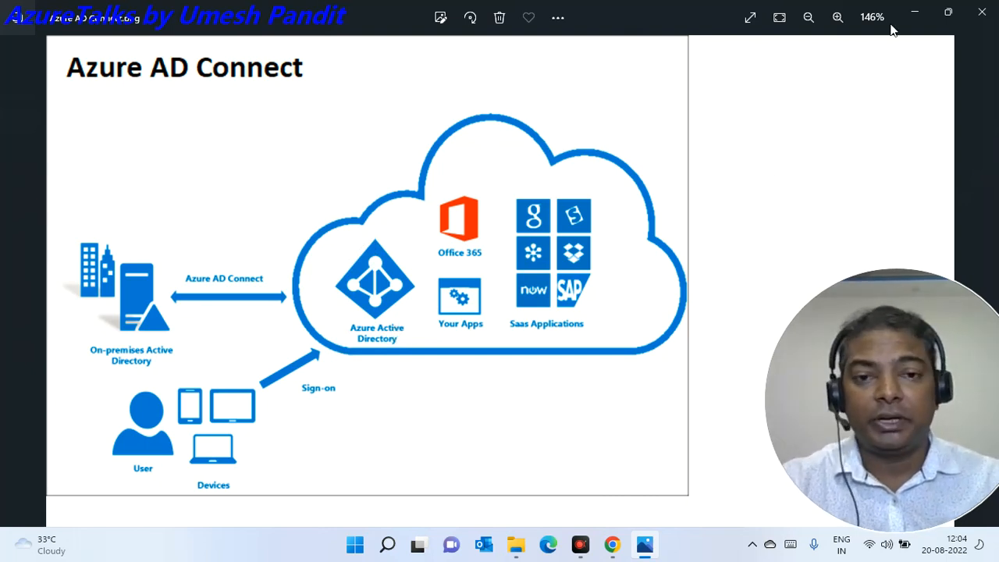
# Step: Switch from the diagram to the Azure portal and open the Azure Pass - Sponsorship subscription
pyautogui.click(914, 12)
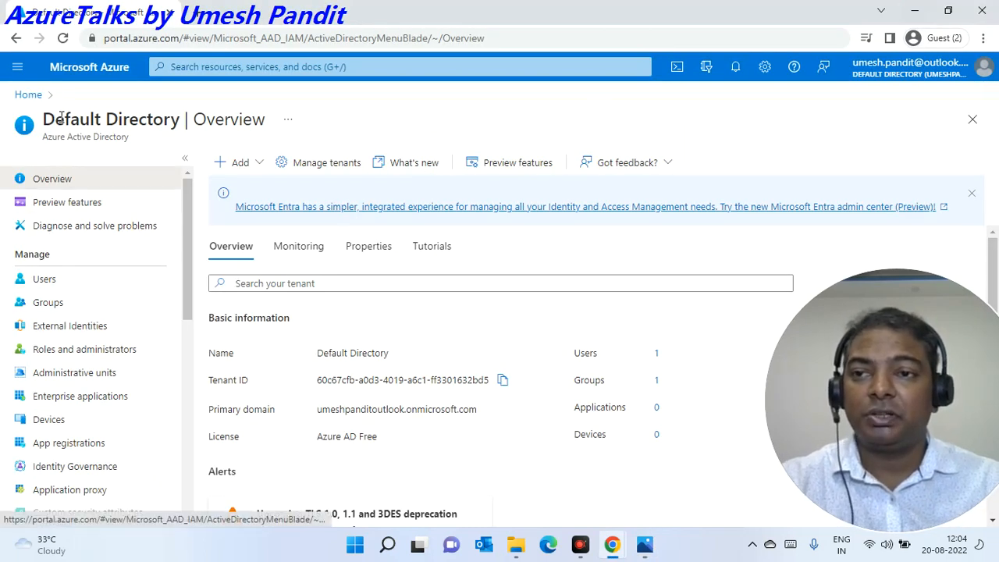
pyautogui.click(30, 97)
pyautogui.click(315, 163)
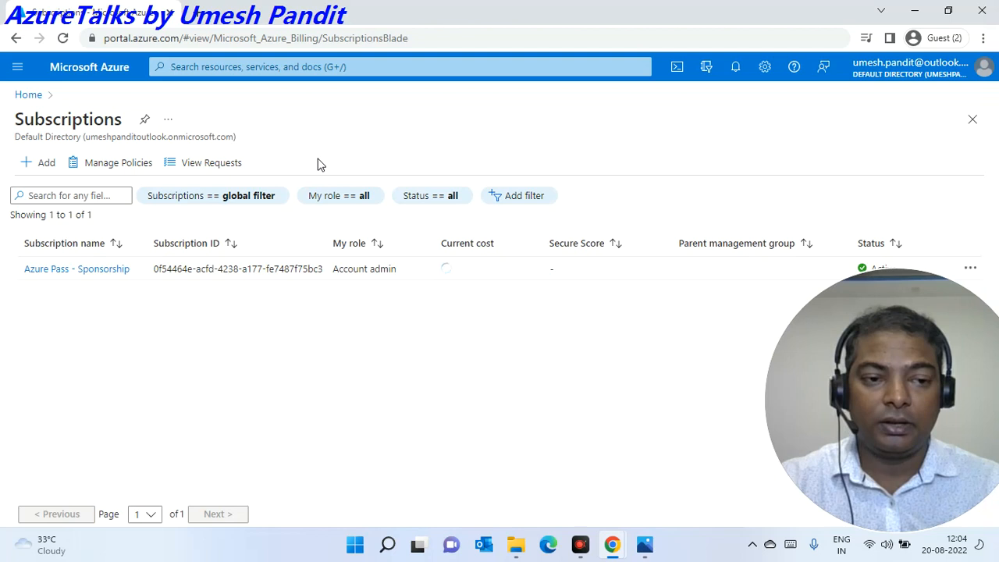
pyautogui.click(101, 270)
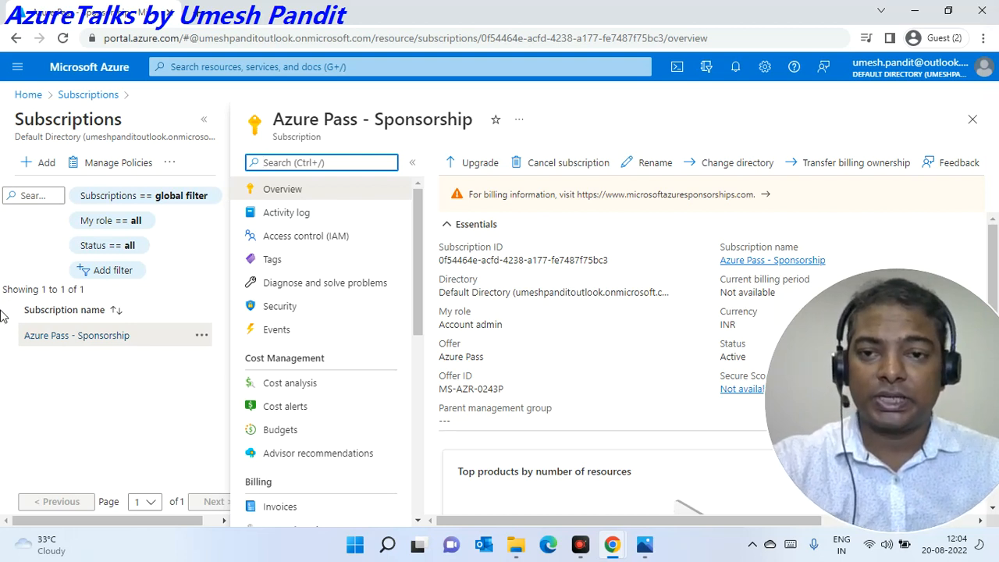
# Step: Open the subscription's resource groups and start creating a new resource group
pyautogui.scroll(-3, 331, 380)
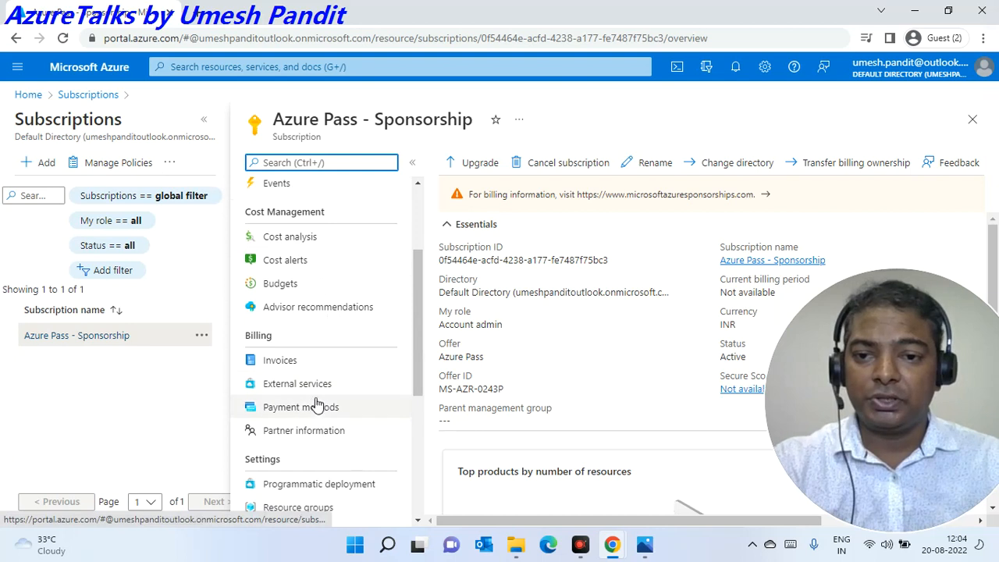
pyautogui.scroll(-2, 283, 404)
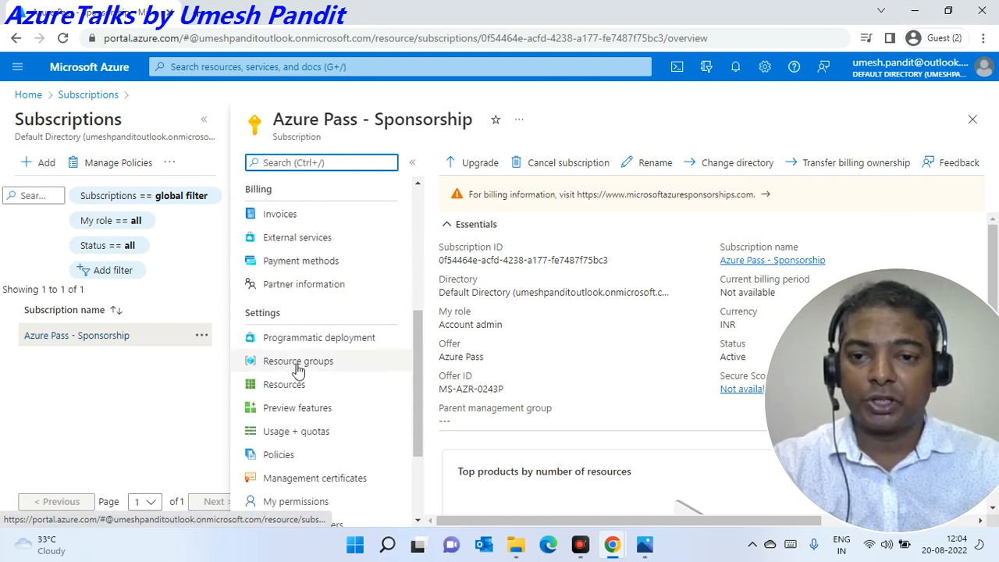
pyautogui.click(298, 365)
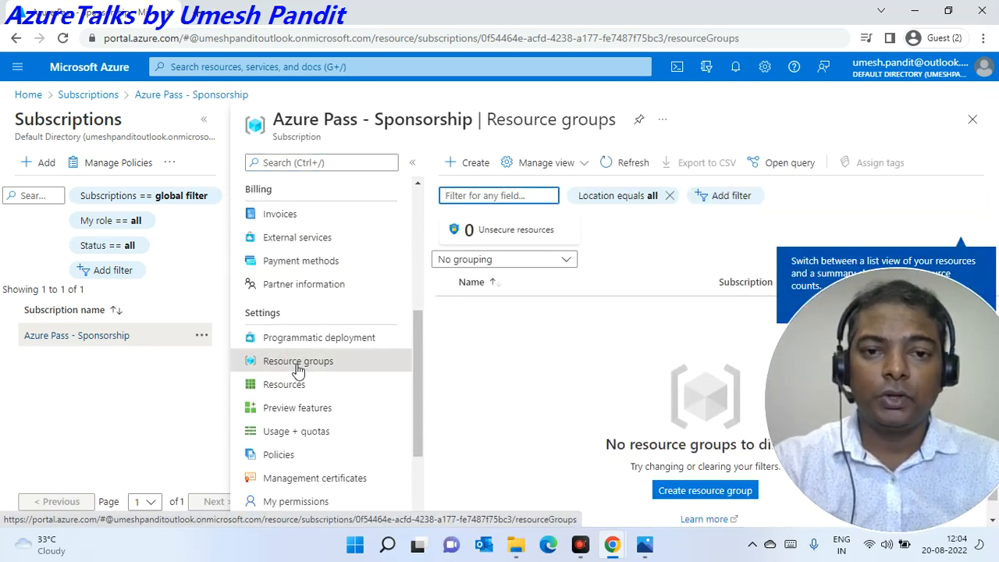
pyautogui.click(699, 495)
pyautogui.click(699, 492)
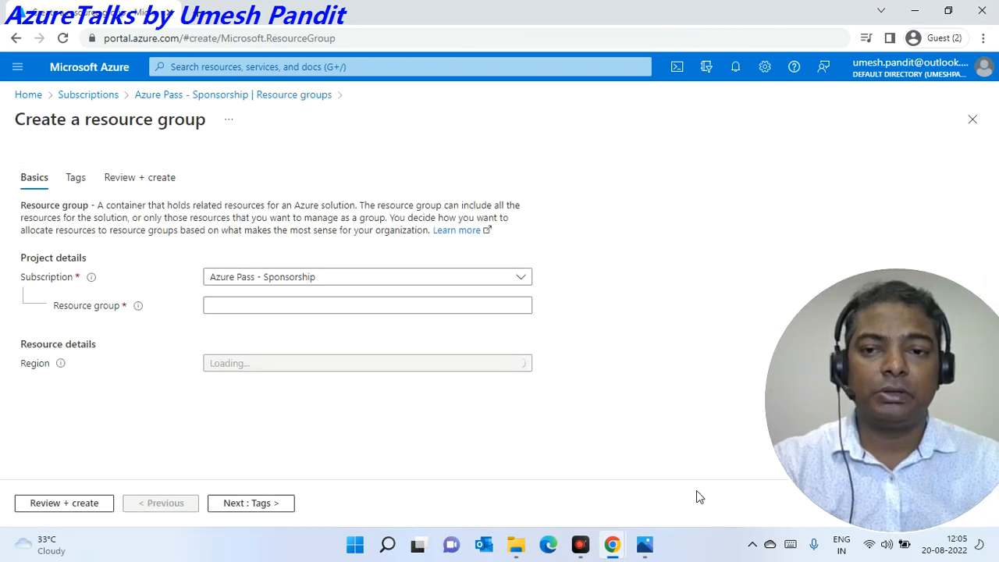
# Step: Select the Azure Pass - Sponsorship subscription and name the new resource group ADVM-AzureTalks-US
pyautogui.click(263, 282)
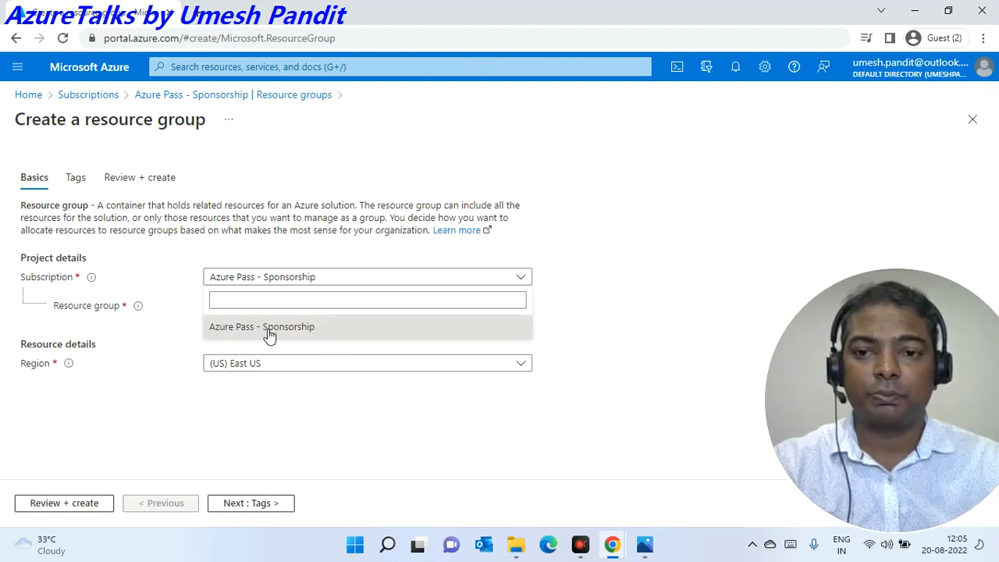
pyautogui.click(268, 334)
pyautogui.click(246, 314)
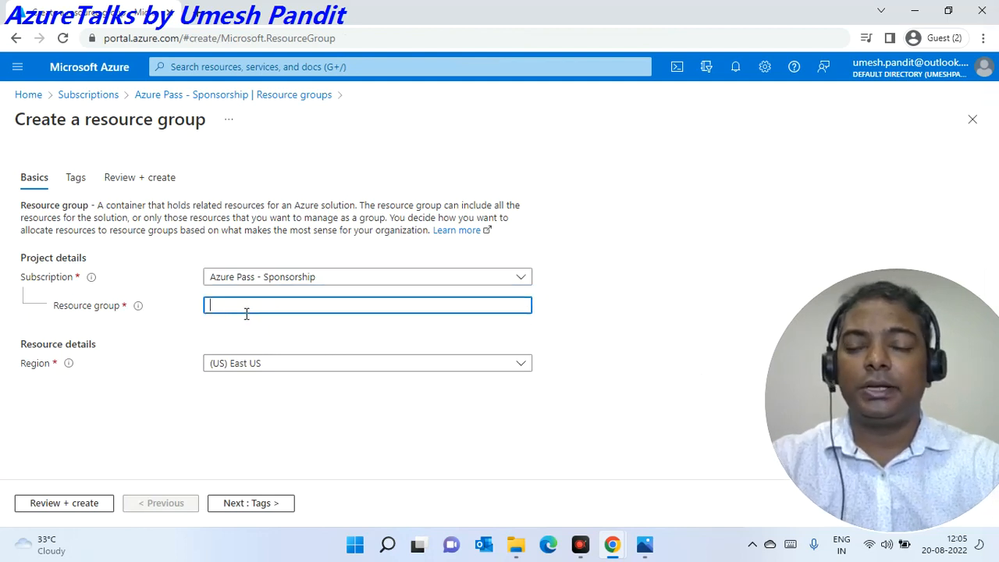
pyautogui.write('Azure')
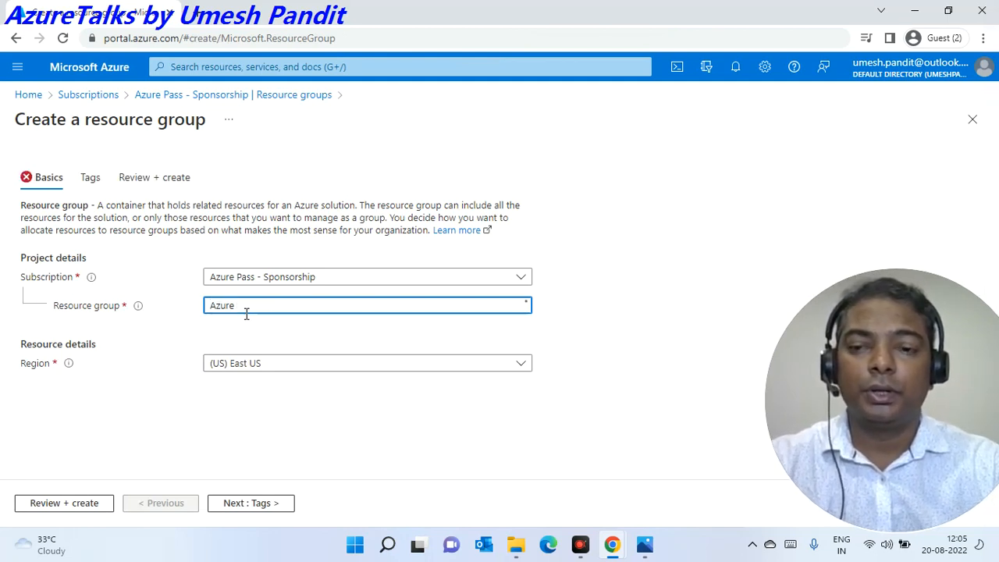
pyautogui.press('BackSpace')
pyautogui.press('BackSpace')
pyautogui.press('BackSpace')
pyautogui.press('BackSpace')
pyautogui.press('BackSpace')
pyautogui.write('AD-')
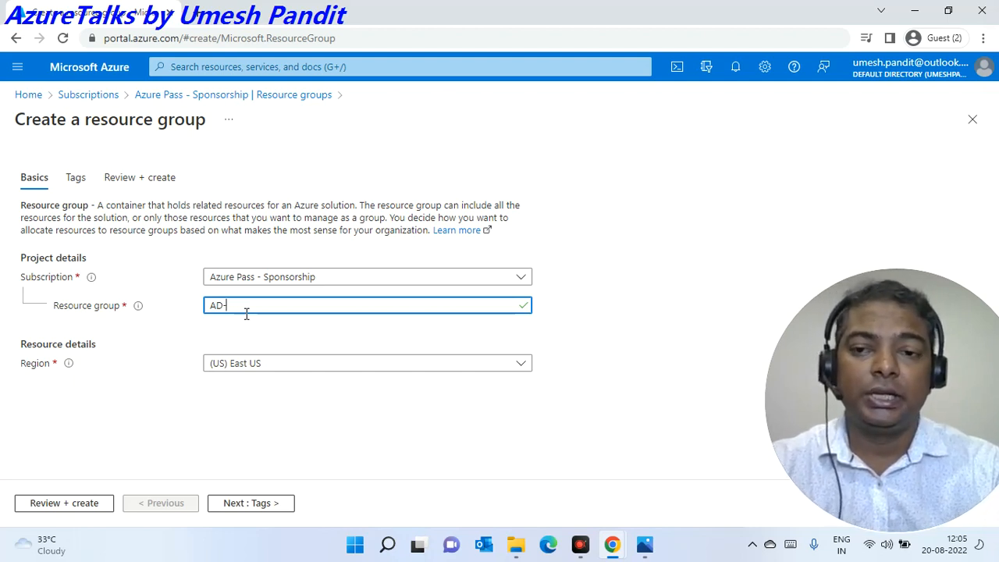
pyautogui.write('V')
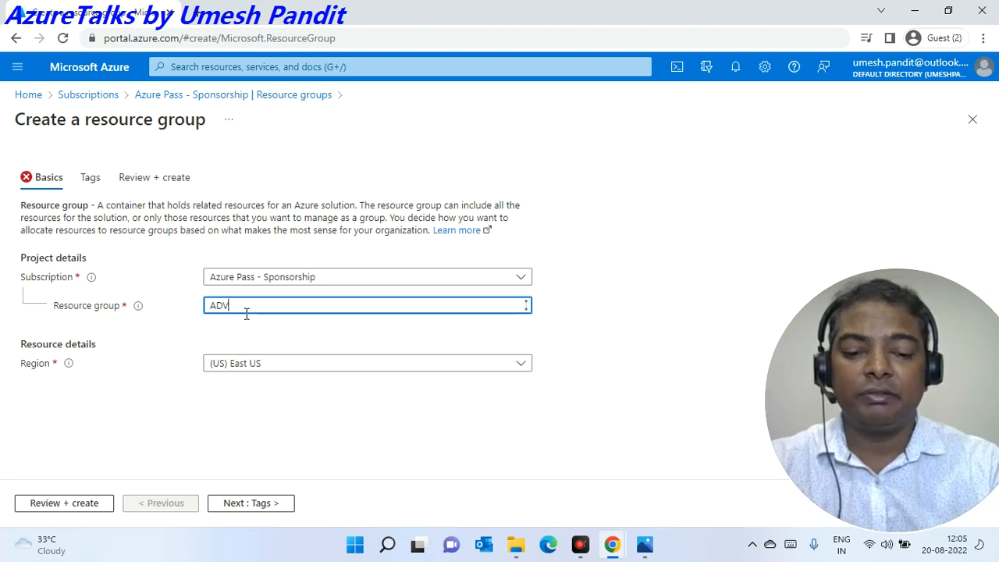
pyautogui.write('M-A')
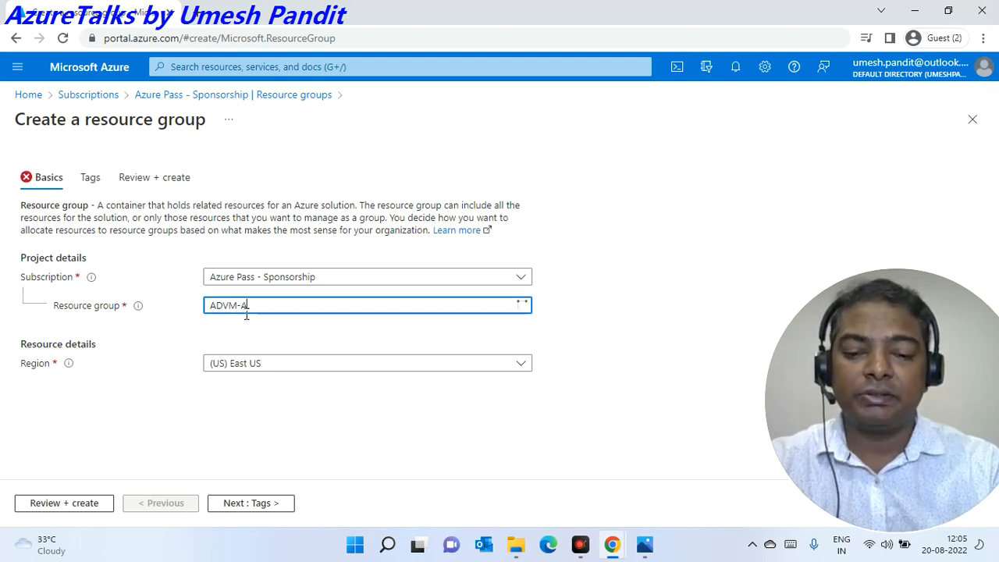
pyautogui.write('zureTa')
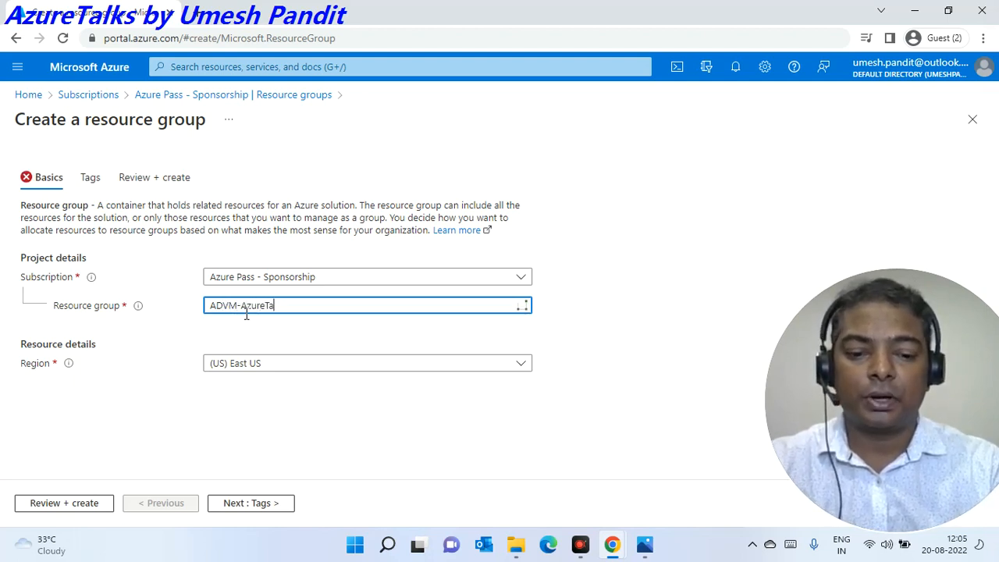
pyautogui.write('lks-US')
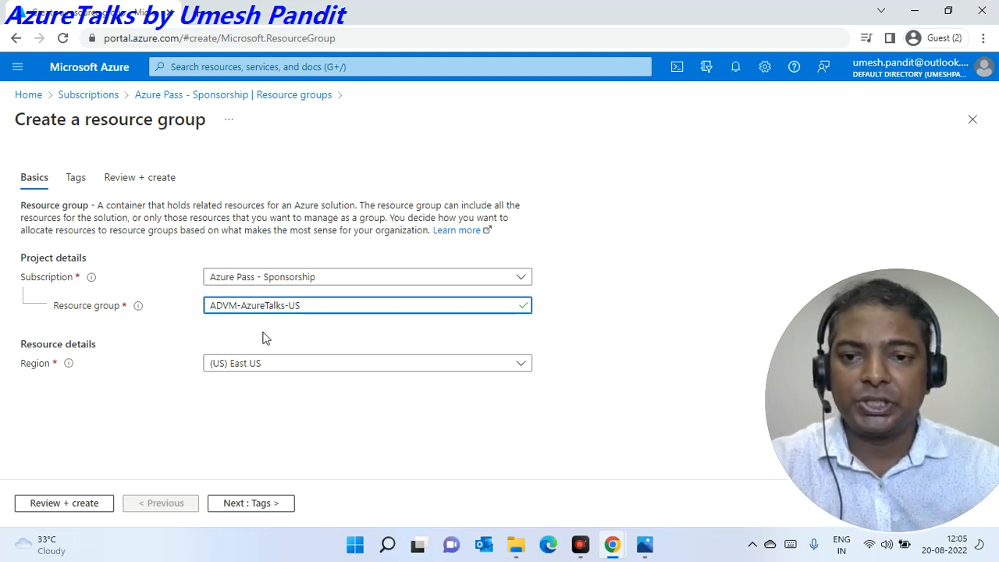
# Step: Change the new resource group's name to AD-AzureTalks-EUS-RG
pyautogui.click(289, 305)
pyautogui.write('E')
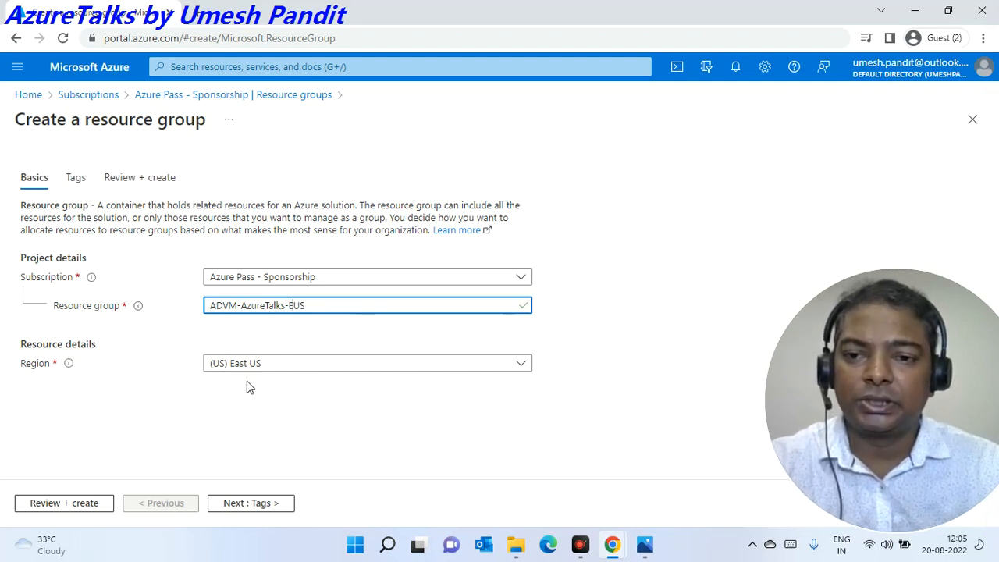
pyautogui.moveTo(353, 305); pyautogui.dragTo(166, 326)
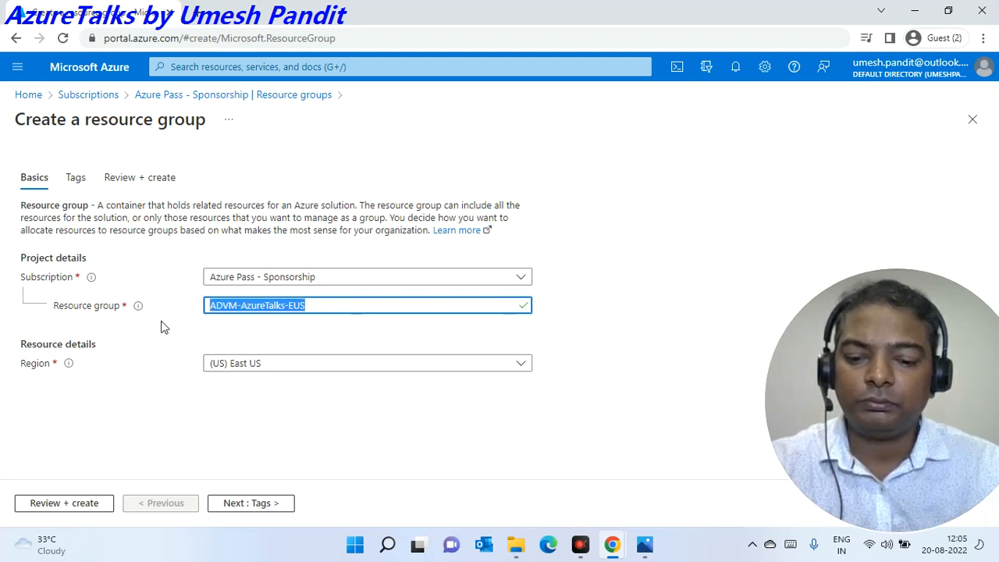
pyautogui.click(228, 306)
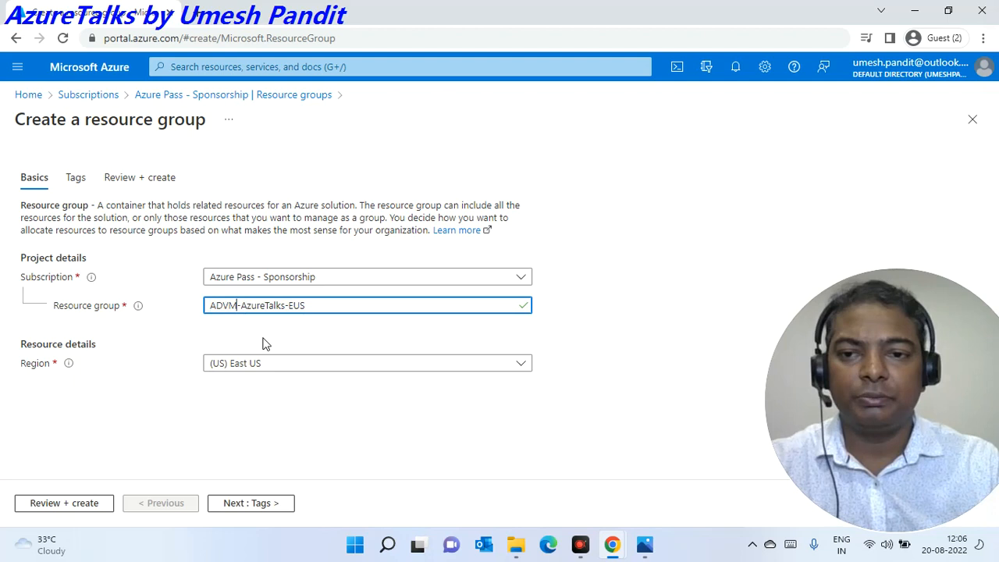
pyautogui.press('BackSpace')
pyautogui.press('BackSpace')
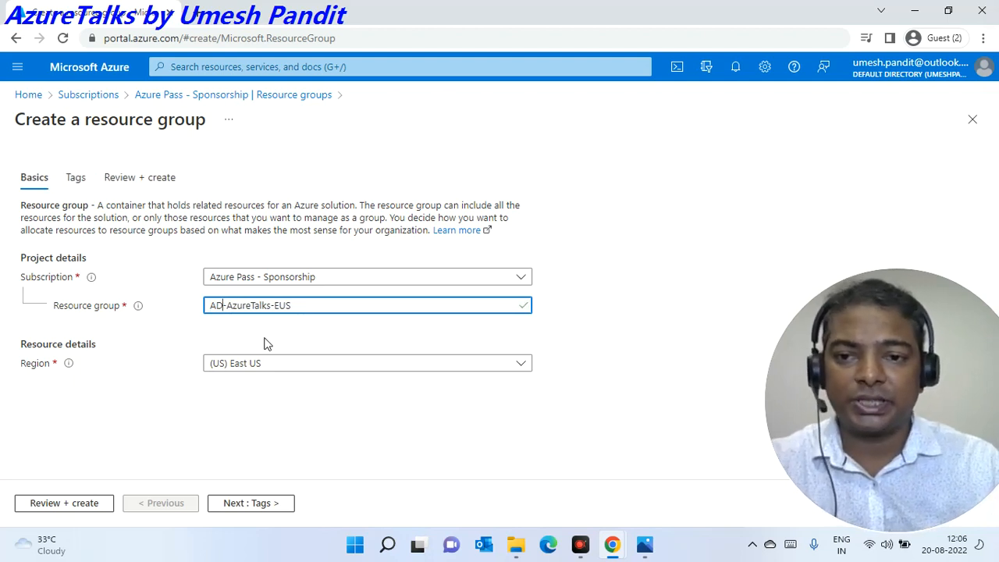
pyautogui.click(314, 307)
pyautogui.write('-RG')
pyautogui.hotkey('ctrl', 'a')
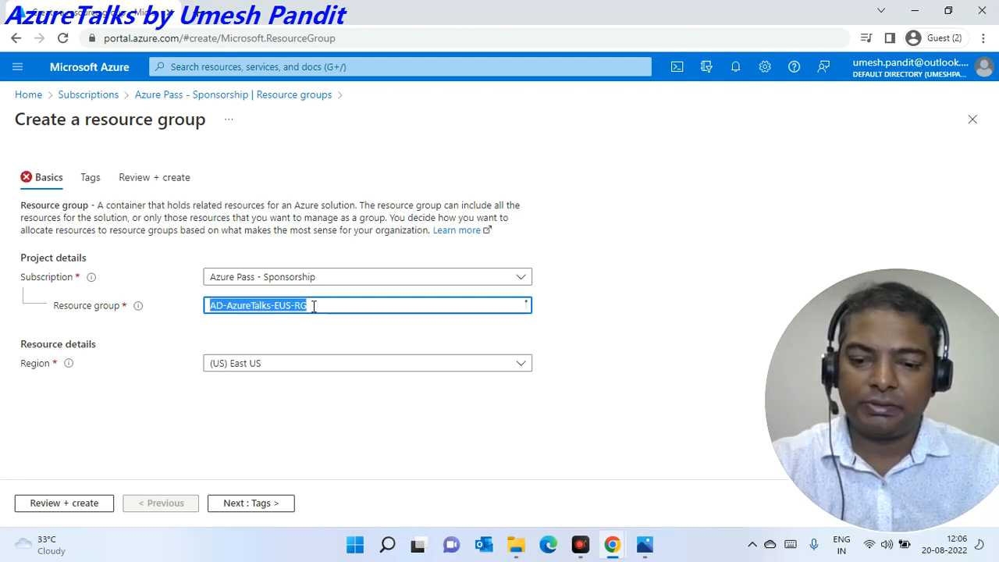
# Step: Tag the resource group with the name AD Server and the value AzureTalks, and create it
pyautogui.click(262, 508)
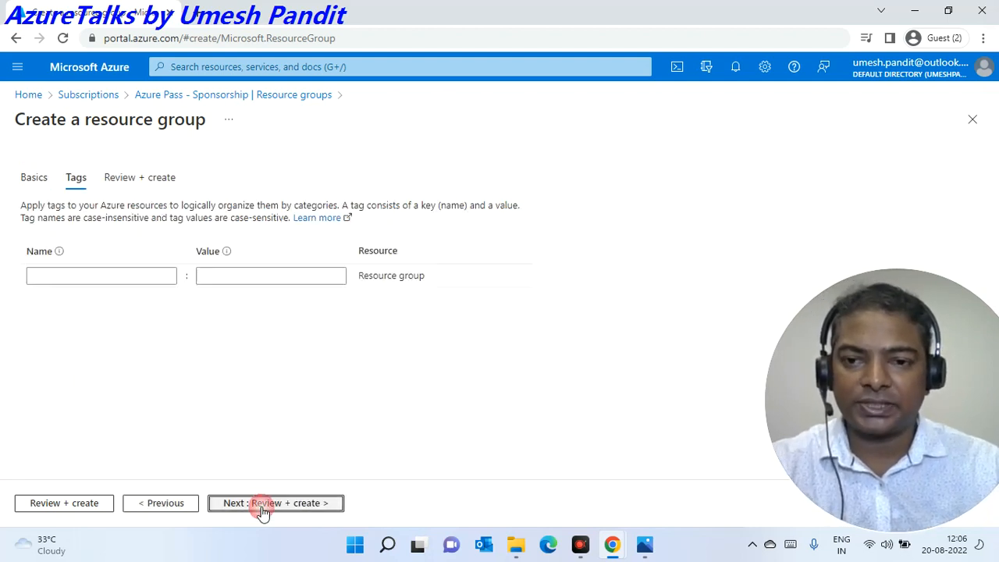
pyautogui.click(93, 276)
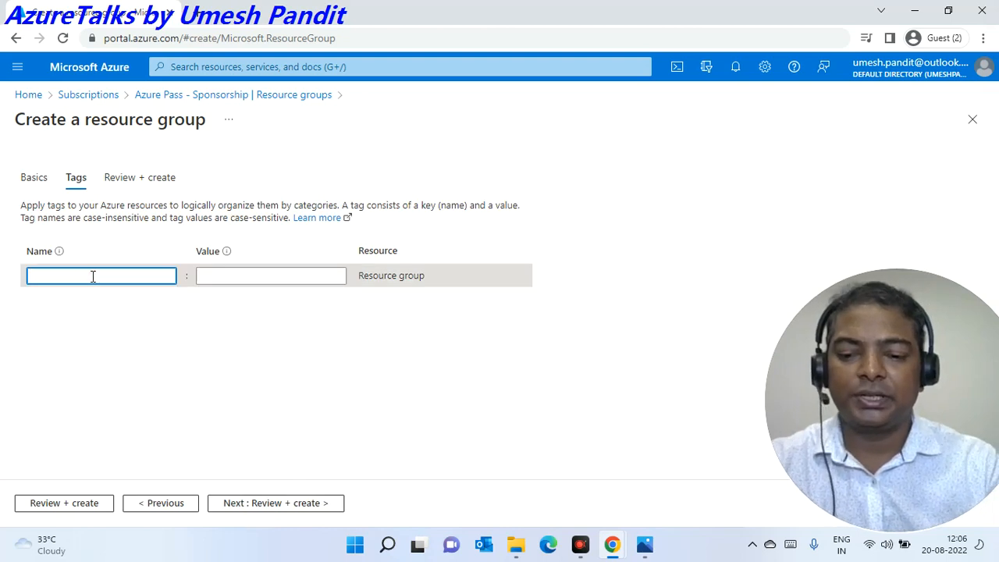
pyautogui.write('AD Server')
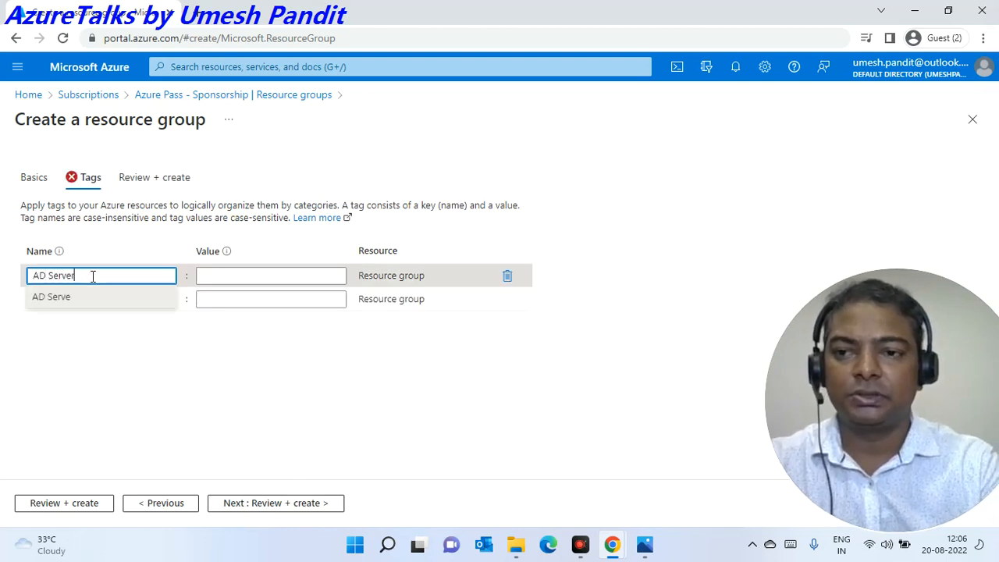
pyautogui.press('Tab')
pyautogui.write('AzuretLk')
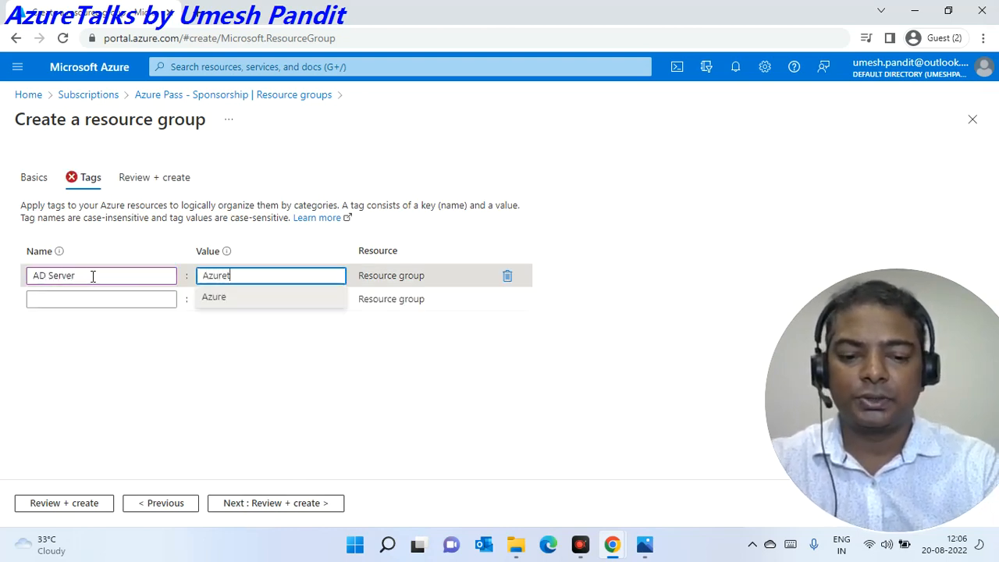
pyautogui.press('BackSpace')
pyautogui.press('BackSpace')
pyautogui.press('BackSpace')
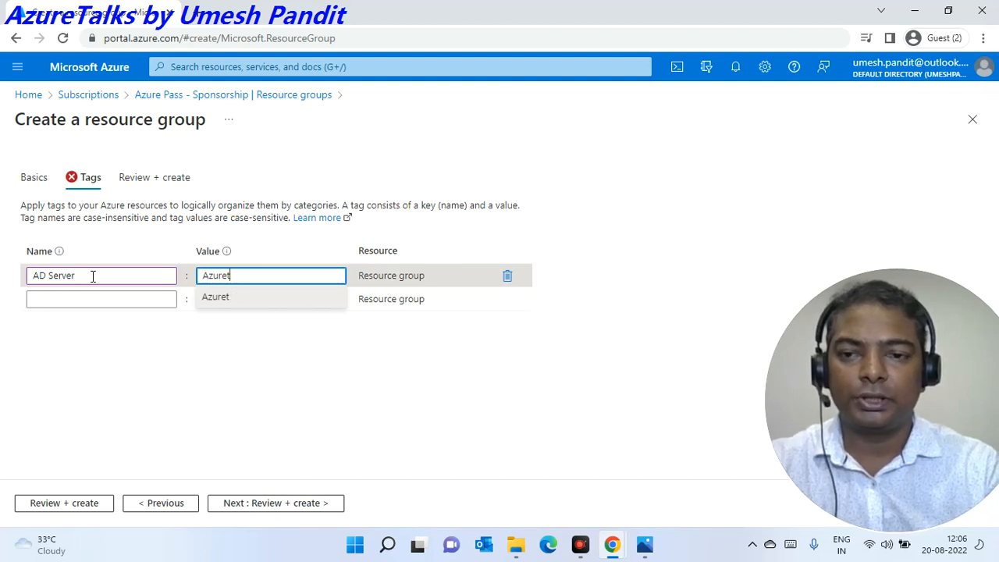
pyautogui.write('Tlaks')
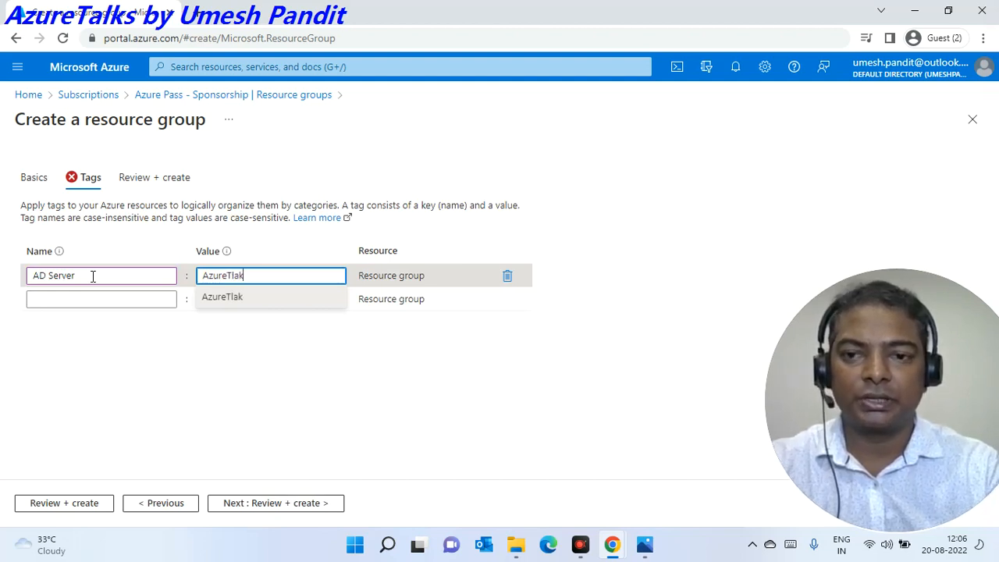
pyautogui.press('BackSpace')
pyautogui.press('BackSpace')
pyautogui.press('BackSpace')
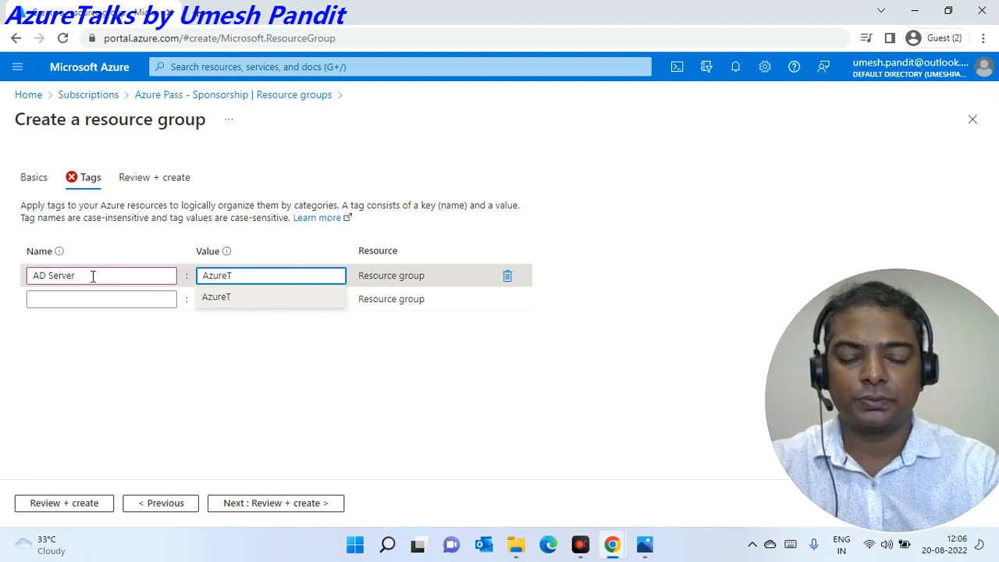
pyautogui.write('alks')
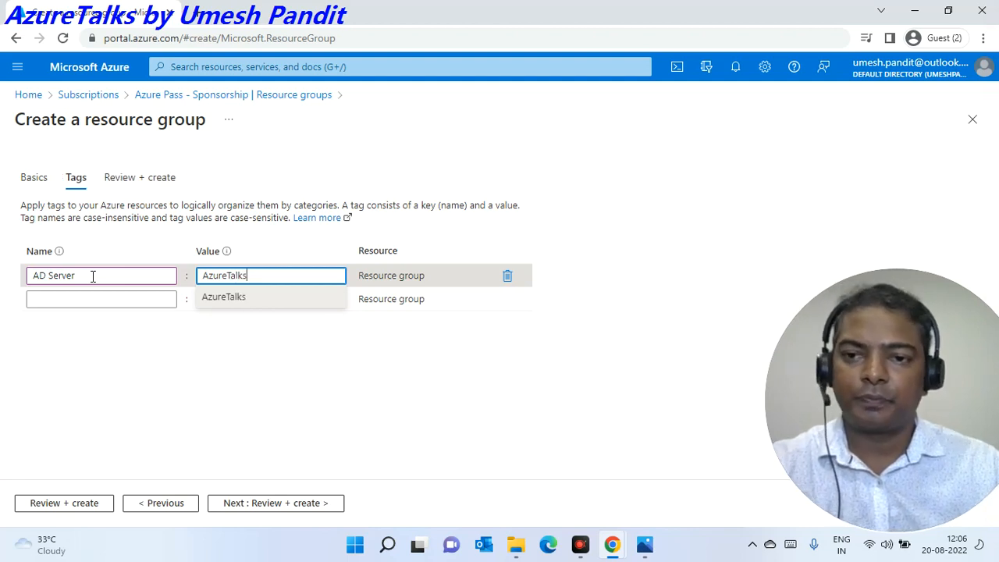
pyautogui.click(194, 344)
pyautogui.click(266, 506)
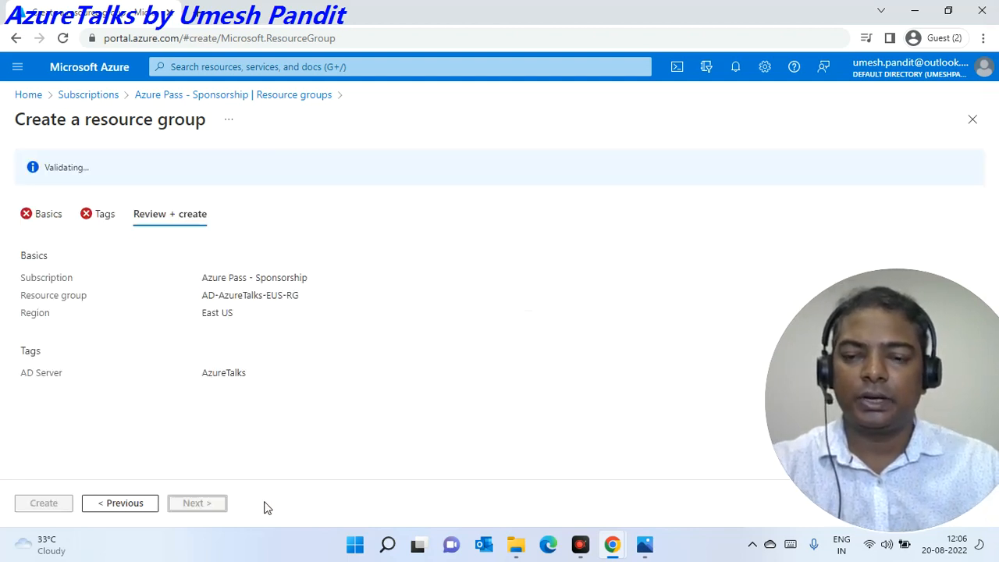
pyautogui.click(24, 507)
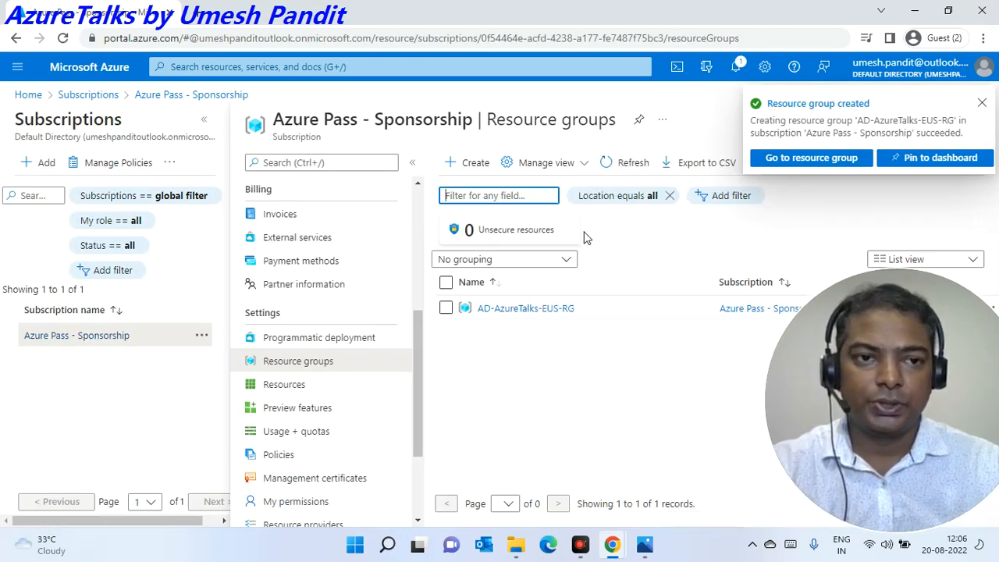
# Step: Open the AD-AzureTalks-EUS-RG resource group and start adding a resource from the Marketplace, dismissing the suggestions tip
pyautogui.click(525, 309)
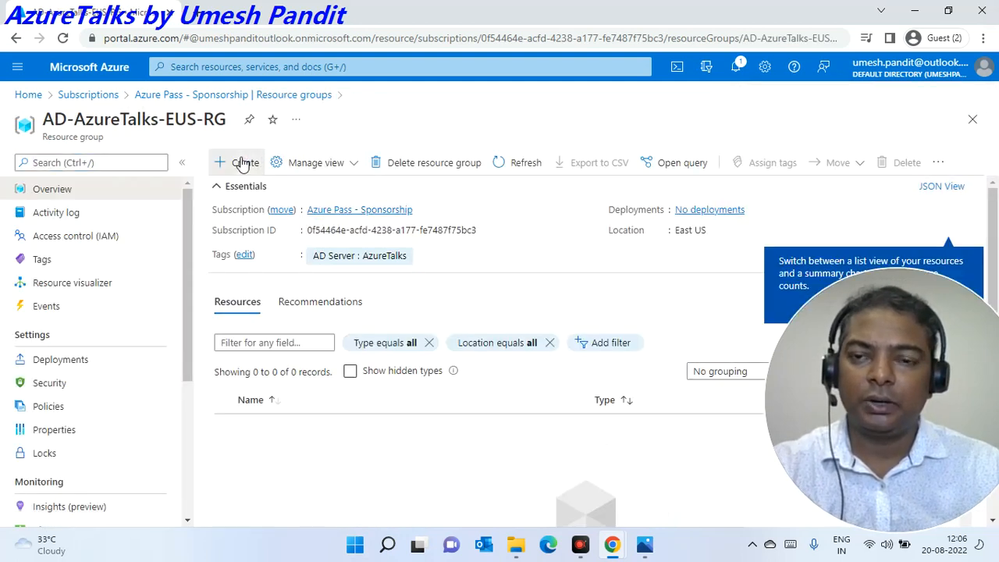
pyautogui.click(239, 162)
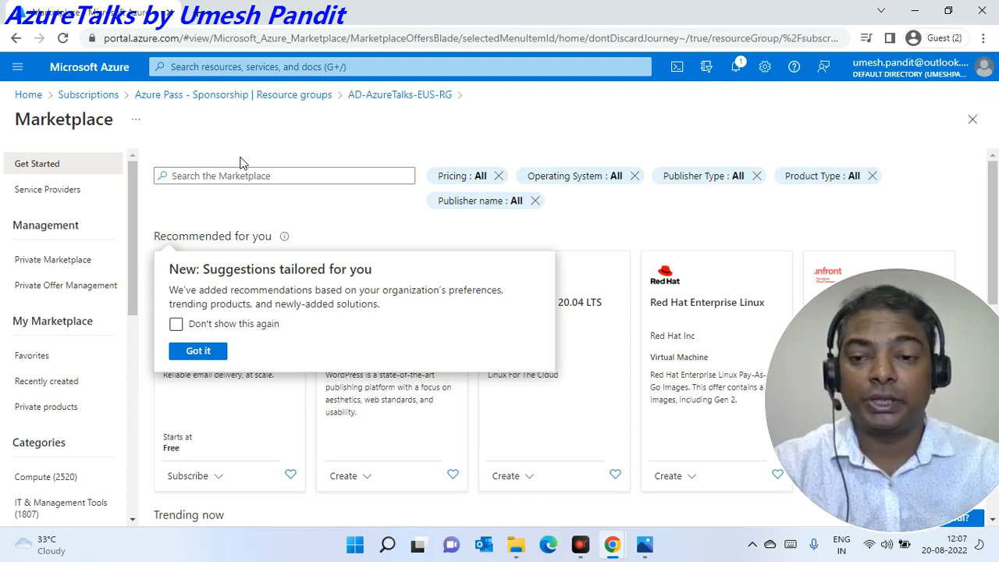
pyautogui.click(205, 352)
# Step: Start creating a virtual machine from the Marketplace's Ubuntu Server 20.04 LTS offer
pyautogui.click(196, 174)
pyautogui.scroll(-3, 239, 362)
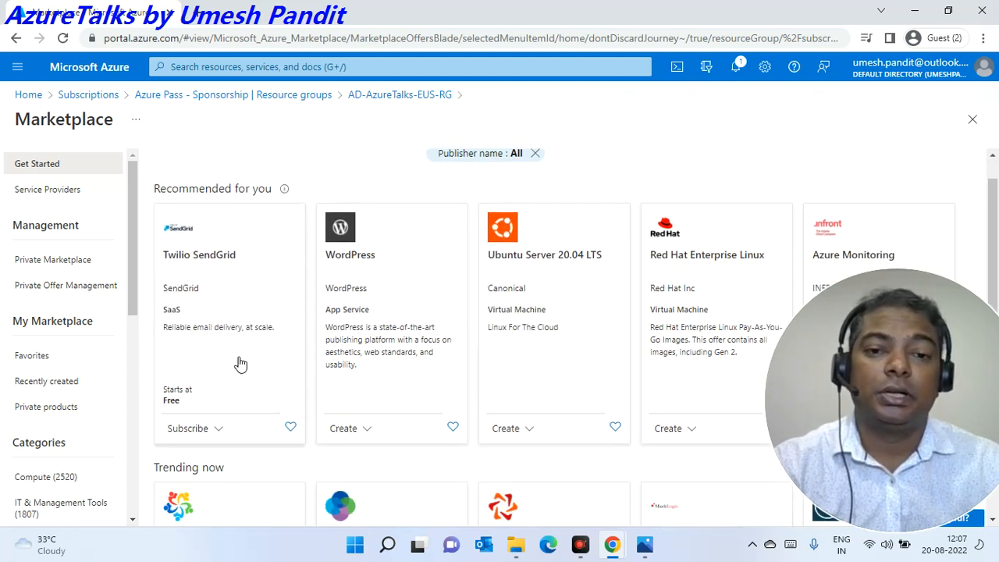
pyautogui.scroll(3, 542, 328)
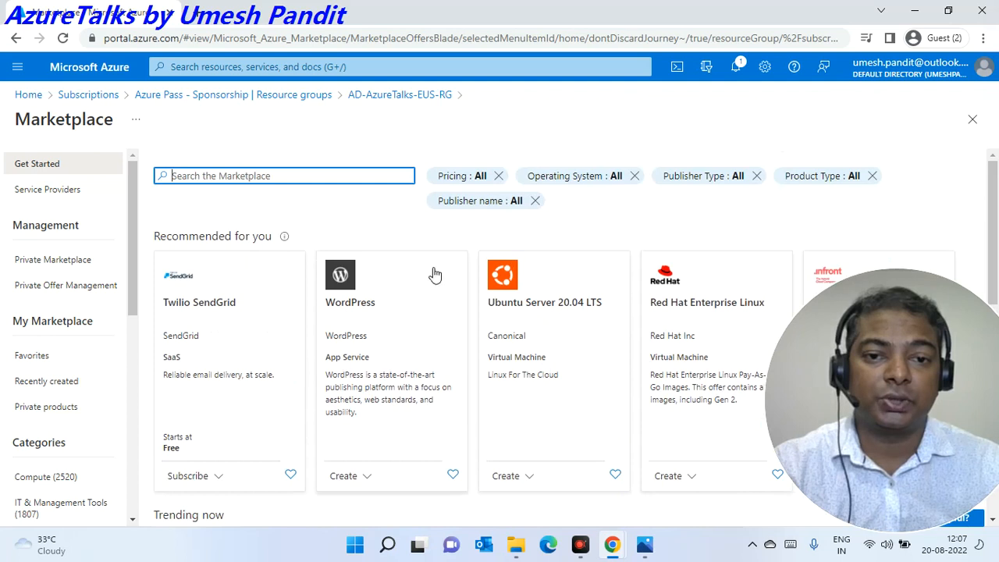
pyautogui.scroll(-1, 551, 428)
pyautogui.click(504, 404)
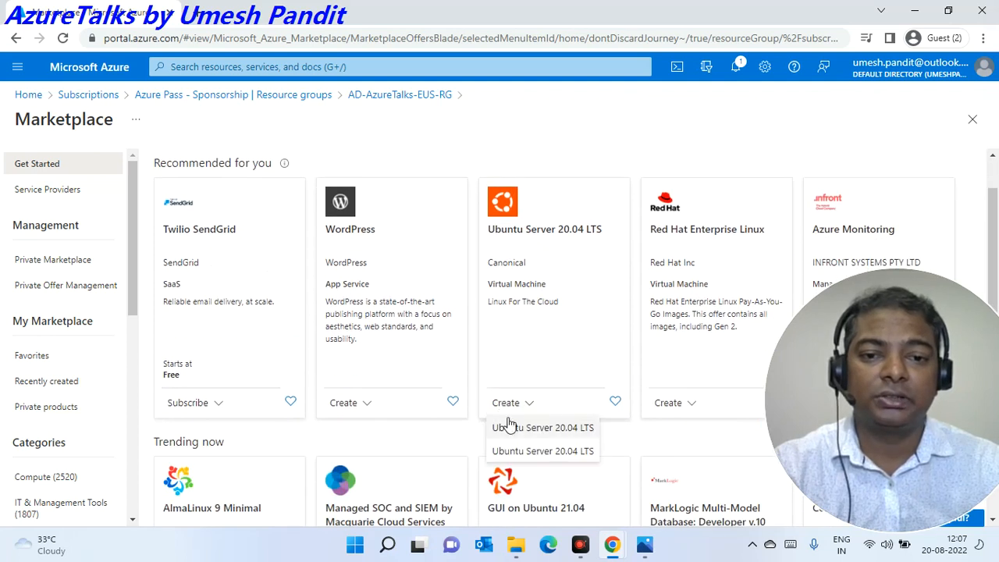
pyautogui.click(515, 427)
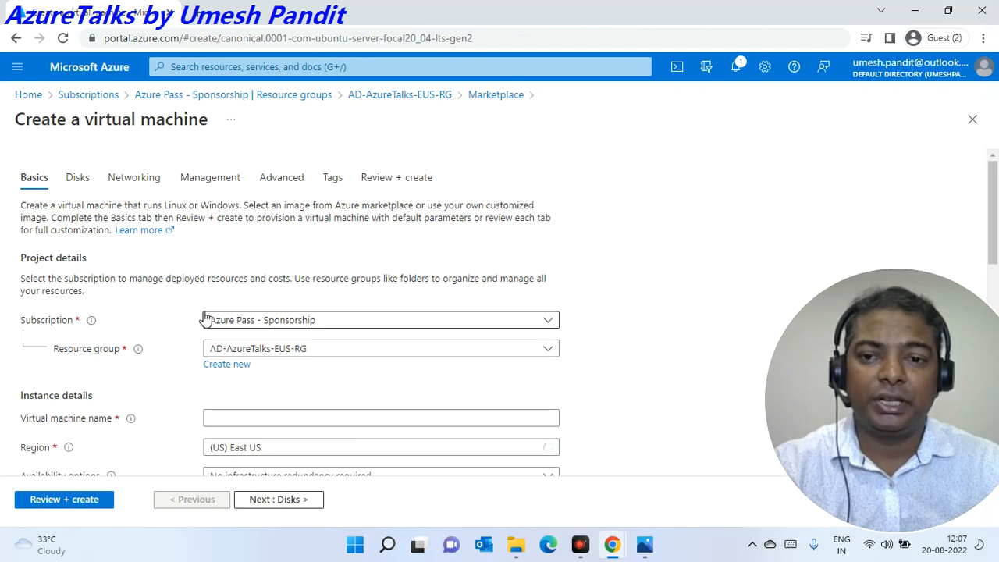
# Step: Change the virtual machine's image to Windows Server 2019 Datacenter - Gen2
pyautogui.scroll(-1, 258, 435)
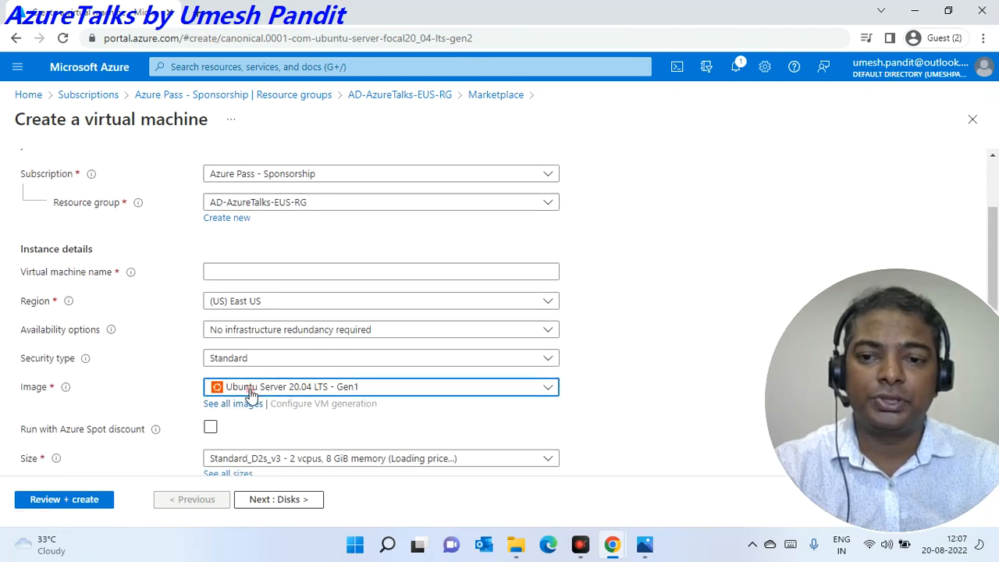
pyautogui.click(250, 386)
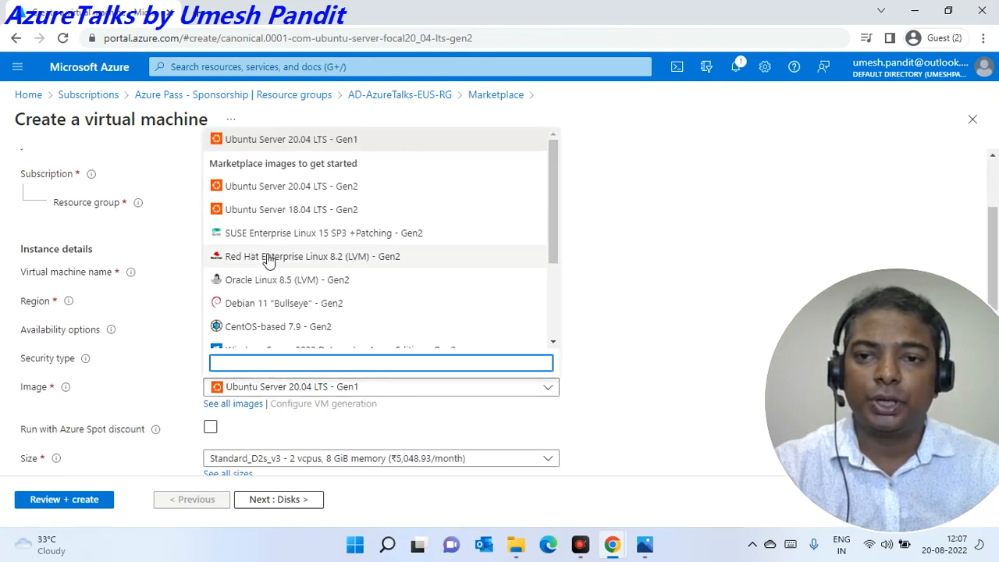
pyautogui.write('wind')
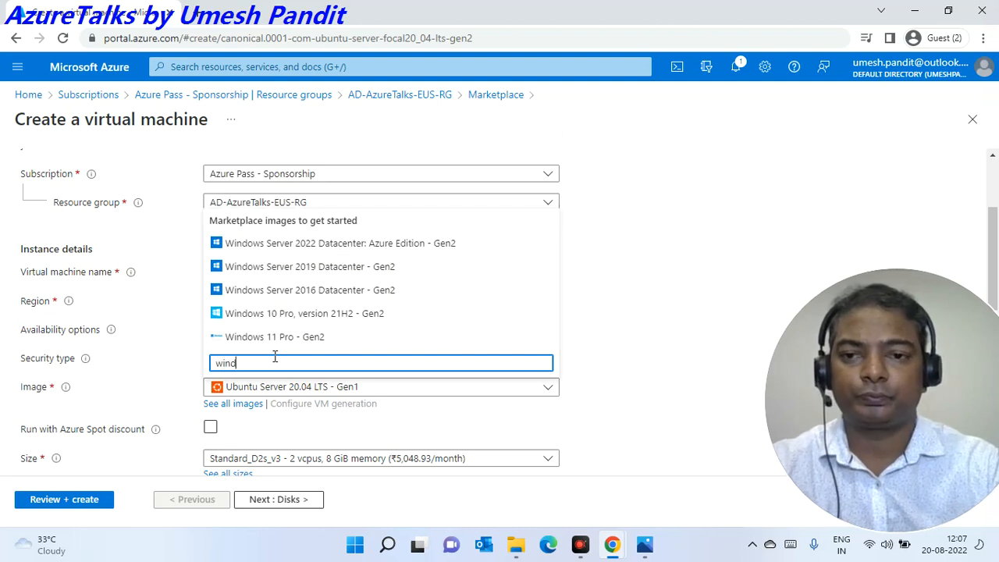
pyautogui.click(331, 271)
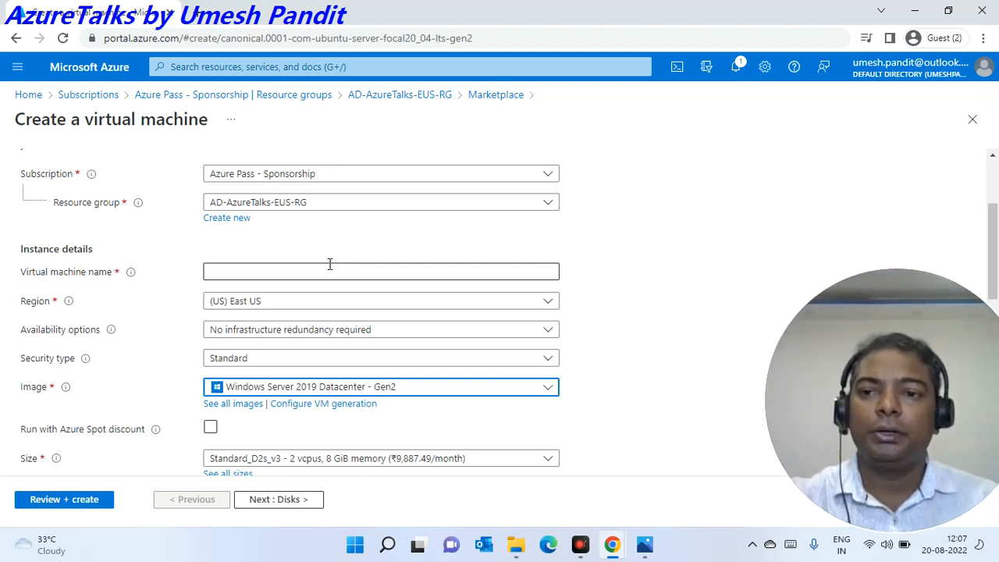
# Step: Name the virtual machine ADVM-AzureTalks-EUS, adapting the pasted resource group name
pyautogui.click(330, 265)
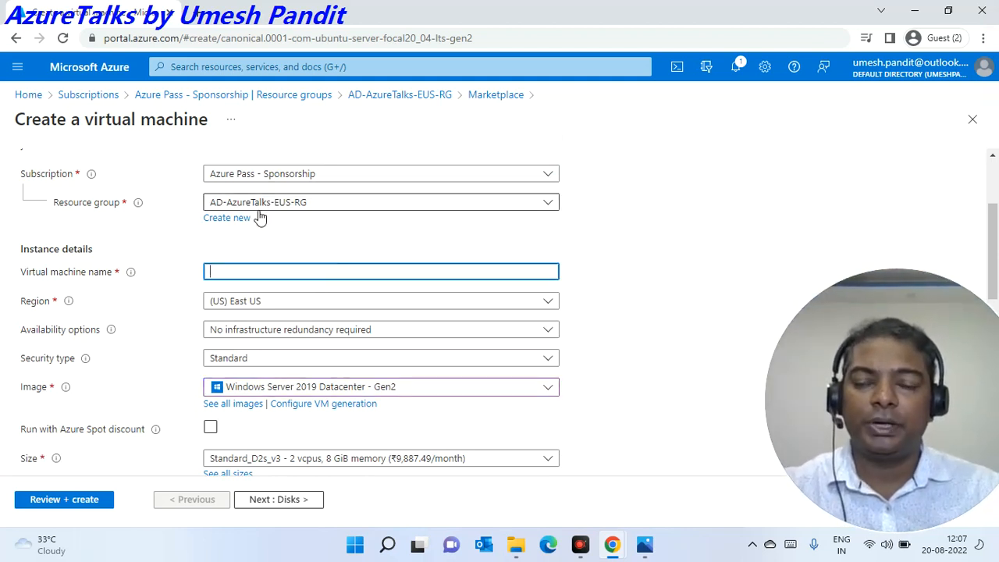
pyautogui.write('AD-AzureTalks-EUS-RG')
pyautogui.click(222, 271)
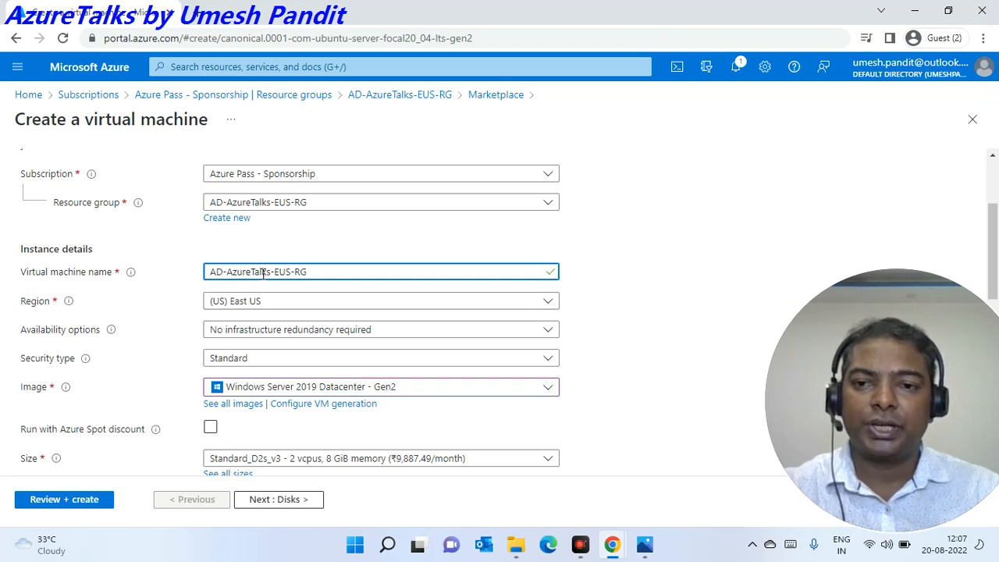
pyautogui.write('V')
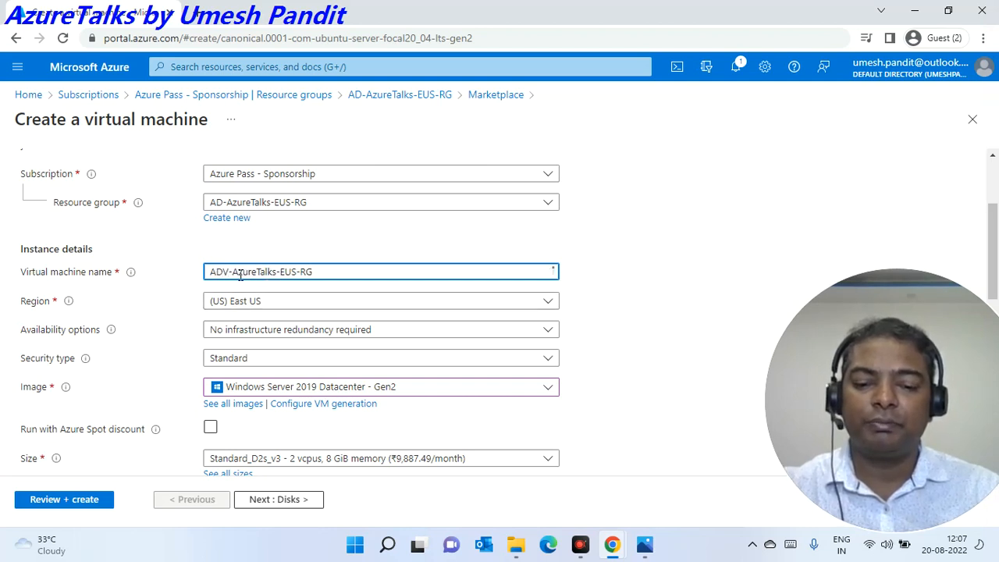
pyautogui.write('M')
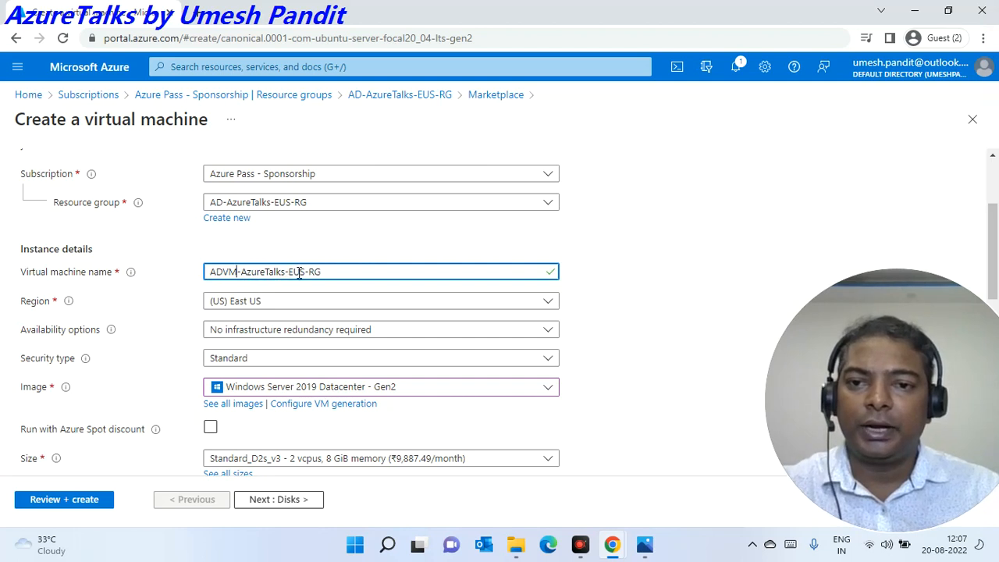
pyautogui.moveTo(307, 272); pyautogui.dragTo(680, 320)
pyautogui.press('BackSpace')
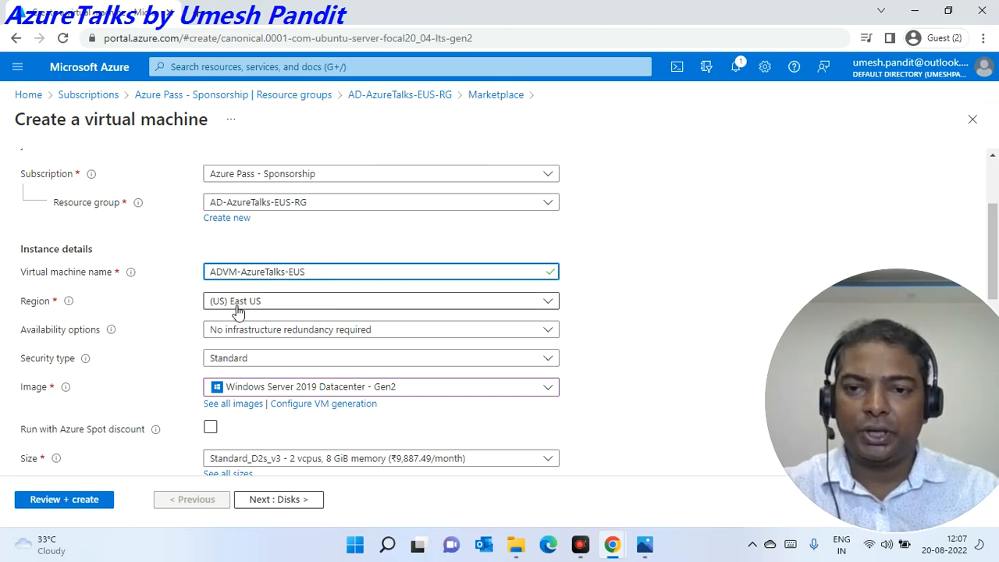
# Step: Choose No infrastructure redundancy required as the availability option and Standard as the security type
pyautogui.click(243, 334)
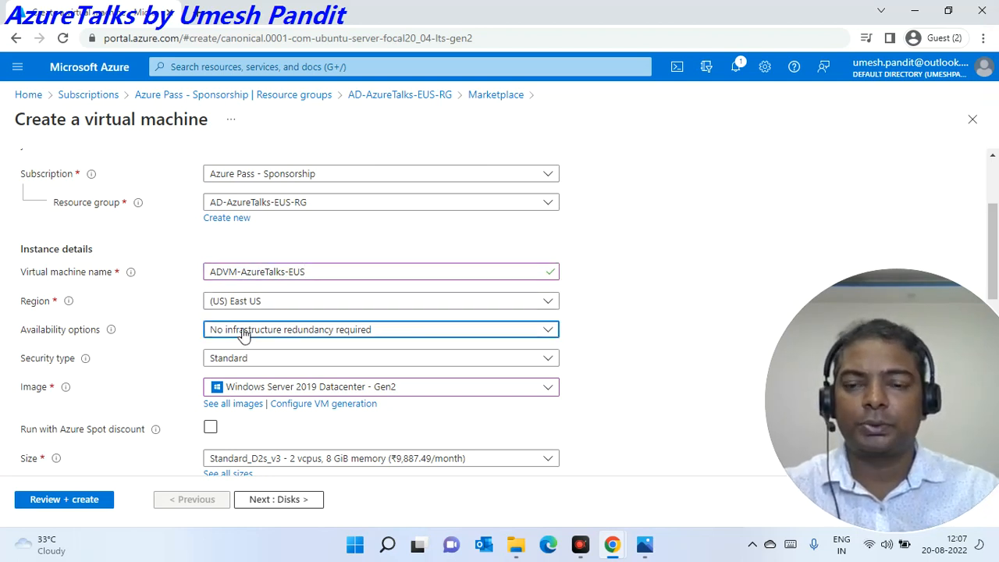
pyautogui.click(219, 353)
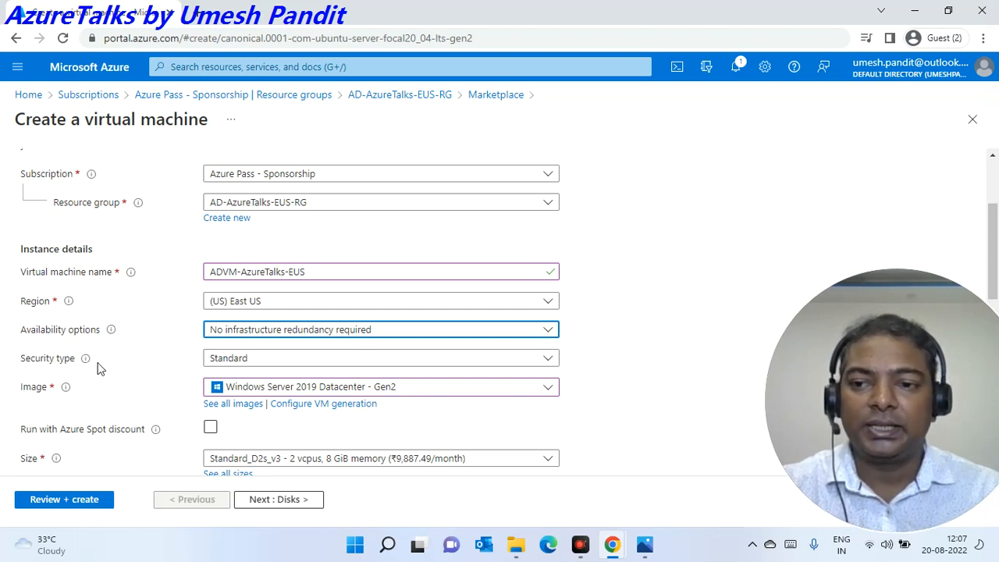
pyautogui.click(313, 356)
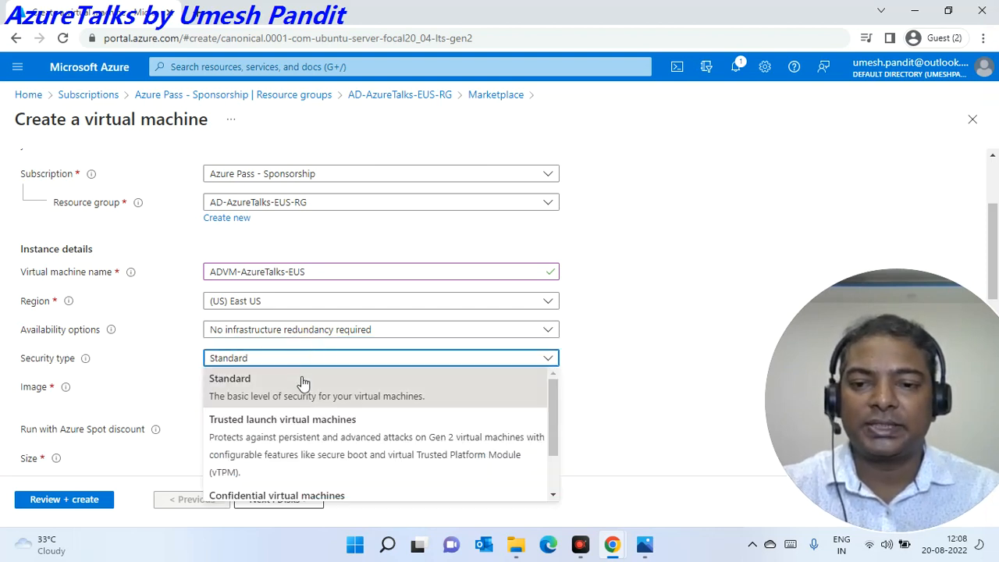
pyautogui.click(301, 381)
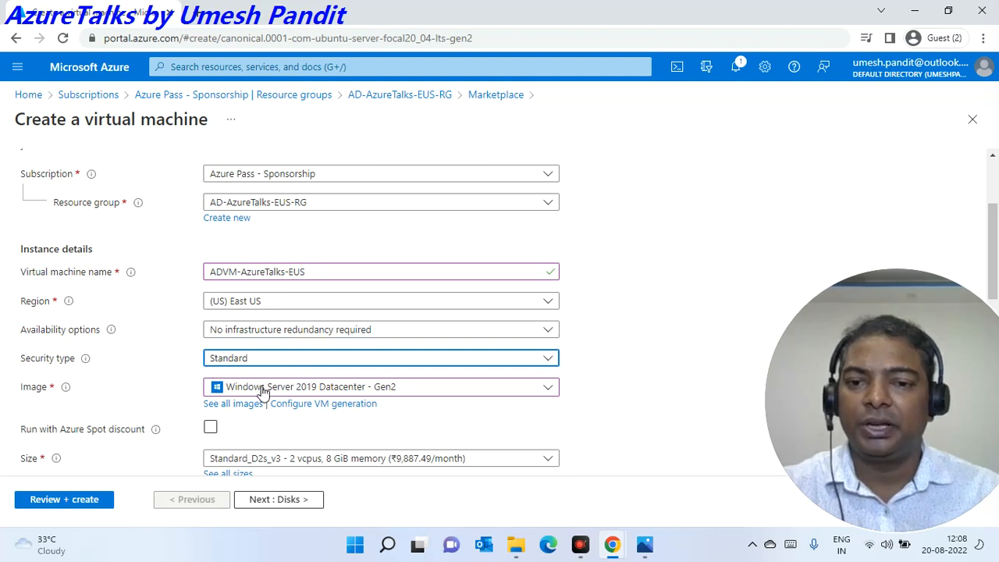
# Step: Set the virtual machine's size to Standard_D4s_v3 with 4 vcpus and 16 GiB memory
pyautogui.scroll(-1, 265, 394)
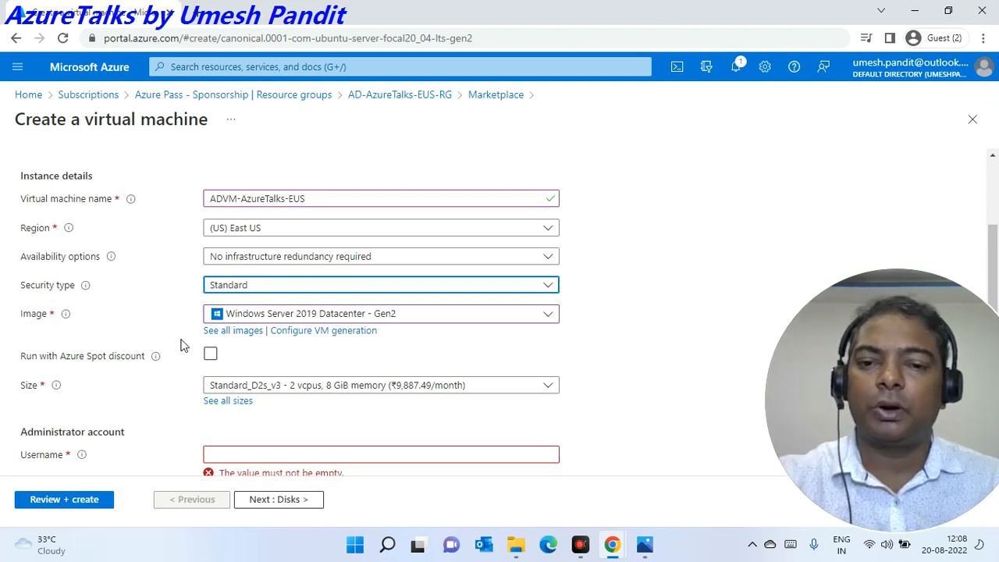
pyautogui.click(295, 387)
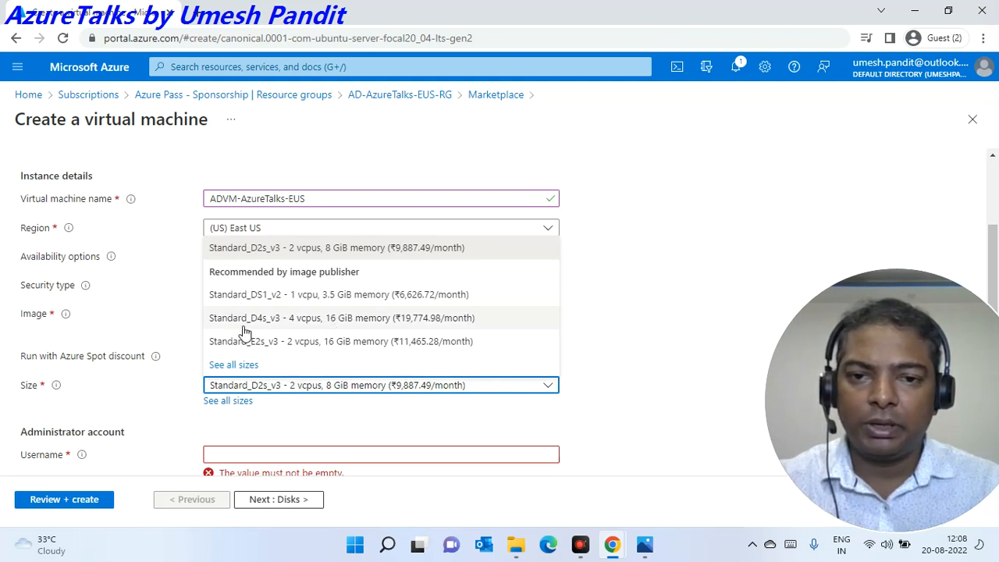
pyautogui.click(344, 328)
# Step: Set the administrator account's username to azureuser, then enter and confirm the account password
pyautogui.scroll(-2, 334, 402)
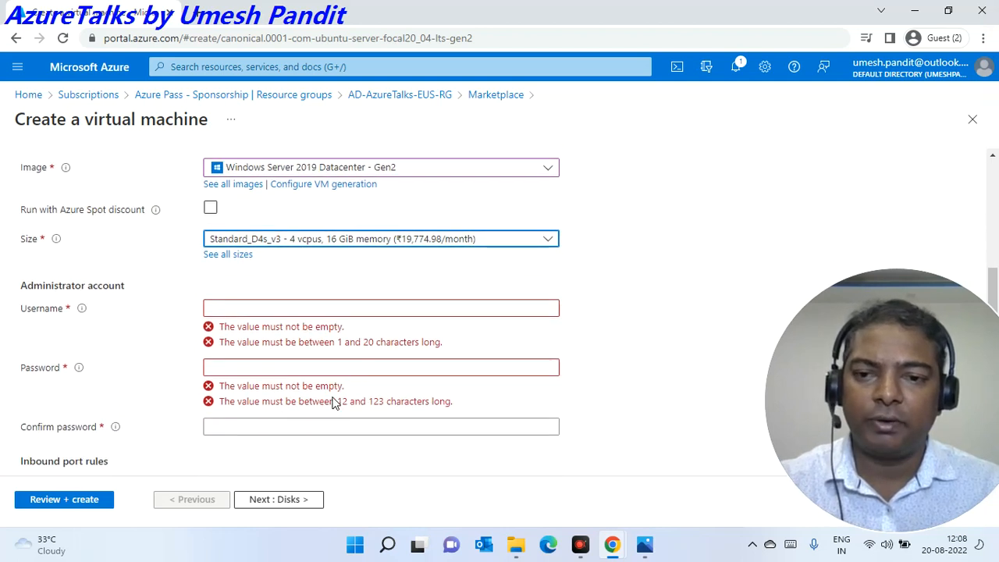
pyautogui.click(231, 311)
pyautogui.write('az')
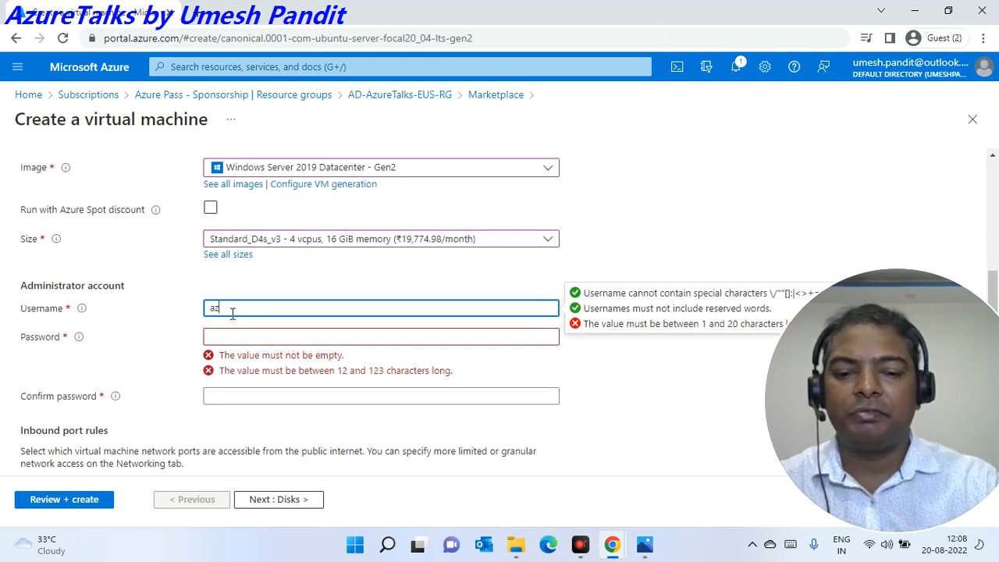
pyautogui.write('ureuse')
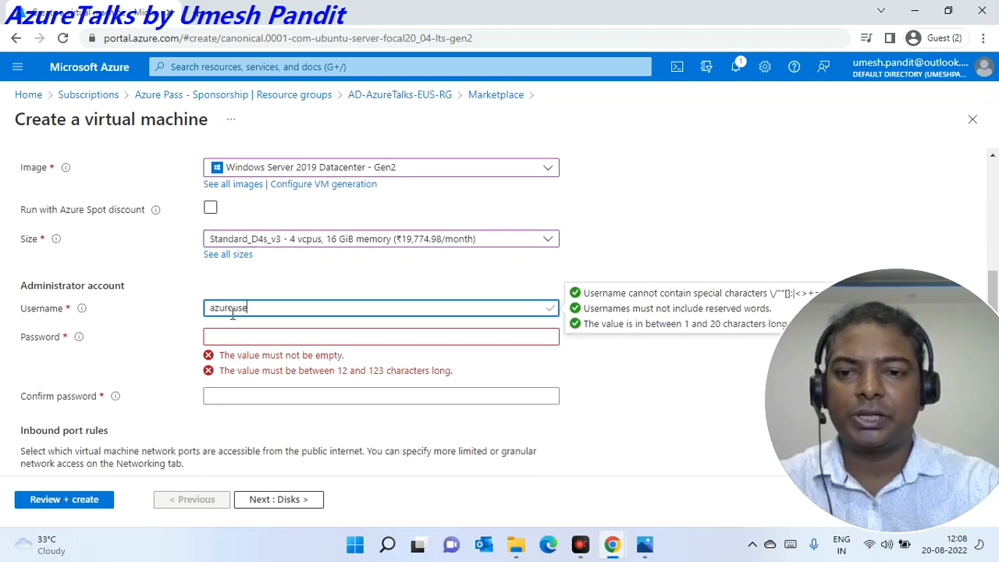
pyautogui.write('r')
pyautogui.click(239, 336)
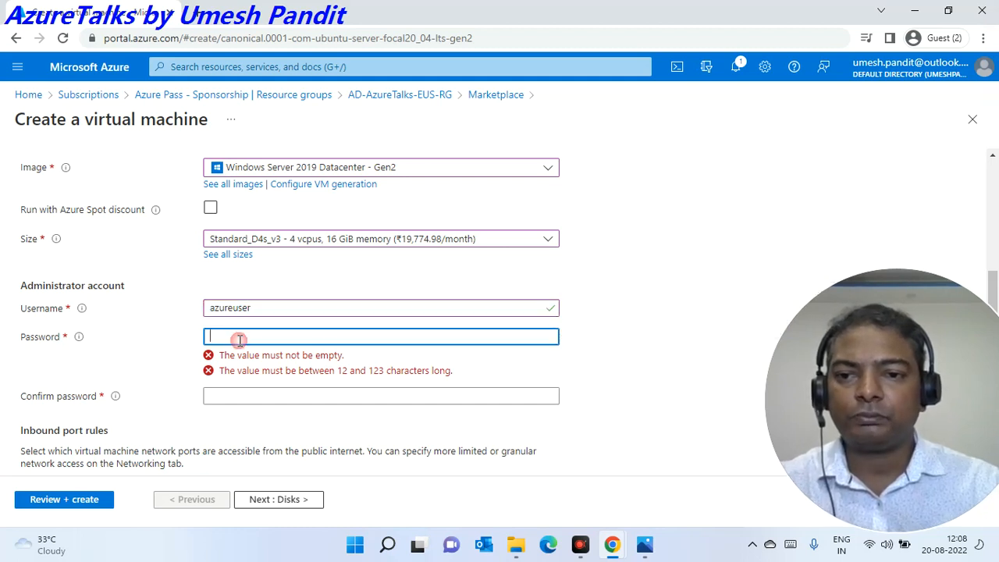
pyautogui.write('•••••••••••')
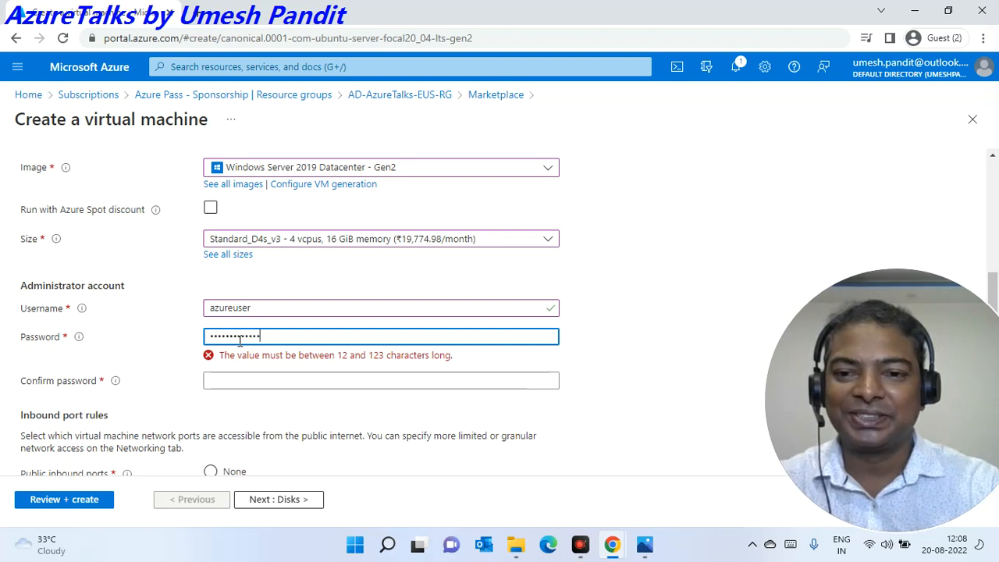
pyautogui.press('Tab')
pyautogui.write('•••••••••••')
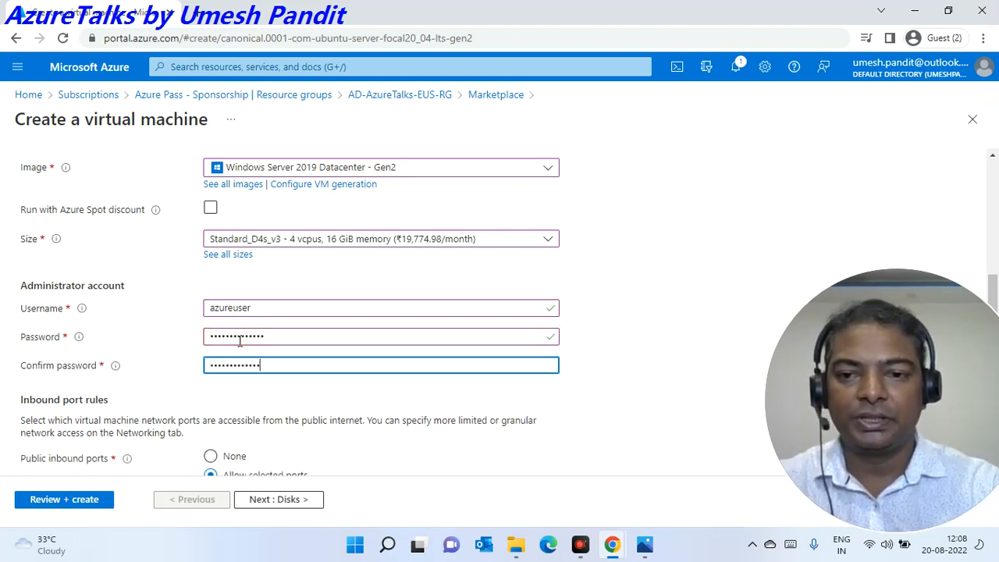
# Step: Apply an existing Windows Server license through Azure Hybrid Benefit and confirm license eligibility
pyautogui.scroll(-3, 238, 352)
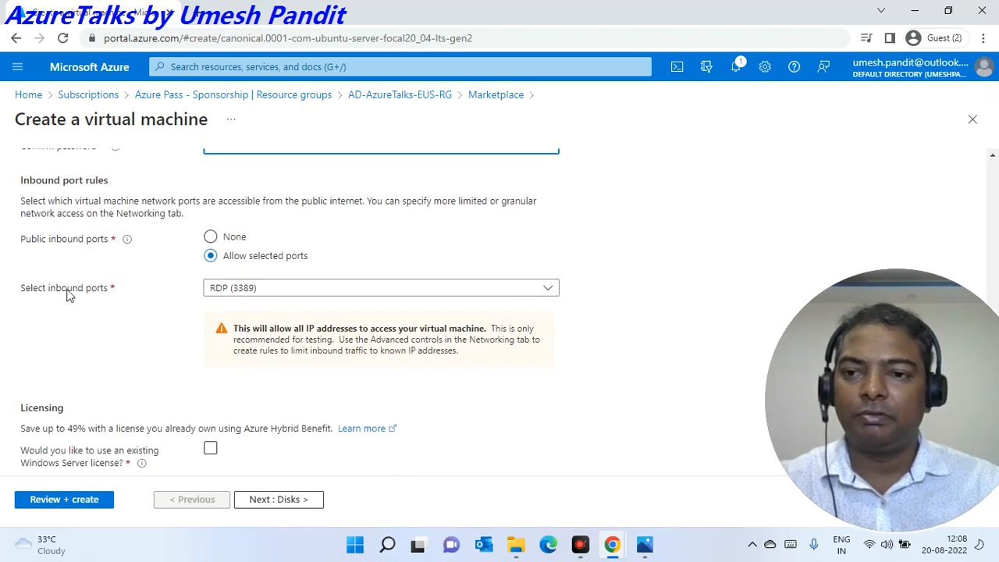
pyautogui.moveTo(129, 242)
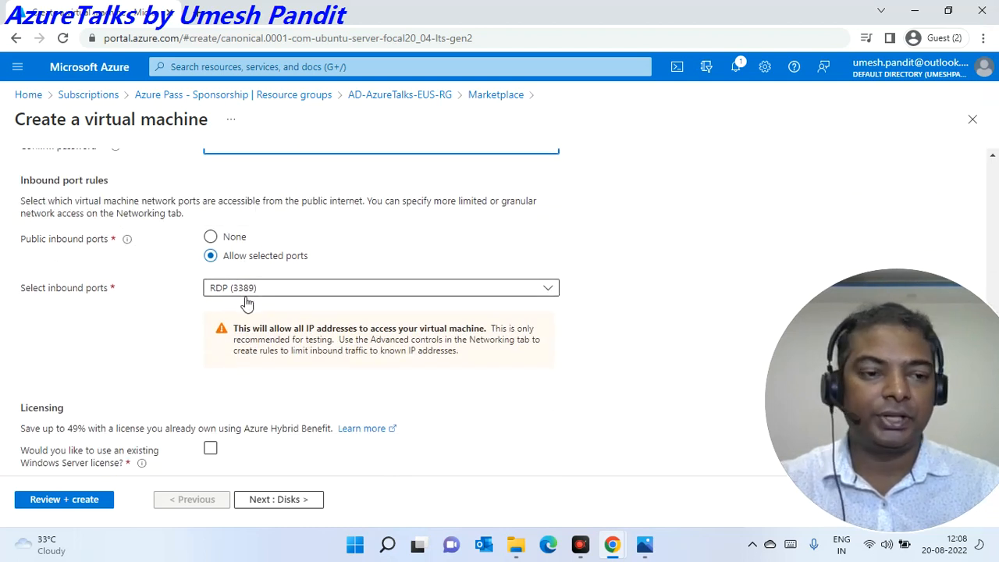
pyautogui.scroll(-1, 212, 445)
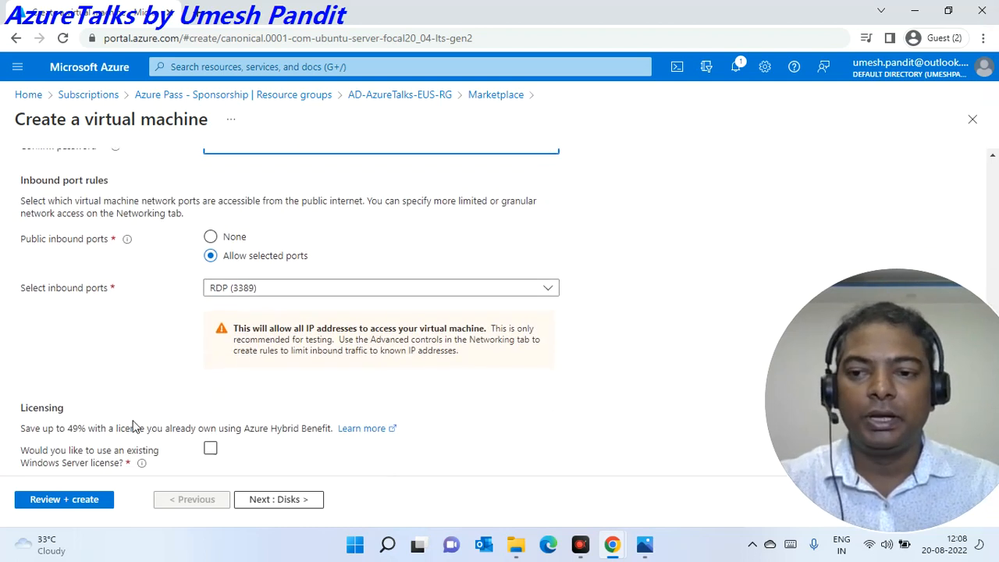
pyautogui.click(210, 388)
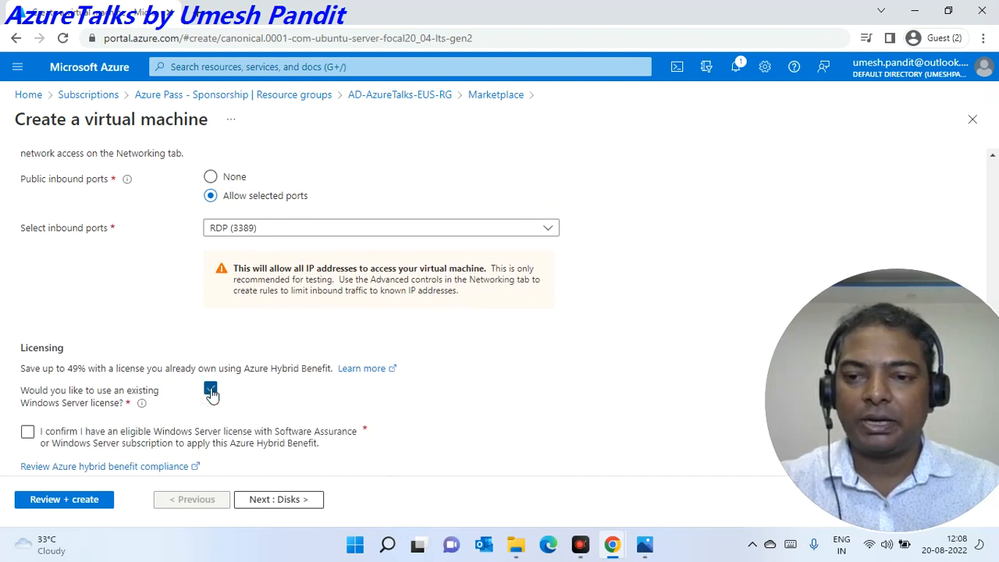
pyautogui.click(30, 432)
pyautogui.scroll(-1, 184, 414)
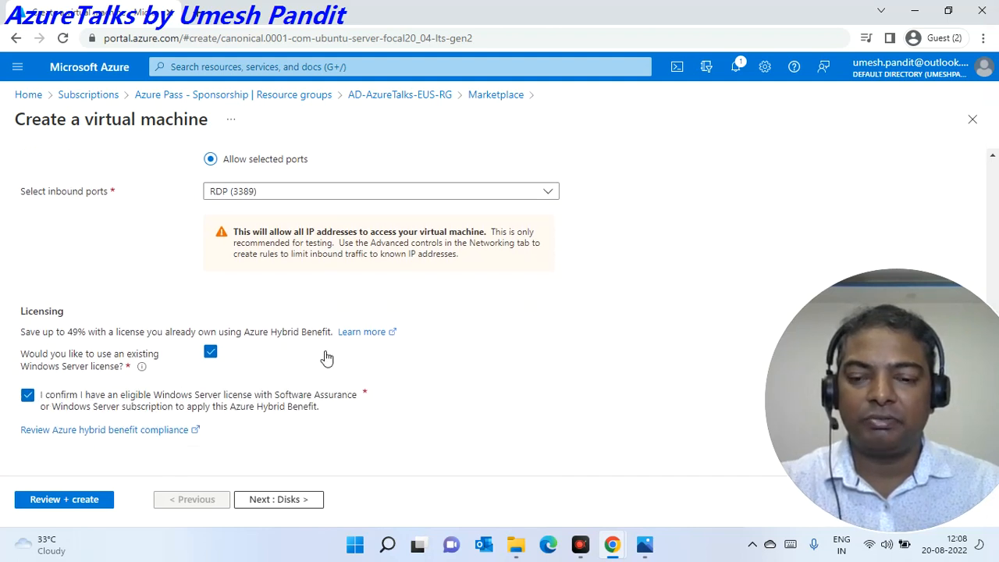
# Step: Proceed to the disk settings and choose locally-redundant Premium SSD as the OS disk type
pyautogui.click(274, 502)
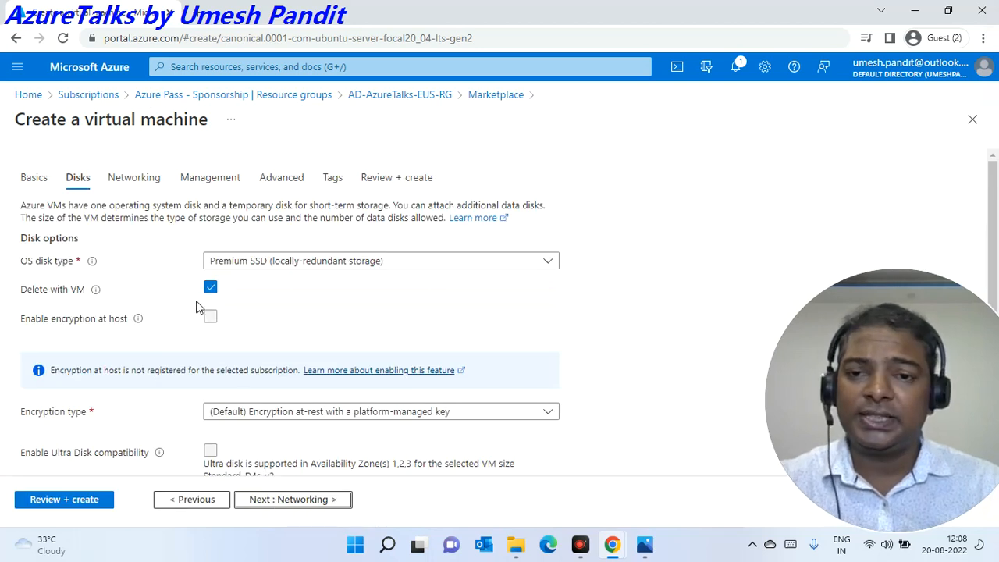
pyautogui.click(235, 265)
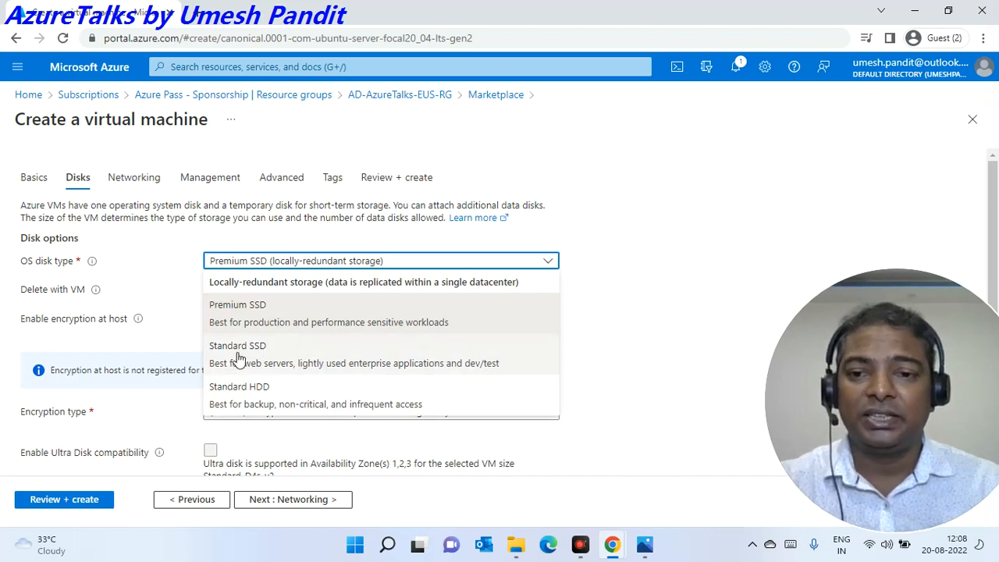
pyautogui.click(238, 309)
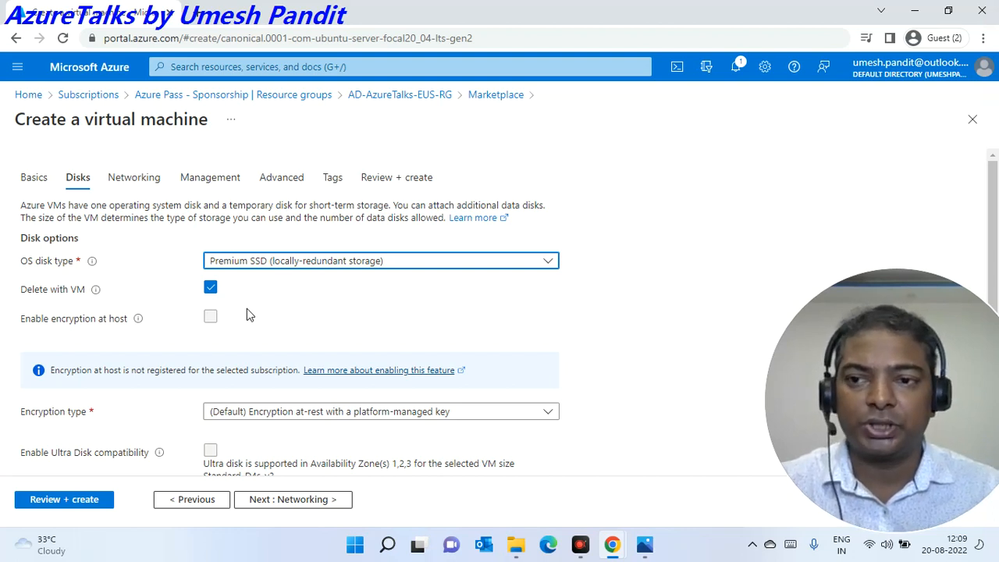
pyautogui.scroll(-1, 247, 308)
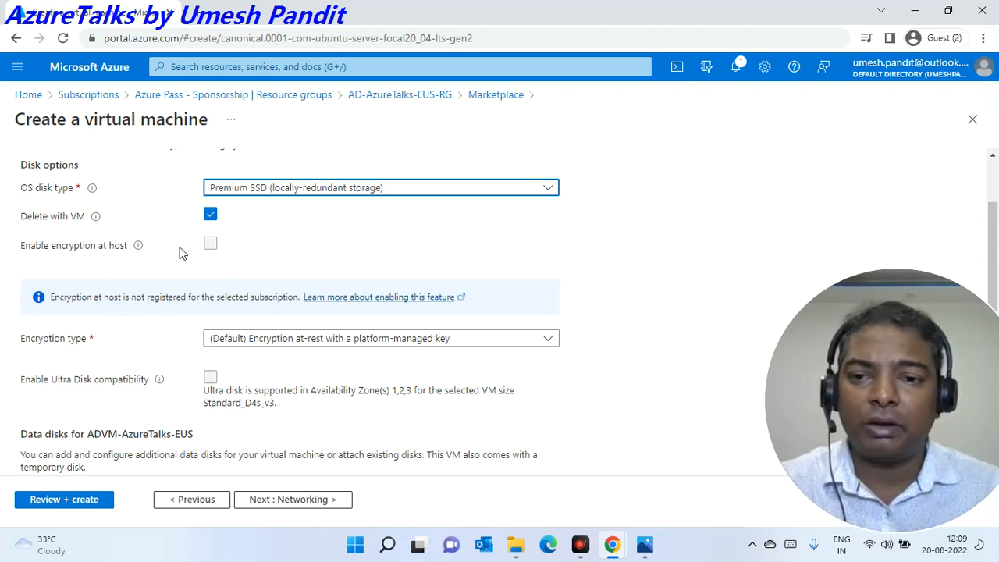
pyautogui.scroll(-2, 179, 252)
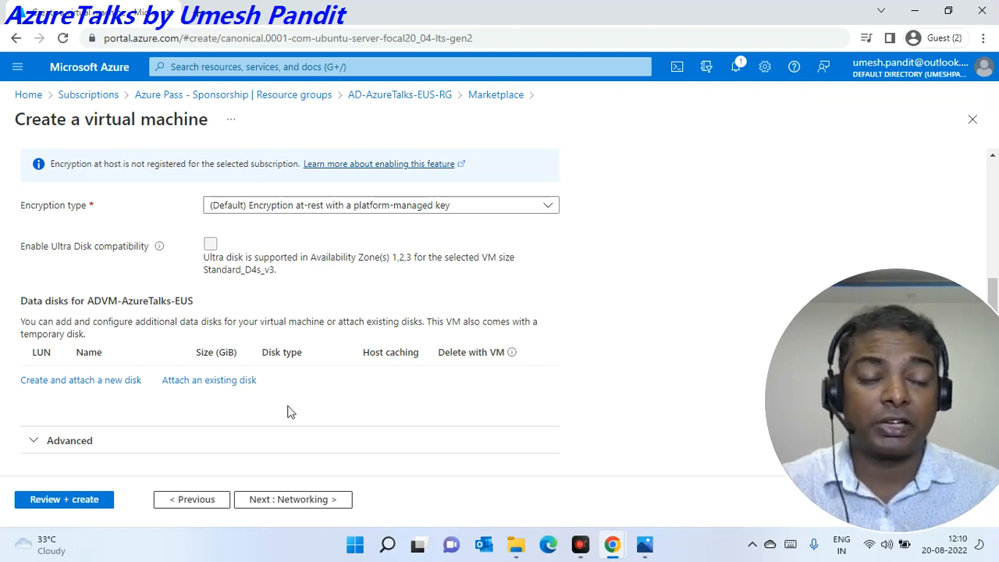
# Step: Proceed to the networking settings and examine the virtual network, subnet, public IP, security group and inbound port options
pyautogui.click(256, 505)
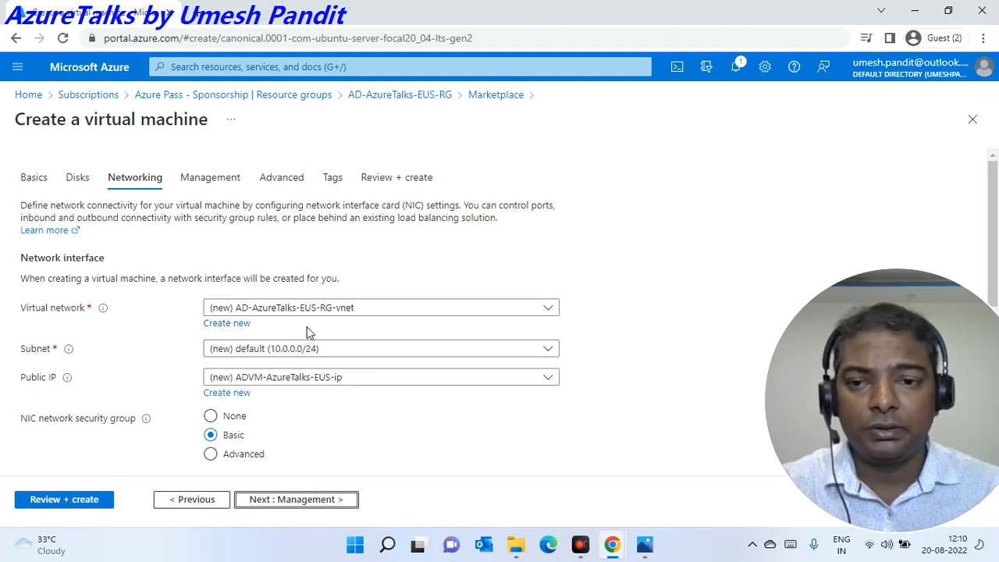
pyautogui.click(267, 355)
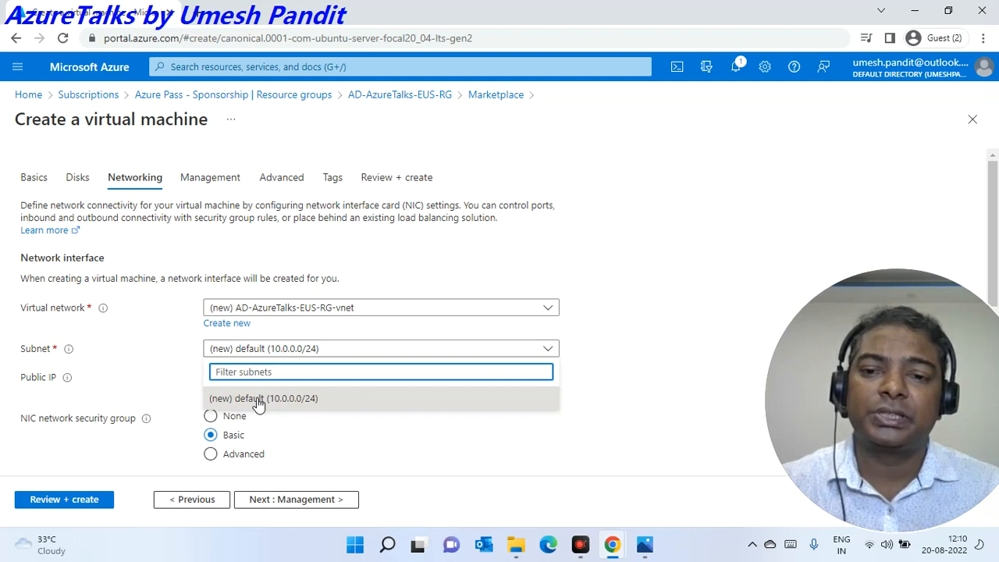
pyautogui.click(621, 323)
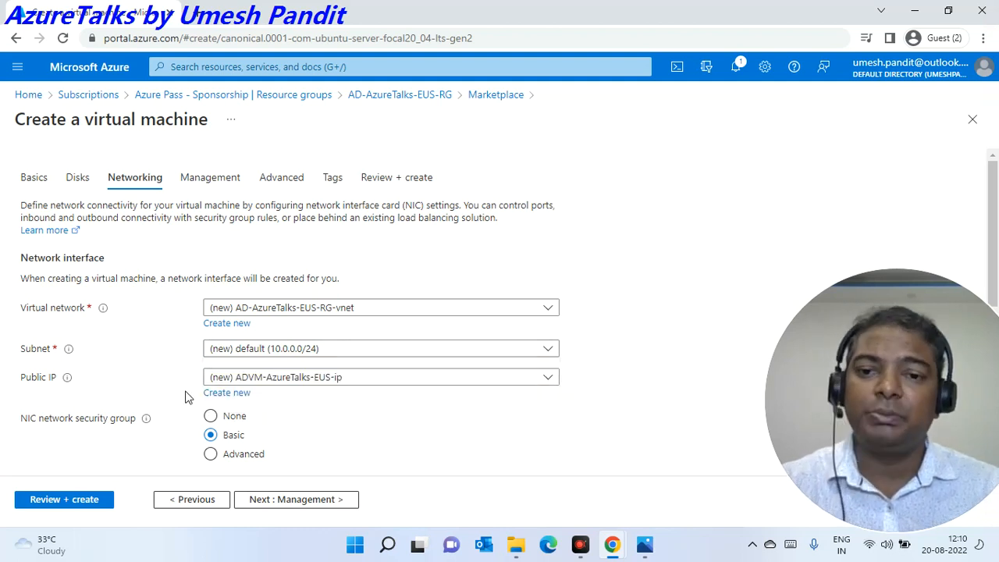
pyautogui.scroll(-2, 187, 401)
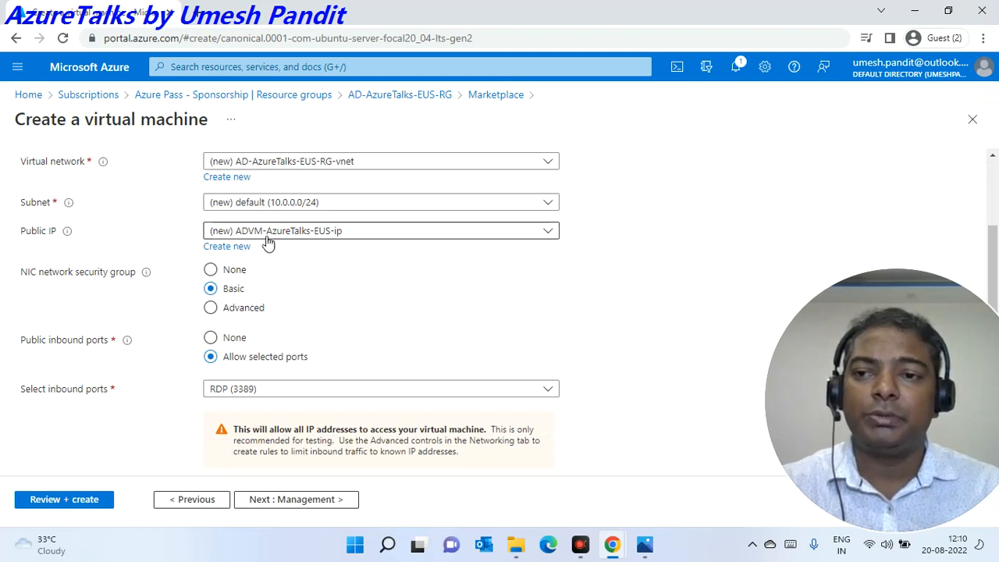
pyautogui.click(287, 234)
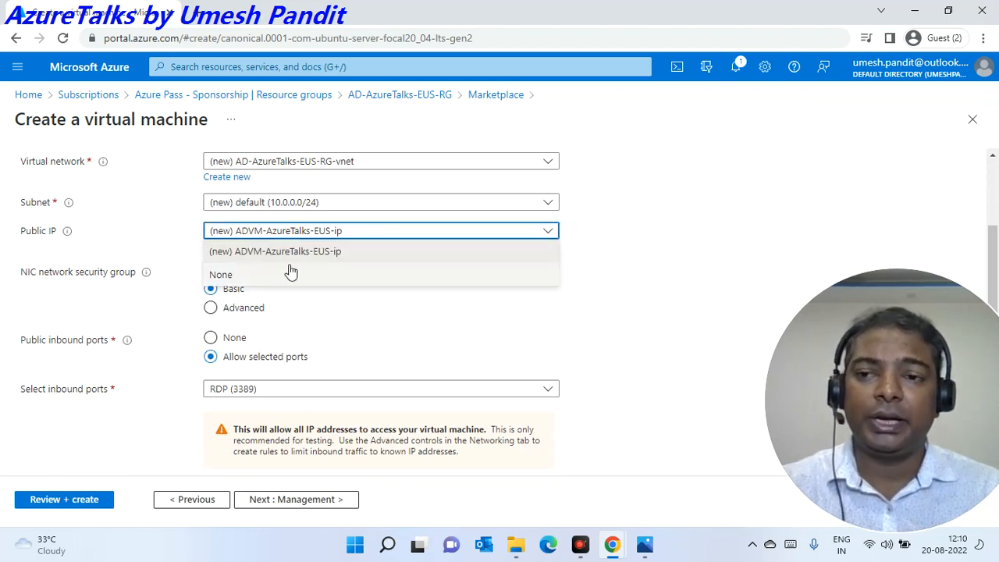
pyautogui.click(705, 209)
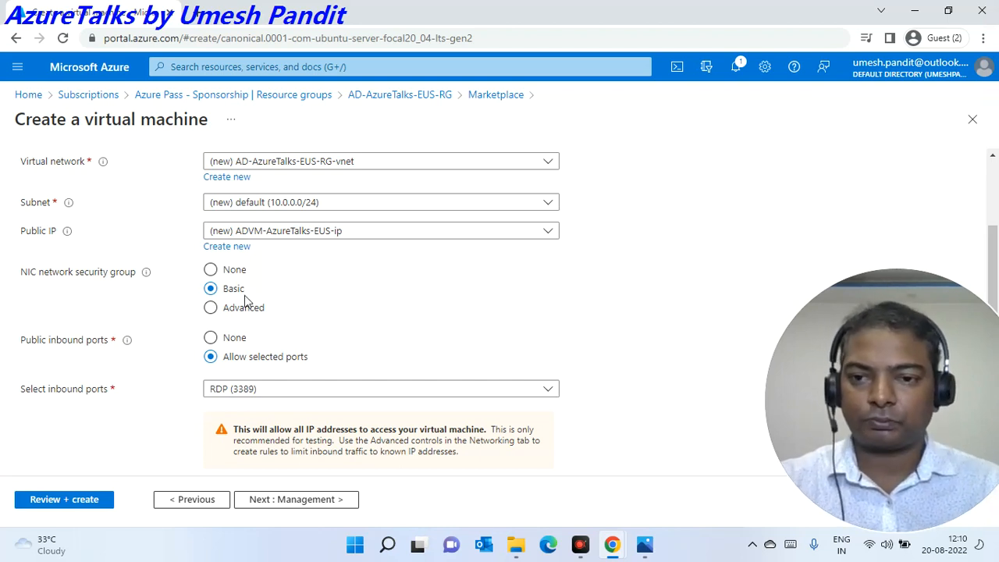
pyautogui.scroll(-1, 249, 297)
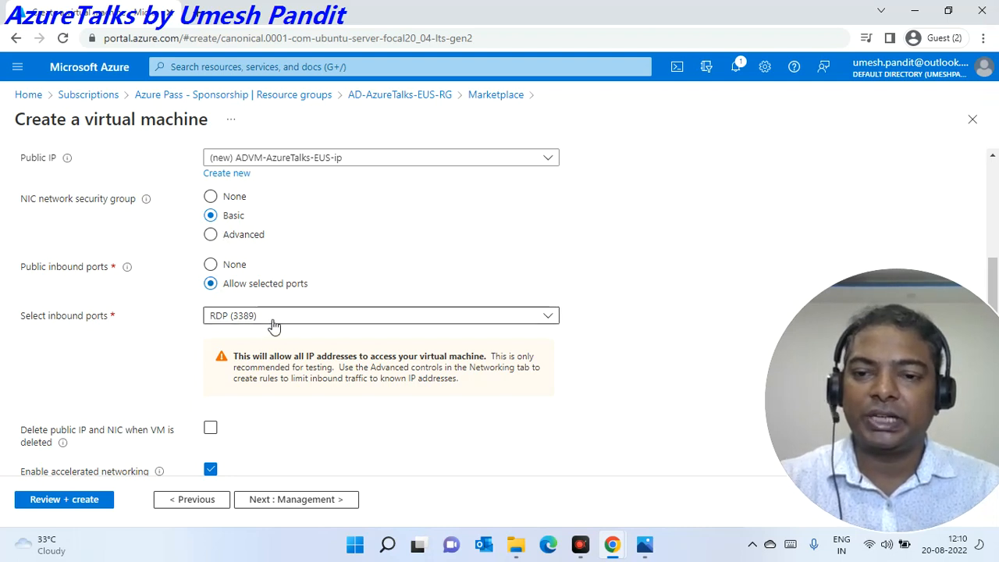
pyautogui.scroll(-2, 300, 351)
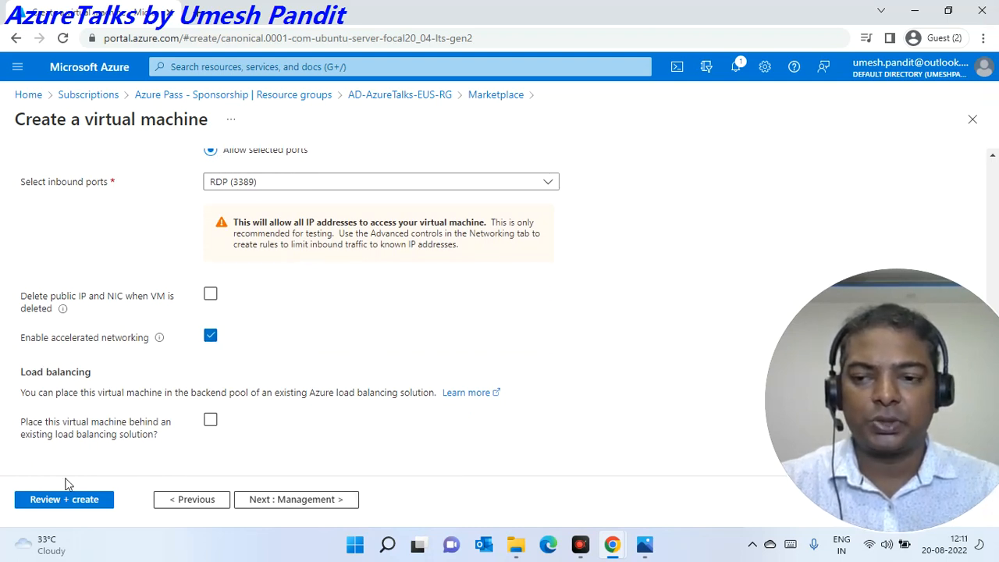
# Step: Proceed to the management settings and enable auto-shutdown for the virtual machine
pyautogui.click(303, 499)
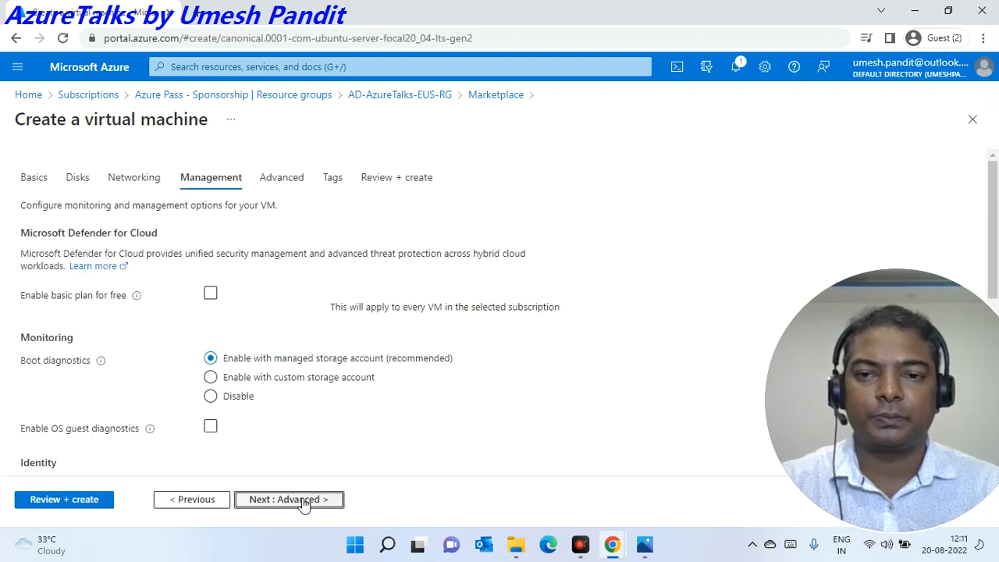
pyautogui.scroll(-5, 258, 343)
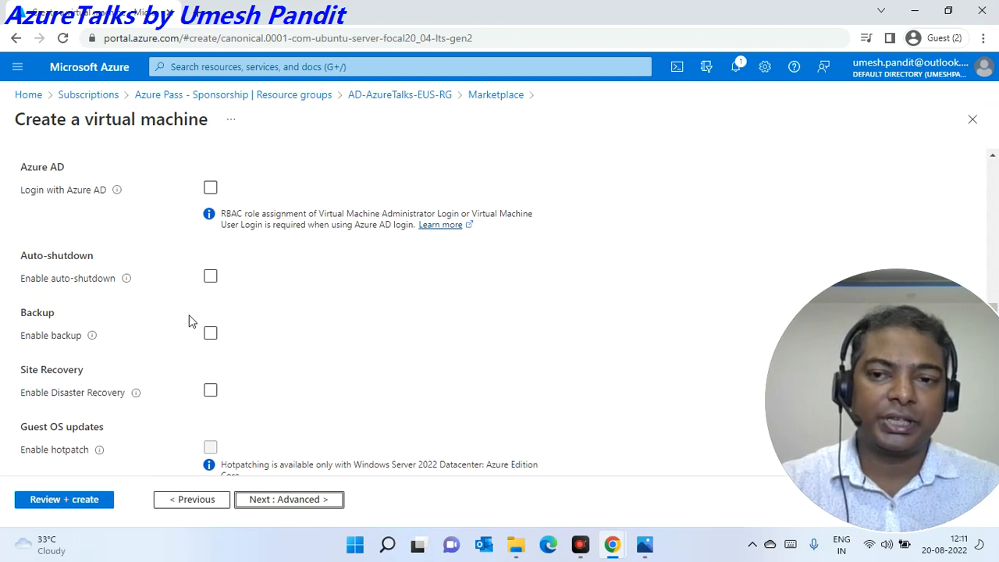
pyautogui.click(210, 278)
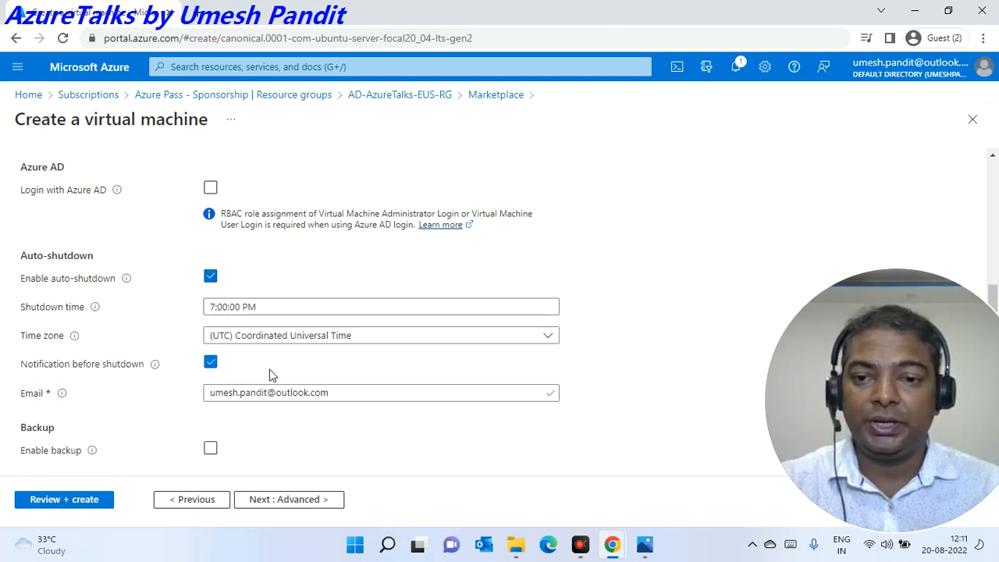
pyautogui.moveTo(357, 393); pyautogui.dragTo(201, 396)
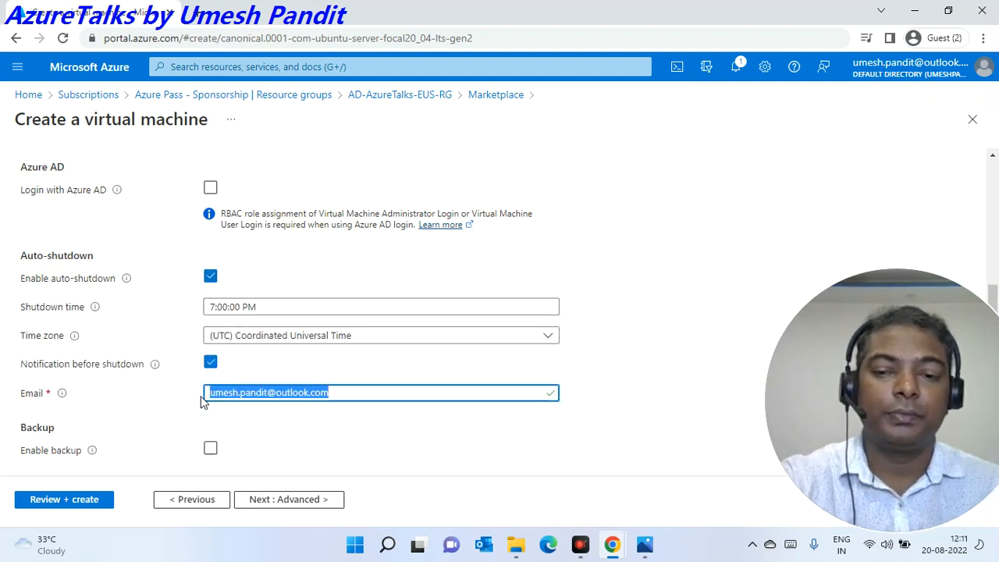
# Step: Set the virtual machine's auto-shutdown time to 1:30:00 PM
pyautogui.moveTo(213, 312); pyautogui.dragTo(197, 310)
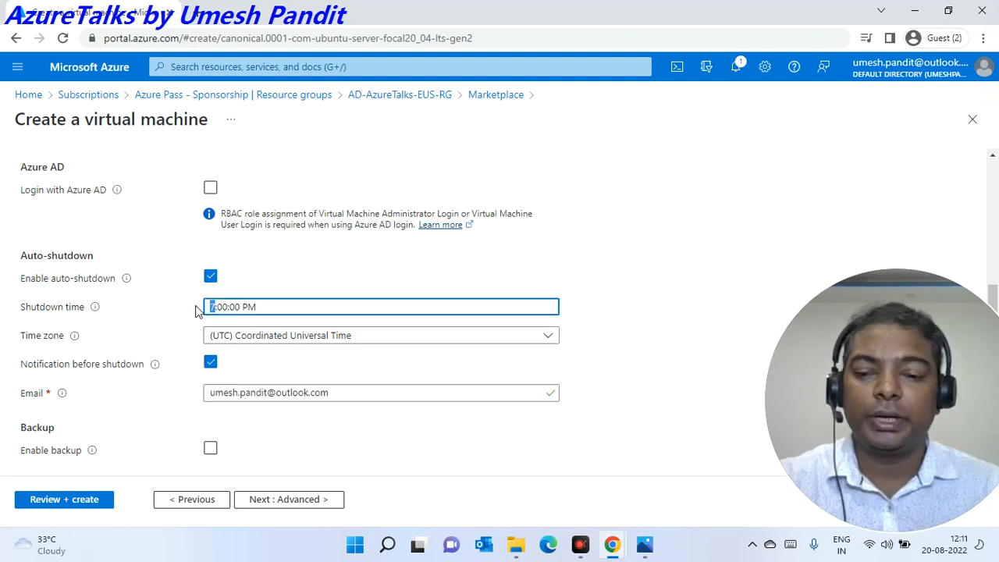
pyautogui.write('1')
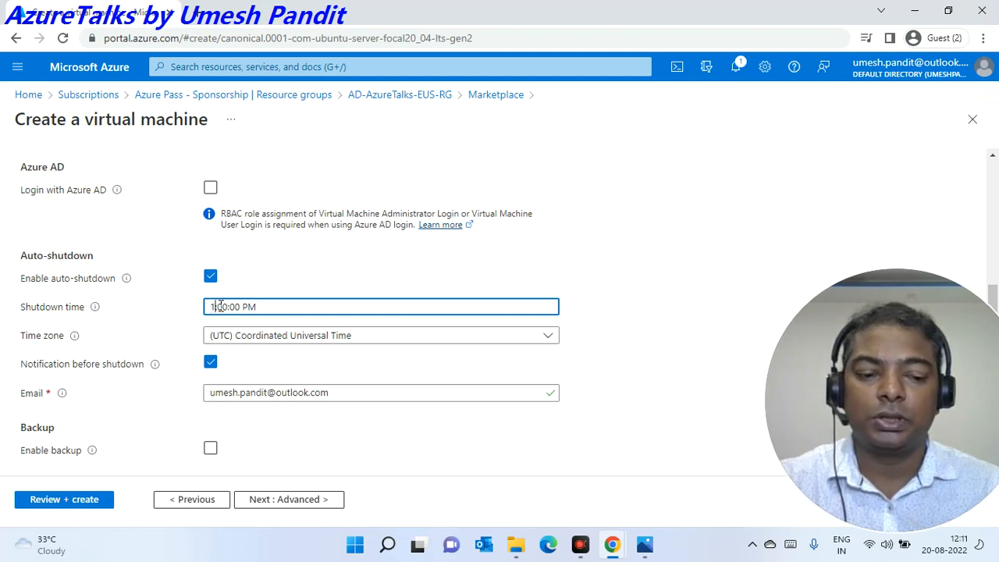
pyautogui.press('BackSpace')
pyautogui.write('01')
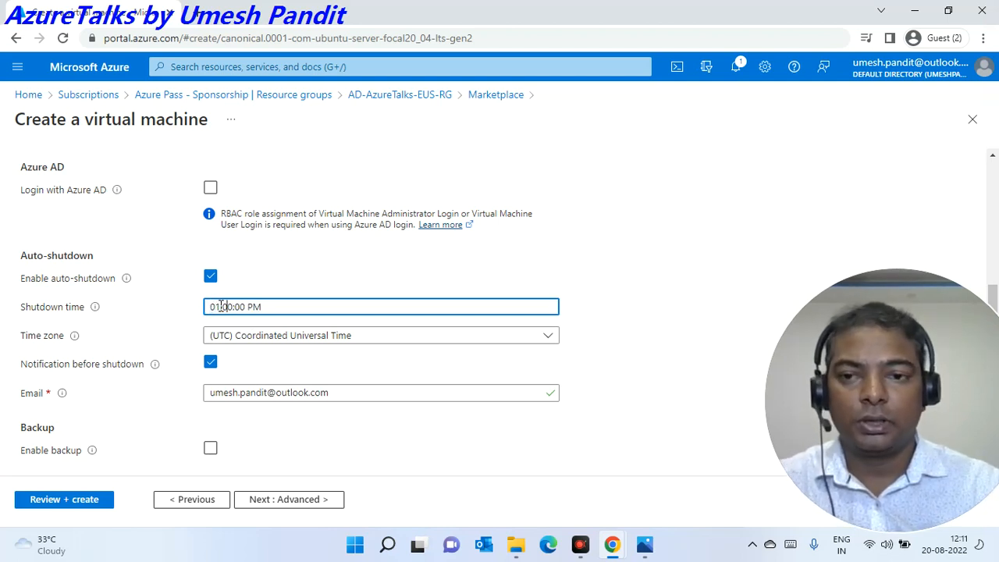
pyautogui.press('BackSpace')
pyautogui.write('3')
pyautogui.click(291, 307)
# Step: Set the auto-shutdown time zone to (UTC+05:30) Chennai, Kolkata, Mumbai, New Delhi
pyautogui.click(310, 337)
pyautogui.scroll(-4, 308, 269)
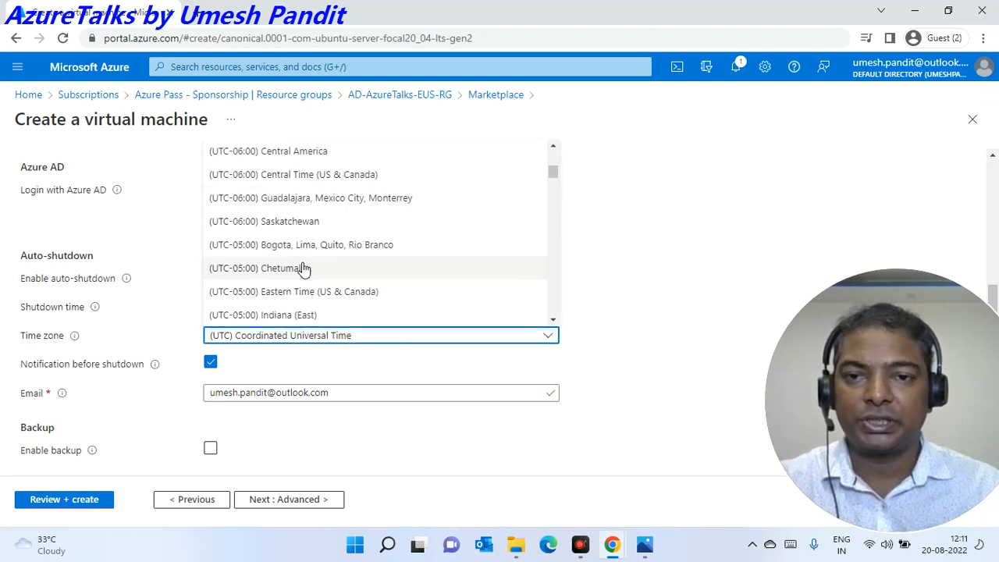
pyautogui.scroll(-4, 307, 269)
pyautogui.scroll(-3, 305, 272)
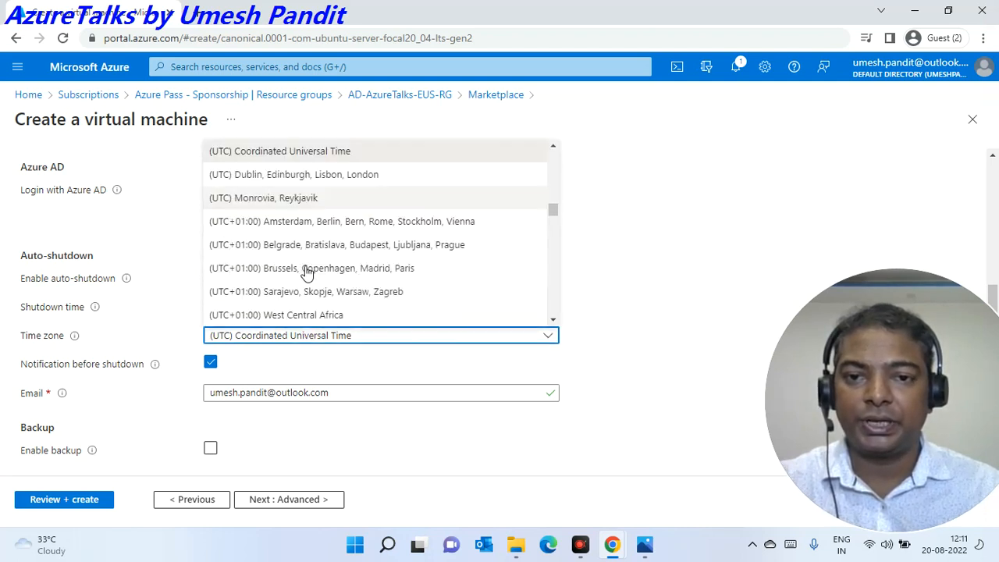
pyautogui.scroll(-5, 306, 272)
pyautogui.scroll(-4, 306, 272)
pyautogui.scroll(-3, 306, 272)
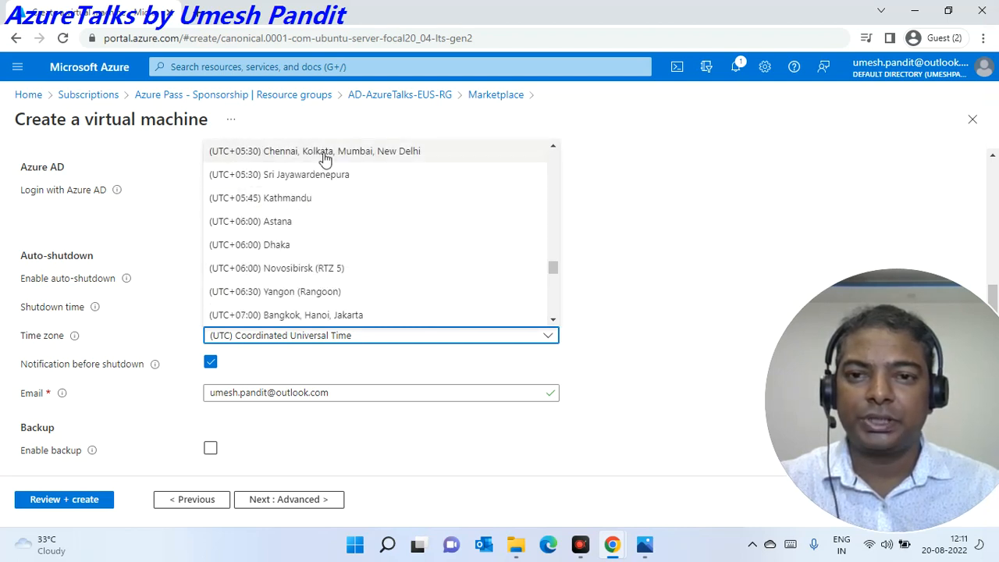
pyautogui.click(321, 154)
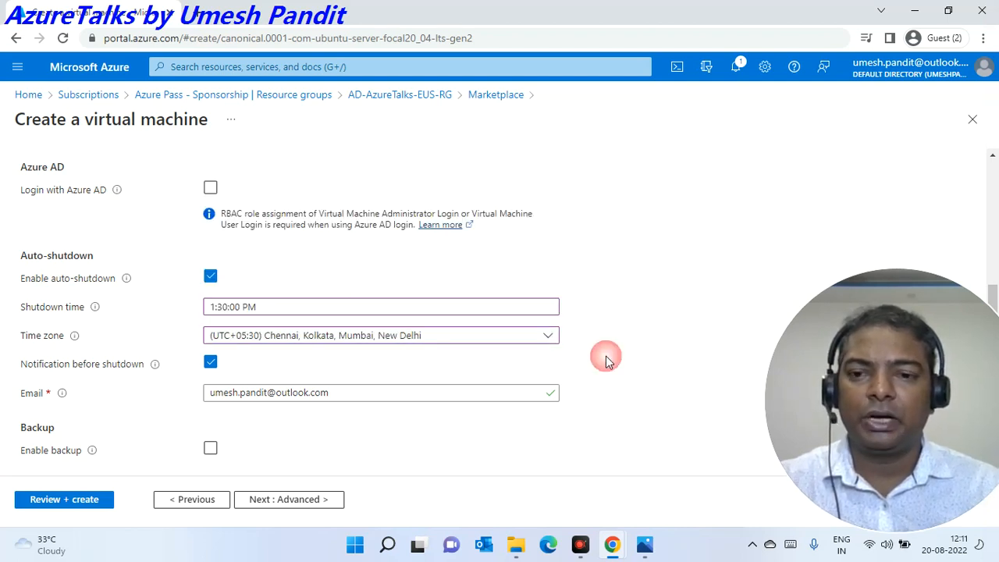
# Step: Examine the backup, site recovery and guest OS update settings, and the advanced extension, host and capacity reservation options
pyautogui.scroll(-1, 178, 438)
pyautogui.scroll(-2, 178, 438)
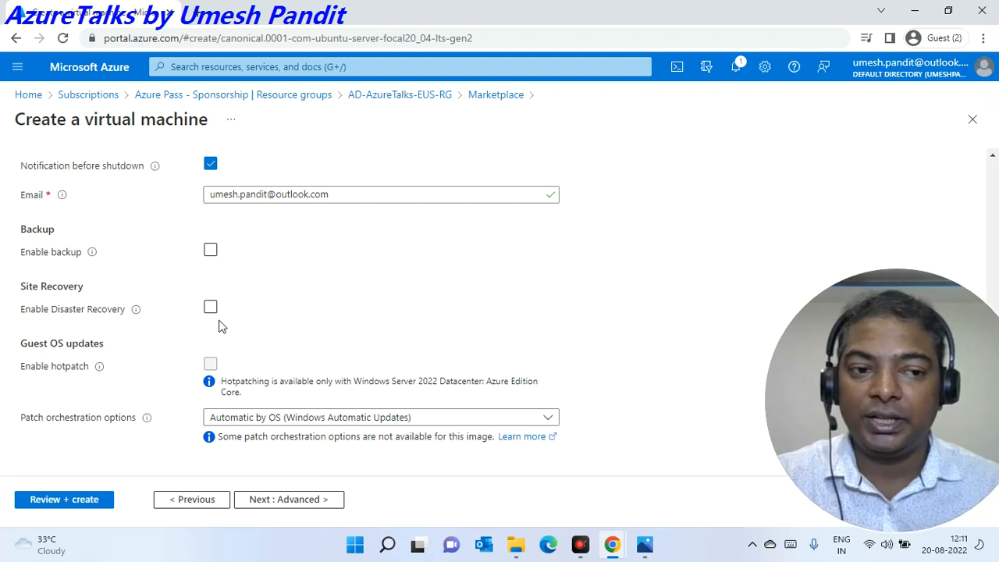
pyautogui.click(268, 502)
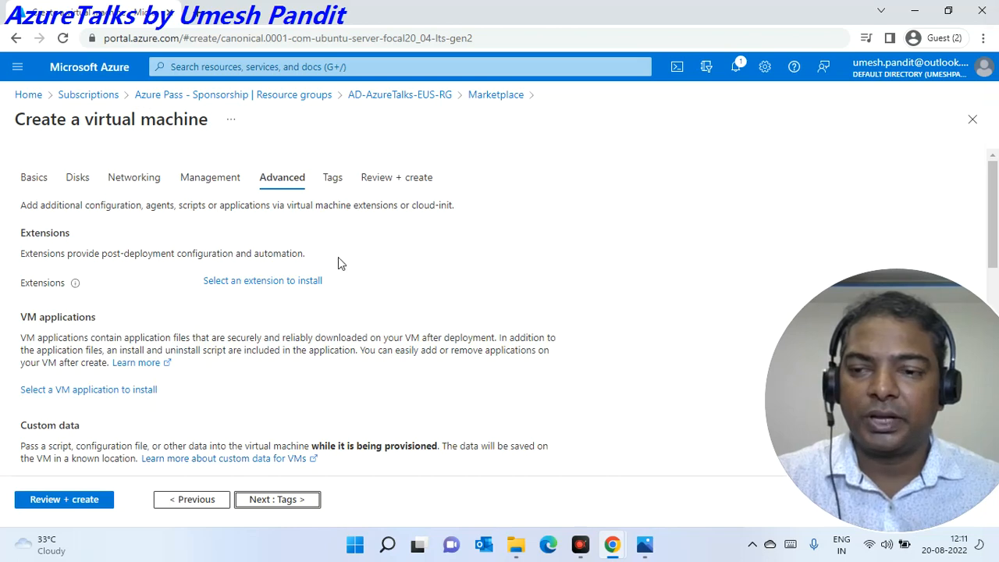
pyautogui.scroll(-5, 226, 351)
pyautogui.scroll(-2, 230, 356)
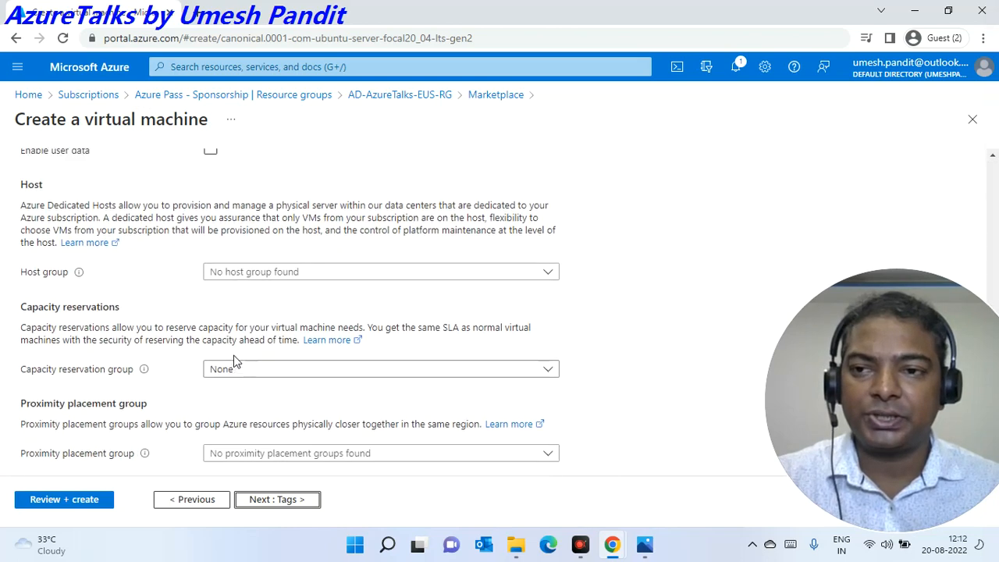
pyautogui.scroll(6, 231, 356)
pyautogui.scroll(-4, 188, 374)
pyautogui.scroll(-2, 182, 379)
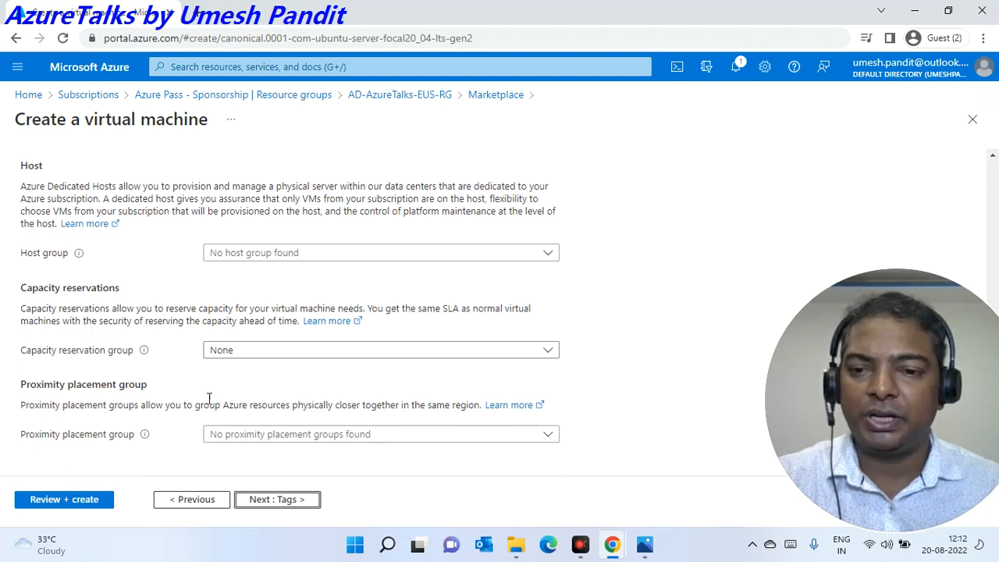
# Step: Proceed to the tags and add one named AD Server with the value AzureTalks for all selected resources
pyautogui.click(258, 501)
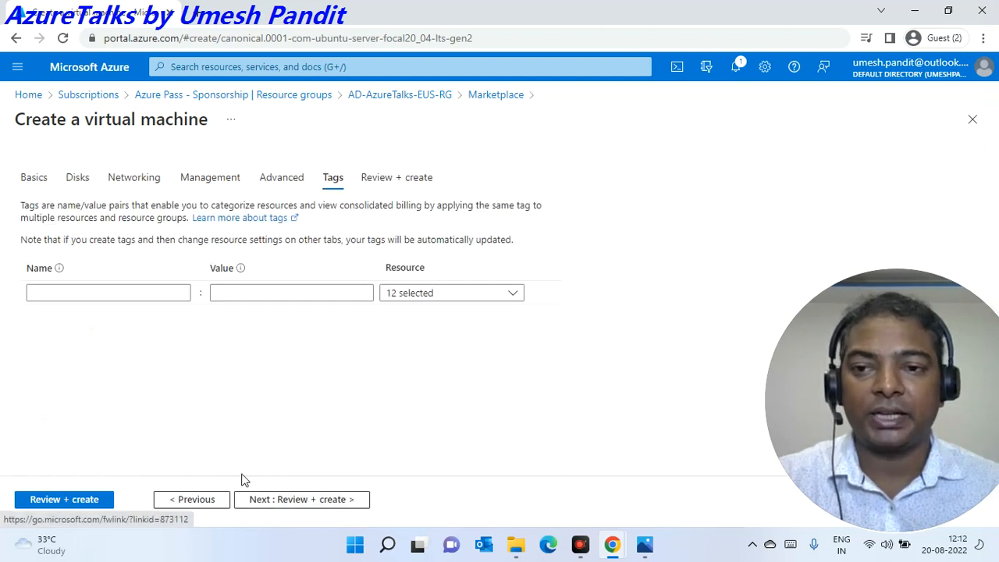
pyautogui.click(89, 295)
pyautogui.click(84, 317)
pyautogui.click(274, 292)
pyautogui.click(245, 323)
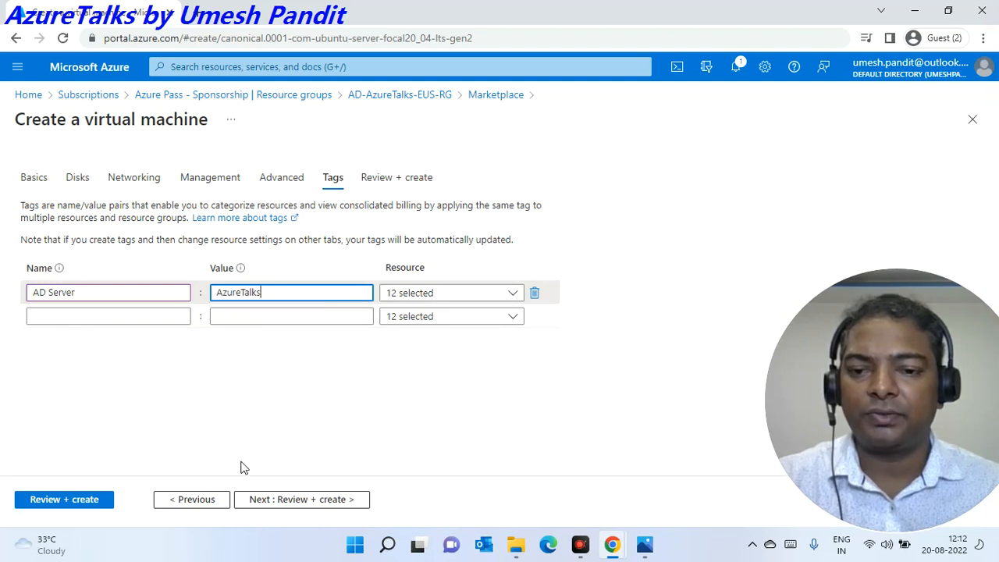
# Step: Validate the virtual machine configuration, review its summary and submit it for creation
pyautogui.click(290, 502)
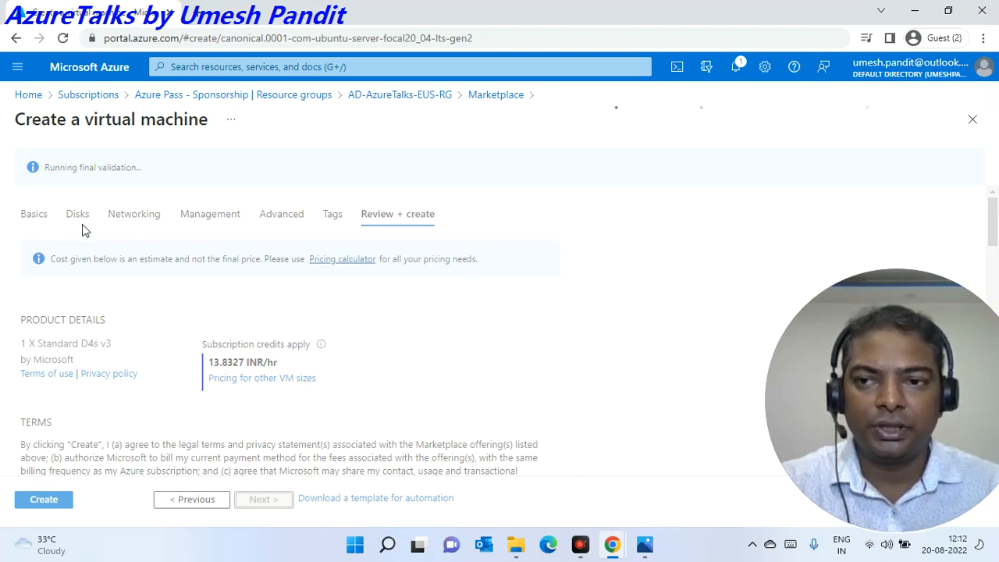
pyautogui.scroll(-15, 215, 296)
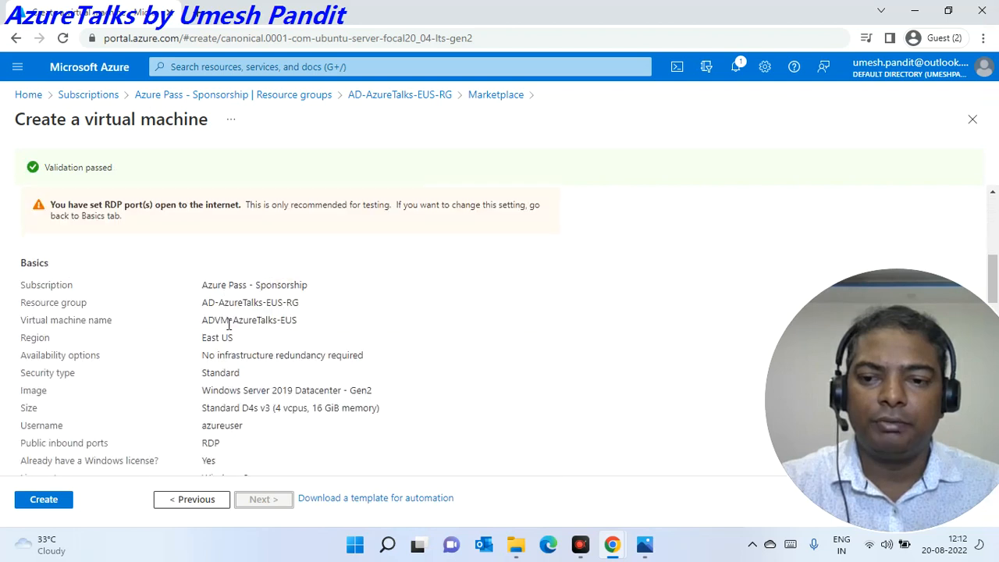
pyautogui.scroll(-10, 202, 408)
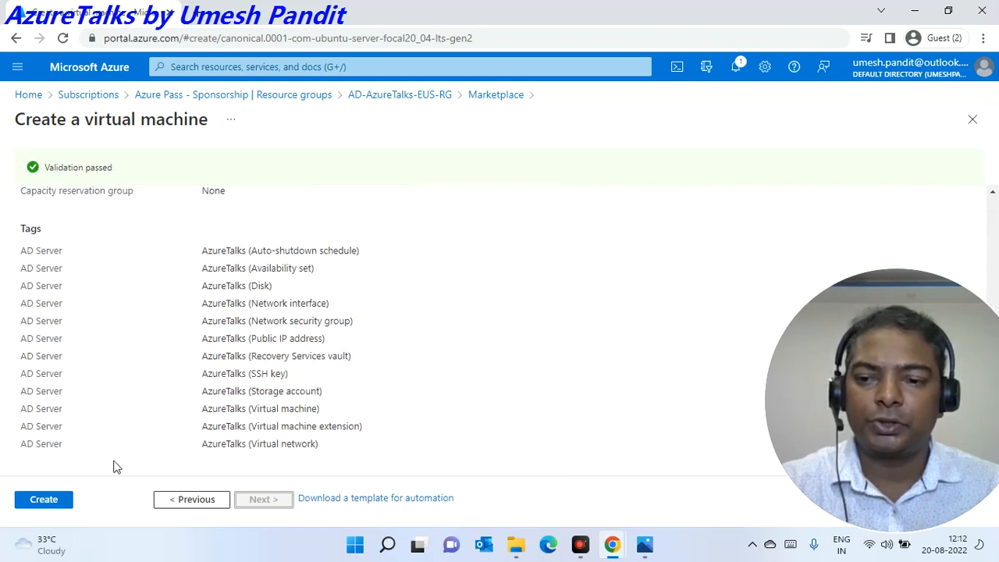
pyautogui.click(44, 500)
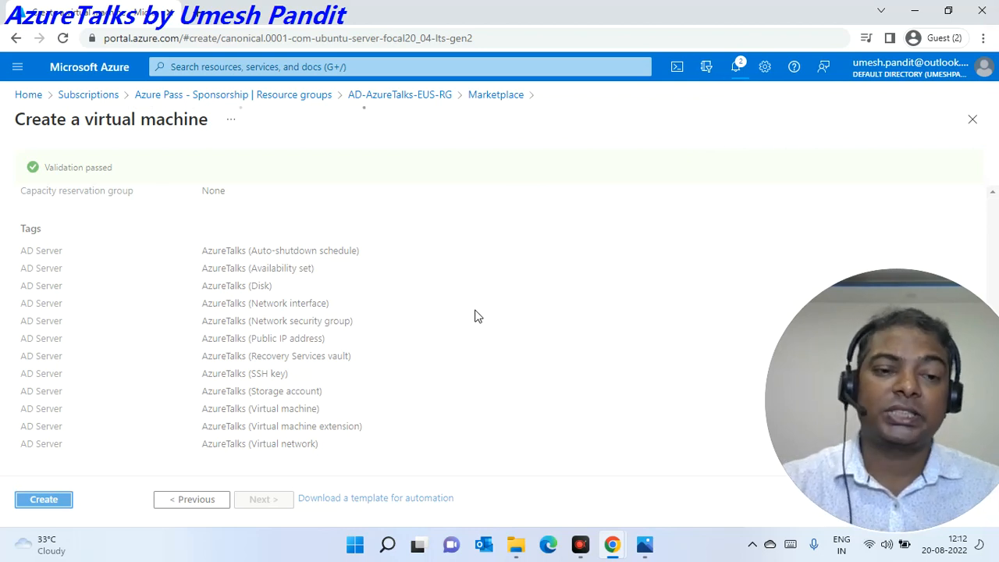
# Step: Switch to a new Notepad document and write the first list item "1- VM or On Prime-Server"
pyautogui.press('super+r')
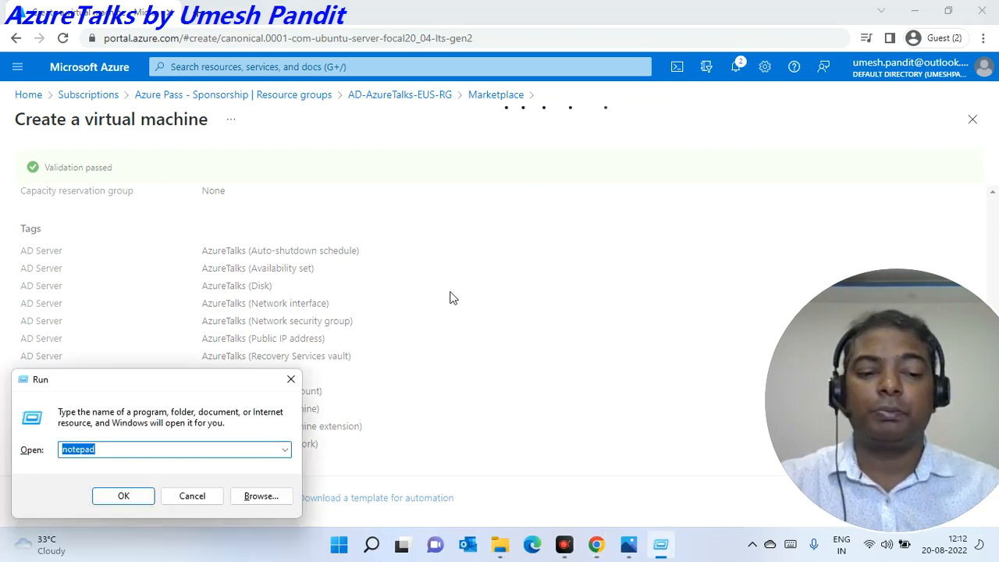
pyautogui.press('Return')
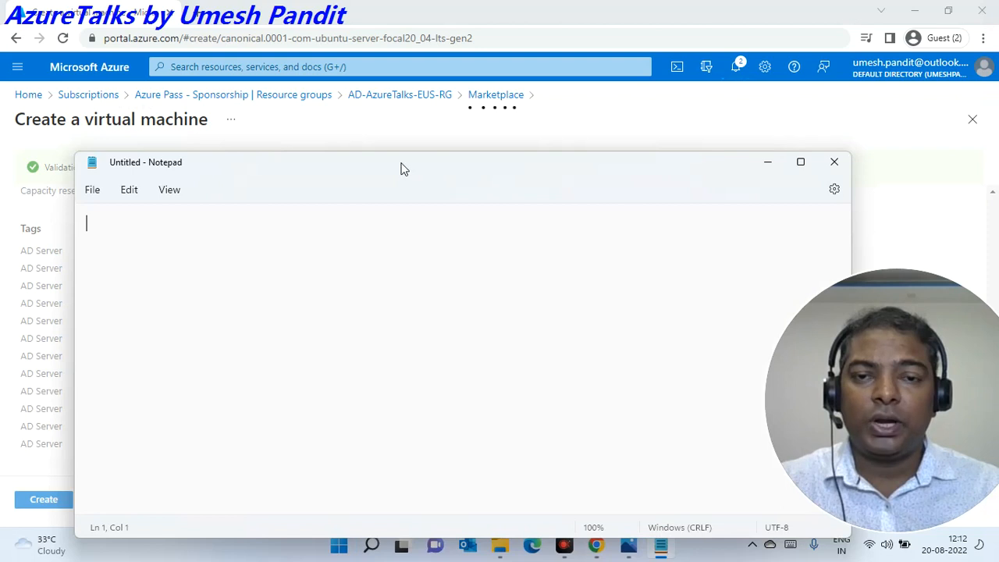
pyautogui.moveTo(401, 169); pyautogui.dragTo(532, 151)
pyautogui.write('1')
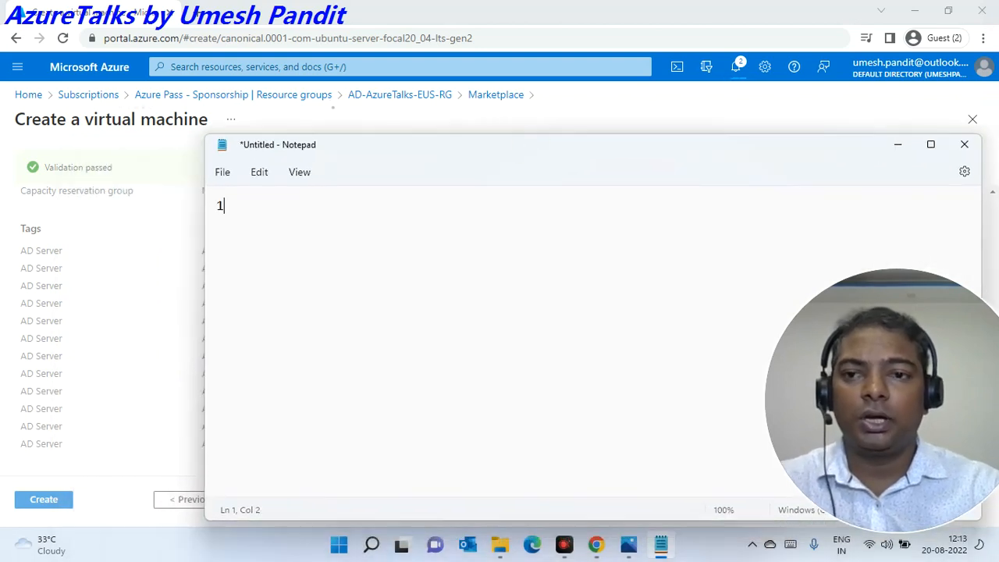
pyautogui.write('- V')
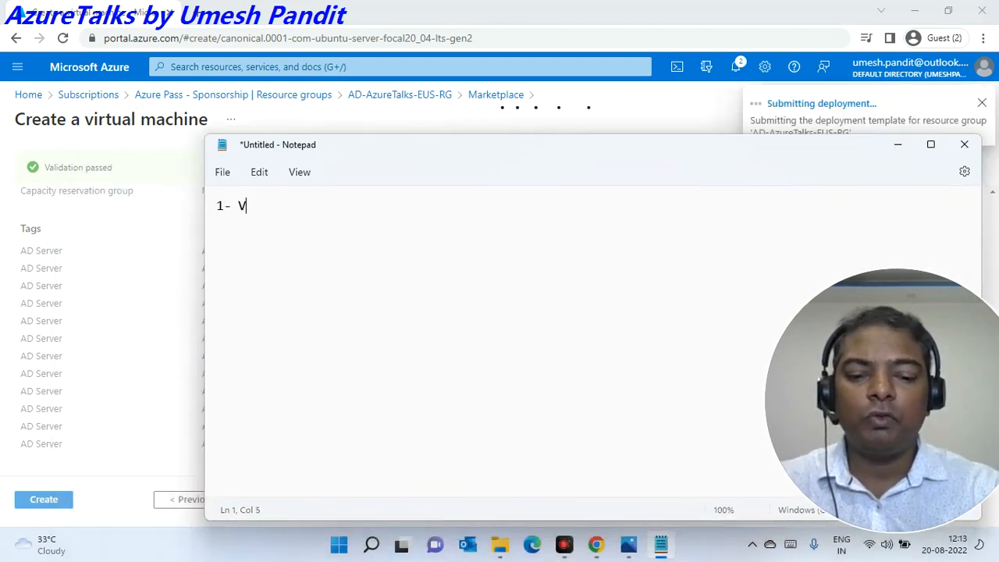
pyautogui.write('M or On ')
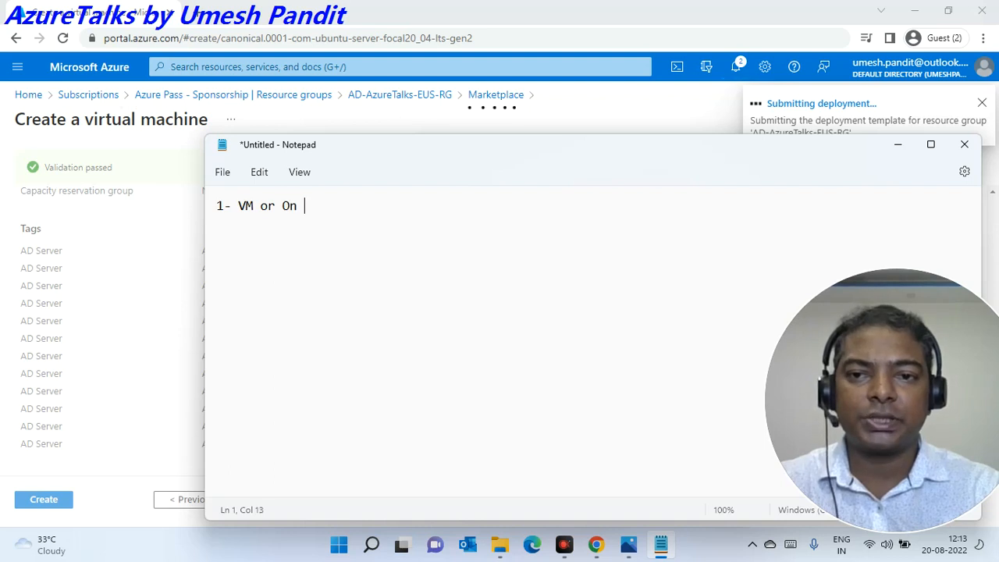
pyautogui.write('Prime-Server ')
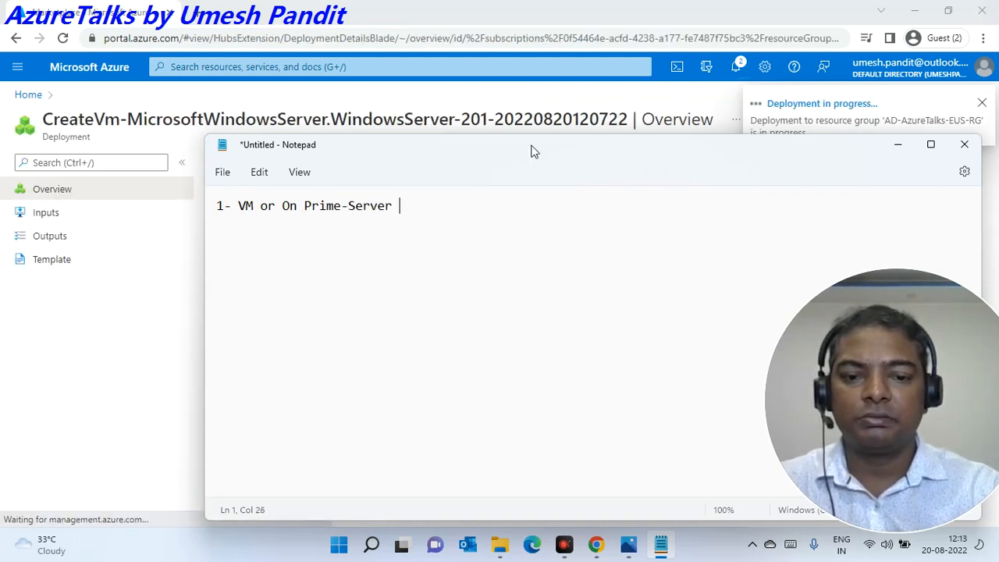
pyautogui.write('which')
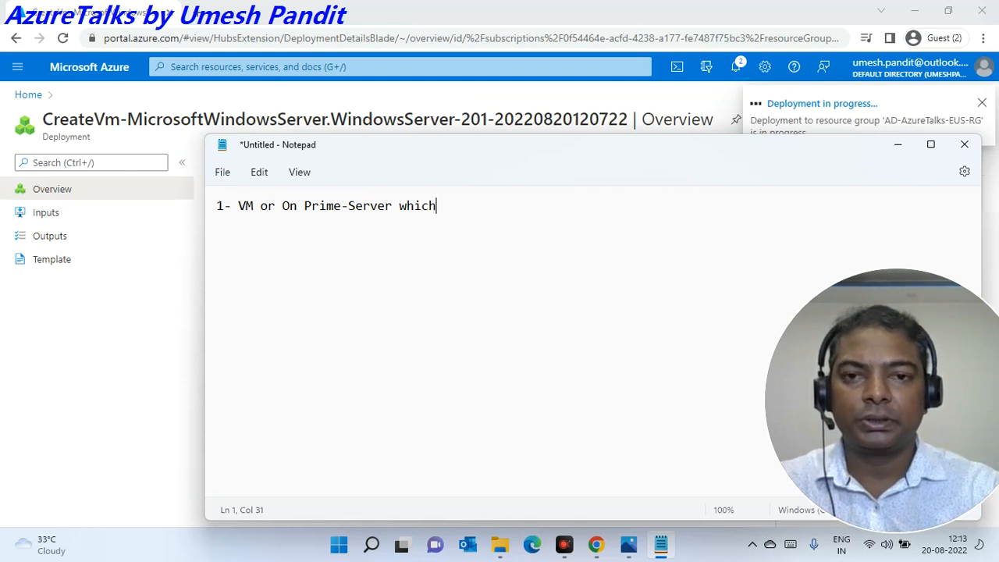
pyautogui.write(' called or ')
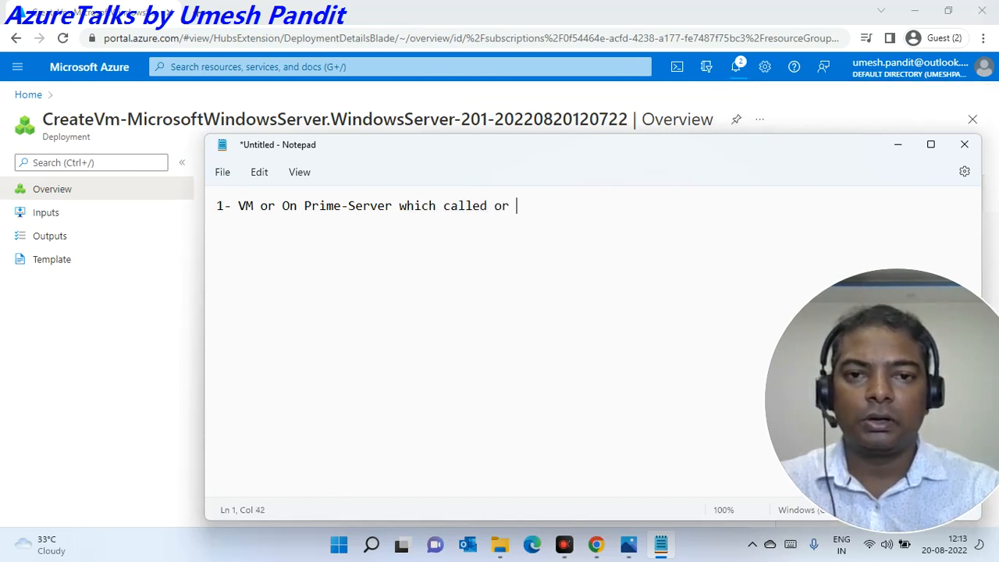
pyautogui.write('It sho')
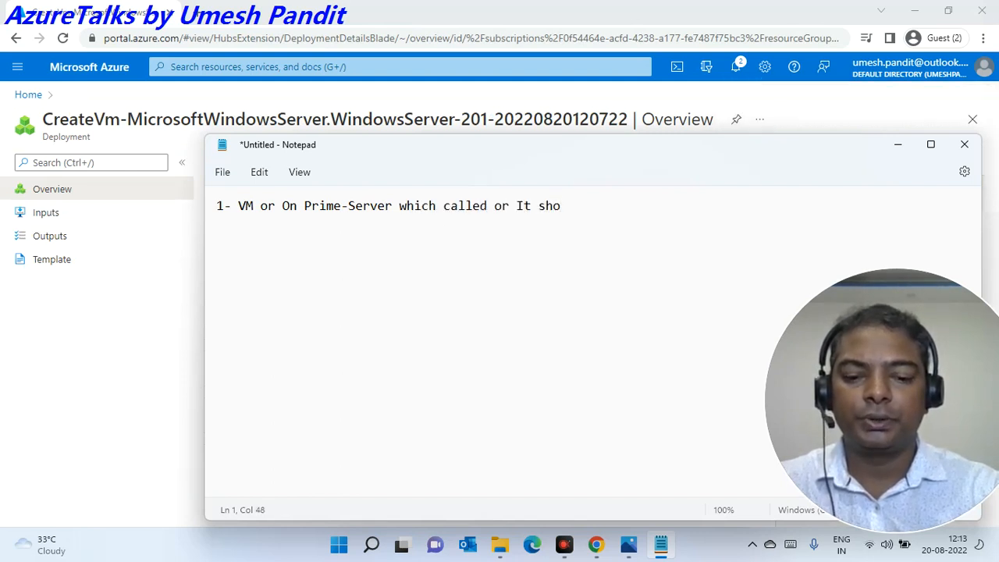
pyautogui.write('uld AD')
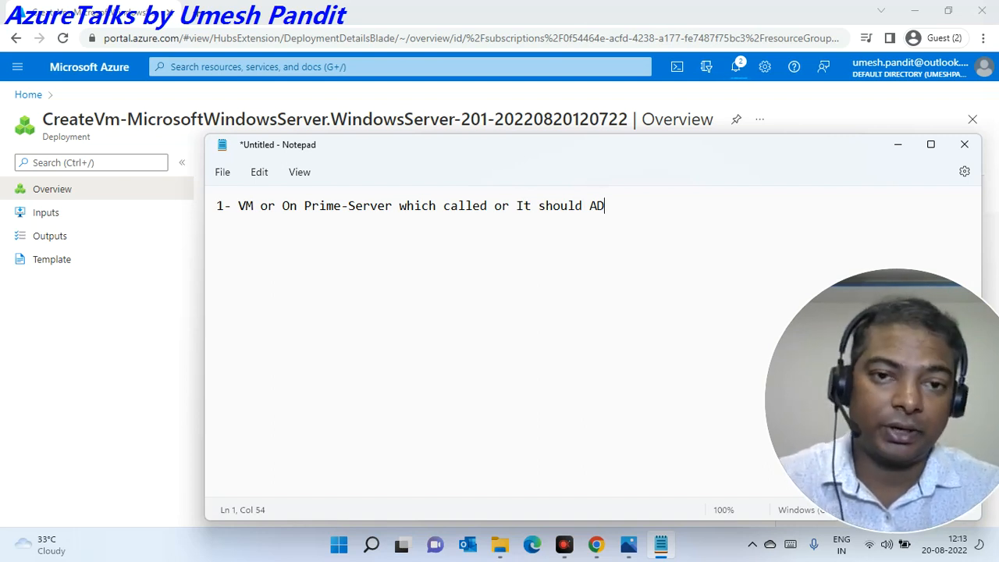
# Step: Add a second list item reading "2- Install the AD, Promote the Server as AD"
pyautogui.press('Return')
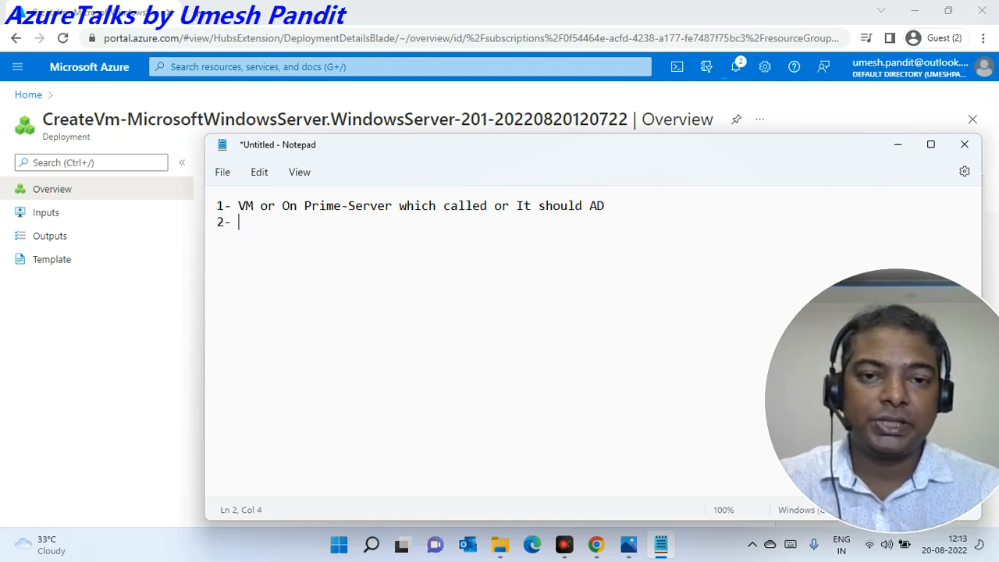
pyautogui.write('2- Ins')
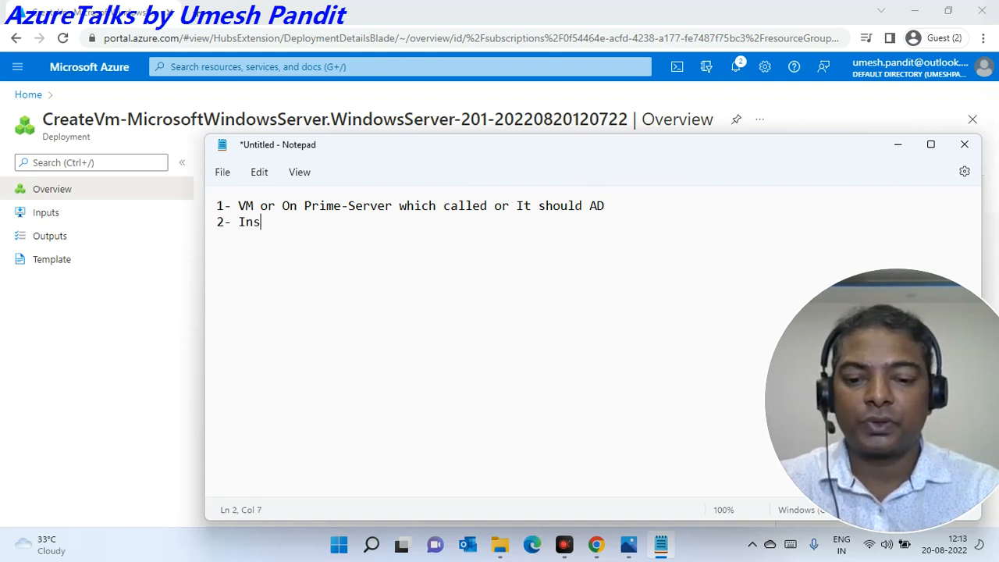
pyautogui.write('tall the AD, Prom')
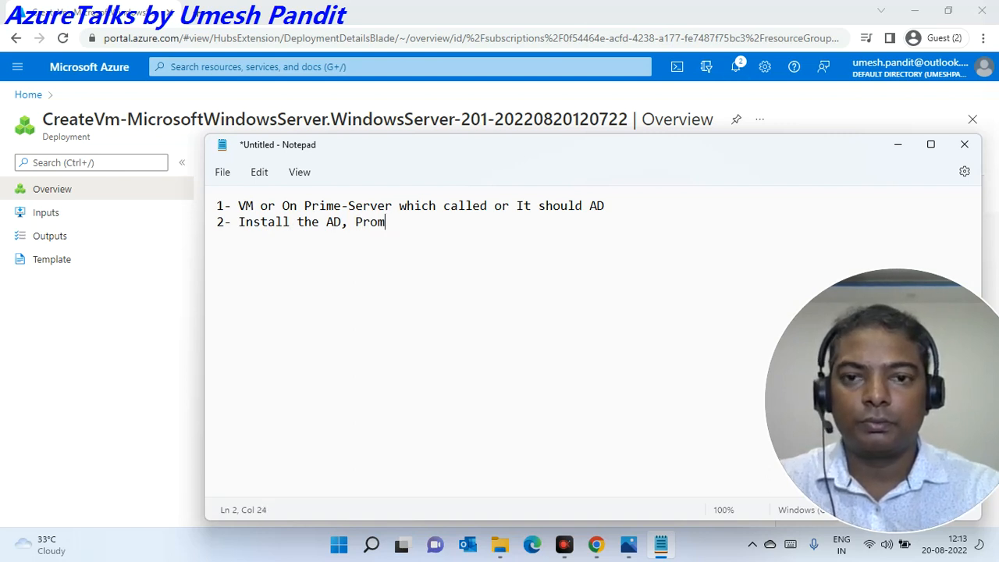
pyautogui.write('iote the ')
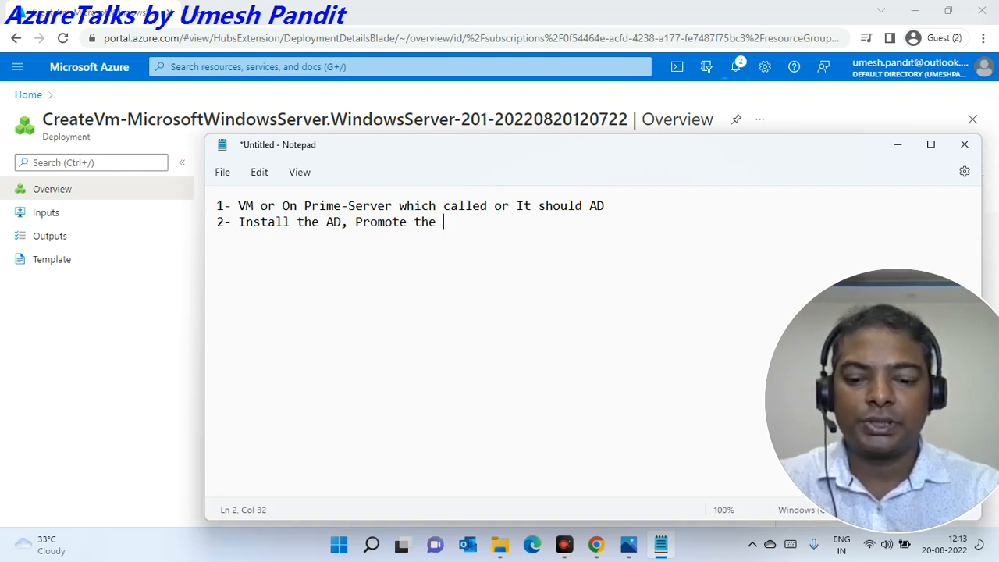
pyautogui.write('Server as AD')
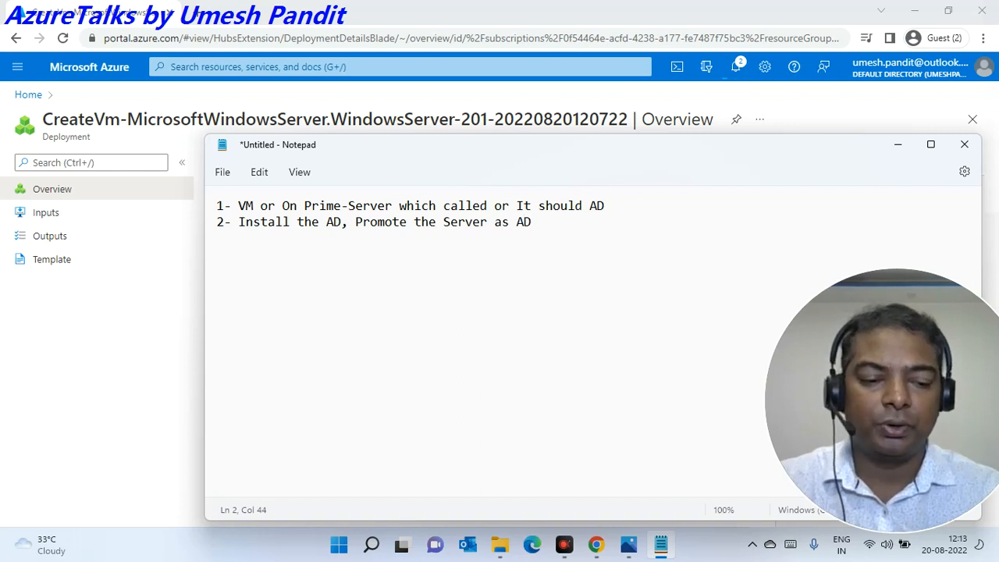
# Step: Add the note "Back in 2015, 2008, 2012 run: dcpromo" beneath the second list item
pyautogui.press('Return')
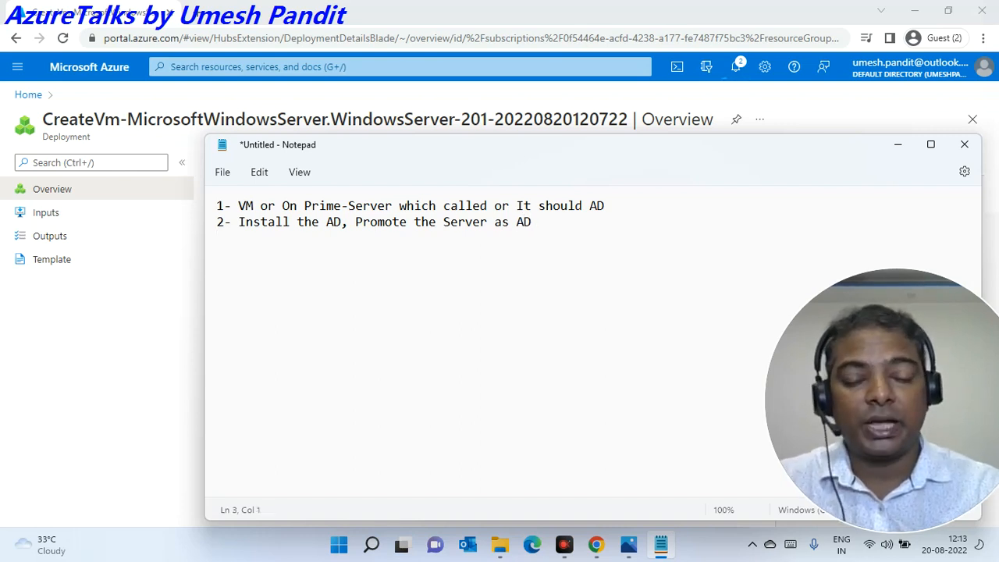
pyautogui.write('Back in 2015')
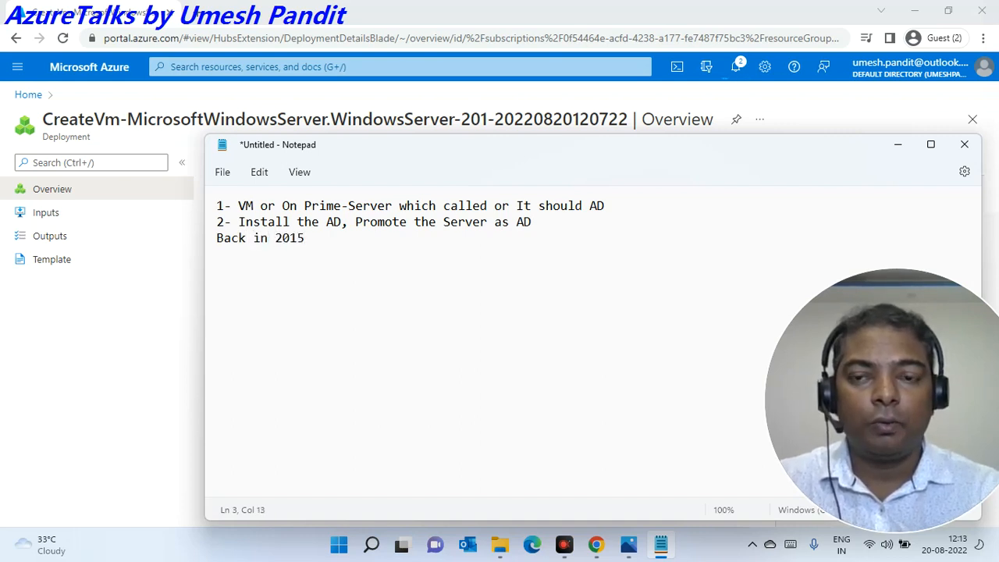
pyautogui.write(',')
pyautogui.write('20')
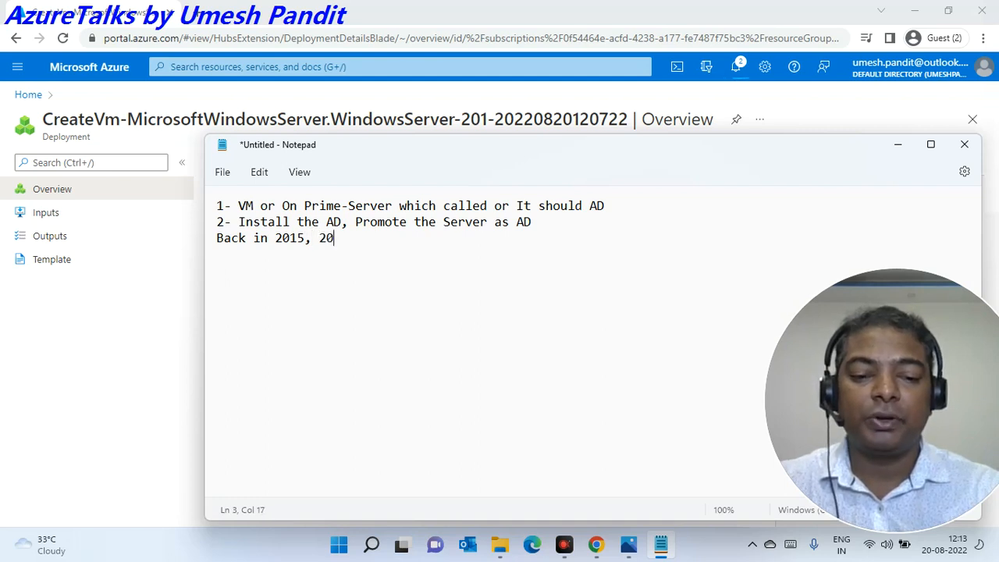
pyautogui.write('08, 201')
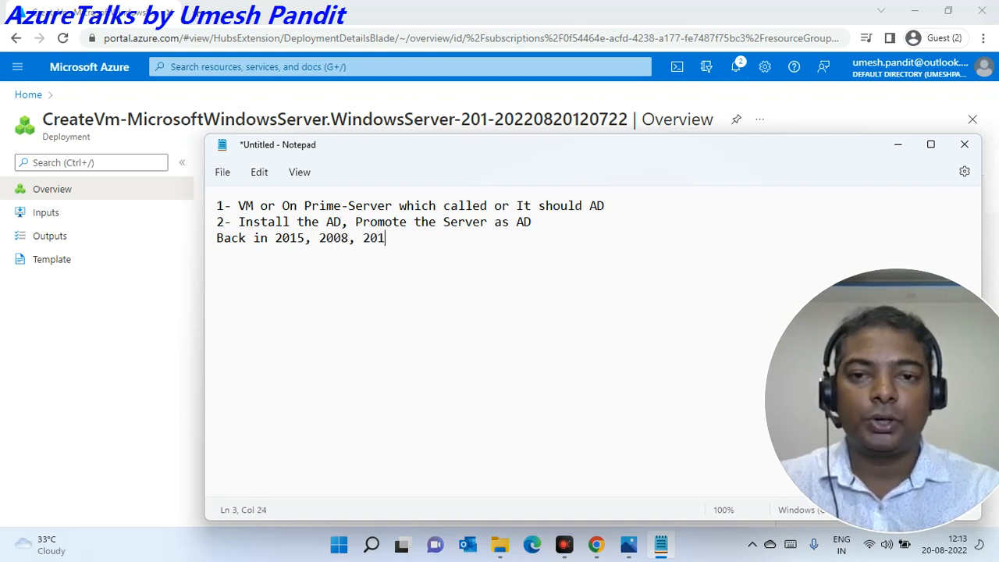
pyautogui.write('2 run: ')
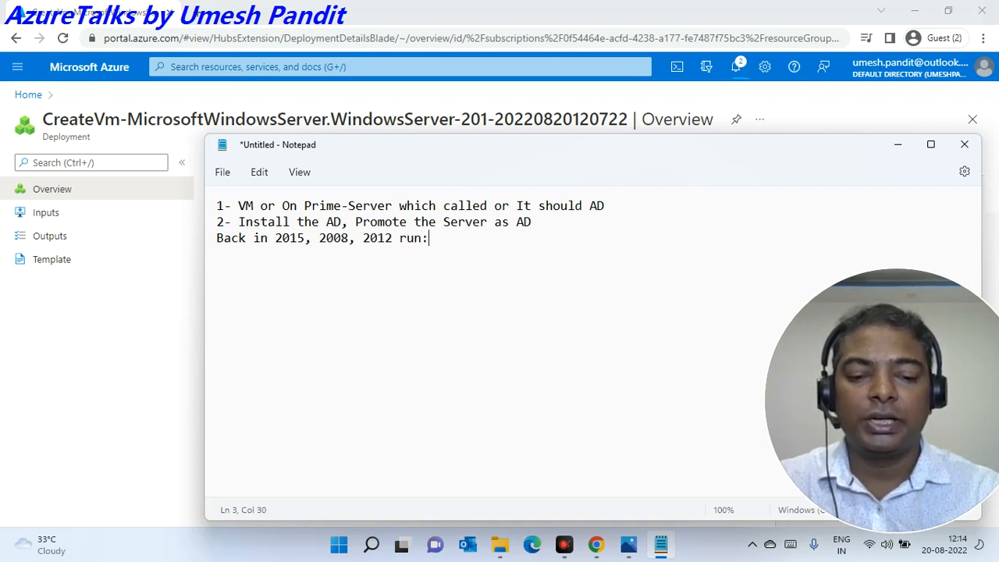
pyautogui.write('dcpromo')
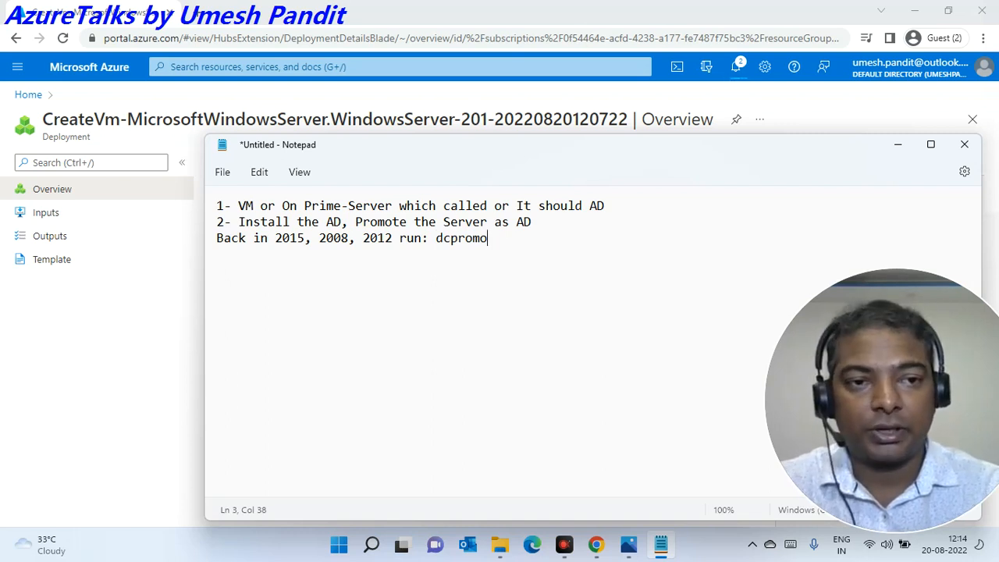
# Step: Leave a blank line below the dcpromo note and begin another list item with "3. Login"
pyautogui.press('Return')
pyautogui.press('Return')
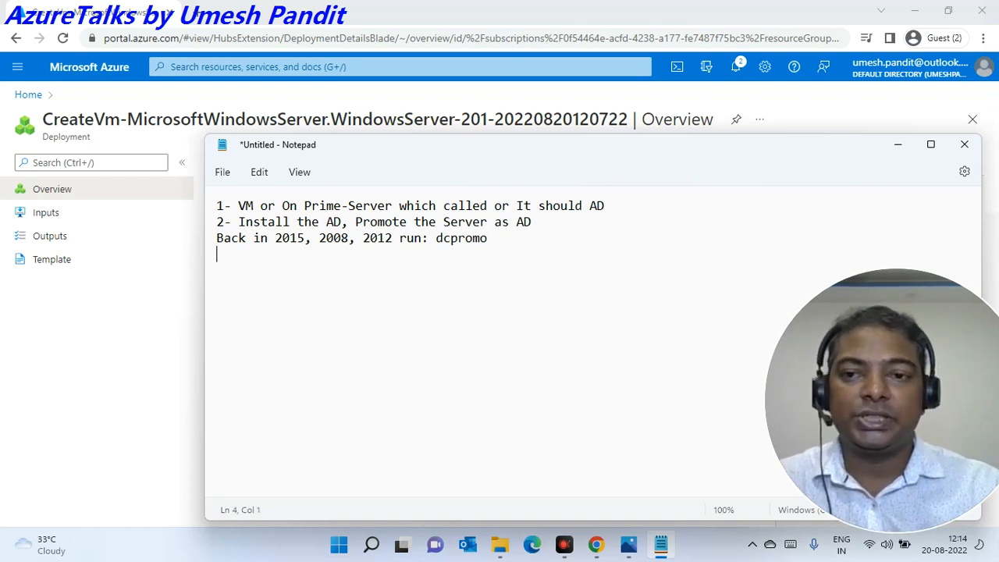
pyautogui.write('3. Login ')
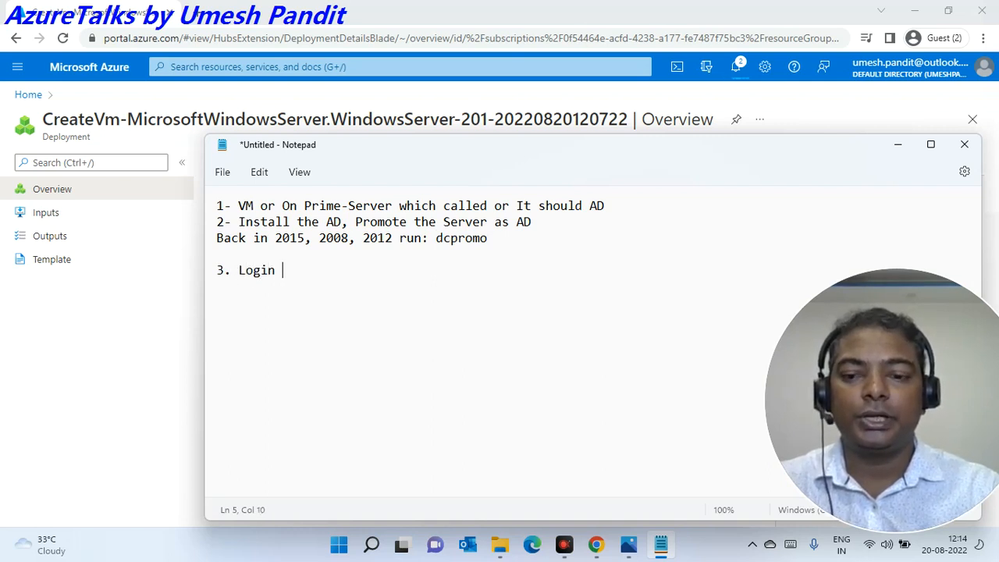
pyautogui.write('Azure P')
pyautogui.press('BackSpace')
pyautogui.press('BackSpace')
pyautogui.press('BackSpace')
pyautogui.press('BackSpace')
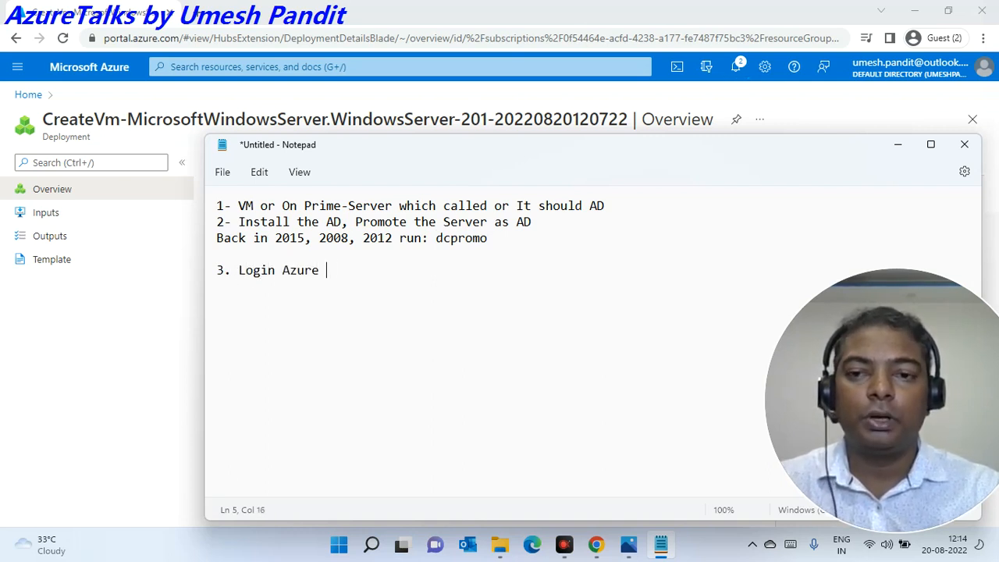
pyautogui.press('BackSpace')
pyautogui.press('BackSpace')
pyautogui.press('BackSpace')
pyautogui.write('AD ')
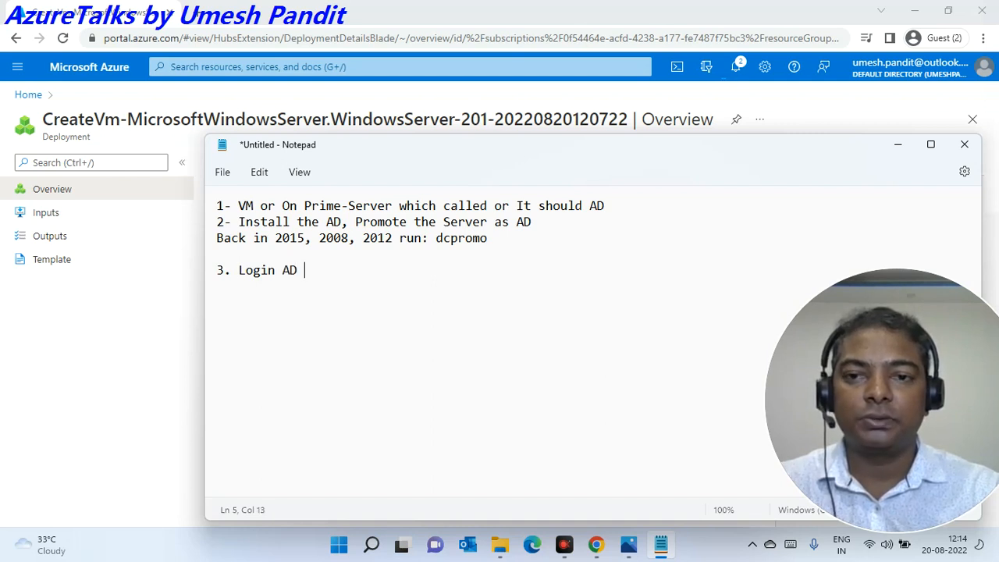
pyautogui.write('Serve')
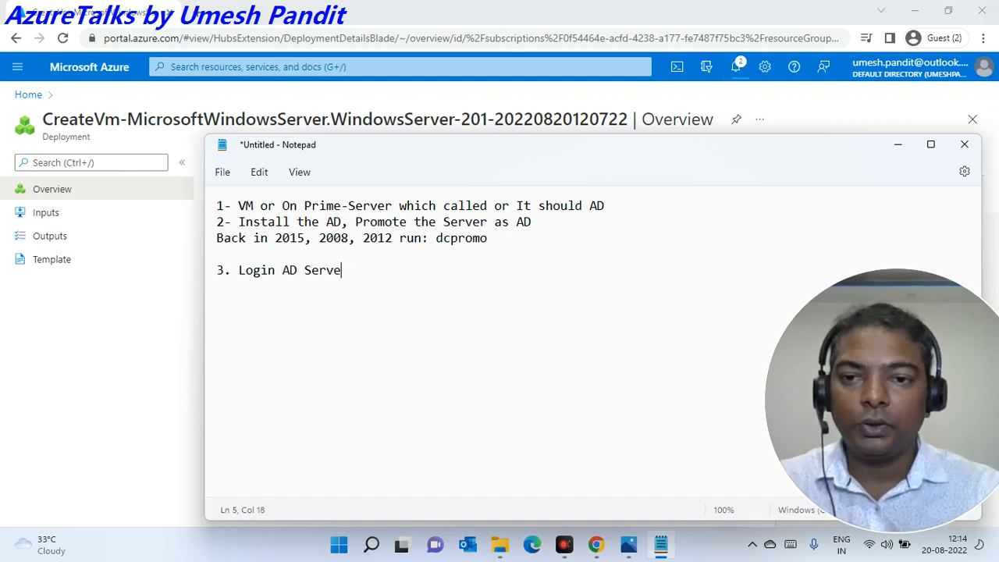
pyautogui.press('BackSpace')
pyautogui.press('BackSpace')
pyautogui.press('BackSpace')
pyautogui.press('BackSpace')
pyautogui.press('BackSpace')
pyautogui.press('BackSpace')
pyautogui.press('BackSpace')
pyautogui.press('BackSpace')
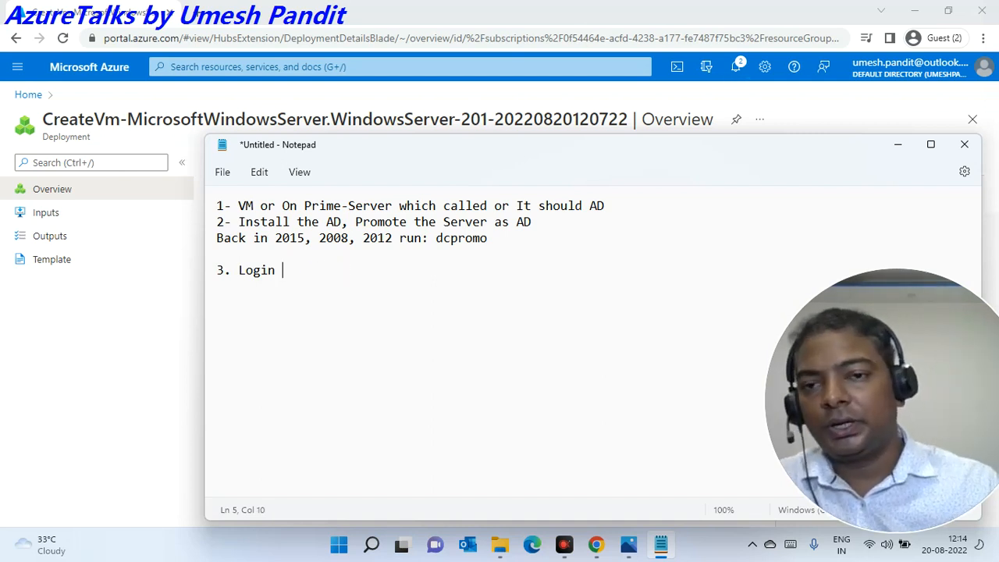
# Step: Insert a new list item "2- RDP the server" between the first item and the AD installation item
pyautogui.click(218, 222)
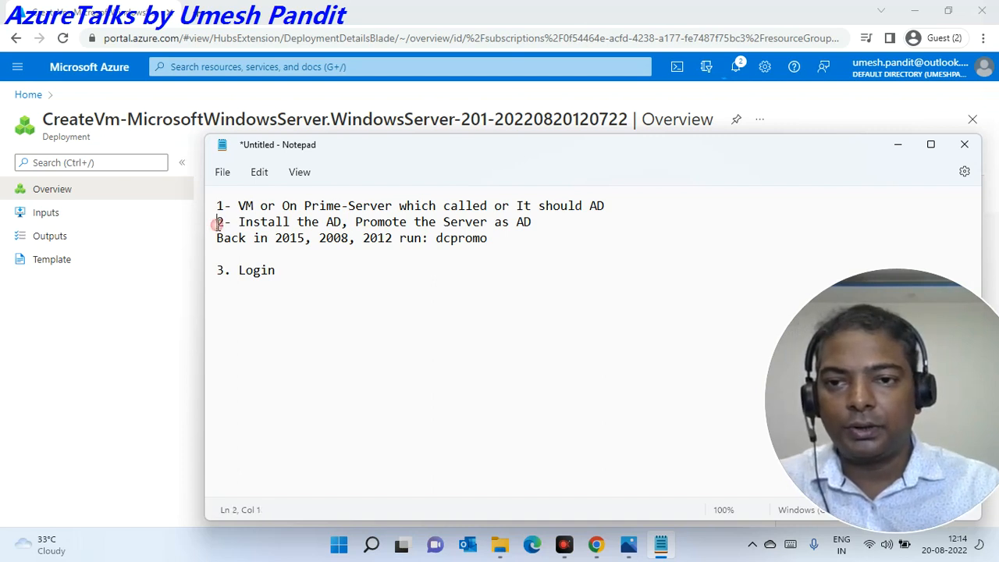
pyautogui.press('Return')
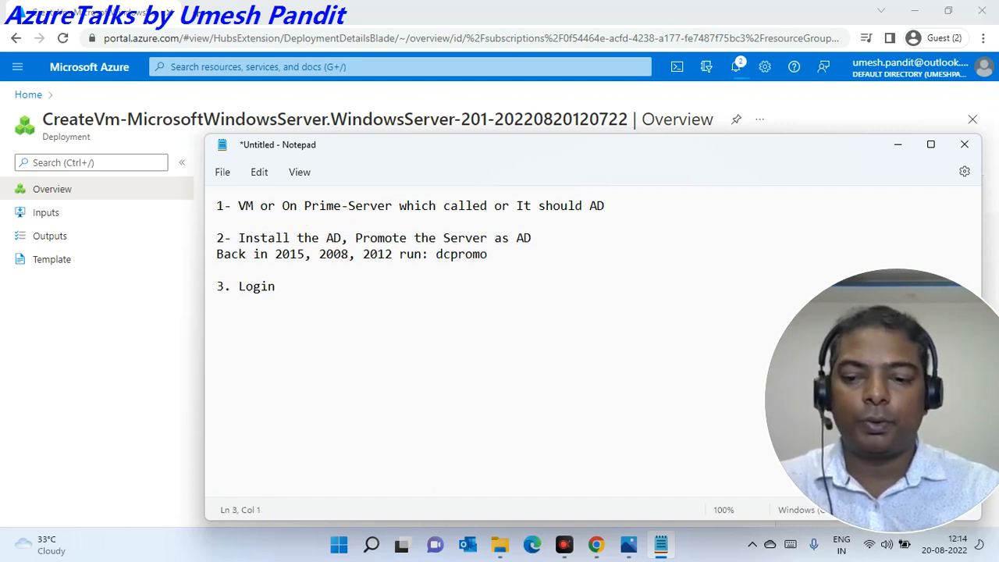
pyautogui.write('3')
pyautogui.press('BackSpace')
pyautogui.write('2')
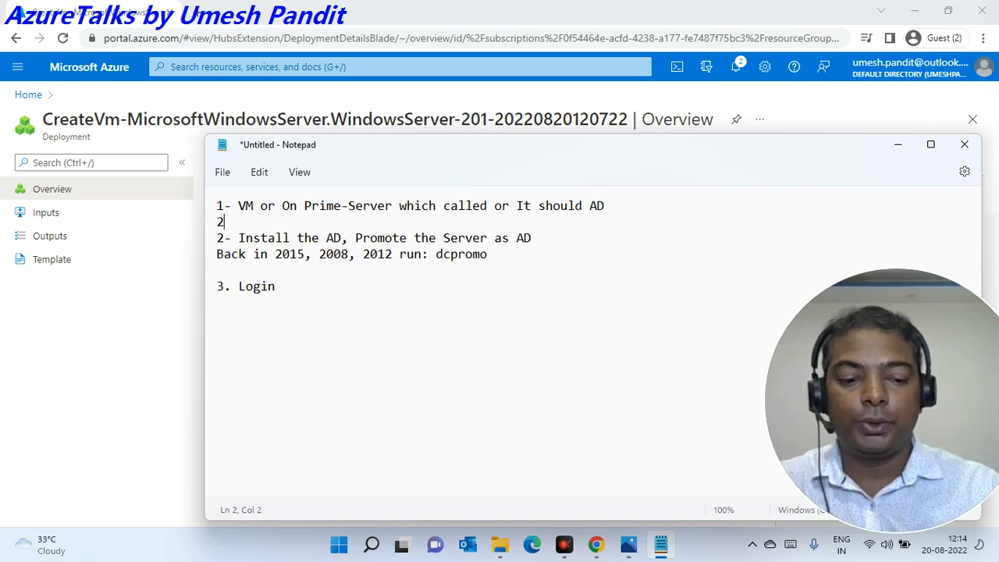
pyautogui.write('- RDP the server')
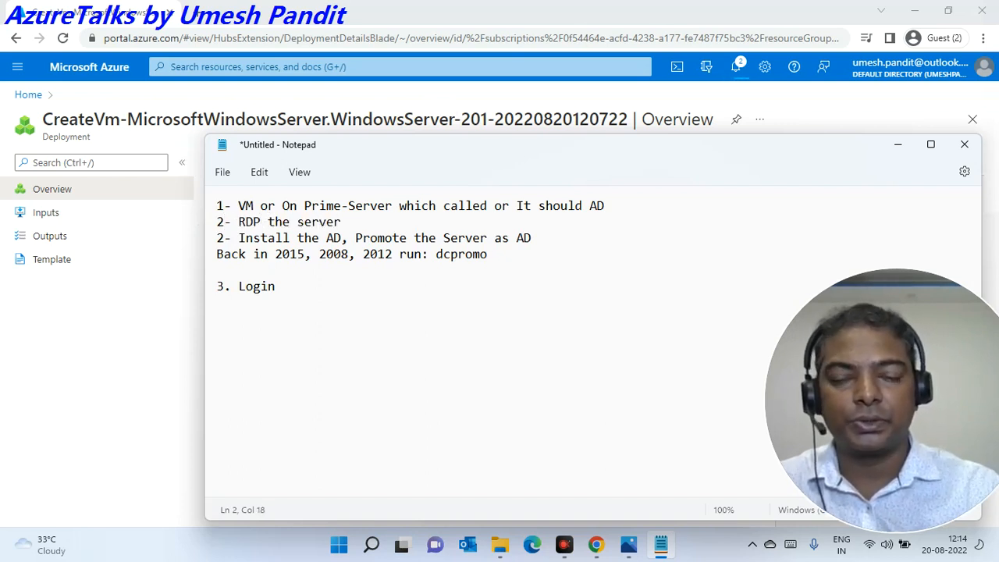
# Step: Renumber the AD installation item as 3 and the Login item as 4
pyautogui.moveTo(224, 234); pyautogui.dragTo(218, 234)
pyautogui.write('3')
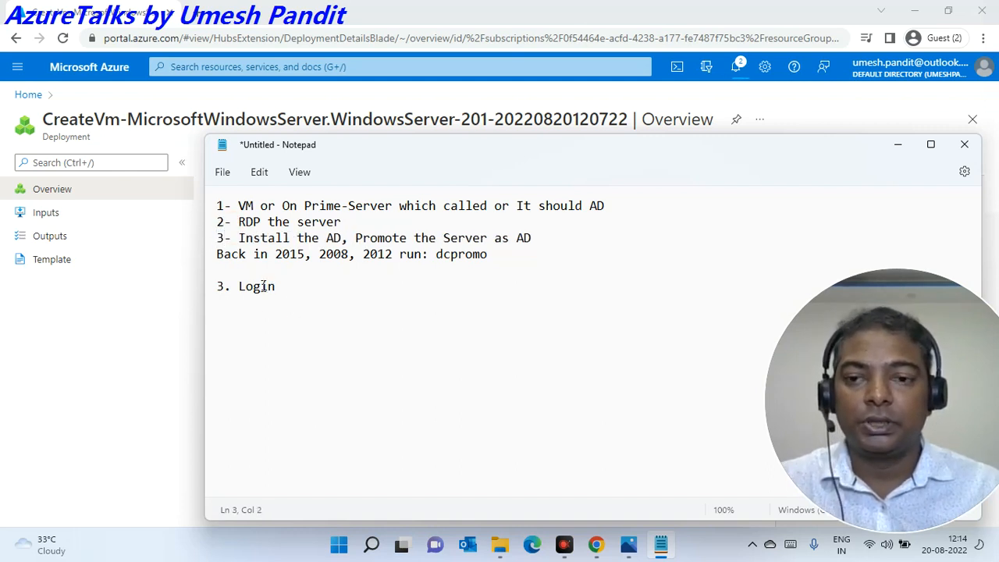
pyautogui.moveTo(226, 286); pyautogui.dragTo(217, 286)
pyautogui.press('BackSpace')
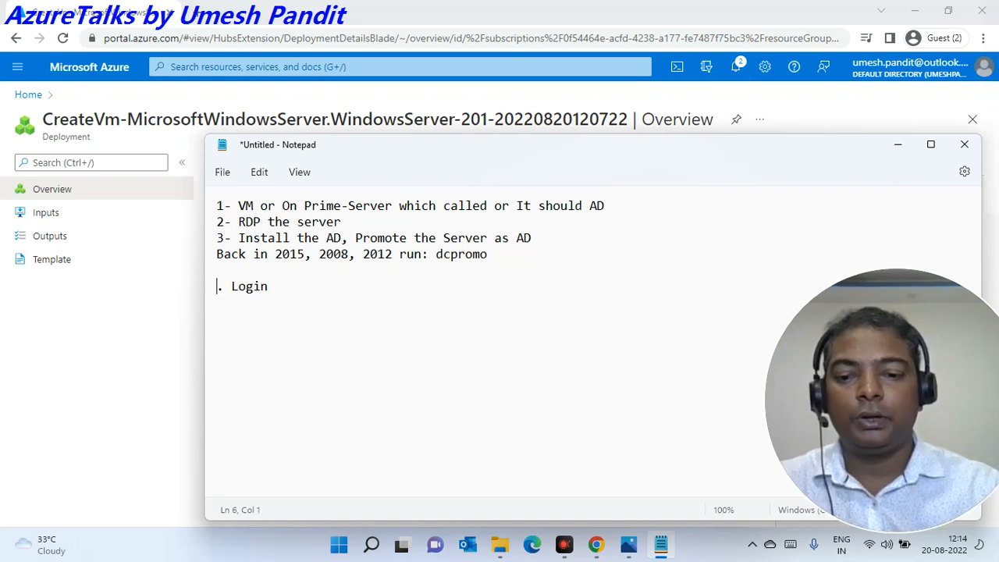
pyautogui.write('4')
# Step: Complete the Login item with "Edge> open portal.azure.com"
pyautogui.click(286, 287)
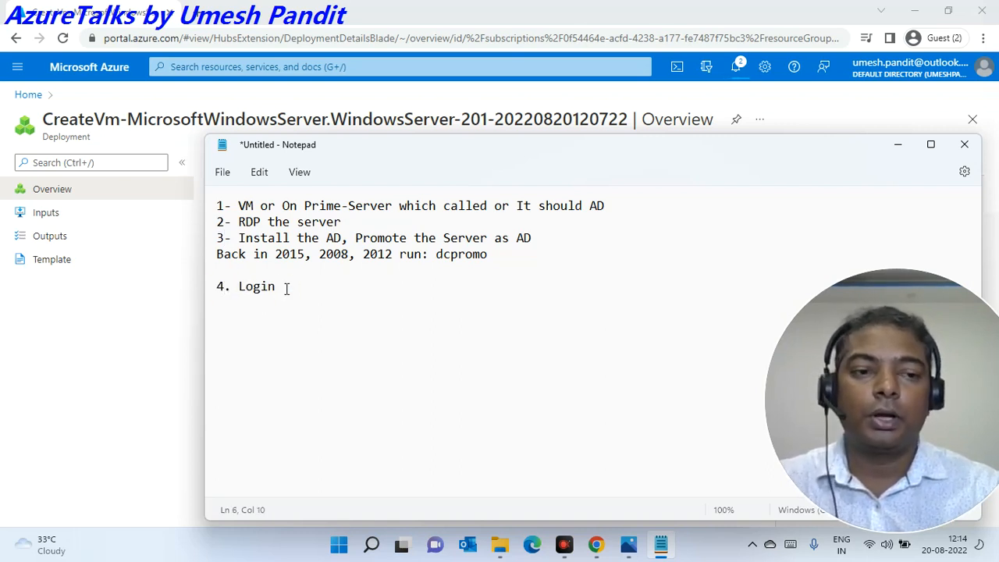
pyautogui.write('Edge')
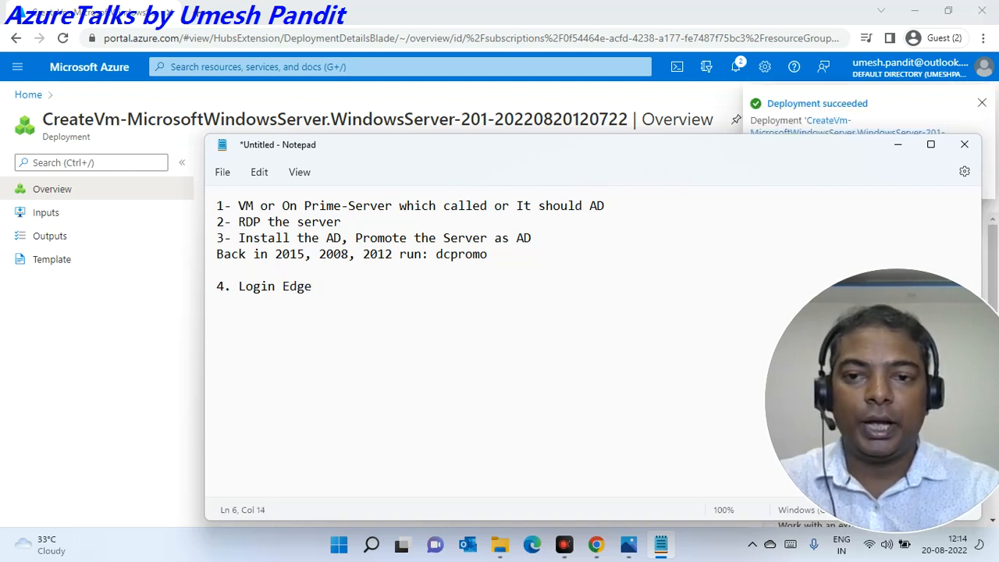
pyautogui.press('Return')
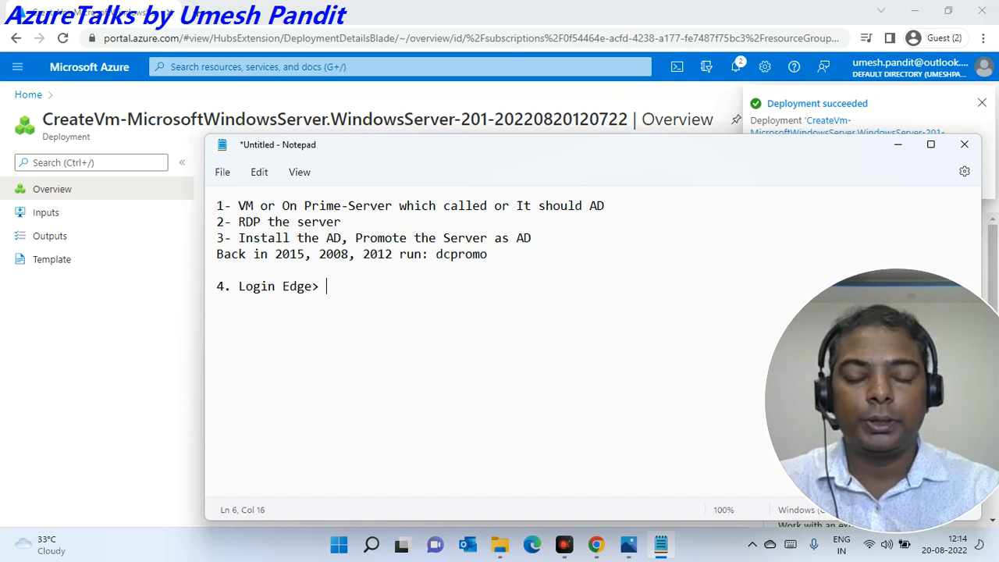
pyautogui.write('> ')
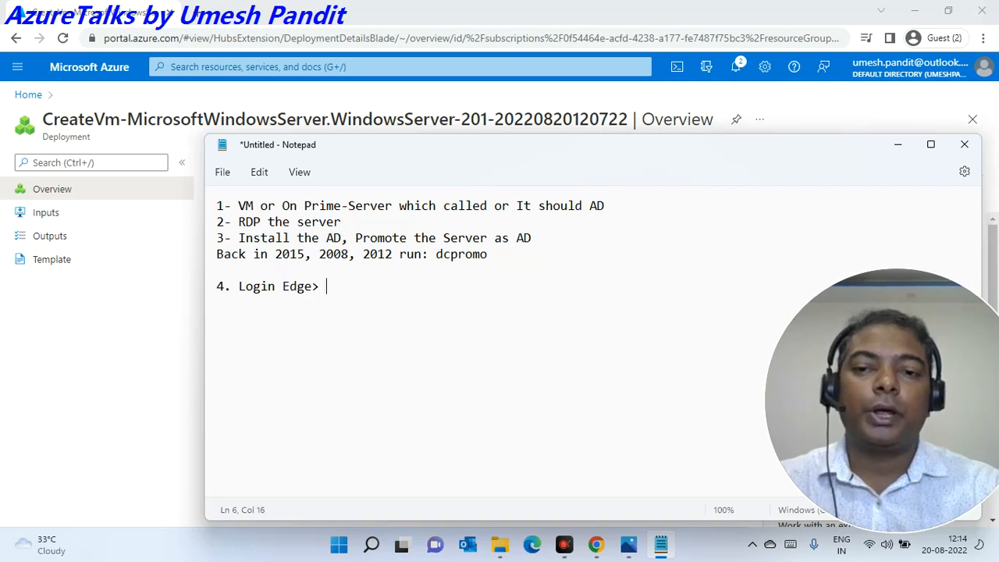
pyautogui.write('open portal.azure.com ')
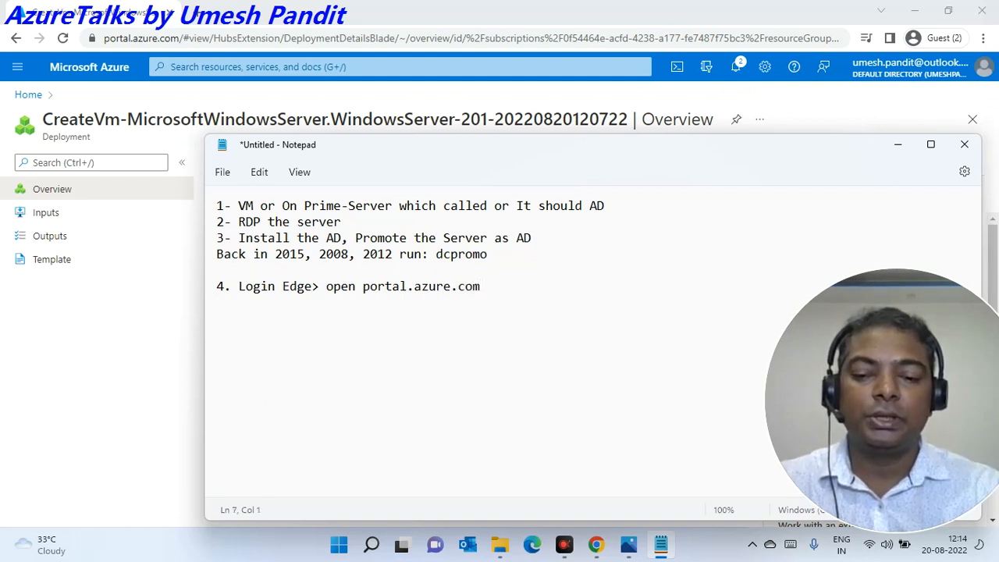
pyautogui.write('5.AA')
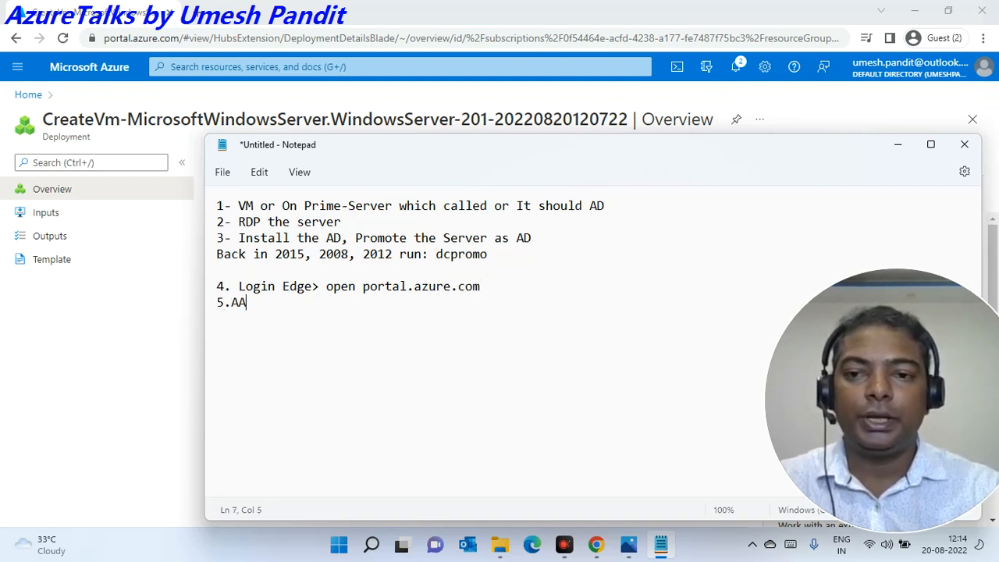
pyautogui.write('D> A')
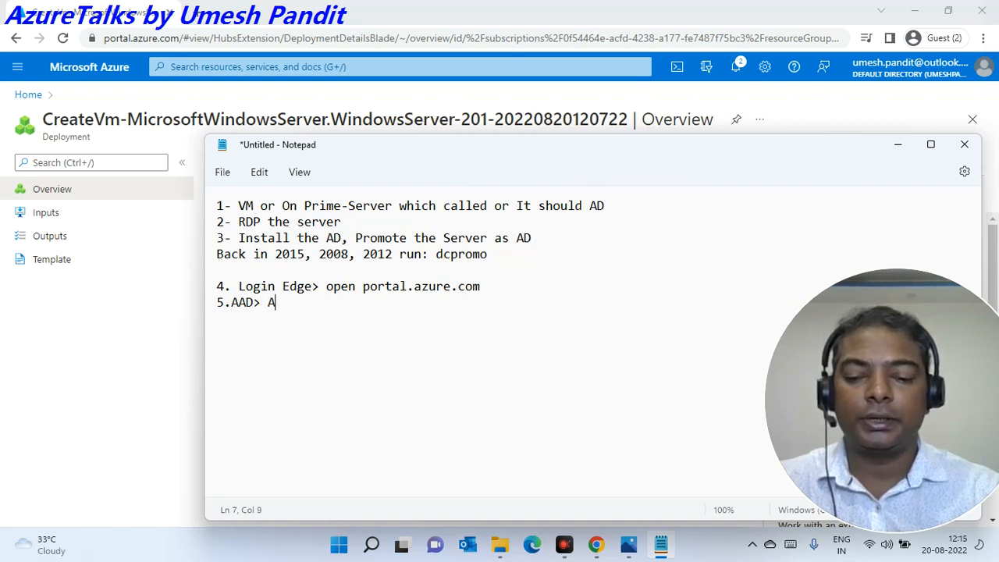
pyautogui.write('zure AD Co')
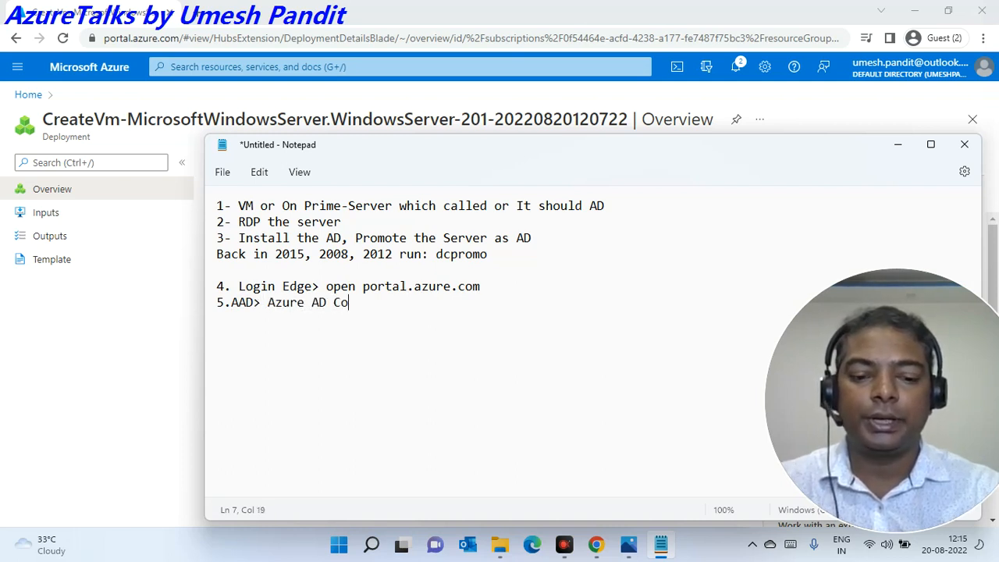
pyautogui.write('nnect> Hit DOwn')
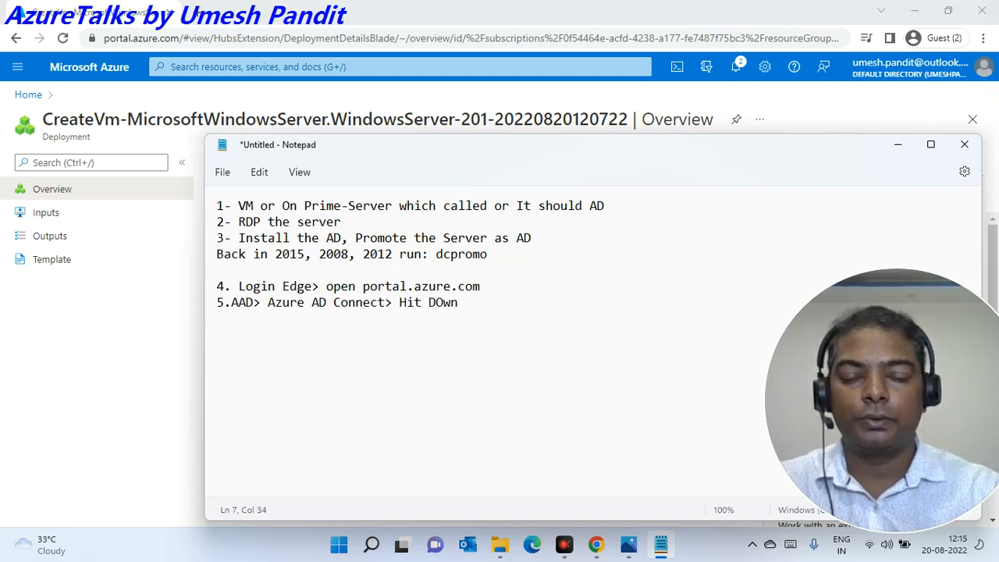
# Step: Extend the fifth list item in Notepad with "> Hit Down load."
pyautogui.press('BackSpace')
pyautogui.write('own load')
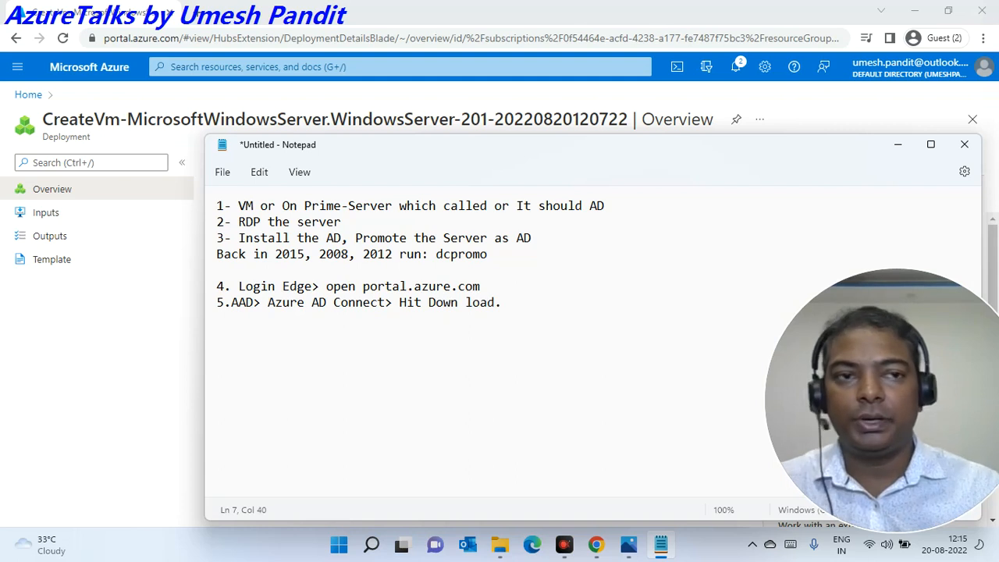
pyautogui.write('.')
# Step: Switch to the Azure portal and open the overview of the ADVM-AzureTalks-EUS virtual machine from the recent resources
pyautogui.click(566, 102)
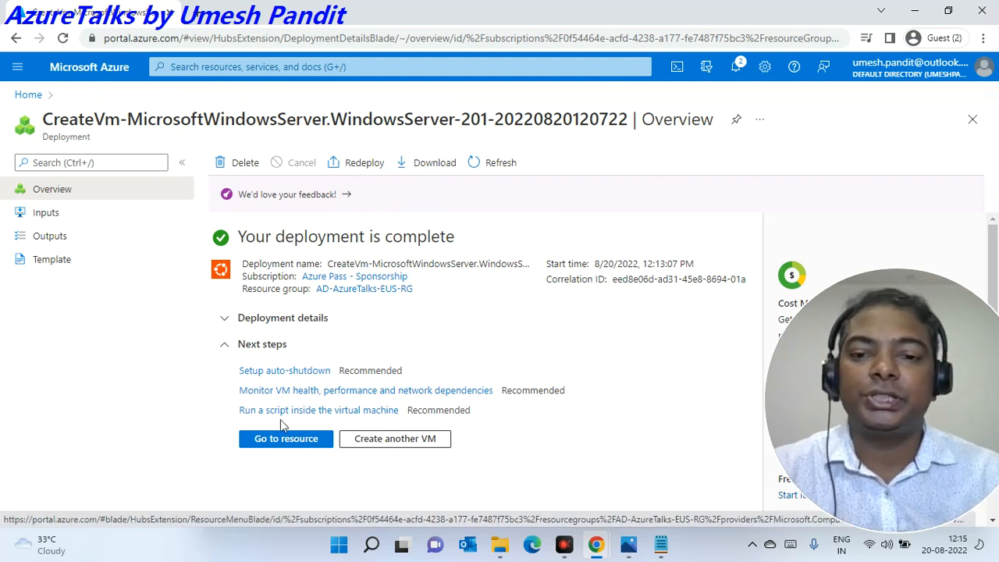
pyautogui.click(303, 438)
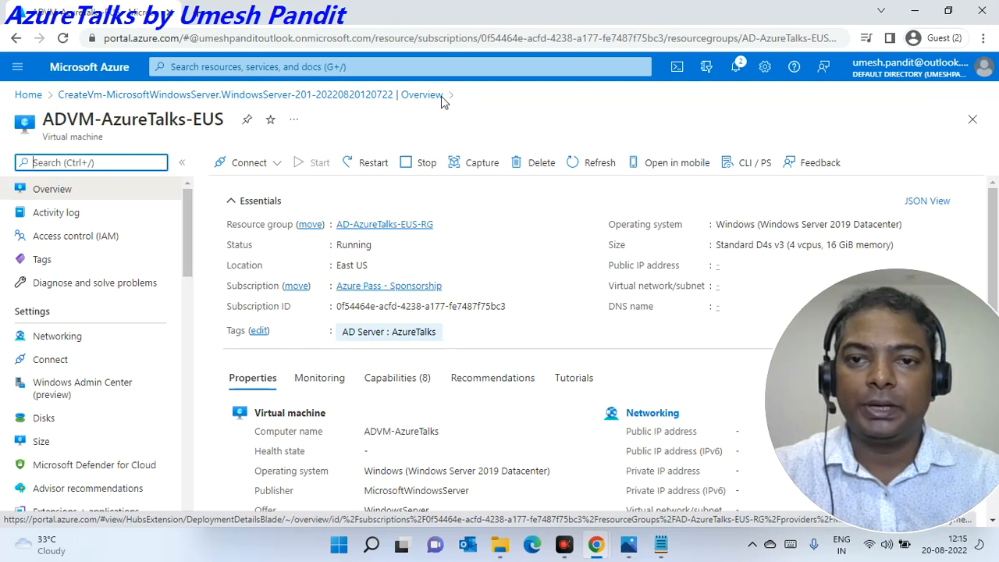
pyautogui.click(28, 95)
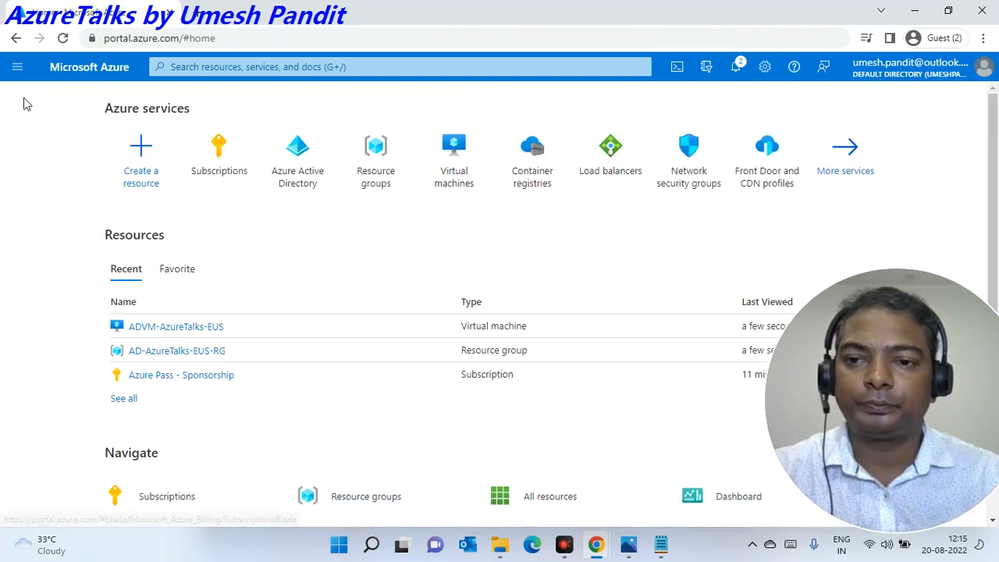
pyautogui.click(179, 331)
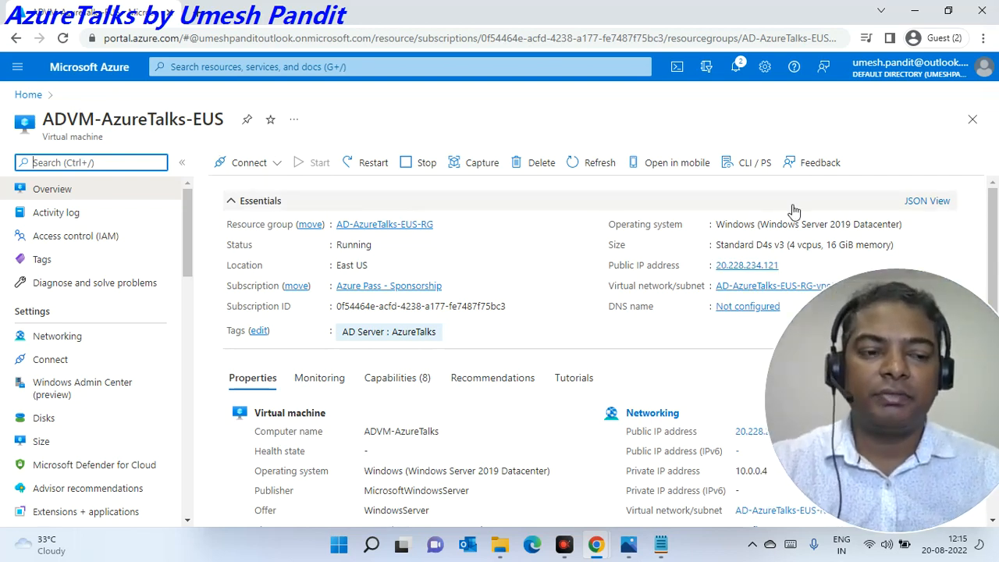
pyautogui.scroll(-6, 530, 430)
pyautogui.scroll(2, 374, 382)
pyautogui.scroll(3, 374, 382)
# Step: Download the RDP file for connecting to the virtual machine through its public IP address on port 3389
pyautogui.click(267, 164)
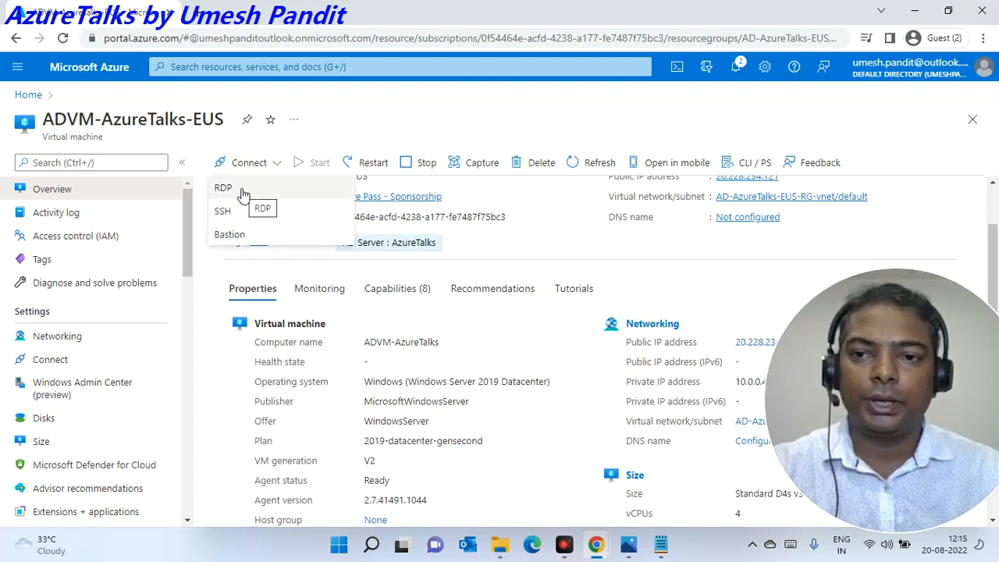
pyautogui.click(243, 194)
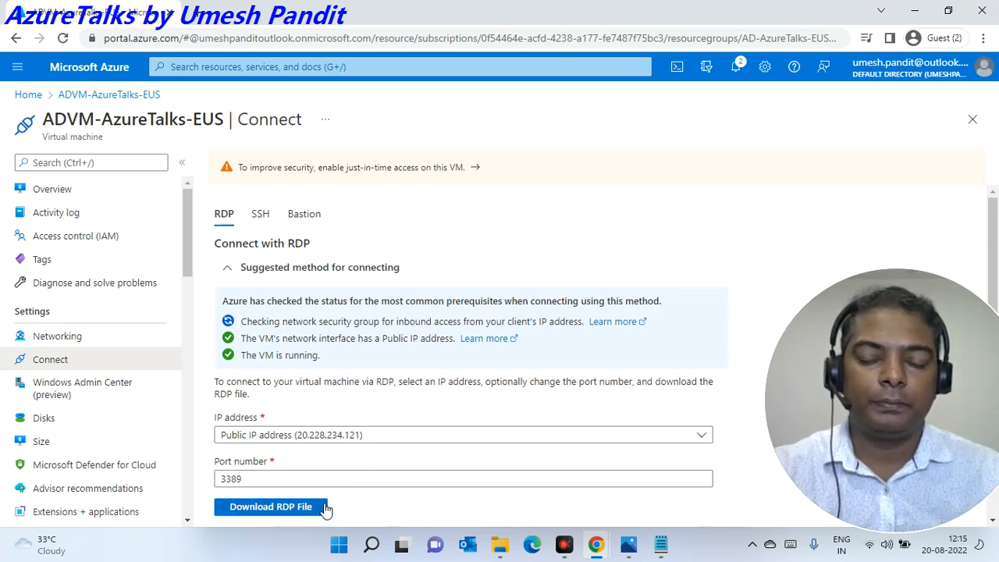
pyautogui.scroll(-1, 325, 508)
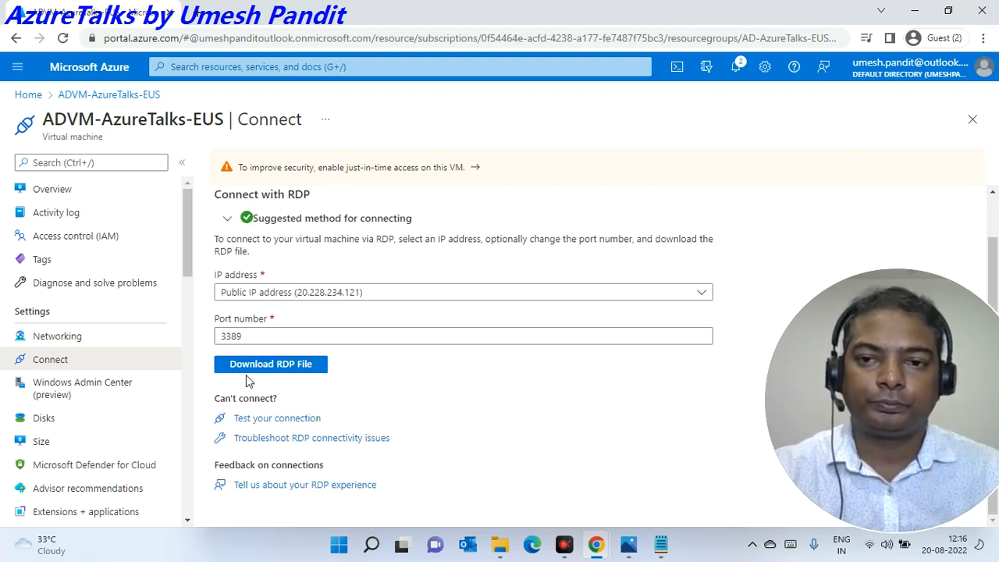
pyautogui.click(256, 367)
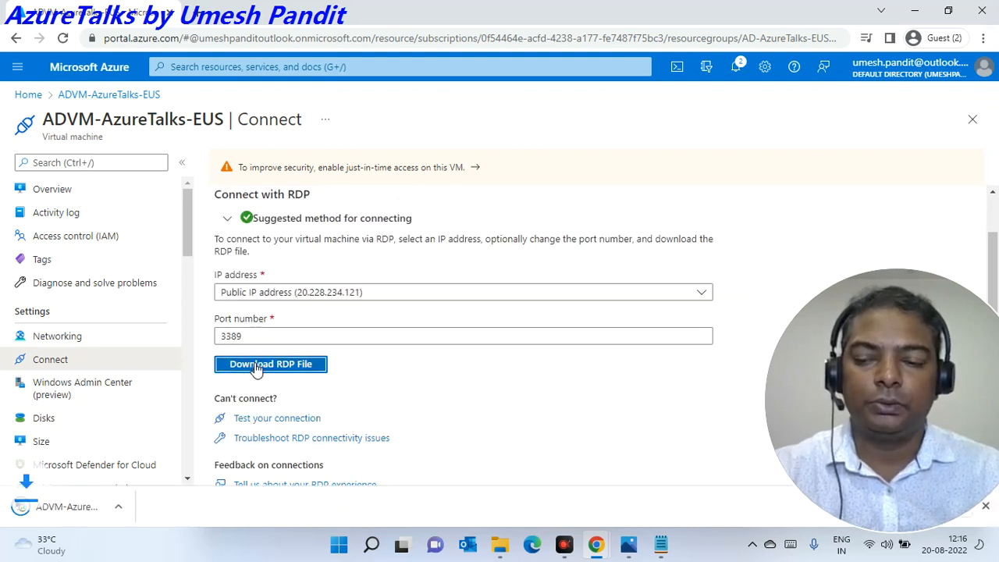
# Step: Open the downloaded RDP file and connect despite the unknown publisher, suppressing this question for future connections to the computer
pyautogui.click(119, 515)
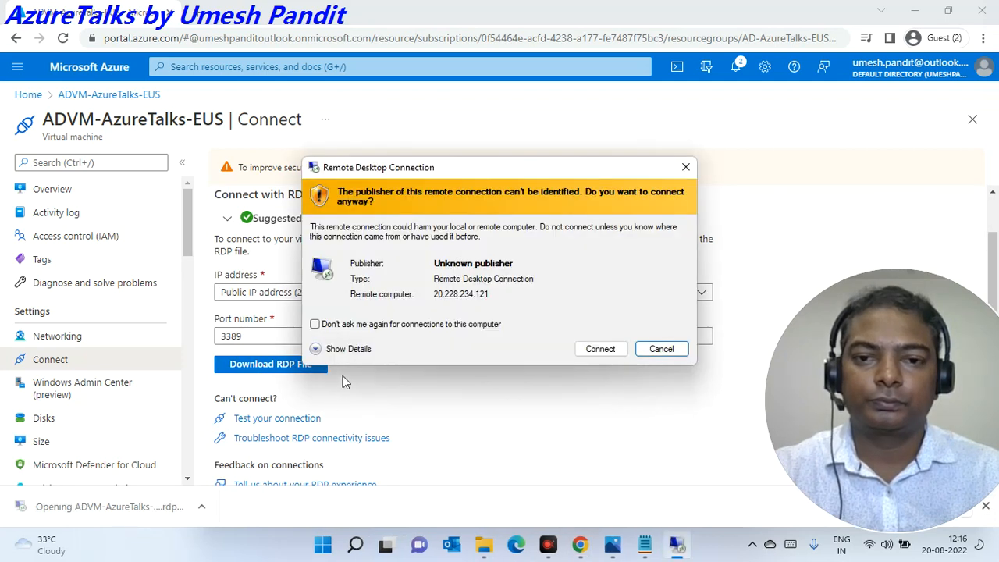
pyautogui.click(421, 330)
pyautogui.click(601, 351)
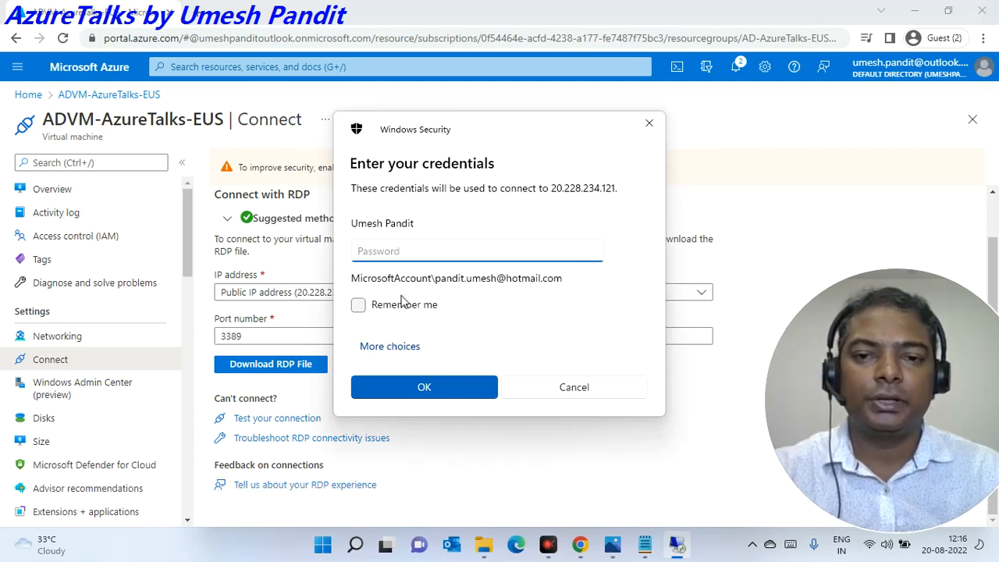
# Step: Choose a different account for the remote connection and enter azureuser as its user name
pyautogui.click(388, 343)
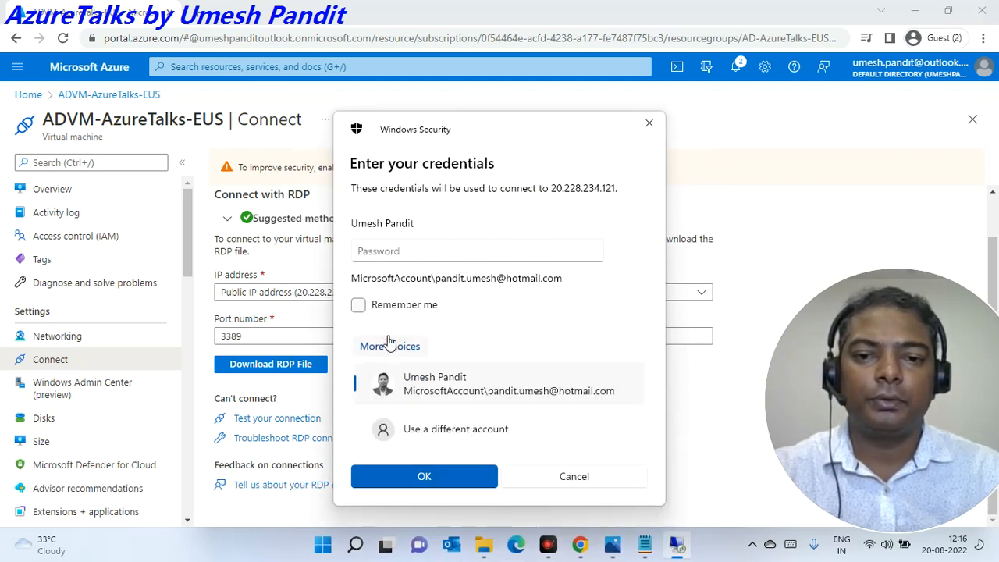
pyautogui.click(435, 428)
pyautogui.write('azur')
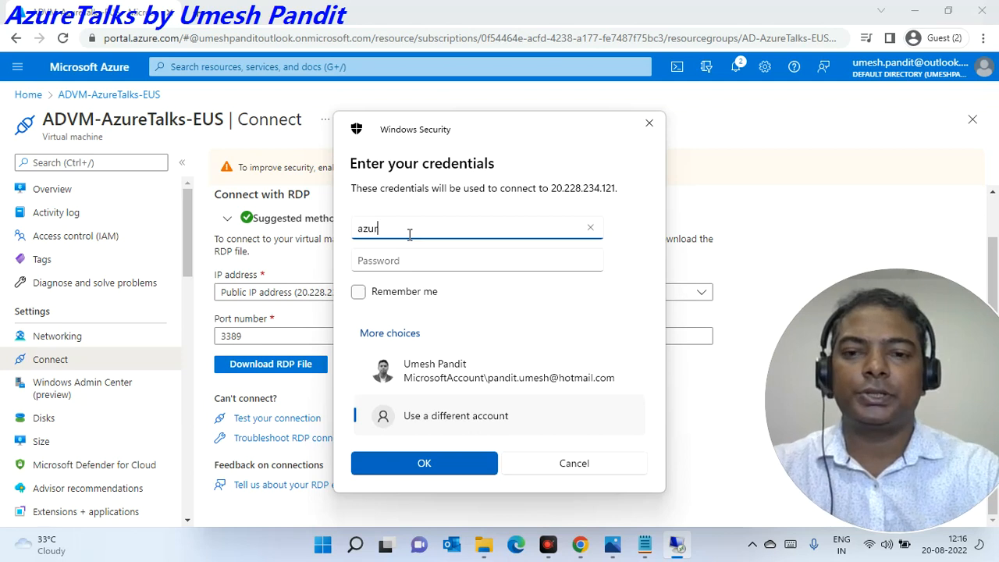
pyautogui.write('eta')
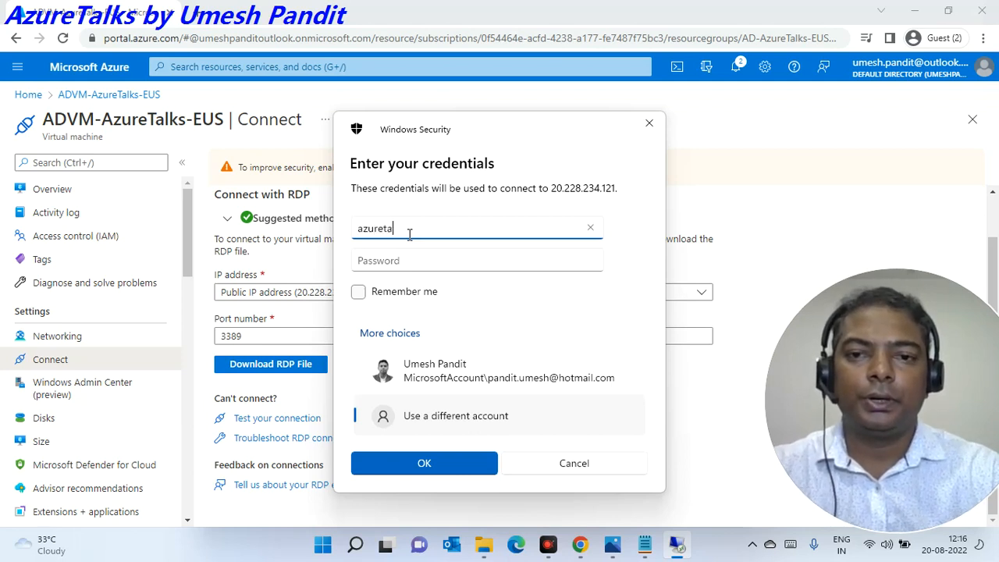
pyautogui.press('BackSpace')
pyautogui.press('BackSpace')
pyautogui.write('user')
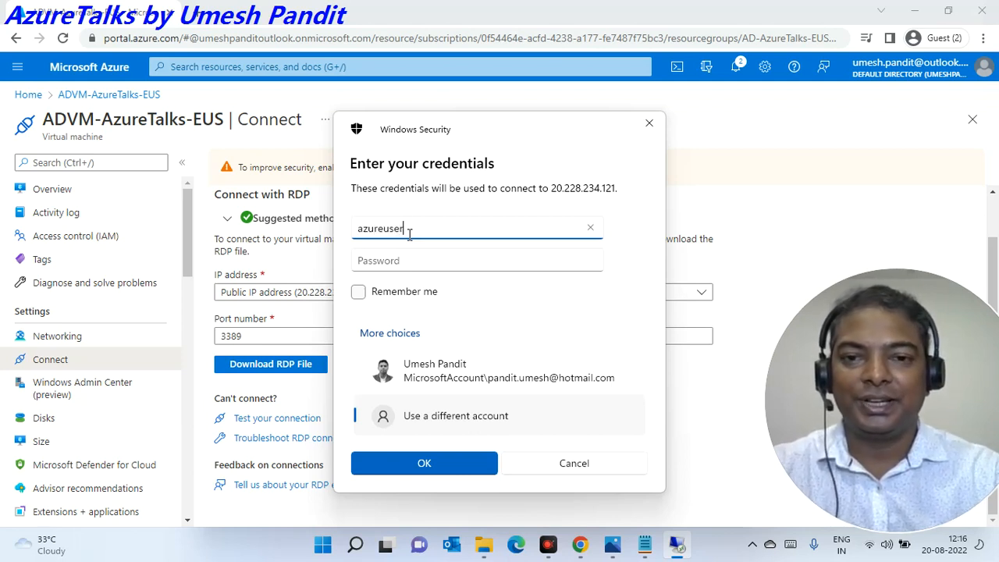
# Step: Enter the account password and accept the untrusted certificate for future connections to sign in to the remote server
pyautogui.press('Tab')
pyautogui.write('***********')
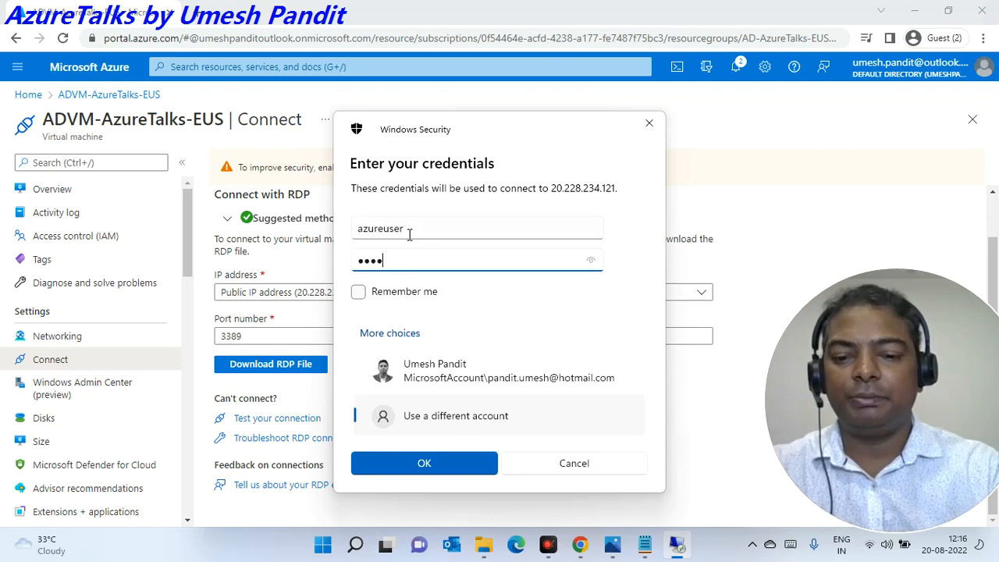
pyautogui.write('***')
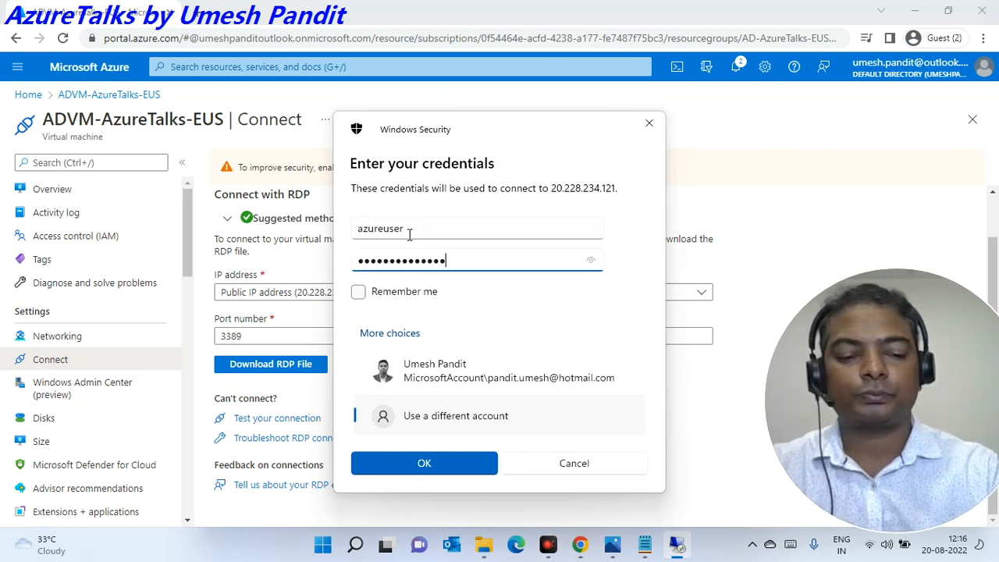
pyautogui.press('Return')
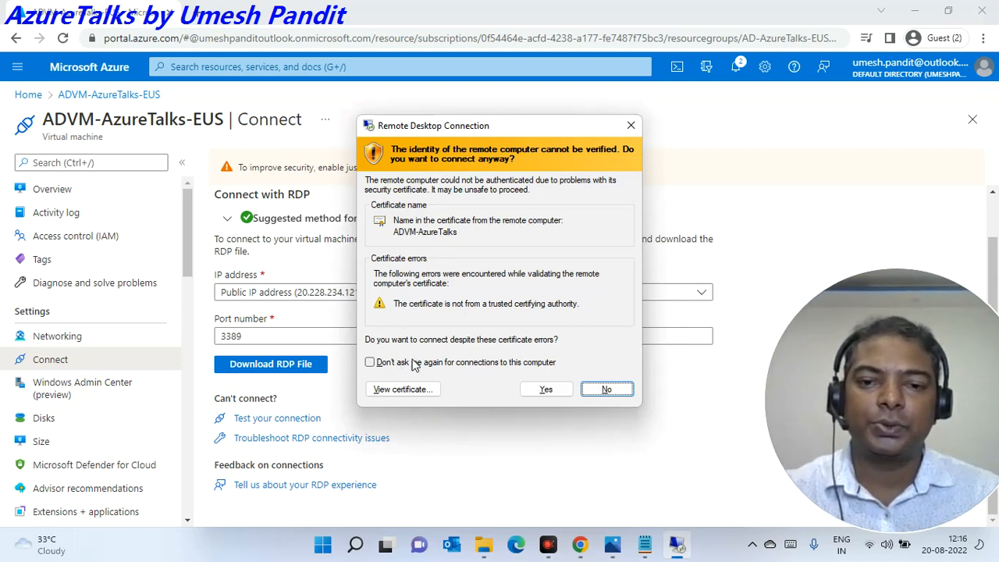
pyautogui.click(370, 363)
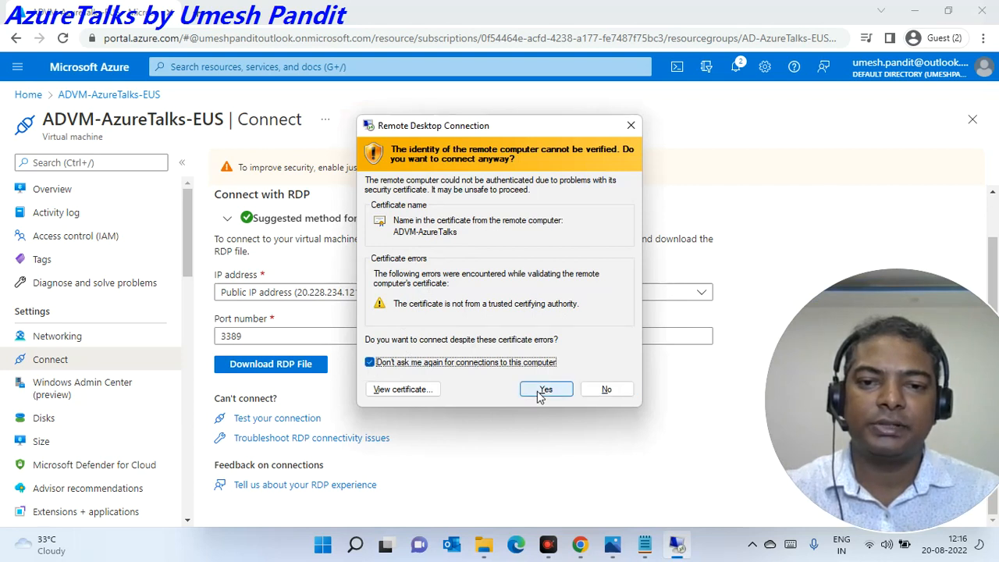
pyautogui.click(538, 392)
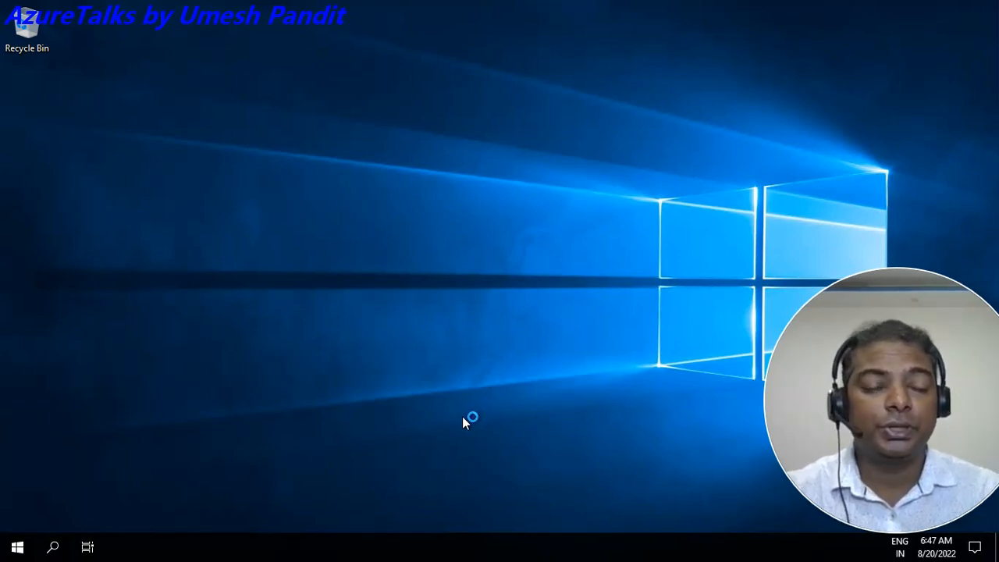
# Step: Allow the server to be discoverable on the network and dismiss the Windows Admin Center notice in Server Manager
pyautogui.press('super')
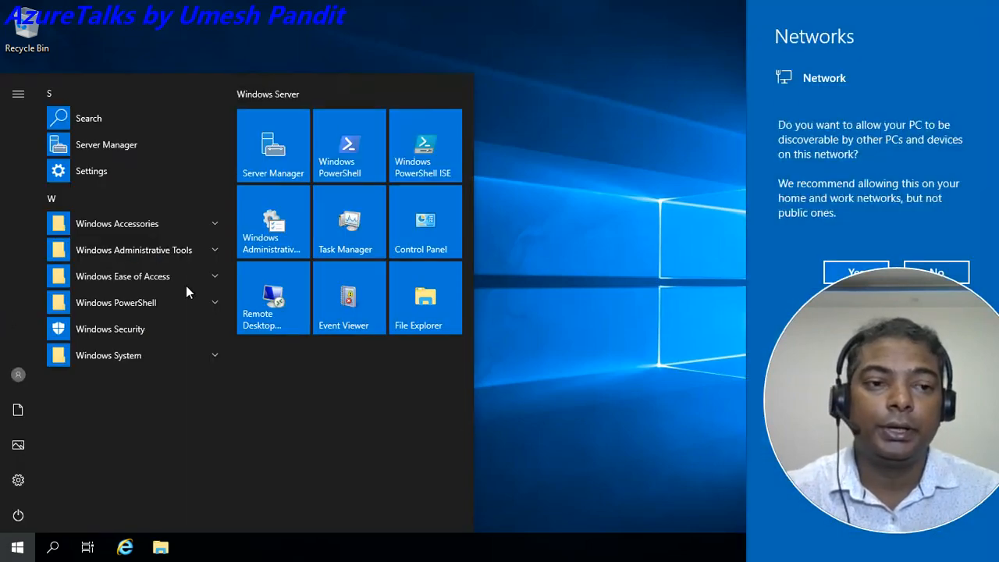
pyautogui.click(841, 273)
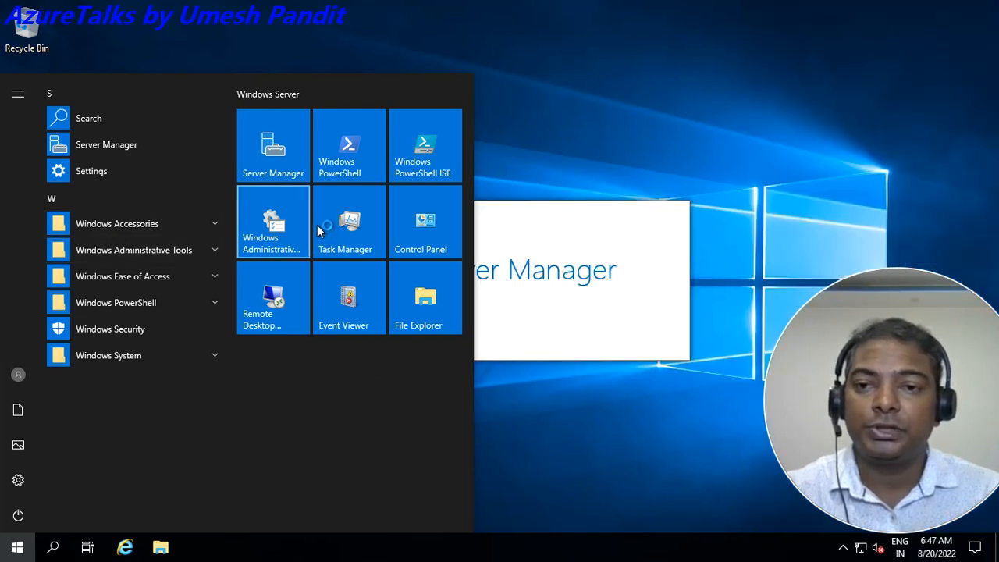
pyautogui.click(649, 258)
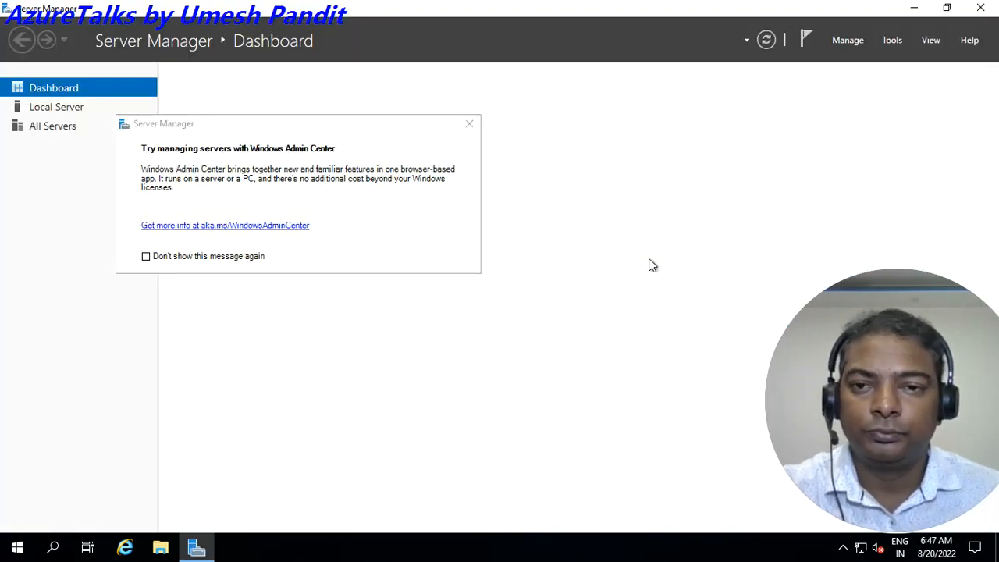
pyautogui.click(467, 125)
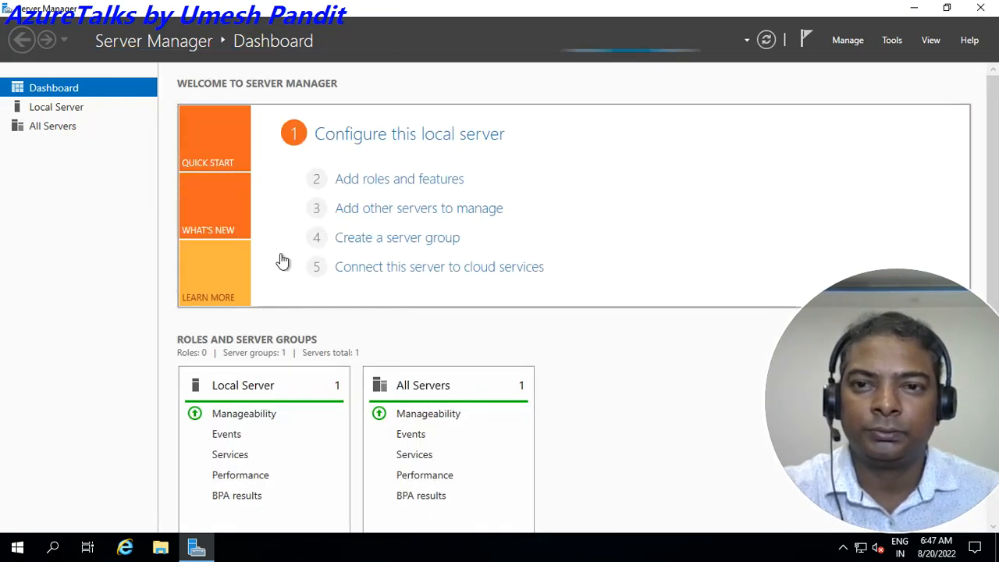
# Step: Try to start the Add Roles and Features Wizard from the Server Manager dashboard
pyautogui.click(375, 179)
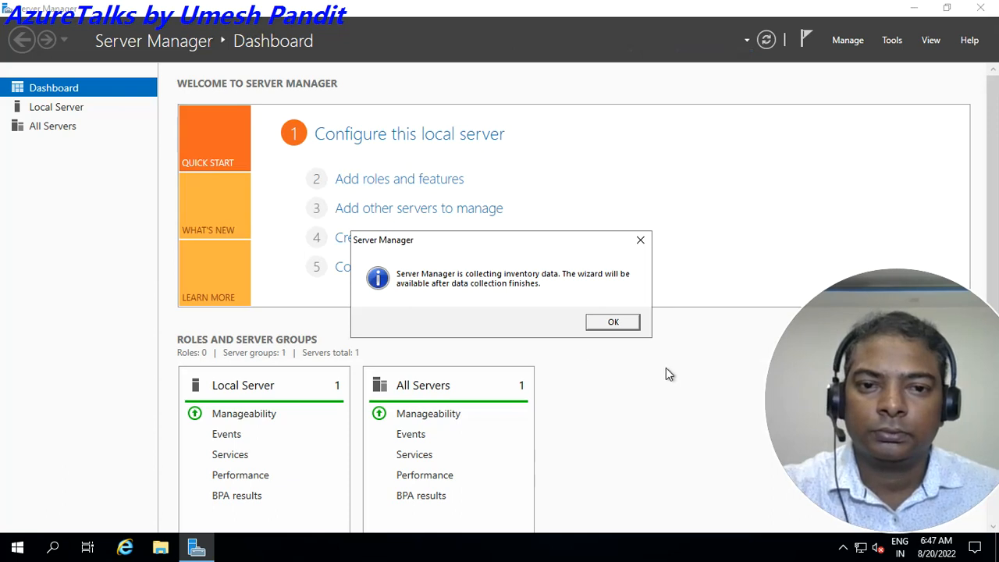
pyautogui.click(614, 323)
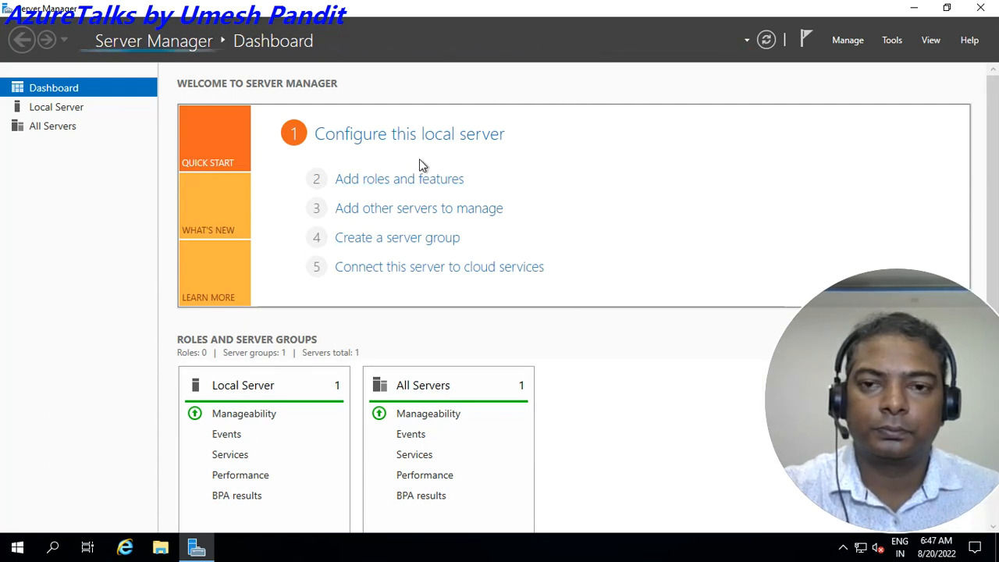
pyautogui.click(396, 180)
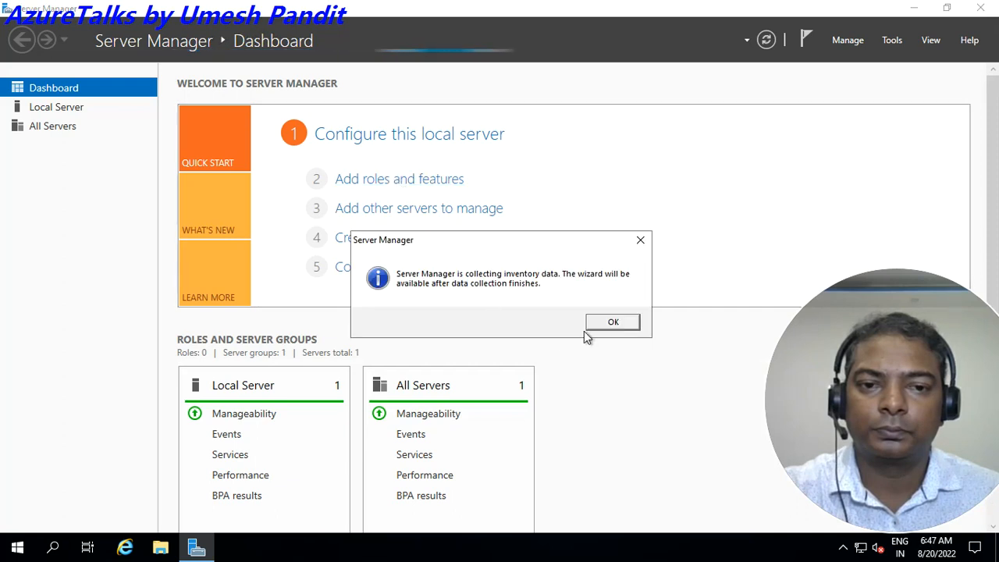
pyautogui.click(632, 323)
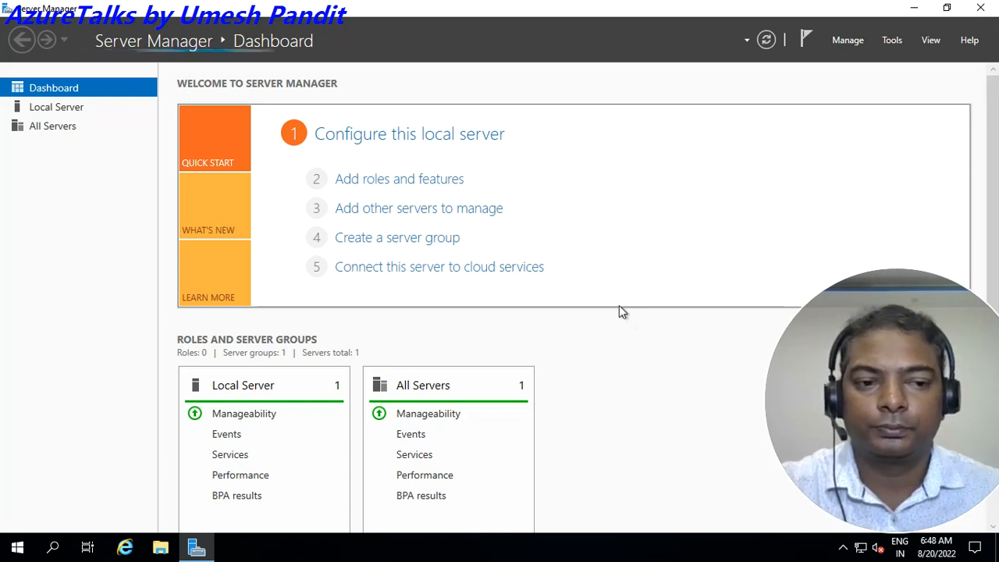
pyautogui.click(377, 185)
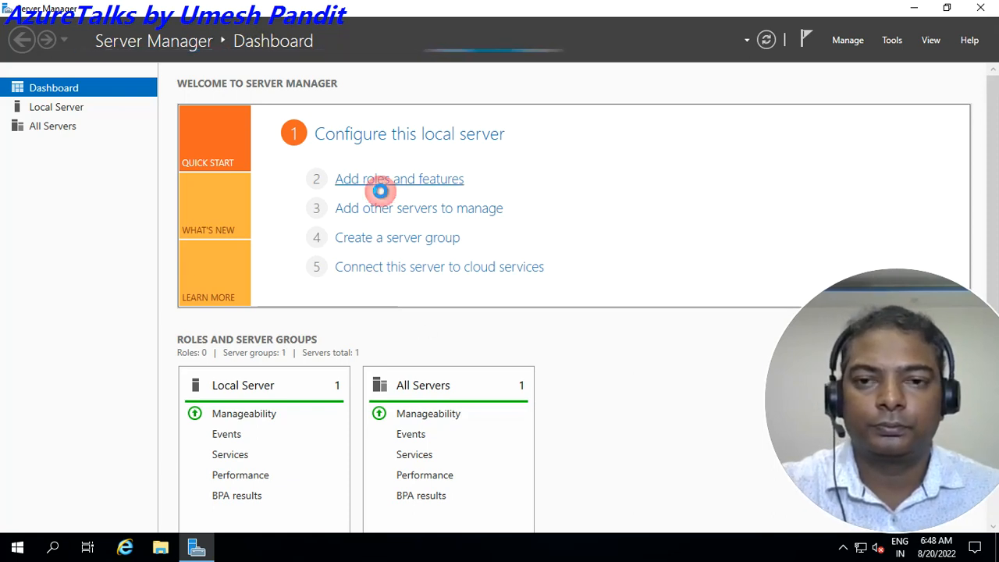
pyautogui.click(613, 322)
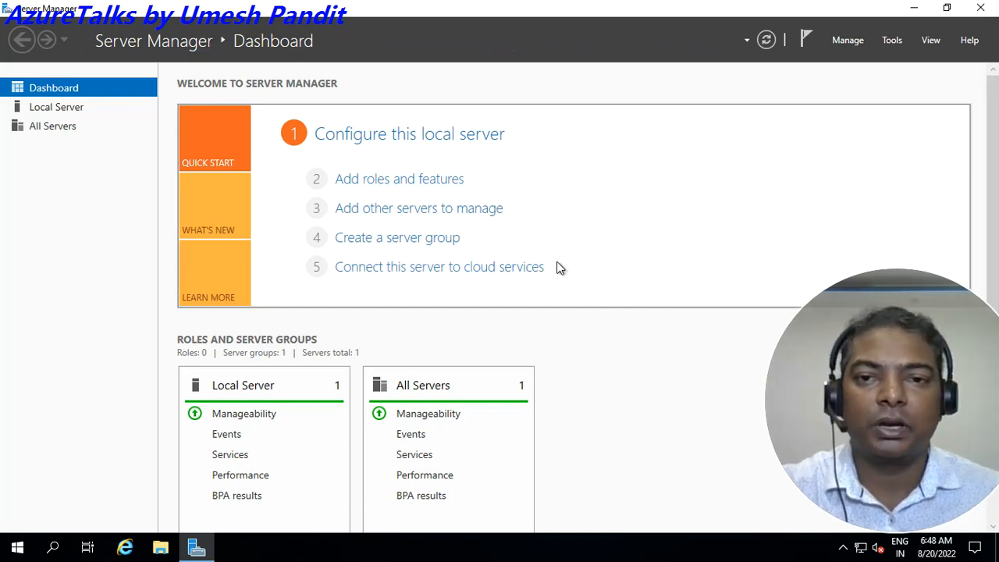
pyautogui.click(382, 179)
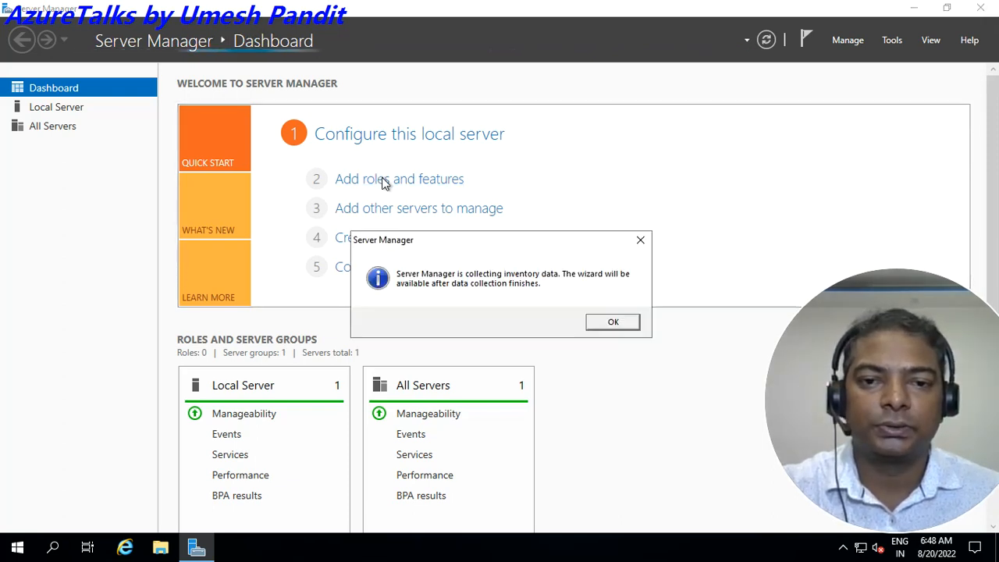
pyautogui.click(614, 323)
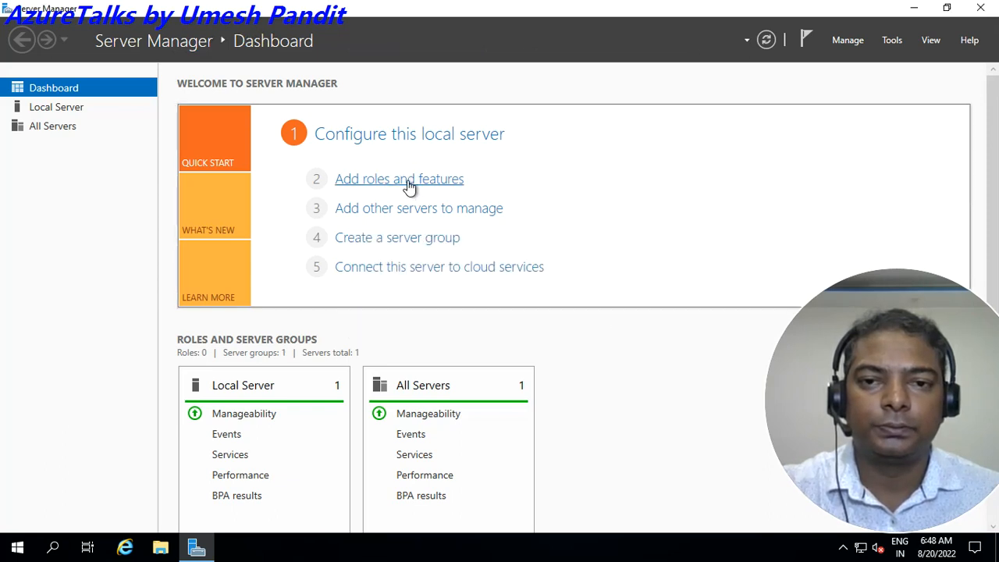
# Step: Start the Add Roles and Features Wizard with a role-based installation on the ADVM-AzureTalks server from the server pool
pyautogui.click(407, 180)
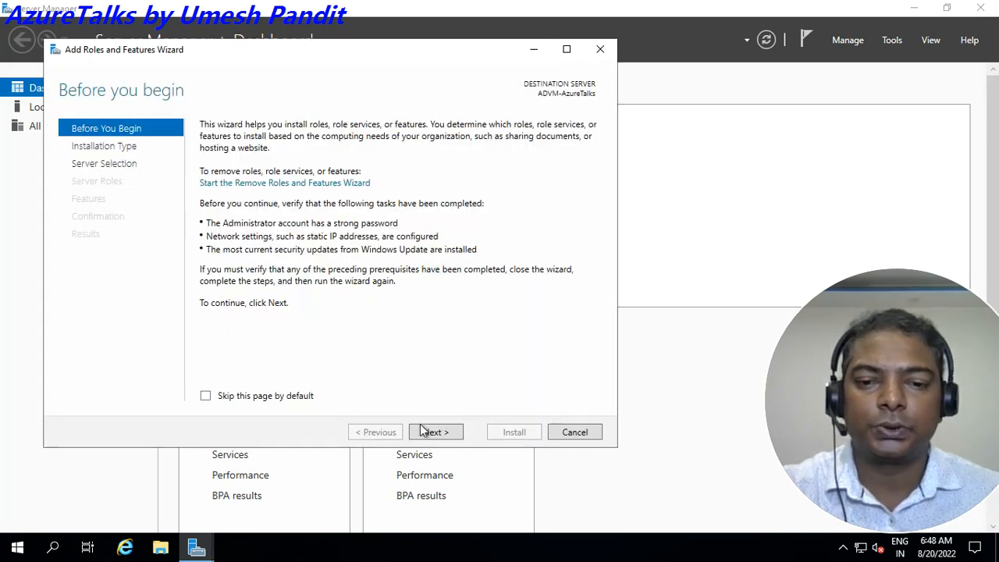
pyautogui.click(434, 432)
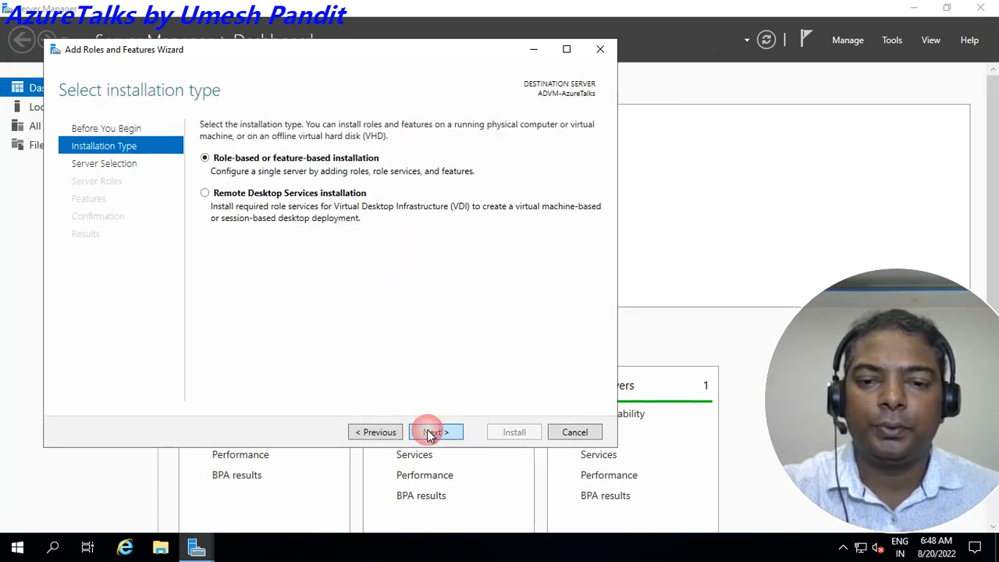
pyautogui.click(431, 433)
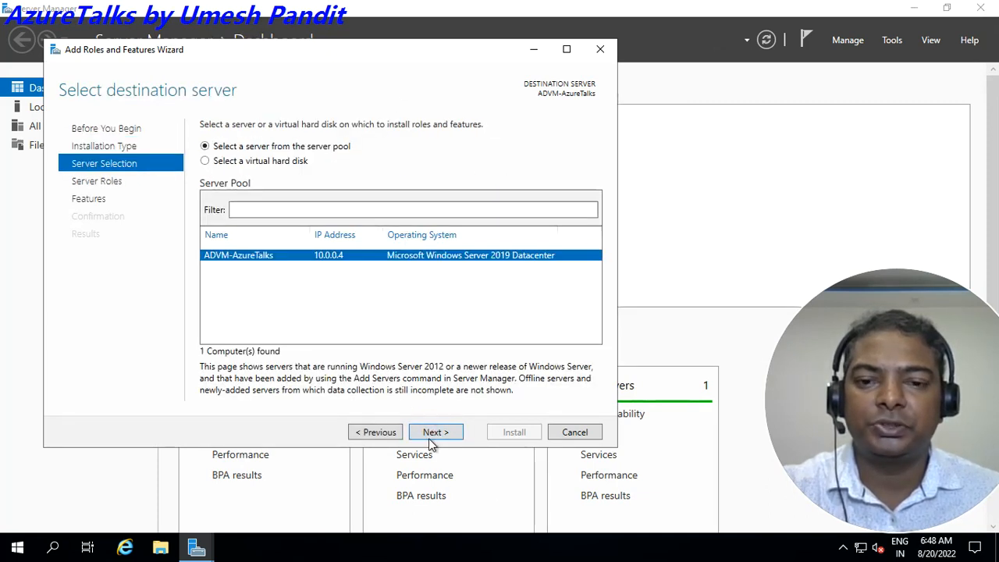
pyautogui.click(439, 433)
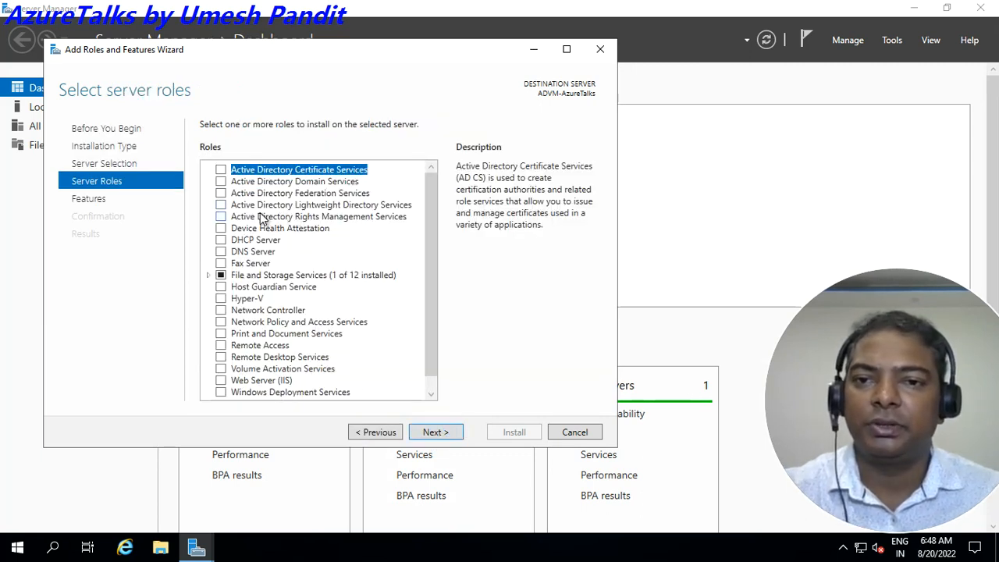
# Step: Select the Active Directory Domain Services role and add its required features, including the management tools
pyautogui.click(221, 181)
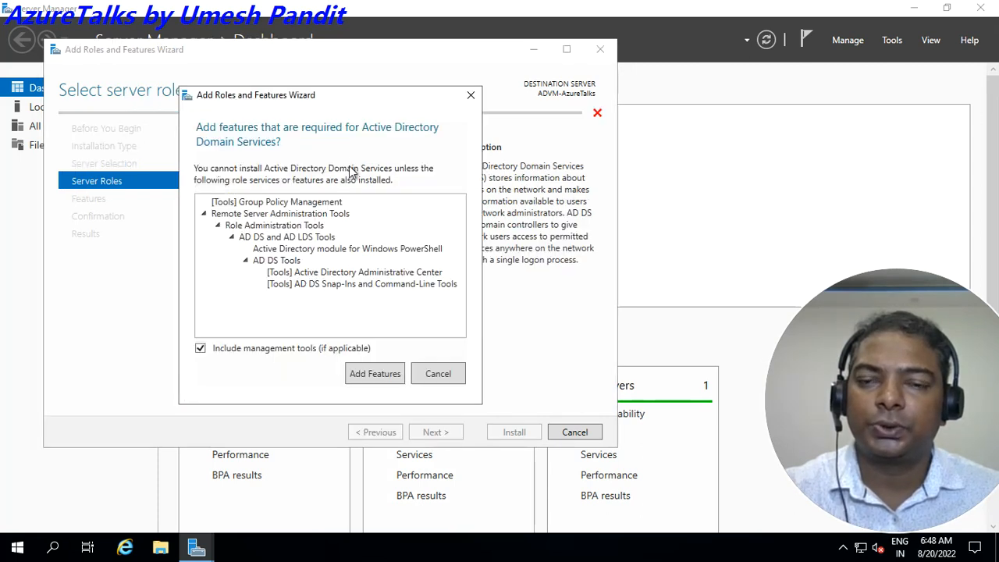
pyautogui.moveTo(322, 106); pyautogui.dragTo(661, 101)
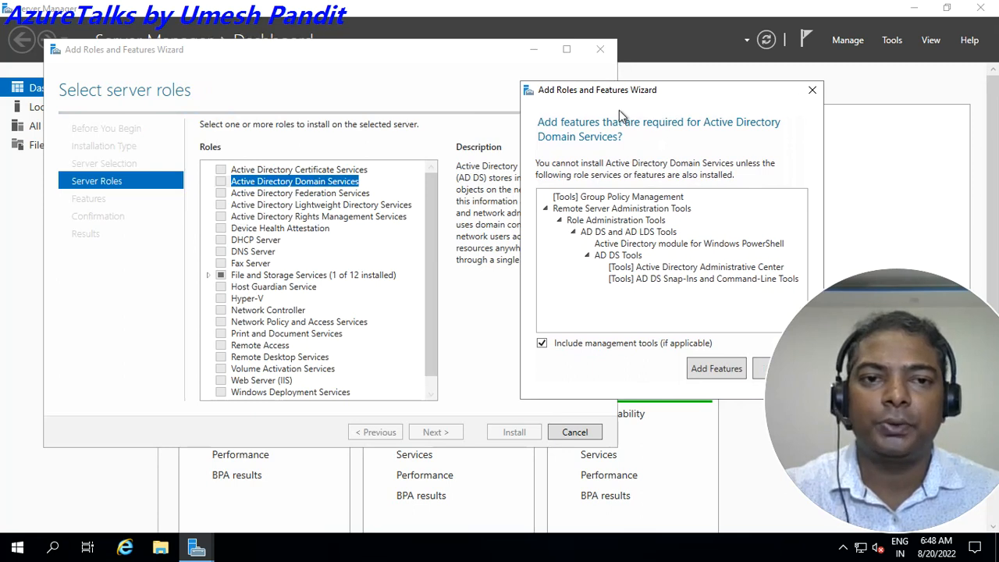
pyautogui.moveTo(601, 92); pyautogui.dragTo(527, 102)
pyautogui.click(634, 382)
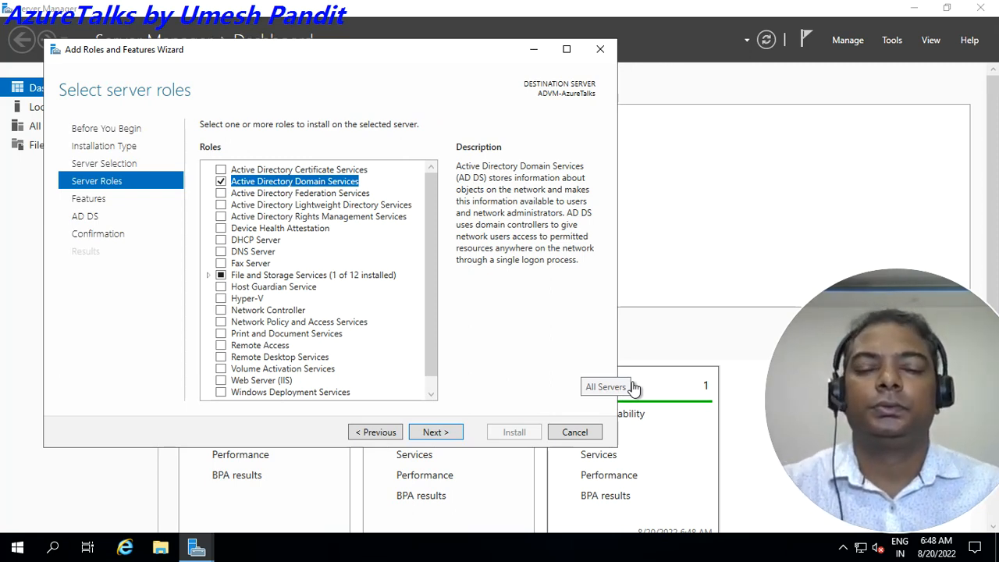
# Step: Keep the preselected features, install Active Directory Domain Services, and close the wizard once the installation finishes
pyautogui.click(436, 433)
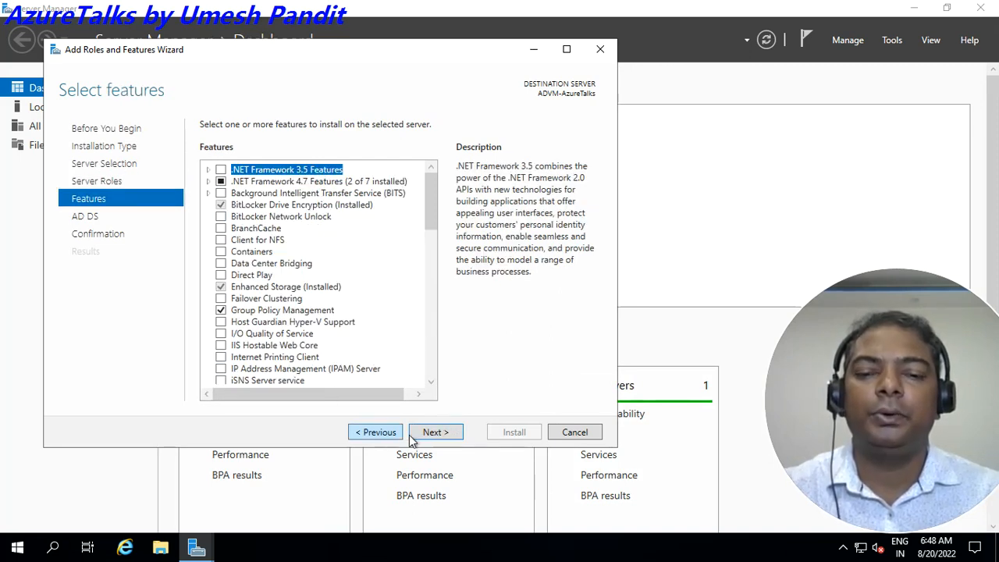
pyautogui.click(434, 435)
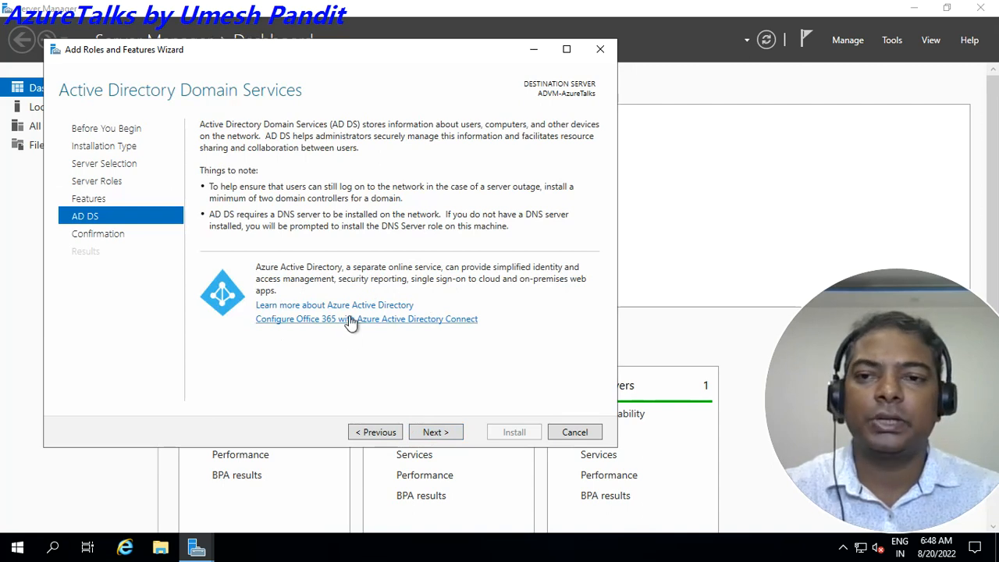
pyautogui.click(429, 432)
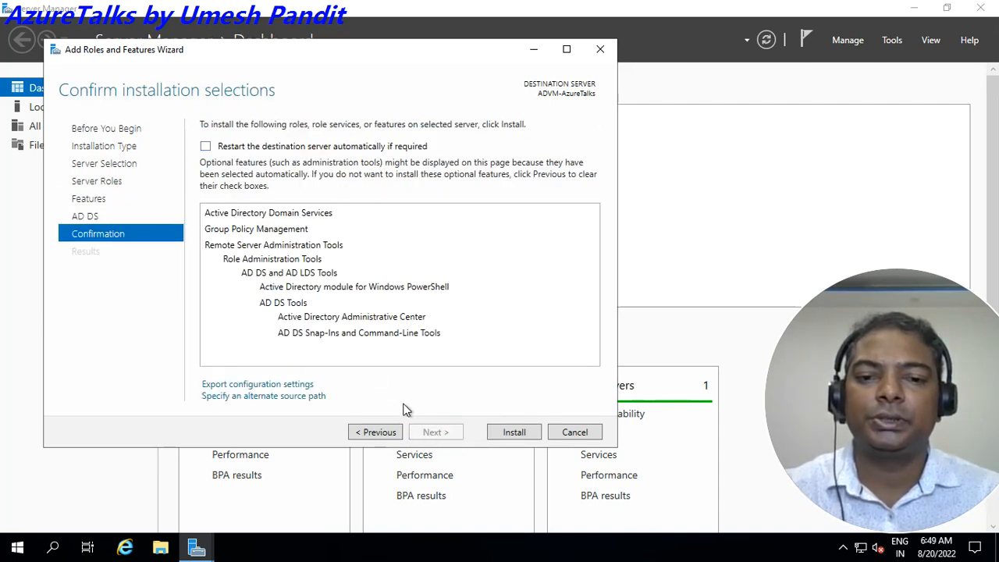
pyautogui.click(512, 432)
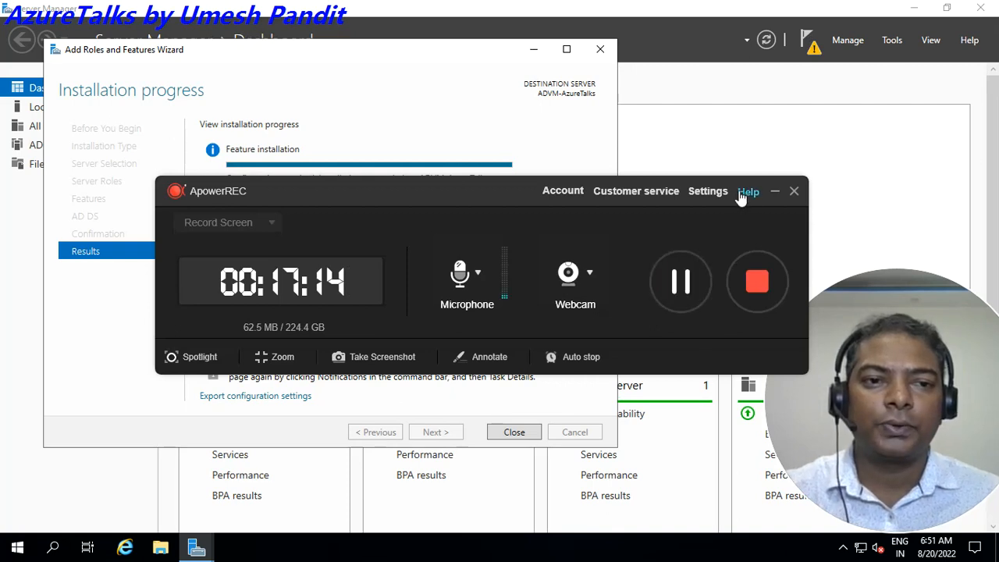
pyautogui.click(773, 191)
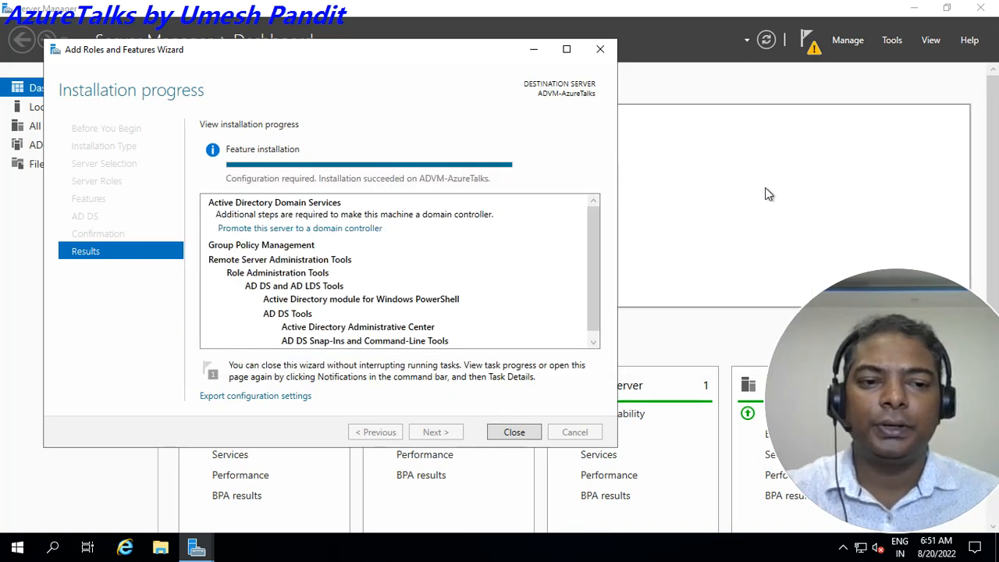
pyautogui.moveTo(790, 2)
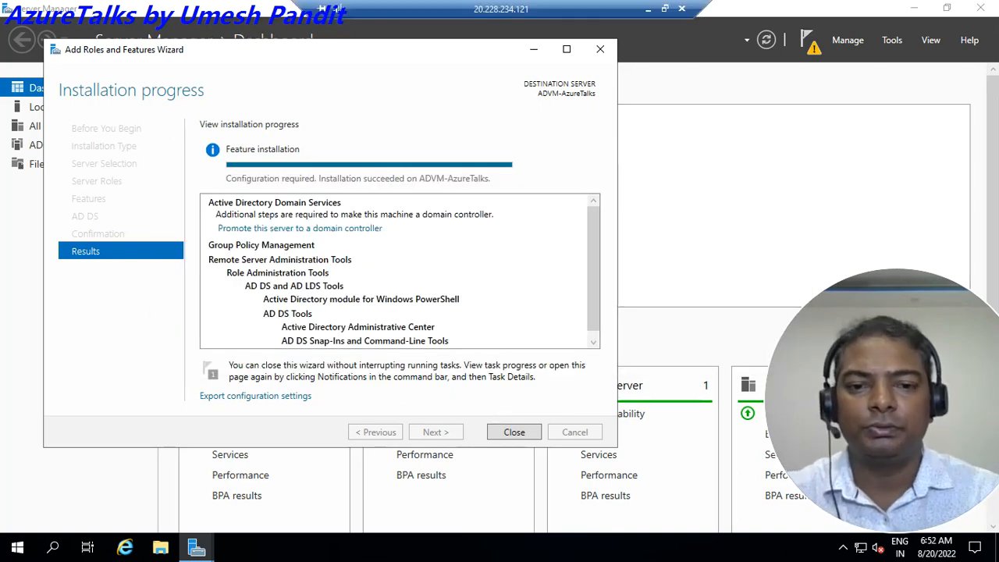
pyautogui.click(496, 432)
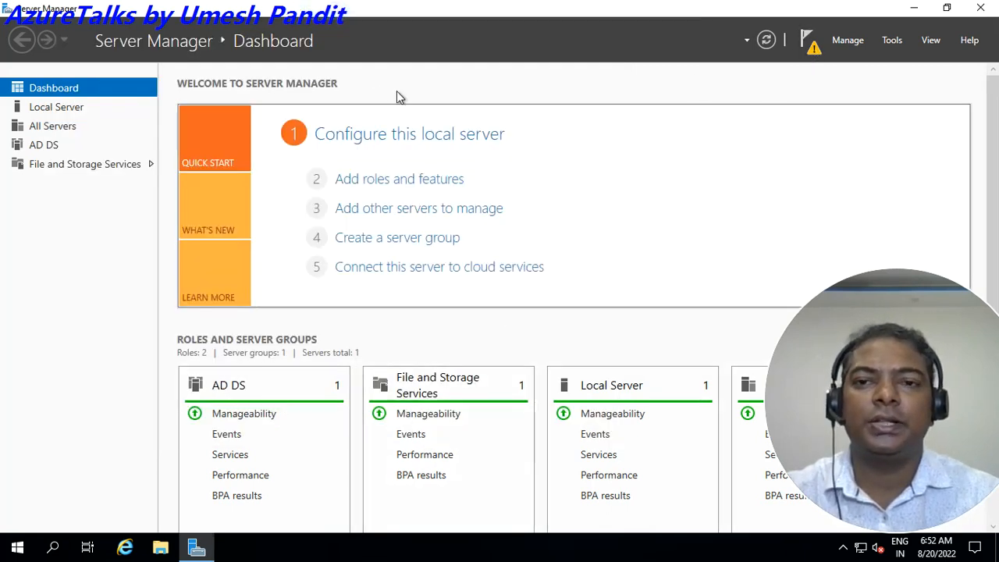
# Step: Start promoting the server to a domain controller in a new forest with the root domain name dev.local
pyautogui.click(814, 49)
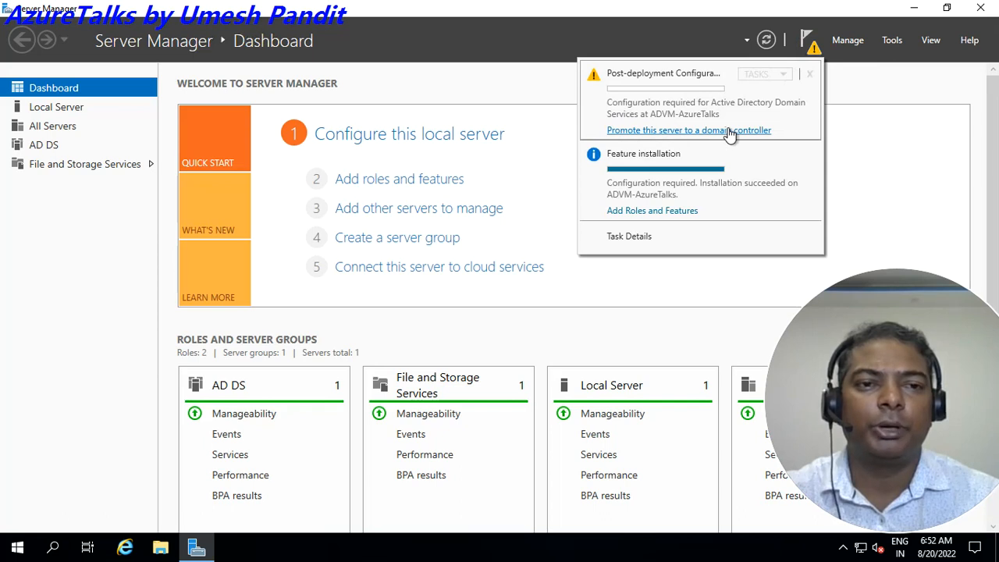
pyautogui.click(657, 131)
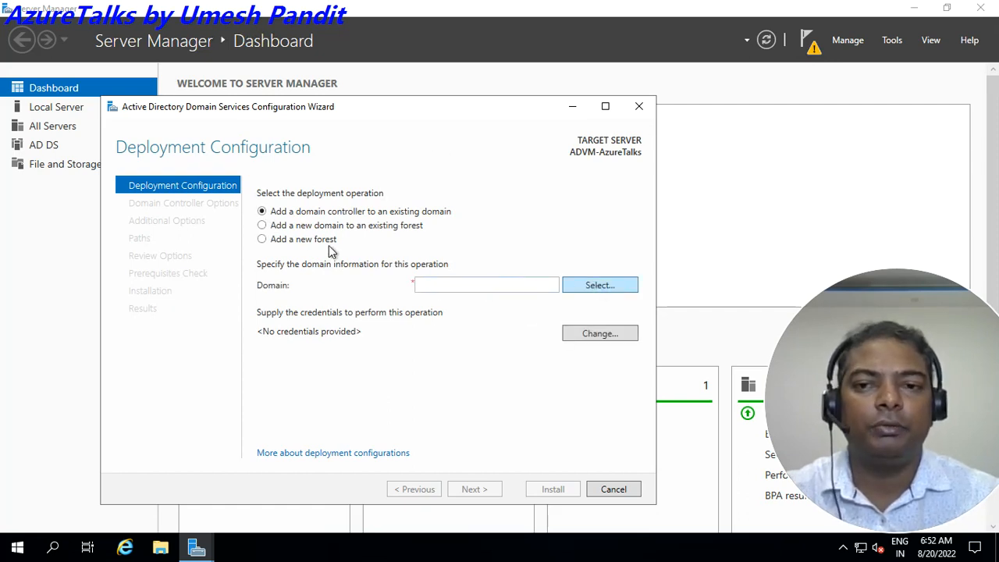
pyautogui.click(303, 240)
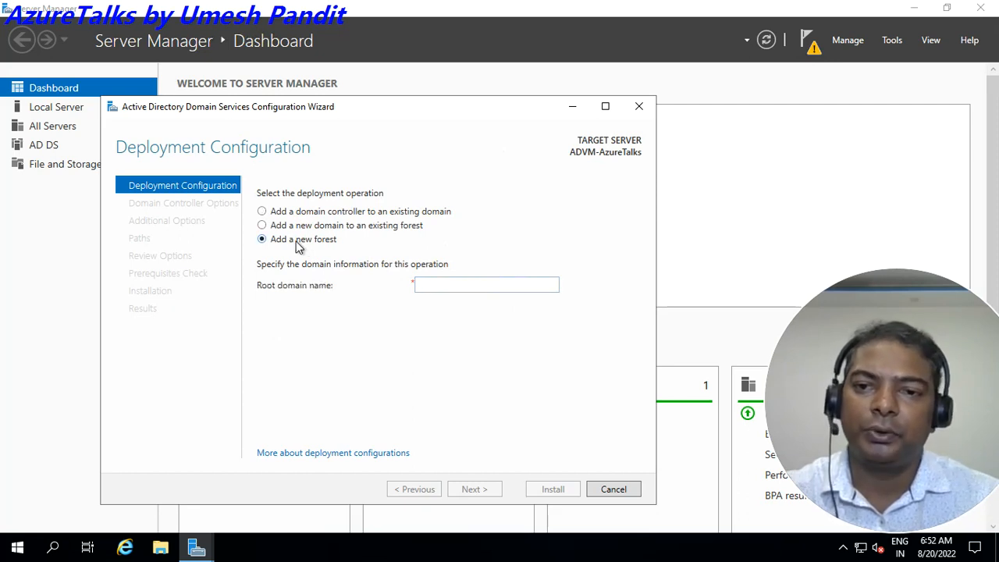
pyautogui.click(460, 285)
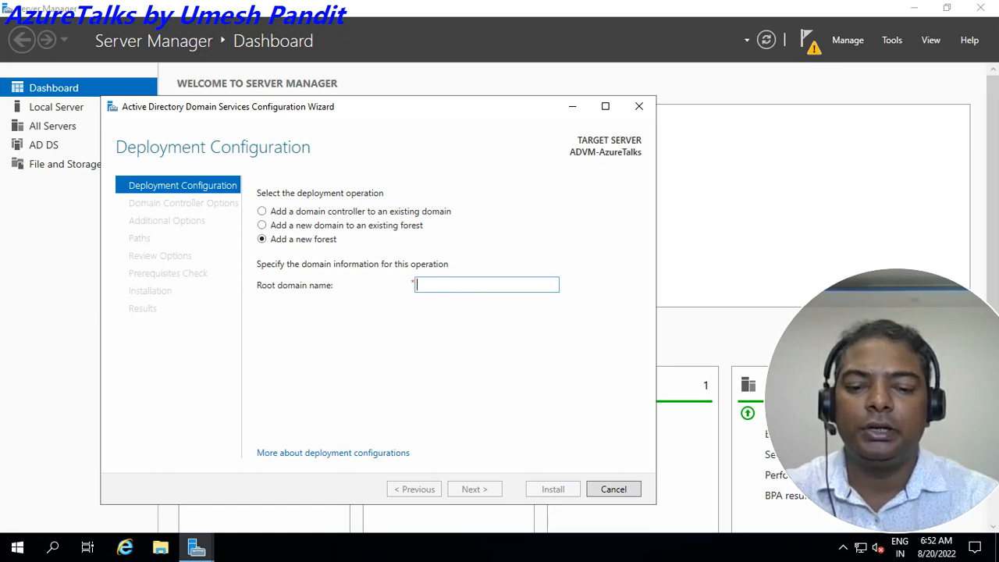
pyautogui.write('dev.local')
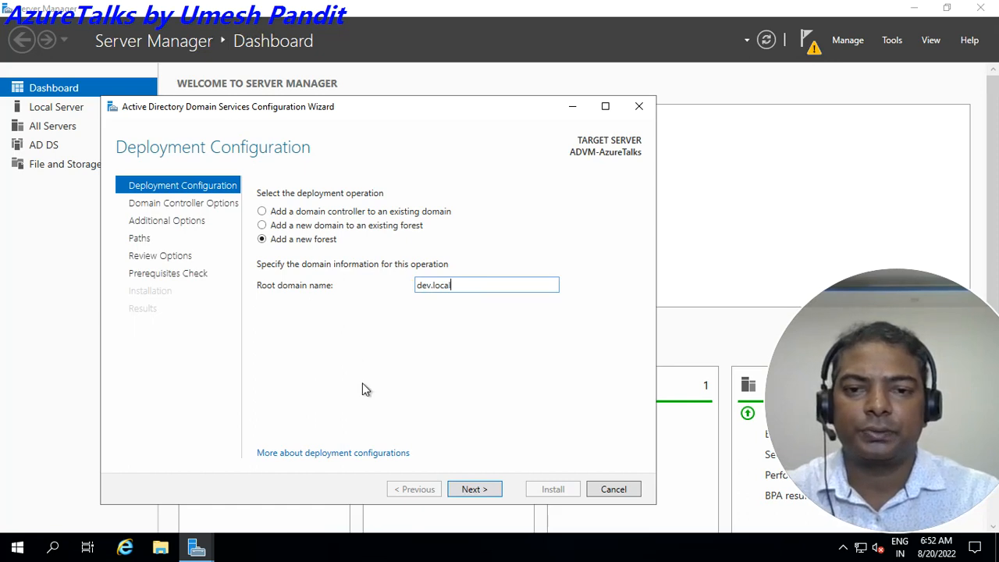
pyautogui.click(472, 492)
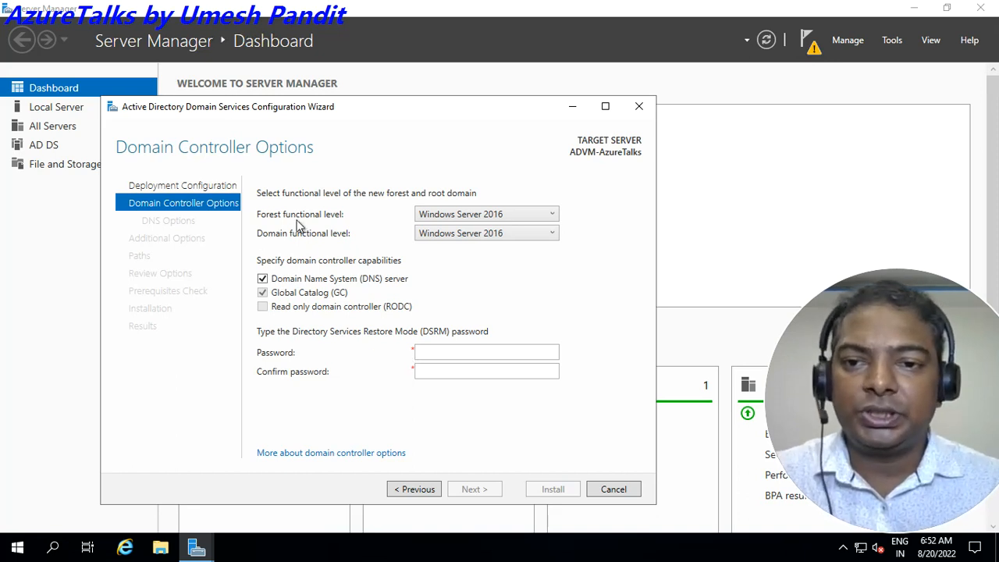
# Step: Keep Windows Server 2016 as both the forest and the domain functional level
pyautogui.click(443, 220)
pyautogui.click(457, 295)
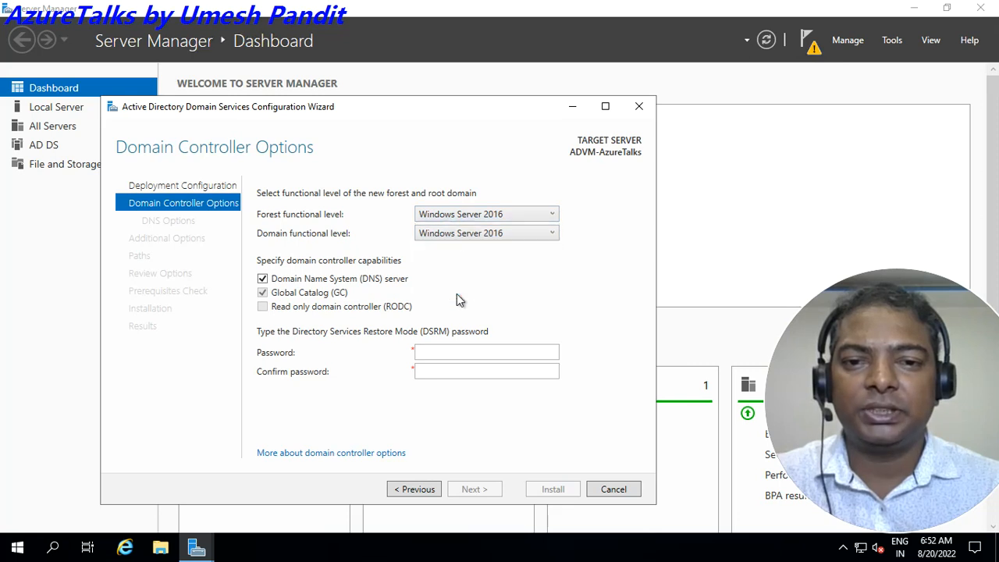
pyautogui.click(458, 234)
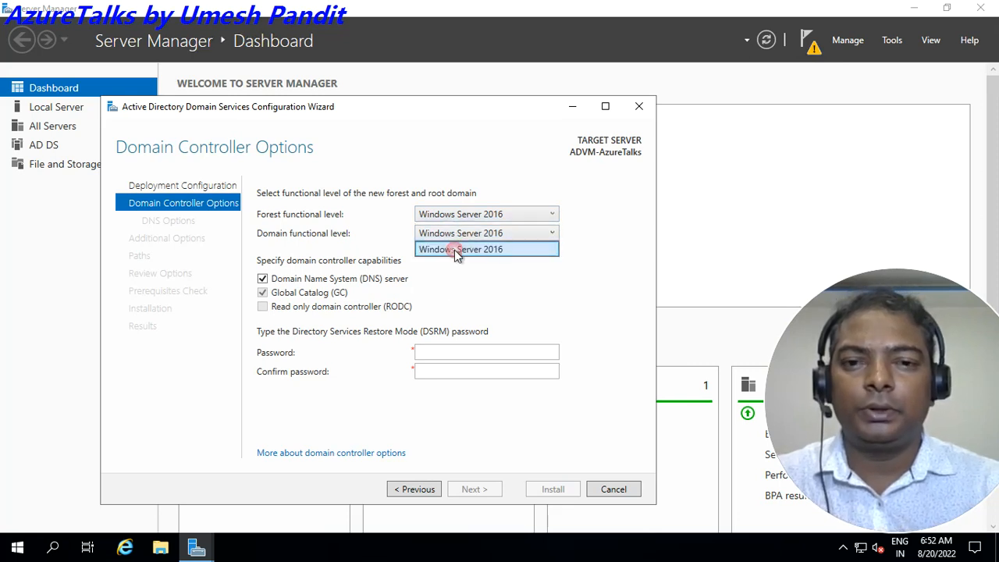
pyautogui.click(456, 251)
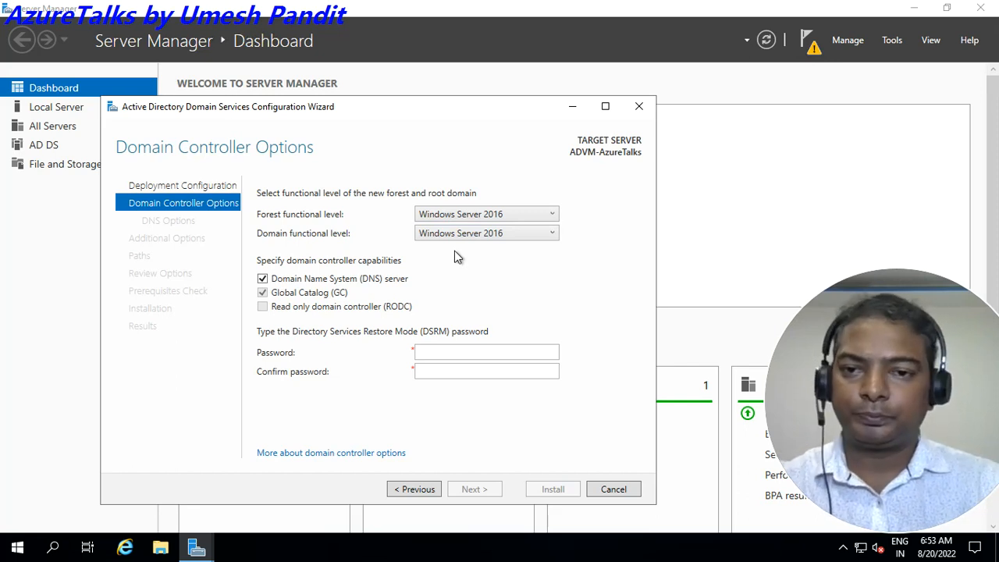
# Step: Enter and confirm the Directory Services Restore Mode password and accept the domain controller options
pyautogui.click(446, 353)
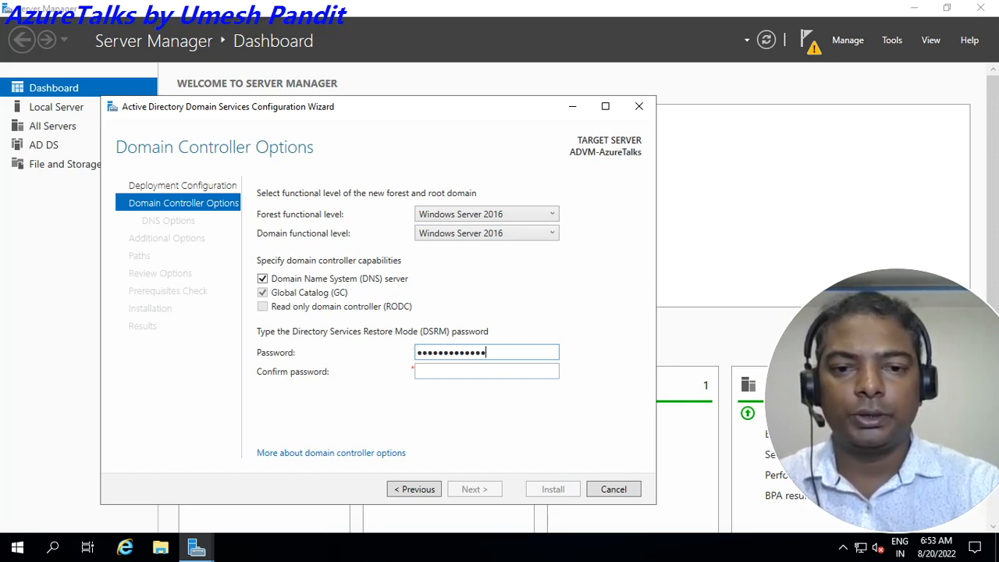
pyautogui.write('•')
pyautogui.press('Tab')
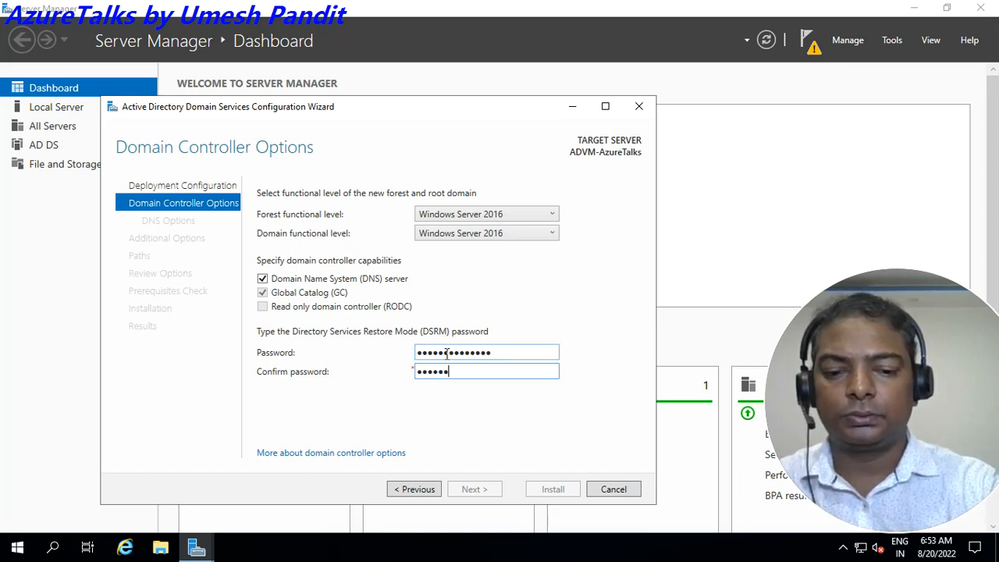
pyautogui.write('•••••••••••••')
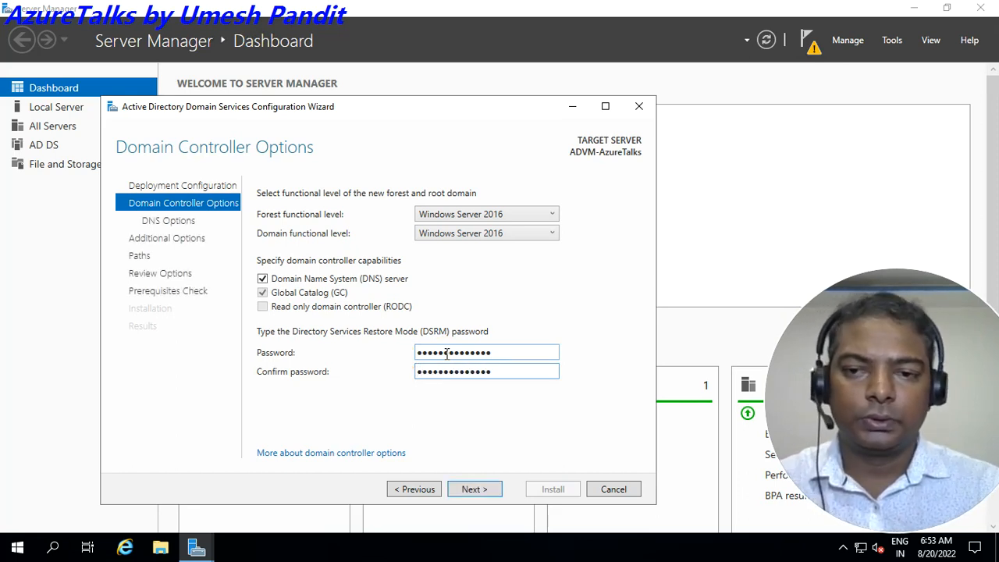
pyautogui.click(468, 485)
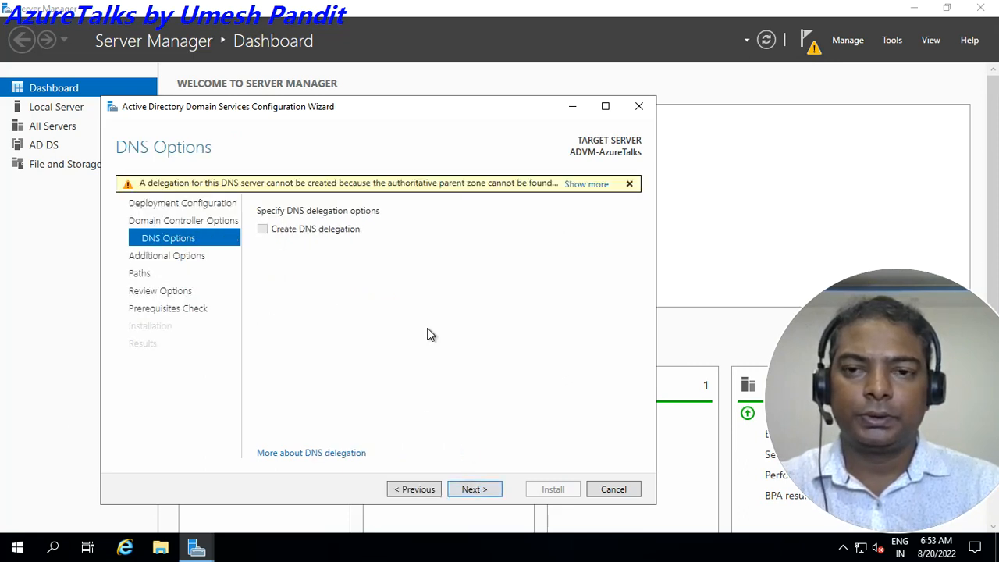
# Step: Accept the DNS options, NetBIOS name DEV and default database, log and SYSVOL folders, and review the selections before the prerequisites check
pyautogui.click(478, 489)
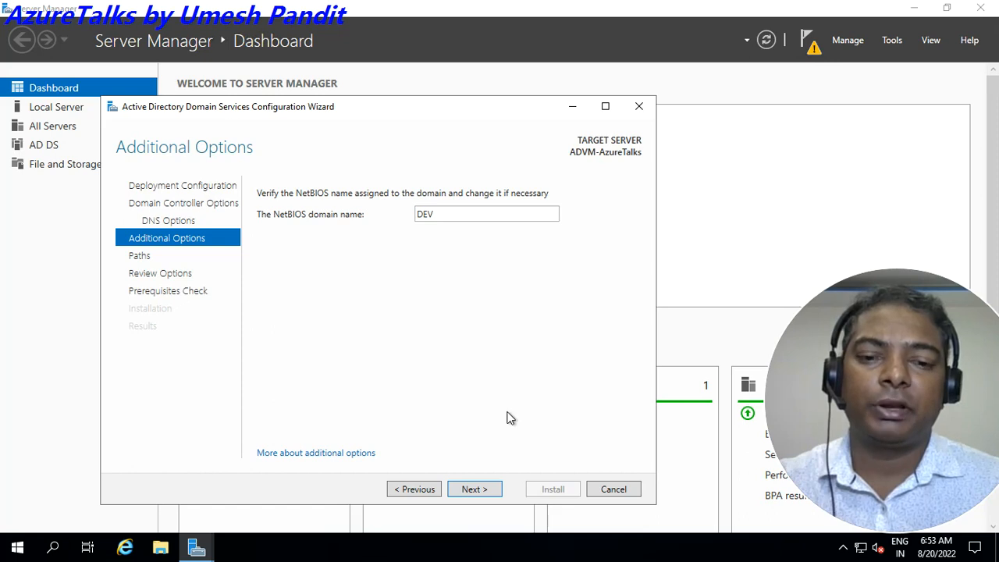
pyautogui.click(482, 490)
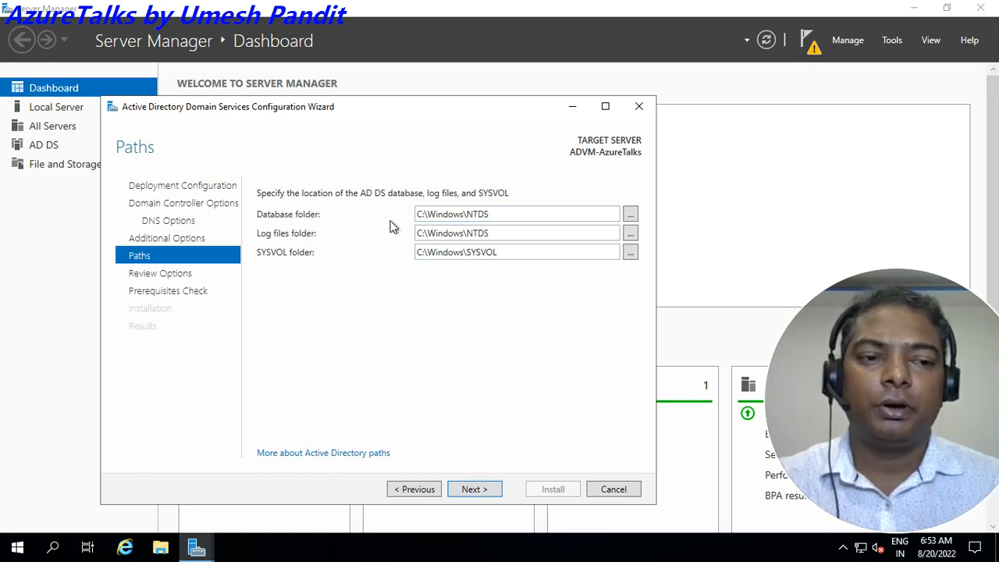
pyautogui.click(472, 492)
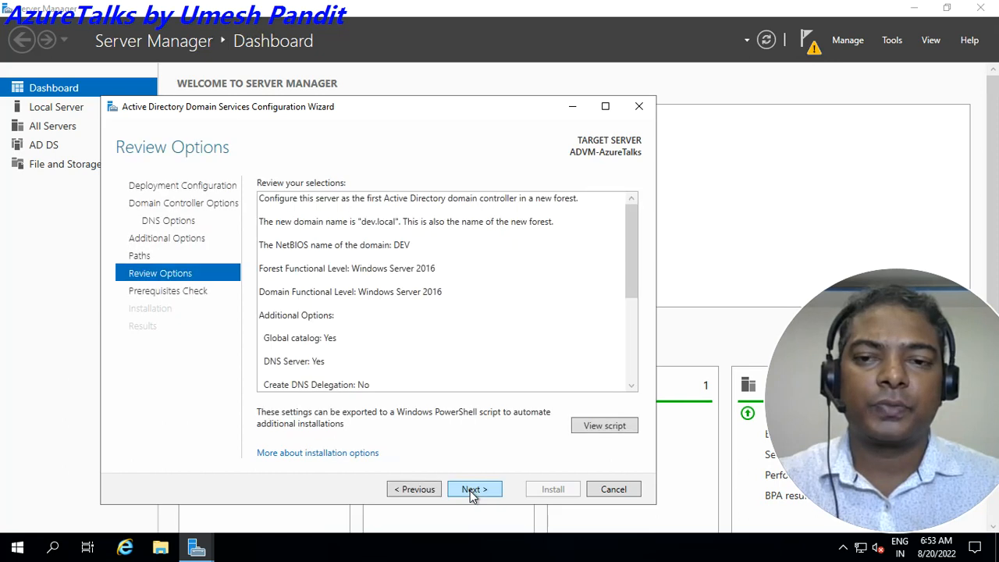
pyautogui.moveTo(631, 286); pyautogui.dragTo(627, 380)
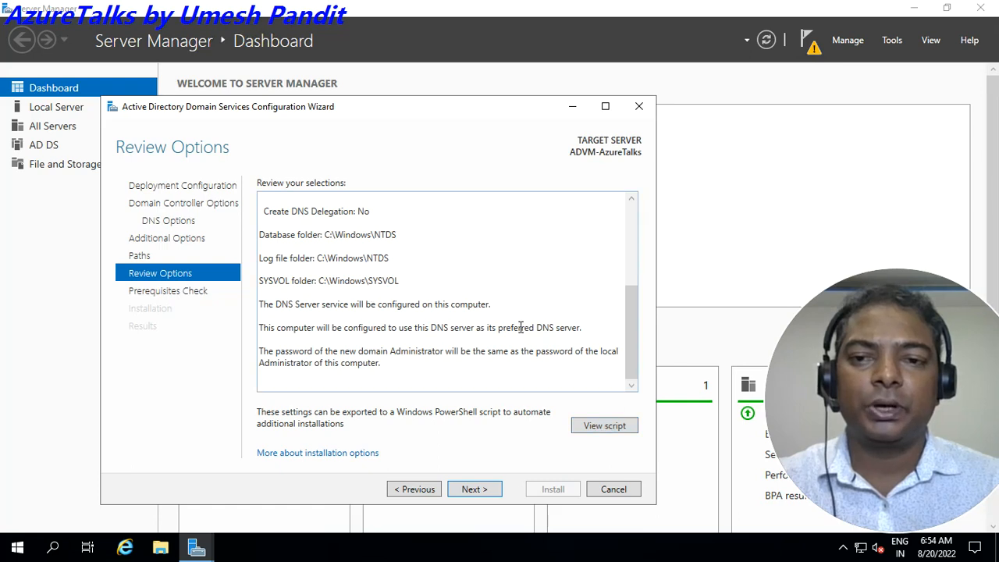
pyautogui.click(472, 492)
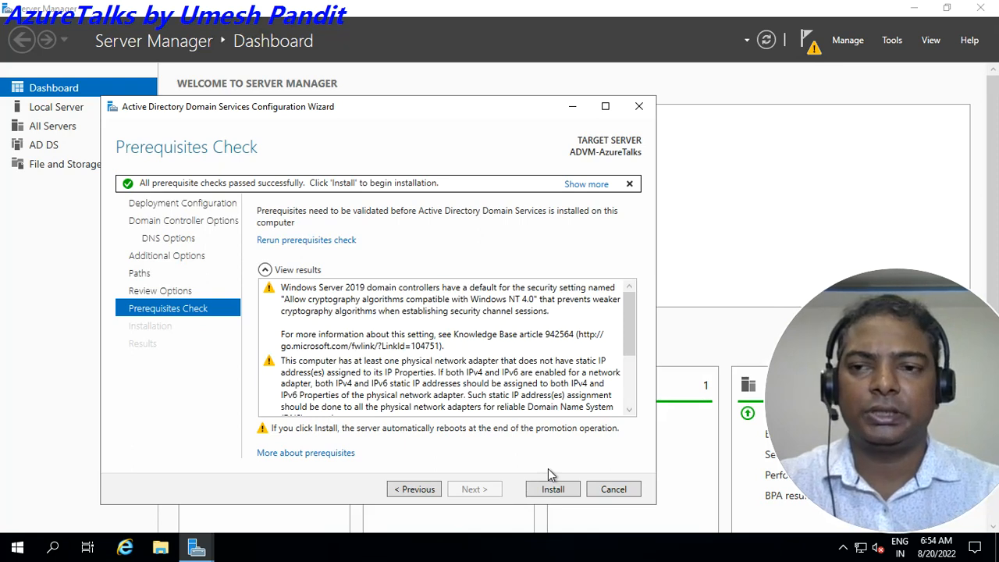
# Step: Review the prerequisites check results, install the domain controller configuration, and dismiss the sign-out notice
pyautogui.moveTo(631, 356); pyautogui.dragTo(629, 408)
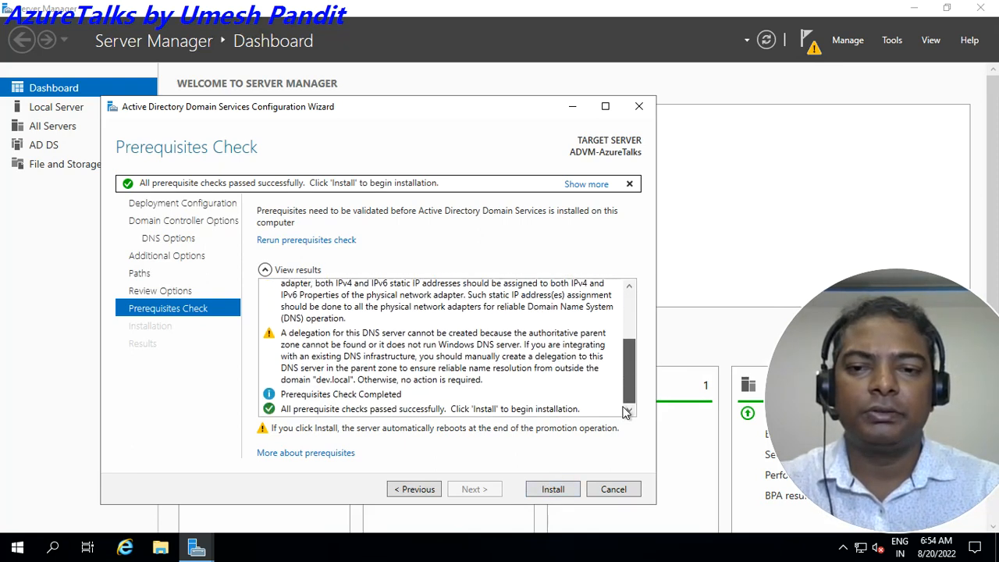
pyautogui.click(552, 490)
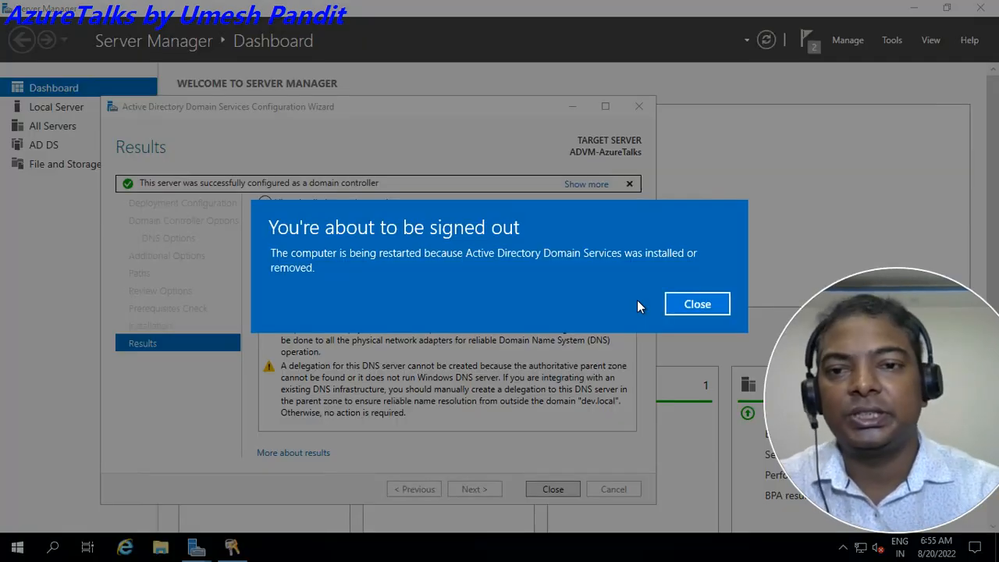
pyautogui.click(685, 305)
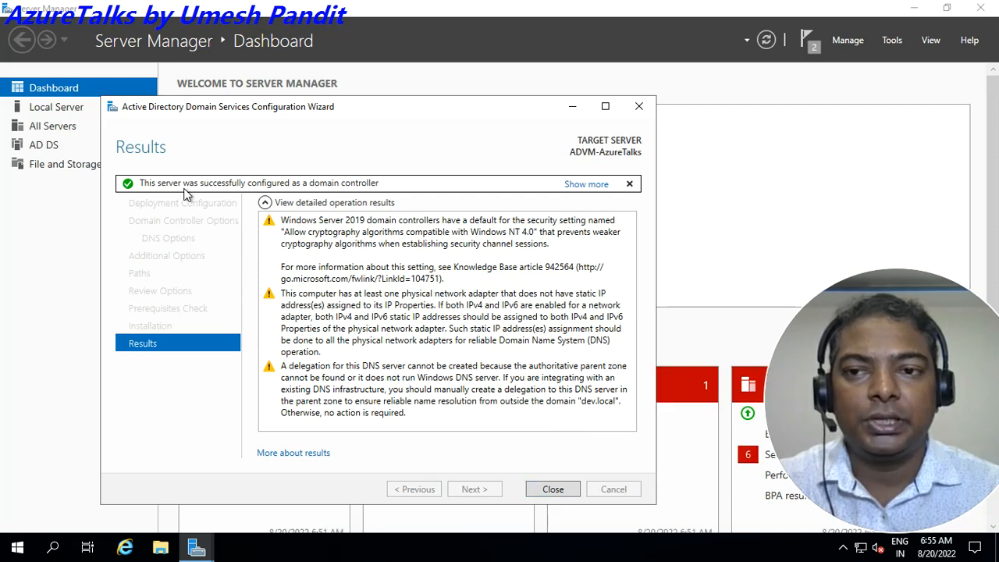
# Step: Close the domain controller configuration results and start a new Remote Desktop connection to ADVM-AzureTalks-EUS after returning to its portal overview
pyautogui.click(552, 489)
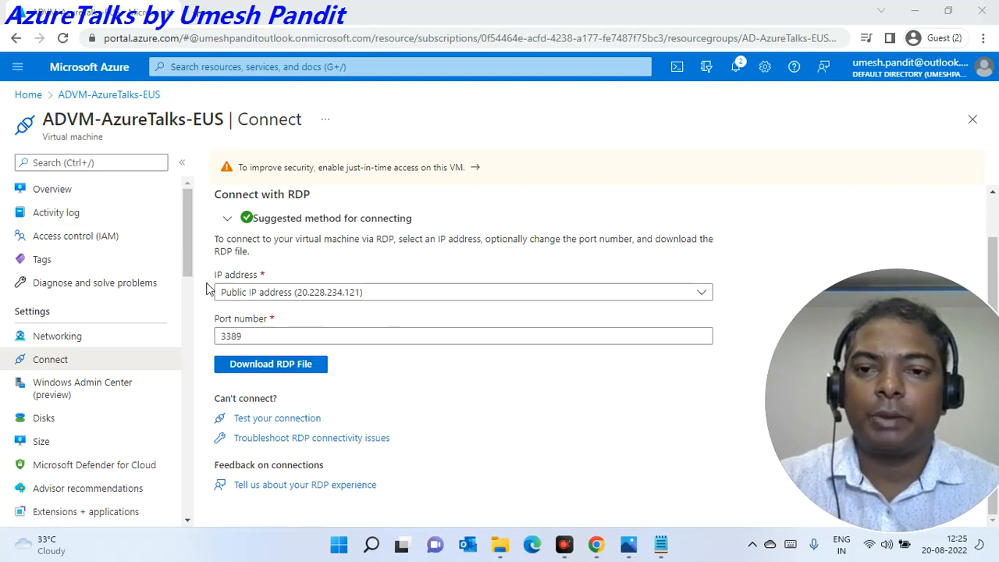
pyautogui.click(86, 94)
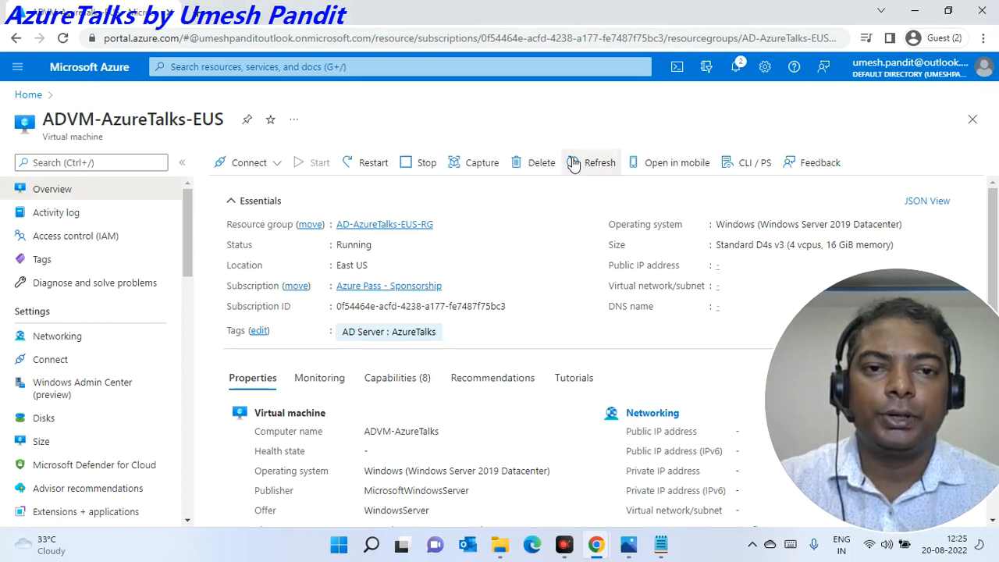
pyautogui.click(497, 554)
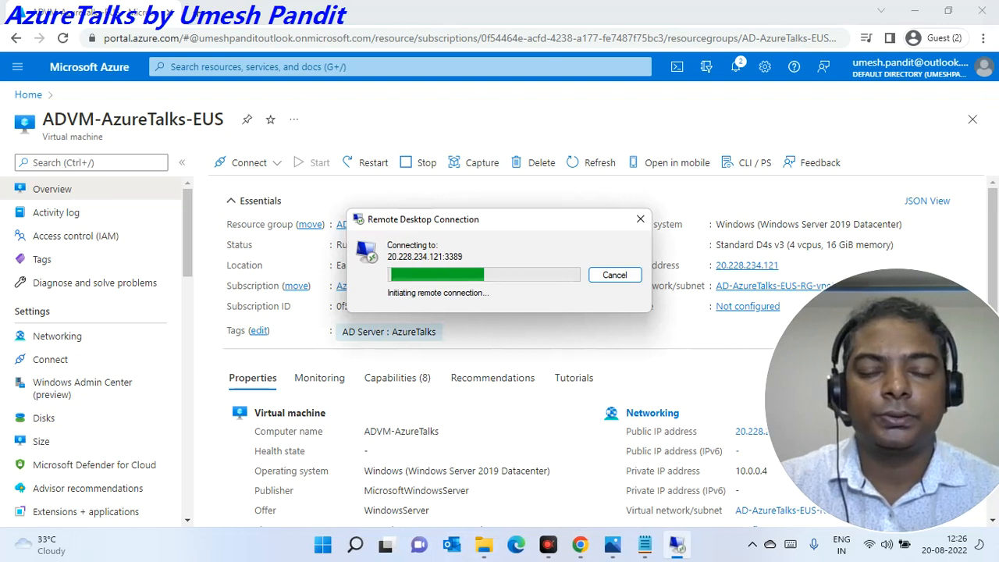
pyautogui.moveTo(447, 220); pyautogui.dragTo(422, 163)
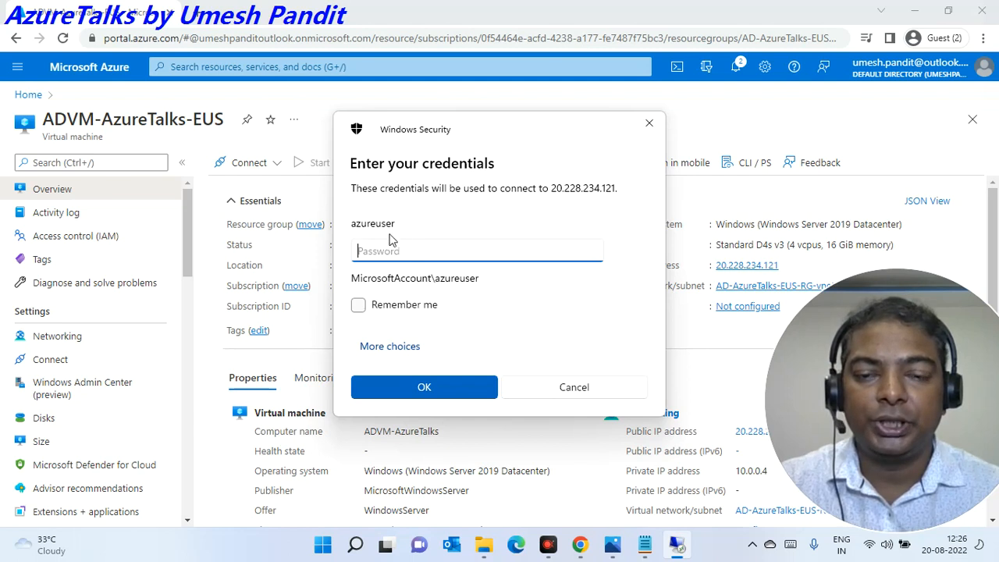
# Step: Try to sign in to the remote connection with a different account, dev\azureuser, and its password
pyautogui.click(391, 346)
pyautogui.click(426, 435)
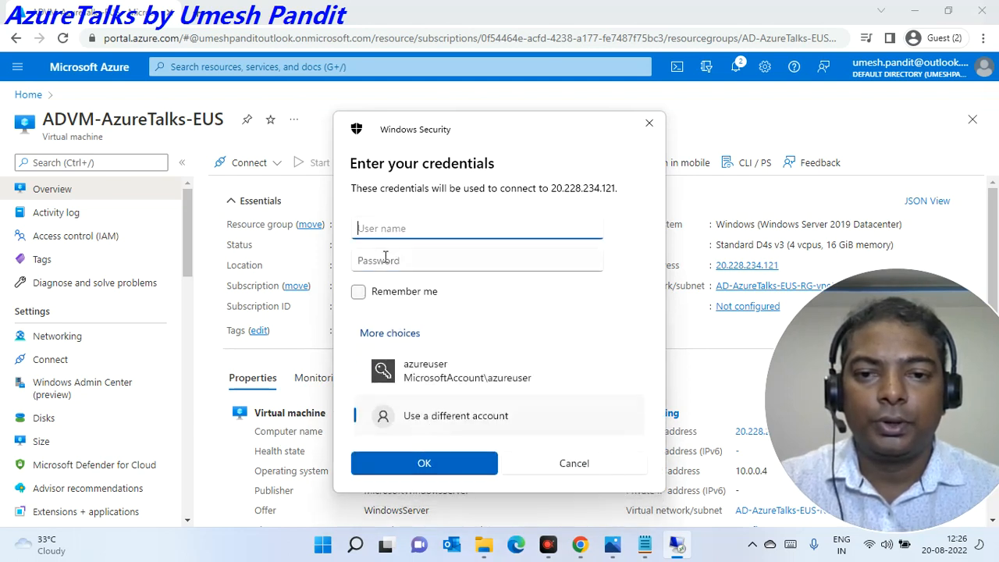
pyautogui.write('dev\\azureuser')
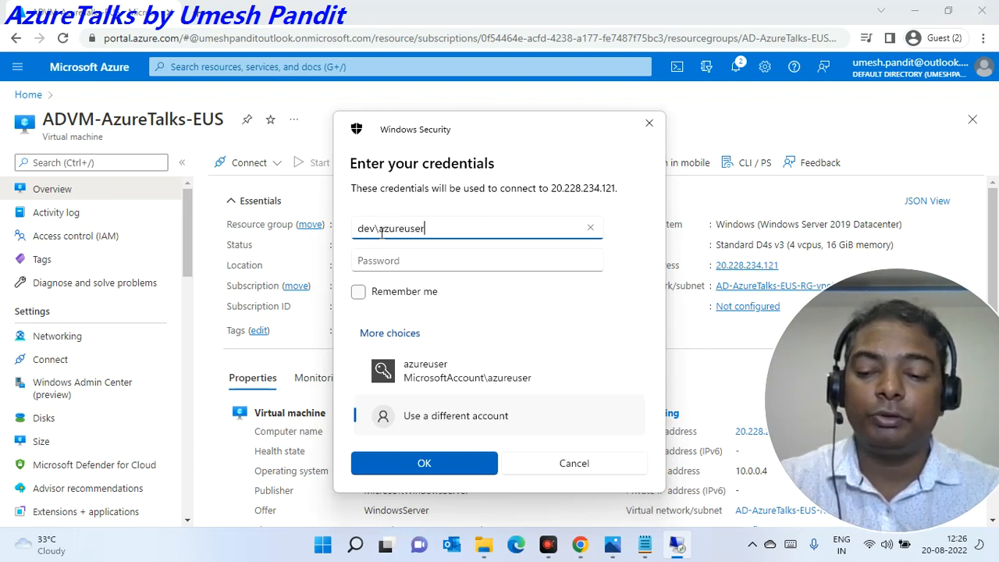
pyautogui.press('Tab')
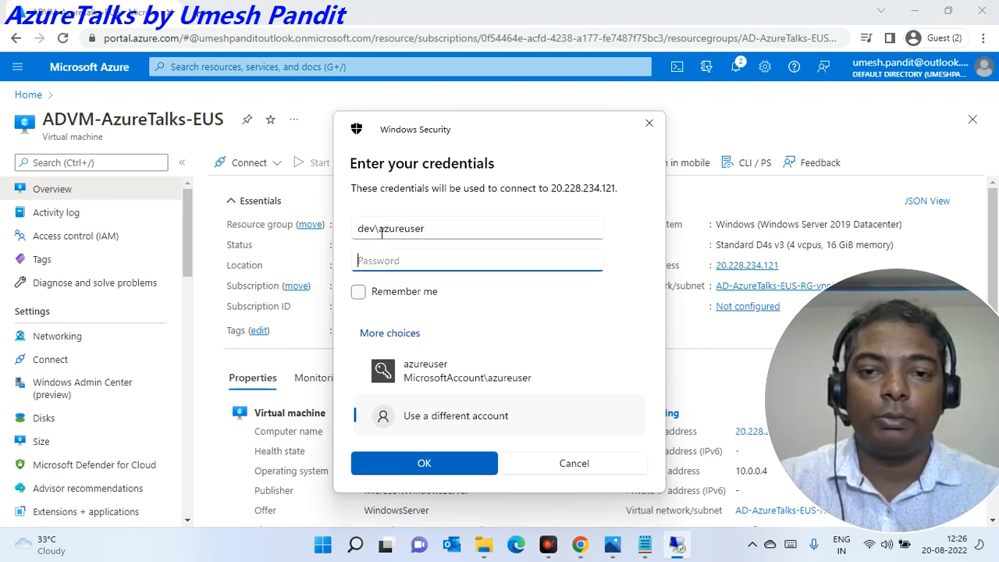
pyautogui.write('••')
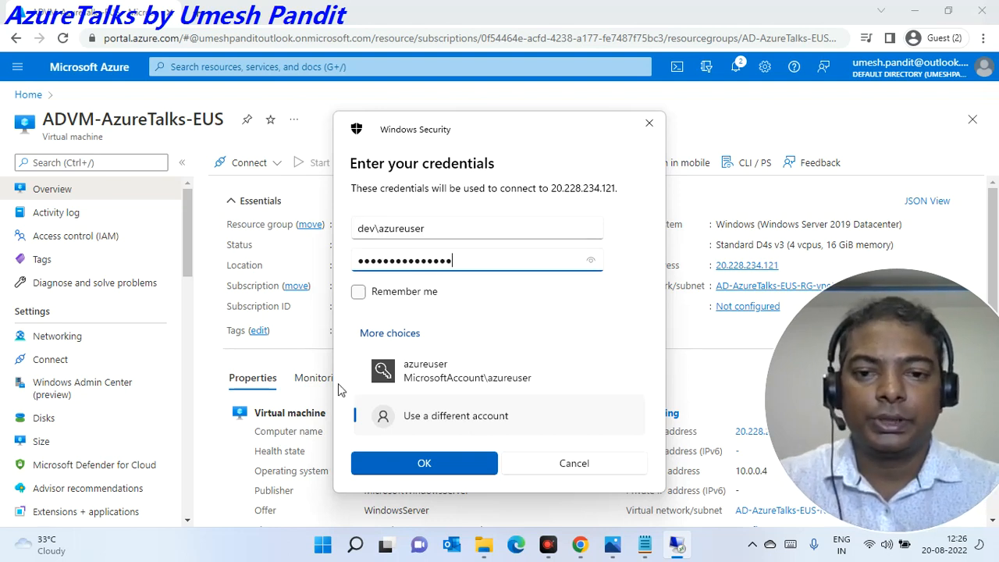
pyautogui.click(417, 462)
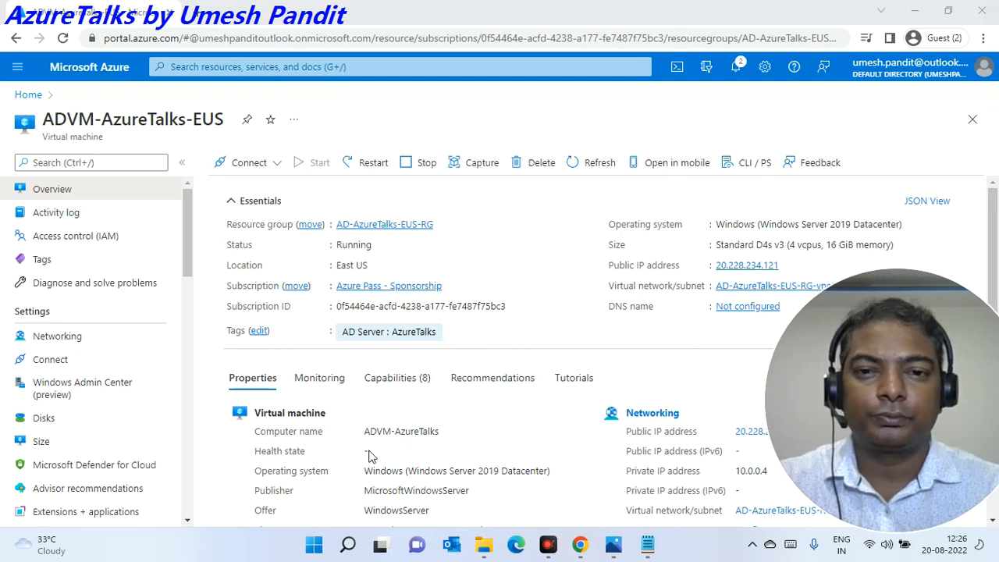
# Step: Re-enter the password for dev\azureuser and connect despite the certificate errors, suppressing the question for future connections to this computer
pyautogui.write('*')
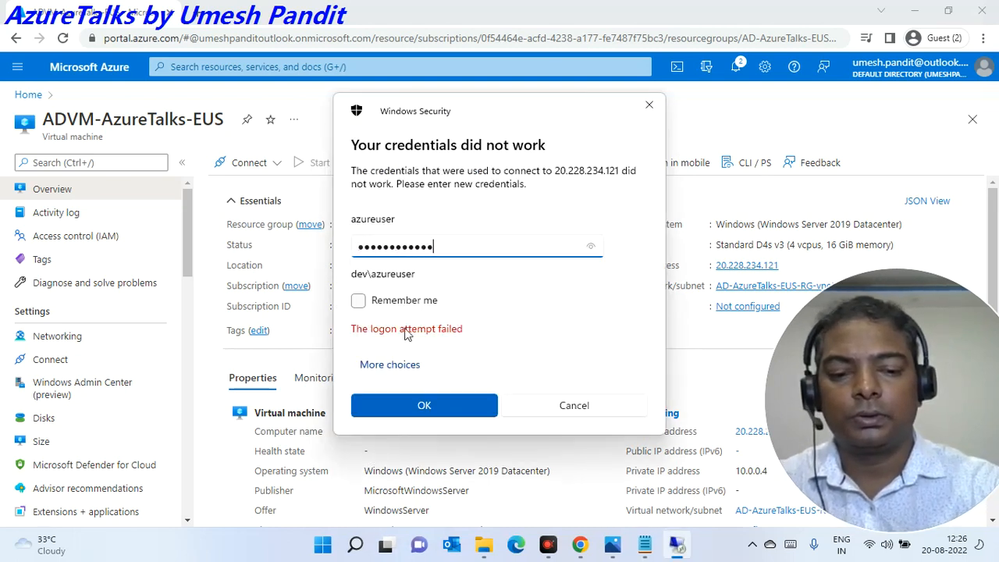
pyautogui.press('Return')
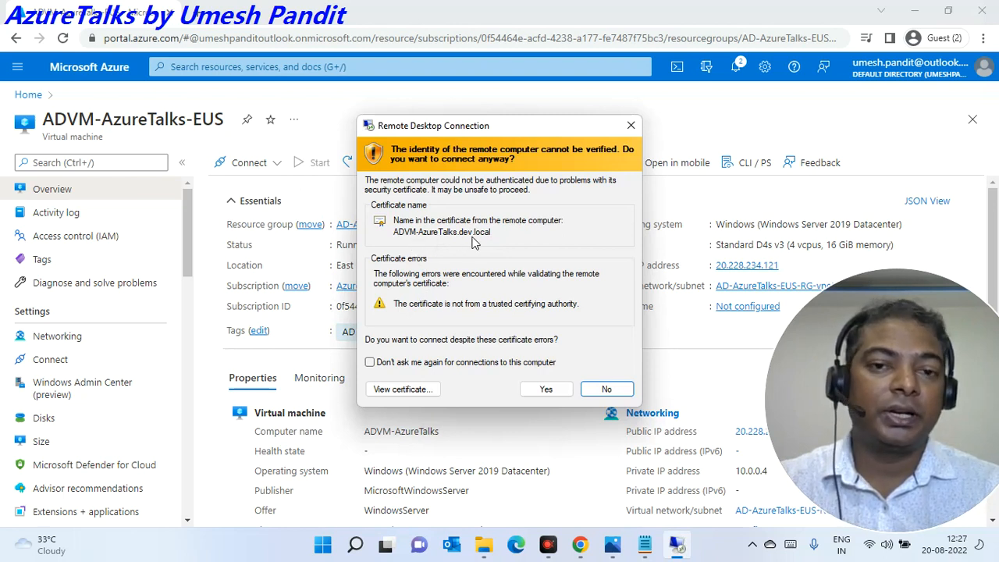
pyautogui.click(370, 363)
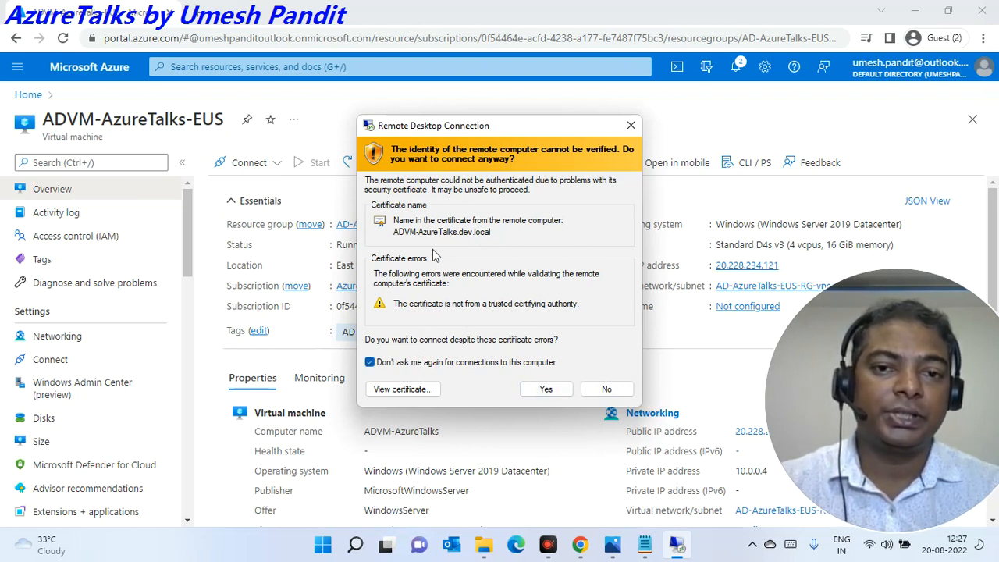
pyautogui.click(550, 391)
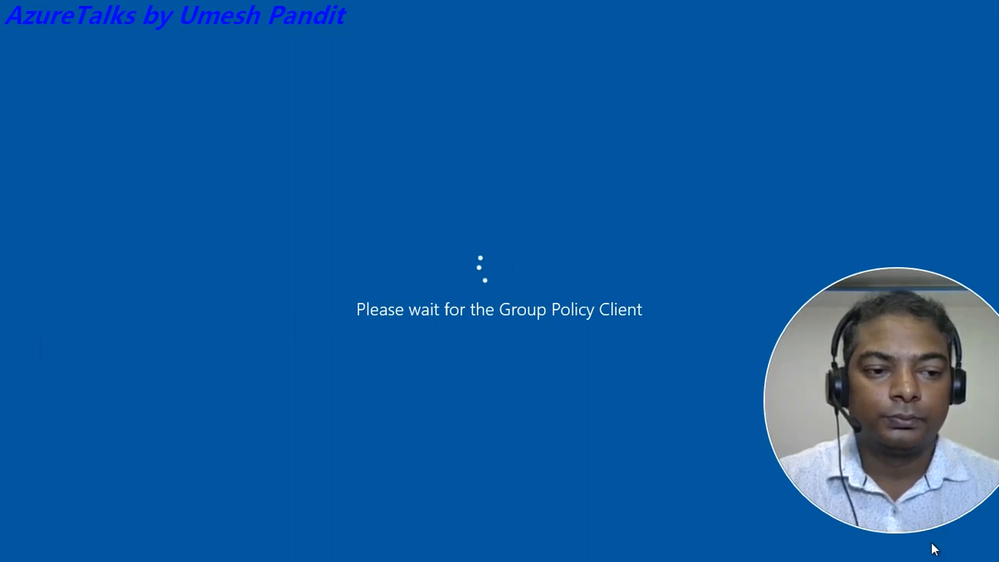
pyautogui.click(946, 485)
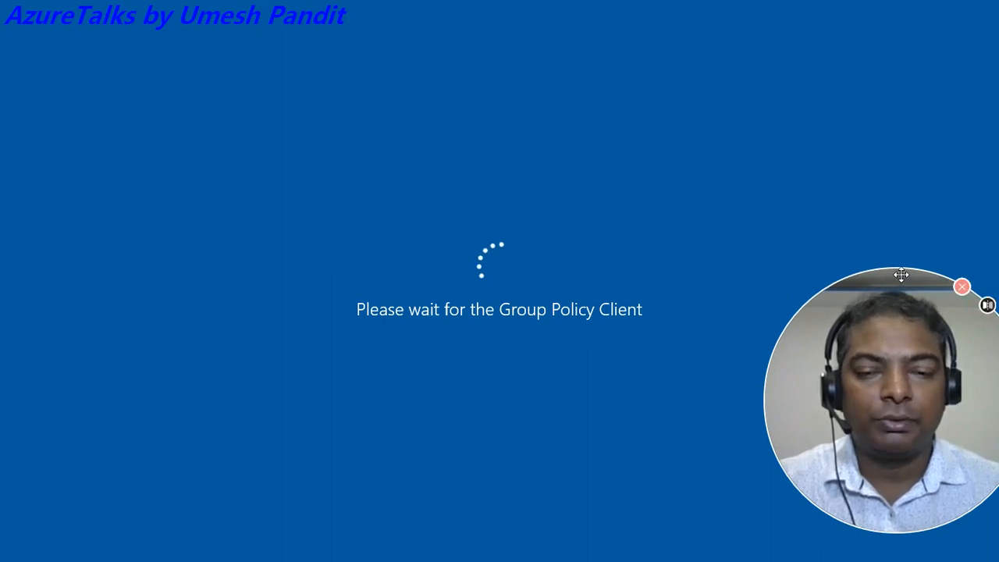
pyautogui.moveTo(869, 287); pyautogui.dragTo(837, 25)
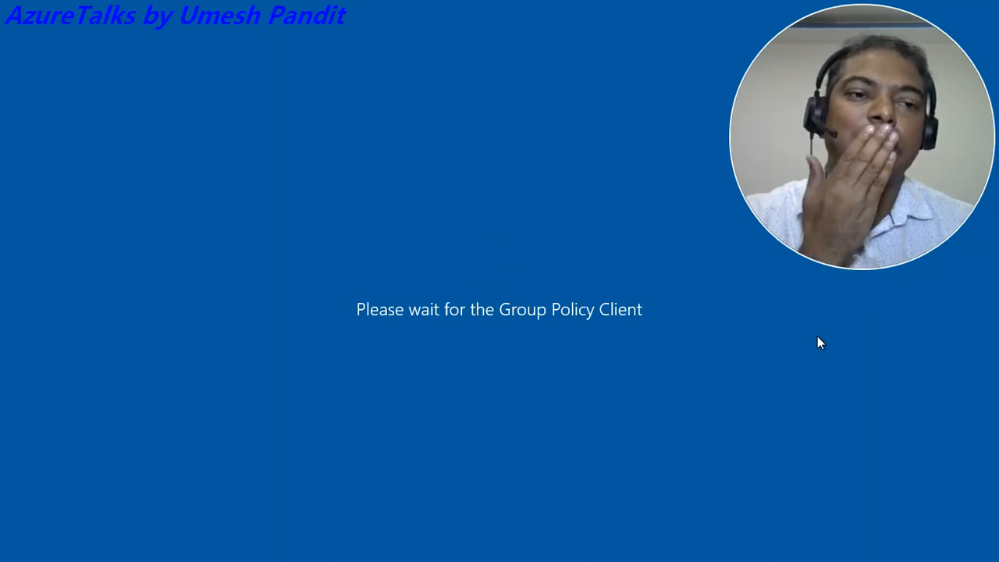
pyautogui.moveTo(820, 2)
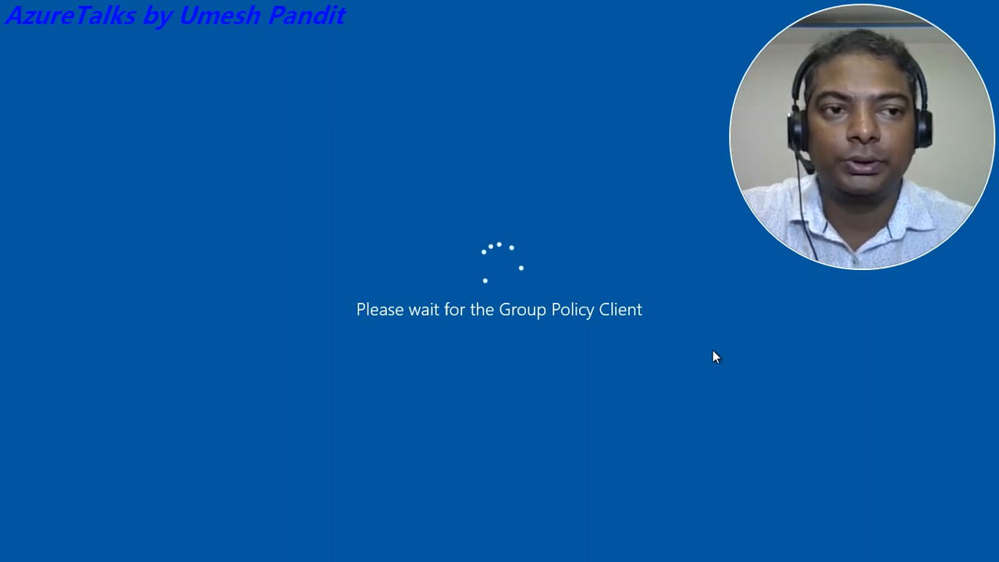
pyautogui.click(946, 485)
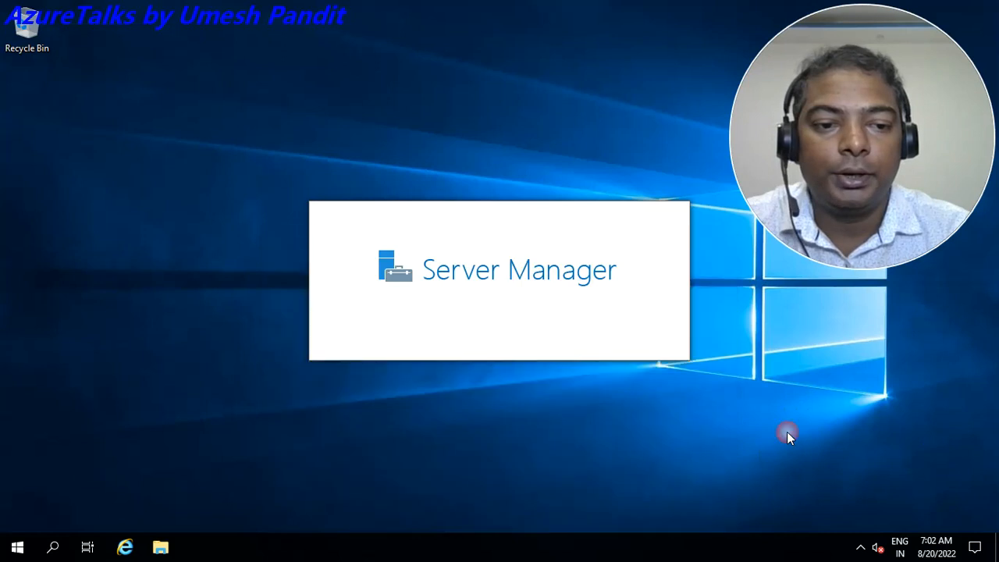
# Step: Open the system properties of This PC from File Explorer on the domain controller
pyautogui.click(18, 546)
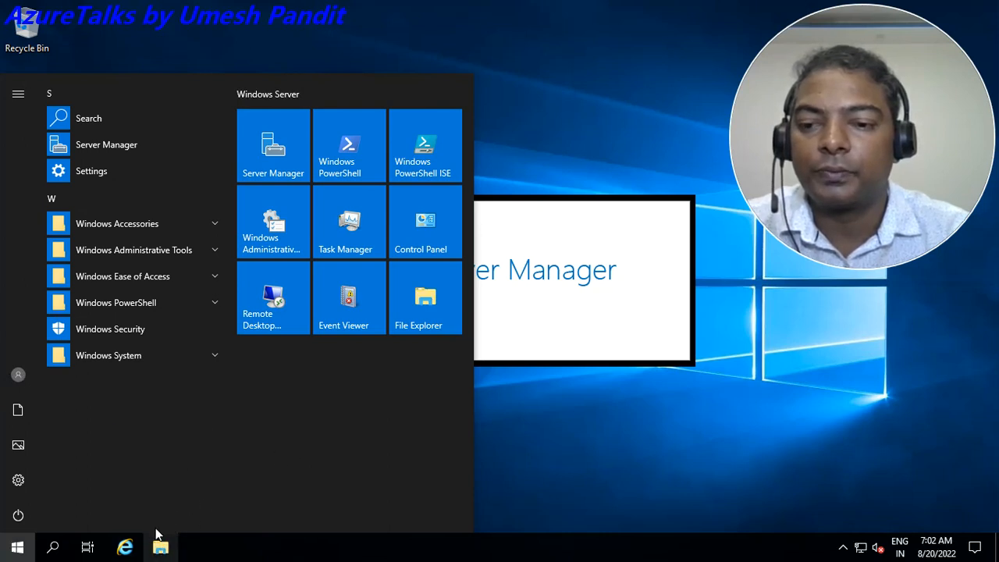
pyautogui.rightClick(160, 548)
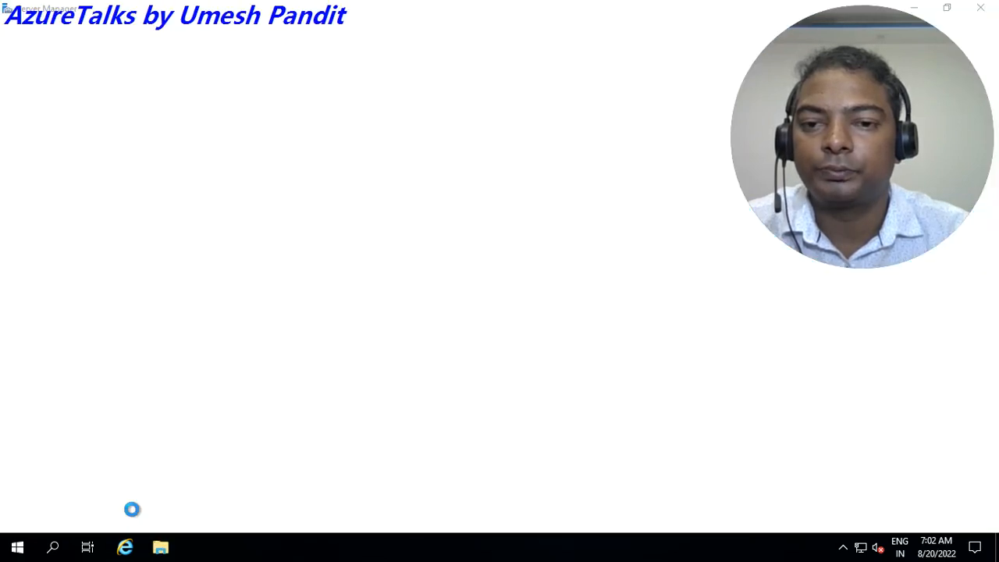
pyautogui.click(146, 256)
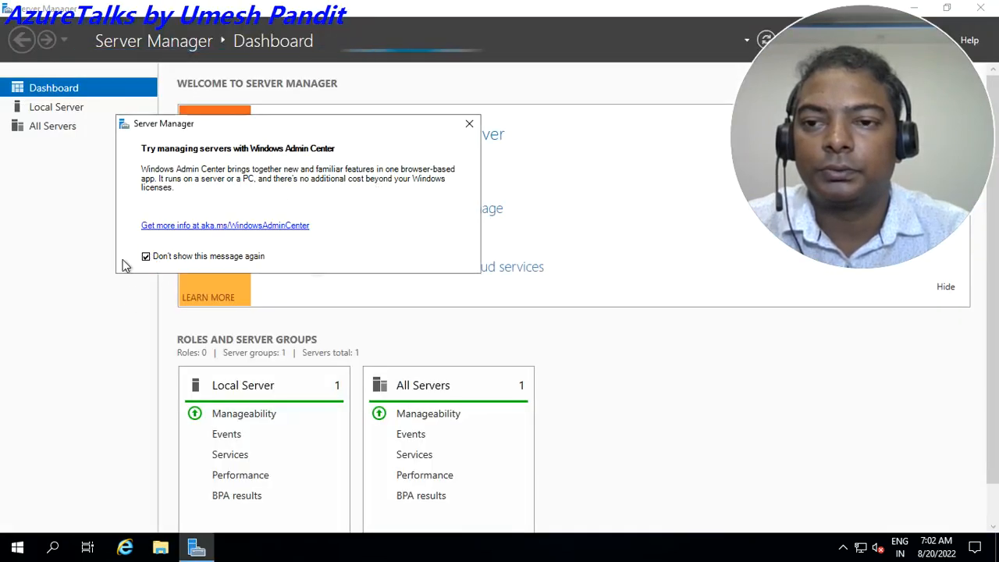
pyautogui.press('super+e')
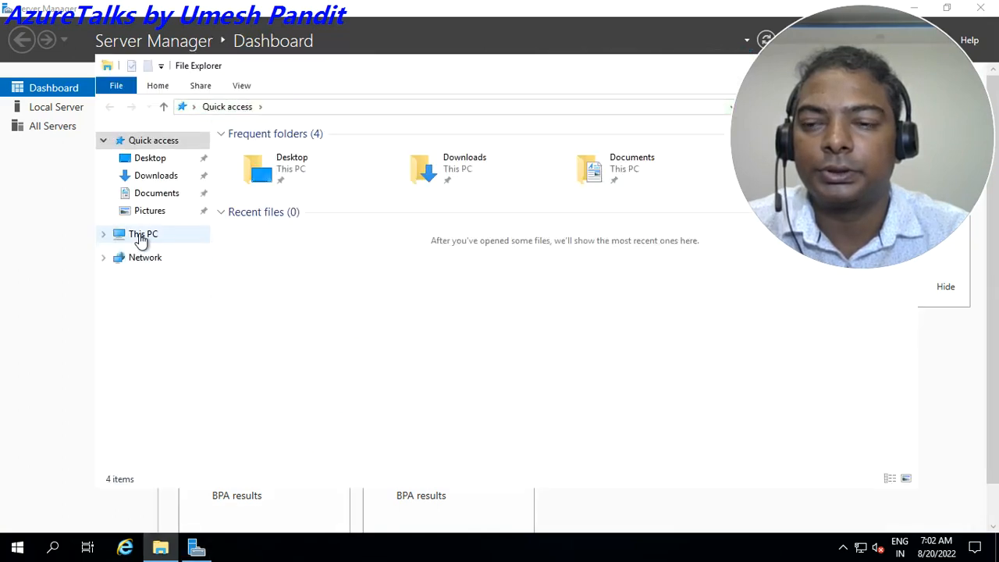
pyautogui.rightClick(139, 236)
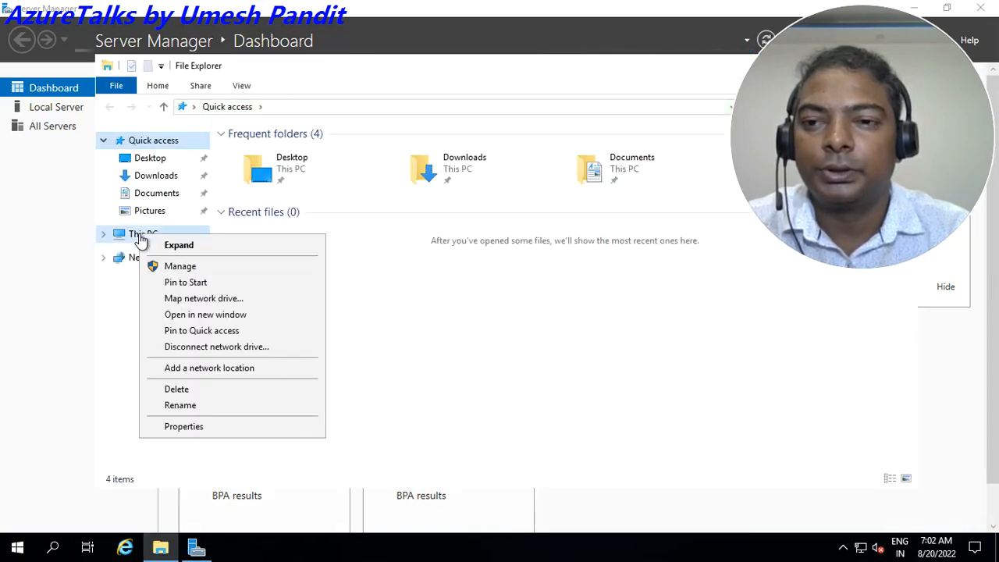
pyautogui.click(188, 426)
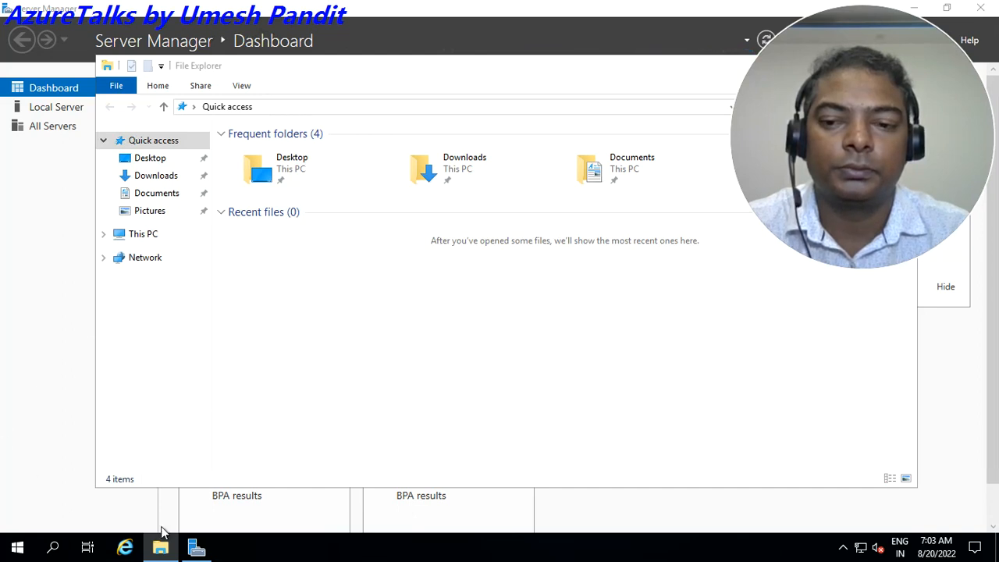
# Step: Check the computer name and domain in the System window, and close it along with the Windows Admin Center message
pyautogui.click(197, 549)
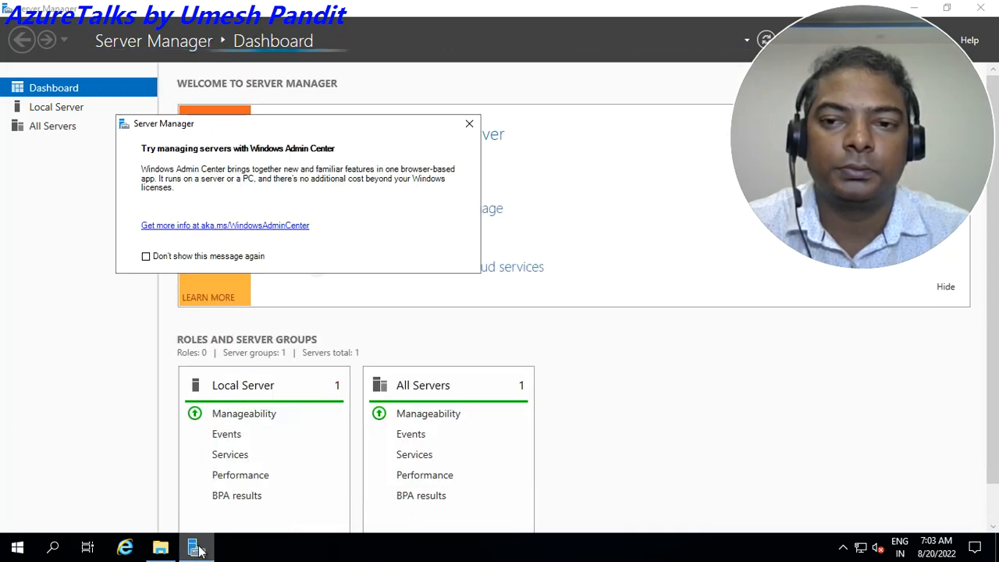
pyautogui.click(469, 125)
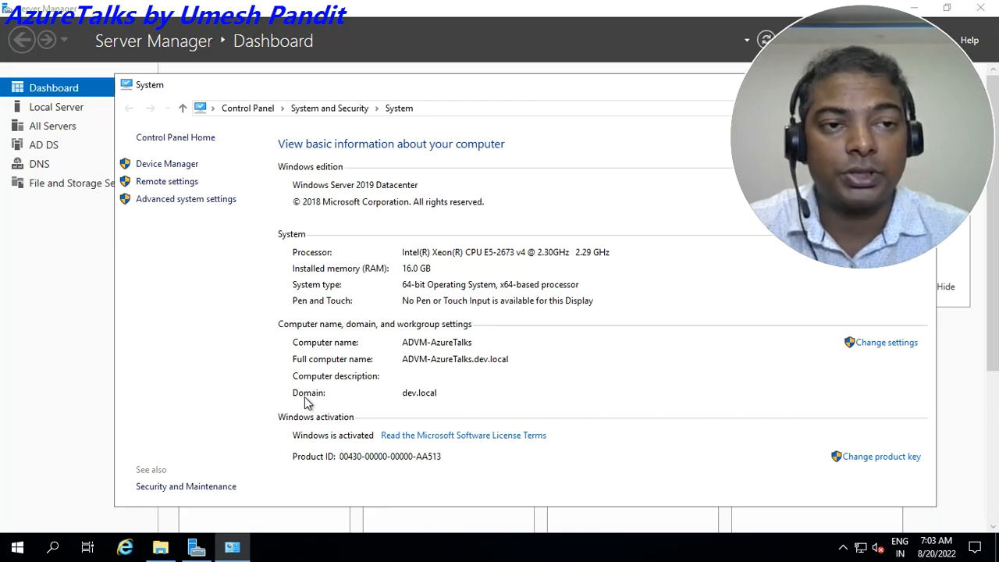
pyautogui.moveTo(463, 89); pyautogui.dragTo(435, 107)
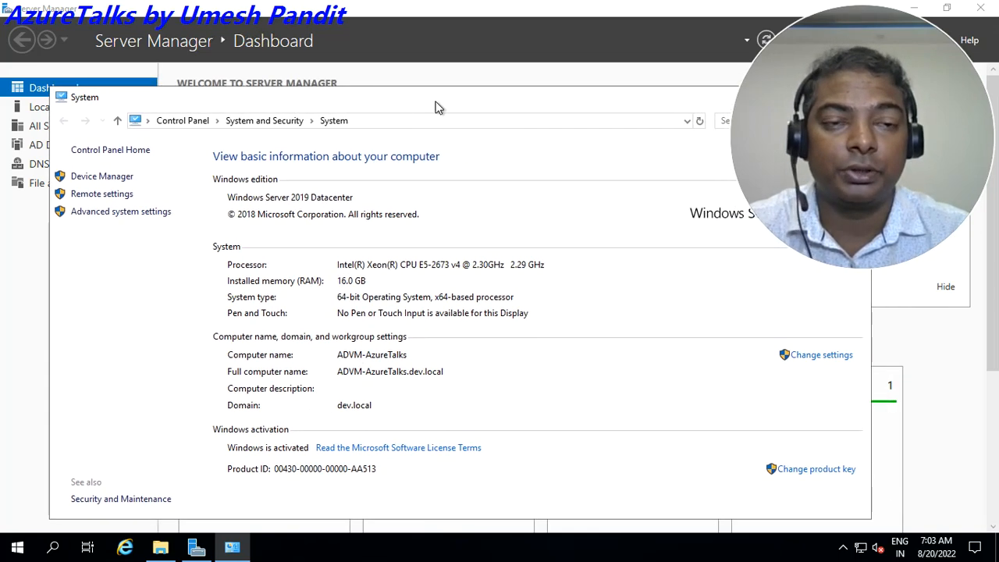
pyautogui.moveTo(660, 101); pyautogui.dragTo(499, 241)
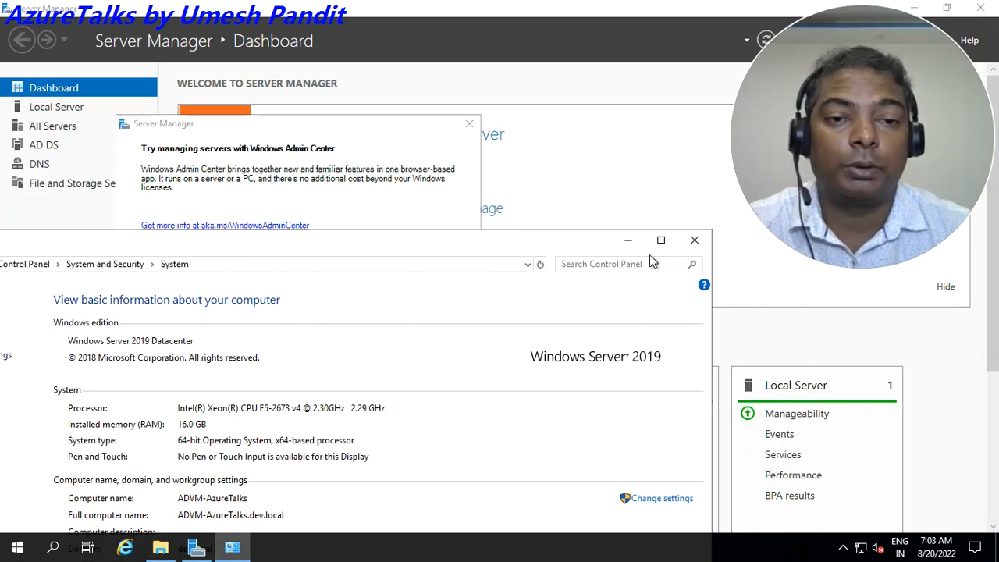
pyautogui.click(693, 241)
pyautogui.click(469, 123)
pyautogui.press('super+e')
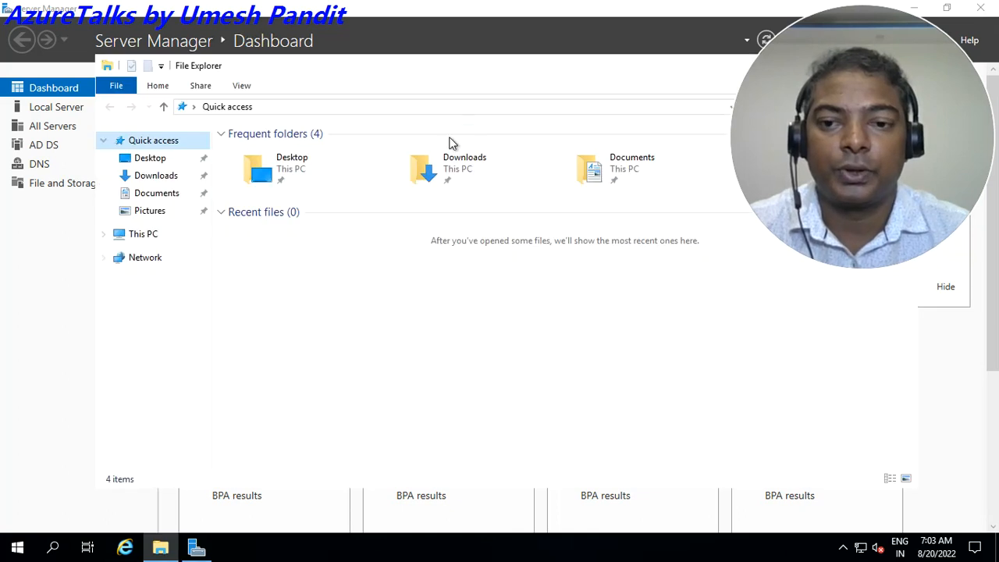
pyautogui.click(162, 548)
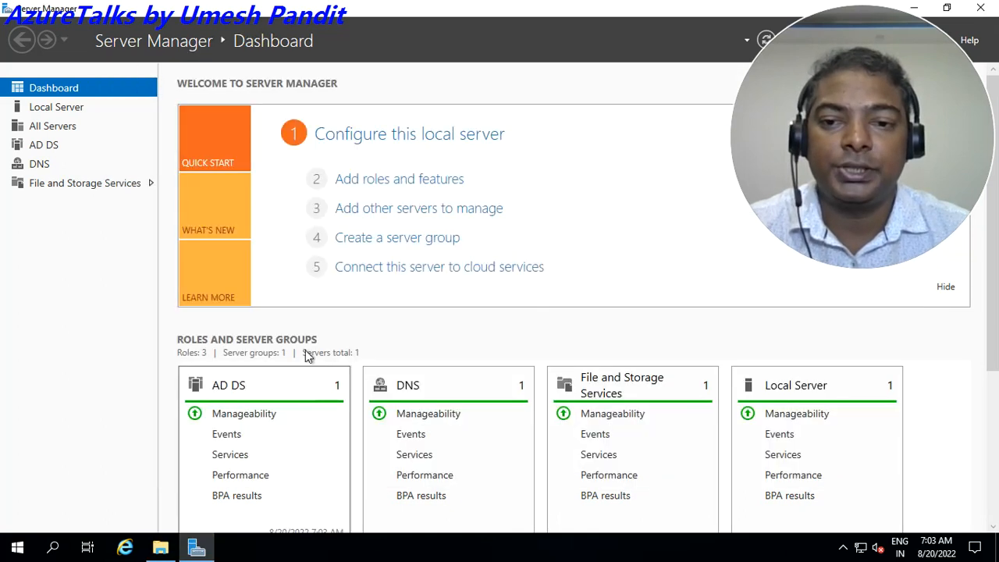
# Step: Open Internet Explorer on the server and select the page address
pyautogui.click(125, 547)
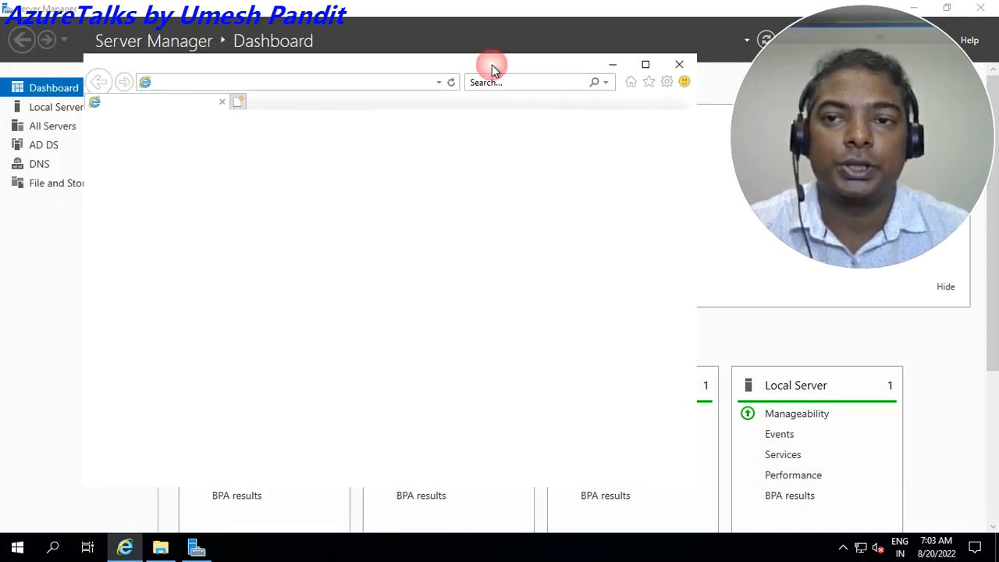
pyautogui.click(338, 87)
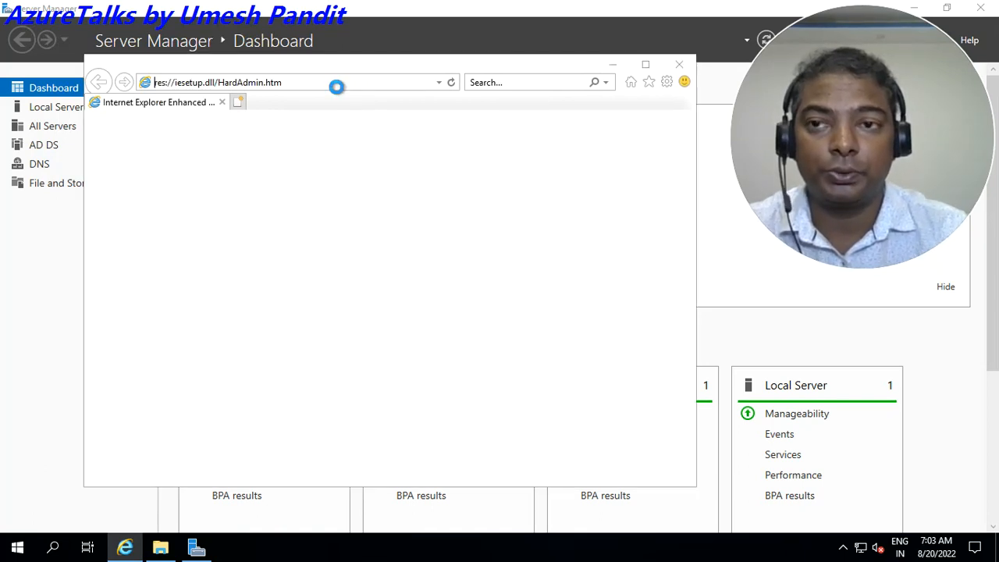
pyautogui.click(336, 87)
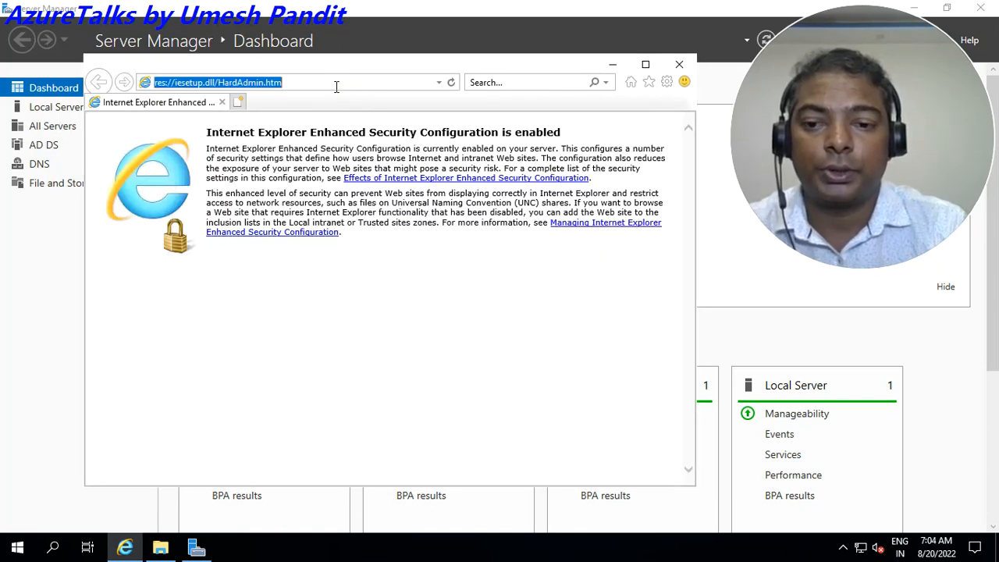
# Step: Turn off IE Enhanced Security Configuration for administrators and users in Server Manager's Local Server properties
pyautogui.click(195, 548)
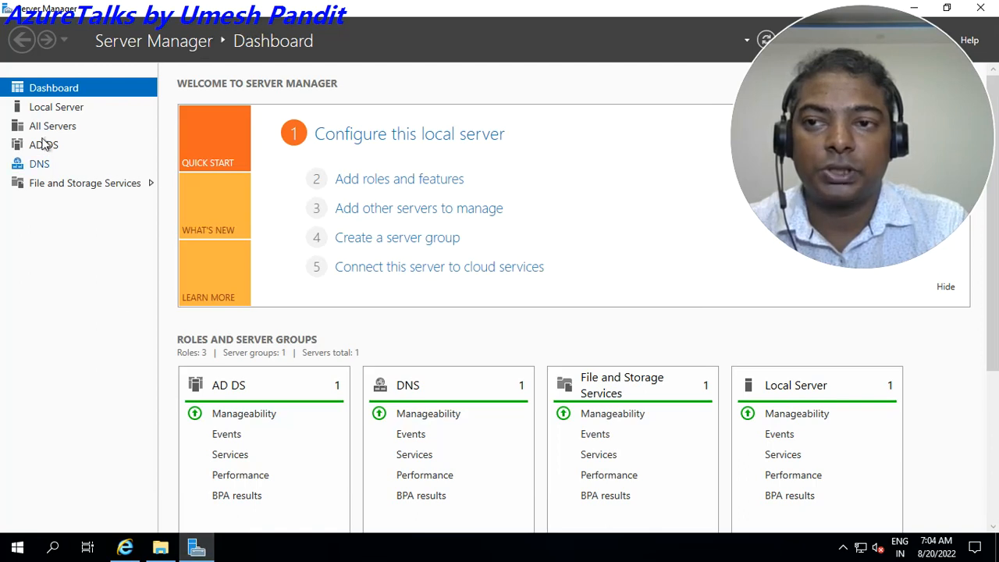
pyautogui.click(43, 106)
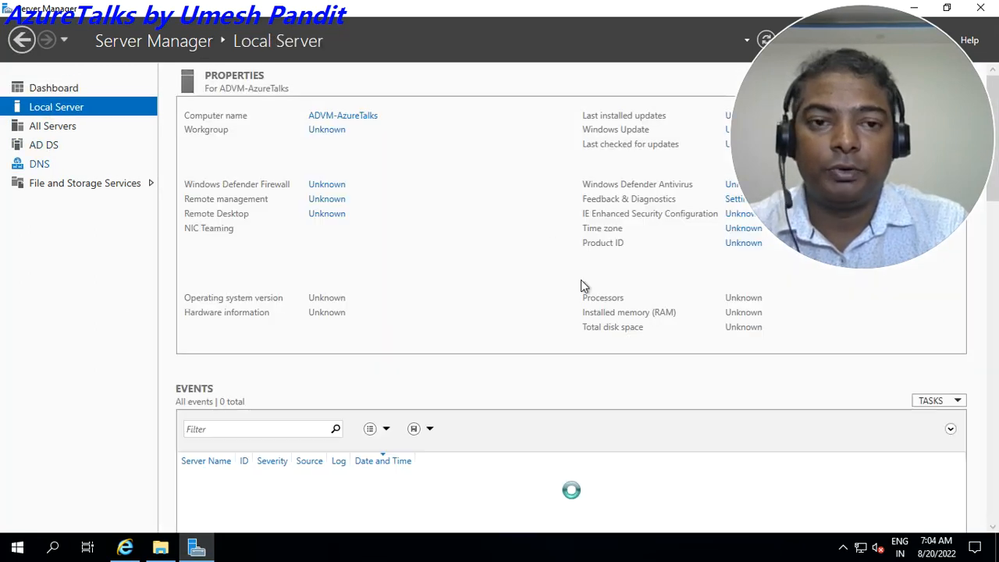
pyautogui.moveTo(837, 47); pyautogui.dragTo(832, 330)
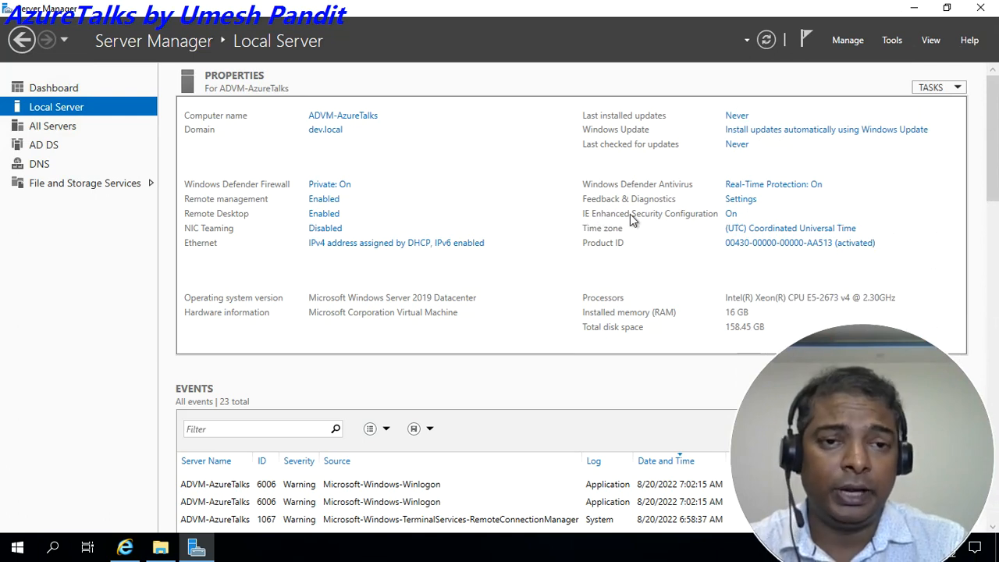
pyautogui.click(734, 214)
pyautogui.click(406, 253)
pyautogui.click(405, 340)
pyautogui.click(559, 416)
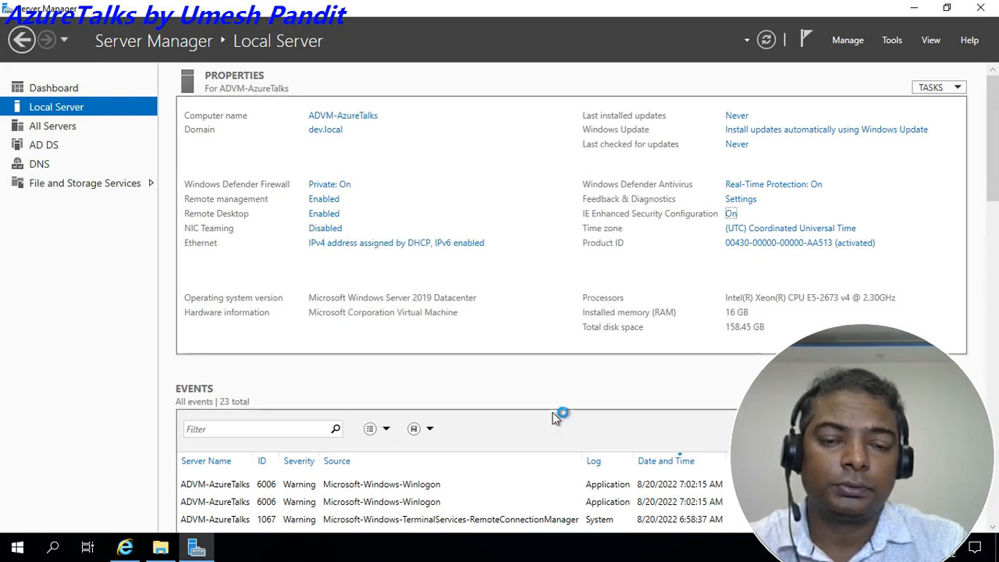
# Step: Close Server Manager and File Explorer to return to the Internet Explorer window
pyautogui.click(981, 10)
pyautogui.click(766, 76)
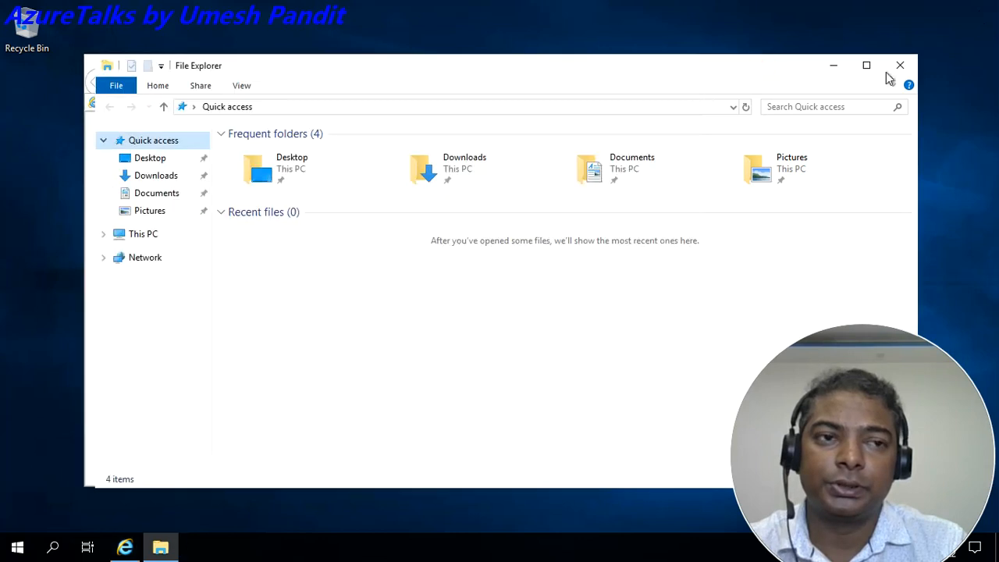
pyautogui.click(900, 64)
# Step: Browse to portal.azure.com in Internet Explorer
pyautogui.click(381, 83)
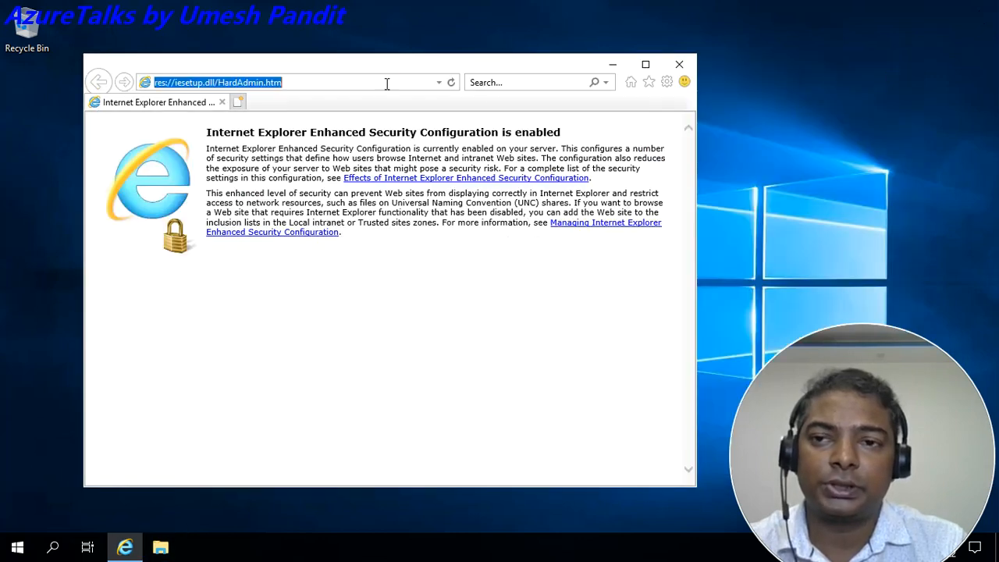
pyautogui.write('portal.azure.')
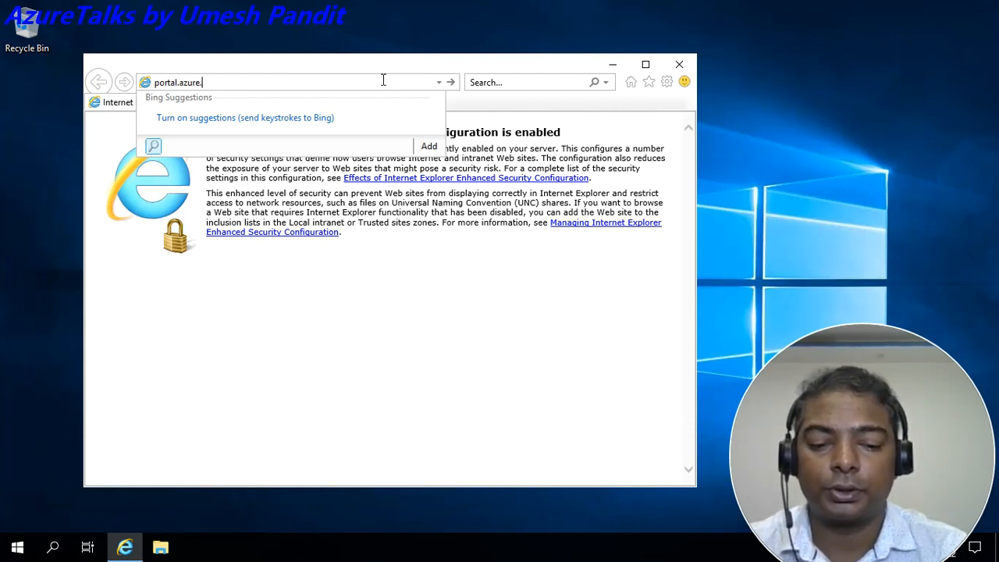
pyautogui.write('com')
pyautogui.press('Return')
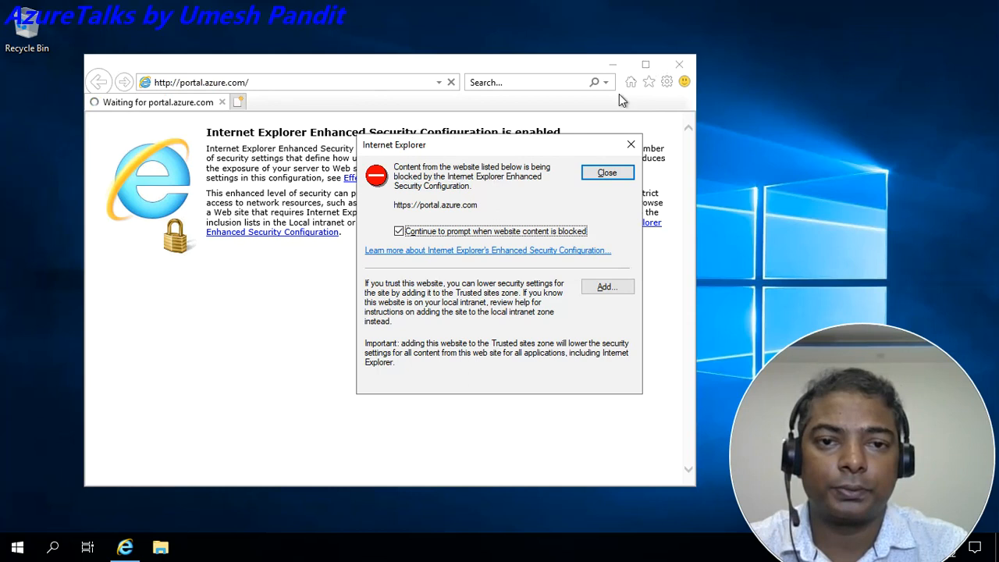
pyautogui.click(601, 287)
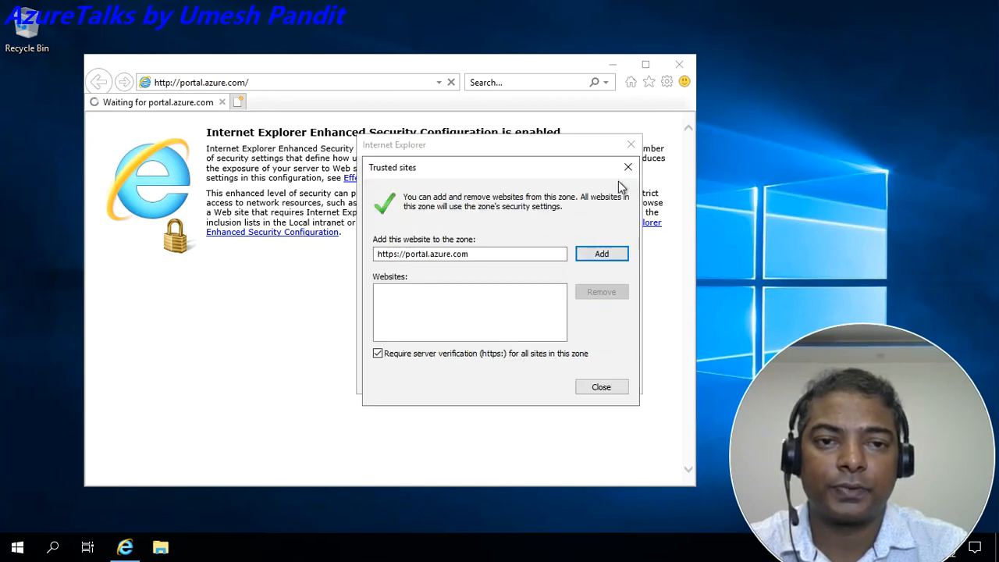
pyautogui.click(600, 252)
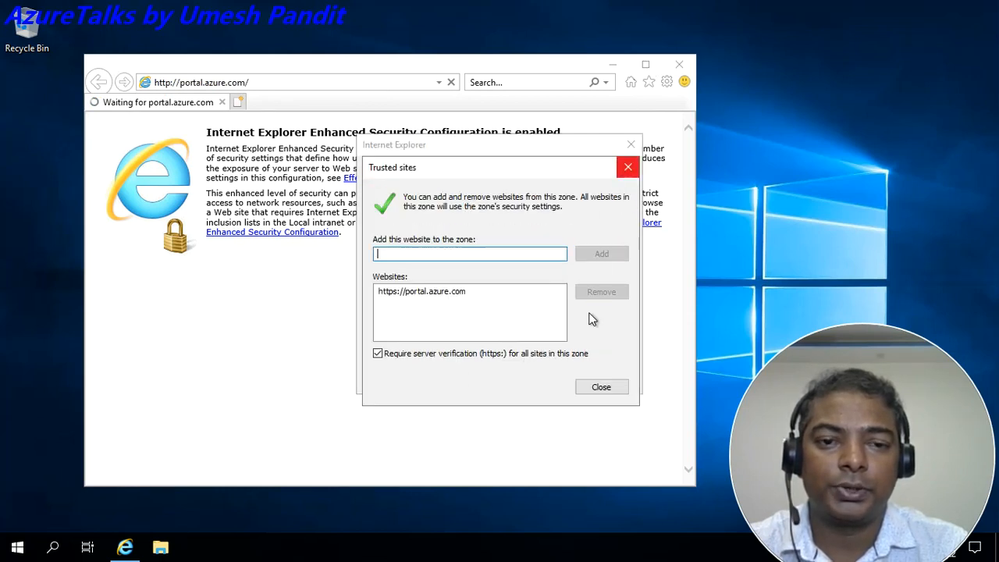
pyautogui.click(601, 387)
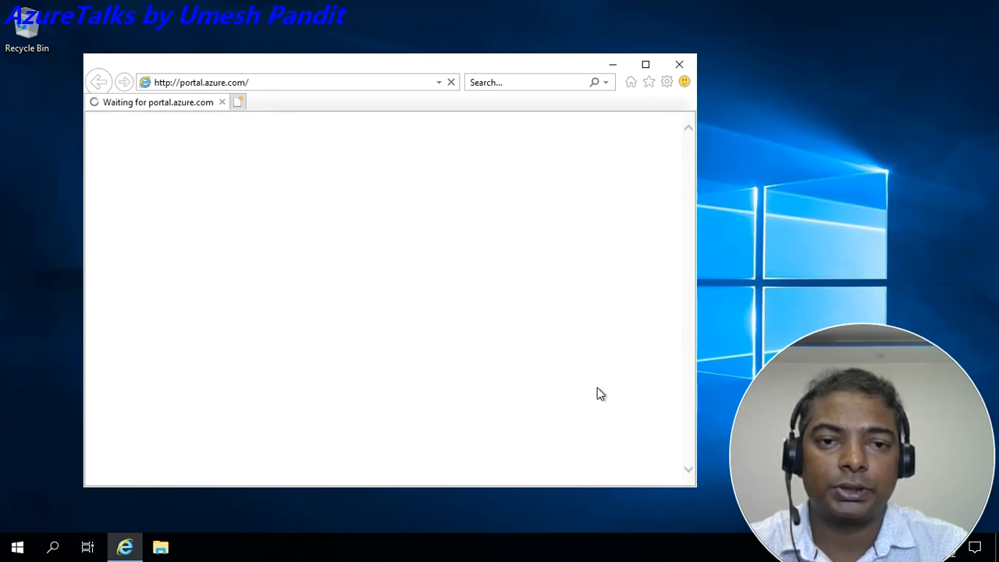
# Step: Maximize the browser, view the supported browsers, and try to download Microsoft Edge through the Get started with Microsoft Edge page
pyautogui.click(651, 64)
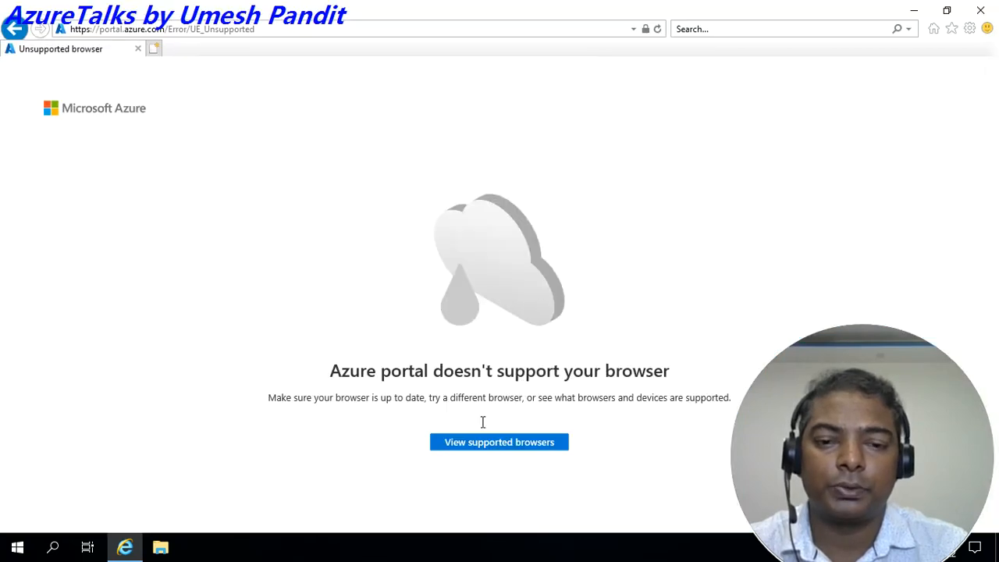
pyautogui.click(489, 444)
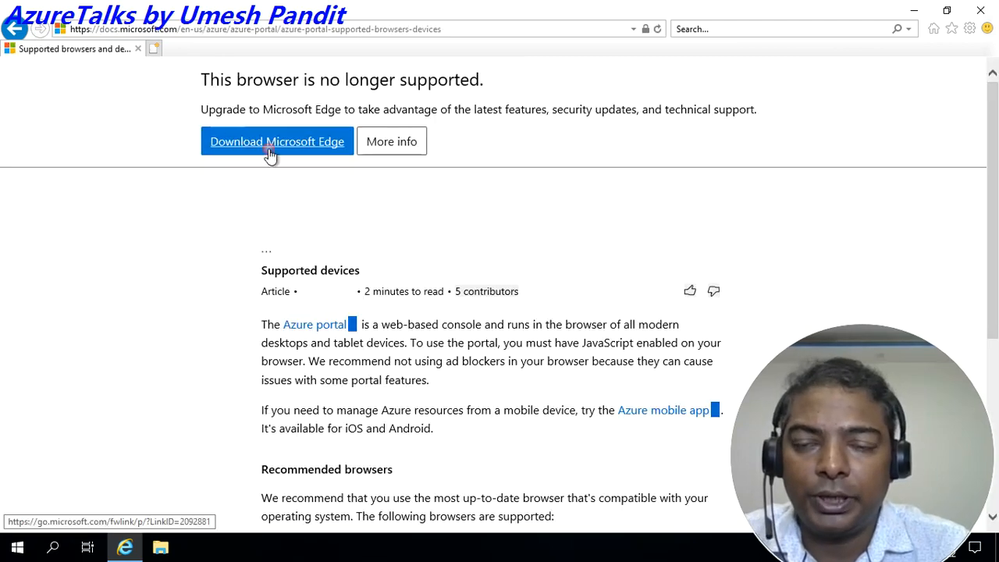
pyautogui.click(269, 155)
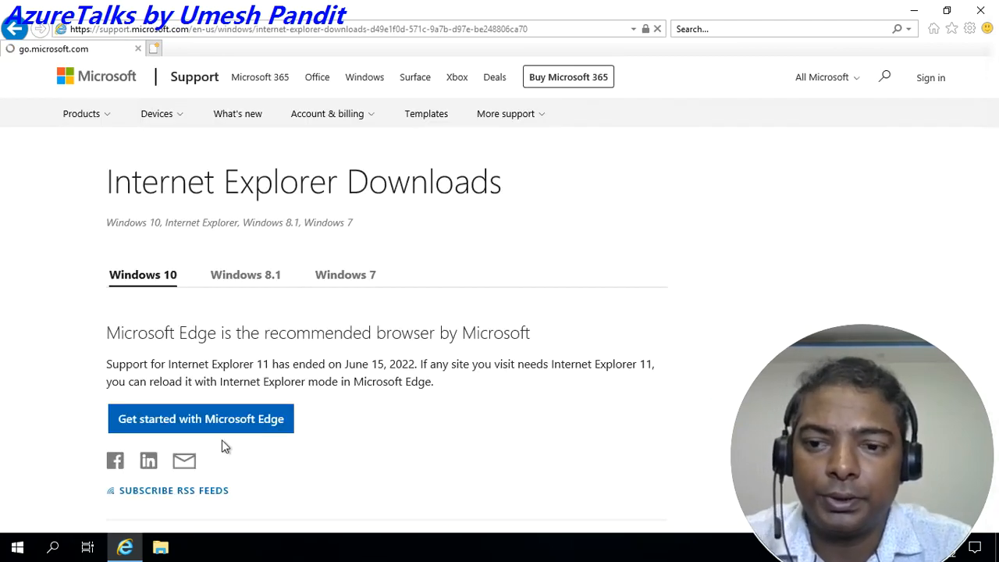
pyautogui.click(232, 422)
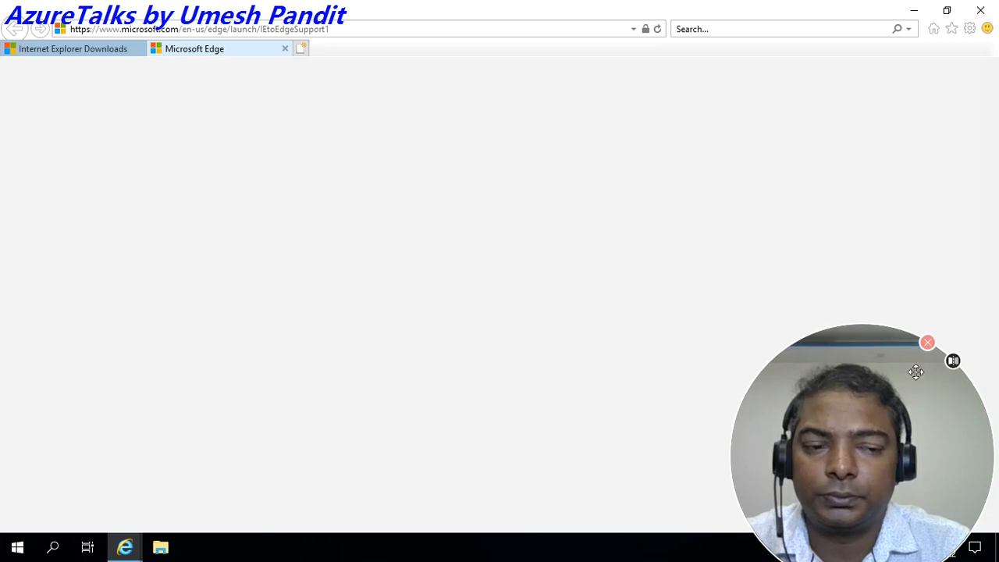
# Step: Check the Internet Explorer Downloads and Microsoft Edge pages for a way to download Edge
pyautogui.click(87, 50)
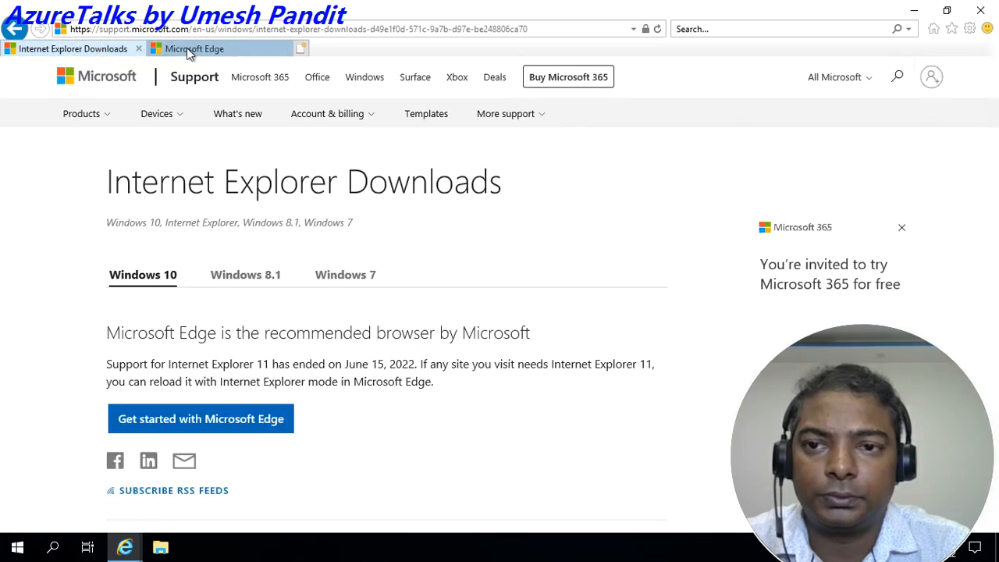
pyautogui.click(197, 49)
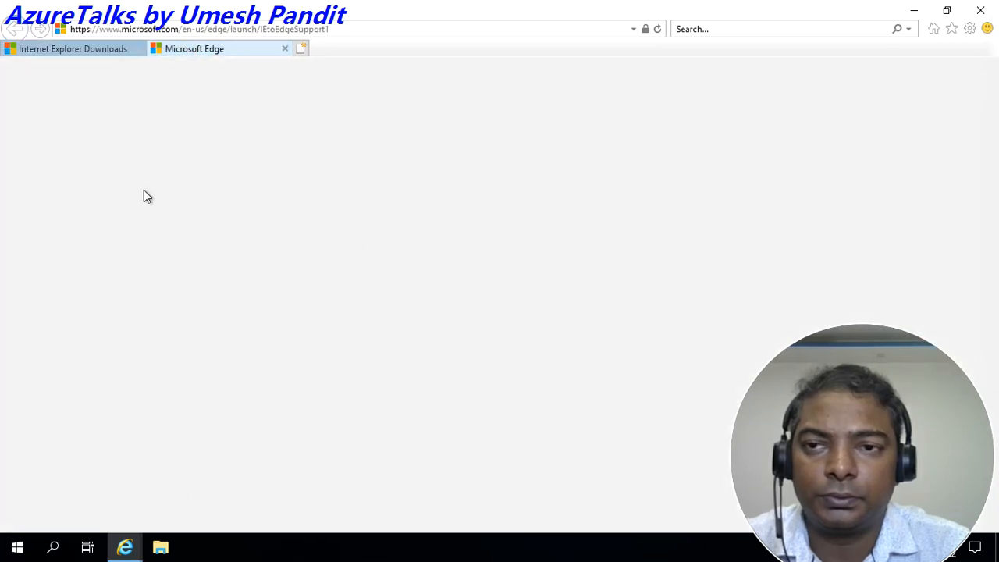
pyautogui.click(80, 48)
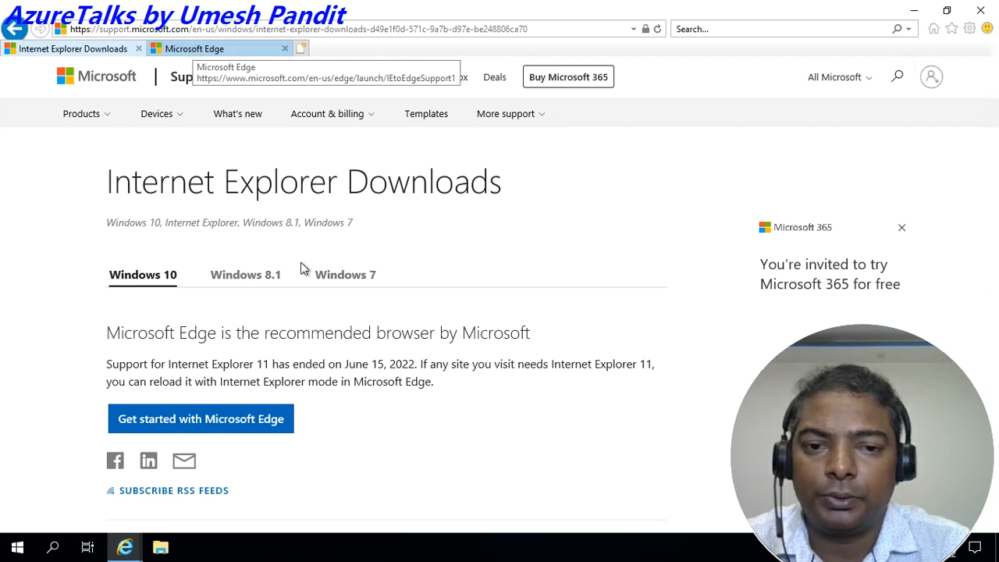
pyautogui.scroll(-5, 308, 280)
pyautogui.scroll(-1, 306, 279)
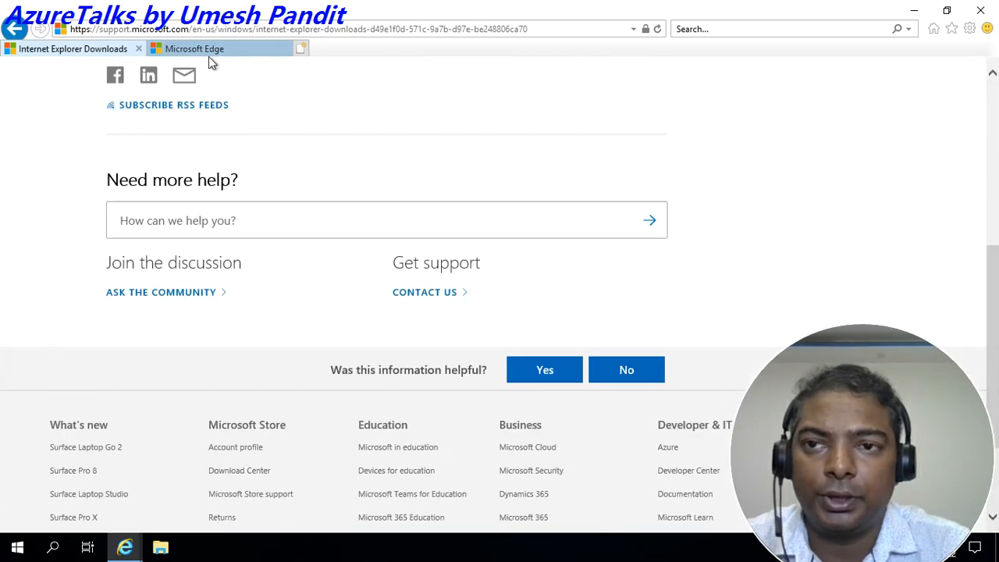
pyautogui.click(210, 51)
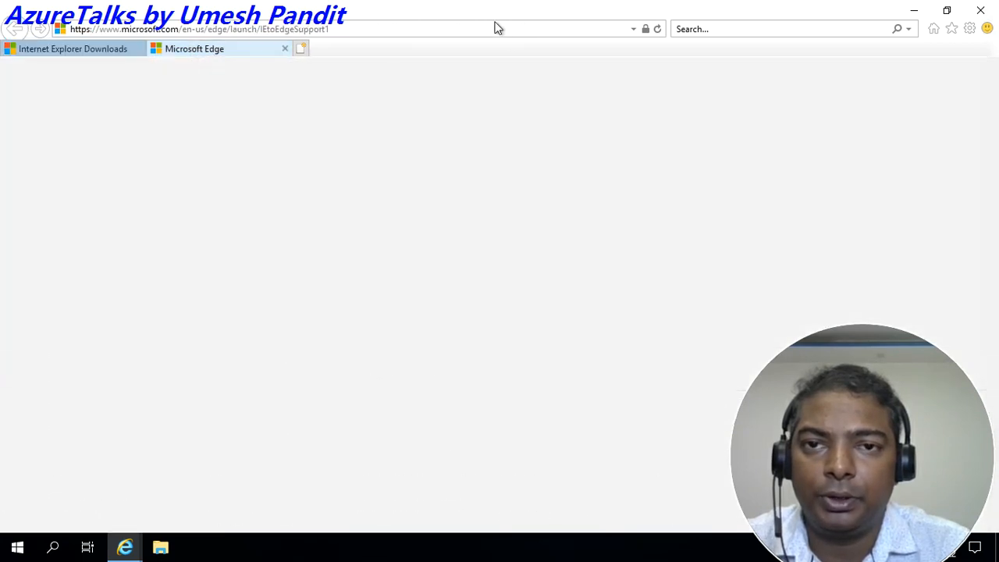
# Step: Load google.com in place of the blank Microsoft Edge page and close the Internet Explorer Downloads page
pyautogui.click(404, 29)
pyautogui.write('go')
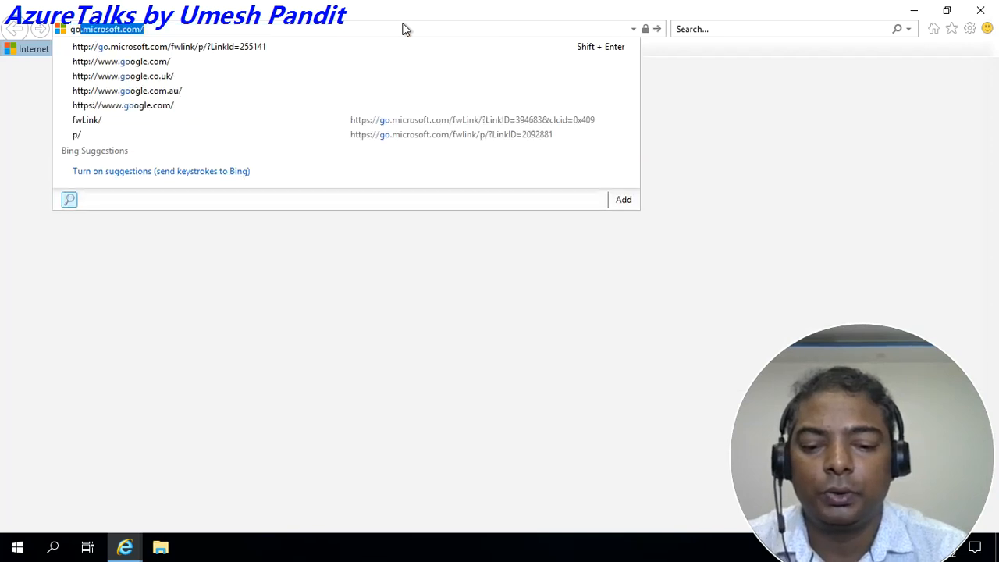
pyautogui.write('ogle')
pyautogui.press('Down')
pyautogui.press('Return')
pyautogui.click(117, 52)
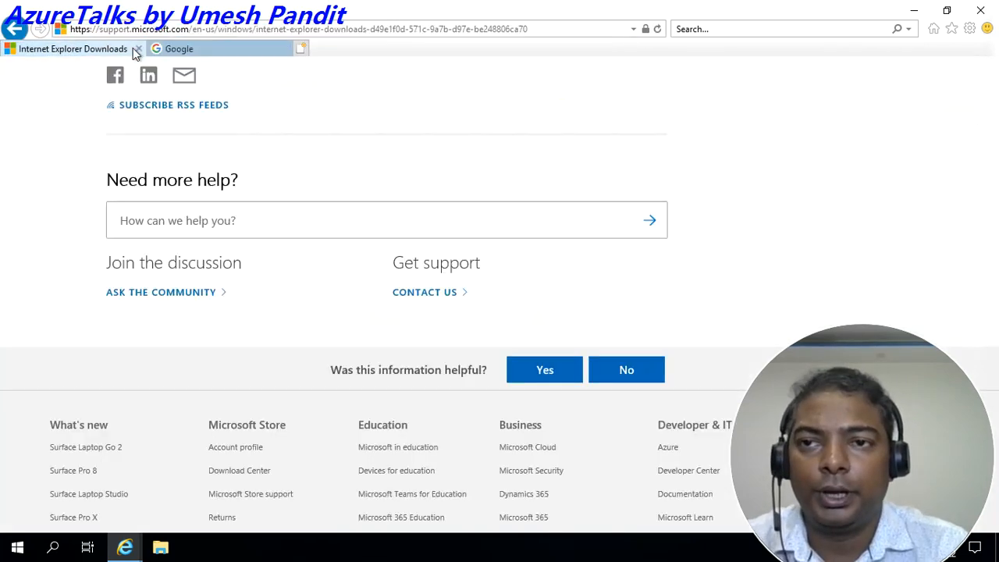
pyautogui.click(139, 49)
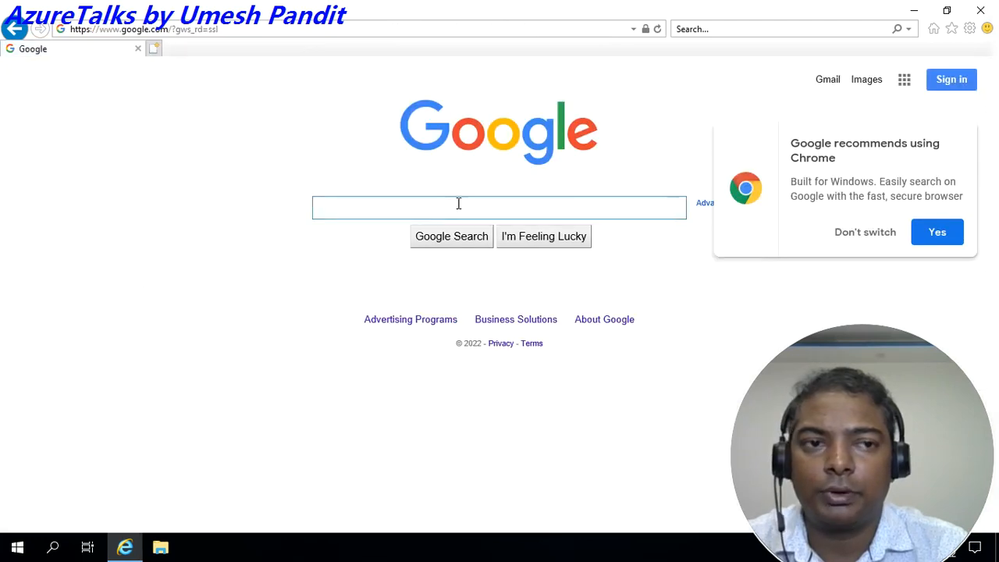
# Step: Accept Google's Chrome recommendation, download Chrome, close the Google search page, and run ChromeSetup.exe to start the installation
pyautogui.click(937, 233)
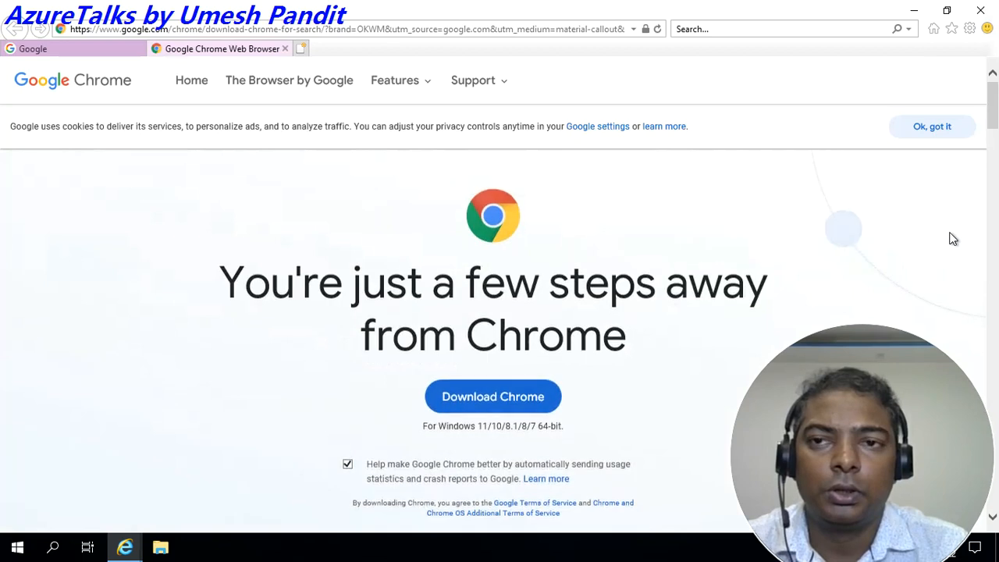
pyautogui.click(487, 396)
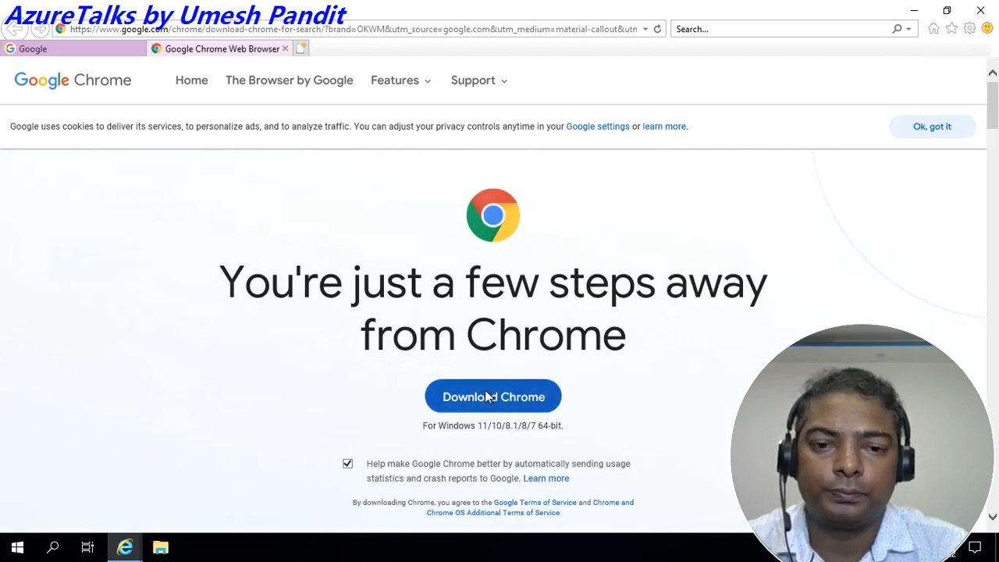
pyautogui.click(129, 51)
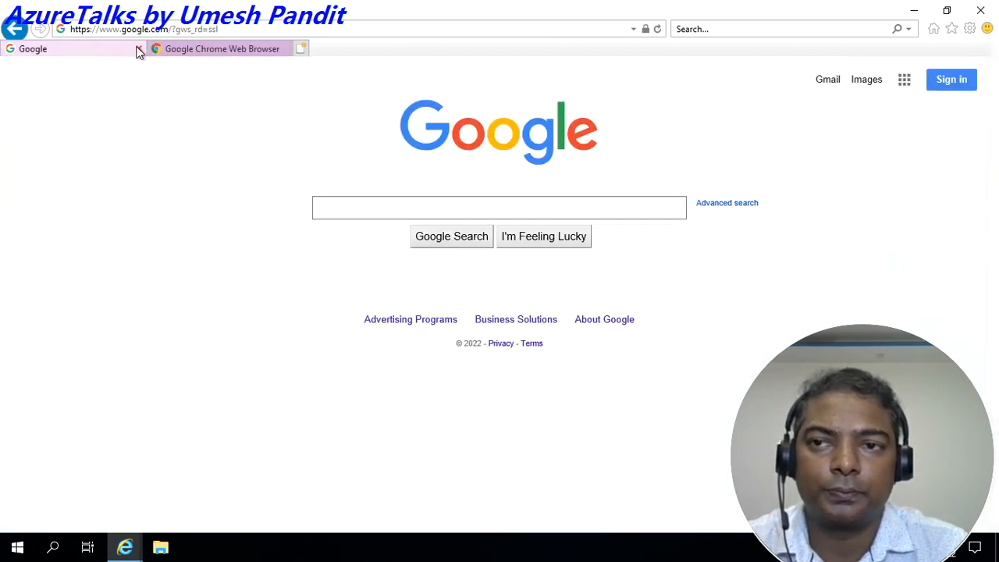
pyautogui.click(139, 50)
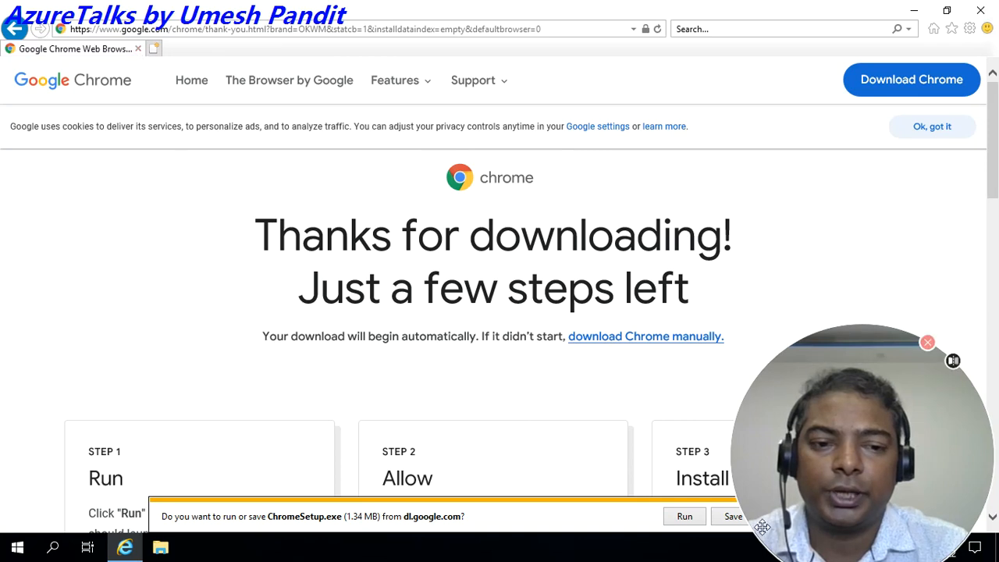
pyautogui.click(690, 518)
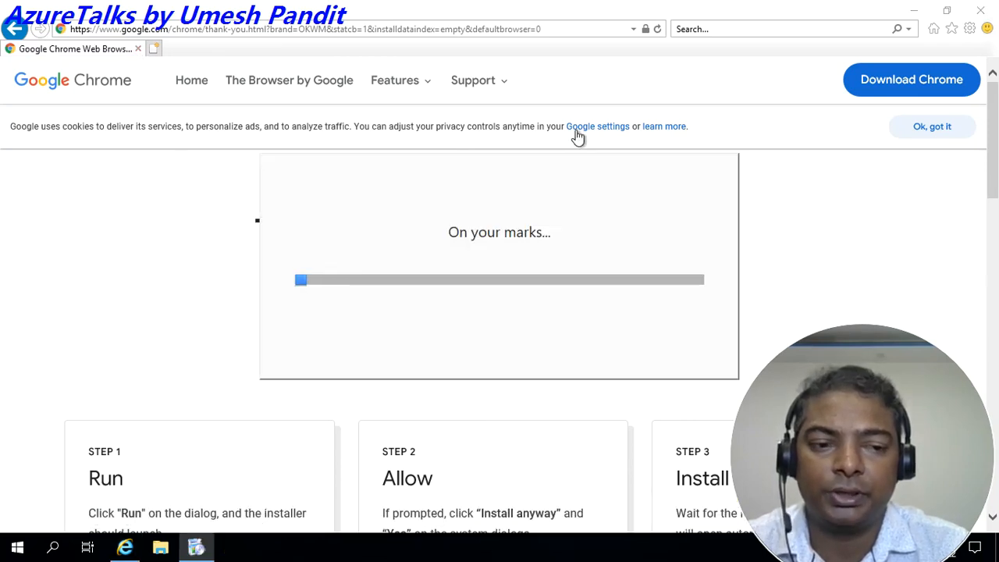
pyautogui.moveTo(853, 346); pyautogui.dragTo(857, 202)
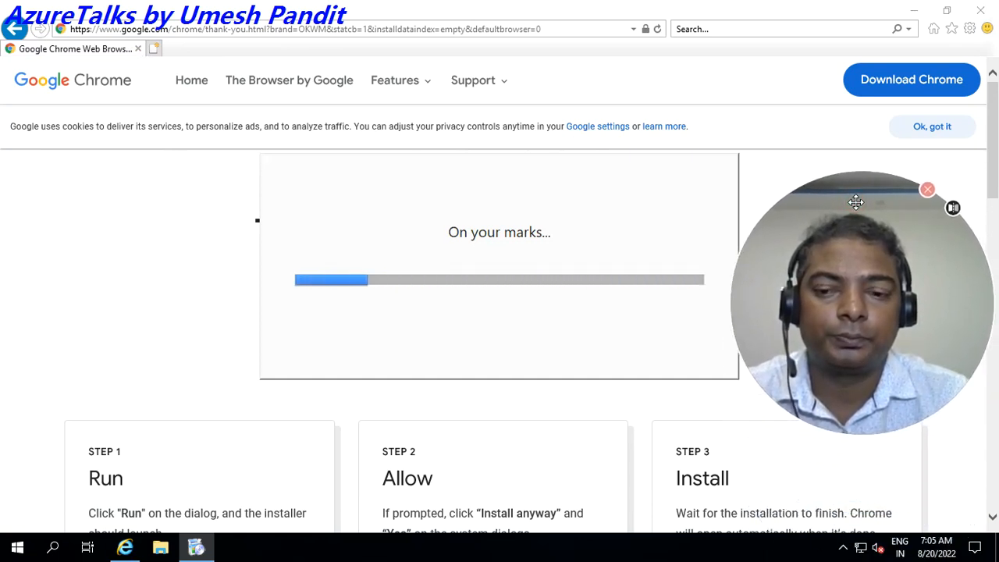
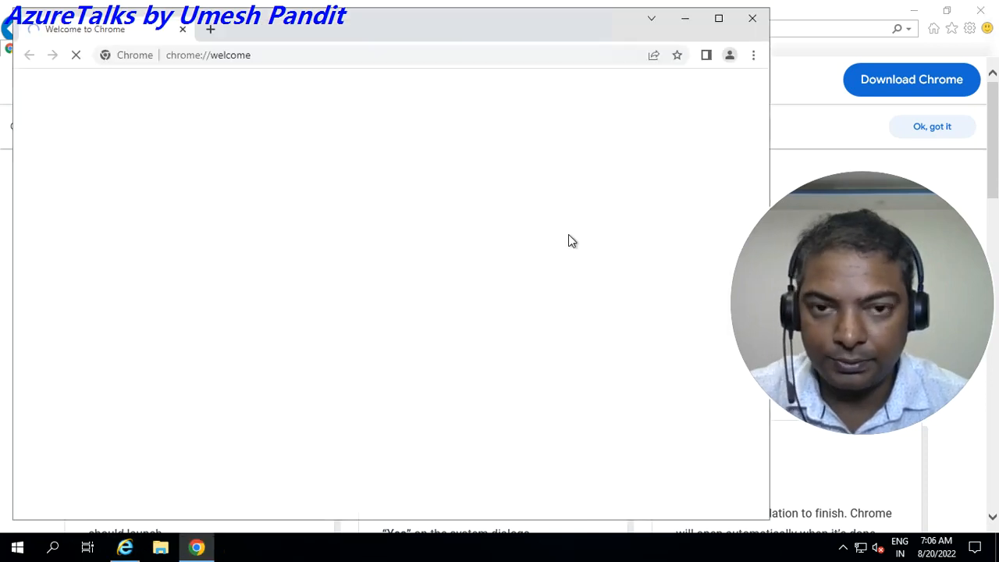
# Step: Close Internet Explorer, maximize the Chrome window, and load portal.azure.com
pyautogui.click(981, 12)
pyautogui.doubleClick(538, 19)
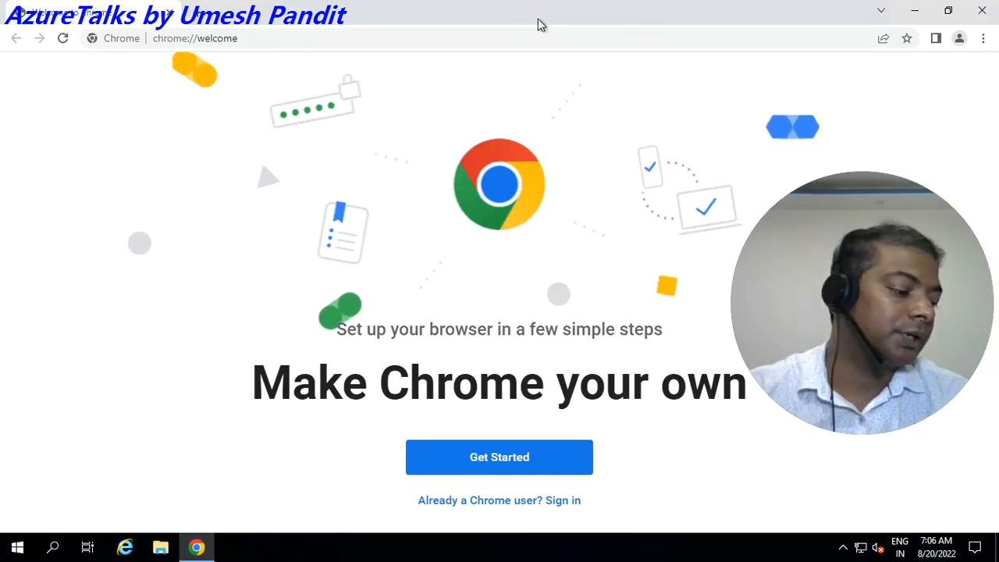
pyautogui.click(428, 36)
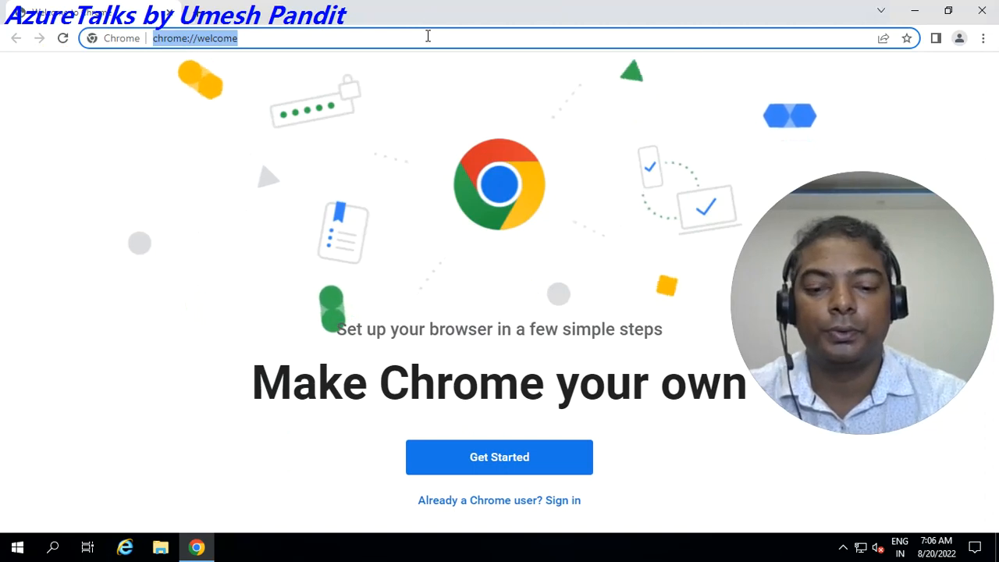
pyautogui.write('porta')
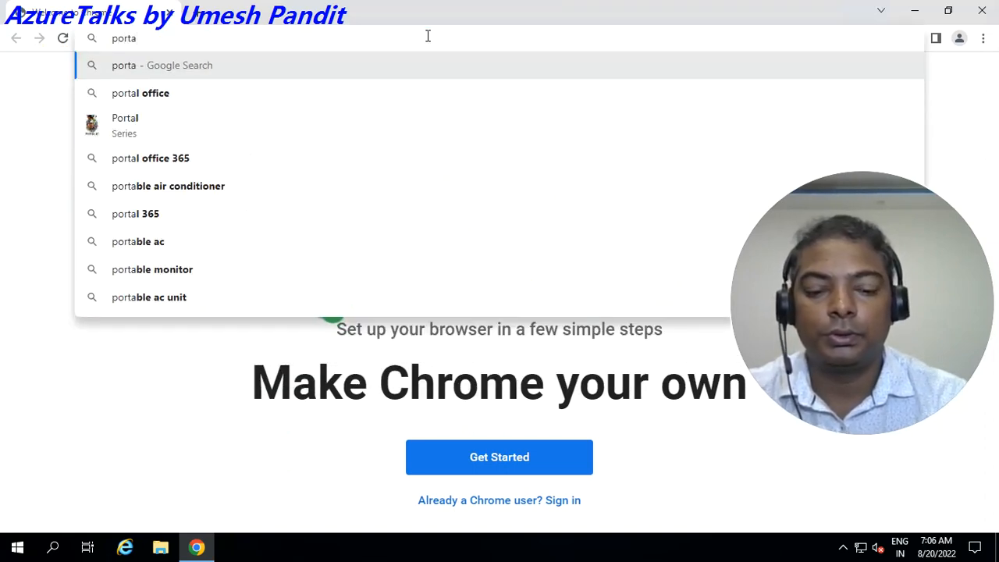
pyautogui.write('l.azure')
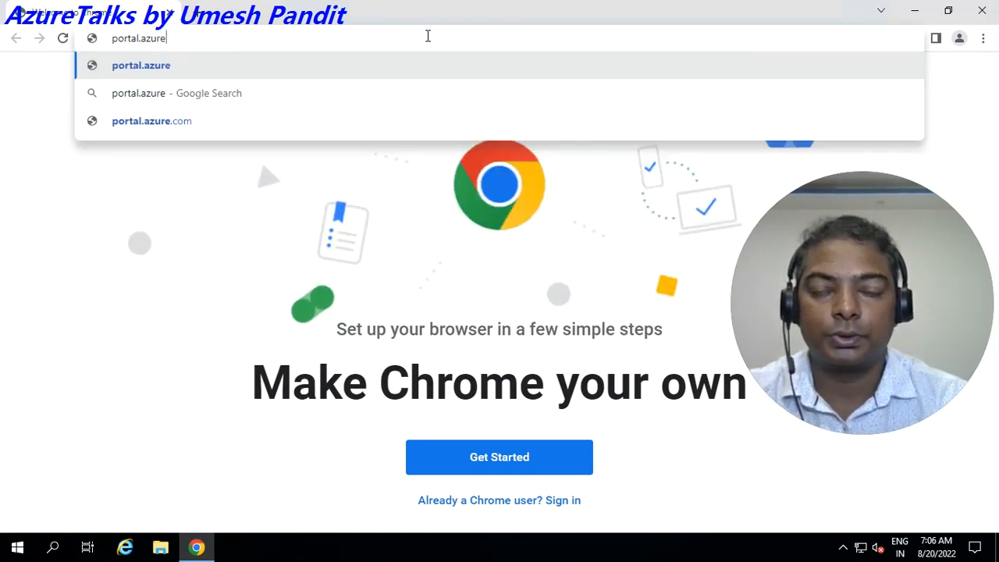
pyautogui.write('.com')
pyautogui.press('Return')
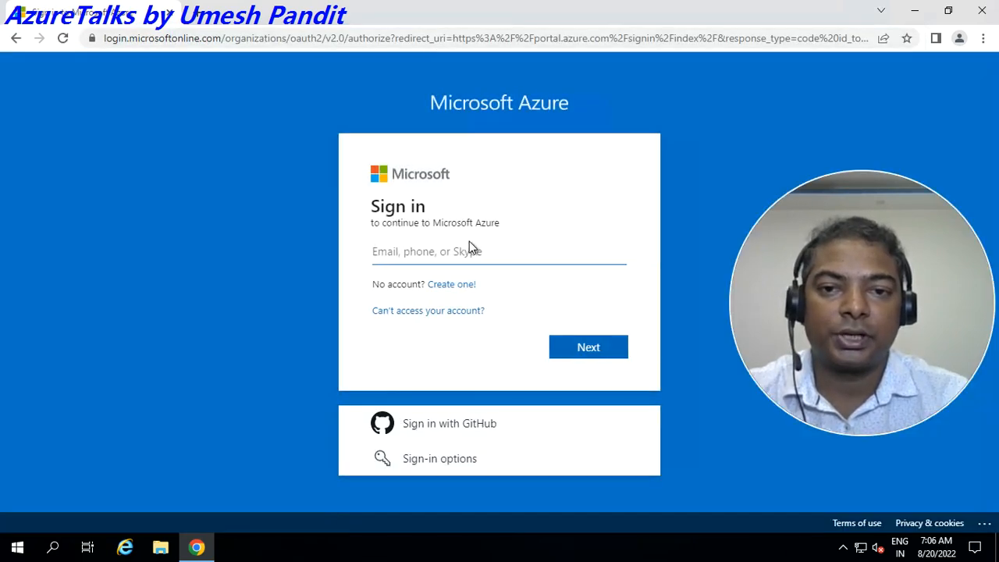
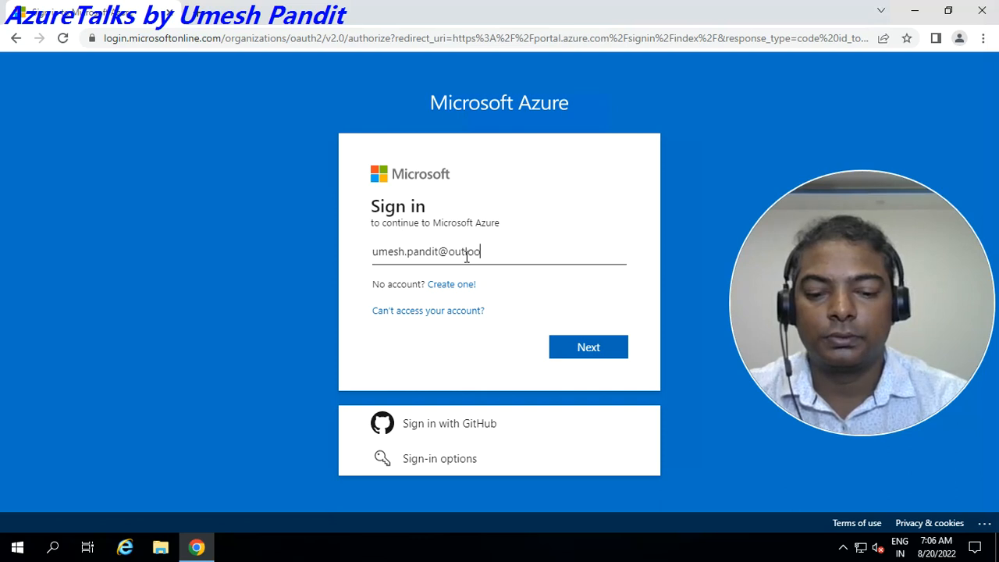
# Step: Enter the Microsoft account e-mail and account password and try to sign in to Azure
pyautogui.press('Return')
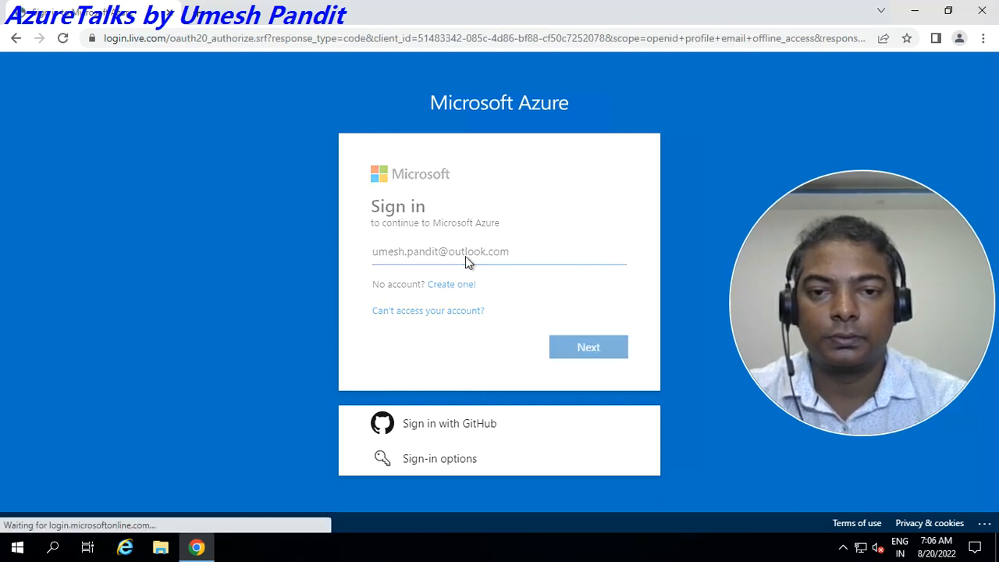
pyautogui.write('••')
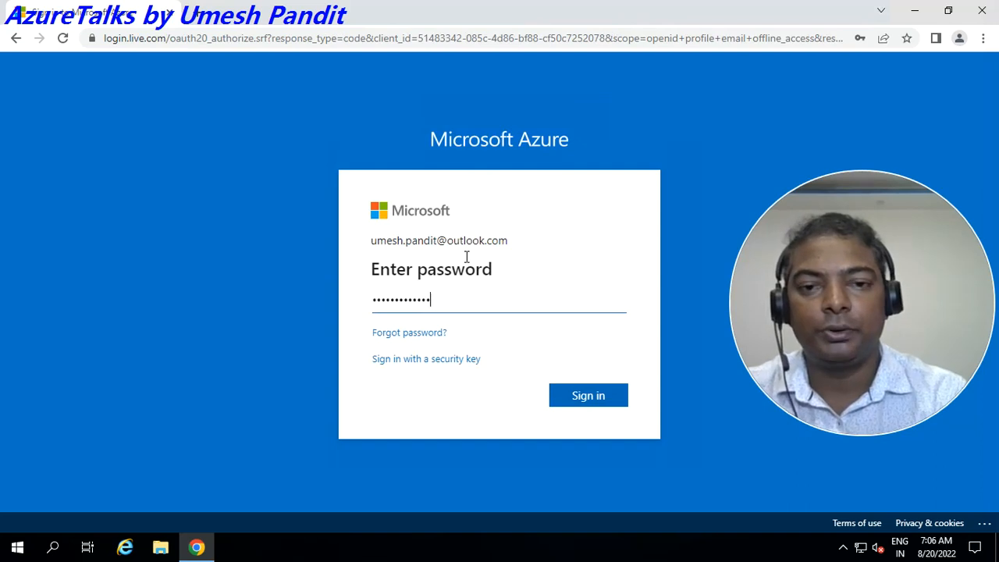
pyautogui.press('Return')
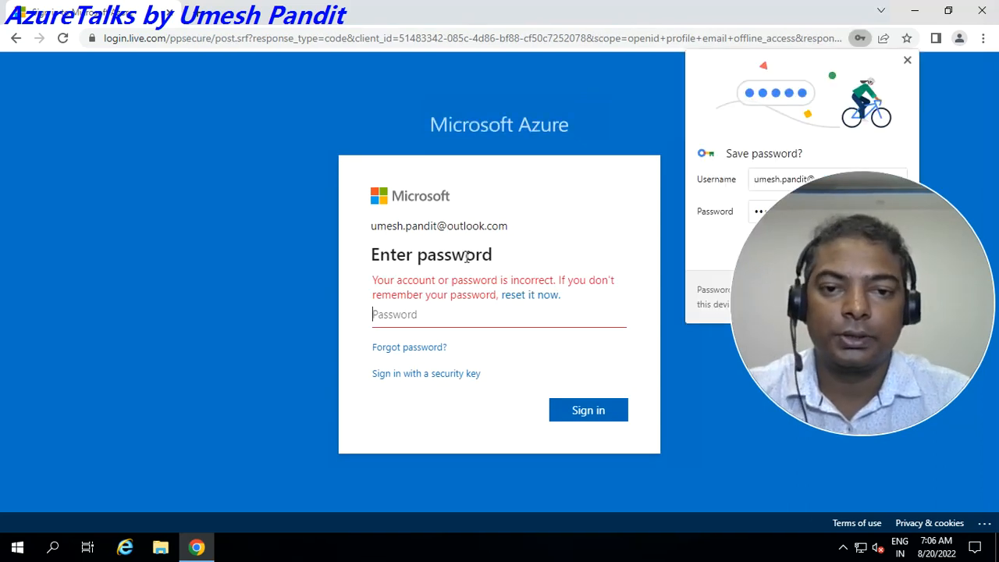
# Step: Re-enter the account password, sign in, and save the credentials in the browser
pyautogui.write('••••••••••••')
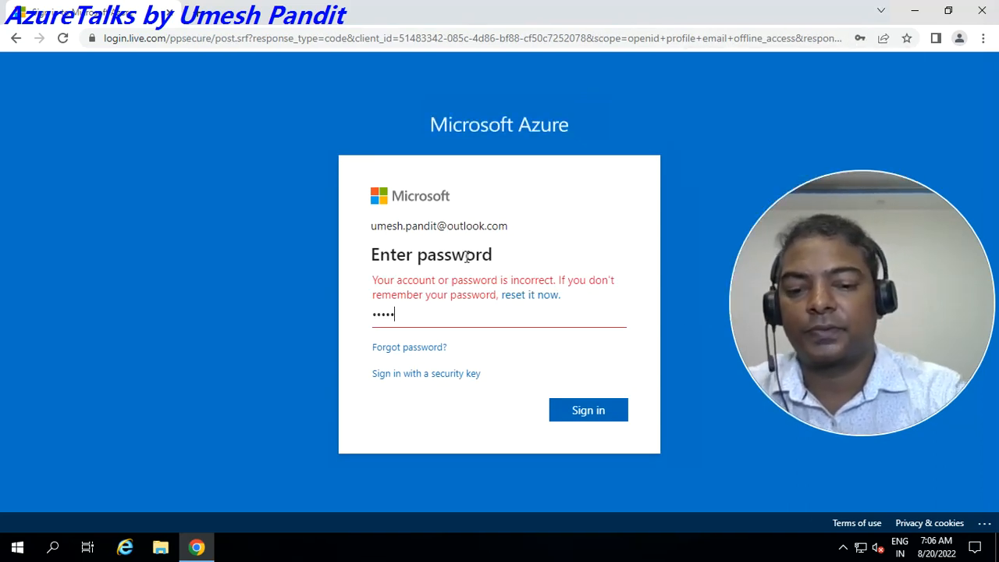
pyautogui.write('••')
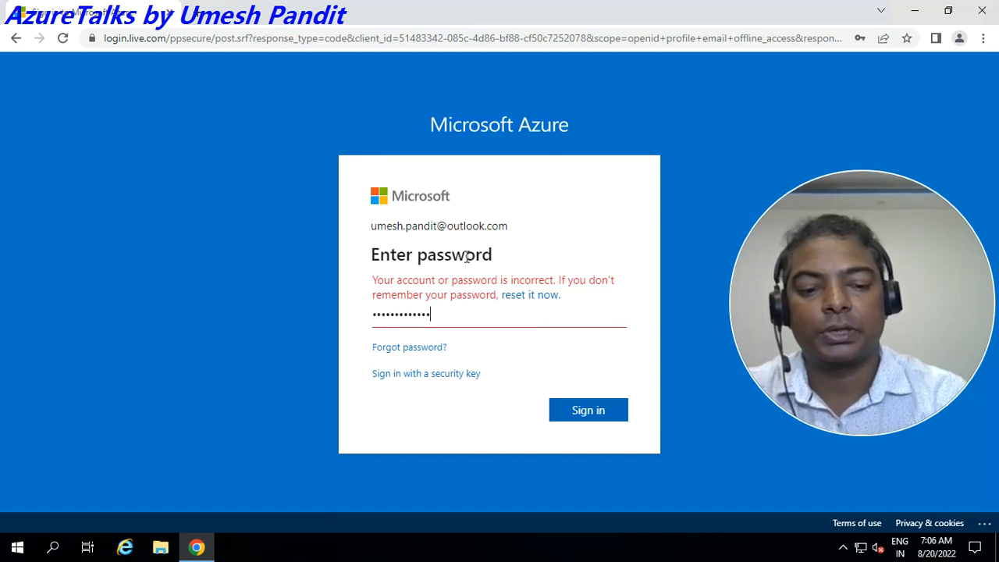
pyautogui.press('Return')
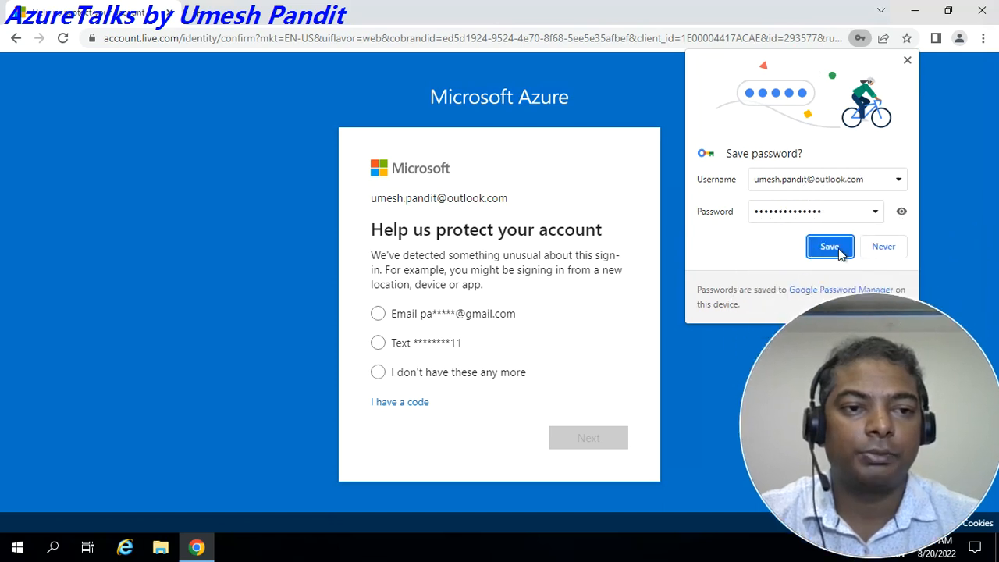
pyautogui.click(837, 248)
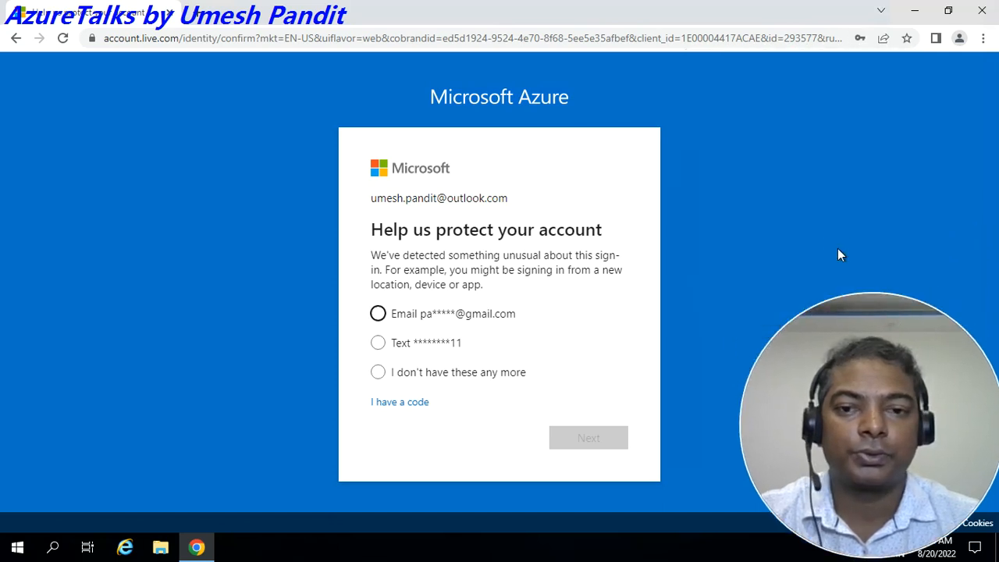
# Step: Choose verification by text message, enter the last four digits of the phone number, and request the security code
pyautogui.click(377, 344)
pyautogui.click(431, 416)
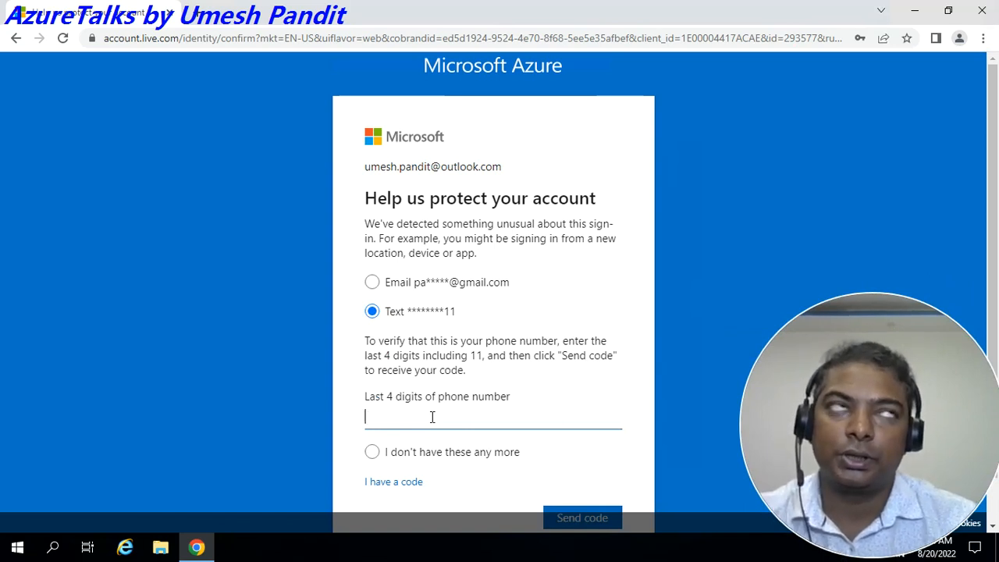
pyautogui.write('0111')
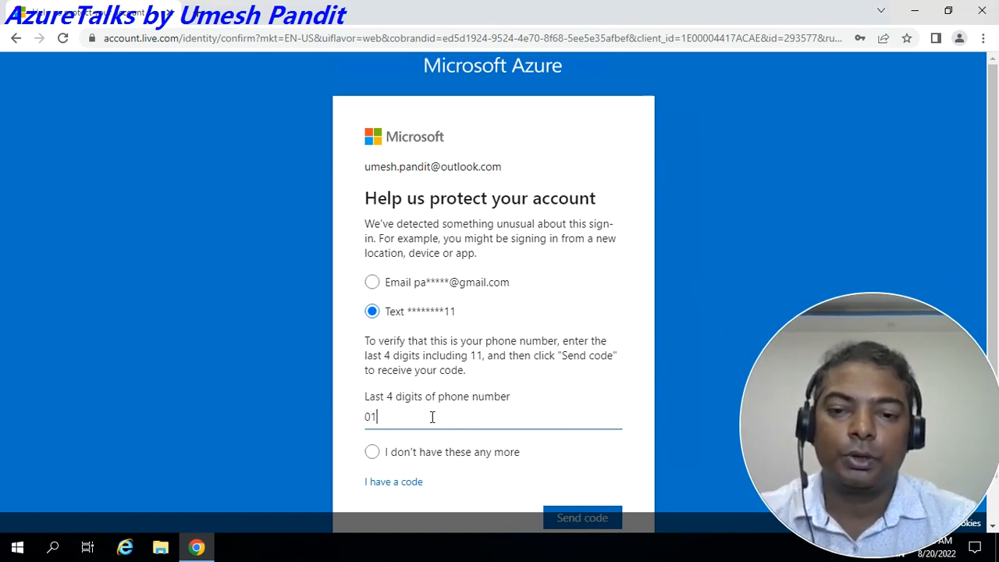
pyautogui.click(583, 523)
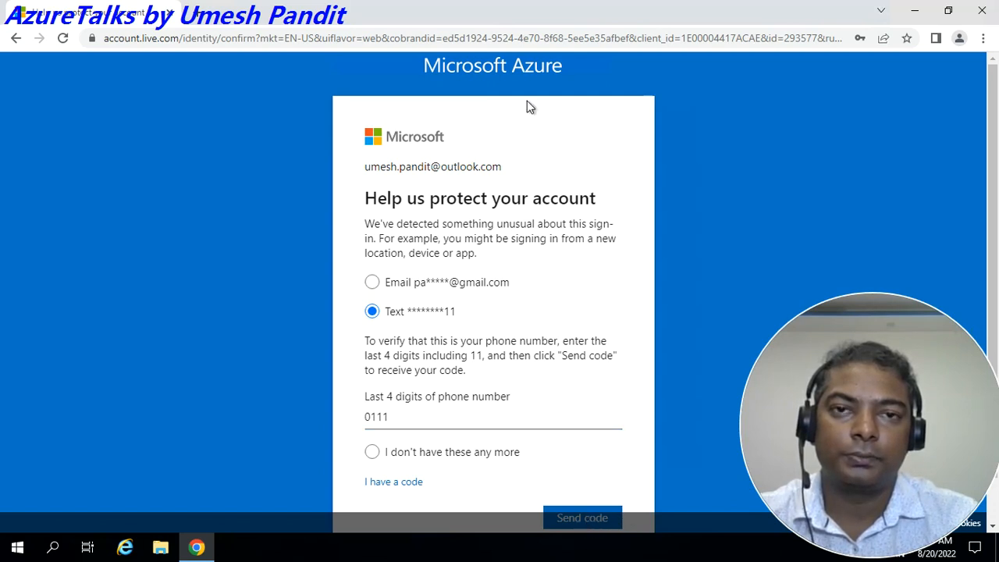
pyautogui.scroll(-1, 556, 226)
pyautogui.hotkey('ctrl', '-')
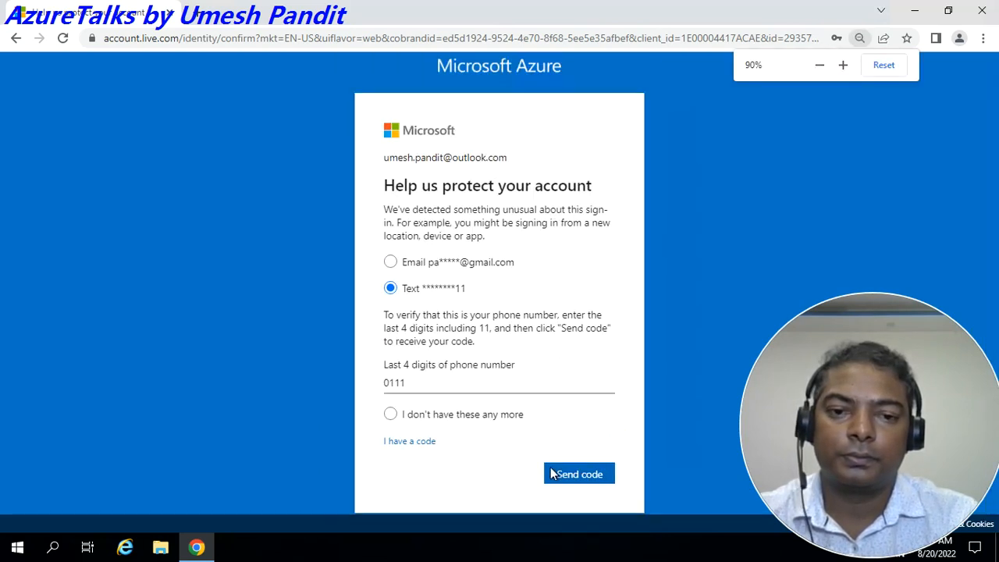
pyautogui.click(559, 478)
# Step: Enter the received security code and try to submit it
pyautogui.click(442, 334)
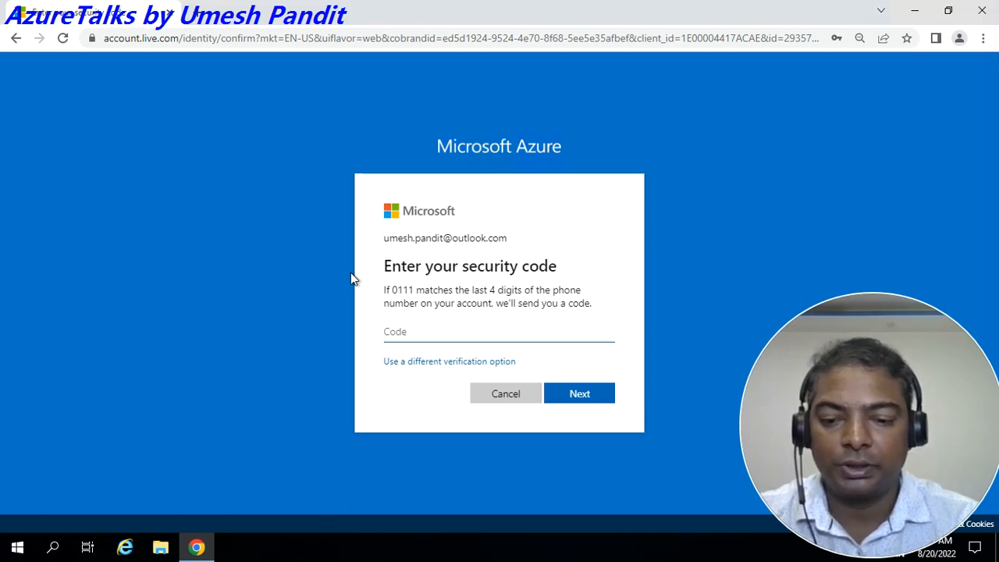
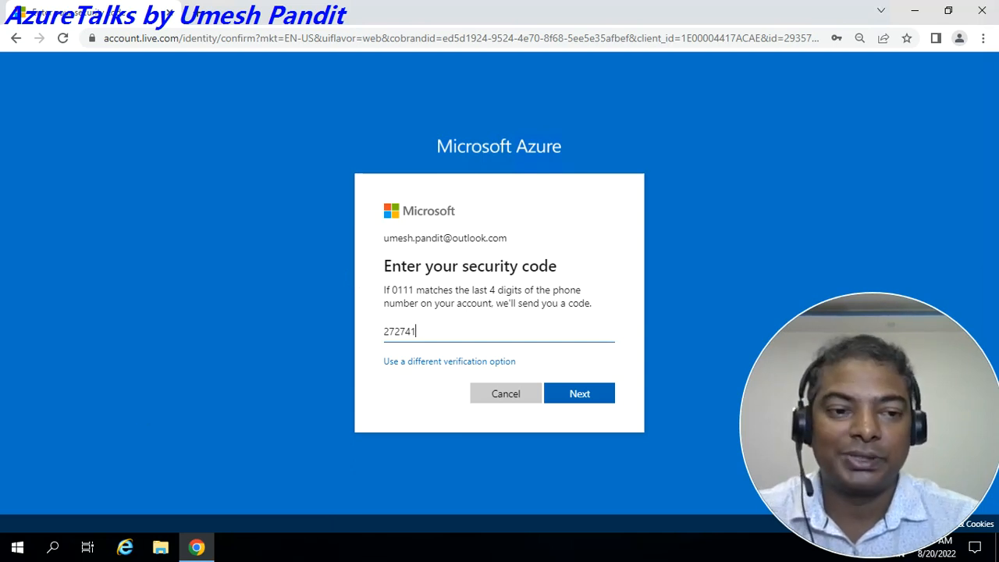
pyautogui.click(578, 400)
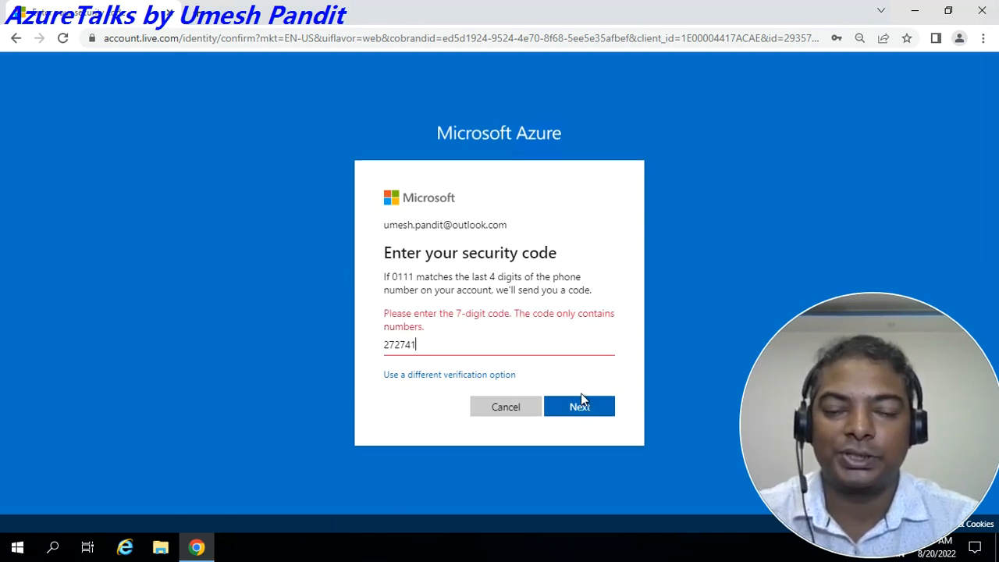
# Step: Correct the security code to seven digits, submit it, and complete the Azure portal sign-in
pyautogui.moveTo(417, 347); pyautogui.dragTo(357, 357)
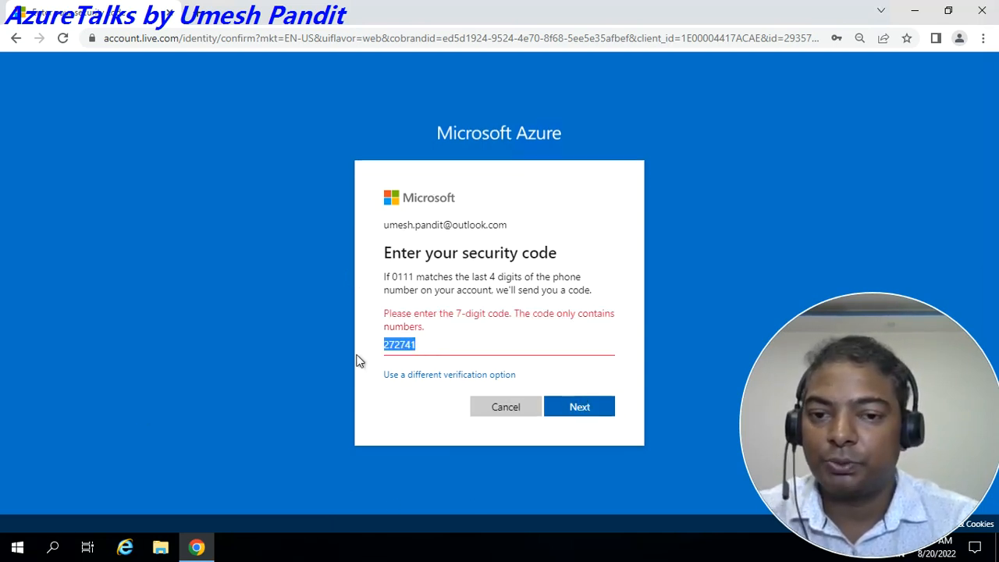
pyautogui.click(423, 348)
pyautogui.click(405, 344)
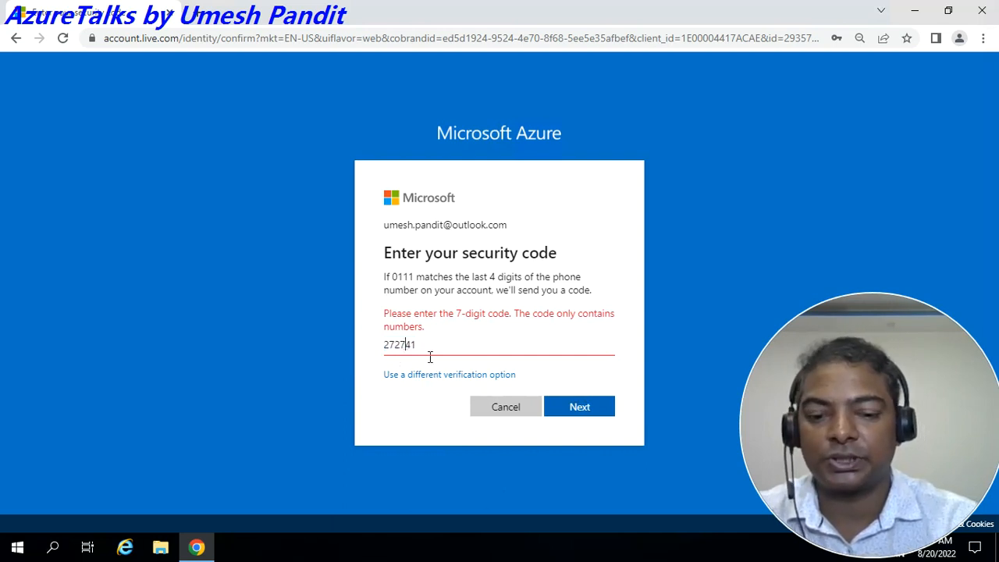
pyautogui.click(582, 404)
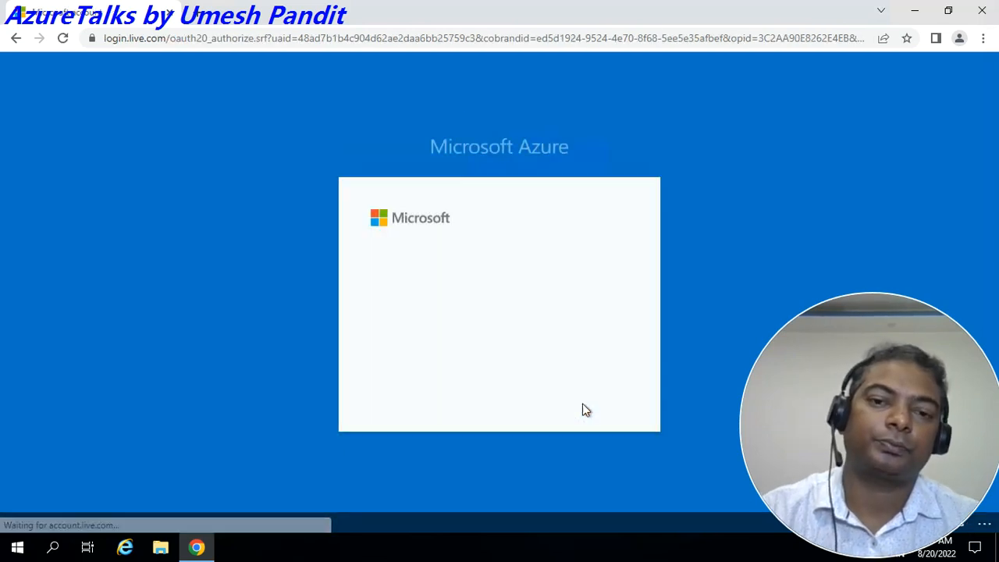
pyautogui.click(587, 389)
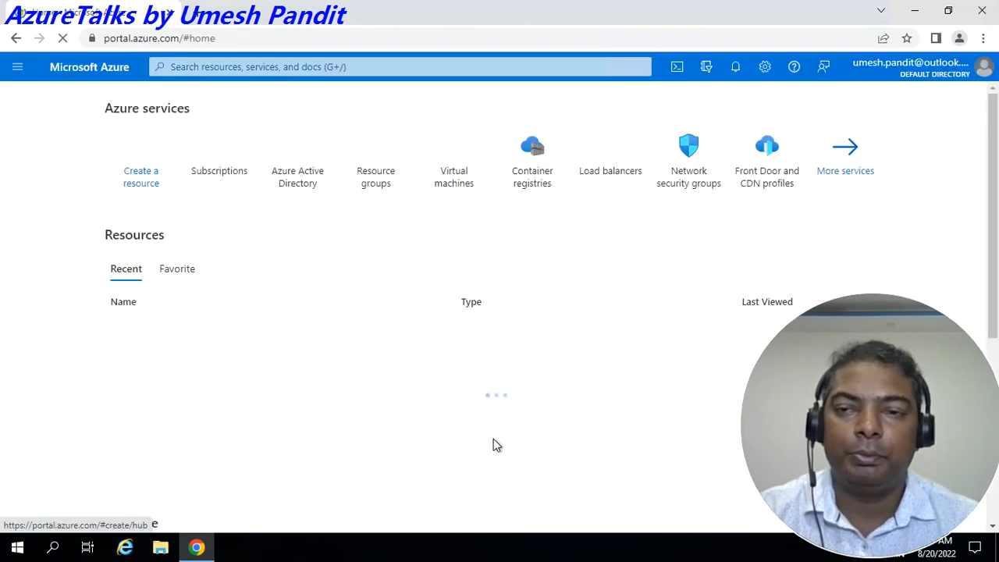
# Step: Open Azure Active Directory and go to Azure AD Connect from the directory overview's My feed section
pyautogui.click(293, 164)
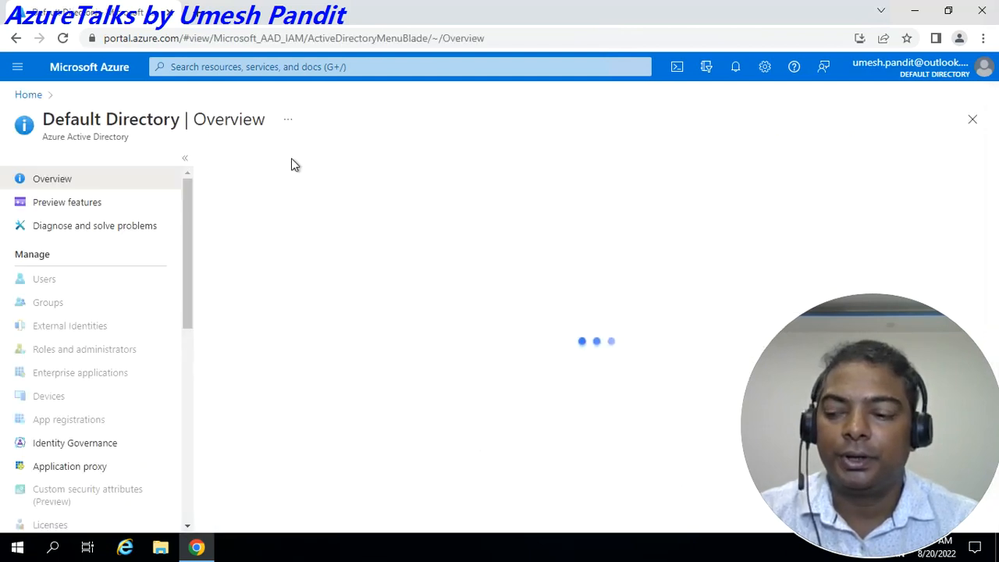
pyautogui.moveTo(825, 415); pyautogui.dragTo(827, 114)
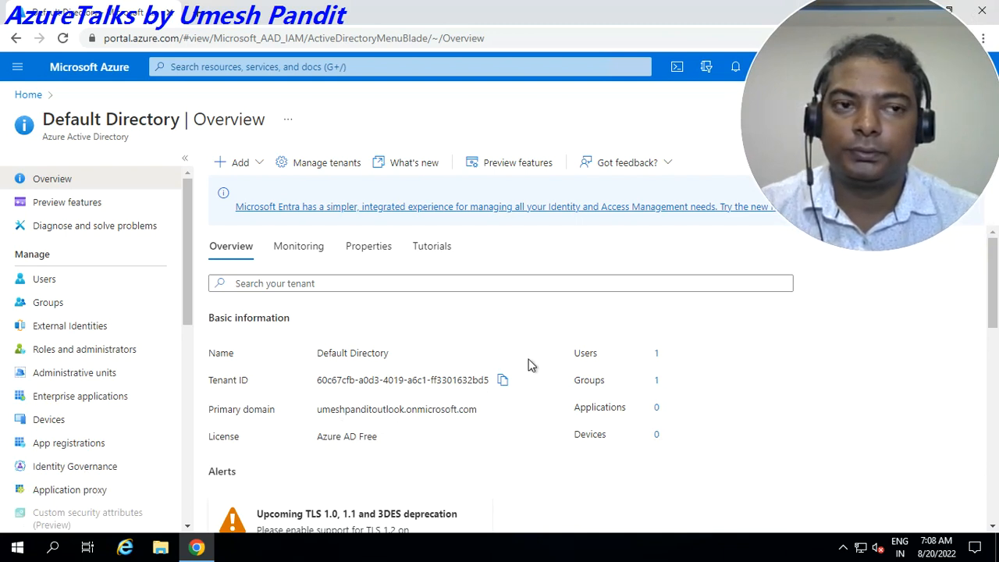
pyautogui.scroll(-3, 800, 359)
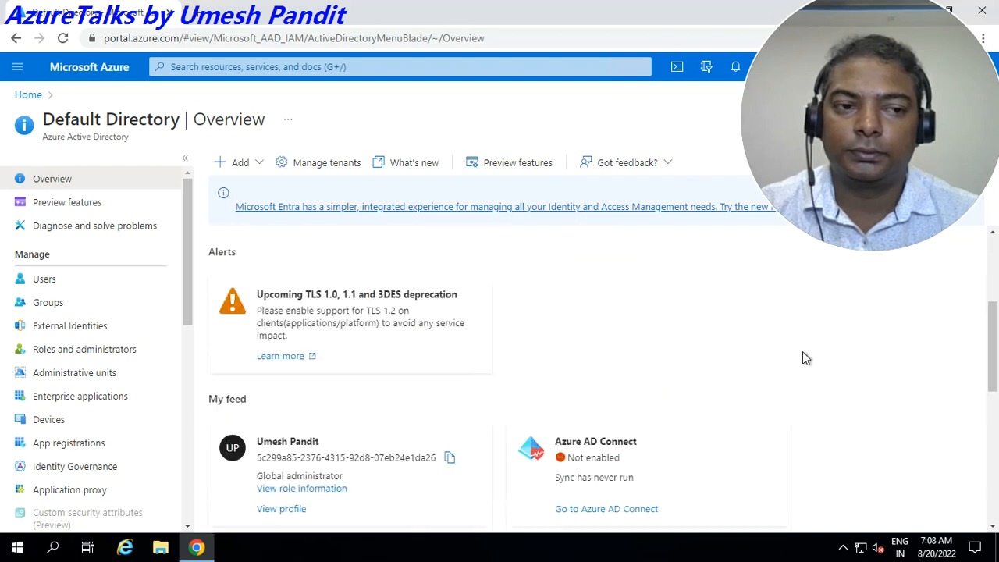
pyautogui.scroll(-1, 800, 359)
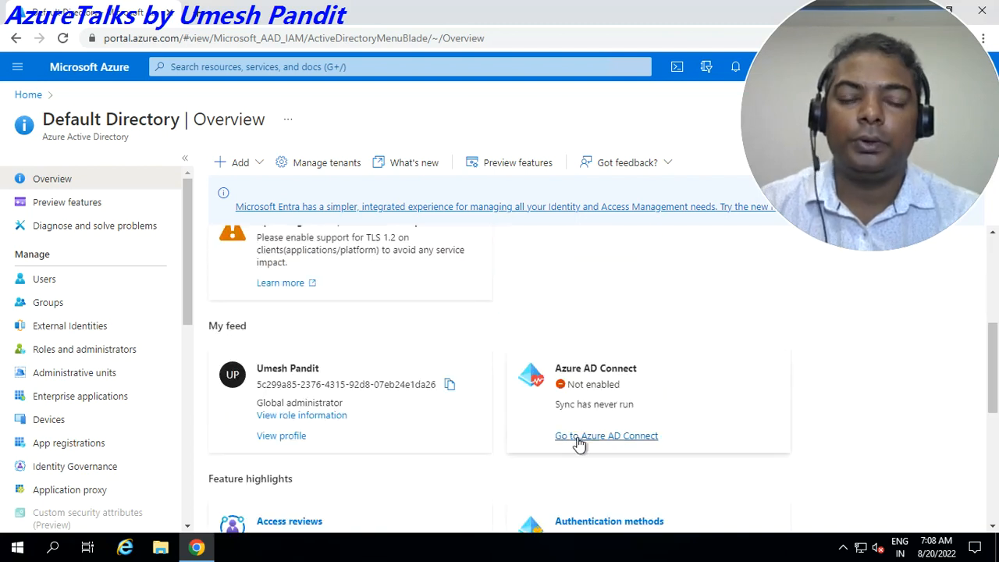
pyautogui.click(579, 437)
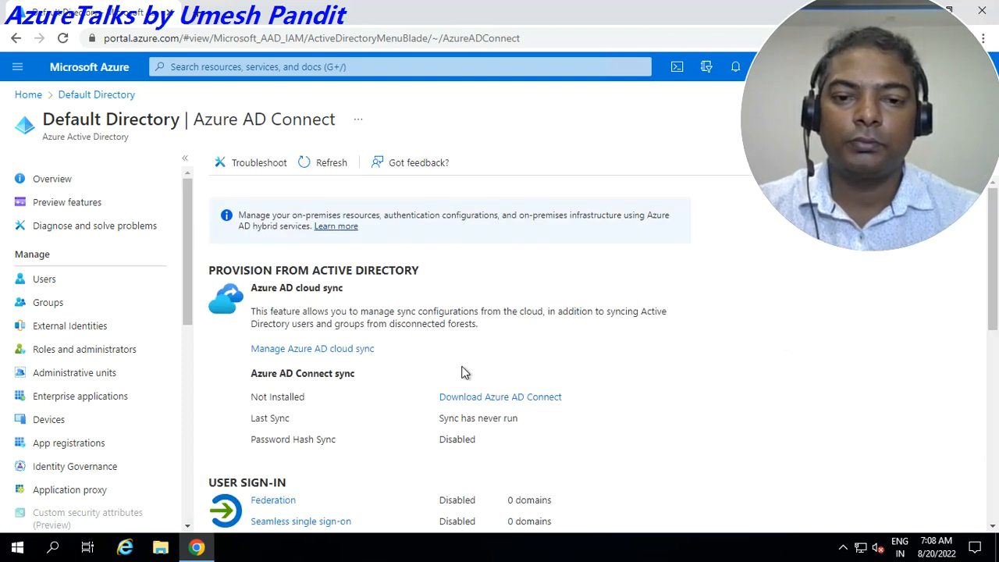
# Step: Download AzureADConnect.msi in English from the Microsoft Download Center page
pyautogui.click(459, 401)
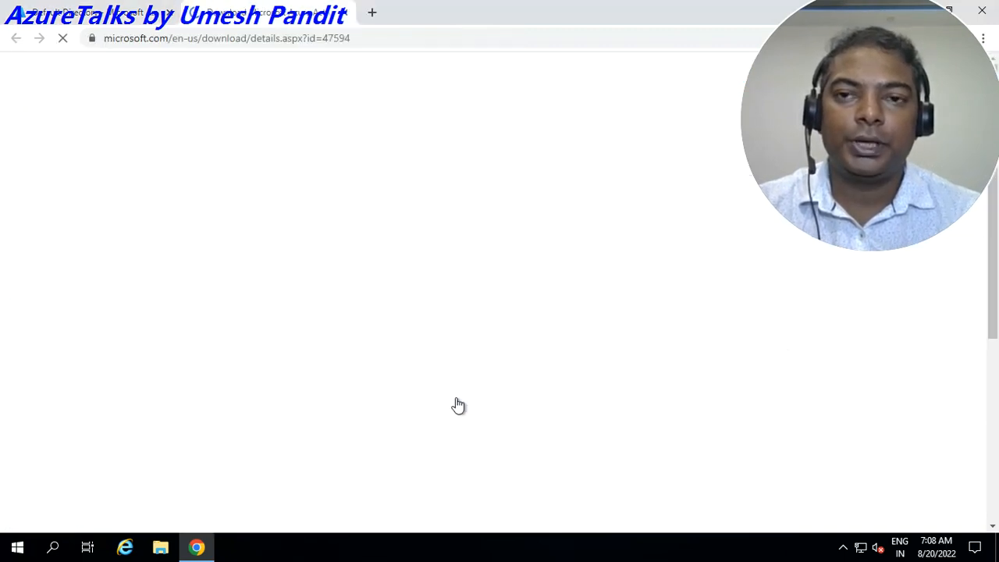
pyautogui.scroll(-5, 441, 404)
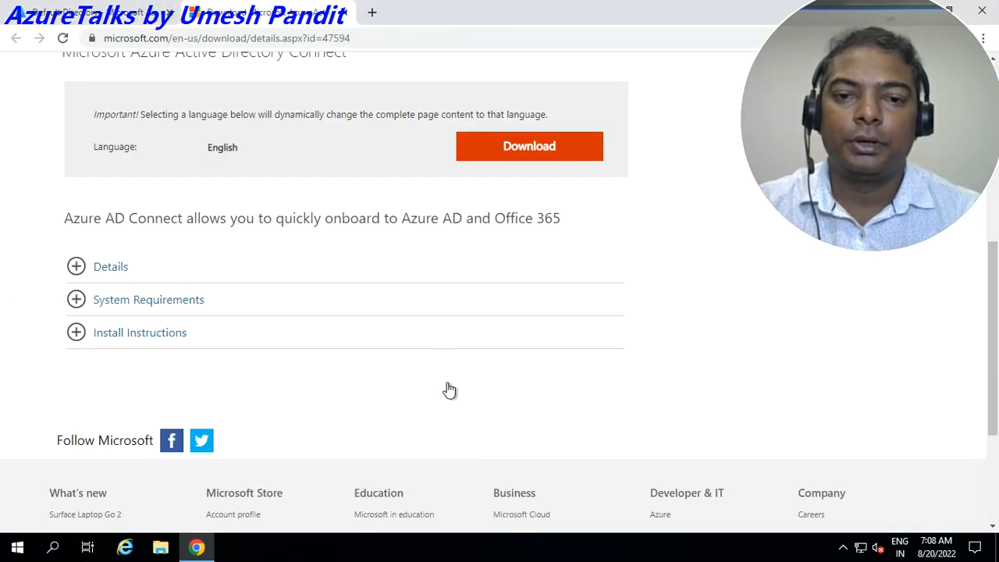
pyautogui.click(529, 153)
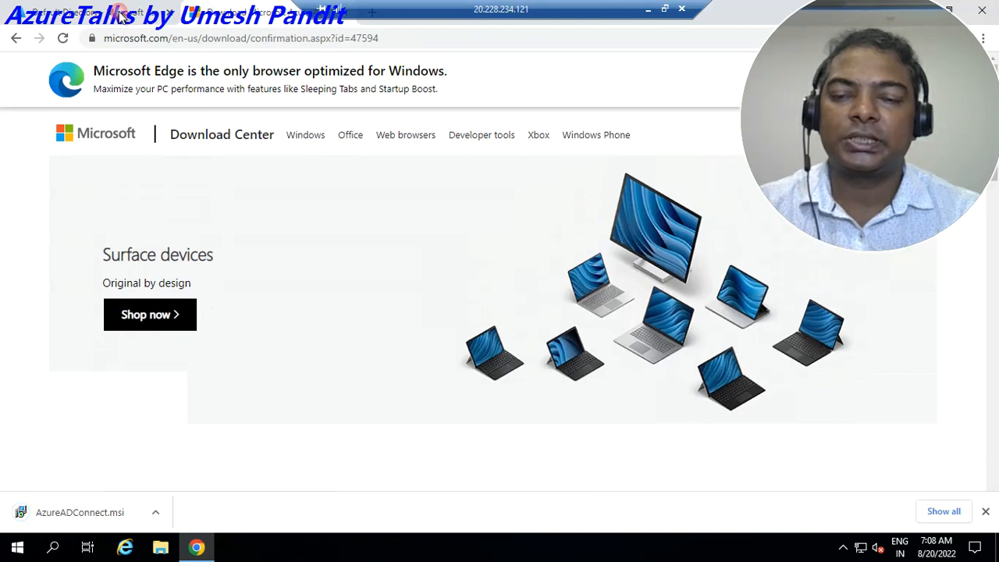
# Step: Open the Default Directory's user list in the Azure portal and start creating a new user
pyautogui.click(93, 12)
pyautogui.click(46, 286)
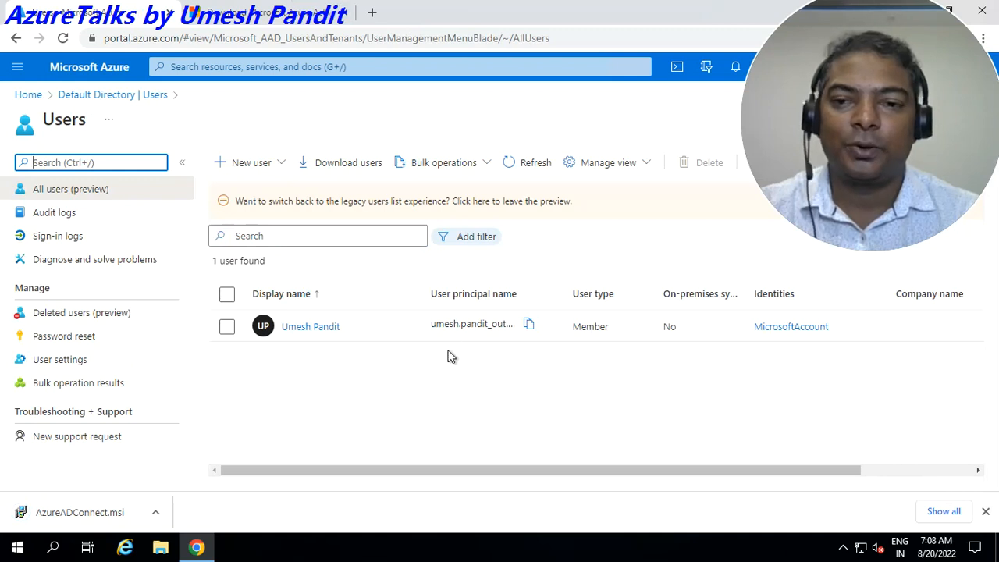
pyautogui.click(273, 165)
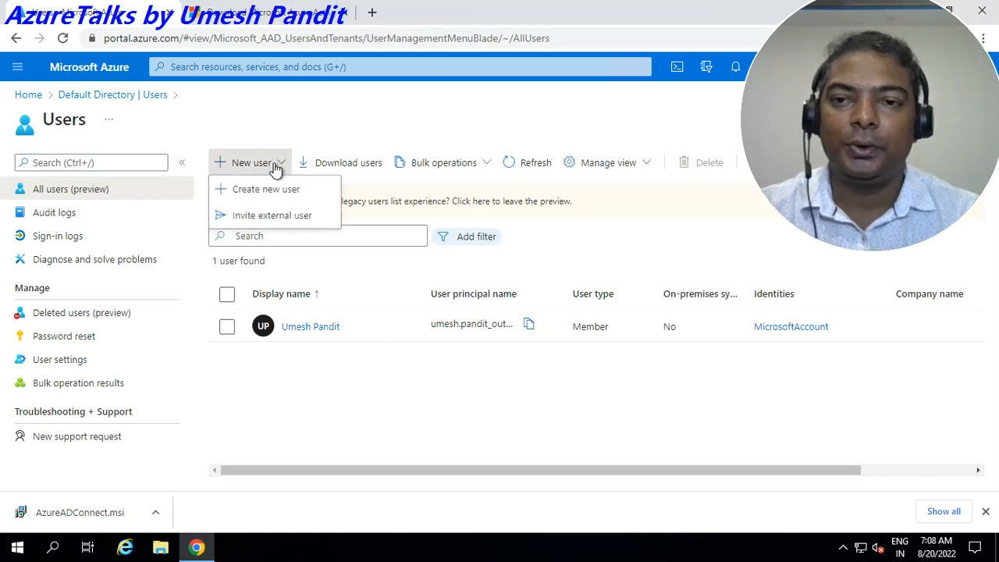
pyautogui.click(268, 190)
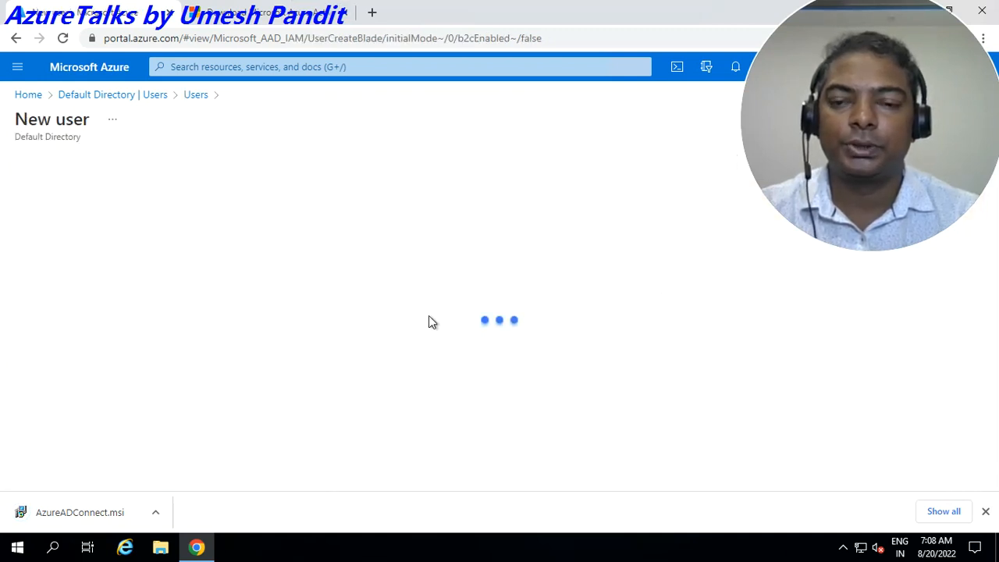
# Step: Set the new user's user name to admin on the default onmicrosoft.com domain and copy the full user name
pyautogui.scroll(-2, 258, 348)
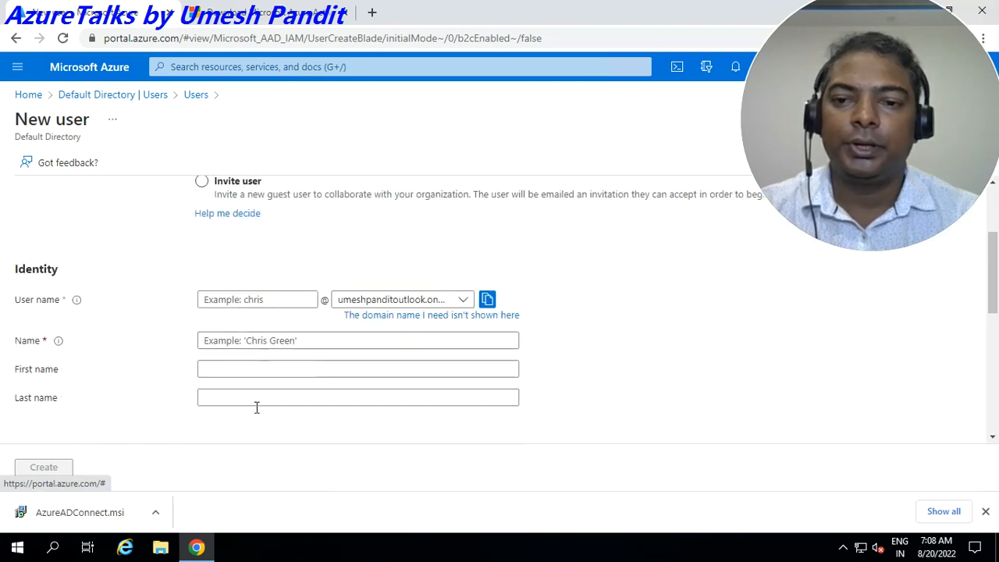
pyautogui.click(281, 299)
pyautogui.write('admin')
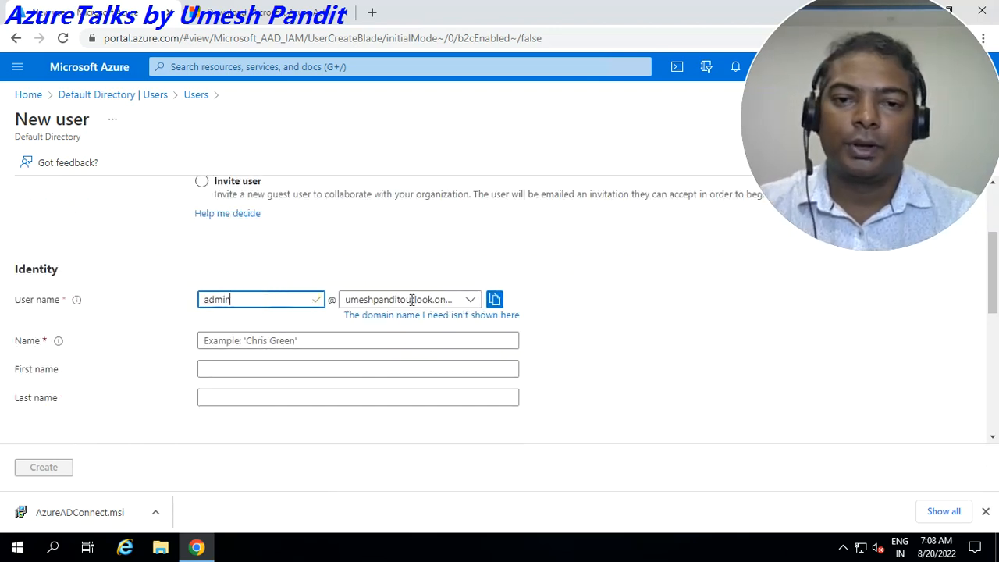
pyautogui.click(473, 300)
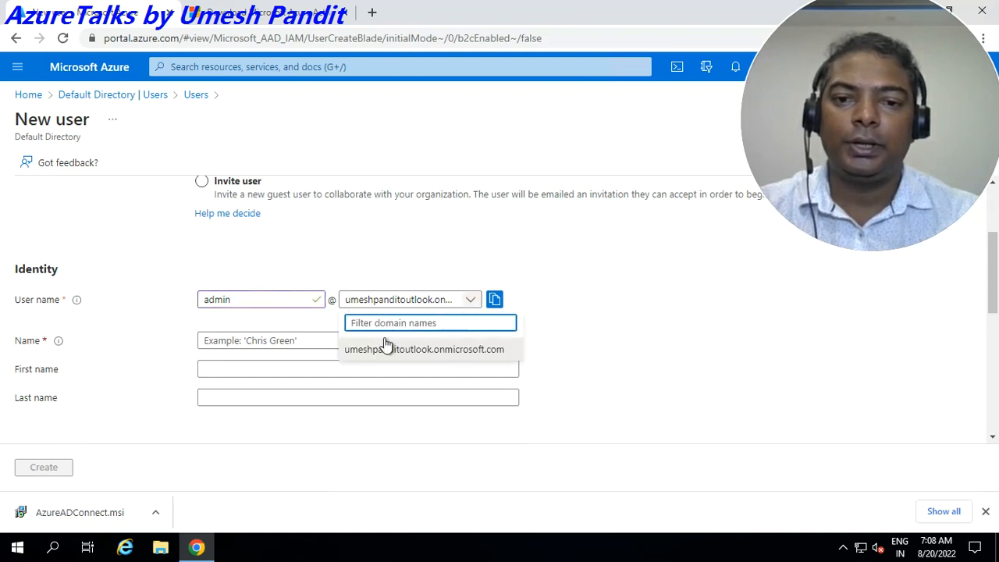
pyautogui.click(580, 336)
pyautogui.click(291, 343)
pyautogui.click(291, 343)
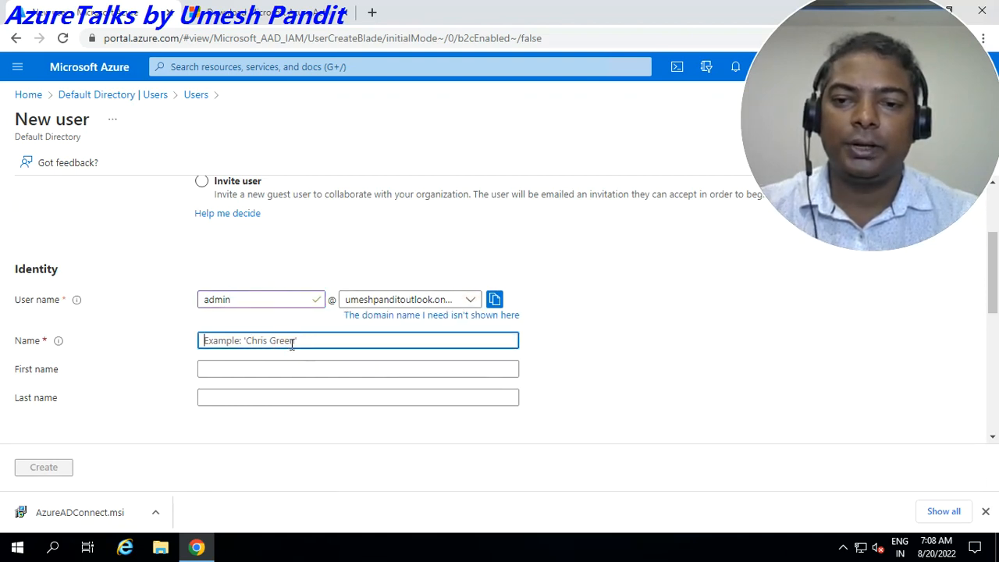
pyautogui.click(494, 299)
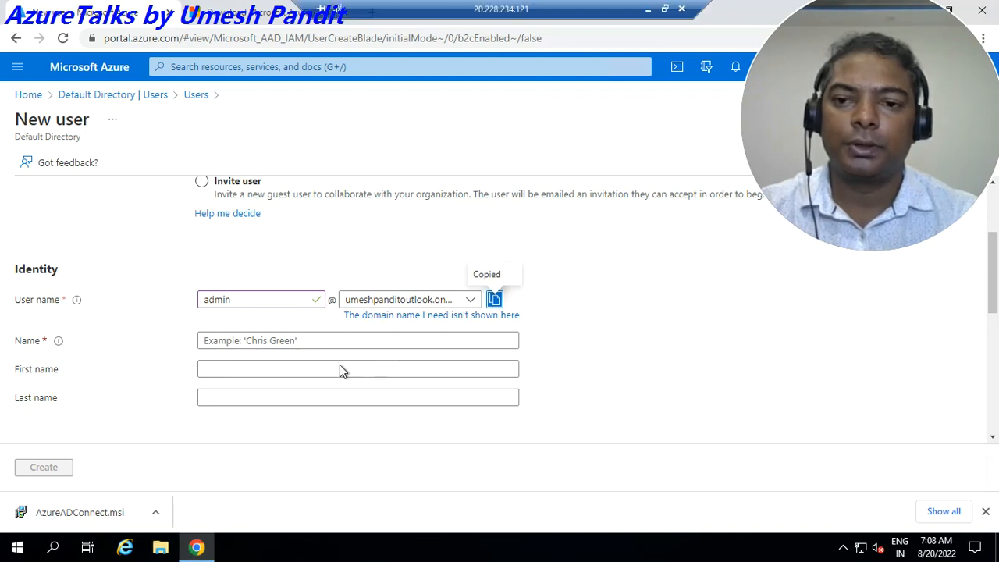
# Step: Enter admin in lowercase as the new user's display name
pyautogui.click(225, 342)
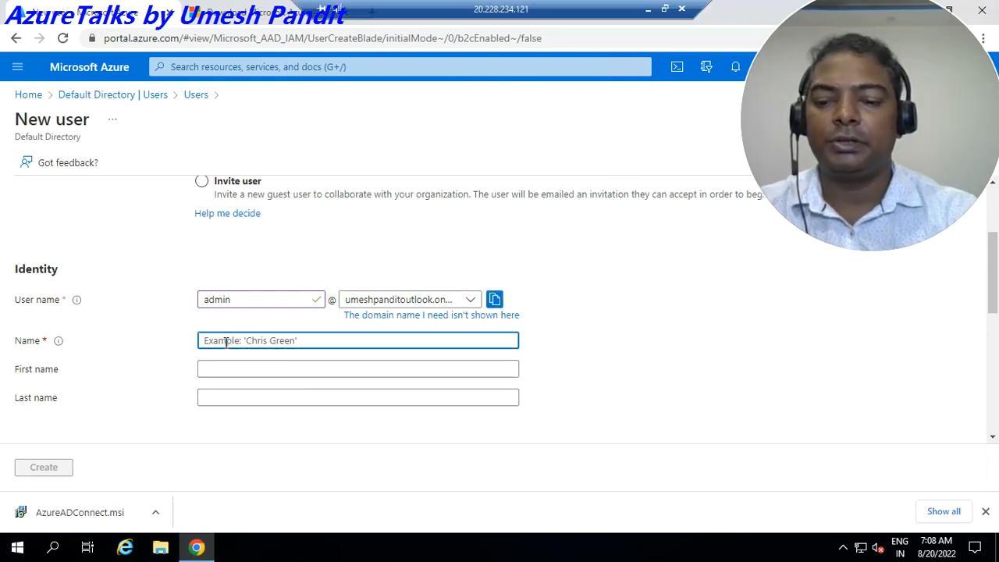
pyautogui.write('A')
pyautogui.press('BackSpace')
pyautogui.write('Admin')
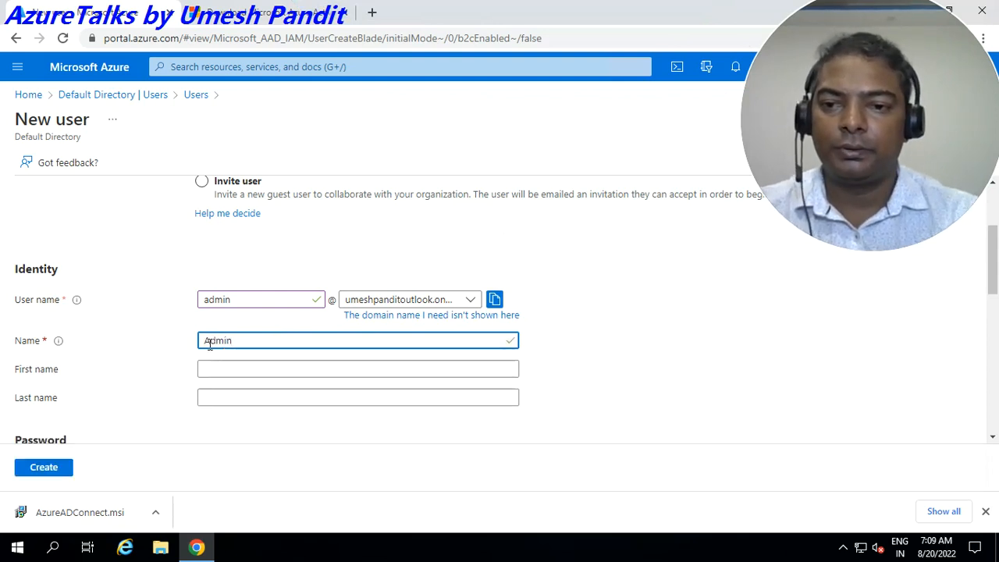
pyautogui.press('Delete')
pyautogui.write('a')
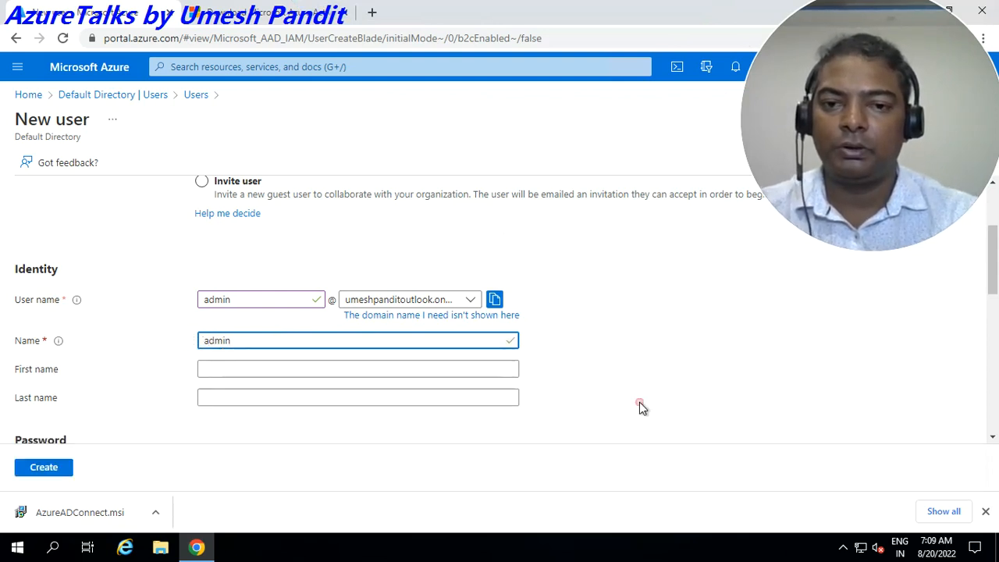
# Step: Choose to create the password manually and enter the user's initial password
pyautogui.scroll(-3, 639, 402)
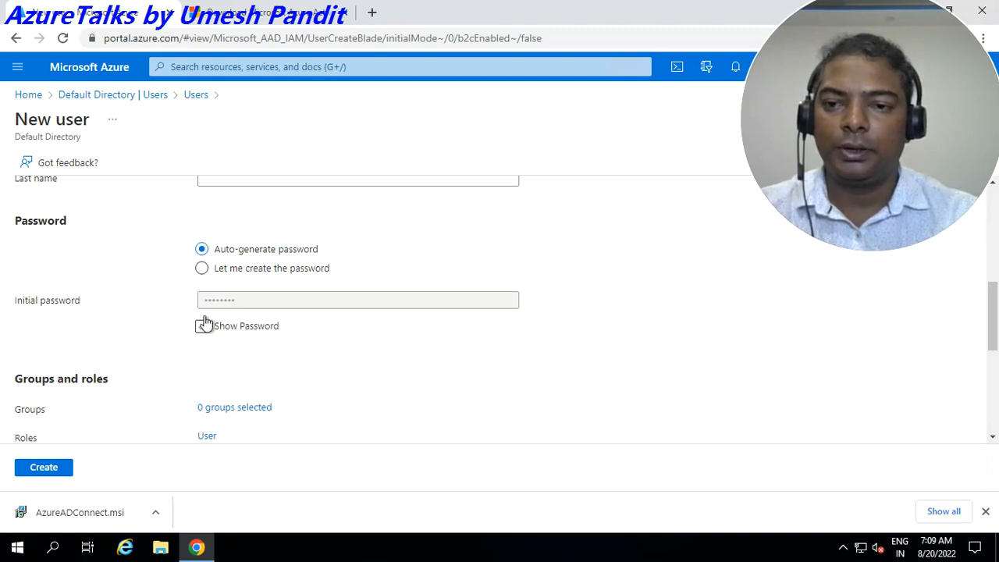
pyautogui.click(205, 269)
pyautogui.click(209, 299)
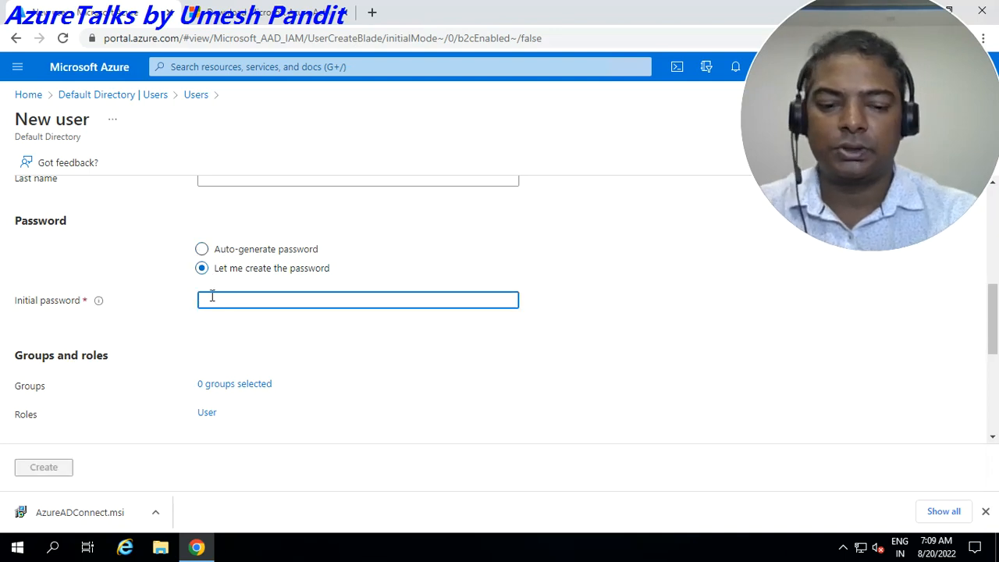
pyautogui.write('••••••••••')
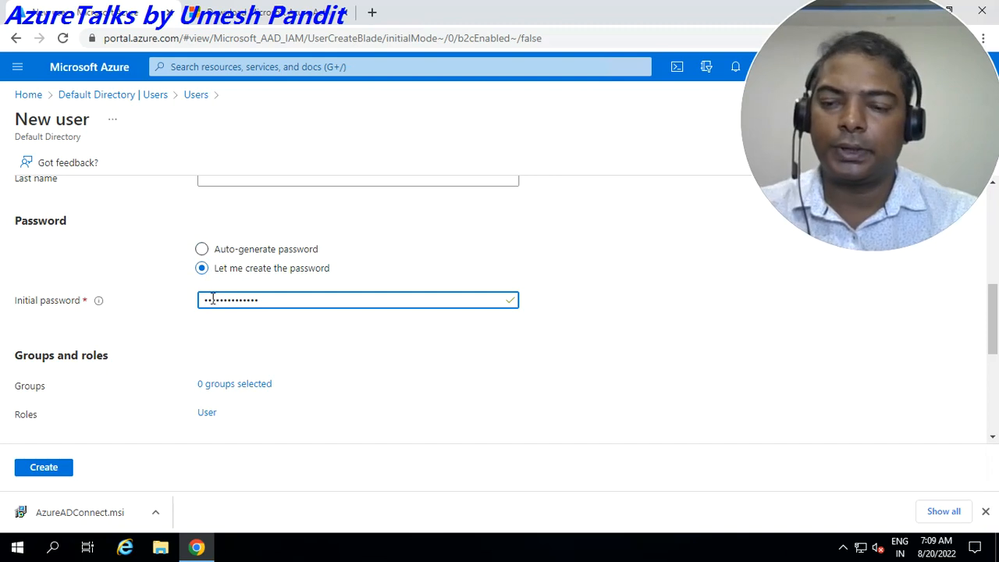
# Step: Assign the Global administrator role to the new user and create the account
pyautogui.scroll(-3, 195, 335)
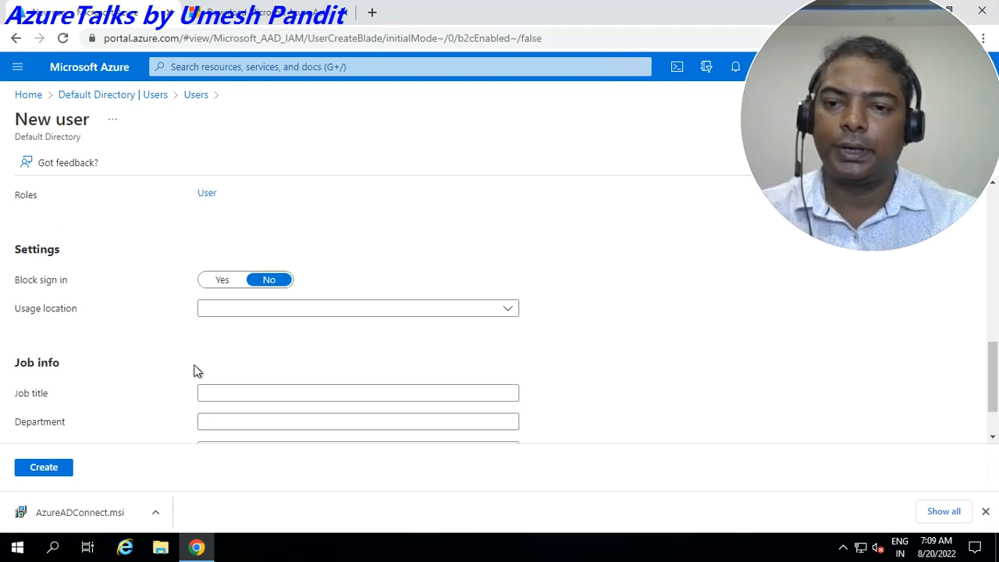
pyautogui.click(206, 195)
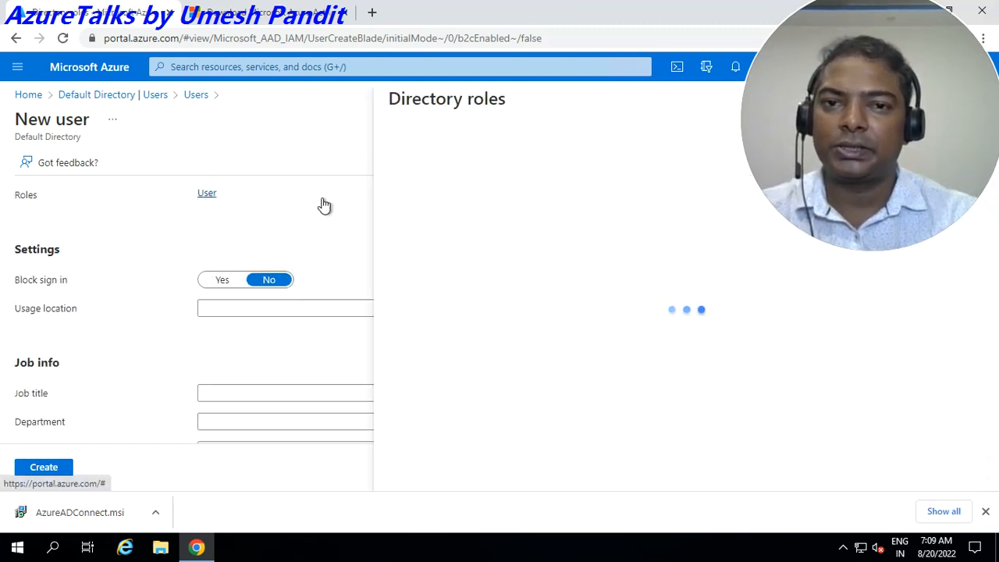
pyautogui.click(432, 246)
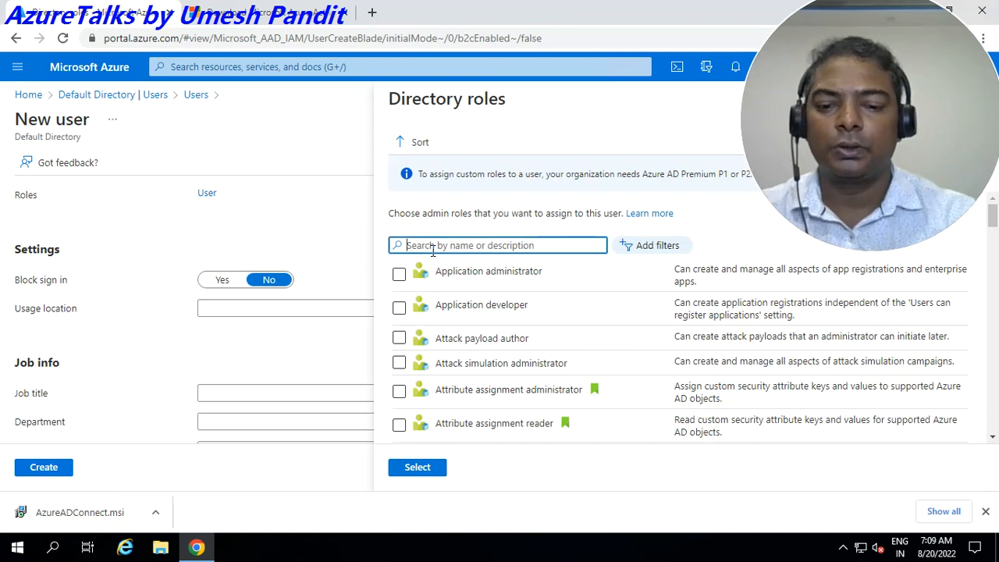
pyautogui.write('glo')
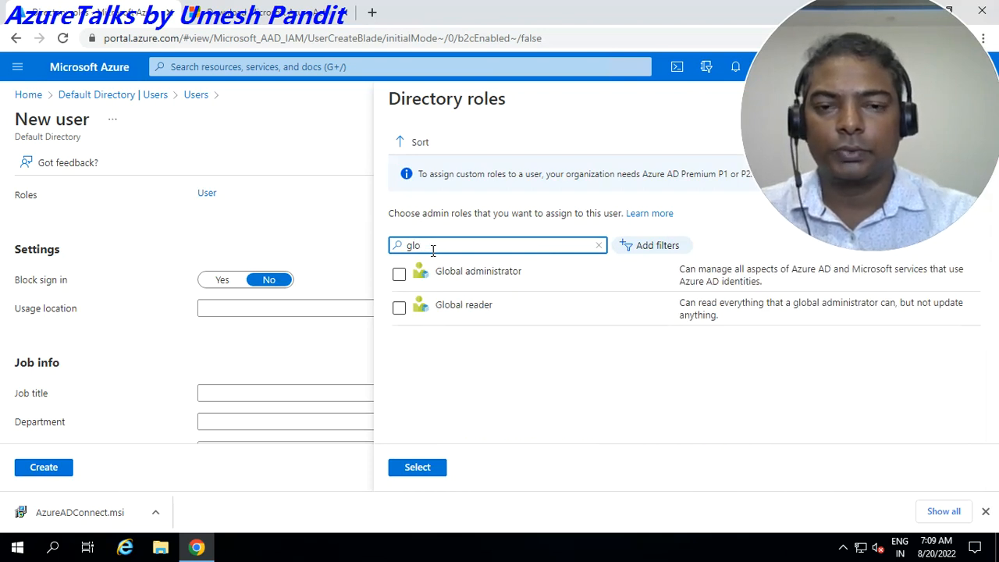
pyautogui.click(399, 274)
pyautogui.click(419, 467)
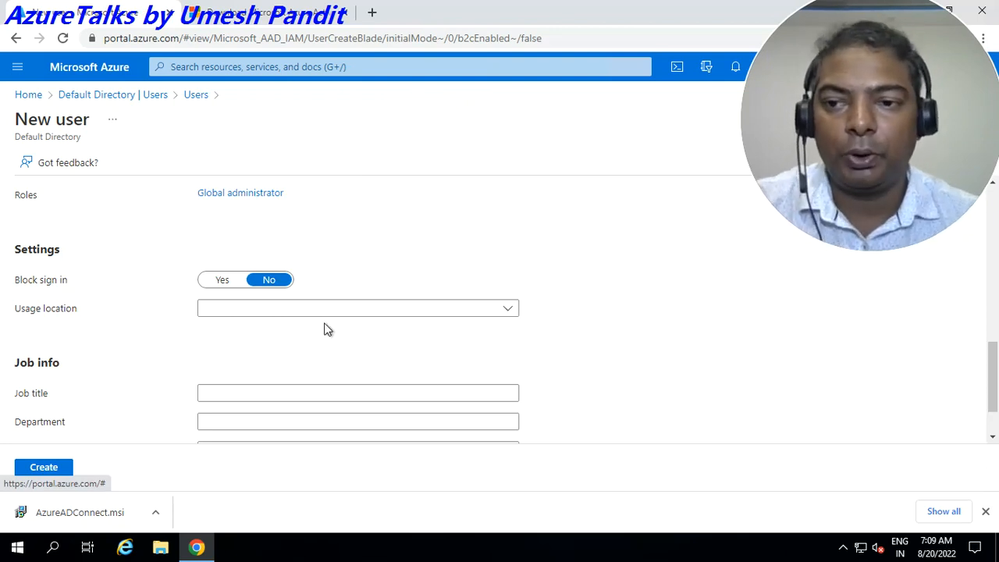
pyautogui.scroll(-2, 174, 398)
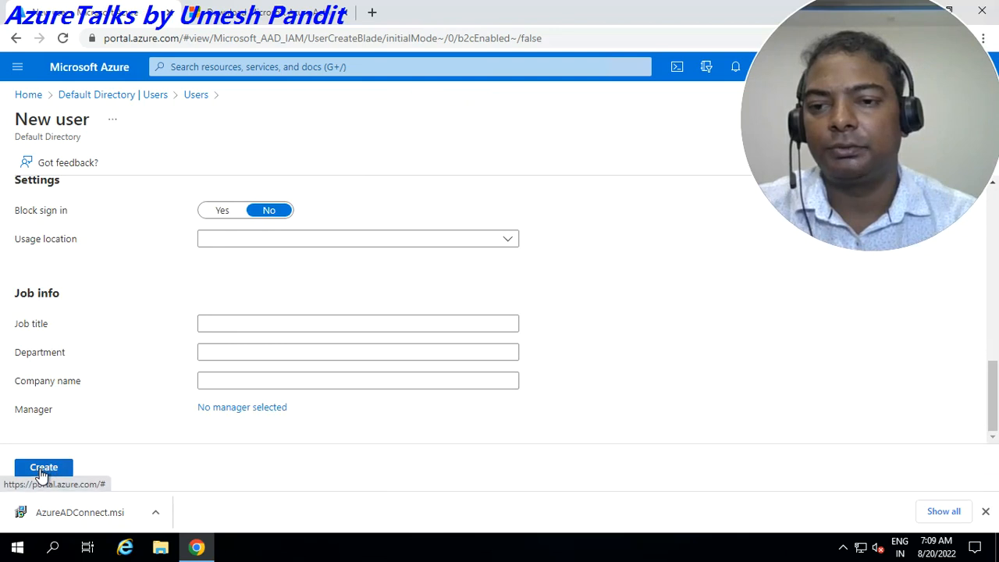
pyautogui.click(42, 472)
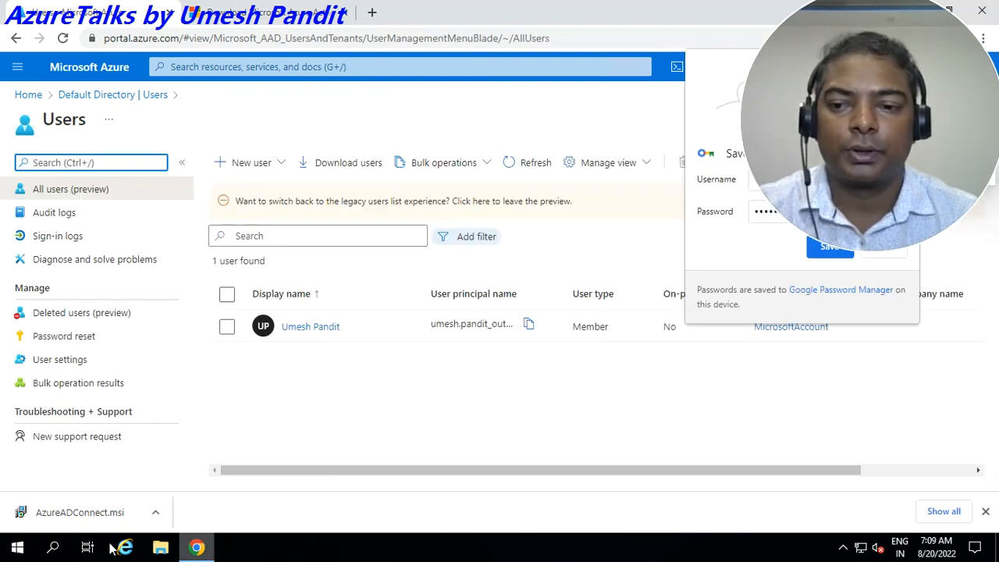
# Step: Run the downloaded AzureADConnect.msi and close the Azure AD Connect setup window
pyautogui.click(83, 516)
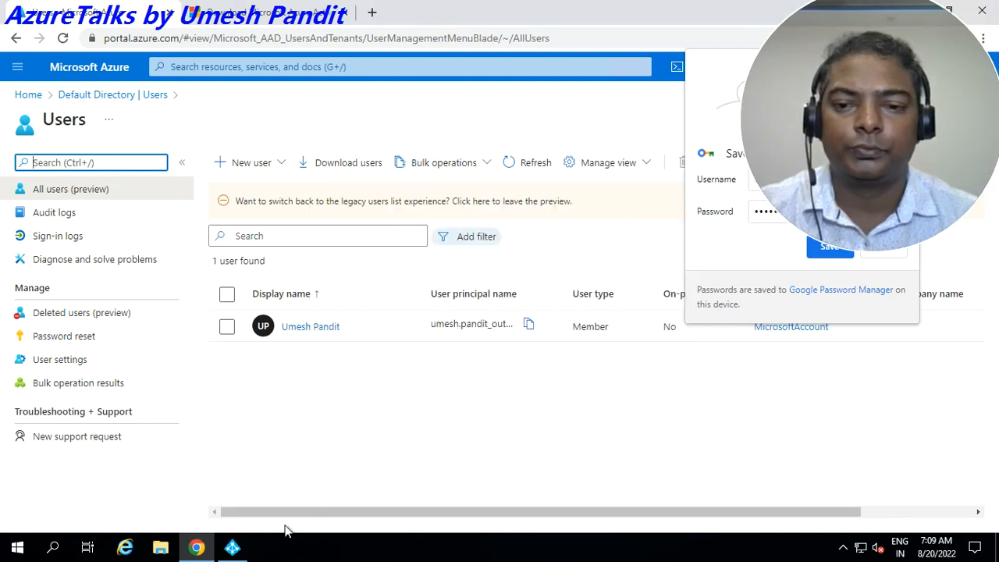
pyautogui.click(233, 547)
pyautogui.click(668, 50)
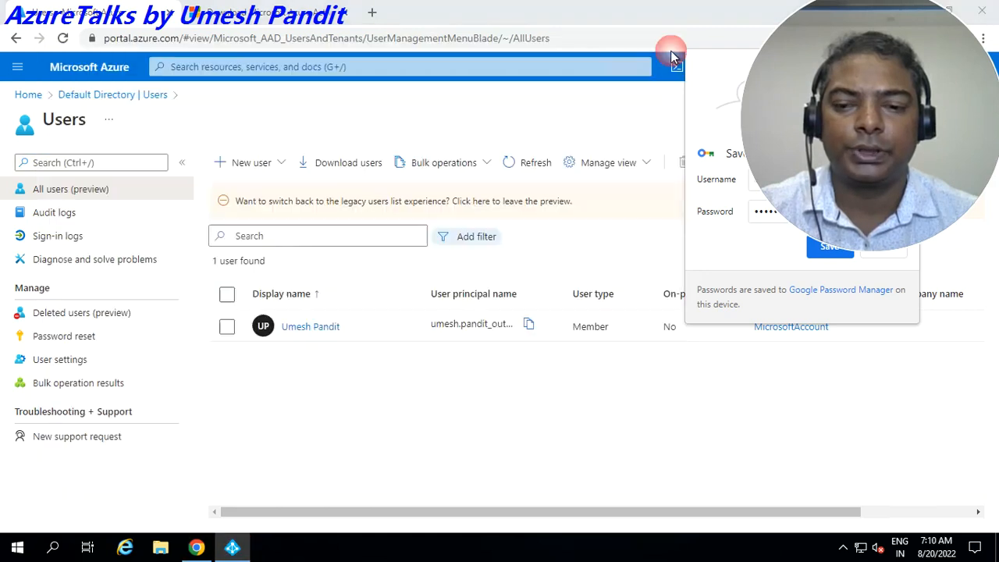
# Step: Open the properties of the AzureADConnect installer in the Downloads folder
pyautogui.click(149, 549)
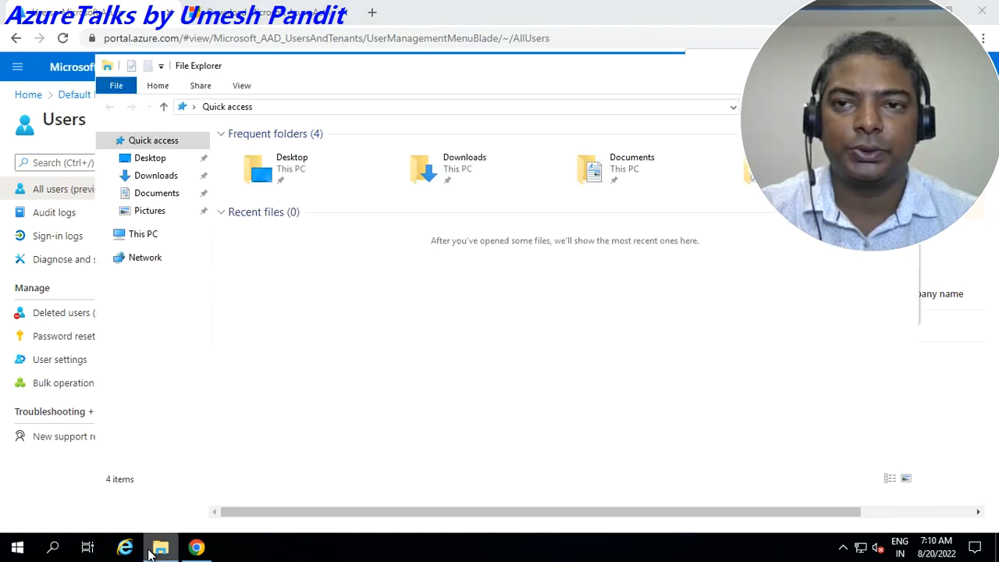
pyautogui.click(154, 178)
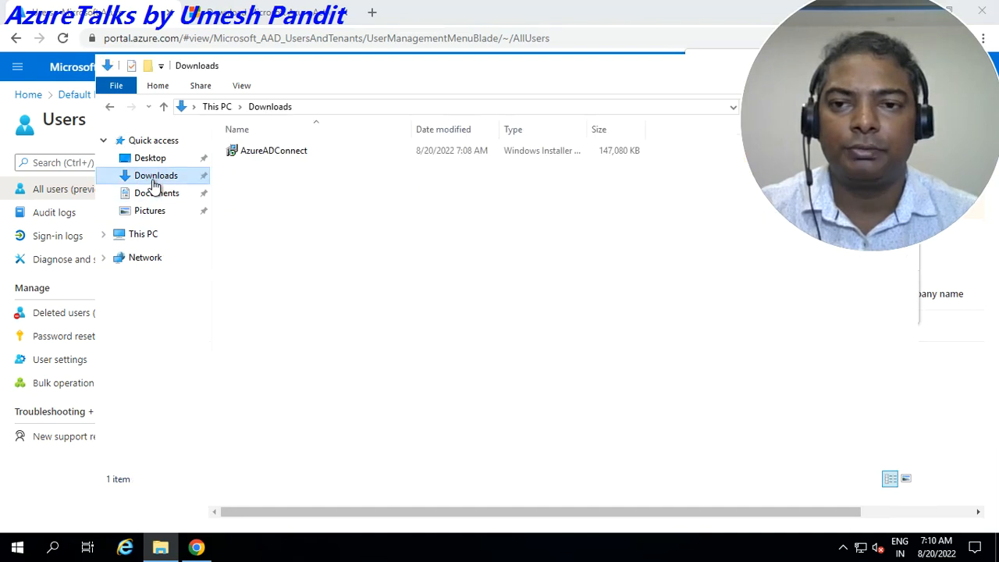
pyautogui.click(285, 154)
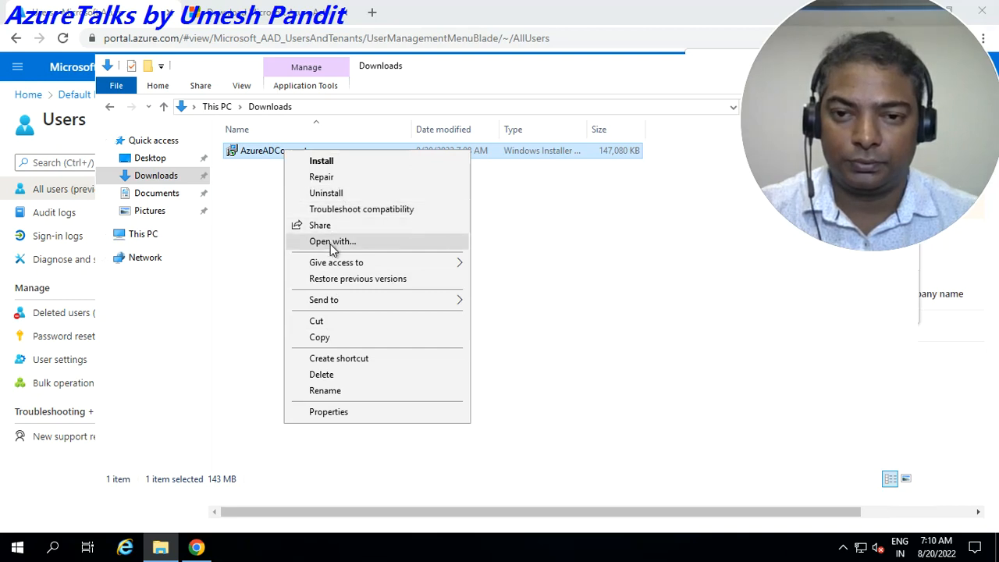
pyautogui.rightClick(264, 157)
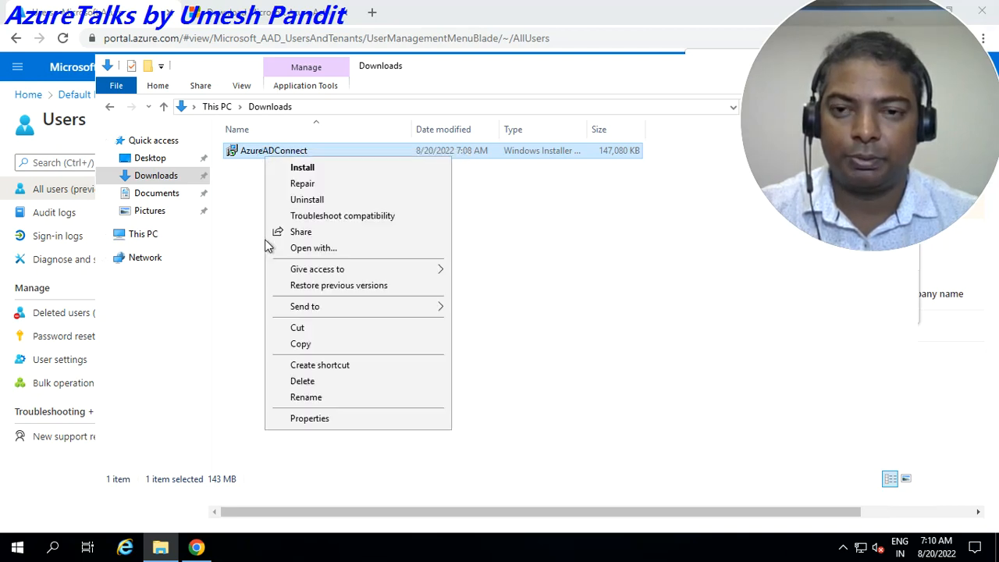
pyautogui.click(301, 418)
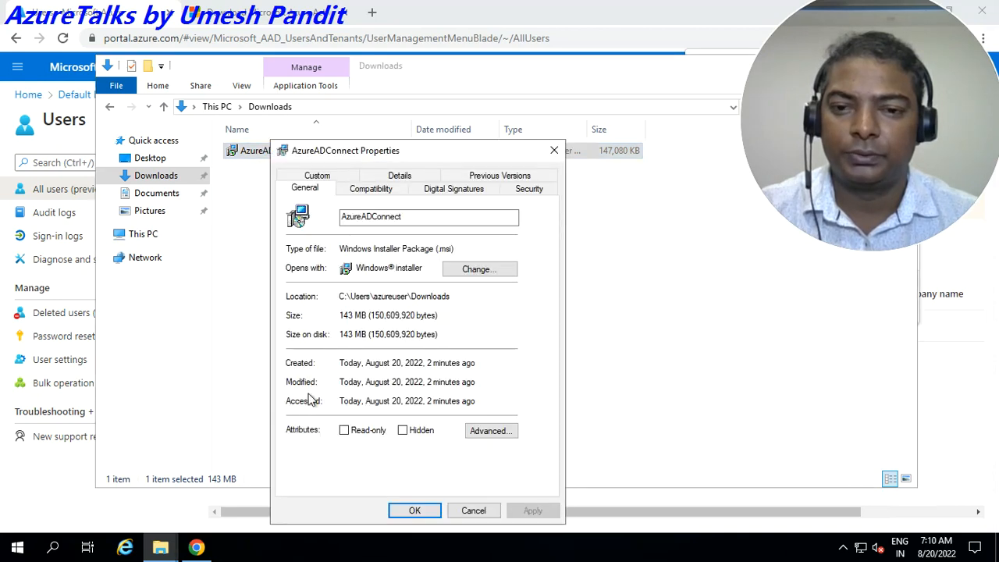
# Step: Examine the AzureADConnect installer's compatibility settings, digital signatures, permissions and general file properties, and close its properties
pyautogui.click(373, 193)
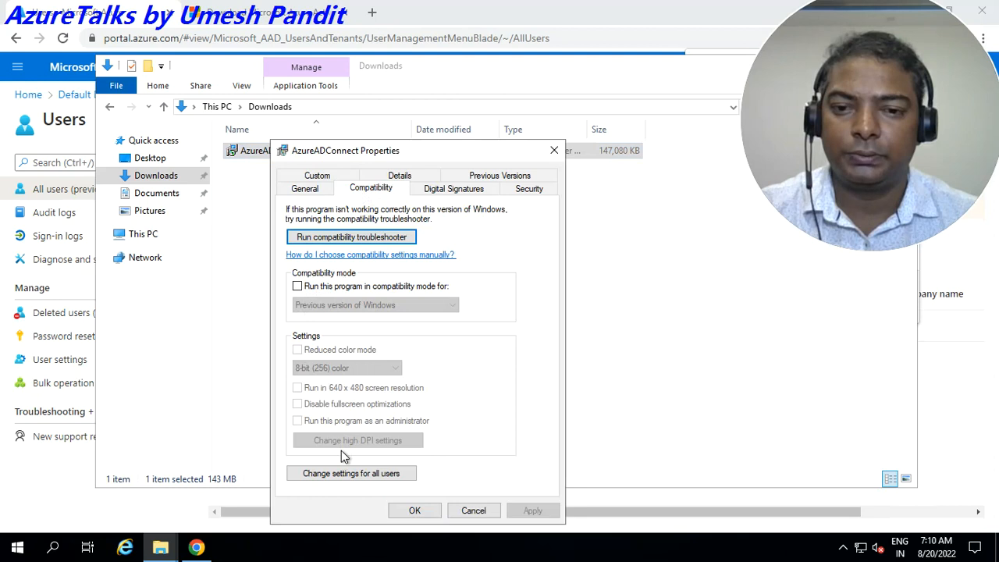
pyautogui.click(449, 189)
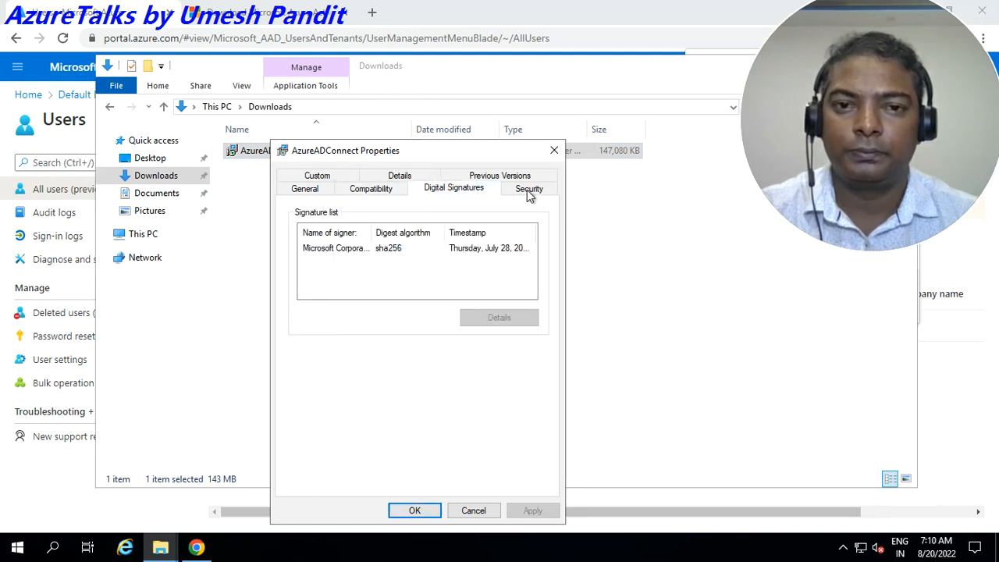
pyautogui.click(528, 190)
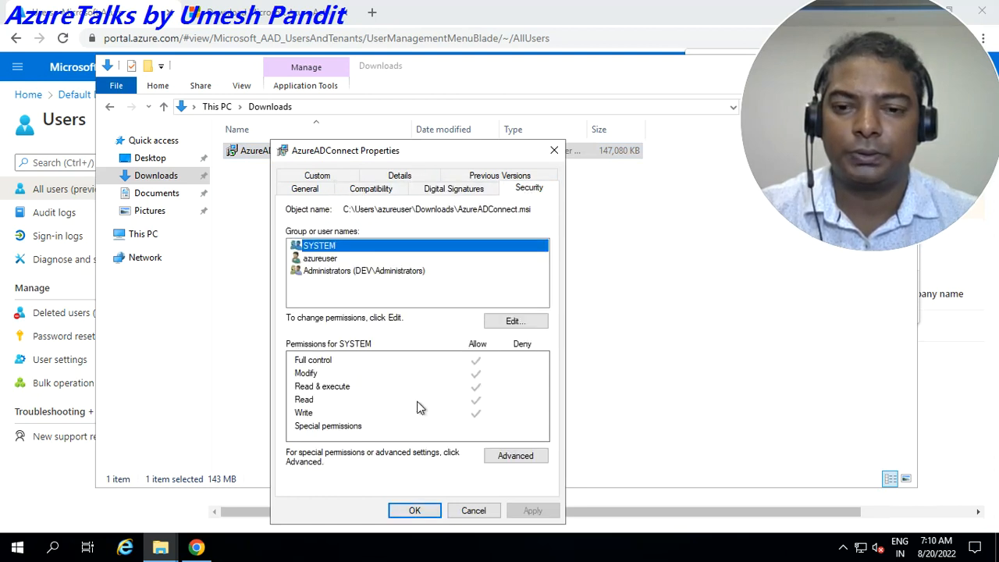
pyautogui.click(395, 176)
pyautogui.click(315, 189)
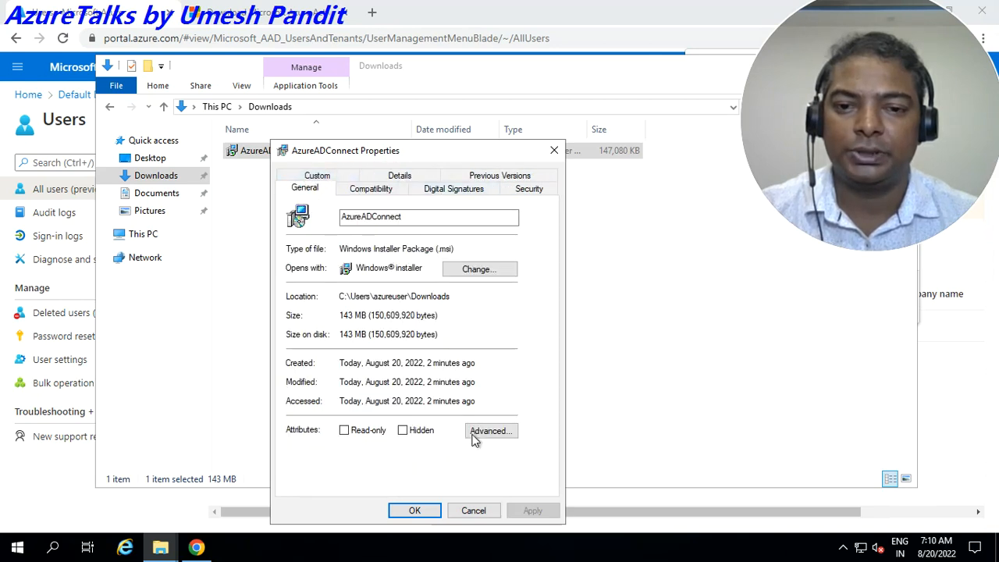
pyautogui.click(529, 188)
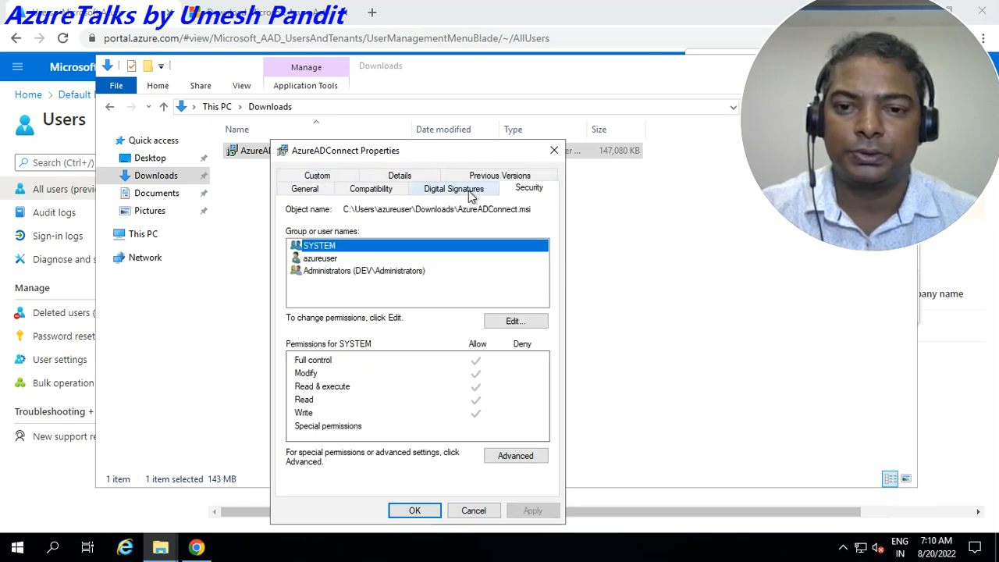
pyautogui.click(471, 195)
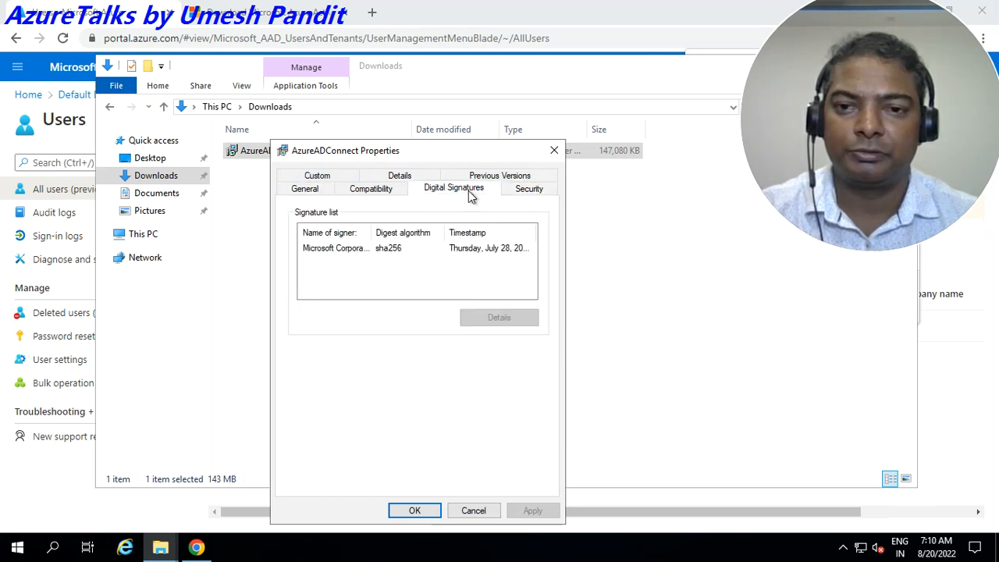
pyautogui.click(355, 189)
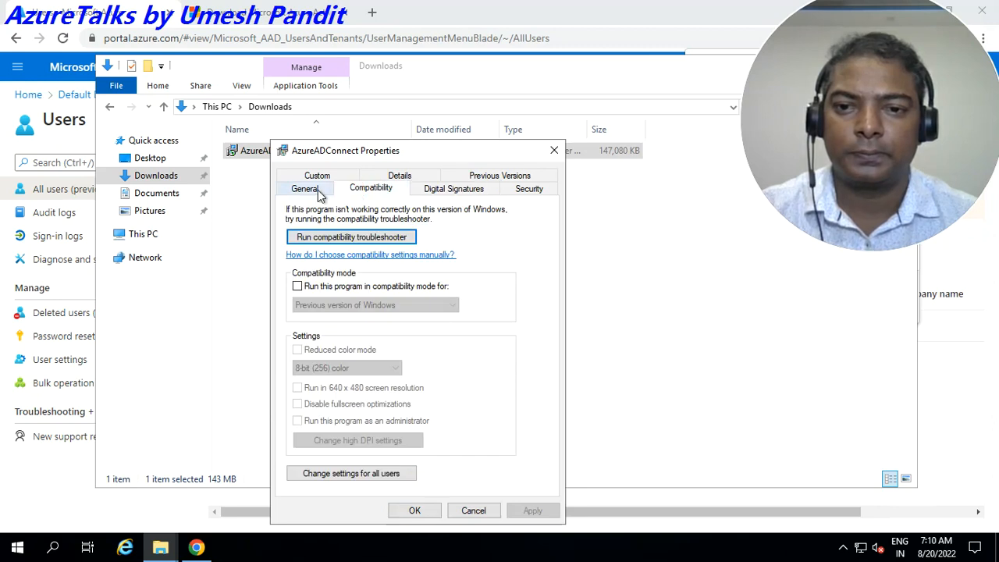
pyautogui.click(317, 189)
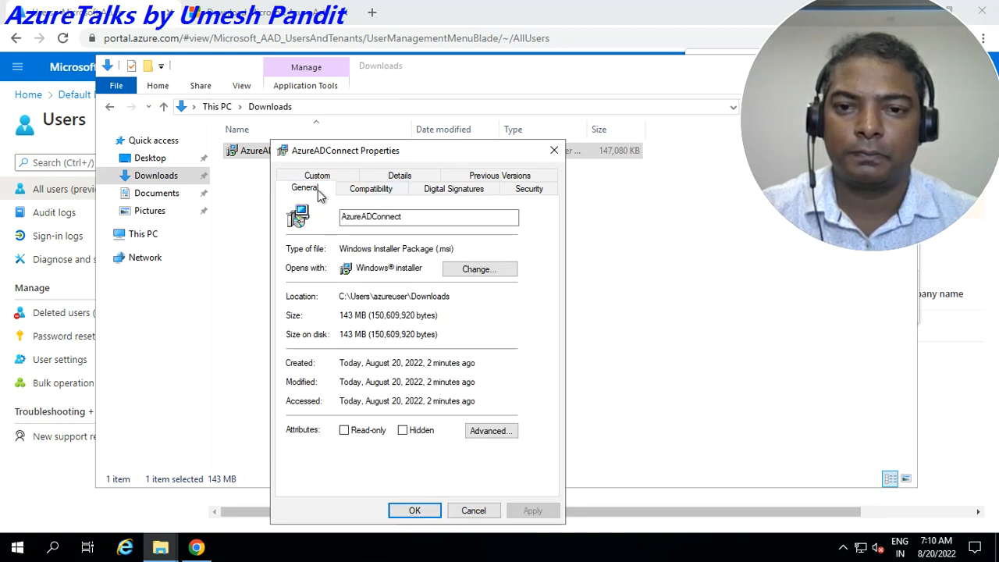
pyautogui.click(515, 176)
pyautogui.click(369, 176)
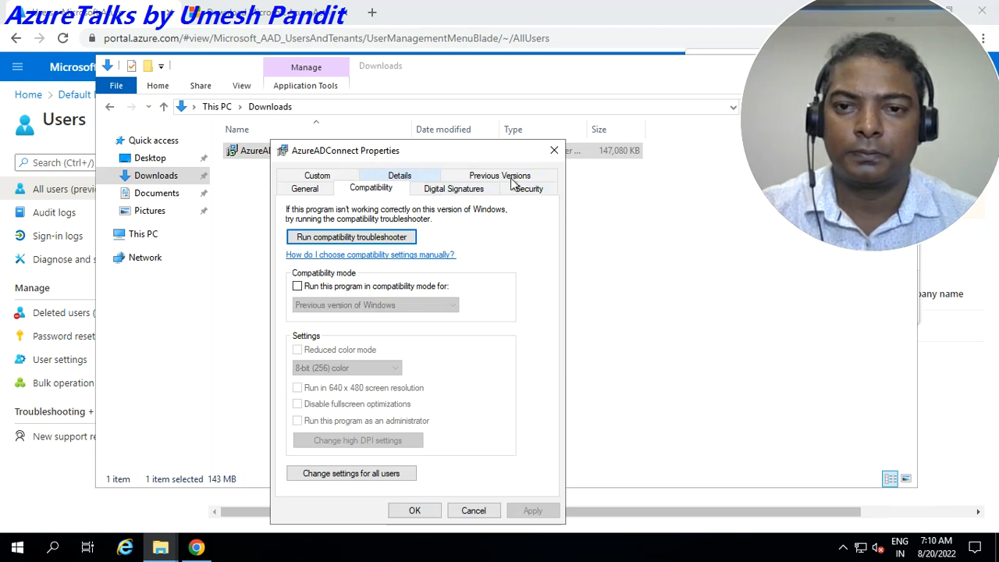
pyautogui.click(554, 153)
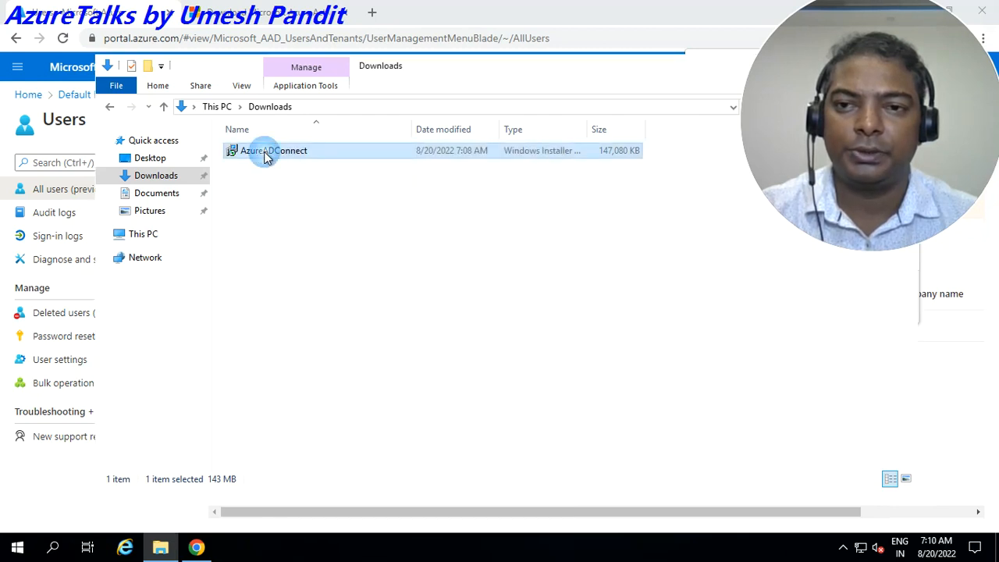
# Step: Run the AzureADConnect installer again and repair the existing Microsoft Azure AD Connect installation
pyautogui.rightClick(265, 155)
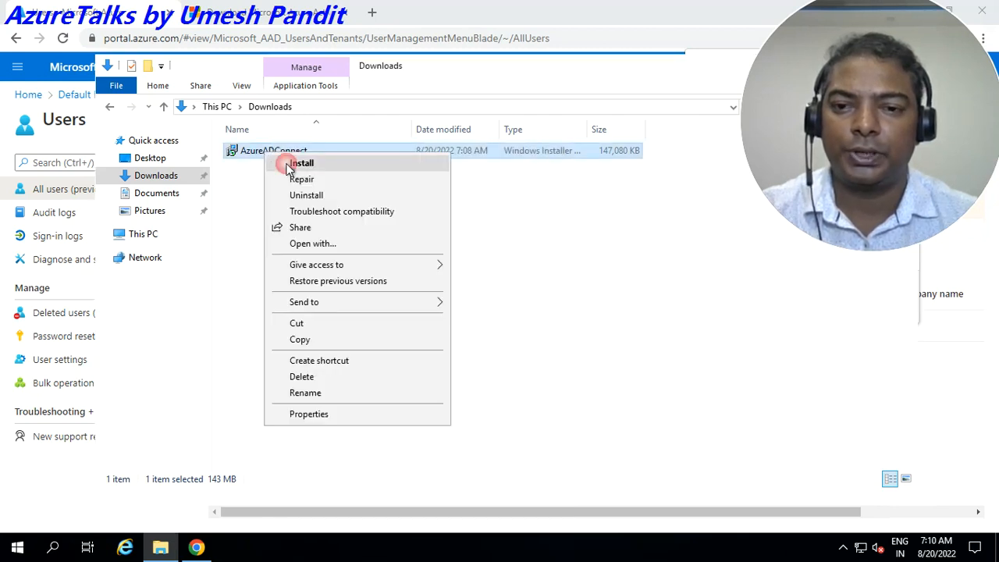
pyautogui.click(300, 163)
pyautogui.click(577, 387)
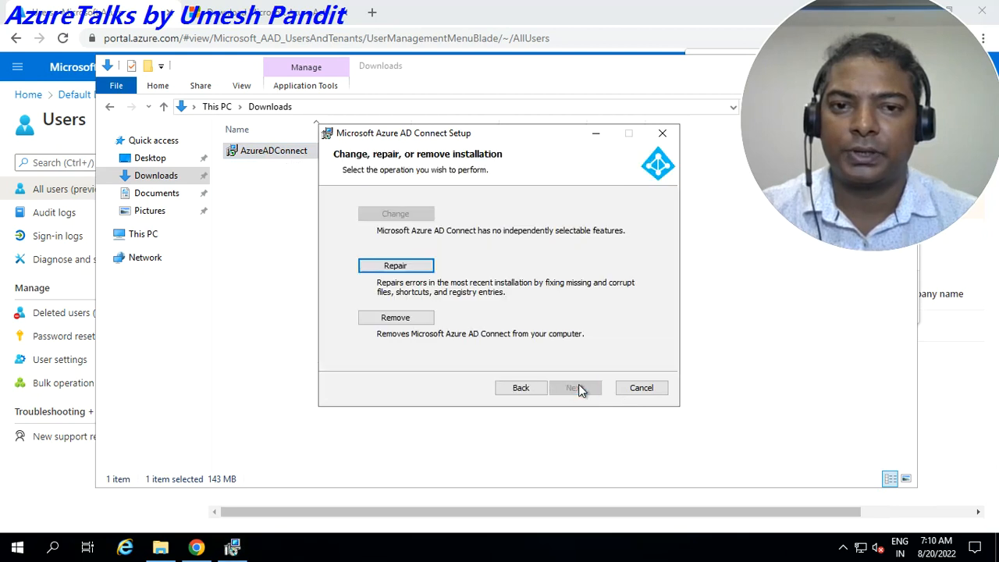
pyautogui.click(416, 272)
pyautogui.click(573, 389)
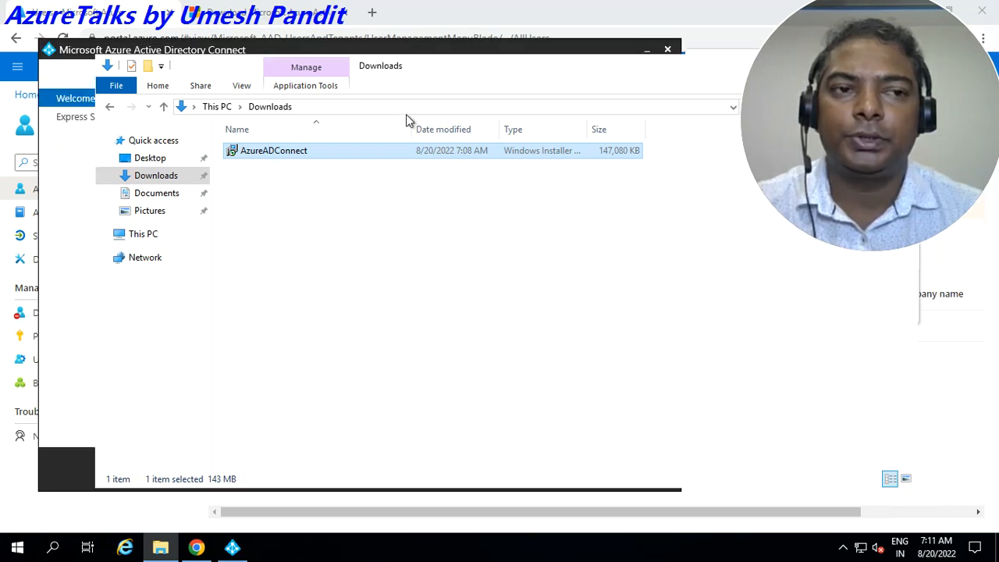
# Step: Accept the license terms in the Azure AD Connect wizard and proceed with the express settings
pyautogui.click(232, 547)
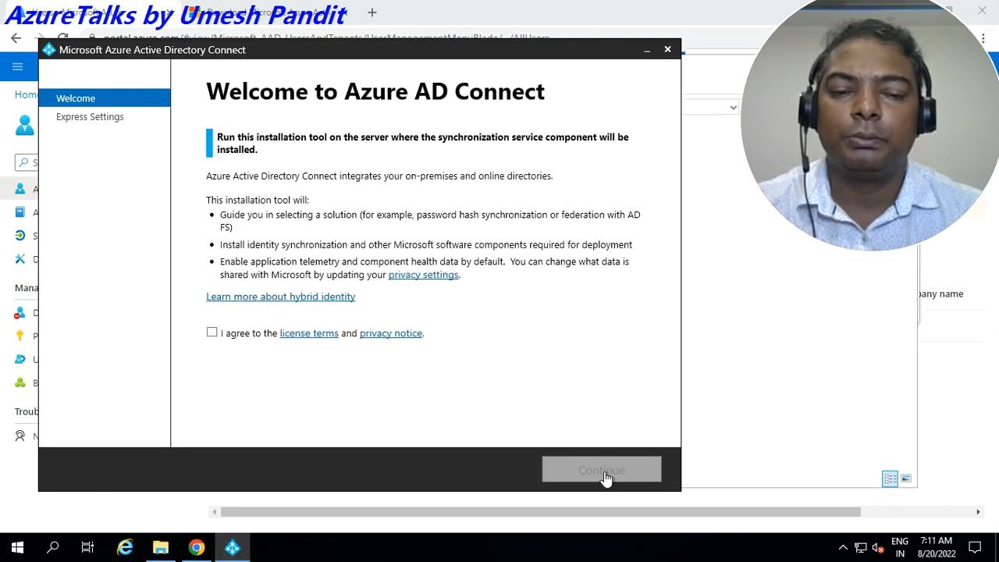
pyautogui.click(213, 333)
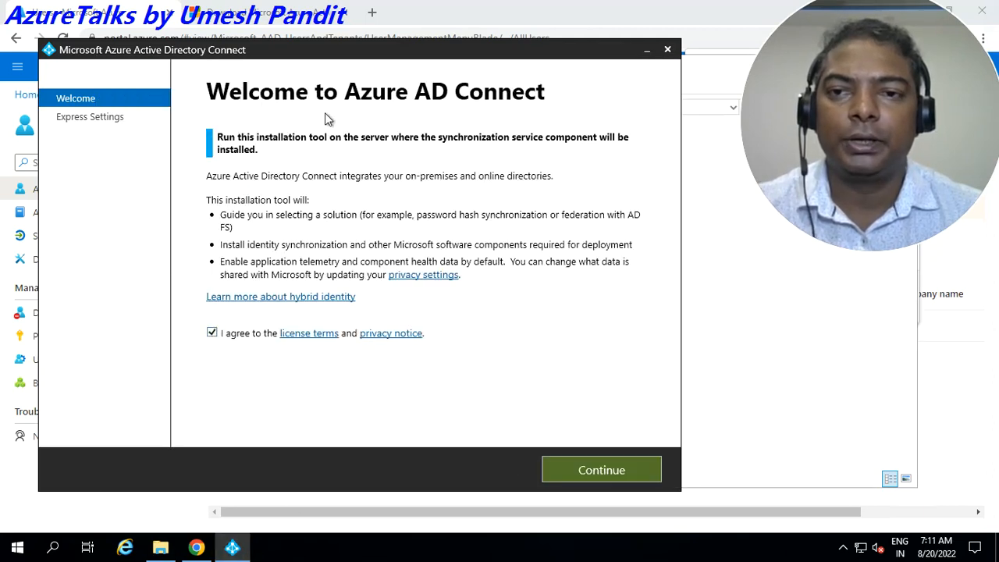
pyautogui.click(587, 468)
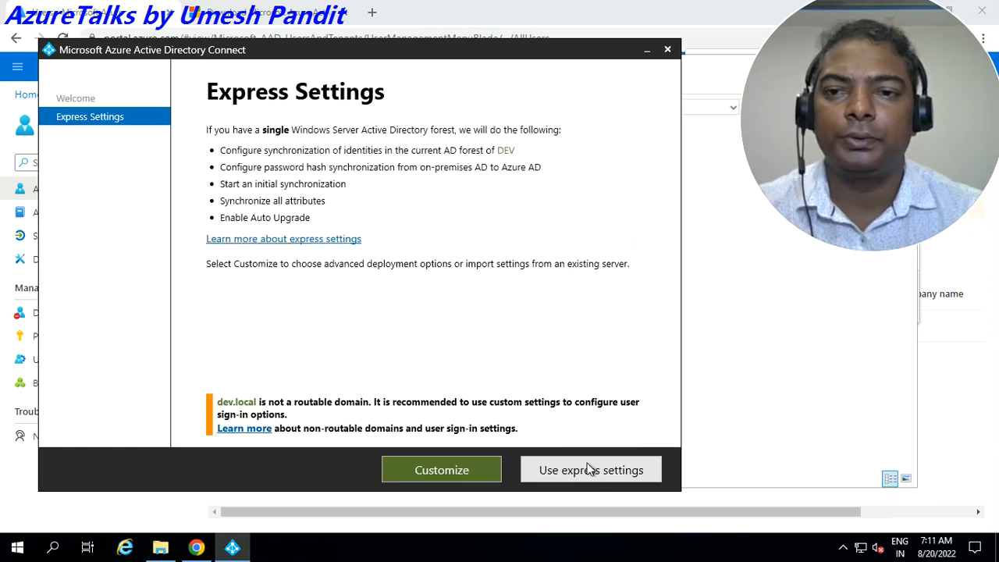
pyautogui.click(561, 470)
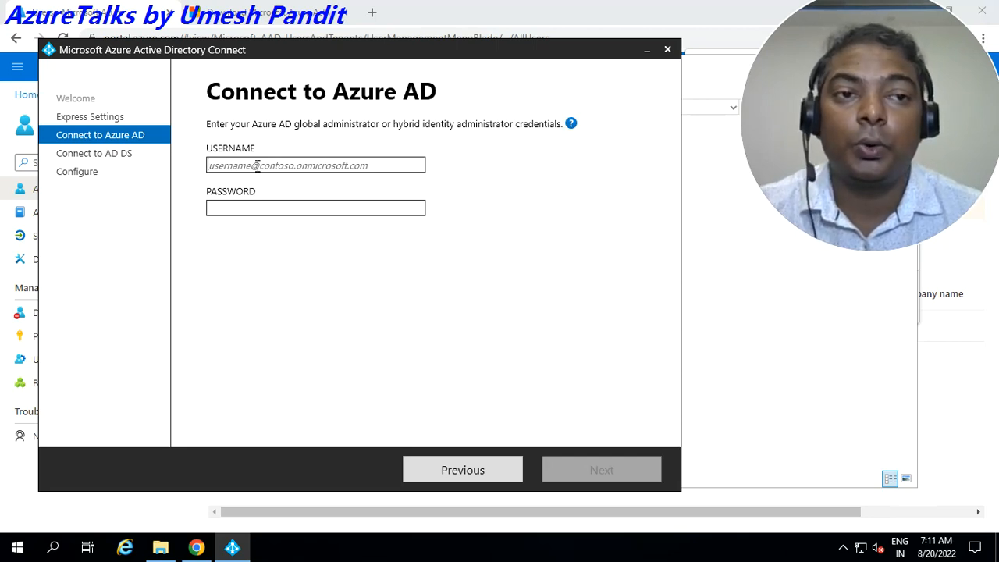
# Step: Enter the Azure AD global administrator's username and password, and continue connecting to Azure AD
pyautogui.hotkey('ctrl', 'v')
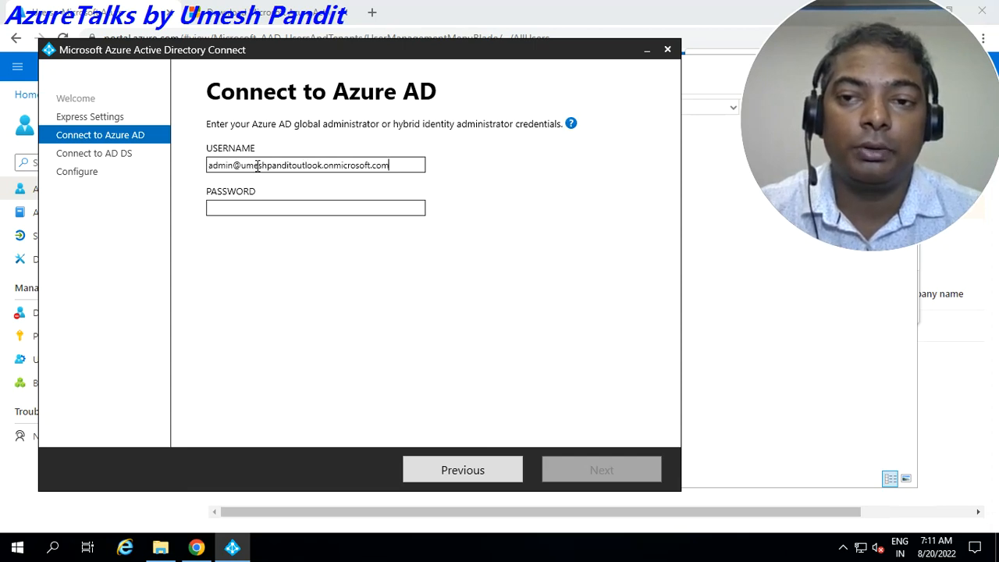
pyautogui.click(257, 207)
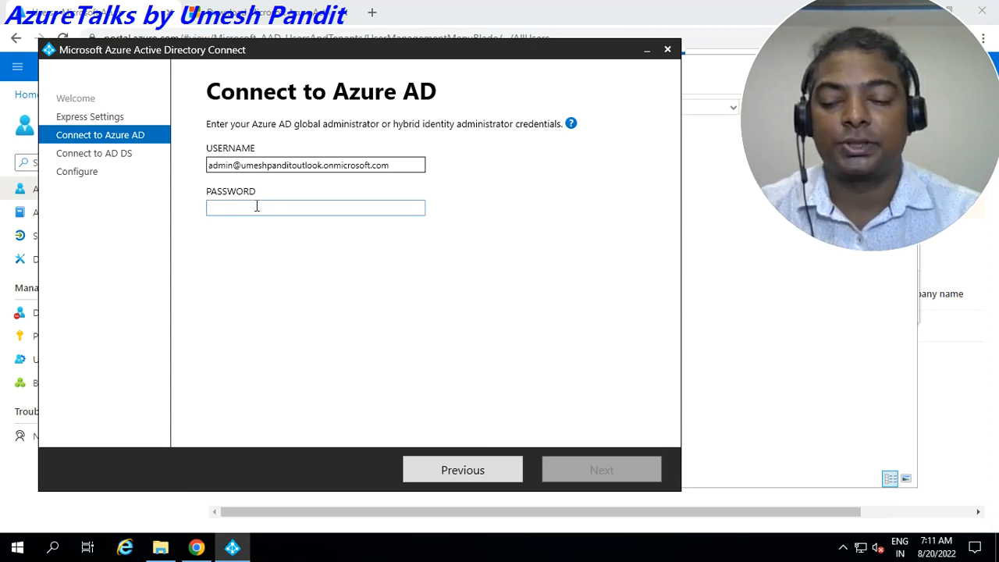
pyautogui.write('****')
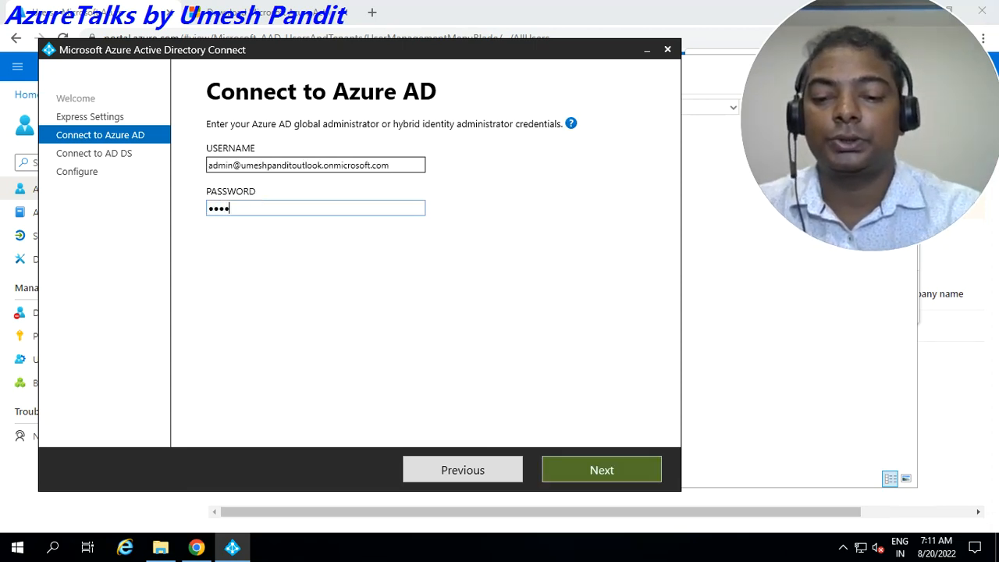
pyautogui.write('********')
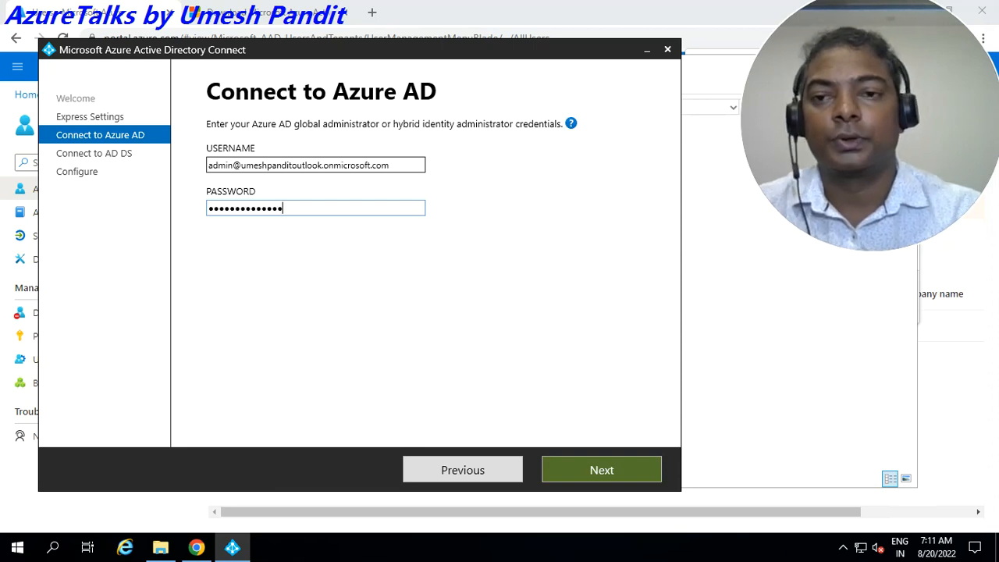
pyautogui.click(590, 471)
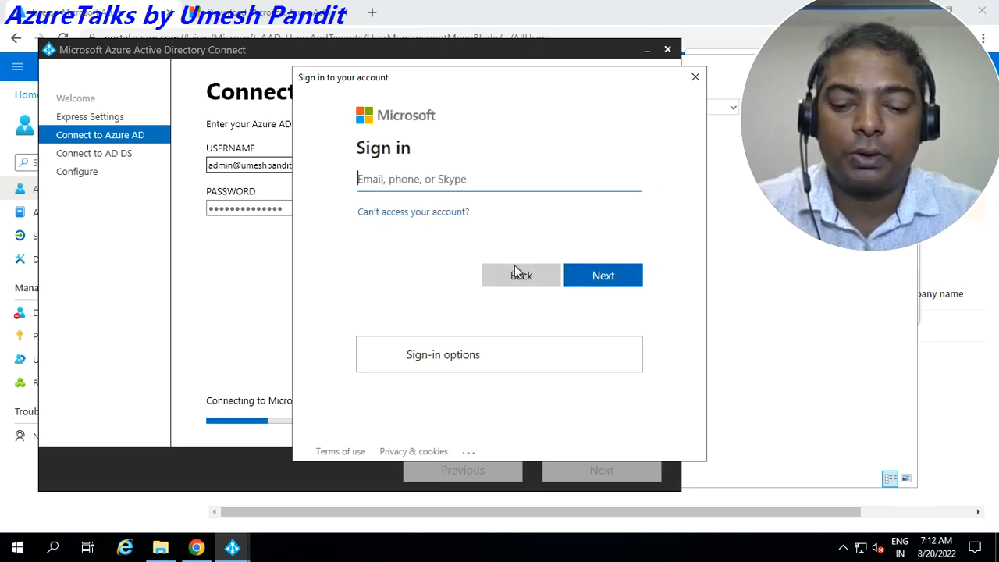
# Step: Sign in to the Microsoft account prompt with the administrator's account e-mail and password
pyautogui.hotkey('ctrl', 'v')
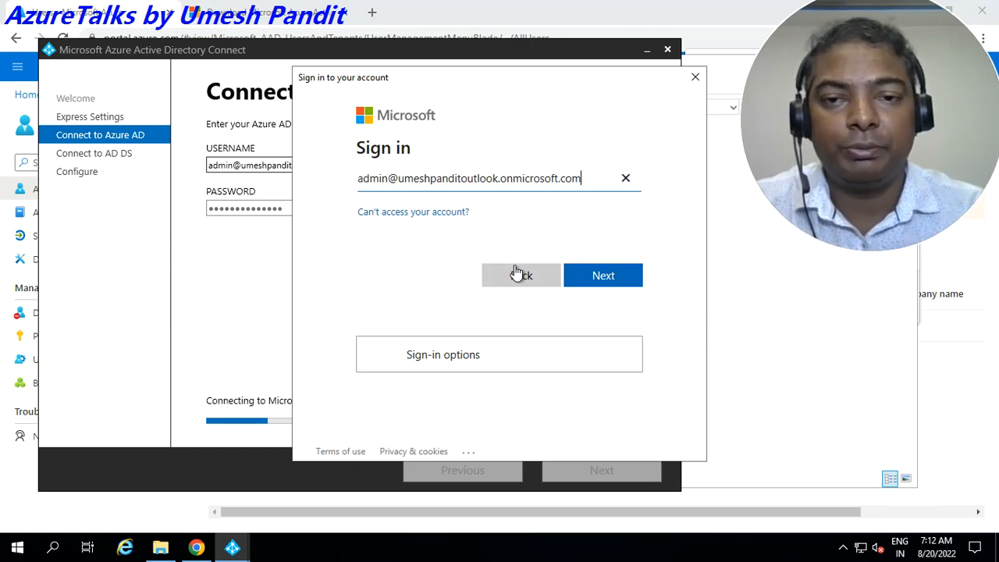
pyautogui.click(599, 276)
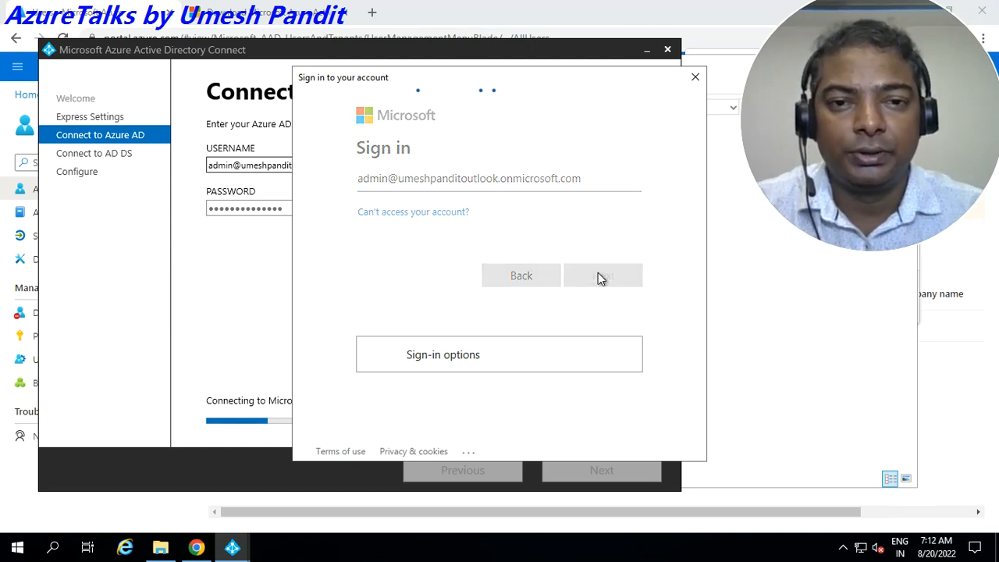
pyautogui.write('•••••••••••••')
pyautogui.click(569, 278)
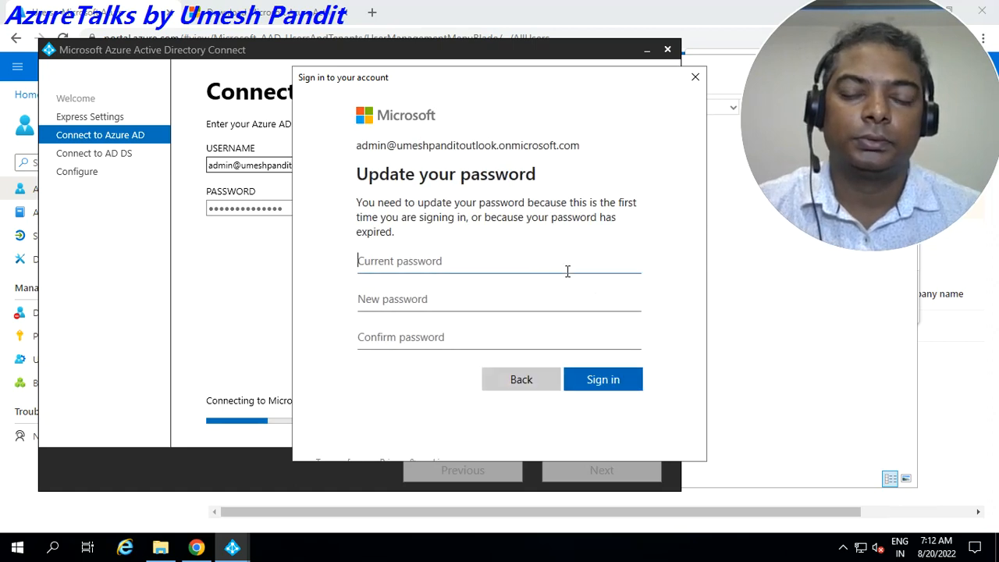
pyautogui.hotkey('ctrl', 'v')
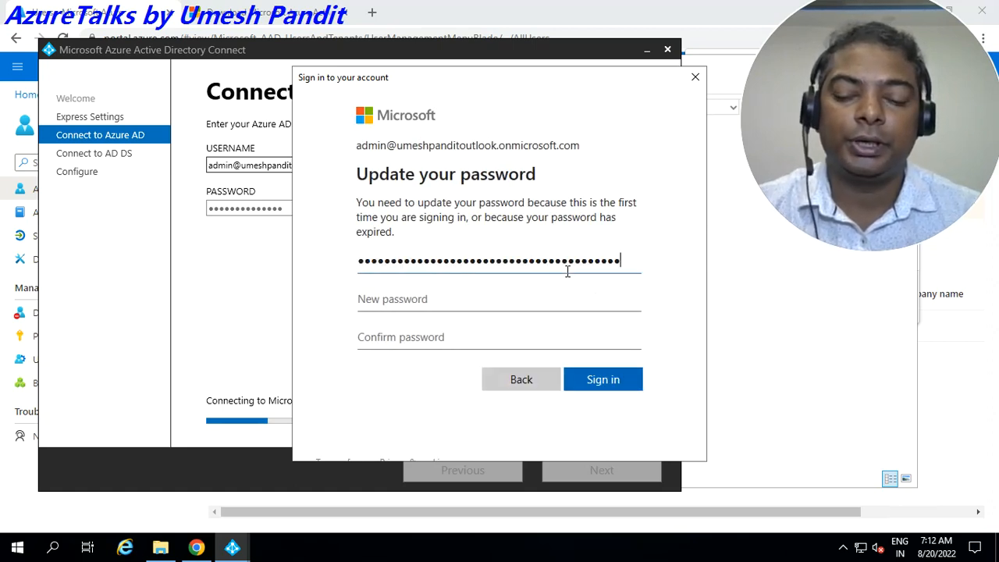
pyautogui.hotkey('ctrl', 'a')
pyautogui.press('BackSpace')
# Step: Update the administrator's password by entering the current password, the new password and its confirmation, and sign in
pyautogui.write('•••••••••••')
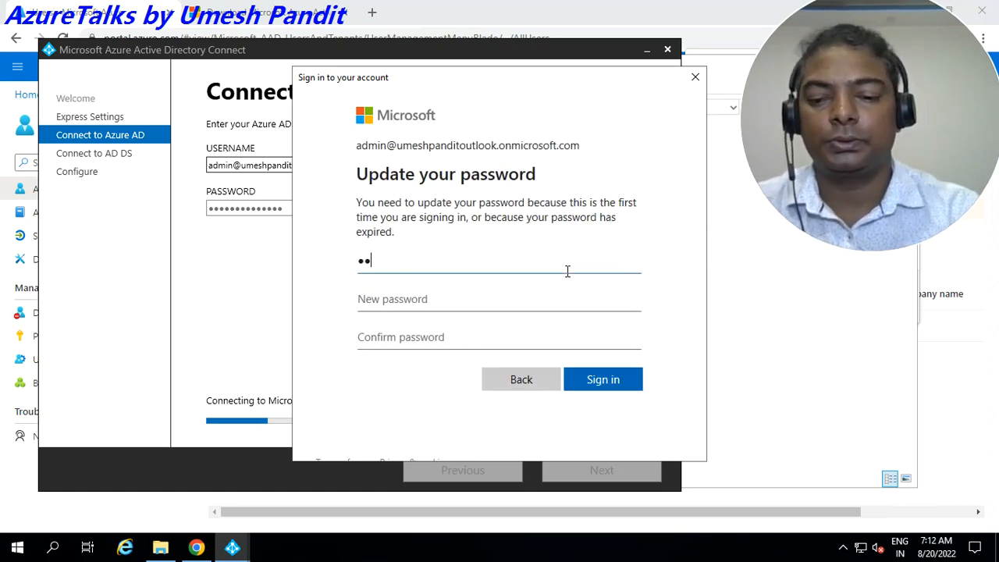
pyautogui.write('••••')
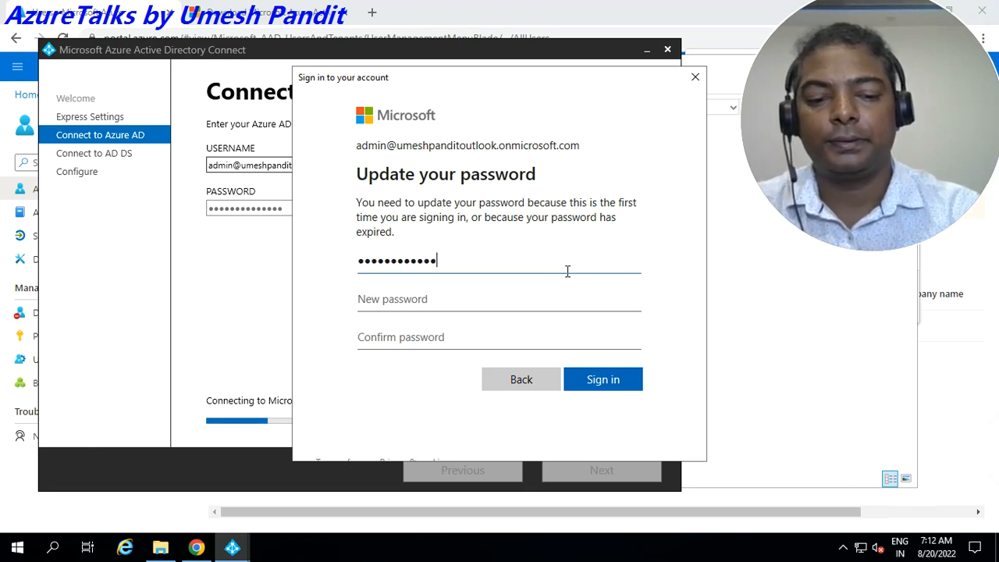
pyautogui.press('Tab')
pyautogui.write('••••••••••••')
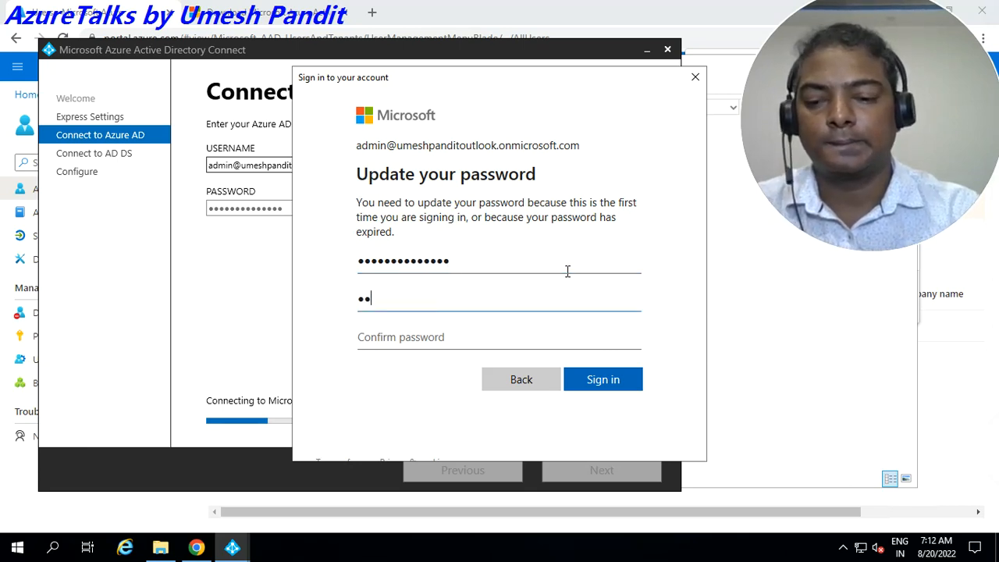
pyautogui.write('•••')
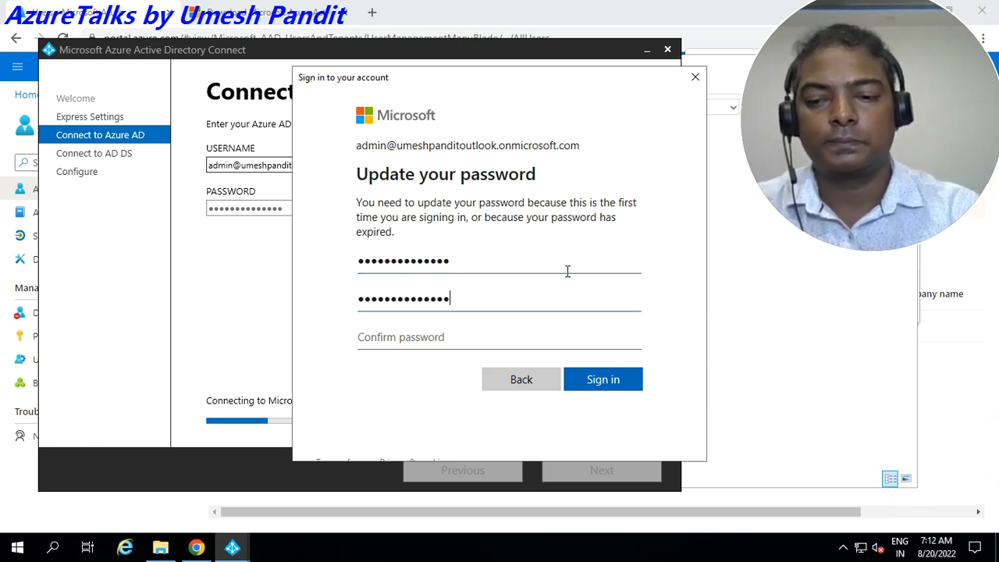
pyautogui.write('•')
pyautogui.press('Tab')
pyautogui.write('••••••••••')
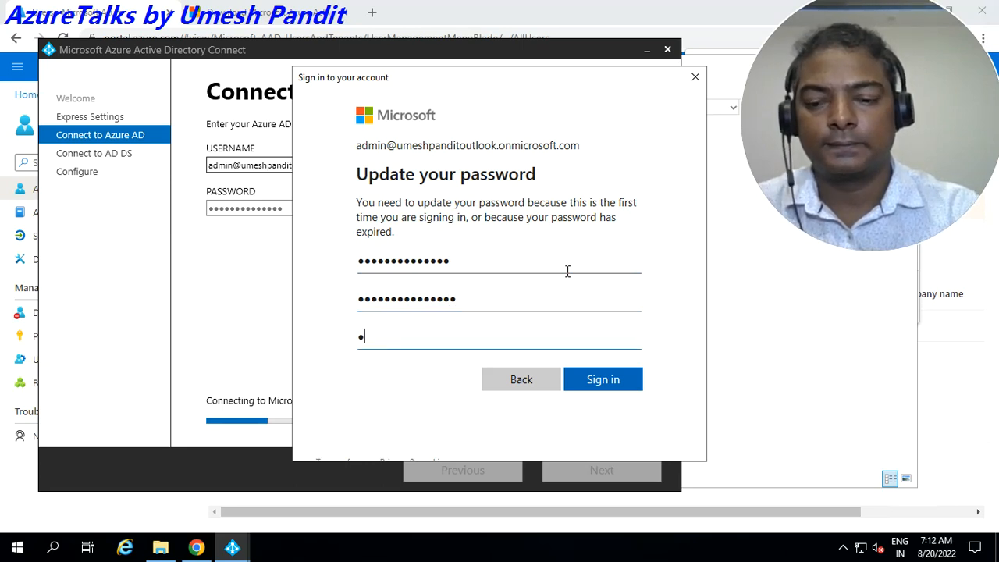
pyautogui.write('••••')
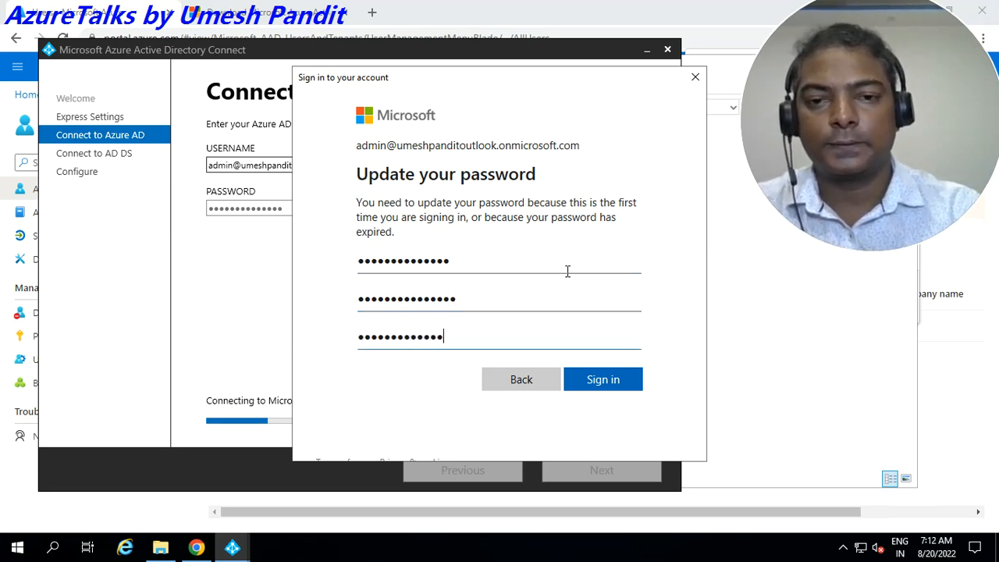
pyautogui.click(604, 381)
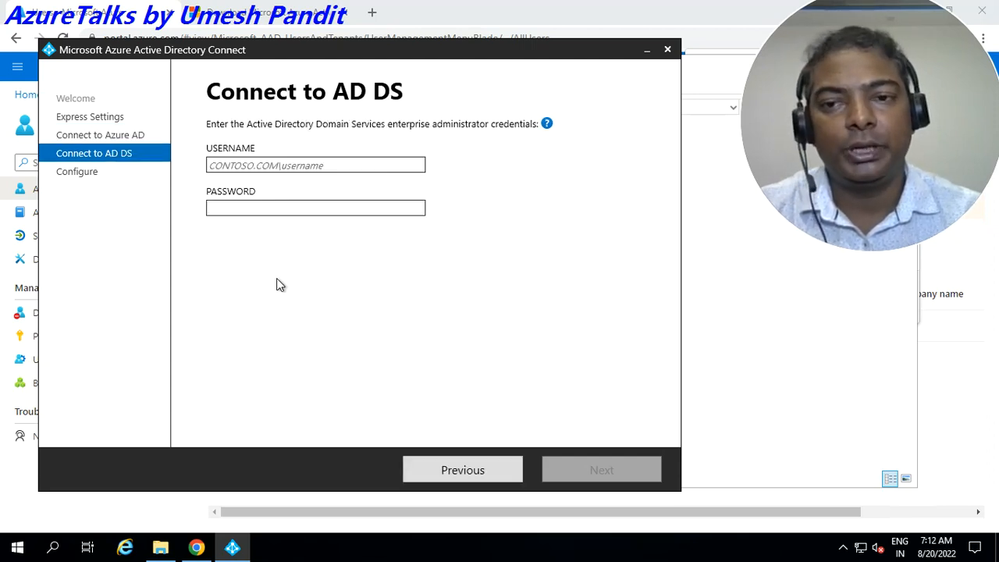
# Step: Enter the AD DS enterprise administrator credentials with username DEV\azureuser and the account password, and continue
pyautogui.click(240, 165)
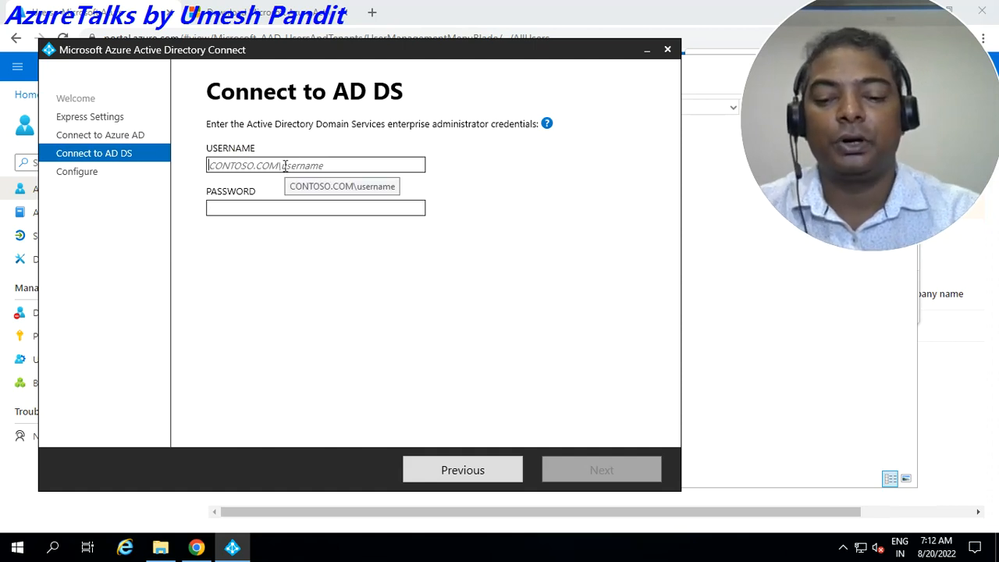
pyautogui.write('dev\\azure')
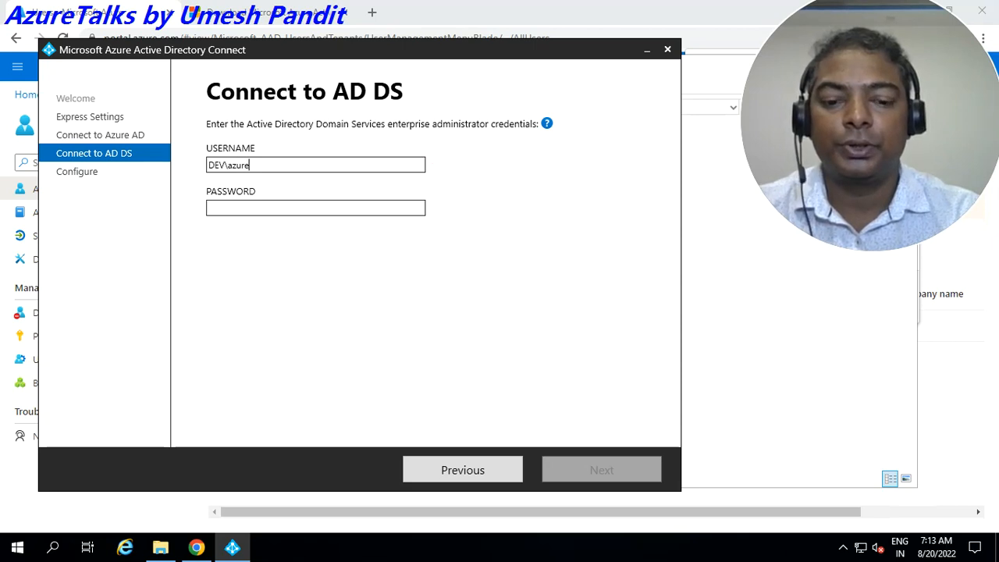
pyautogui.write('user')
pyautogui.press('Tab')
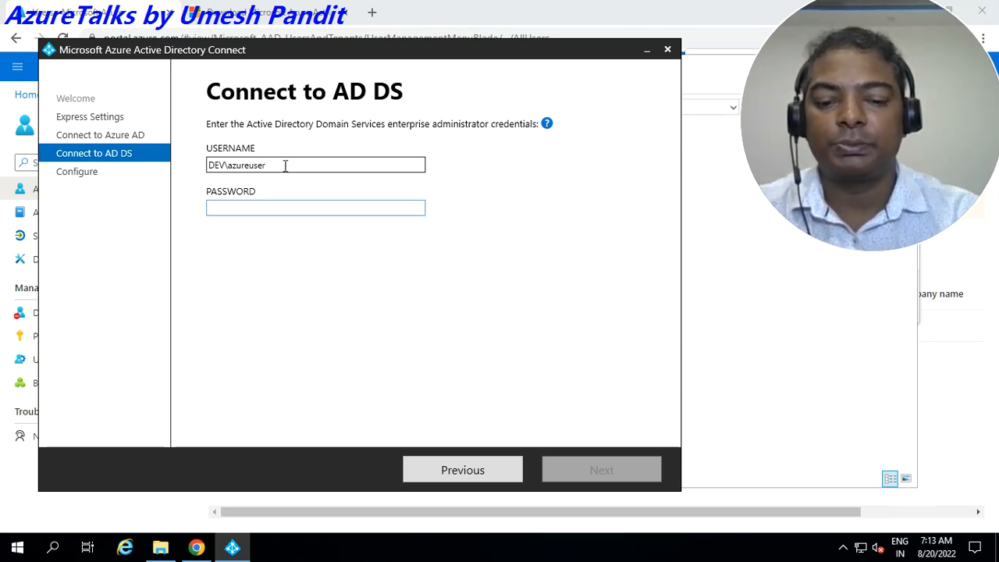
pyautogui.write('••••••••••')
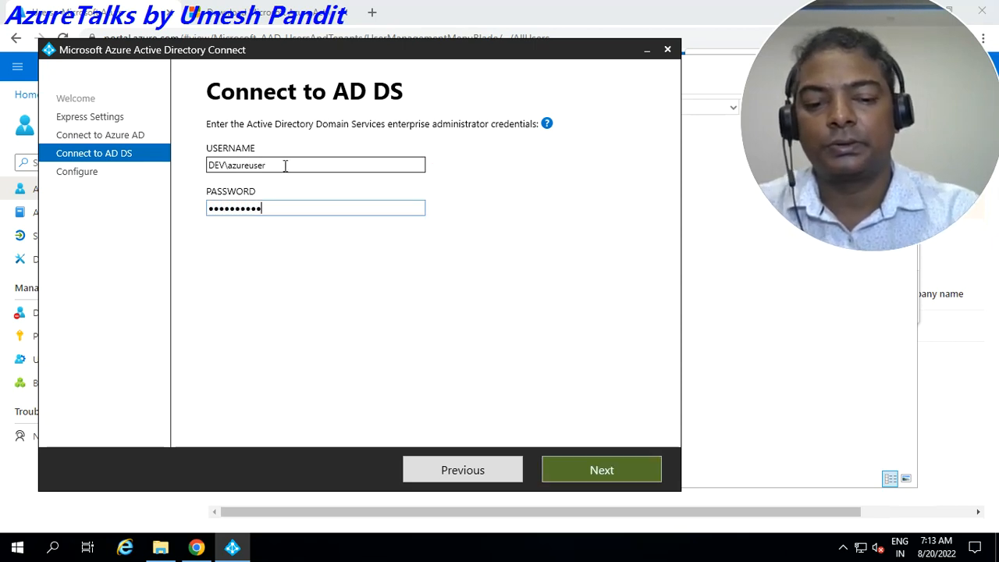
pyautogui.write('•••')
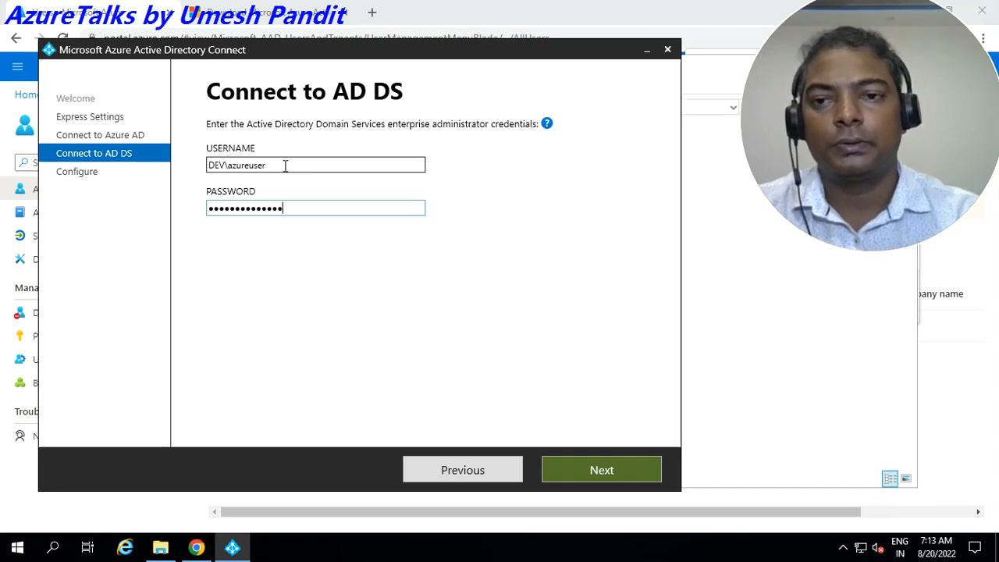
pyautogui.click(595, 466)
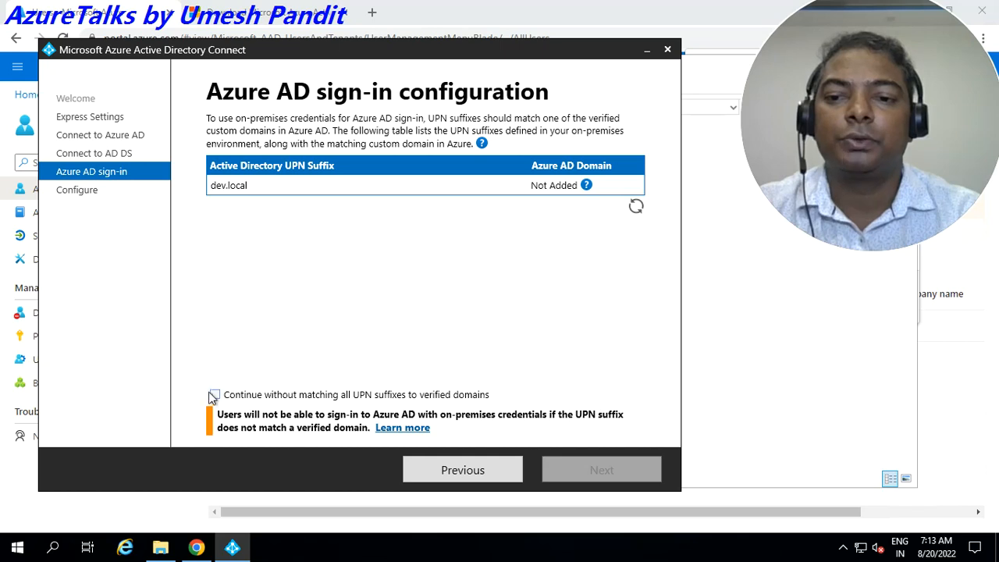
# Step: Continue without matching all UPN suffixes to verified domains, and install the synchronization configuration through to exiting the completed wizard
pyautogui.click(214, 395)
pyautogui.click(591, 470)
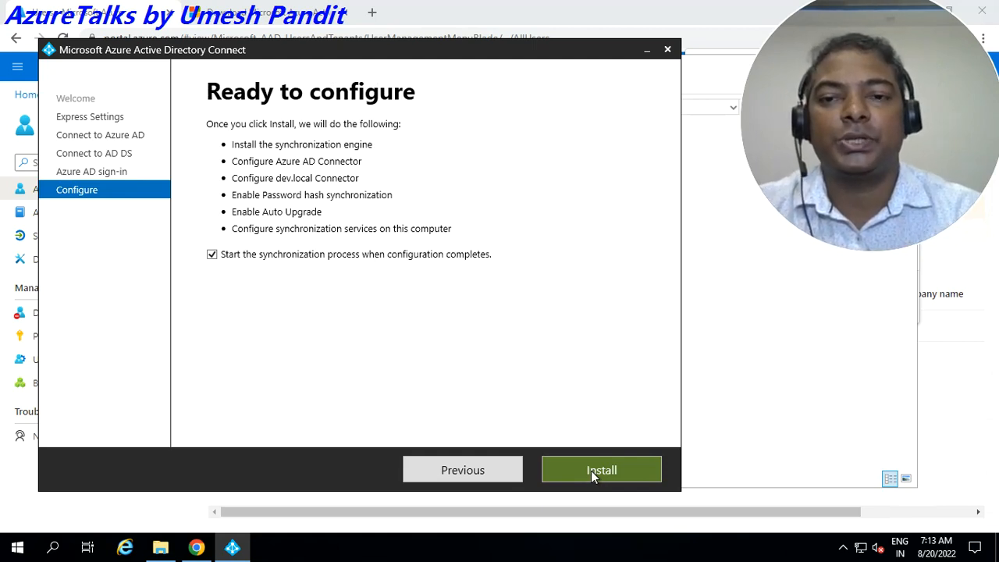
pyautogui.click(591, 471)
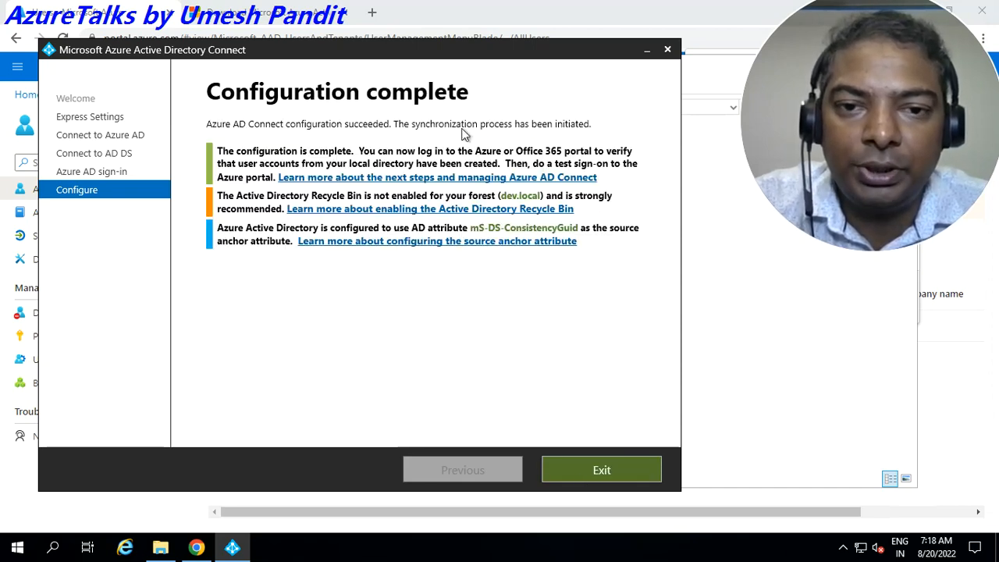
pyautogui.click(580, 468)
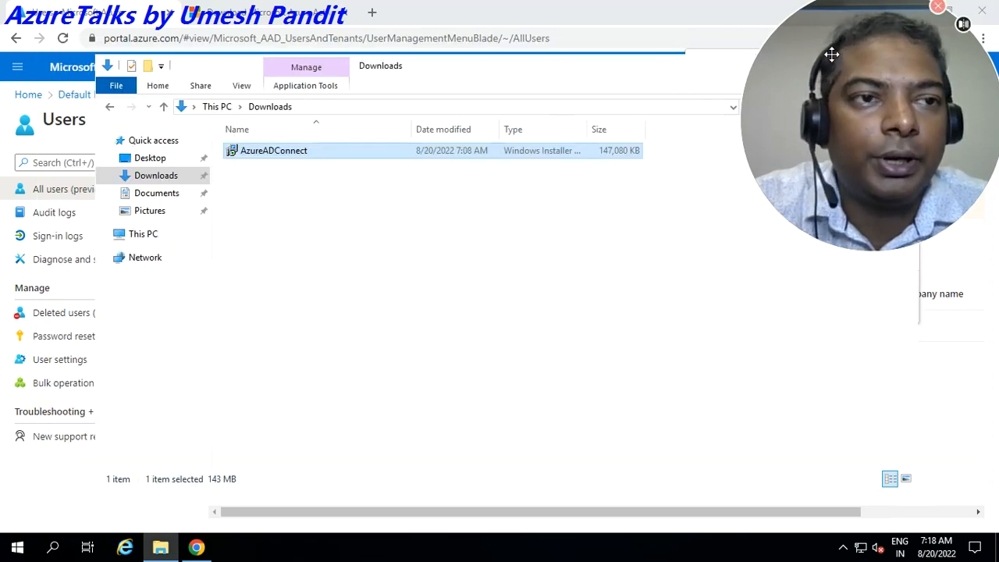
# Step: Clear the desktop by closing the Downloads window and the save-password prompt and minimizing the browser
pyautogui.moveTo(831, 54); pyautogui.dragTo(872, 194)
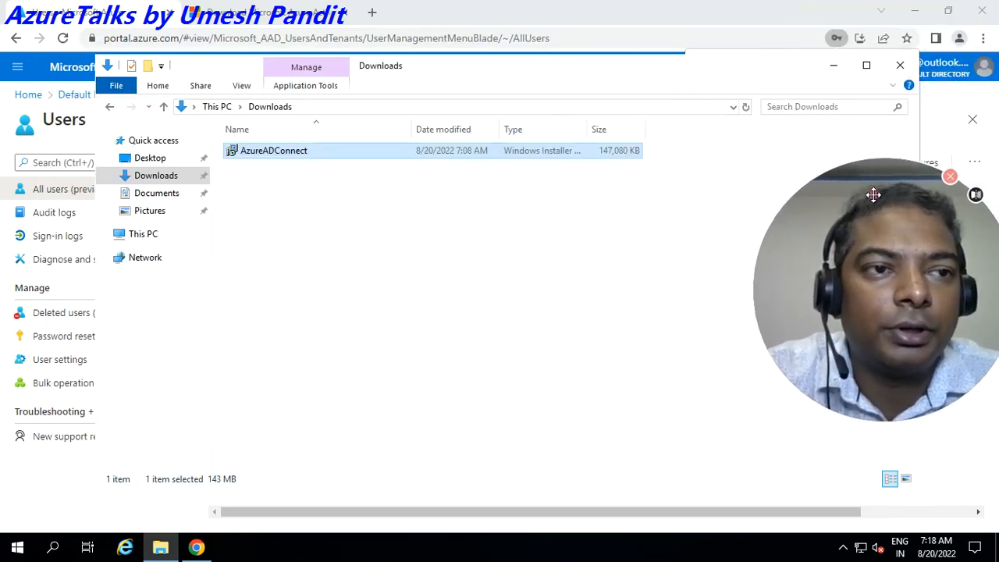
pyautogui.click(896, 65)
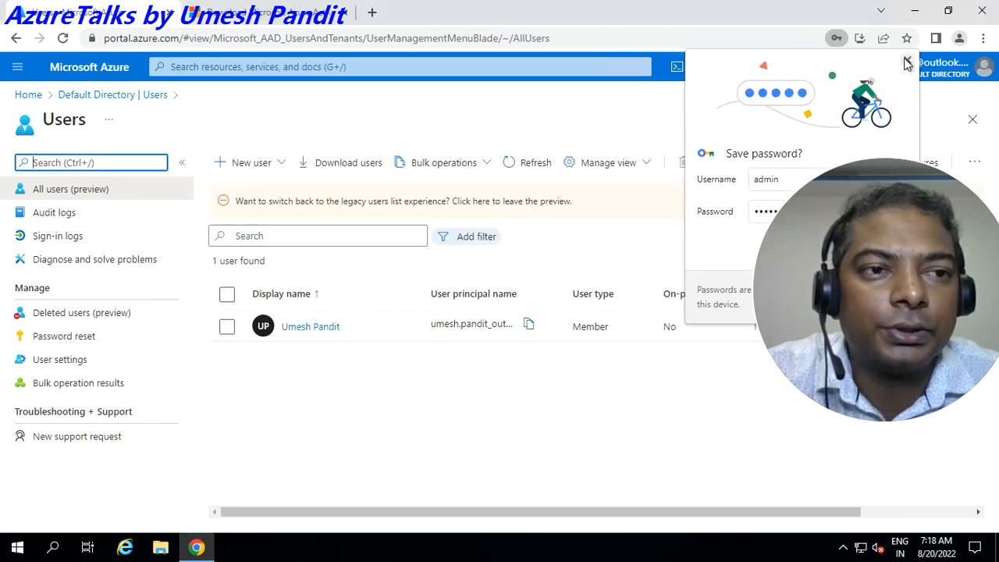
pyautogui.click(907, 62)
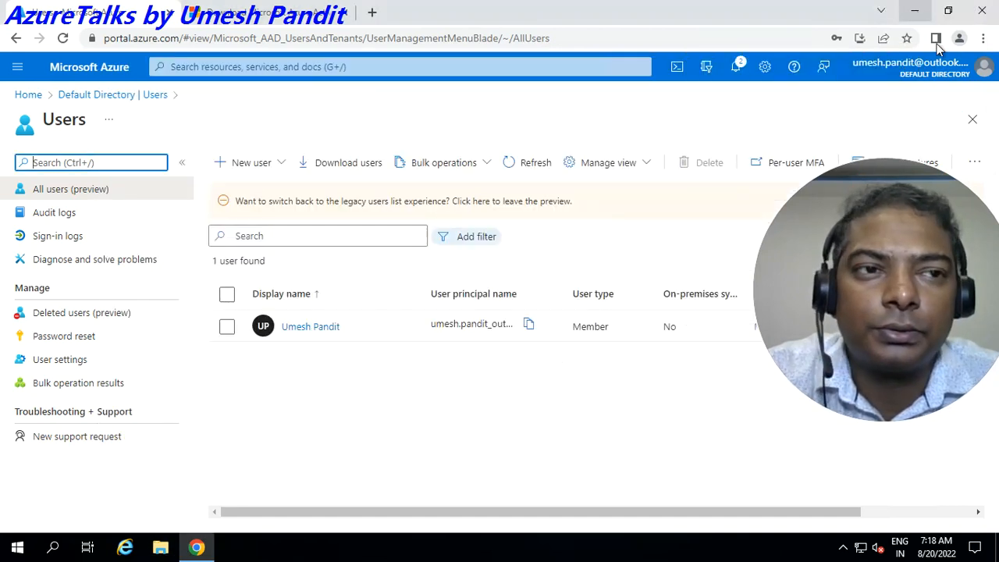
pyautogui.click(914, 14)
# Step: Try to reopen Azure AD Connect from the desktop to view its configuration, and close the wizard
pyautogui.click(25, 173)
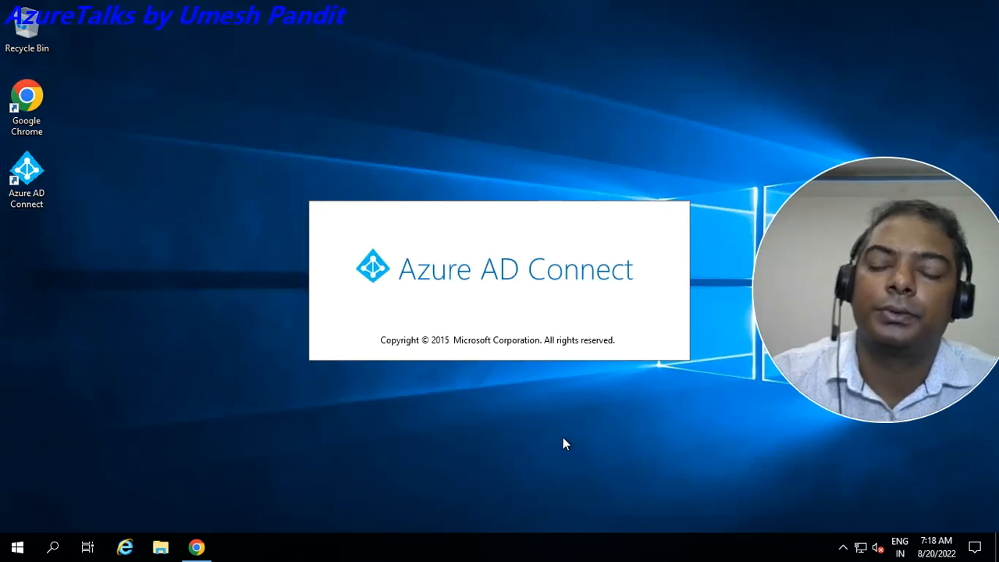
pyautogui.press('super')
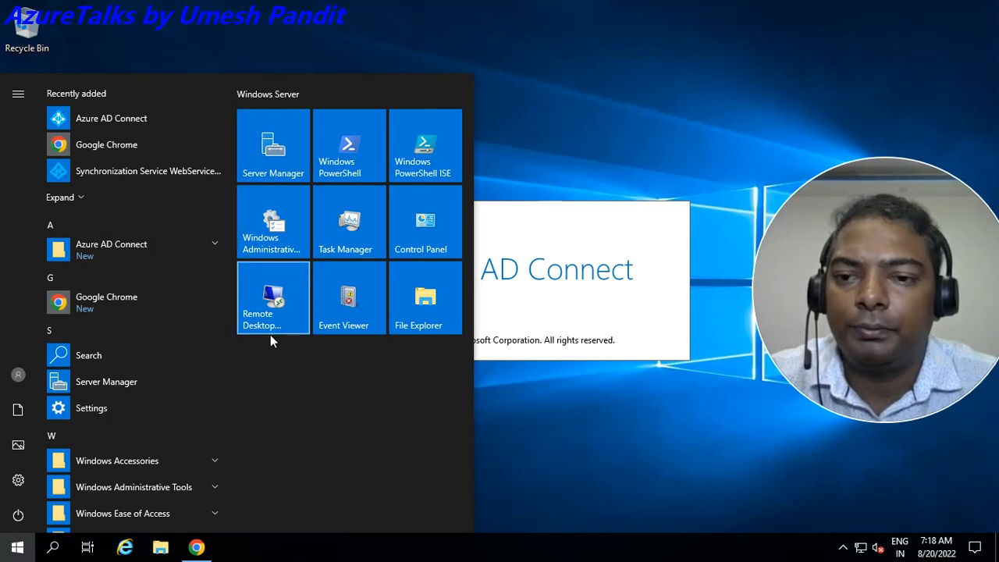
pyautogui.click(591, 100)
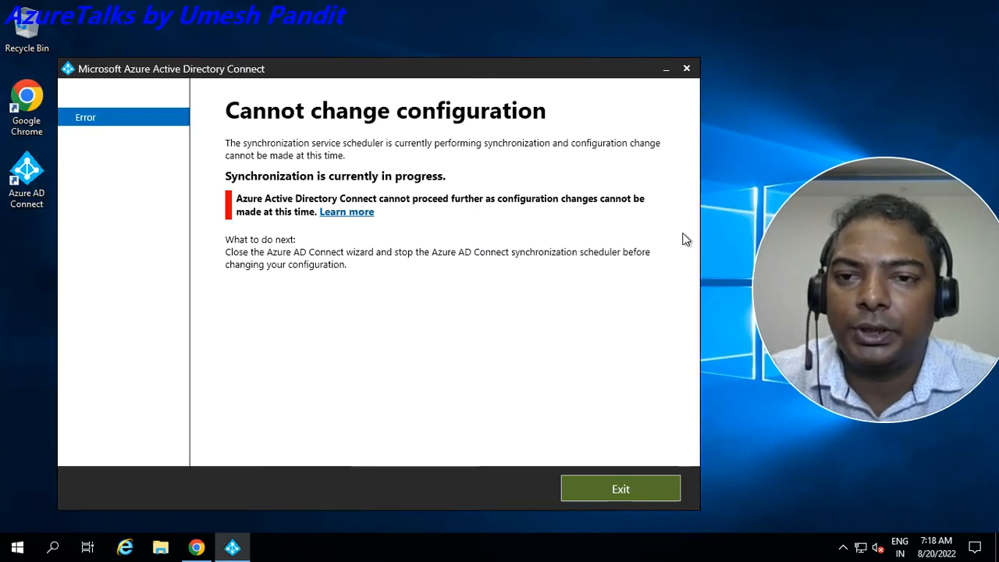
pyautogui.click(686, 70)
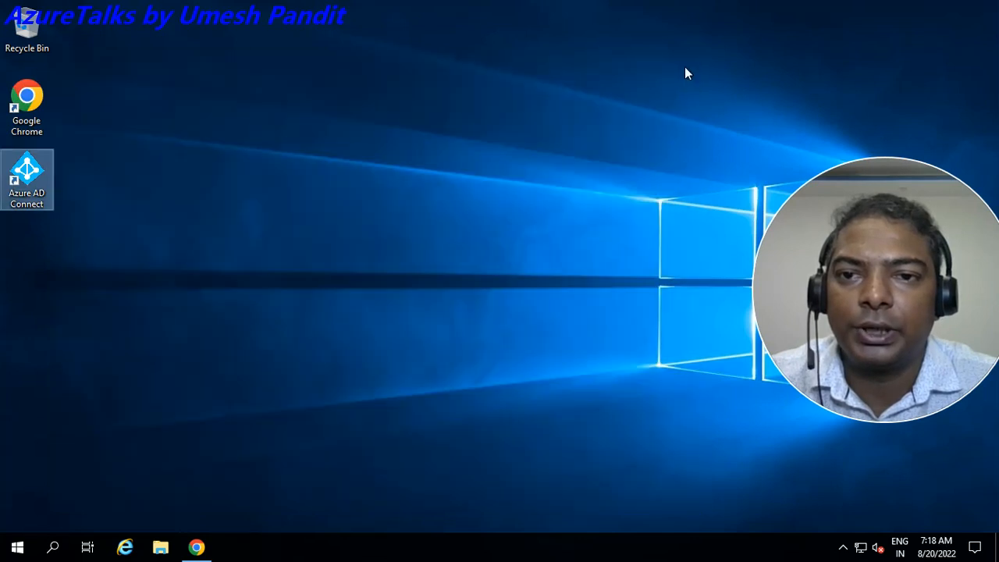
# Step: Search for and open Active Directory Domains and Trusts, and close the stray File Explorer window
pyautogui.click(22, 552)
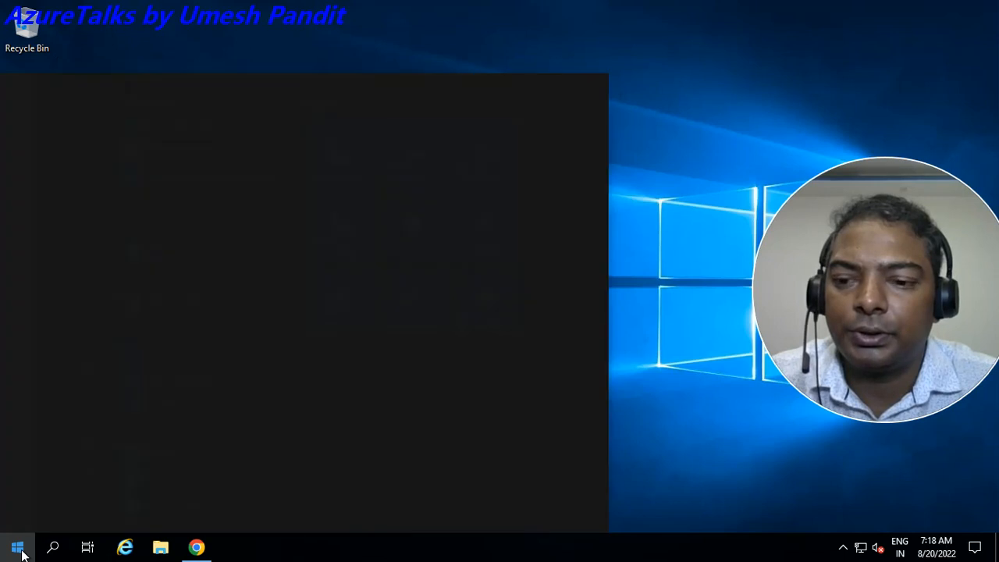
pyautogui.click(160, 552)
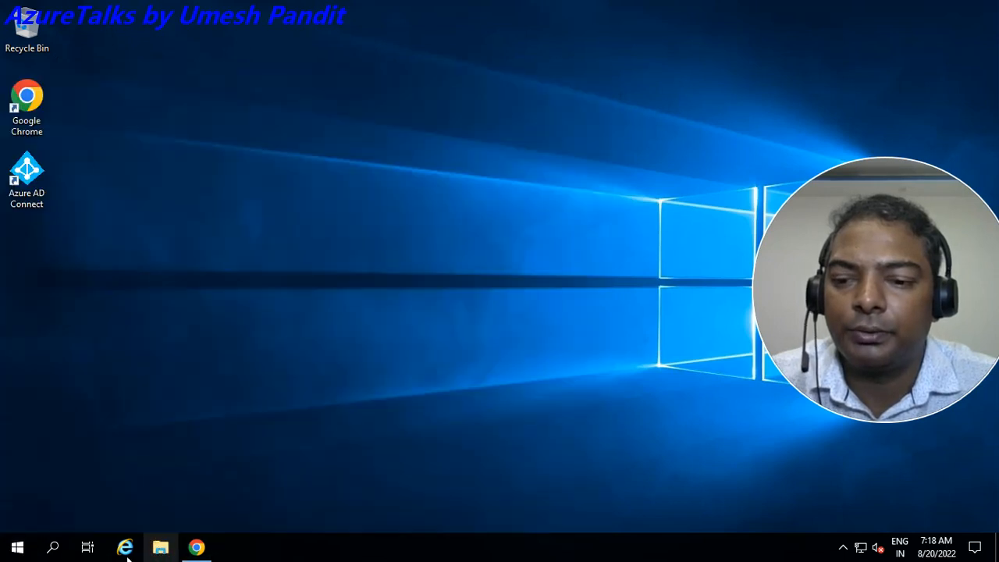
pyautogui.click(31, 552)
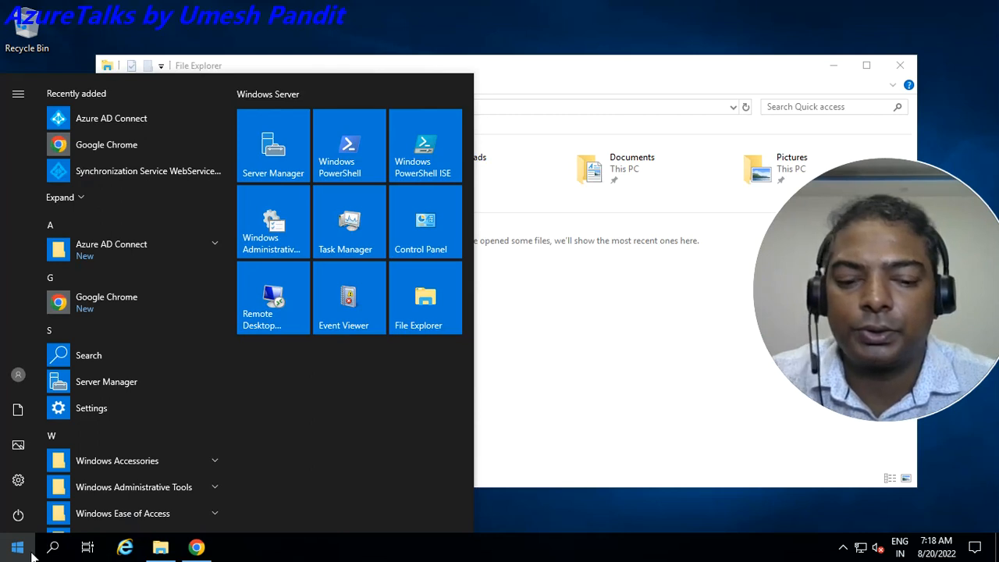
pyautogui.write('dom')
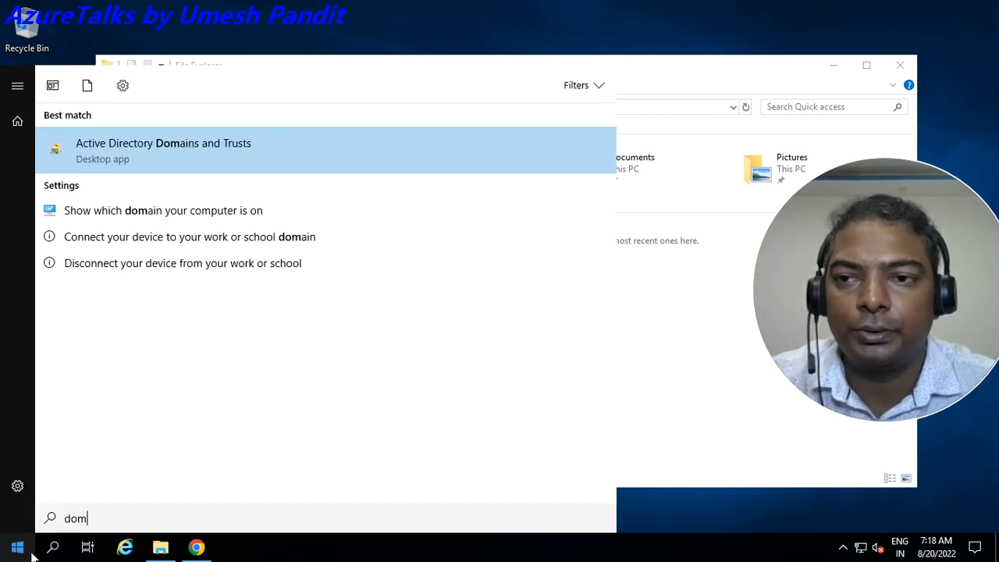
pyautogui.click(102, 156)
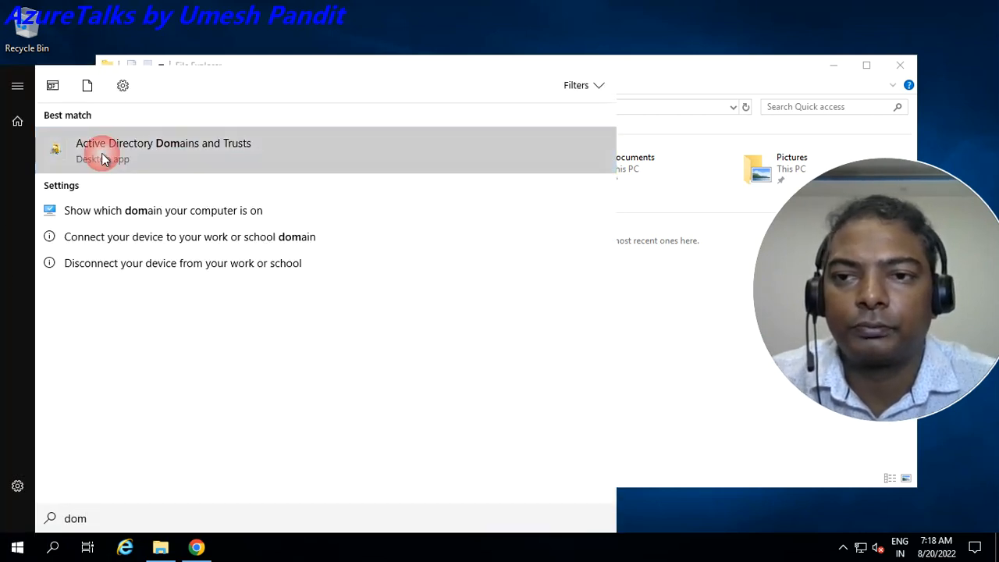
pyautogui.click(899, 67)
pyautogui.moveTo(339, 31); pyautogui.dragTo(465, 63)
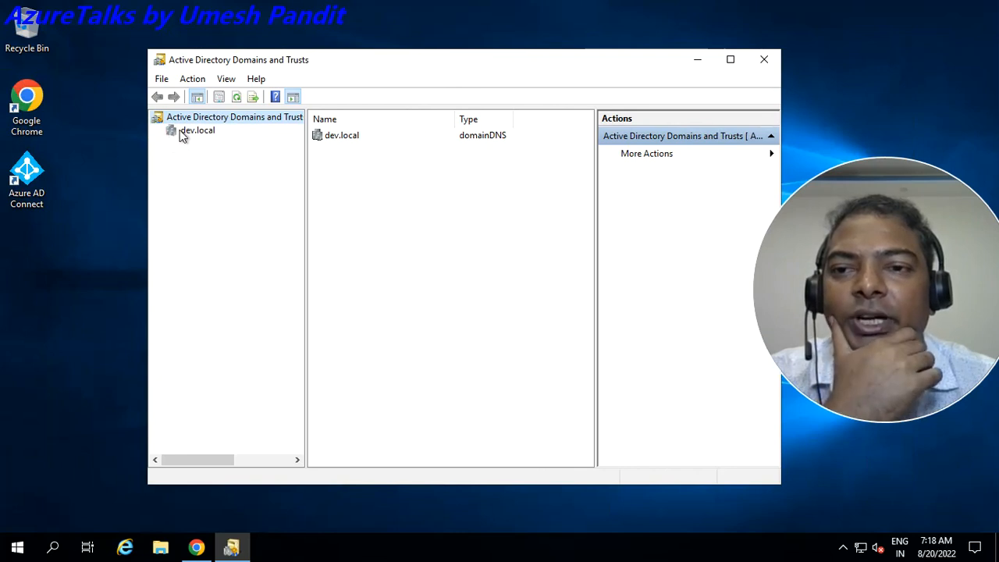
# Step: Open Active Directory Users and Computers by managing the dev.local domain, and close Active Directory Domains and Trusts
pyautogui.click(191, 130)
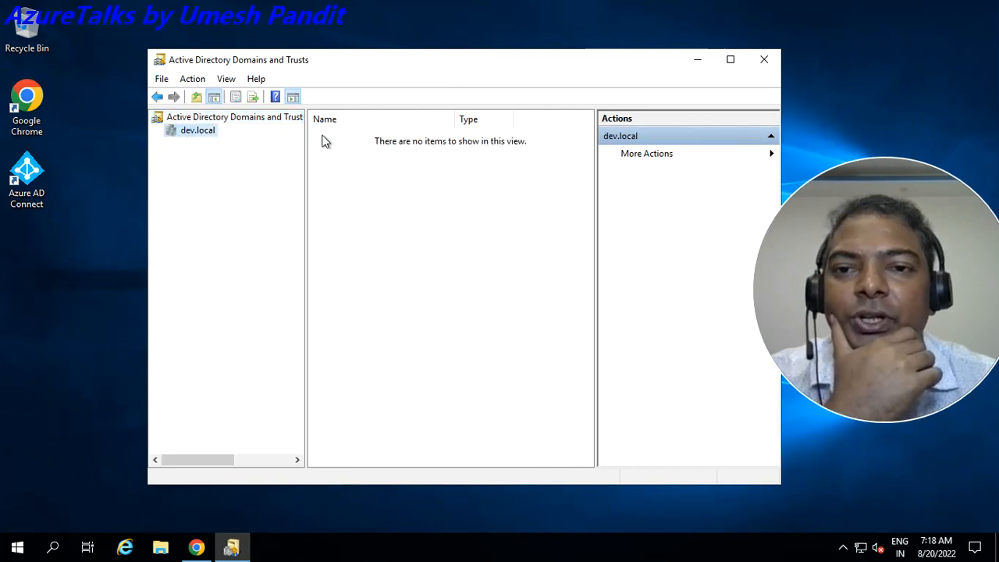
pyautogui.rightClick(186, 138)
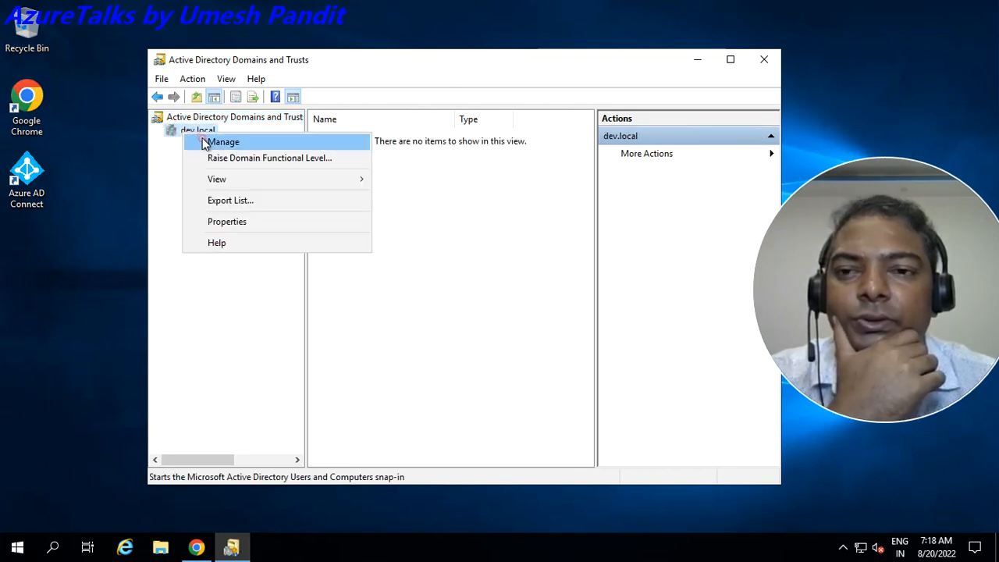
pyautogui.click(205, 142)
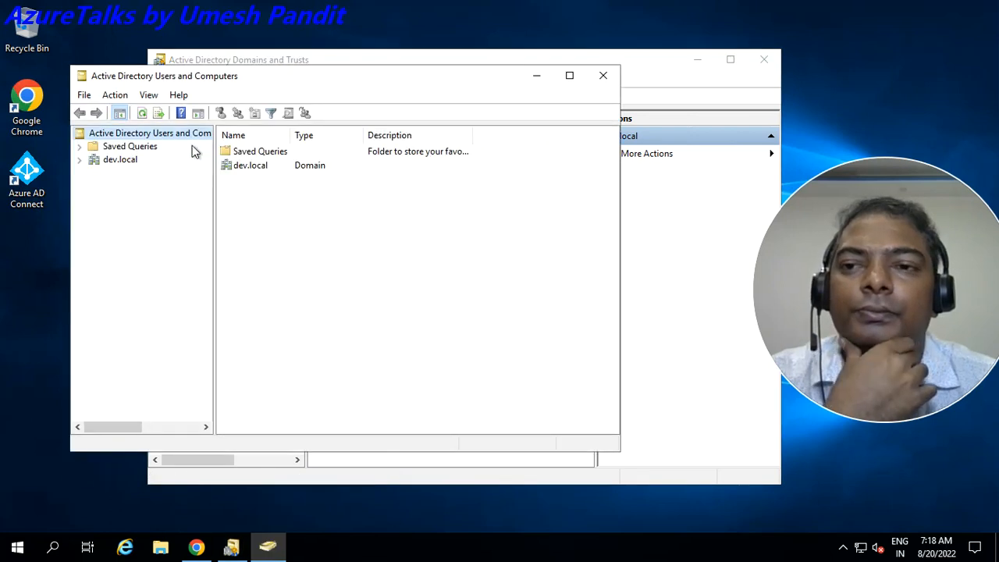
pyautogui.moveTo(248, 79); pyautogui.dragTo(392, 107)
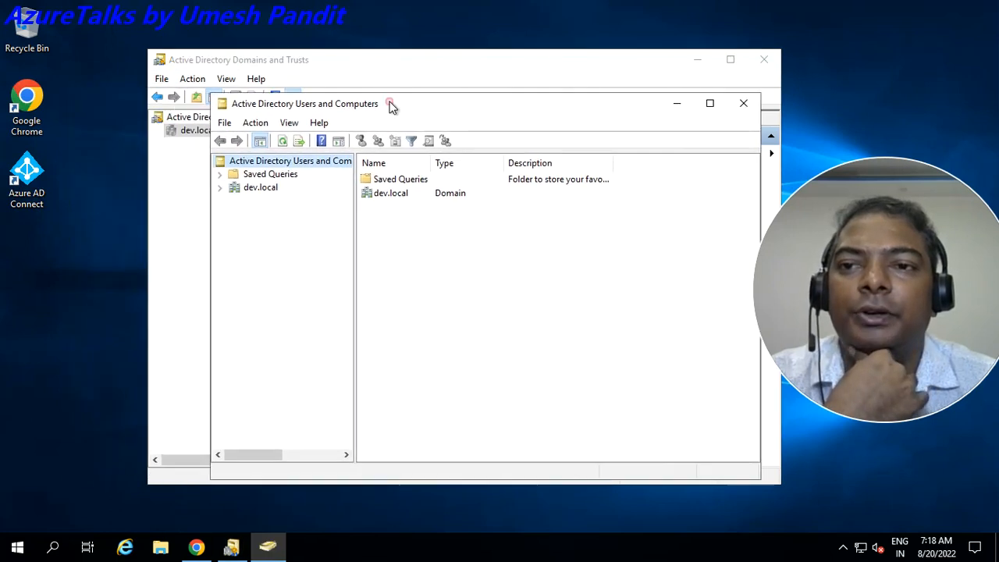
pyautogui.click(764, 59)
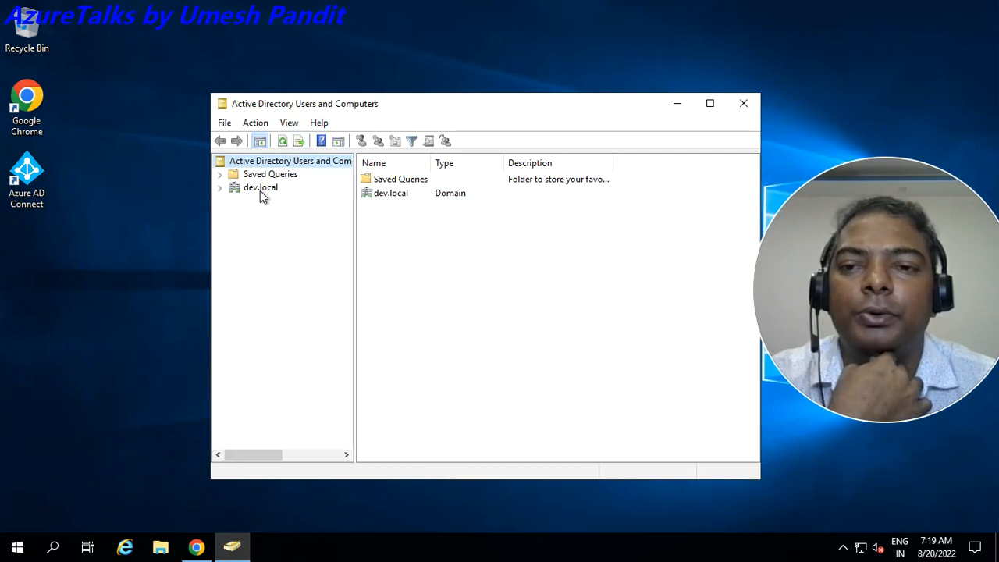
# Step: Examine the accounts and groups in the dev.local Users container, including the MSOL account created by Azure AD Connect
pyautogui.click(221, 187)
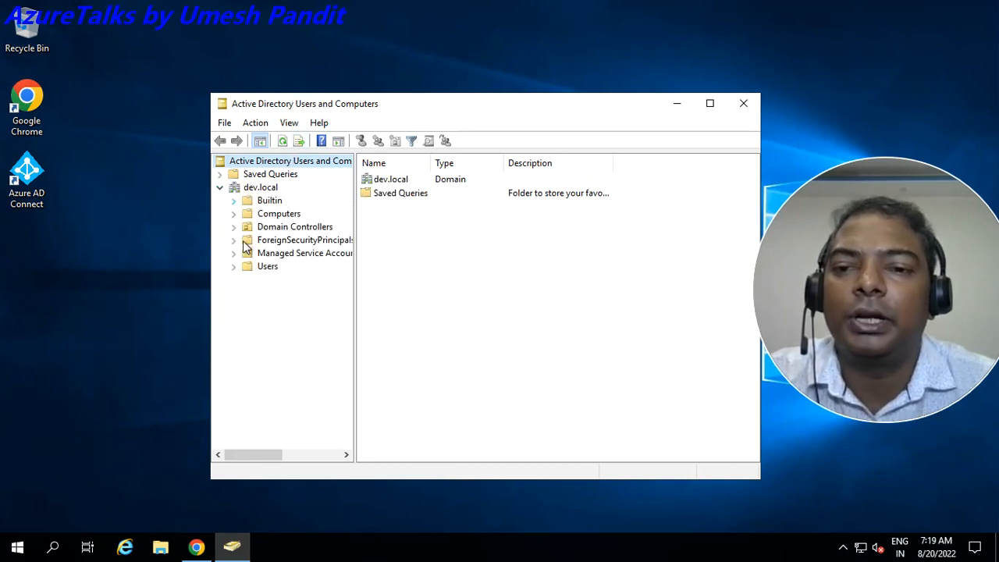
pyautogui.moveTo(397, 104); pyautogui.dragTo(334, 51)
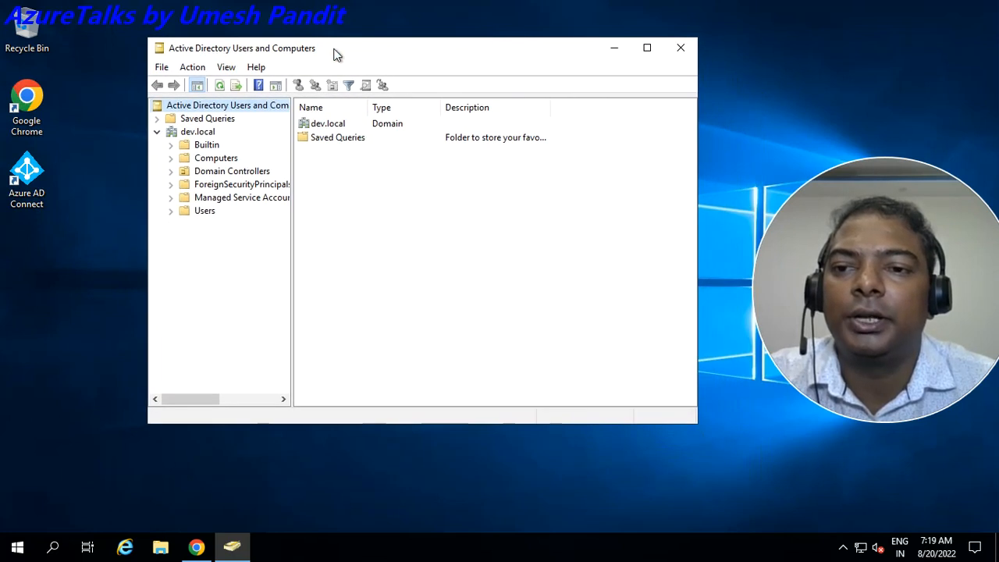
pyautogui.click(204, 210)
pyautogui.click(319, 195)
pyautogui.scroll(-3, 339, 244)
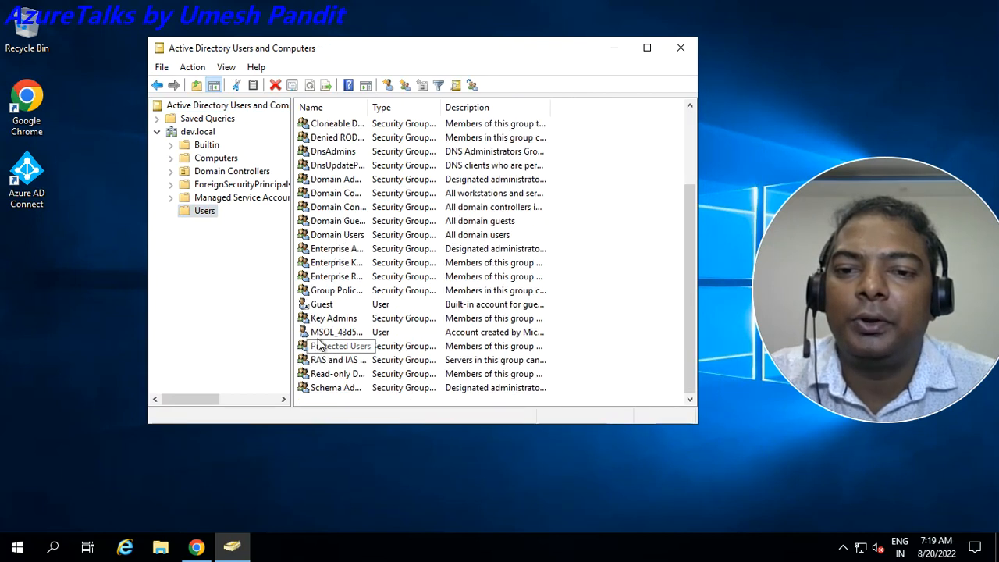
pyautogui.click(484, 334)
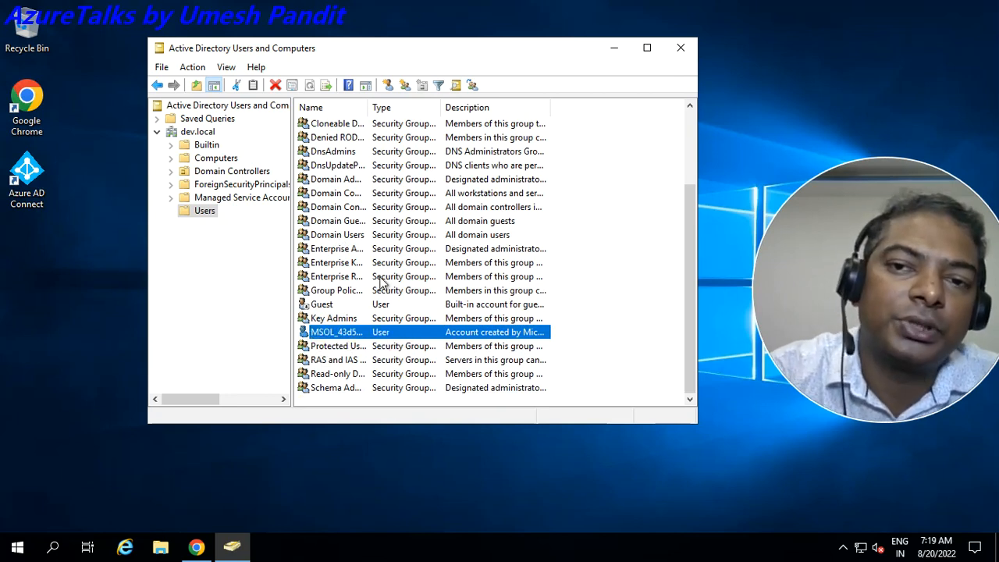
pyautogui.scroll(3, 383, 279)
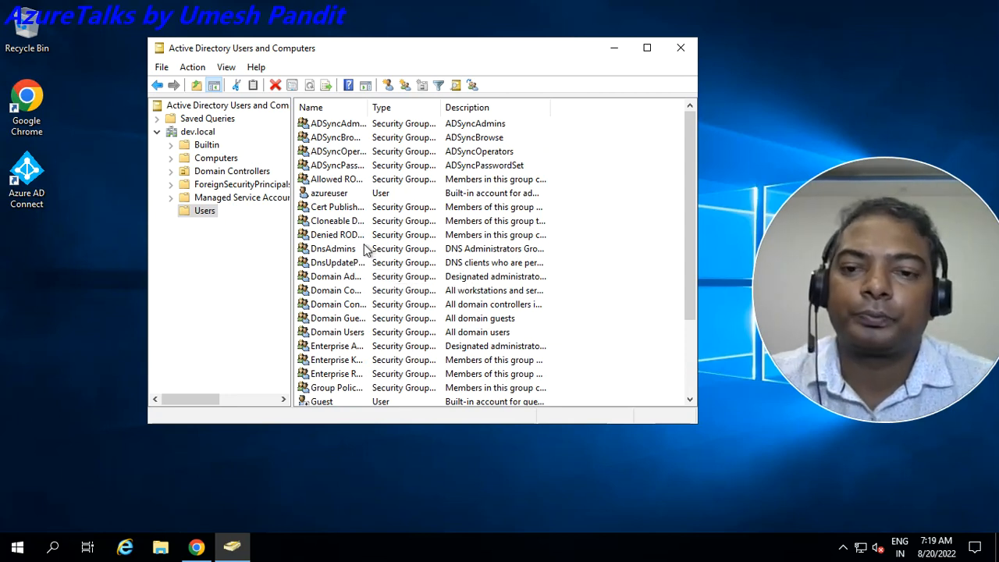
pyautogui.scroll(-3, 367, 250)
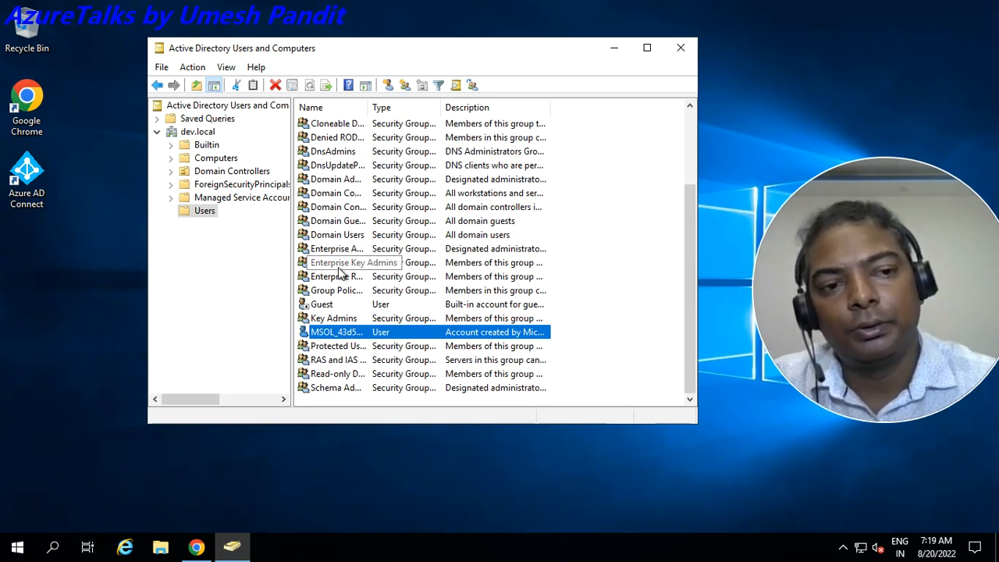
pyautogui.scroll(3, 408, 250)
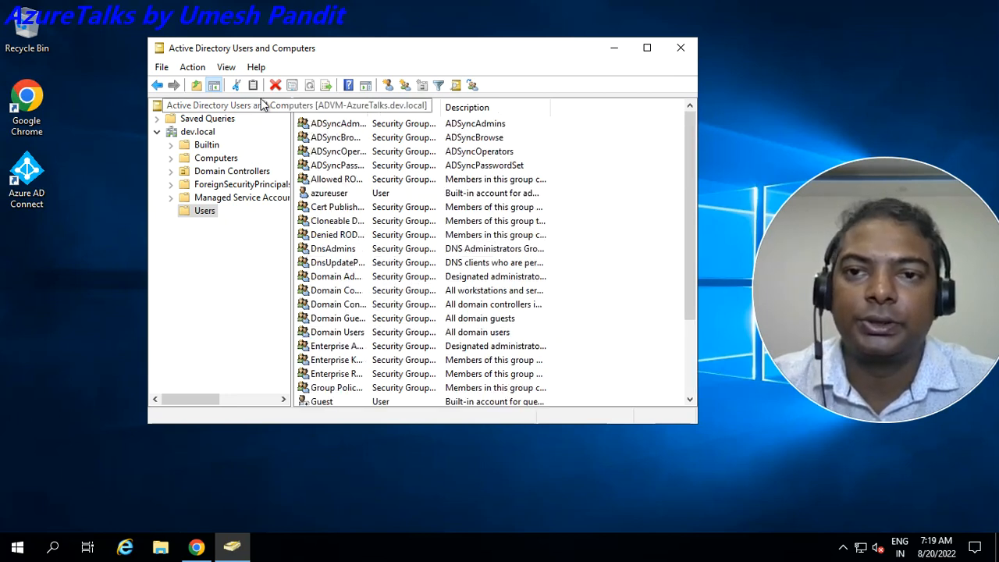
pyautogui.click(387, 86)
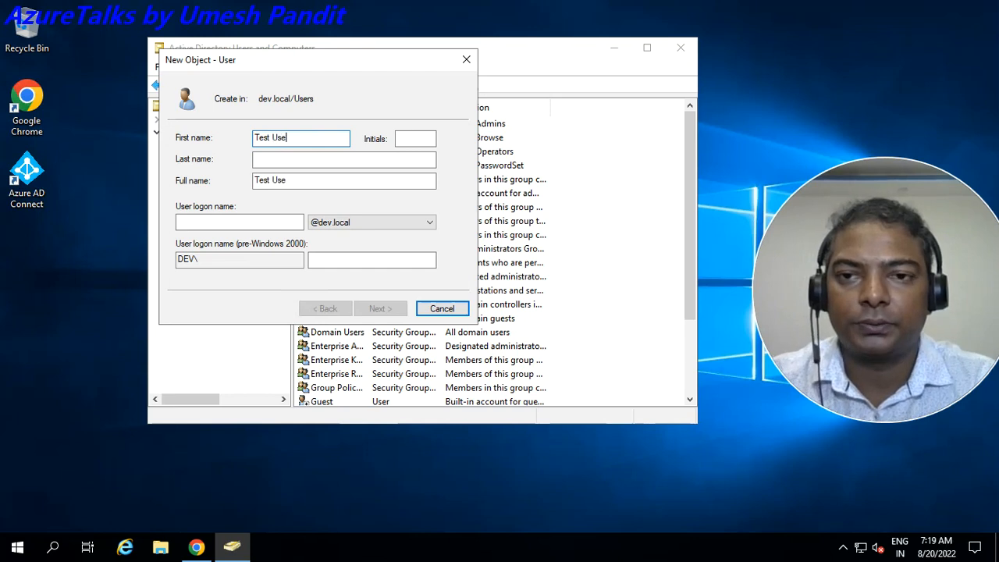
pyautogui.press('Tab')
pyautogui.press('Tab')
pyautogui.press('Tab')
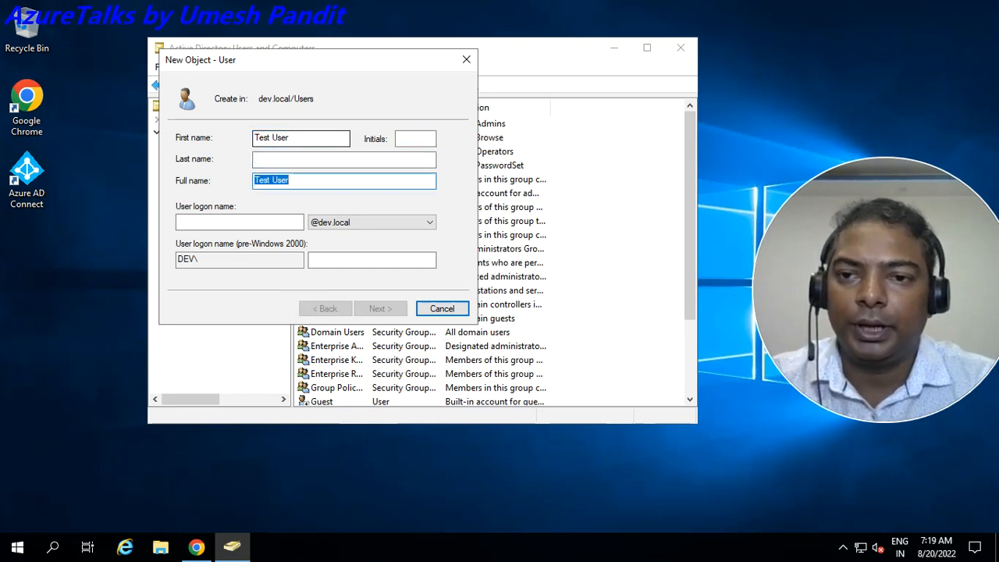
pyautogui.press('Tab')
pyautogui.write('Te')
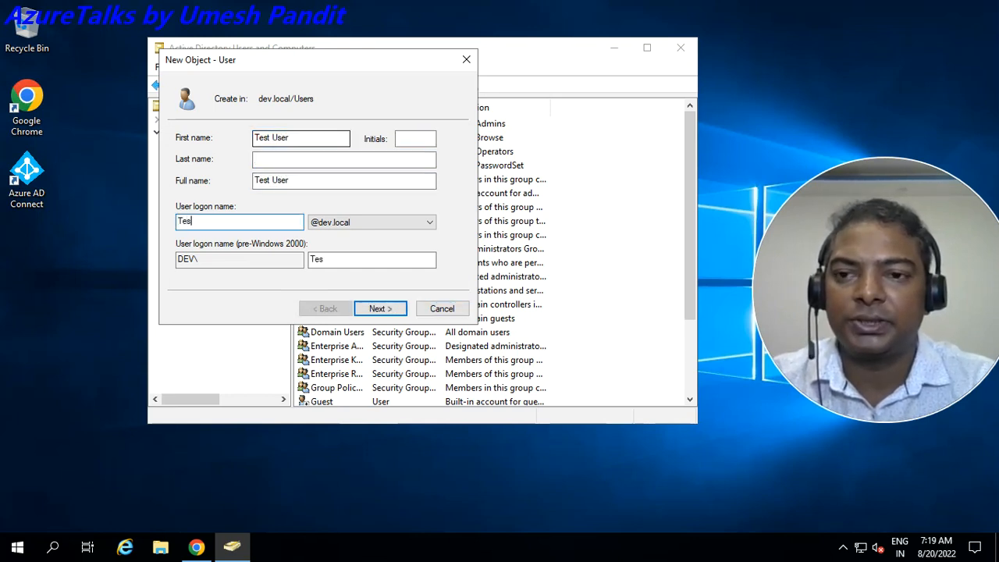
pyautogui.click(426, 224)
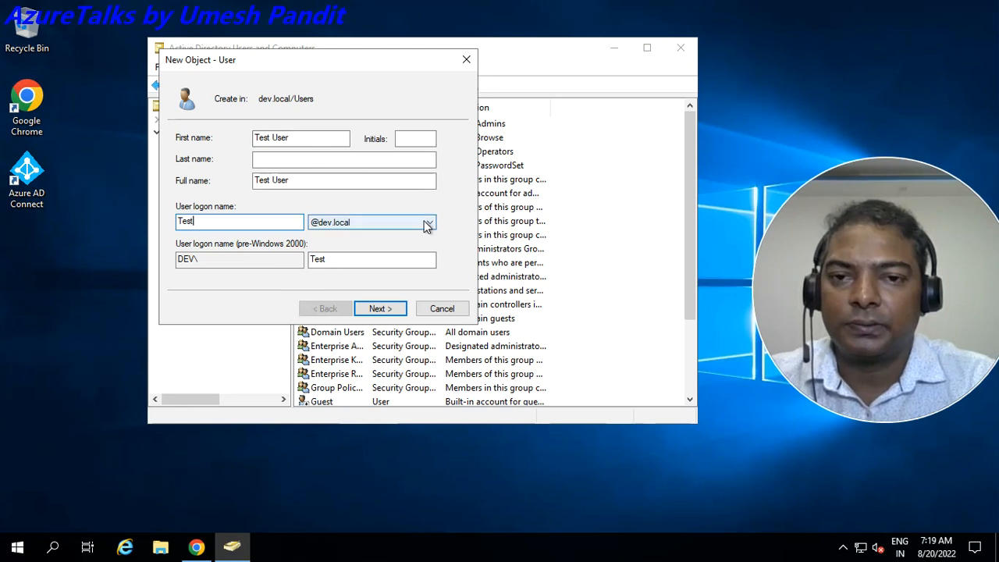
pyautogui.click(426, 223)
pyautogui.click(375, 308)
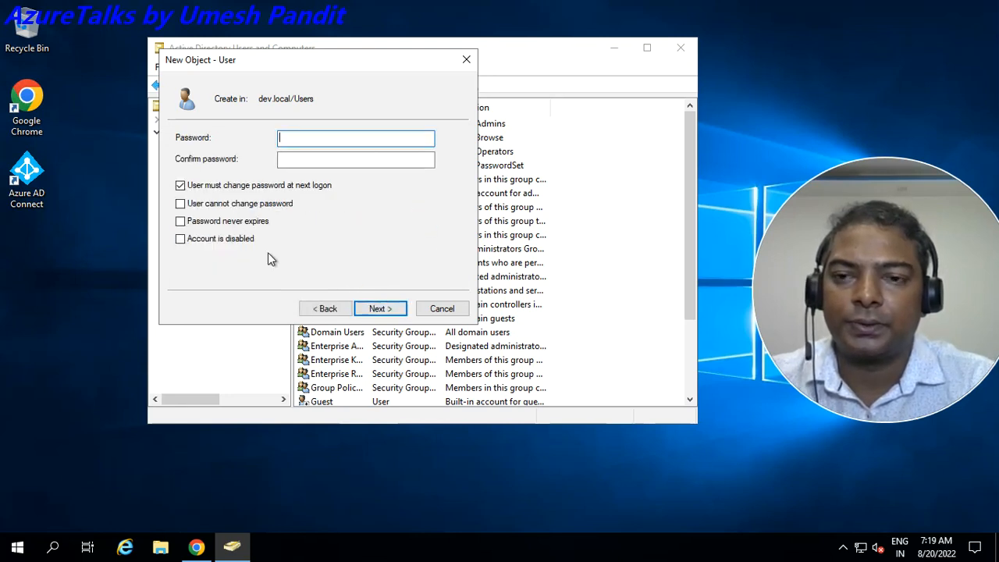
# Step: Enter and confirm the new user's password, and continue to the creation summary
pyautogui.moveTo(372, 310); pyautogui.dragTo(336, 234)
pyautogui.click(301, 139)
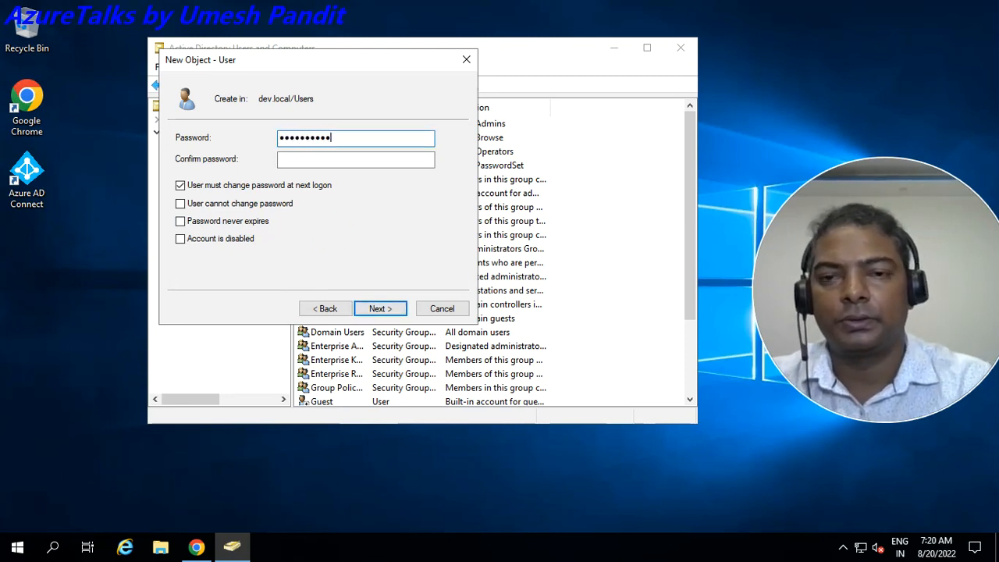
pyautogui.press('Tab')
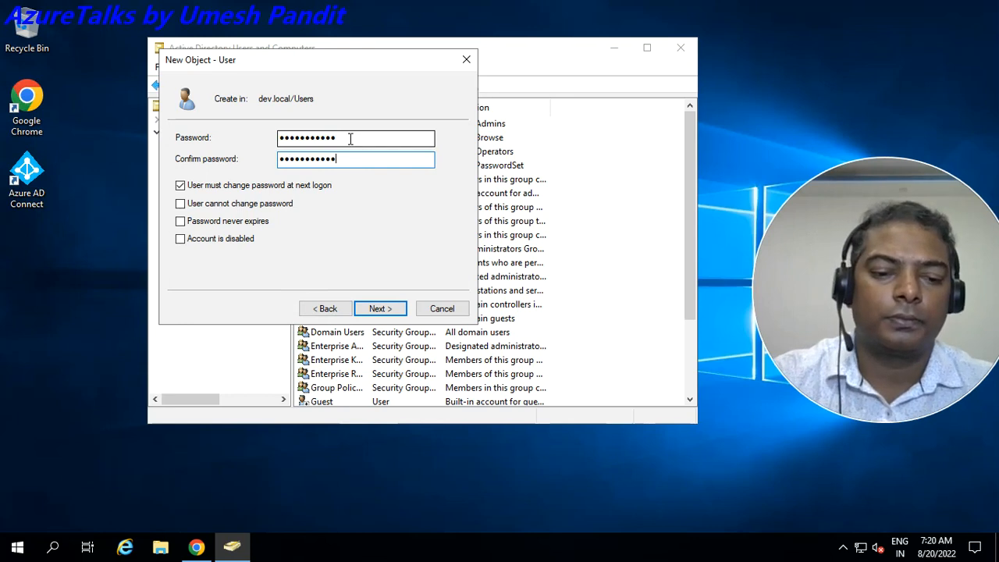
pyautogui.click(388, 137)
pyautogui.write('•')
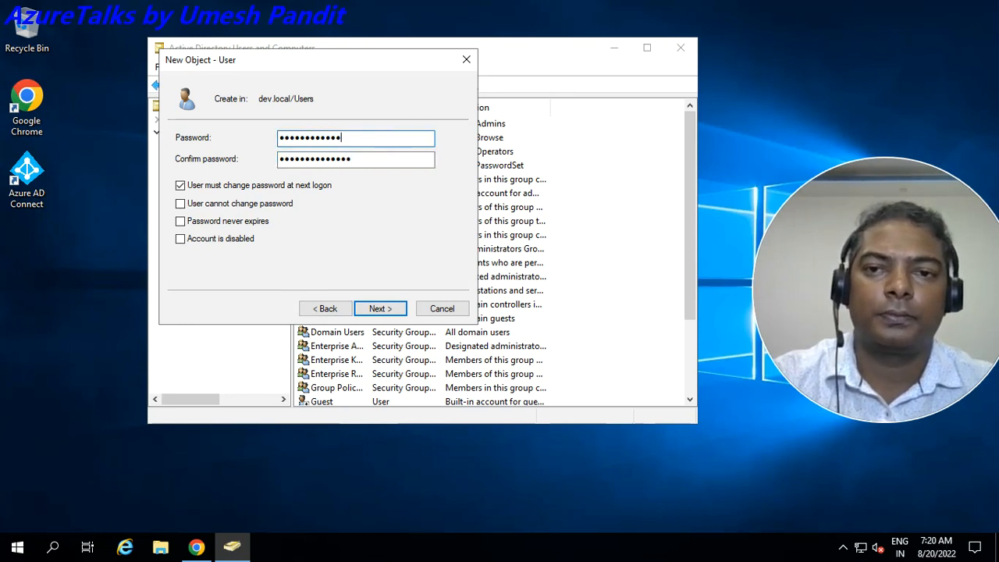
pyautogui.click(399, 309)
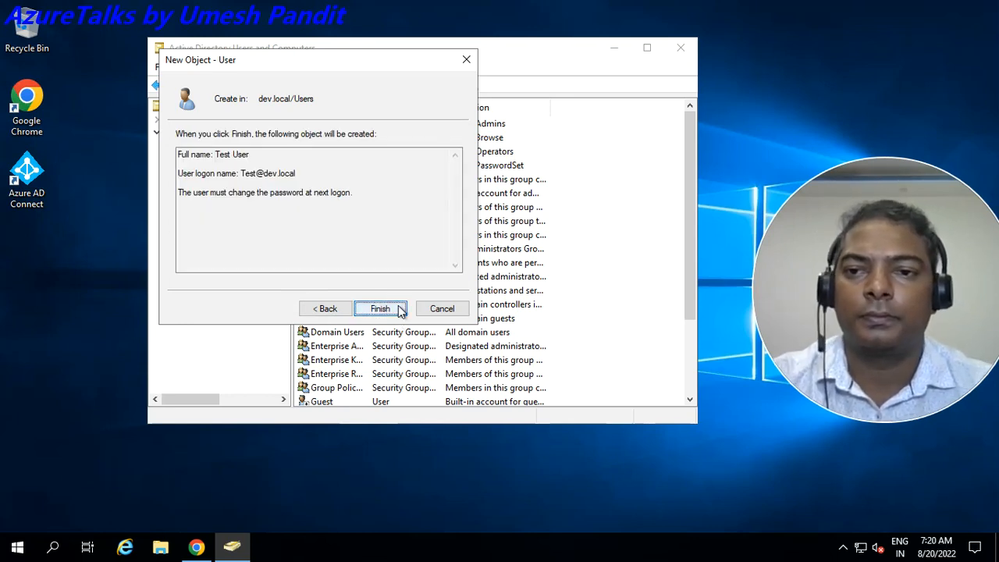
# Step: Return to the password options, set the password to never expire without a change at next logon, and finish creating Test User
pyautogui.click(327, 309)
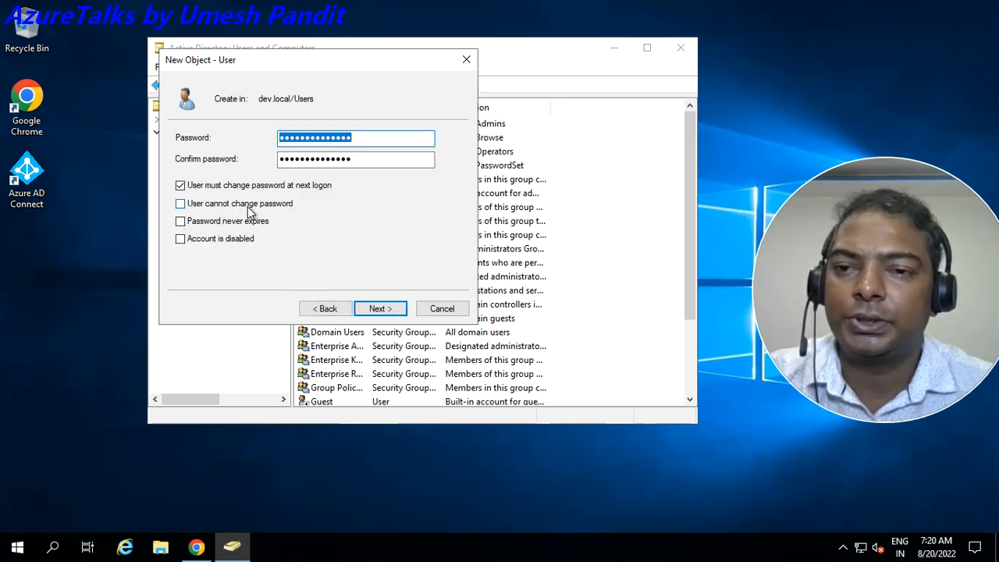
pyautogui.click(197, 225)
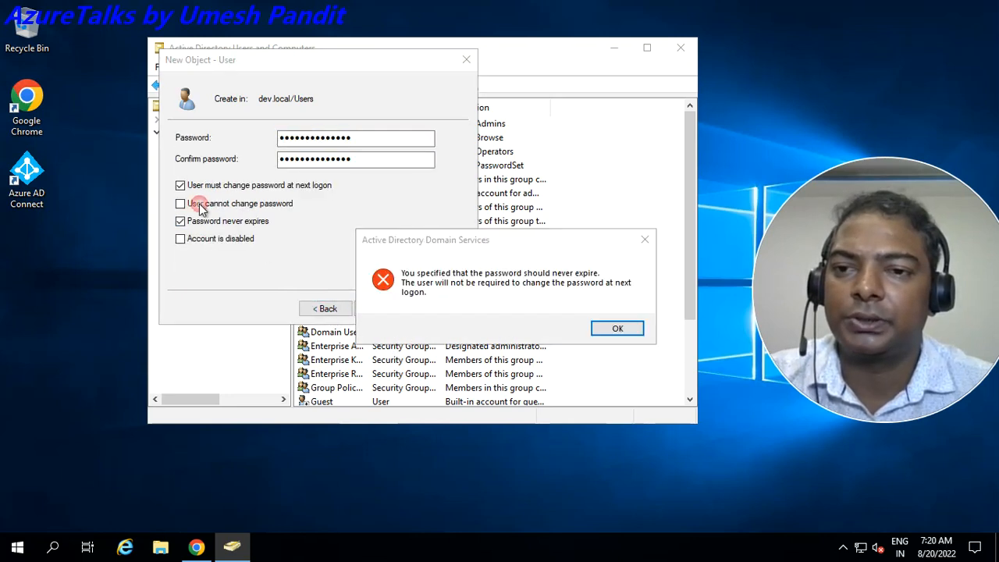
pyautogui.click(622, 329)
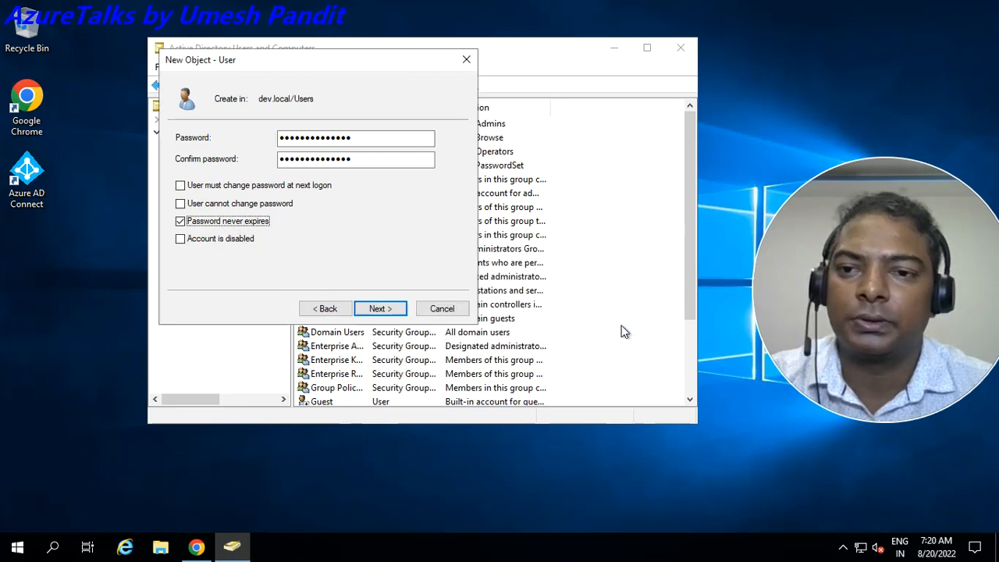
pyautogui.click(229, 186)
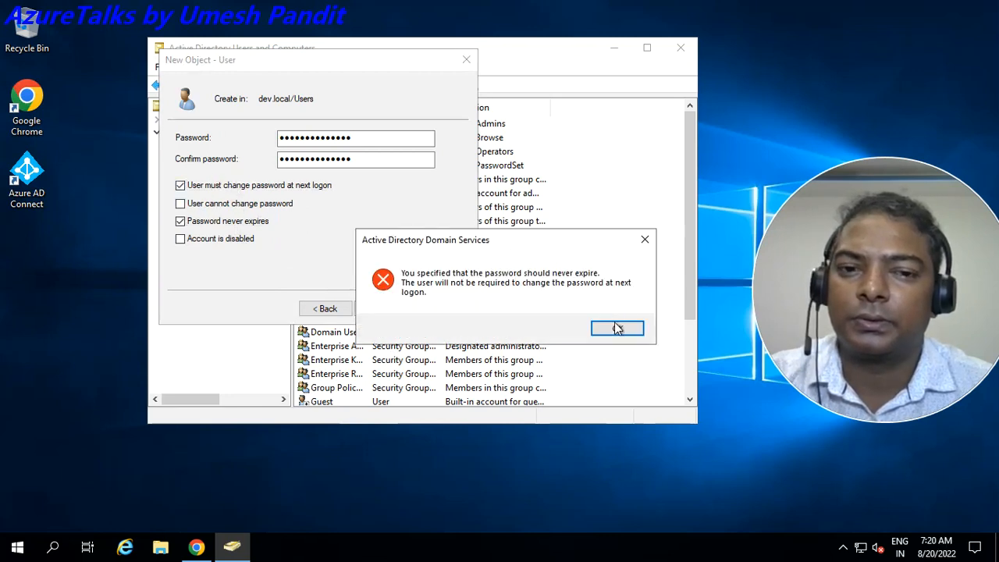
pyautogui.click(617, 328)
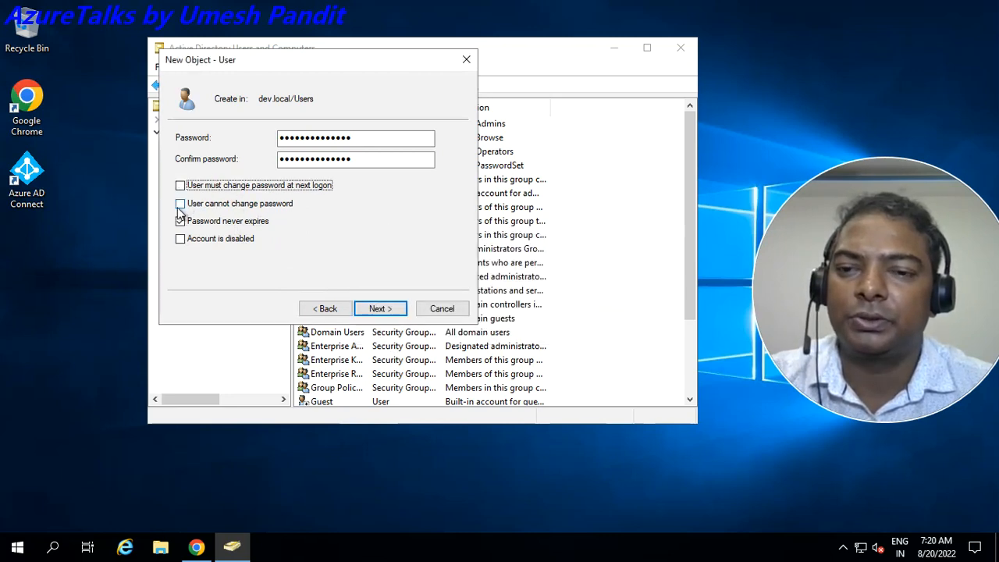
pyautogui.click(377, 309)
pyautogui.click(374, 311)
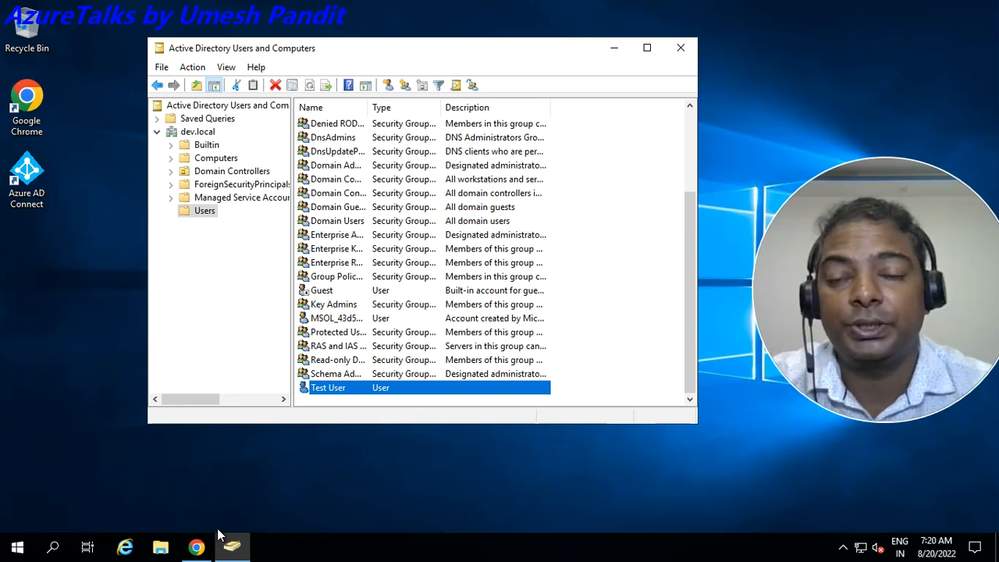
# Step: Minimize the remote session and open the Azure Active Directory user list in the Azure portal
pyautogui.moveTo(606, 2)
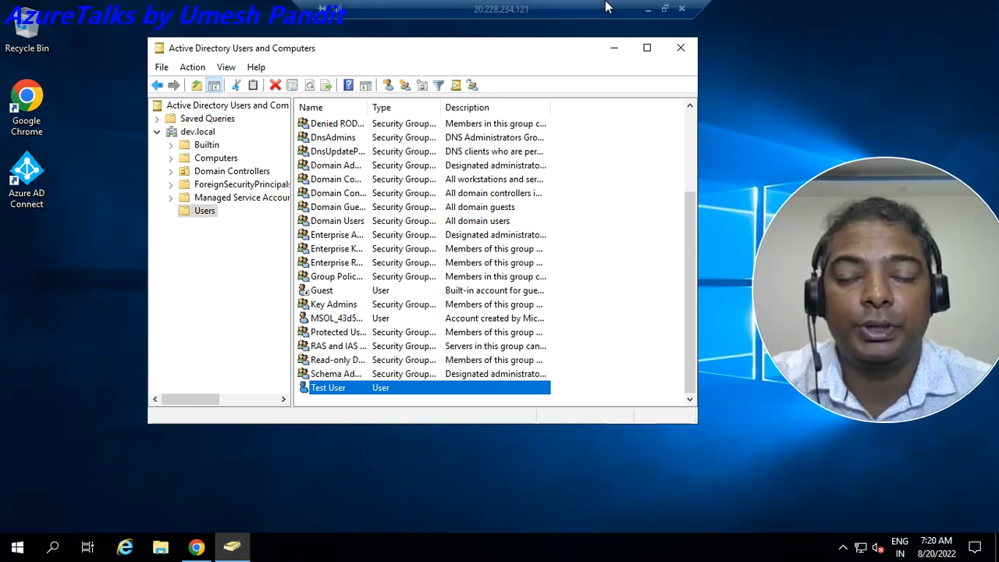
pyautogui.click(647, 9)
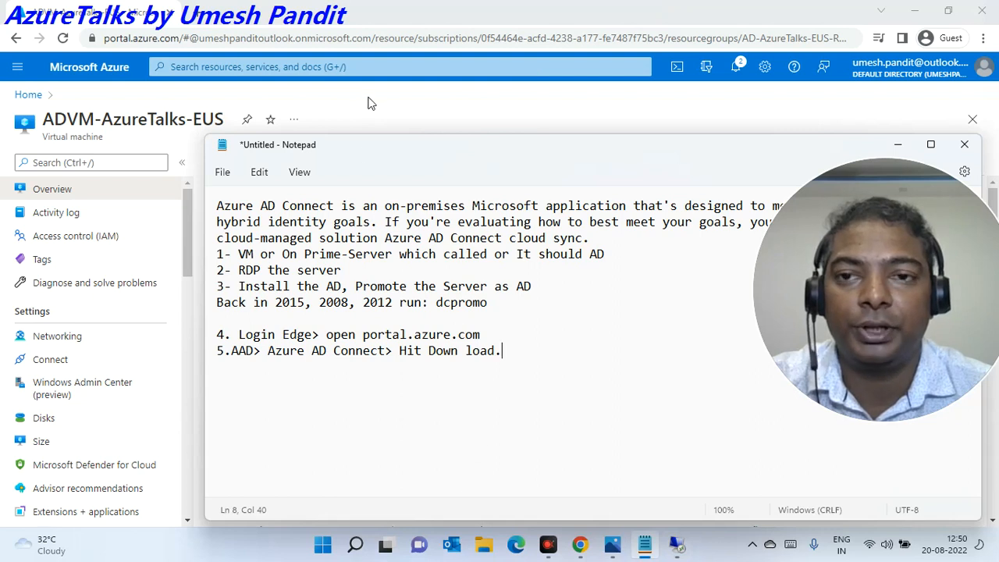
pyautogui.click(363, 107)
pyautogui.click(19, 95)
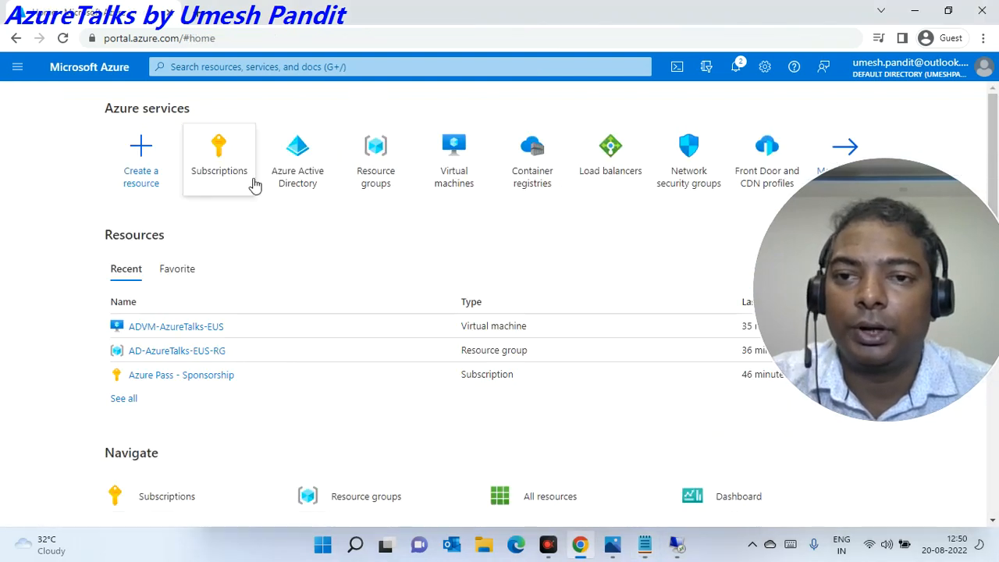
pyautogui.click(296, 166)
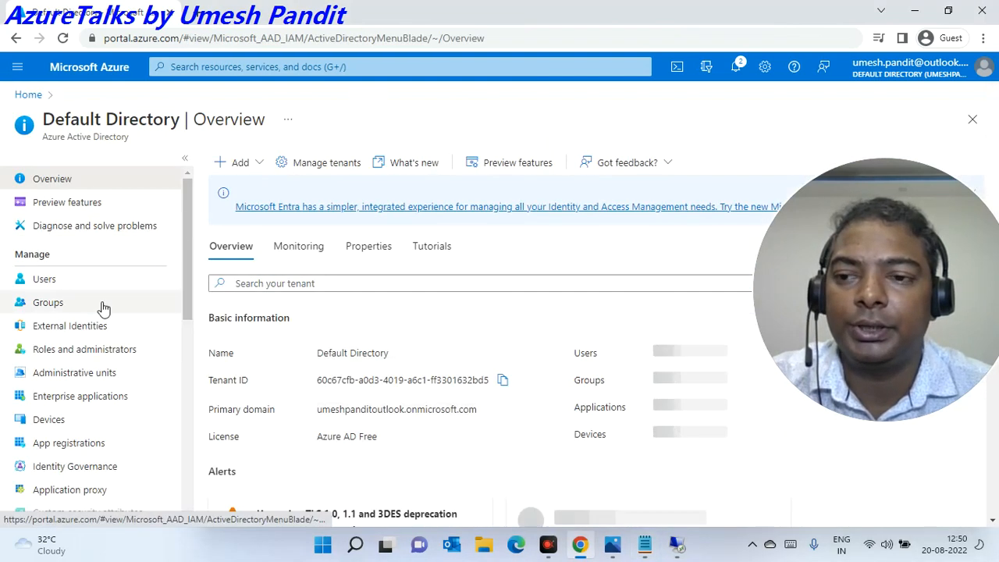
pyautogui.click(53, 286)
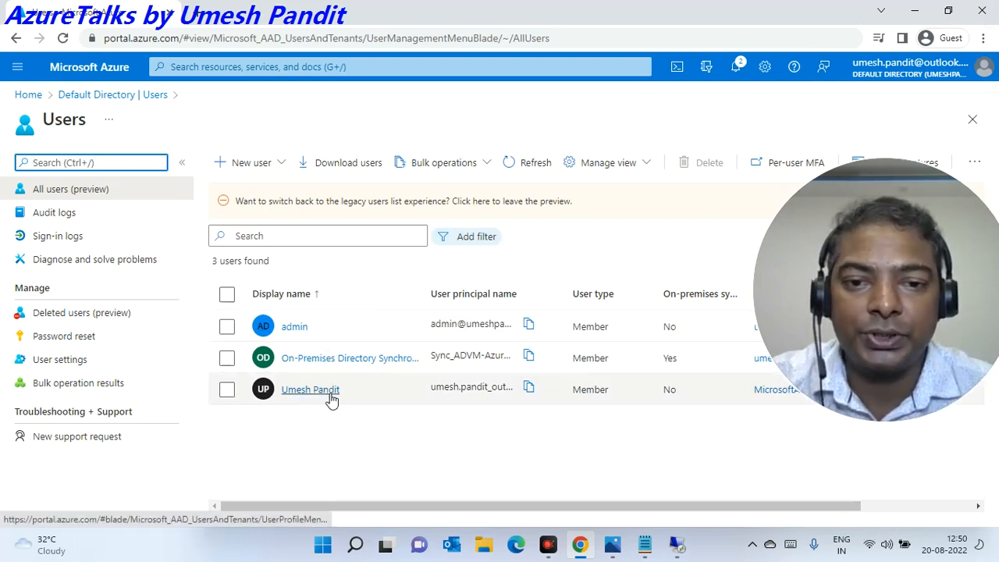
# Step: Widen the User principal name column and examine the On-Premises Directory Synchronization account's principal name
pyautogui.moveTo(567, 289); pyautogui.dragTo(708, 300)
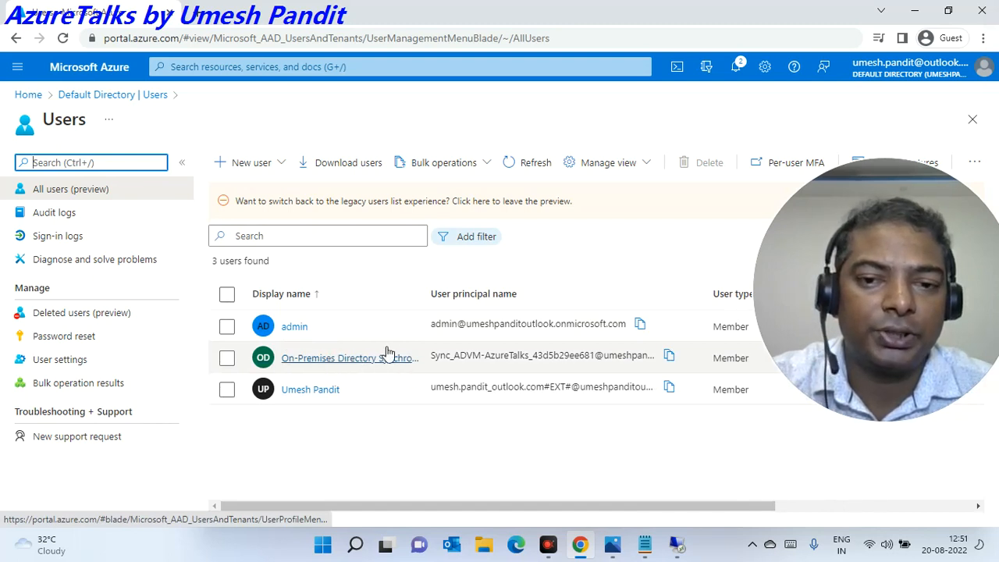
pyautogui.click(443, 357)
pyautogui.moveTo(443, 357); pyautogui.dragTo(231, 365)
pyautogui.click(228, 359)
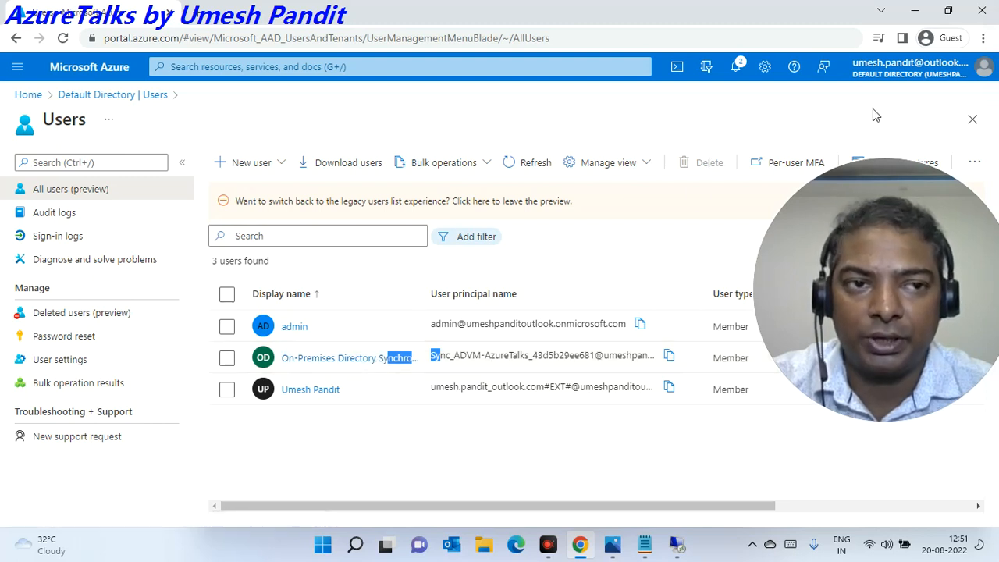
# Step: Switch to the remote server, select the MSOL account, widen the Name and Type columns, and maximize Active Directory Users and Computers
pyautogui.click(676, 546)
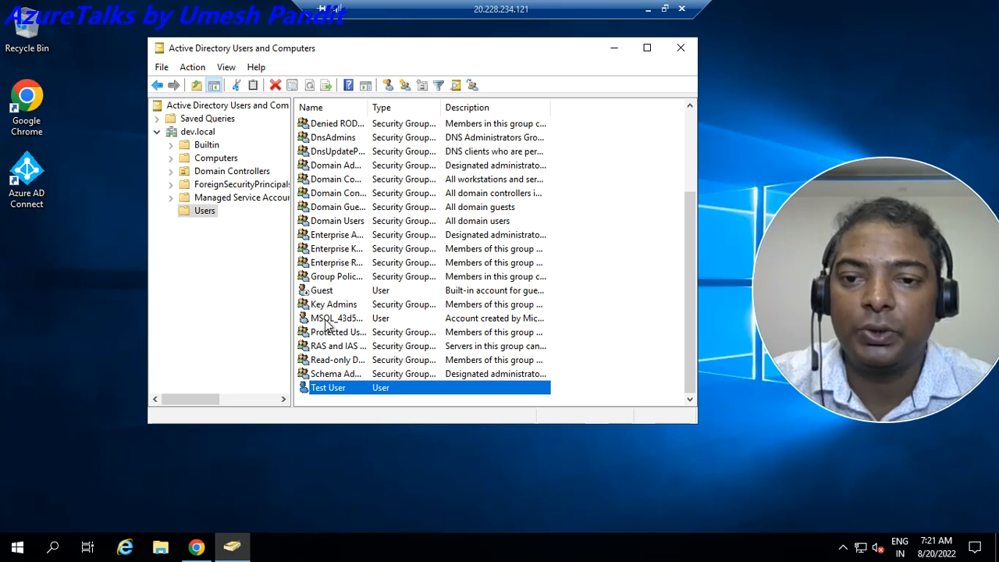
pyautogui.click(325, 321)
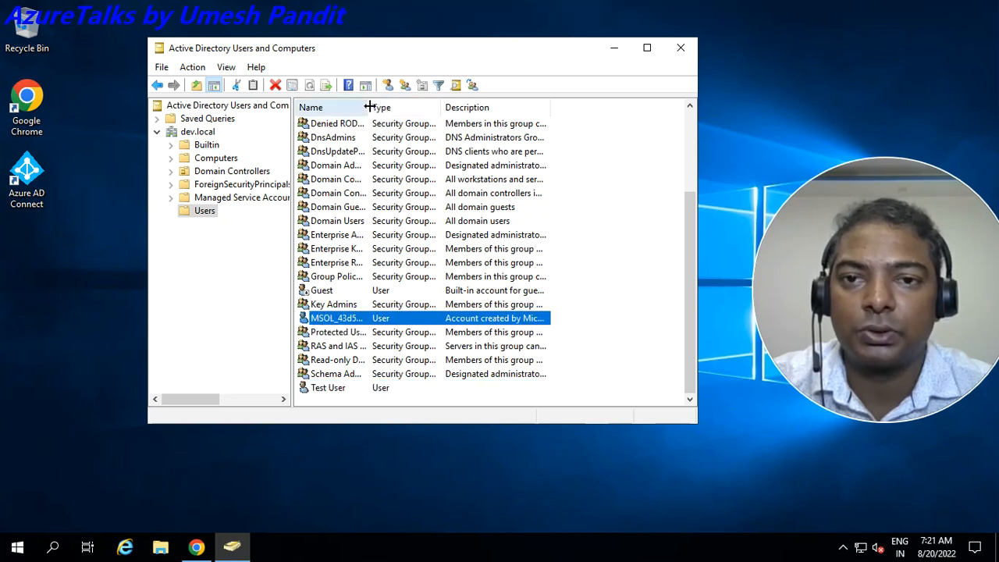
pyautogui.moveTo(413, 104); pyautogui.dragTo(443, 105)
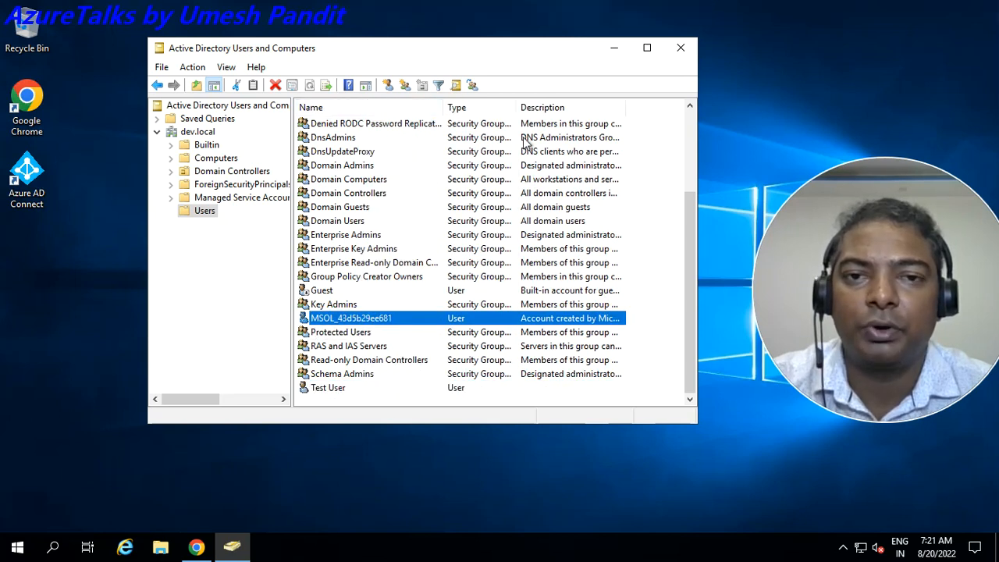
pyautogui.moveTo(521, 107); pyautogui.dragTo(584, 107)
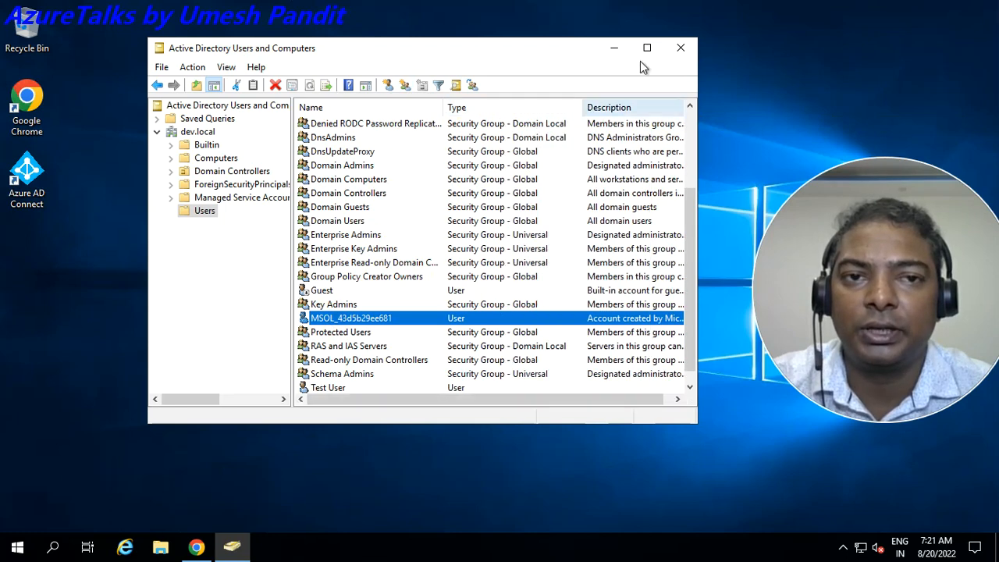
pyautogui.click(647, 48)
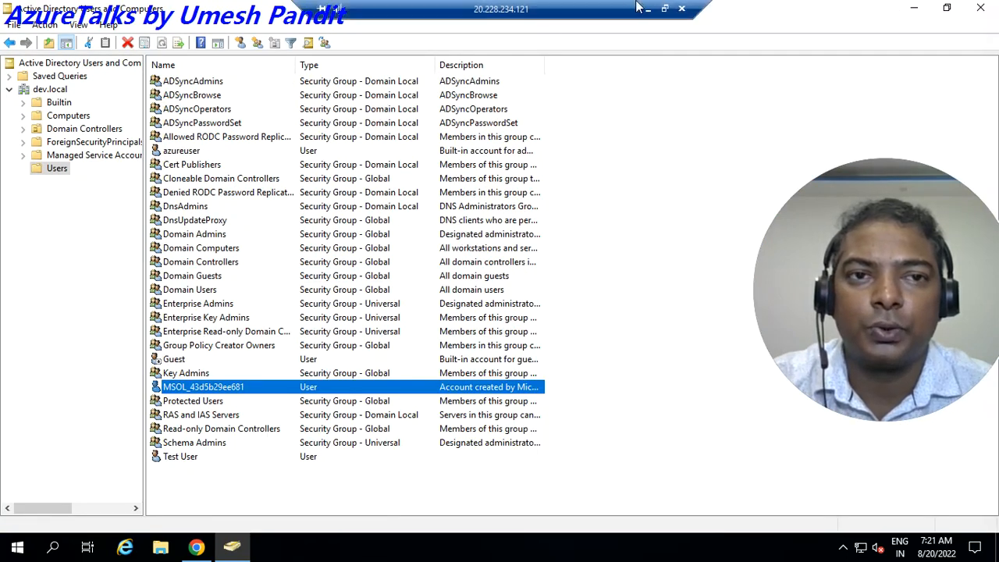
# Step: Switch to the Azure portal and refresh the user list to check for the synced Test User
pyautogui.click(649, 10)
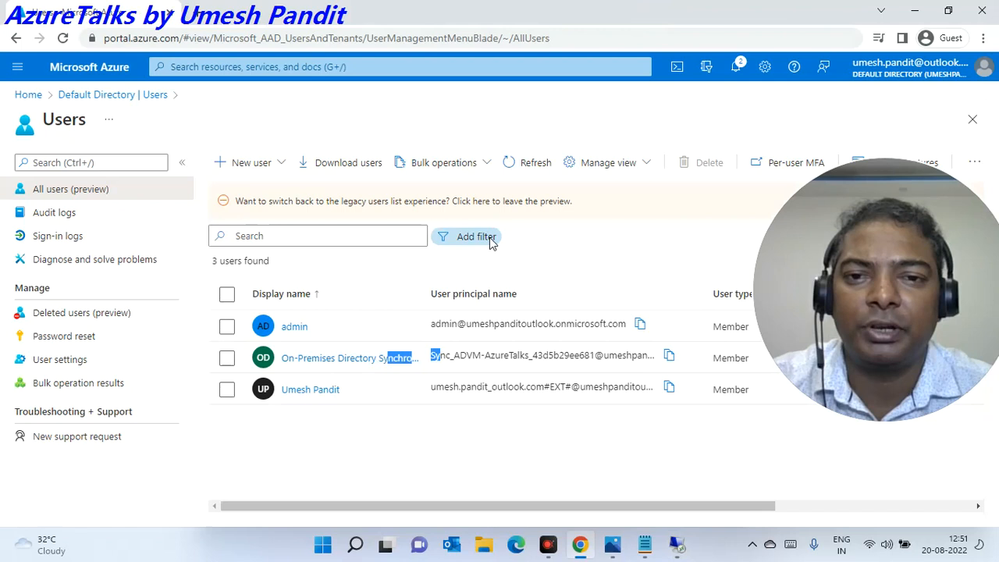
pyautogui.click(509, 162)
pyautogui.click(513, 163)
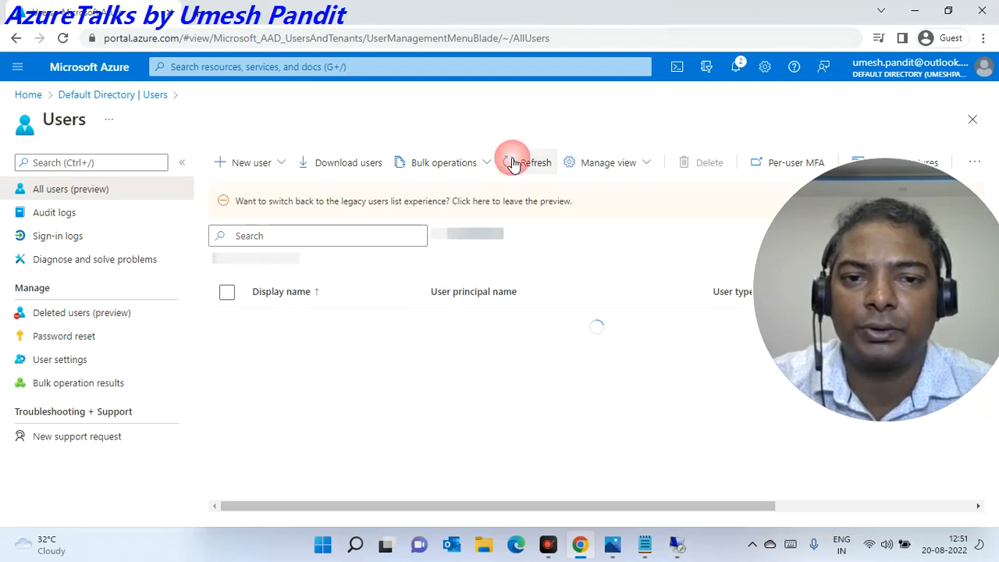
pyautogui.click(513, 162)
pyautogui.click(513, 162)
pyautogui.click(513, 163)
pyautogui.click(512, 162)
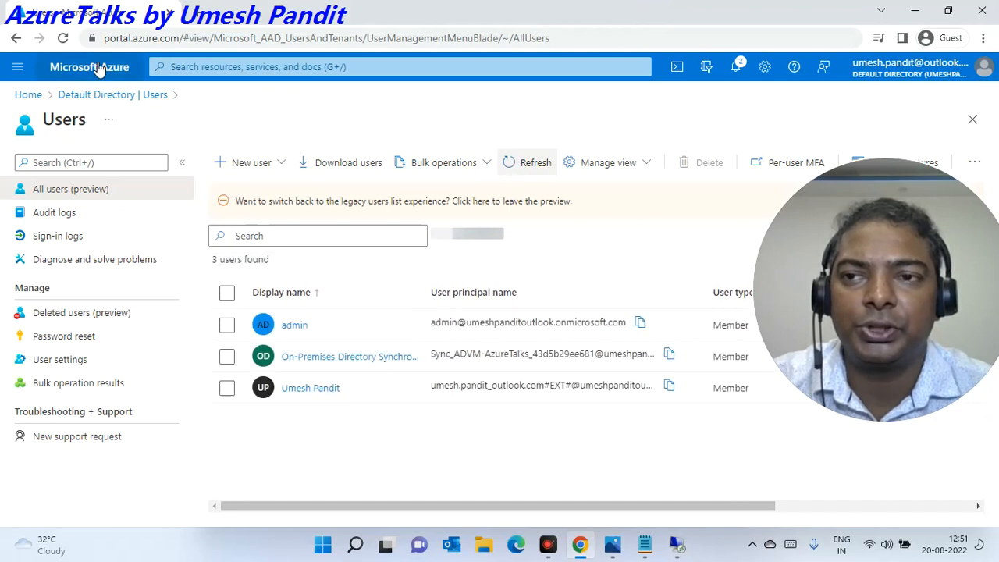
# Step: Reload the portal page, reopen the All users list, and refresh it to check again for Test User
pyautogui.click(62, 39)
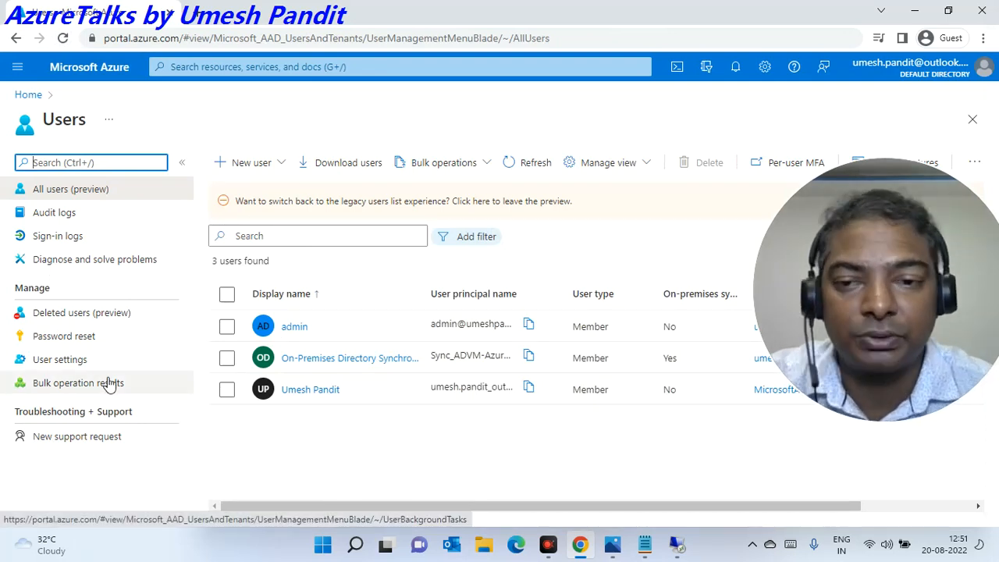
pyautogui.click(61, 195)
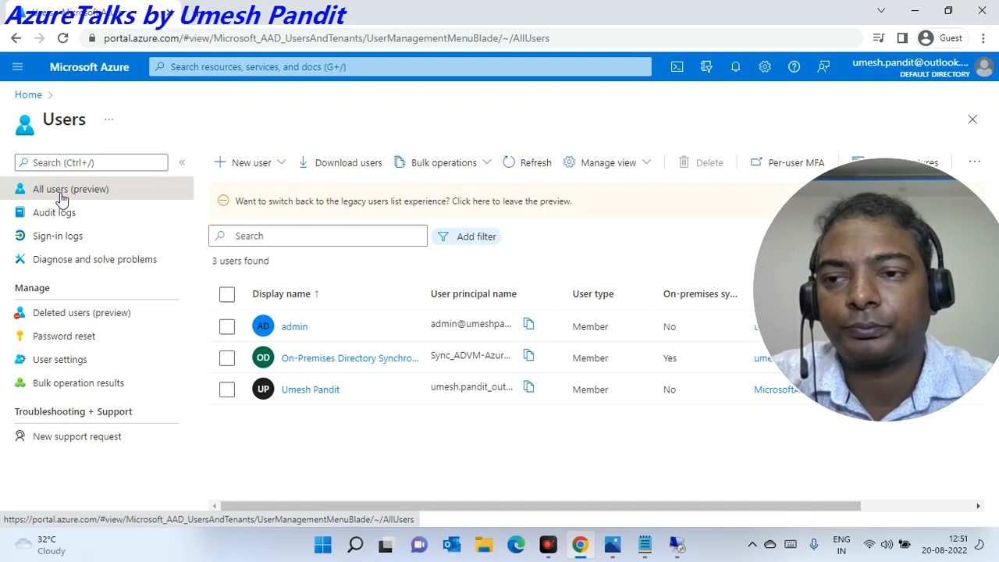
pyautogui.click(58, 210)
pyautogui.click(54, 195)
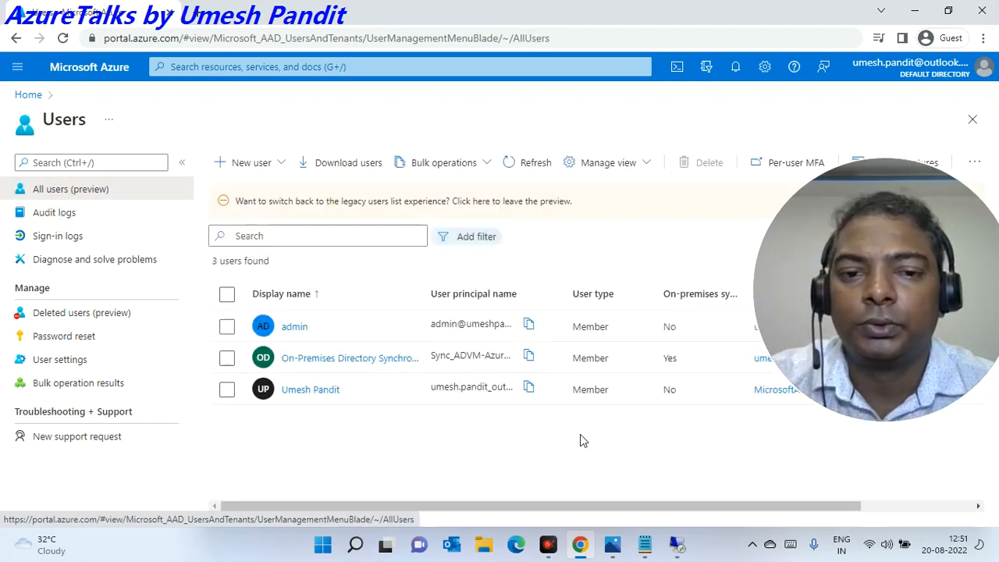
pyautogui.click(526, 174)
pyautogui.click(526, 175)
# Step: Switch to the remote server and select Test User in the Users container to check the on-premises account
pyautogui.click(677, 549)
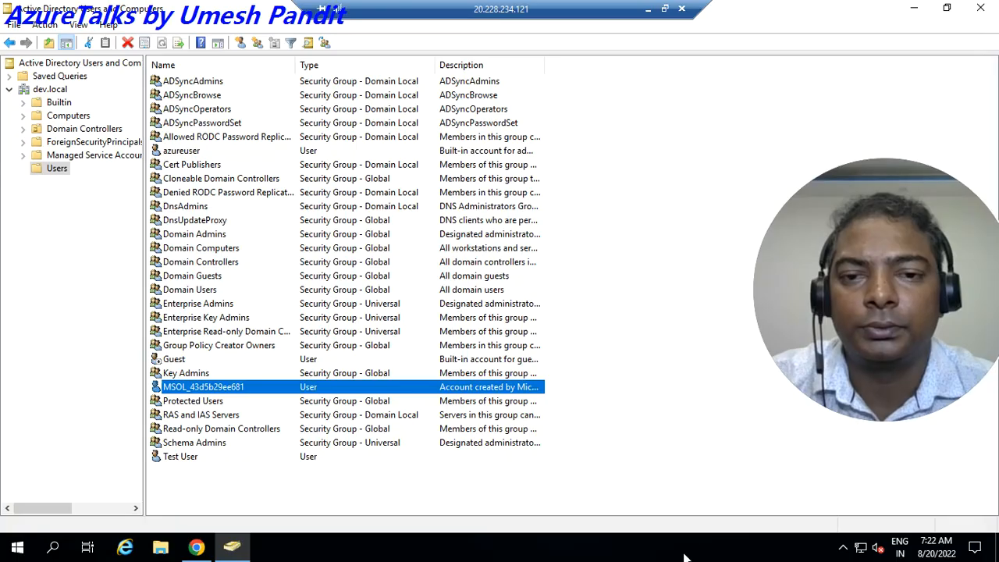
pyautogui.click(187, 459)
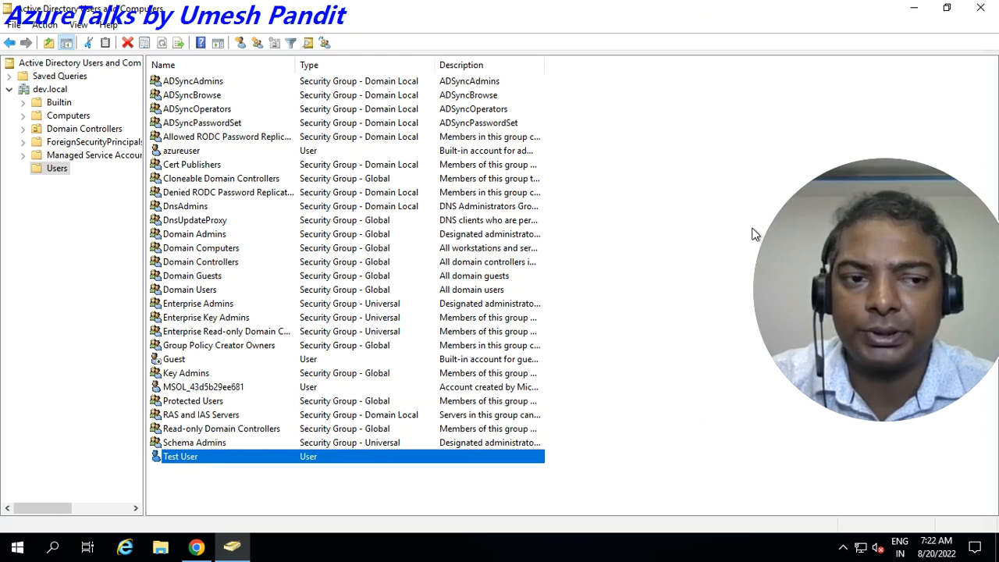
pyautogui.click(647, 8)
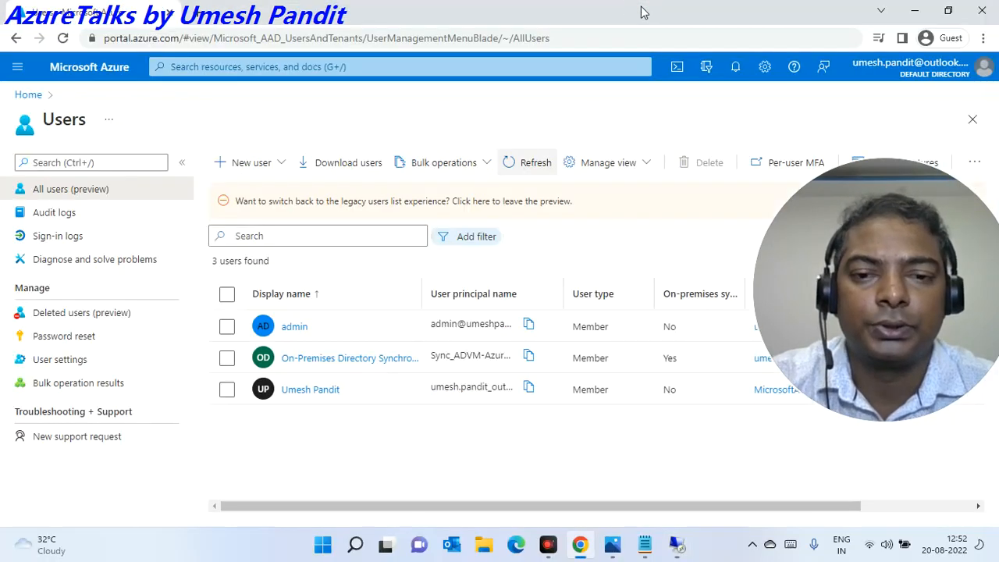
# Step: Refresh the portal's user list, reopen it from the home page through Azure Active Directory, and refresh it again to look for Test User
pyautogui.click(515, 166)
pyautogui.click(515, 165)
pyautogui.click(19, 95)
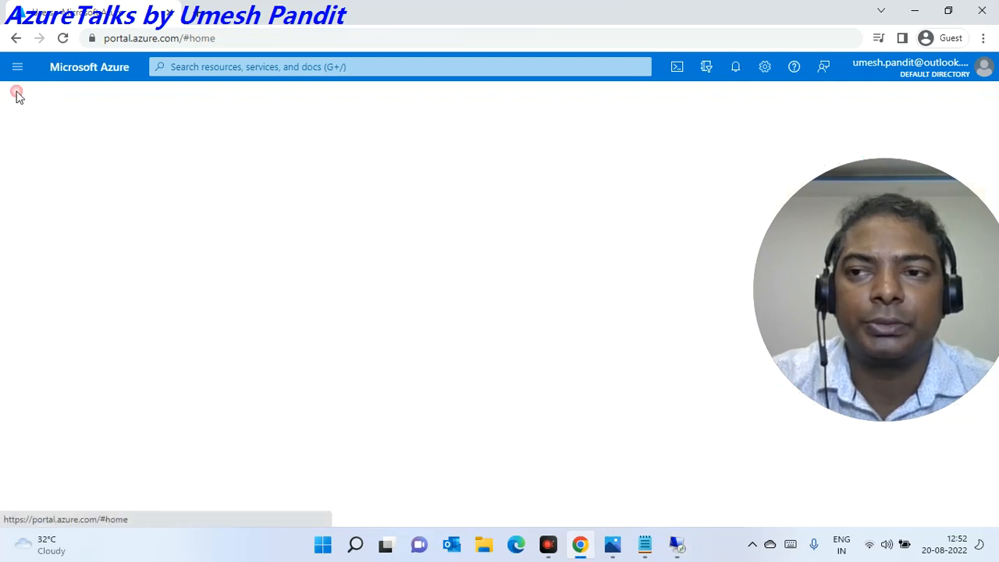
pyautogui.click(242, 170)
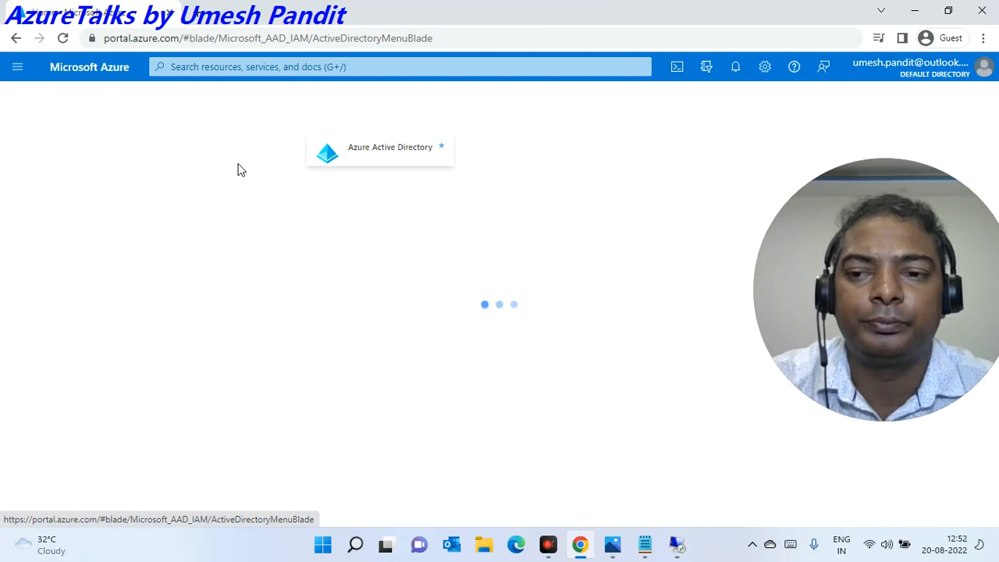
pyautogui.click(62, 285)
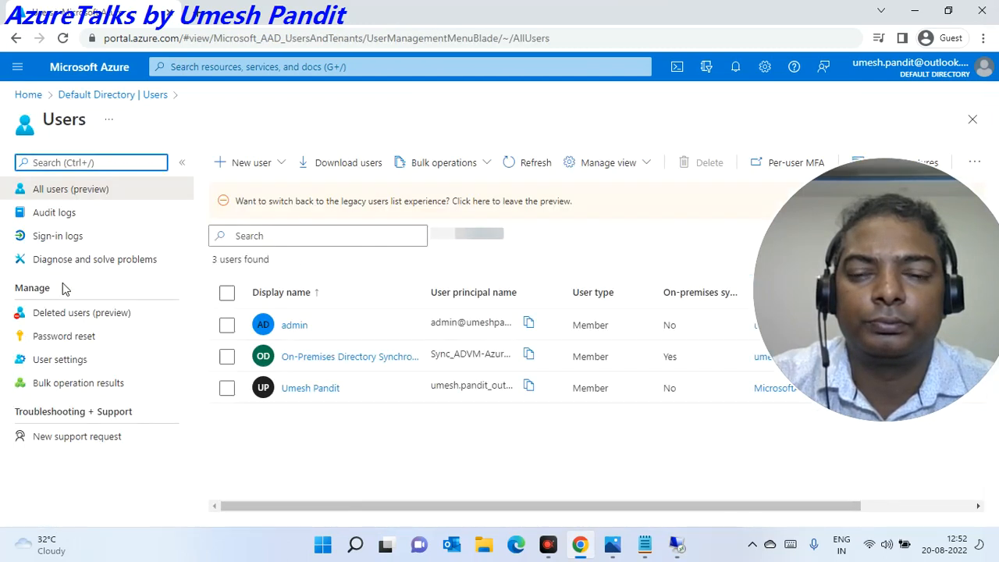
pyautogui.click(514, 170)
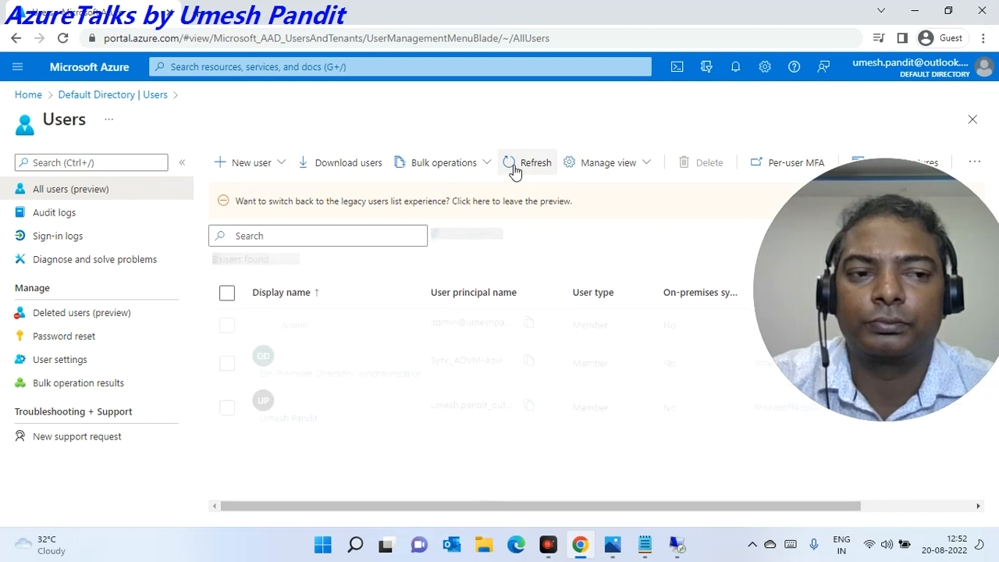
pyautogui.click(514, 170)
pyautogui.click(513, 170)
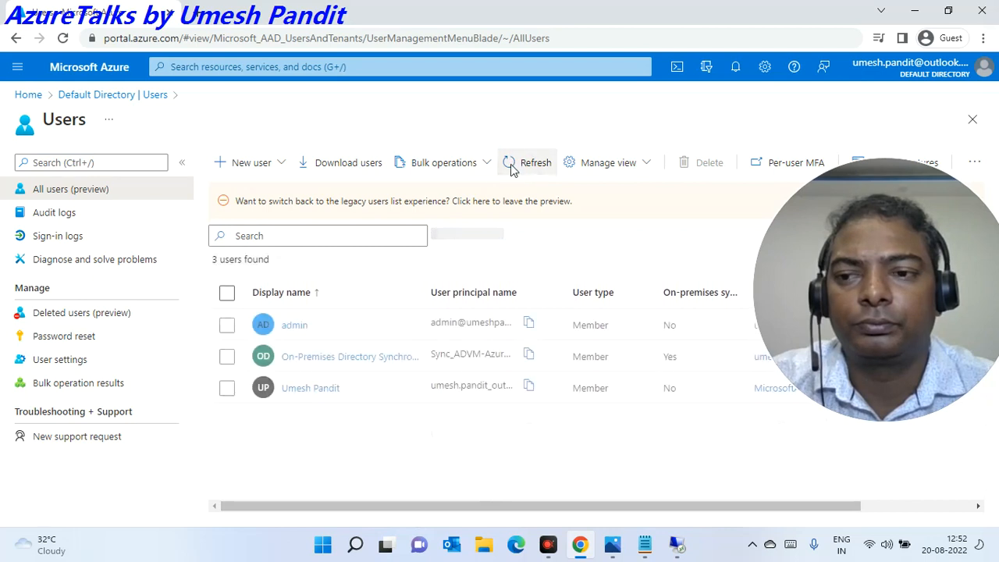
# Step: Open the Default Directory's Azure AD Connect page, refresh it, and examine the sync status and last sync time
pyautogui.click(74, 95)
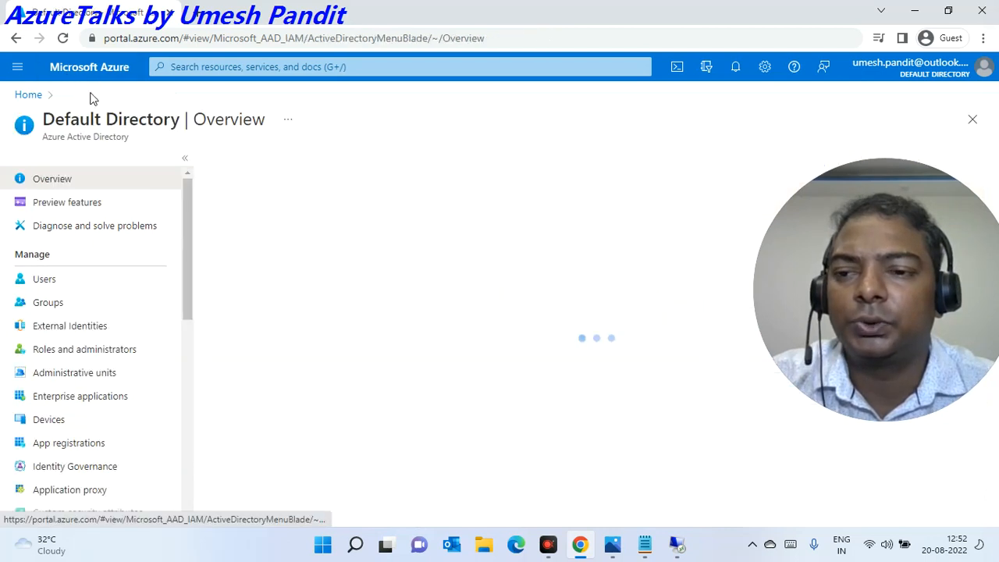
pyautogui.scroll(-3, 57, 437)
pyautogui.click(59, 429)
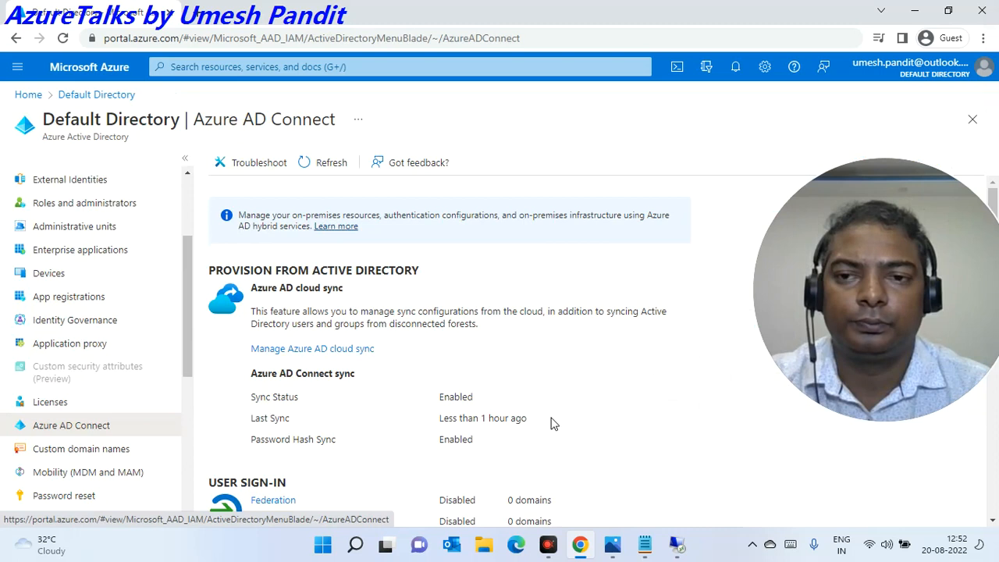
pyautogui.scroll(-2, 551, 422)
pyautogui.moveTo(439, 272); pyautogui.dragTo(515, 268)
pyautogui.click(304, 162)
pyautogui.scroll(-4, 503, 398)
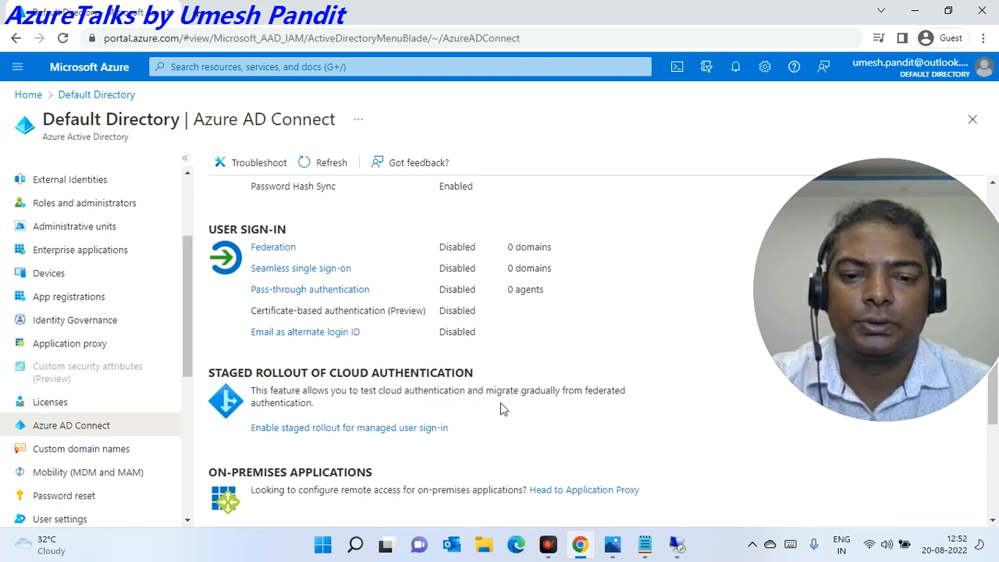
pyautogui.scroll(4, 504, 411)
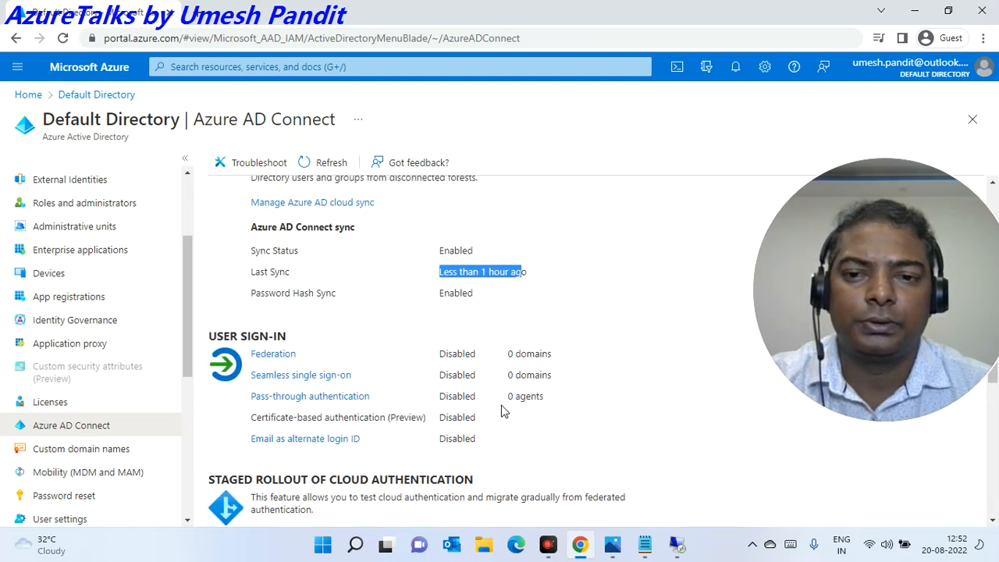
# Step: Try to open Azure AD cloud sync management, return to Azure AD Connect, and review its sign-in, rollout and health sections
pyautogui.scroll(1, 498, 400)
pyautogui.click(295, 276)
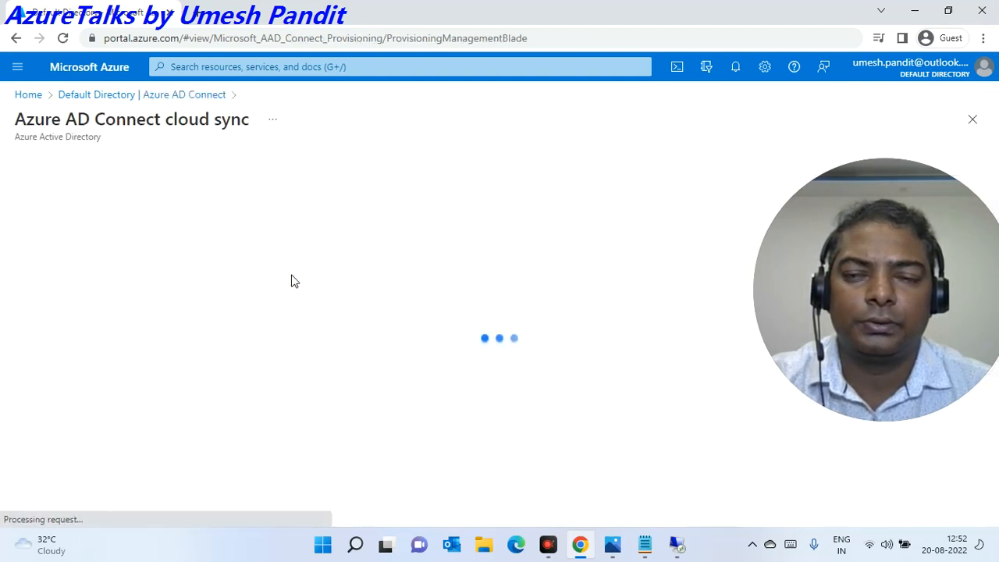
pyautogui.click(168, 97)
pyautogui.scroll(-2, 264, 347)
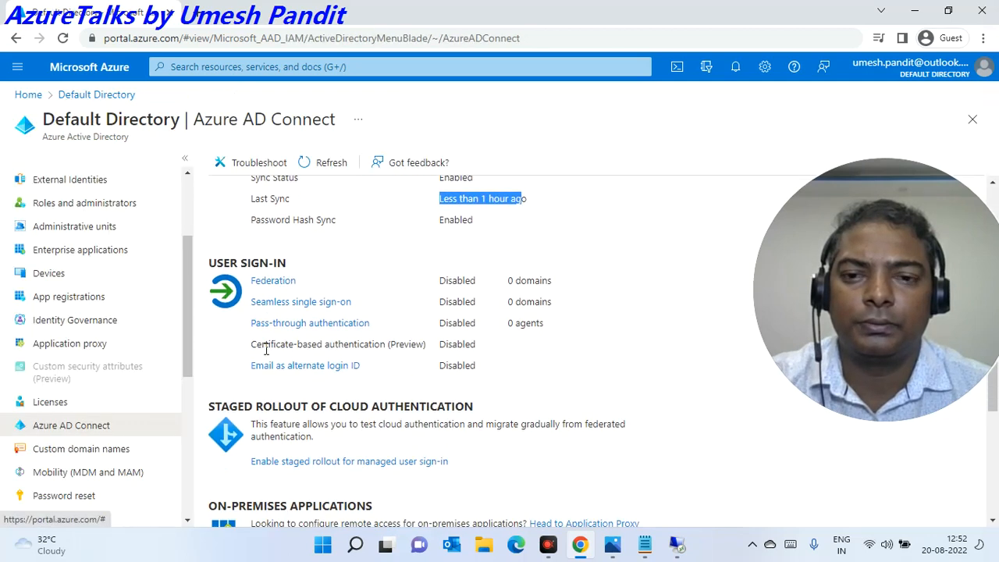
pyautogui.scroll(-4, 462, 299)
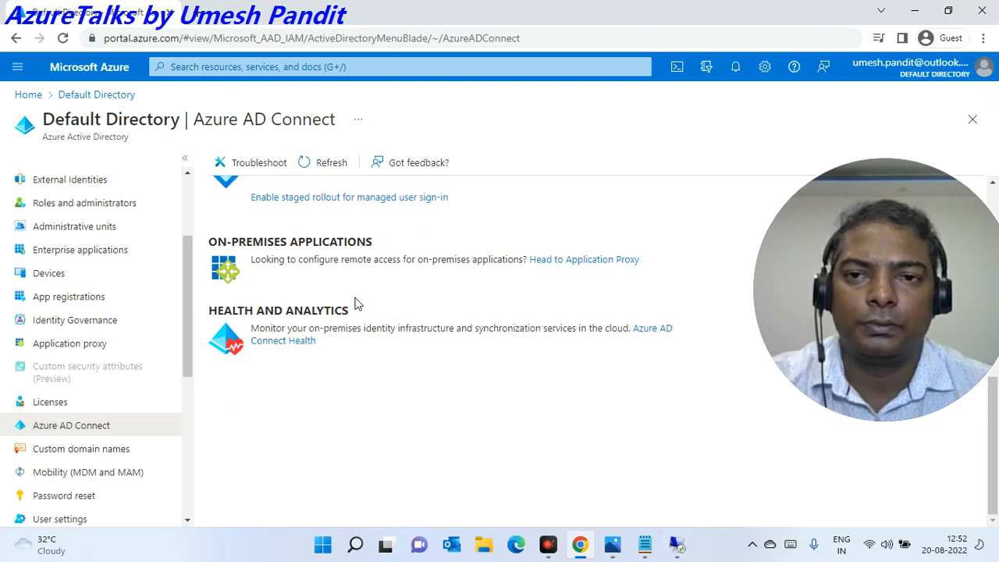
pyautogui.scroll(6, 356, 304)
pyautogui.moveTo(536, 419); pyautogui.dragTo(379, 411)
# Step: Return to the Default Directory's user list and refresh it repeatedly to check whether Test User has synced
pyautogui.click(74, 181)
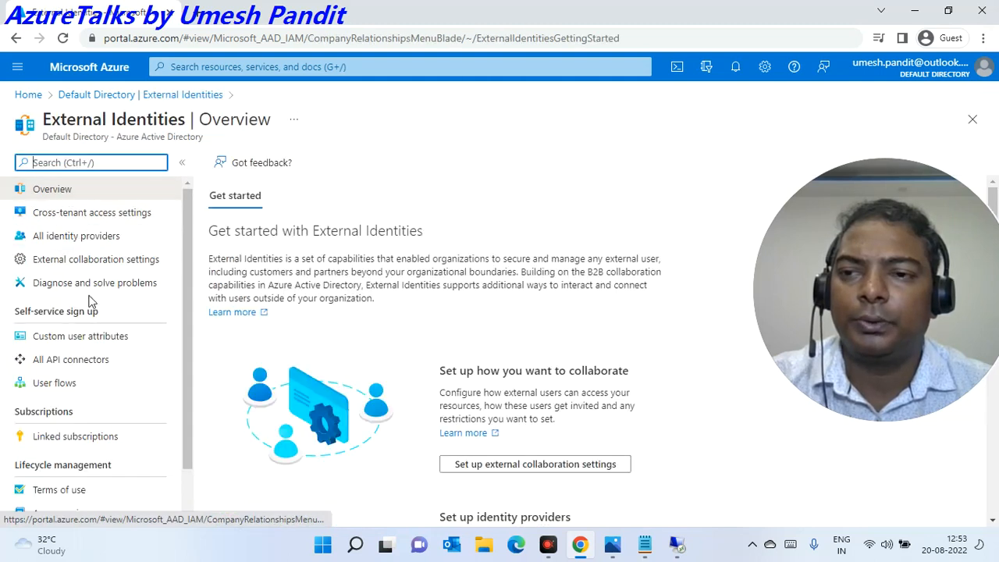
pyautogui.click(107, 97)
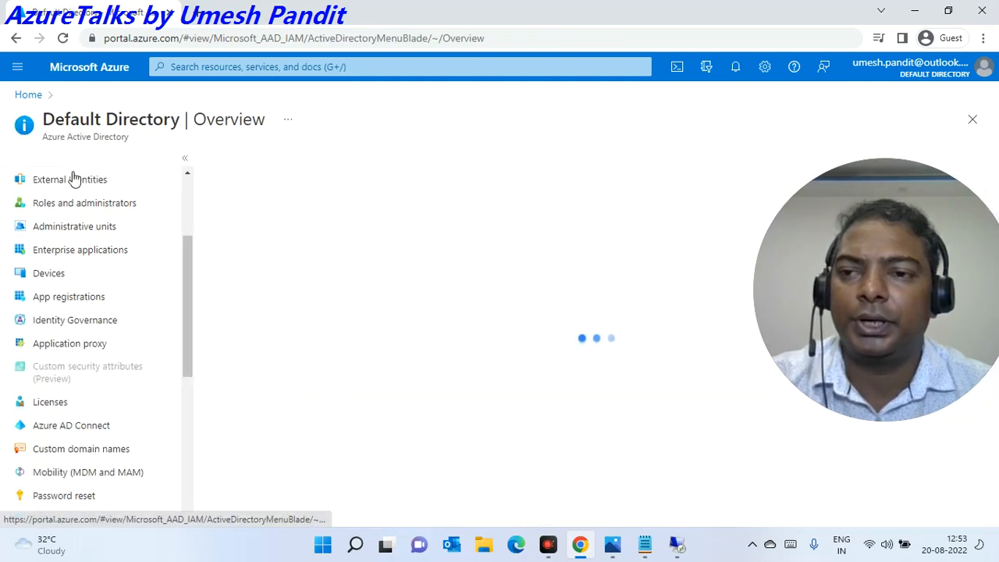
pyautogui.click(44, 281)
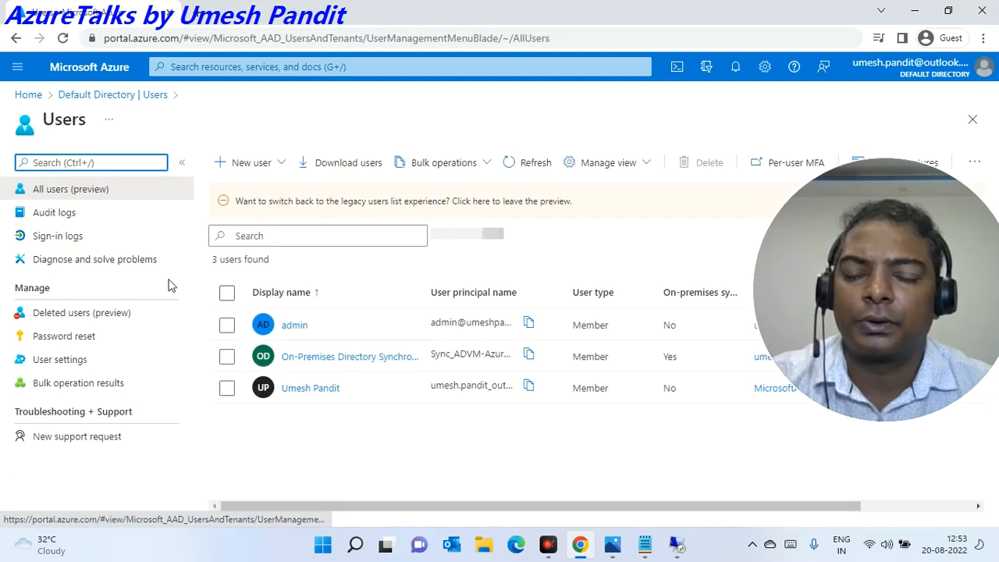
pyautogui.click(528, 167)
pyautogui.click(527, 170)
pyautogui.click(528, 170)
pyautogui.click(528, 169)
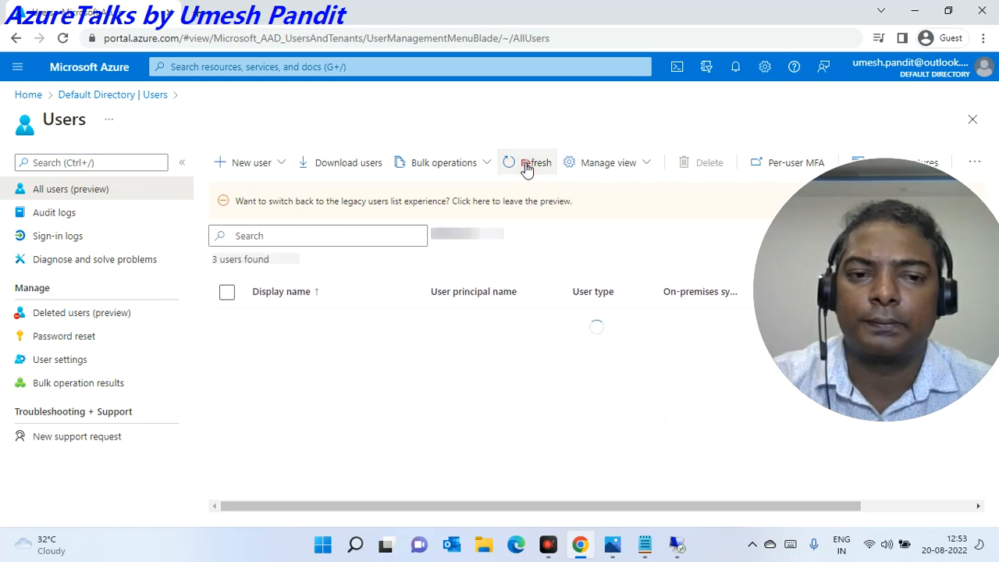
pyautogui.click(528, 170)
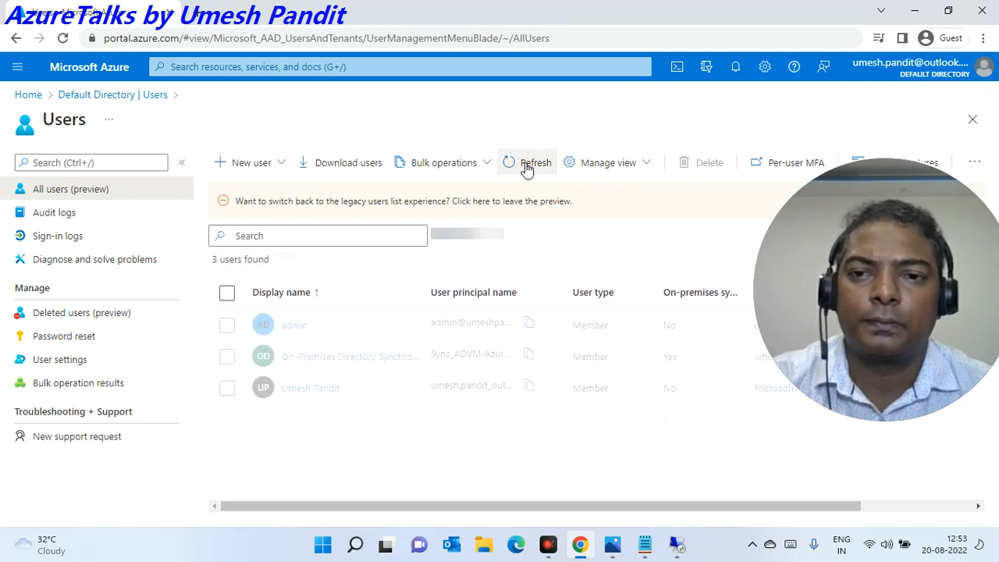
pyautogui.click(527, 169)
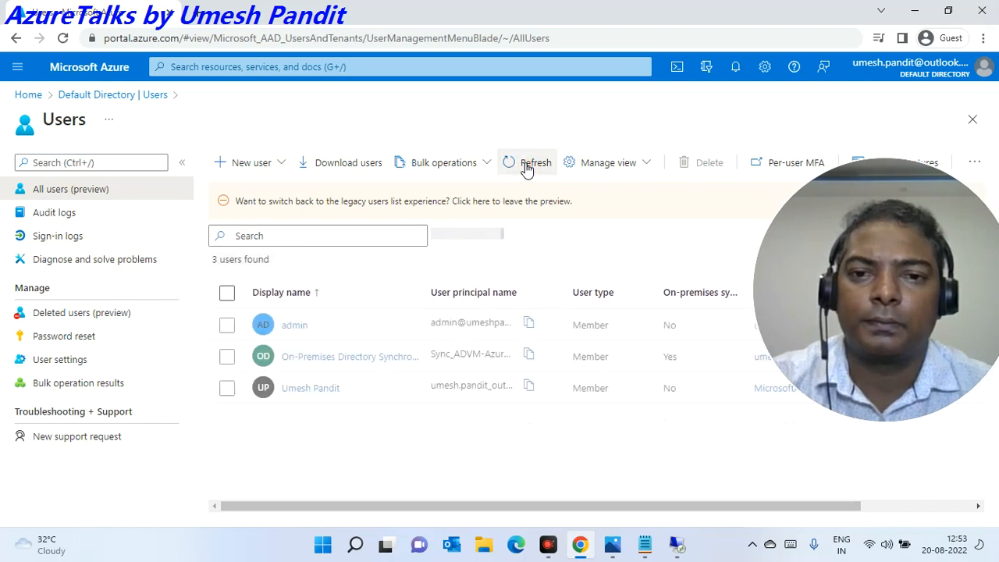
# Step: Switch to the legacy users list experience and refresh the list to check for Test User there
pyautogui.click(441, 205)
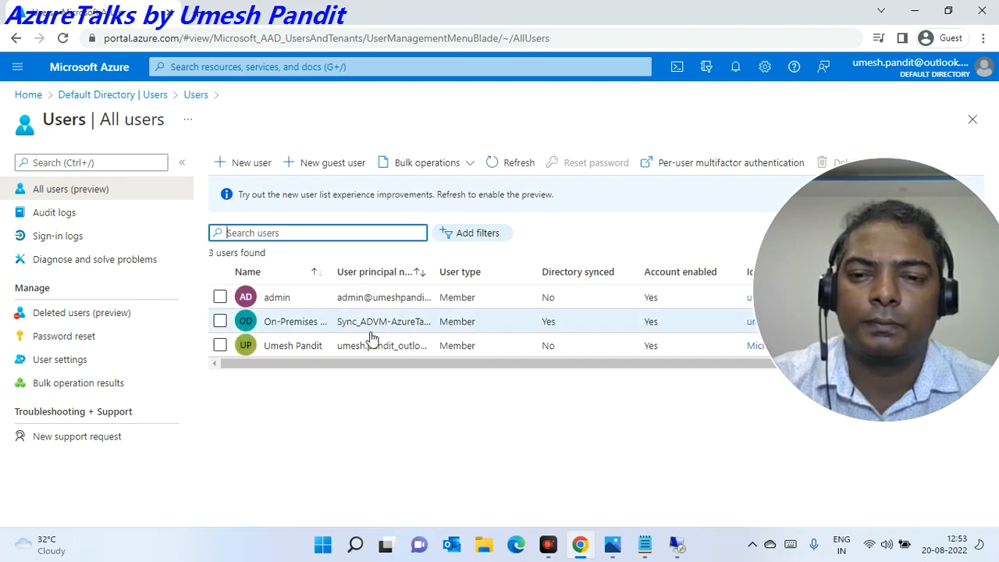
pyautogui.click(353, 199)
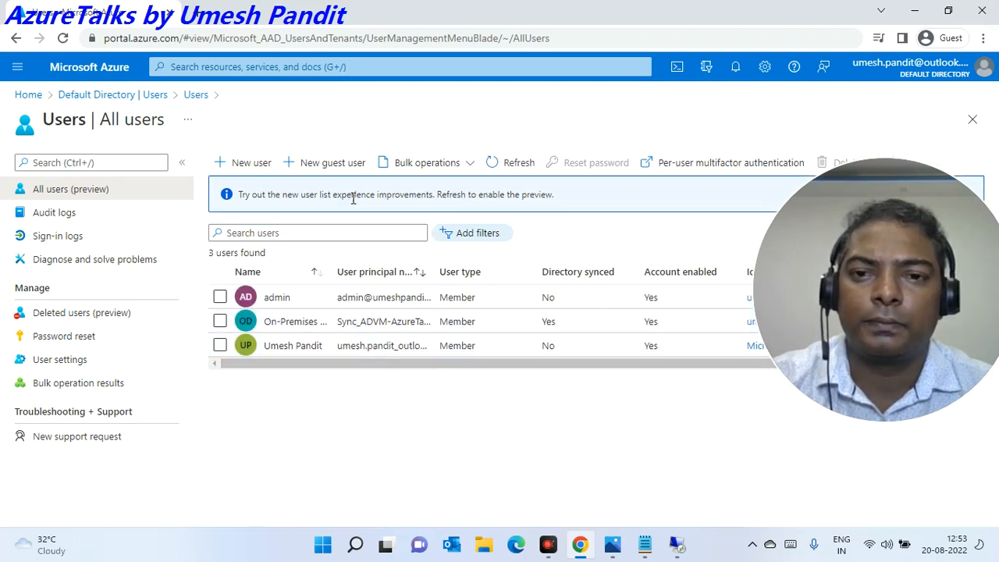
pyautogui.click(488, 196)
pyautogui.moveTo(820, 199); pyautogui.dragTo(769, 361)
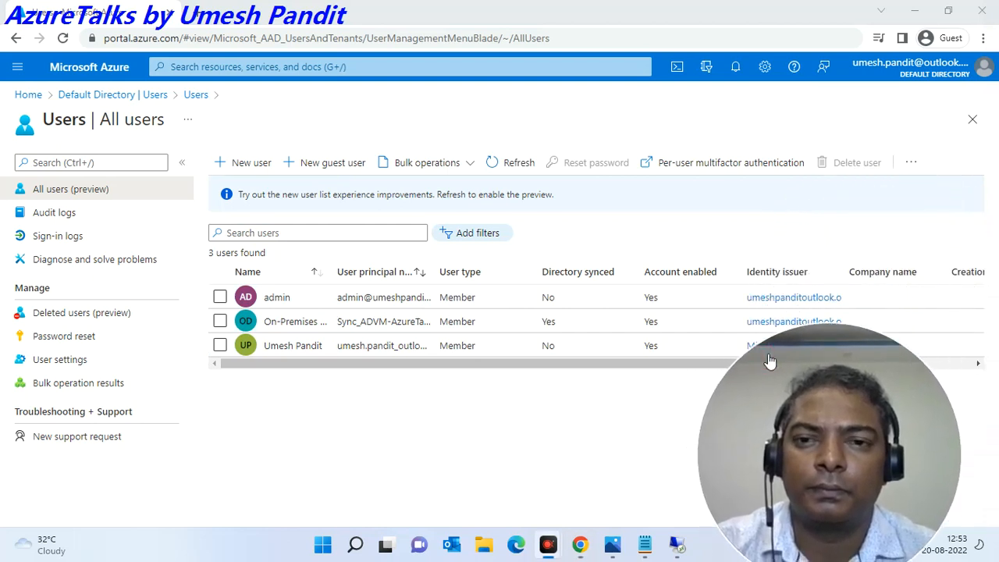
pyautogui.click(511, 162)
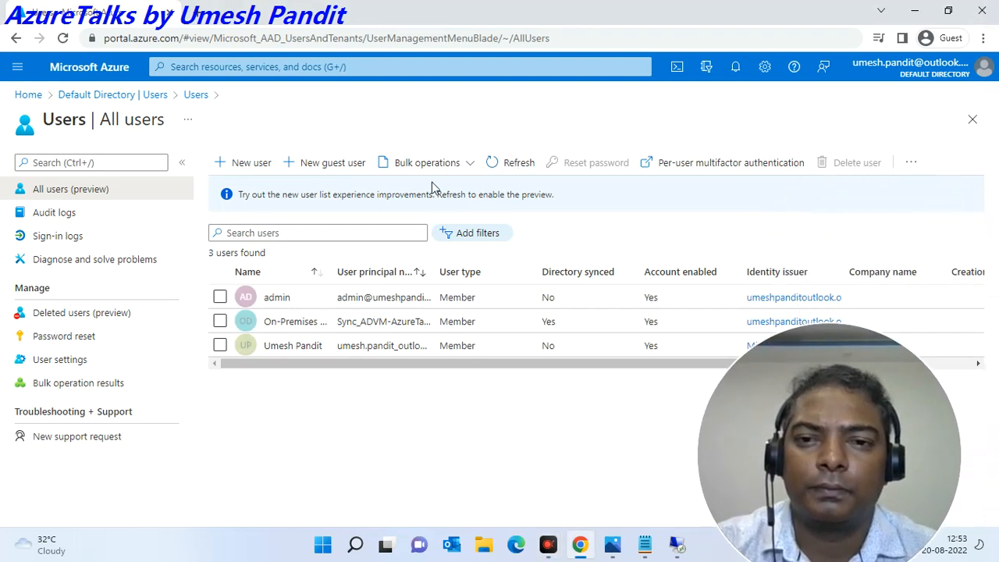
pyautogui.click(404, 191)
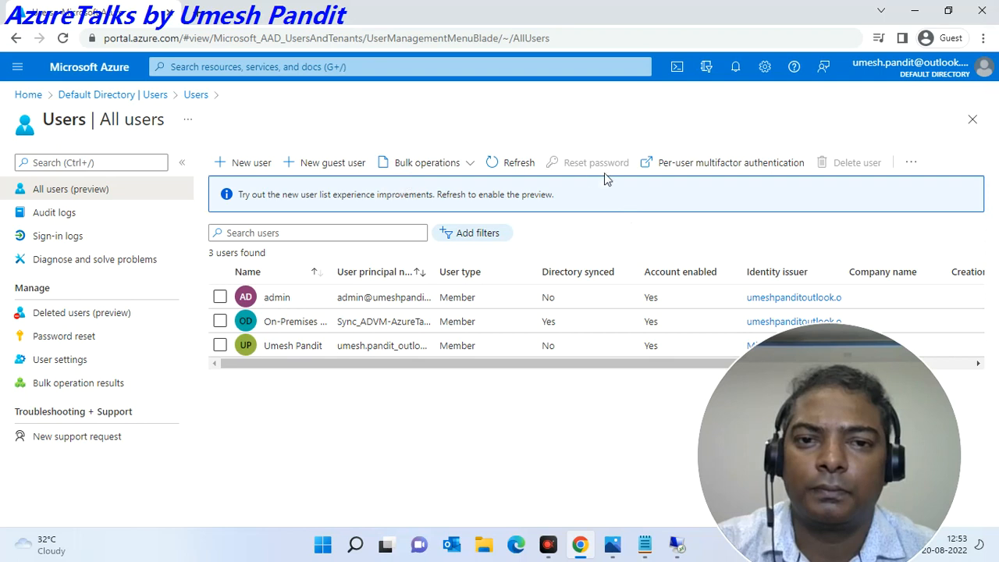
pyautogui.click(519, 164)
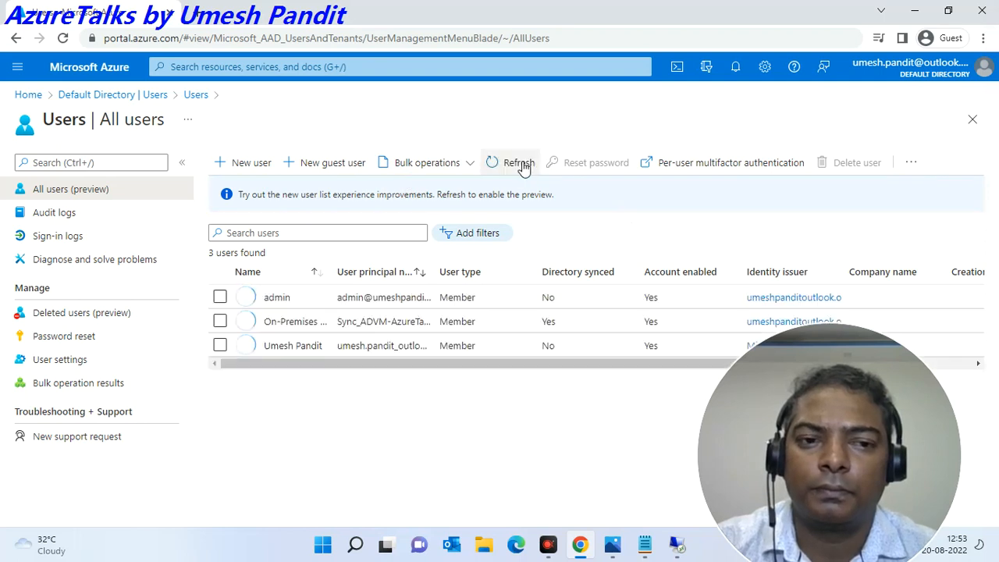
pyautogui.click(520, 165)
pyautogui.click(520, 164)
pyautogui.click(521, 165)
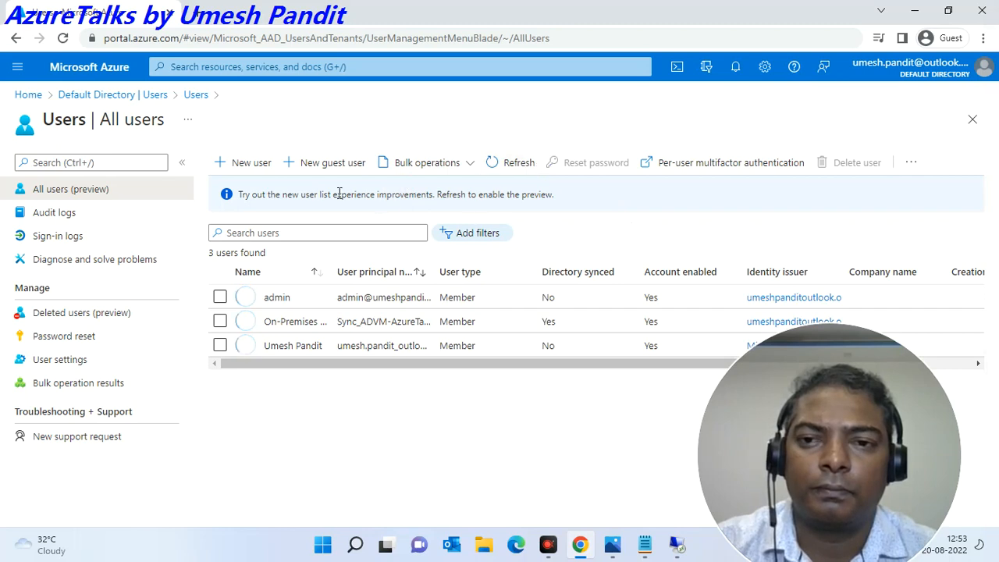
# Step: Go back to the Default Directory overview and reopen its Users list to recheck for Test User
pyautogui.click(68, 191)
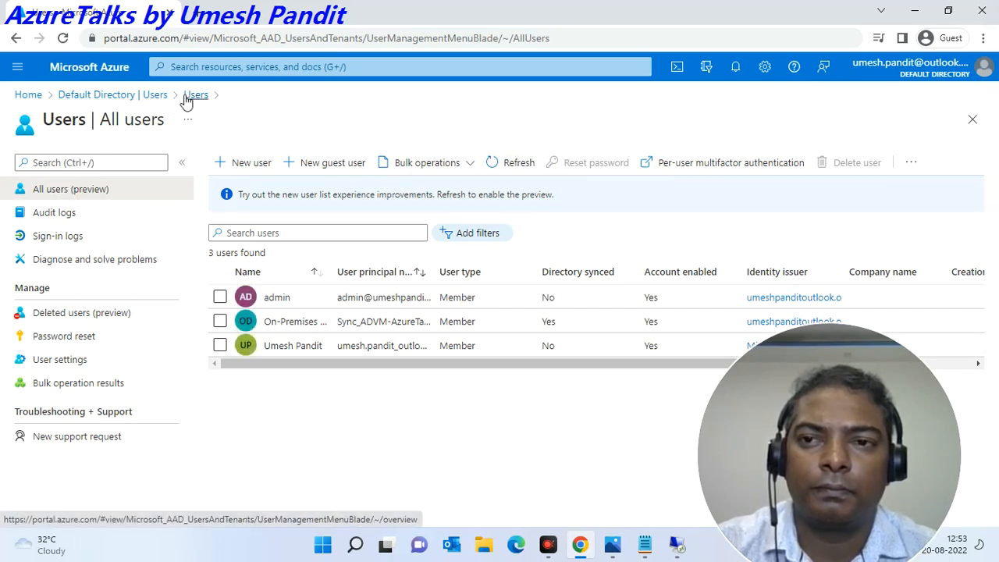
pyautogui.click(139, 96)
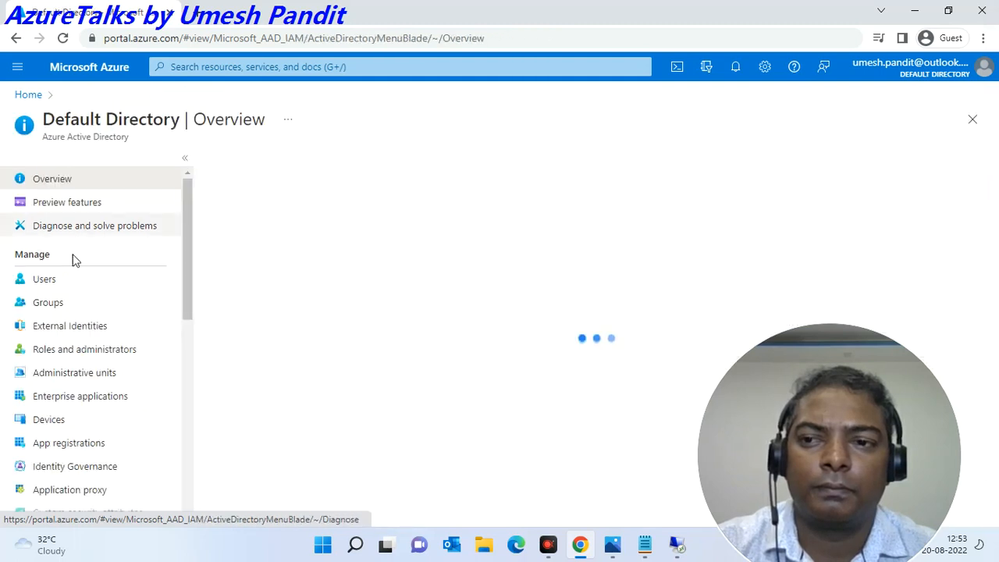
pyautogui.click(76, 279)
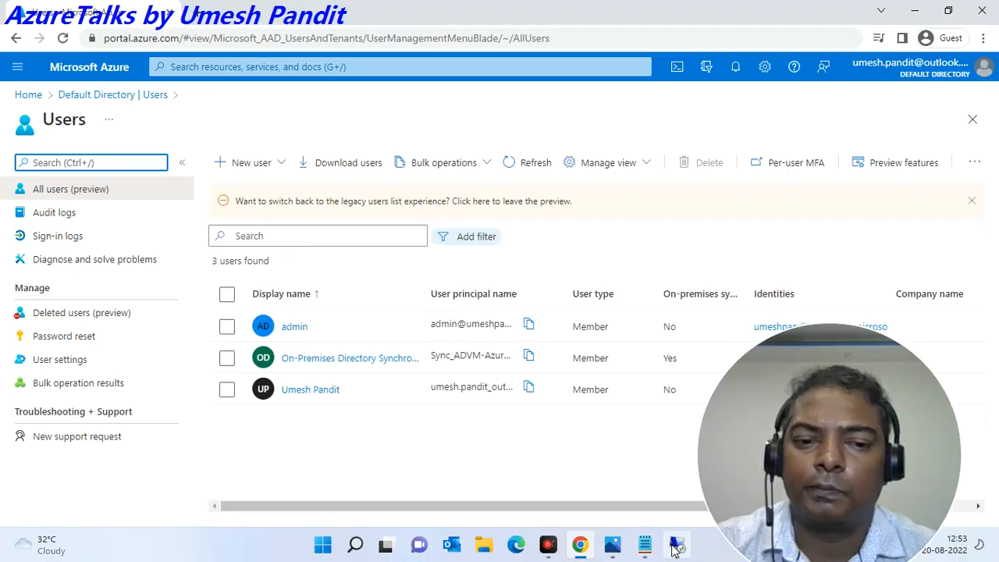
# Step: Switch to the remote server and close both Active Directory Users and Computers and the Chrome browser
pyautogui.click(676, 546)
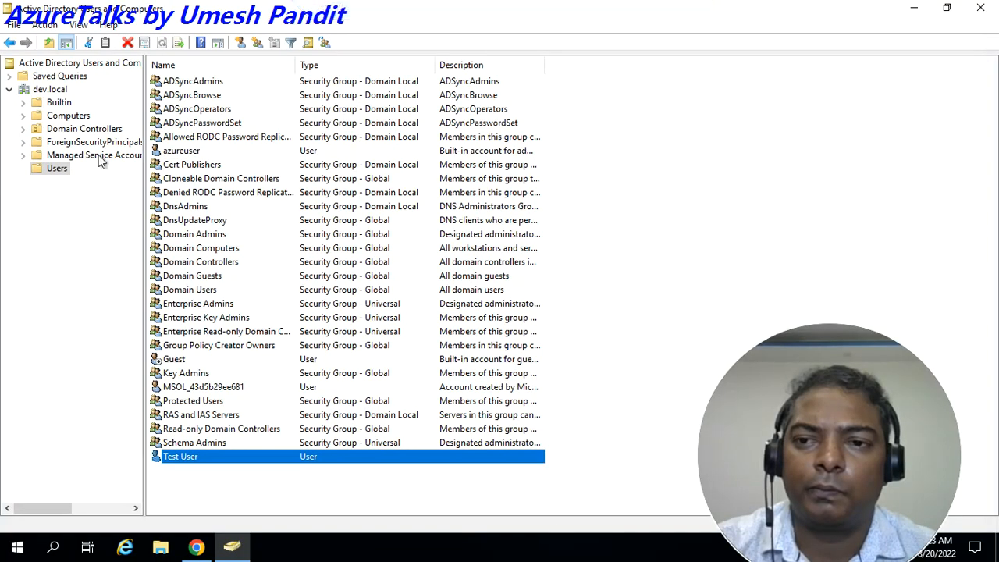
pyautogui.click(981, 8)
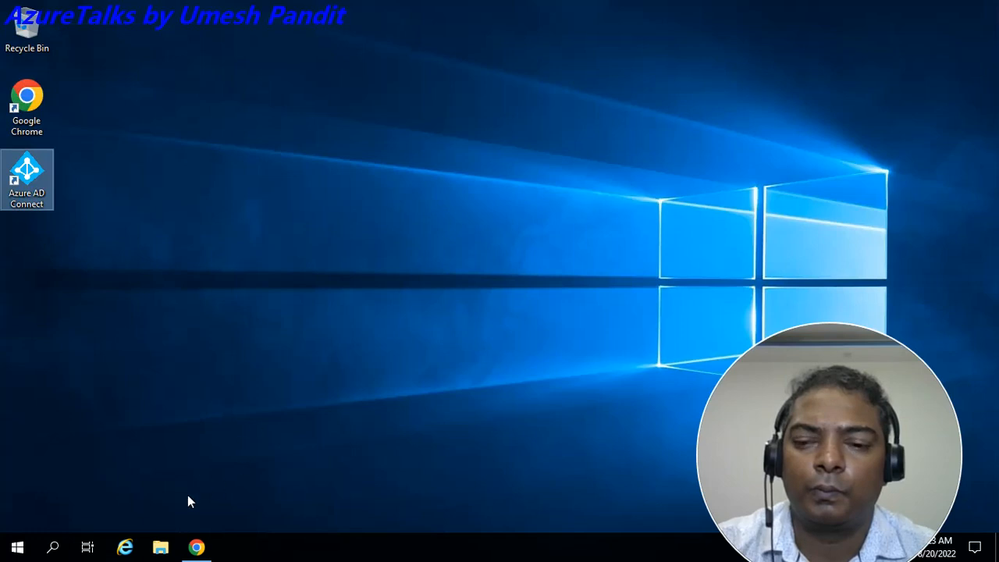
pyautogui.click(195, 546)
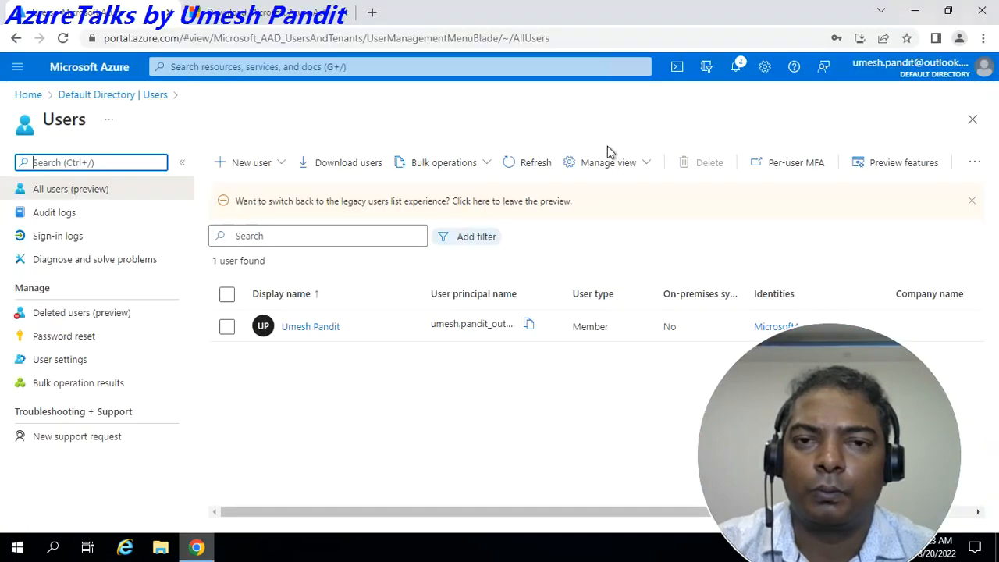
pyautogui.click(985, 11)
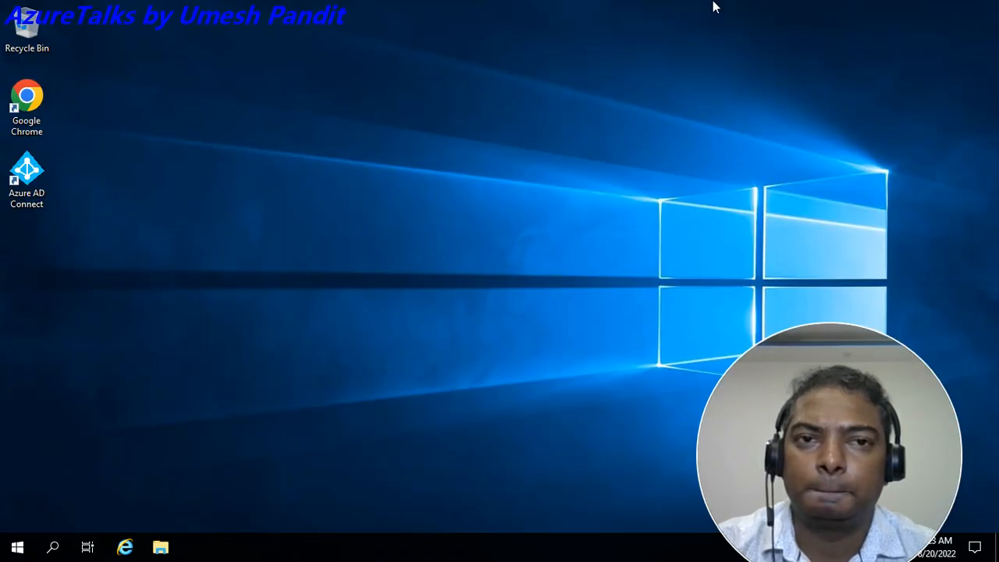
# Step: Switch from the remote server to the Azure portal's Users list and refresh it repeatedly to check for Test User
pyautogui.moveTo(694, 6)
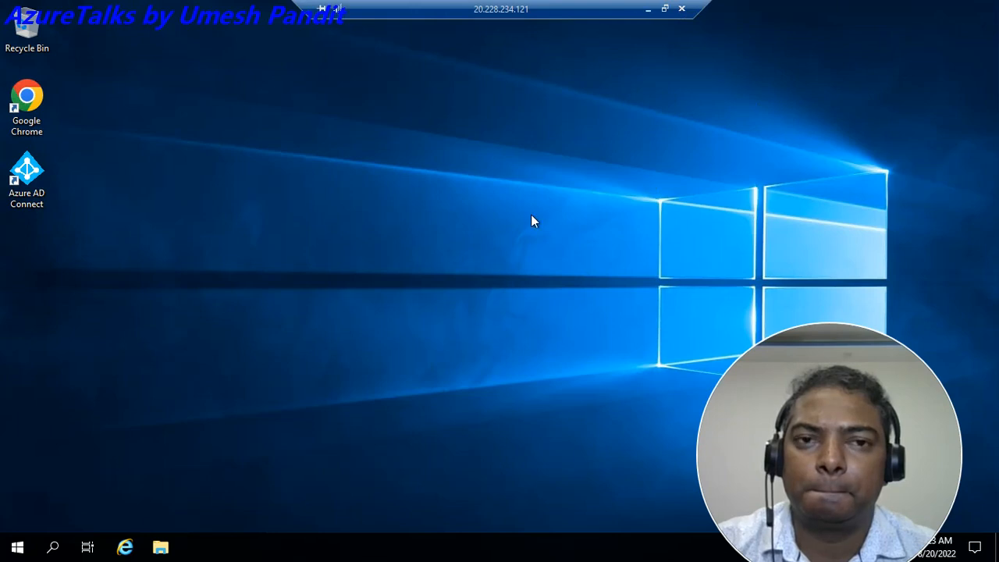
pyautogui.click(648, 9)
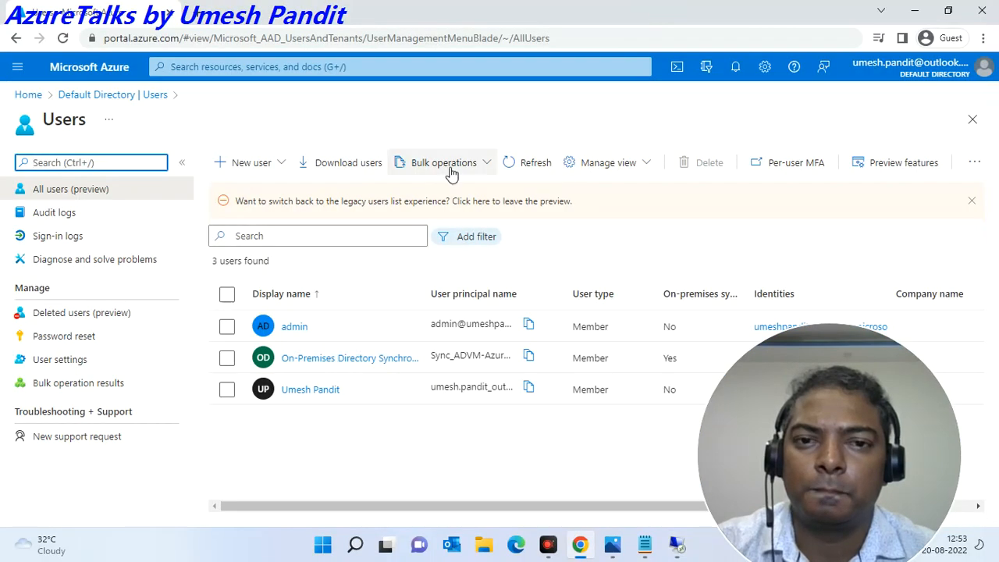
pyautogui.click(519, 163)
pyautogui.click(519, 162)
pyautogui.click(519, 162)
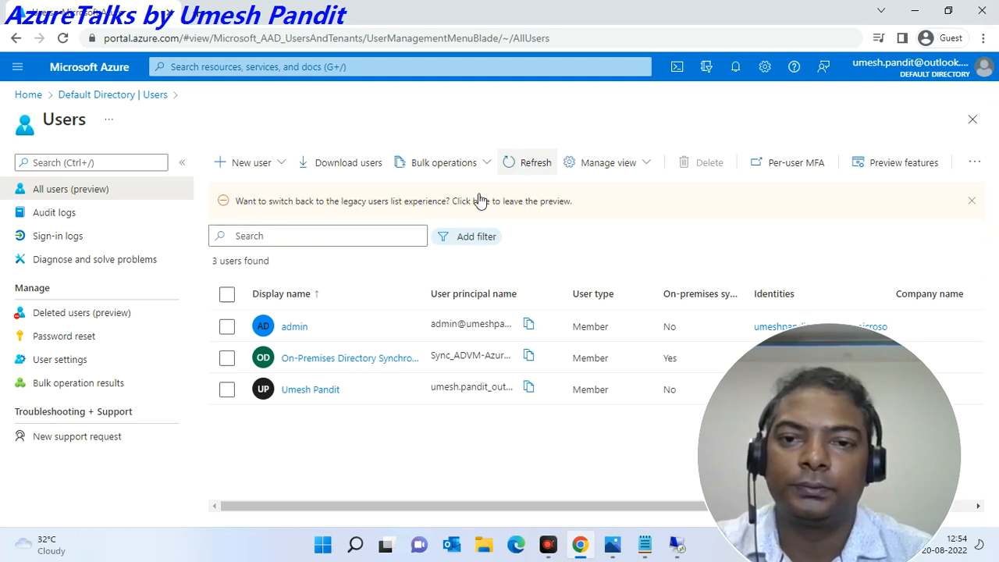
pyautogui.click(526, 175)
pyautogui.click(526, 175)
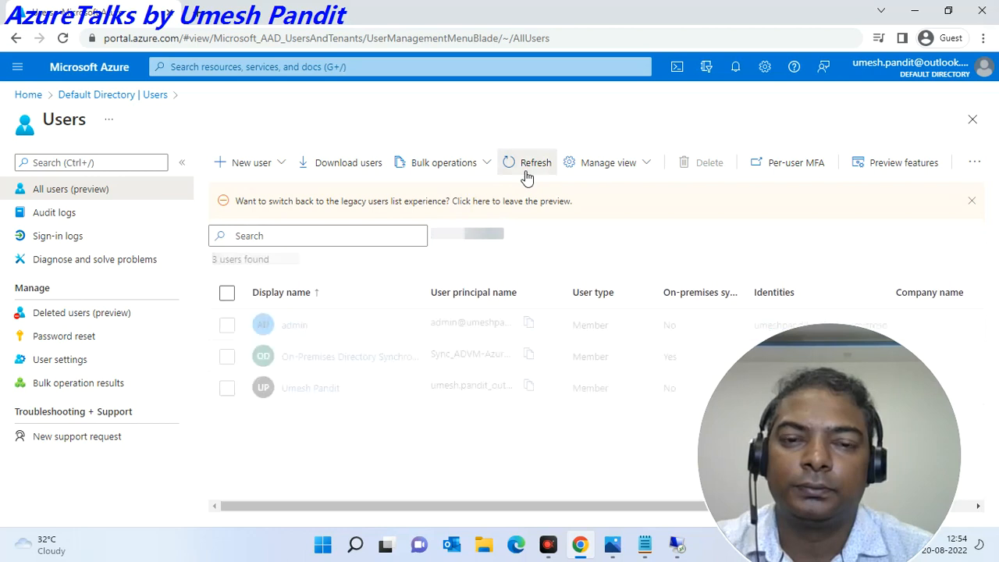
pyautogui.click(526, 175)
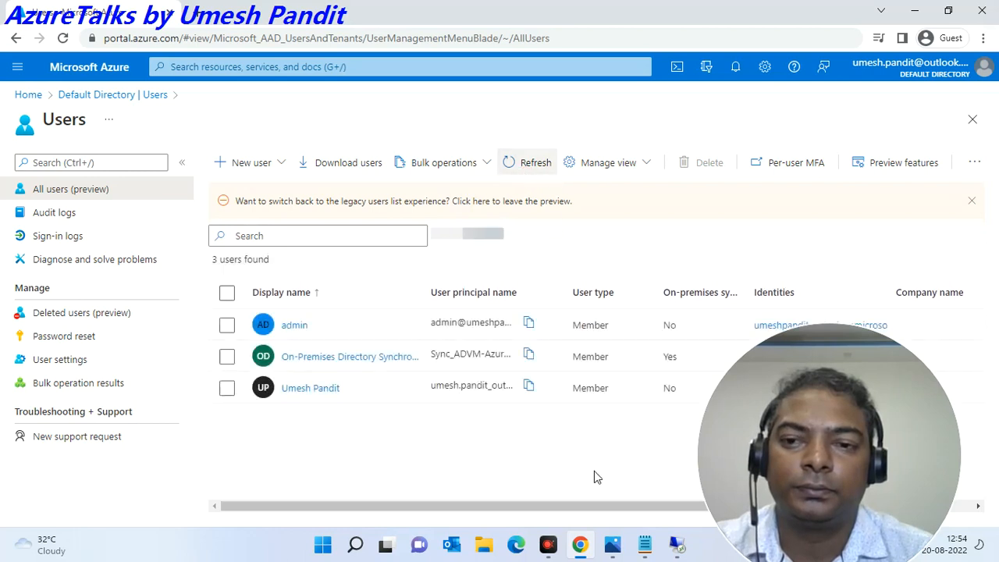
# Step: Return to the remote server, open Azure AD Connect to read its welcome page about the synchronization scheduler, and exit the wizard
pyautogui.click(667, 546)
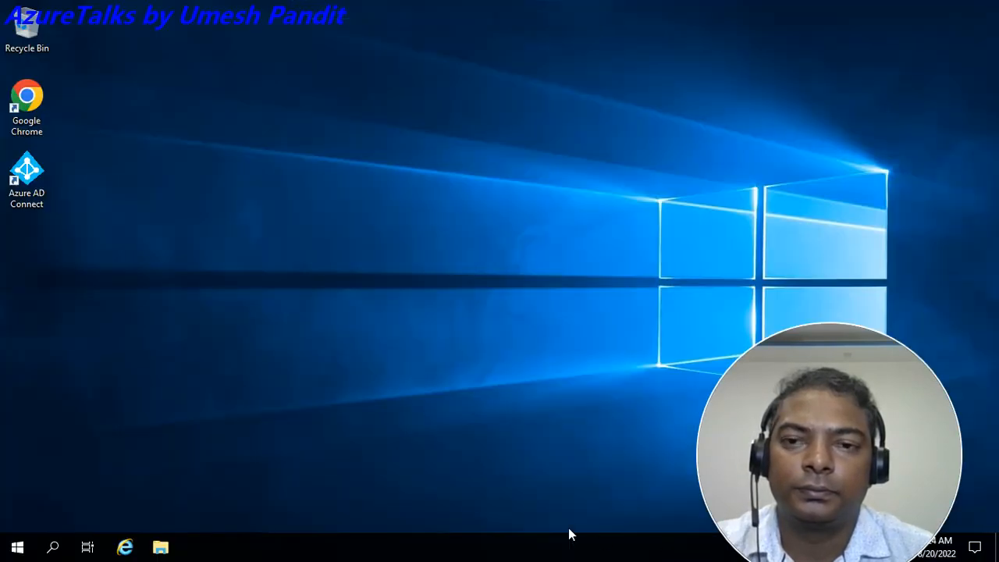
pyautogui.click(33, 179)
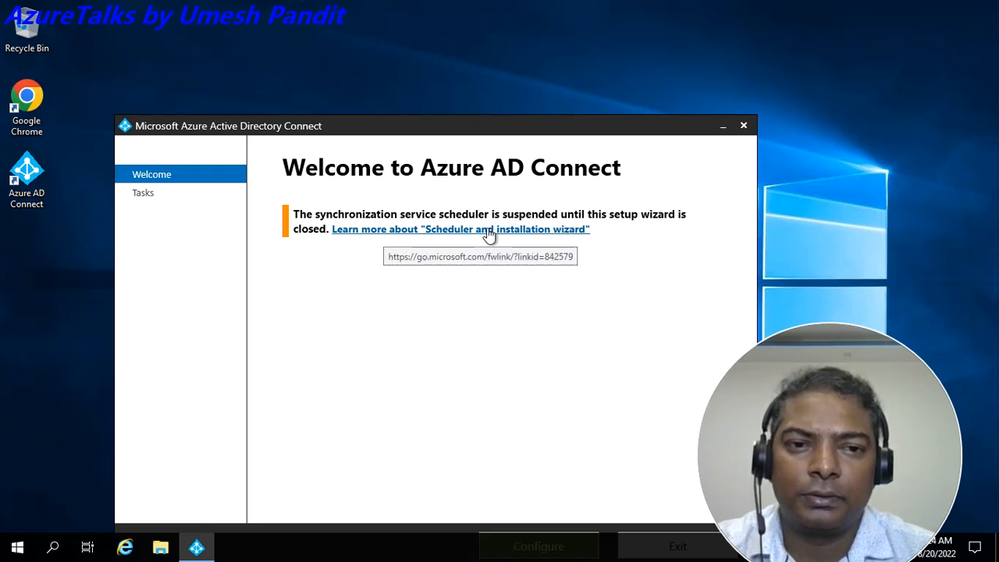
pyautogui.moveTo(385, 124); pyautogui.dragTo(371, 57)
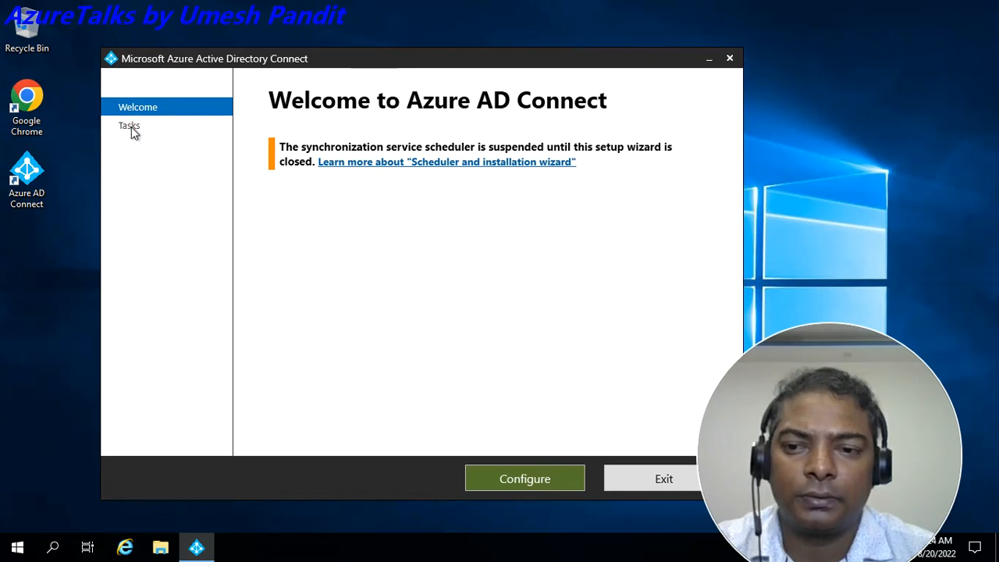
pyautogui.click(638, 473)
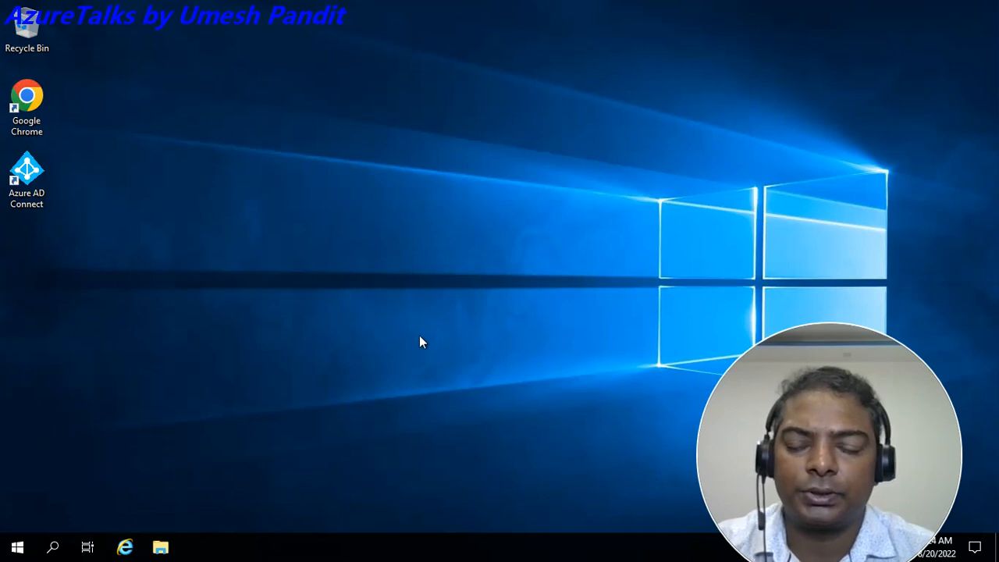
# Step: Check the status of the ADSync service in the detailed Task Manager view, and close Task Manager
pyautogui.rightClick(355, 553)
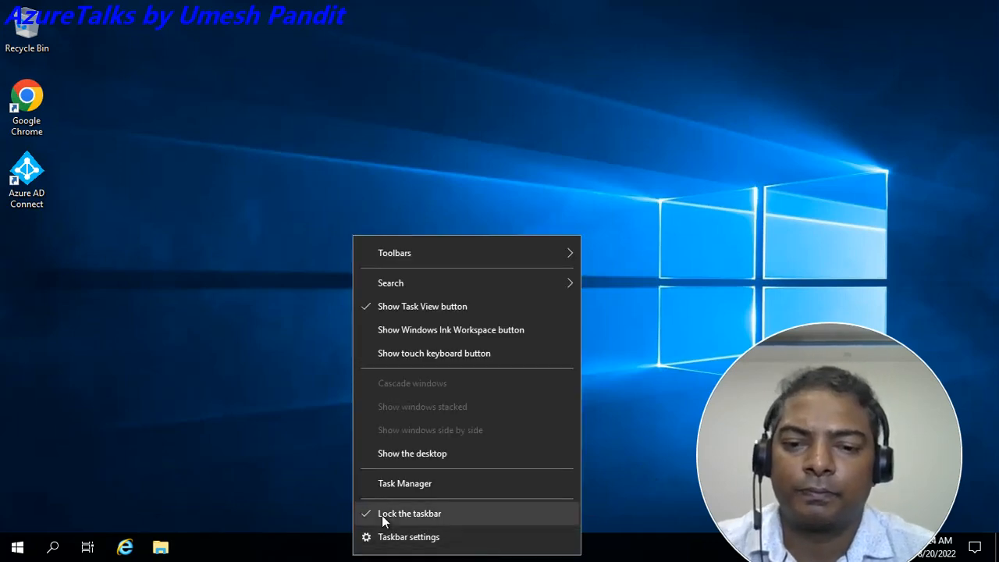
pyautogui.click(398, 484)
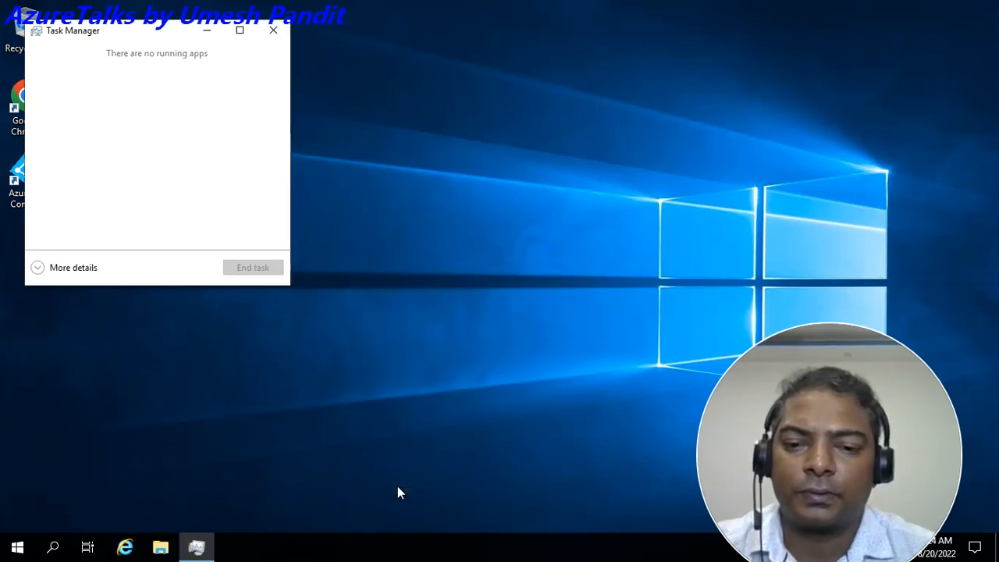
pyautogui.click(39, 269)
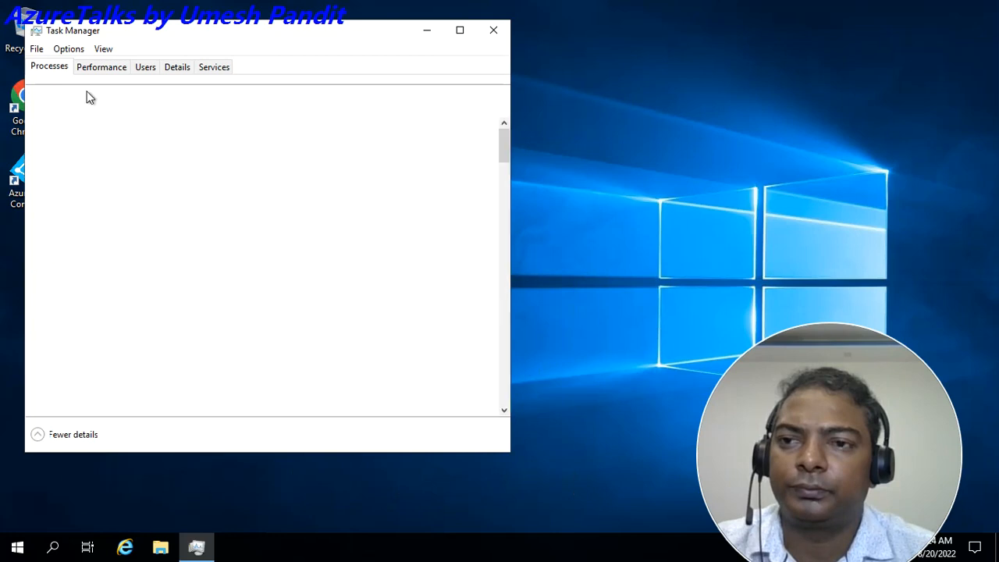
pyautogui.click(94, 69)
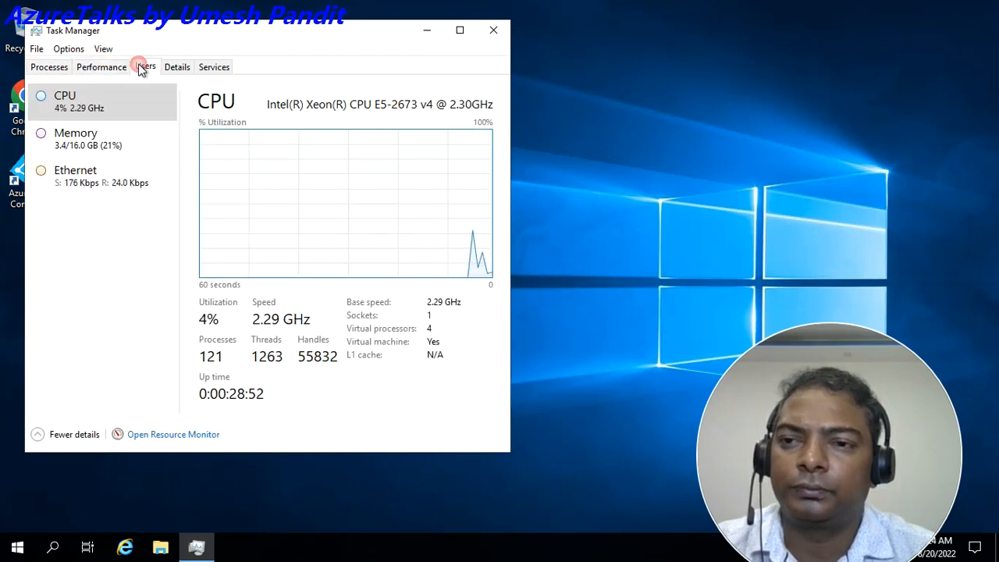
pyautogui.click(143, 68)
pyautogui.click(171, 70)
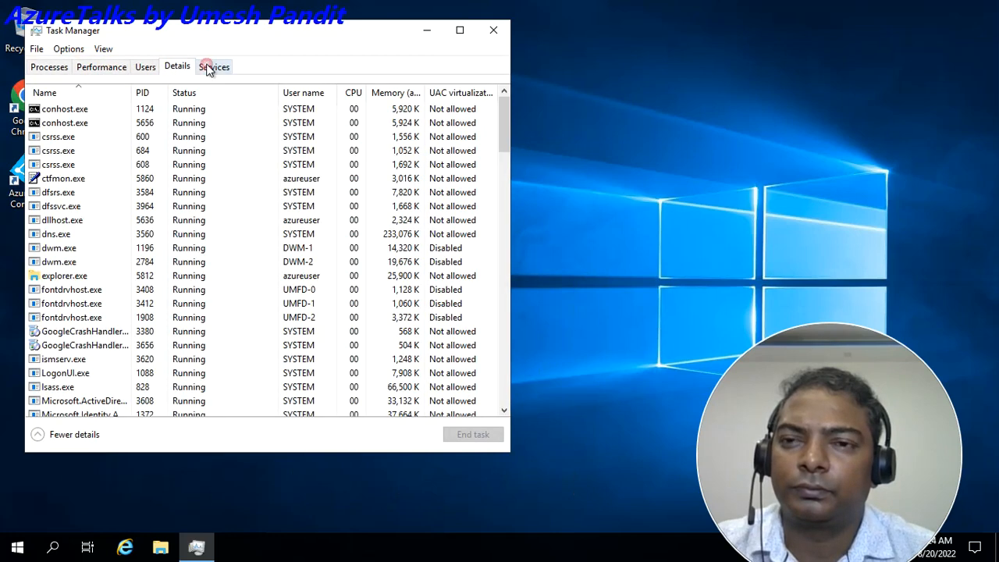
pyautogui.click(208, 68)
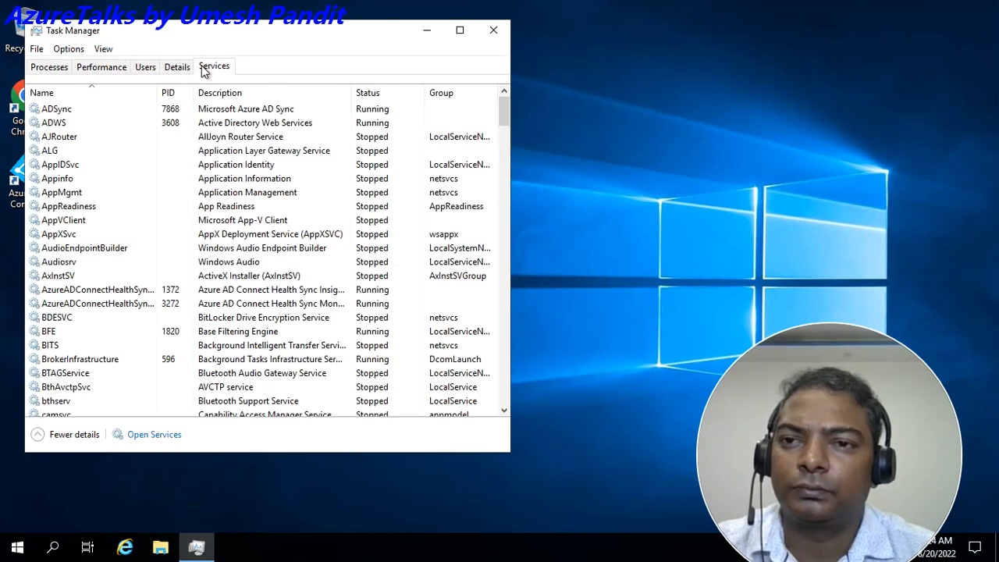
pyautogui.click(284, 110)
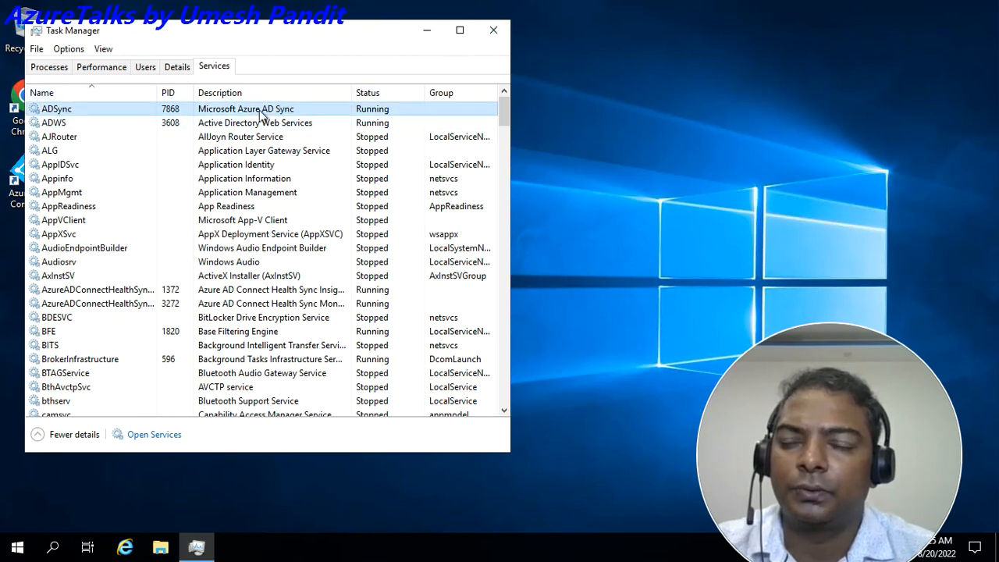
pyautogui.click(491, 30)
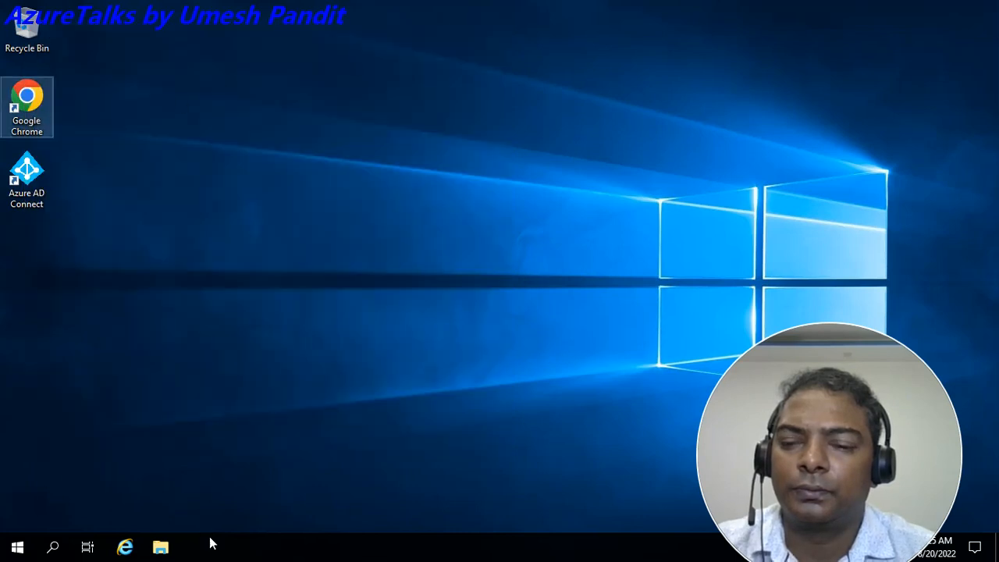
# Step: Go back to the Azure portal's Users list and refresh it again to look for the synced Test User
pyautogui.moveTo(764, 13)
pyautogui.click(654, 8)
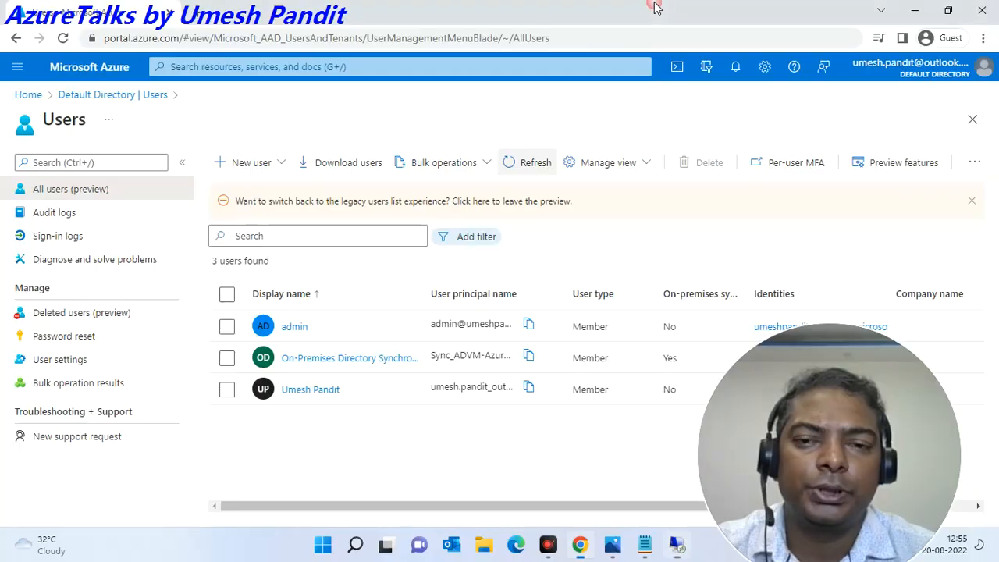
pyautogui.click(509, 164)
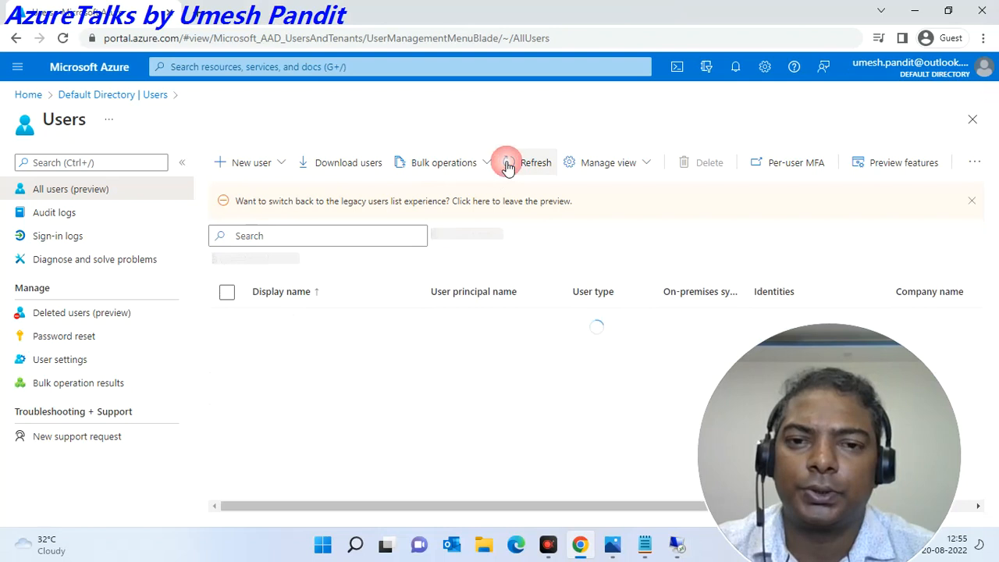
pyautogui.click(508, 164)
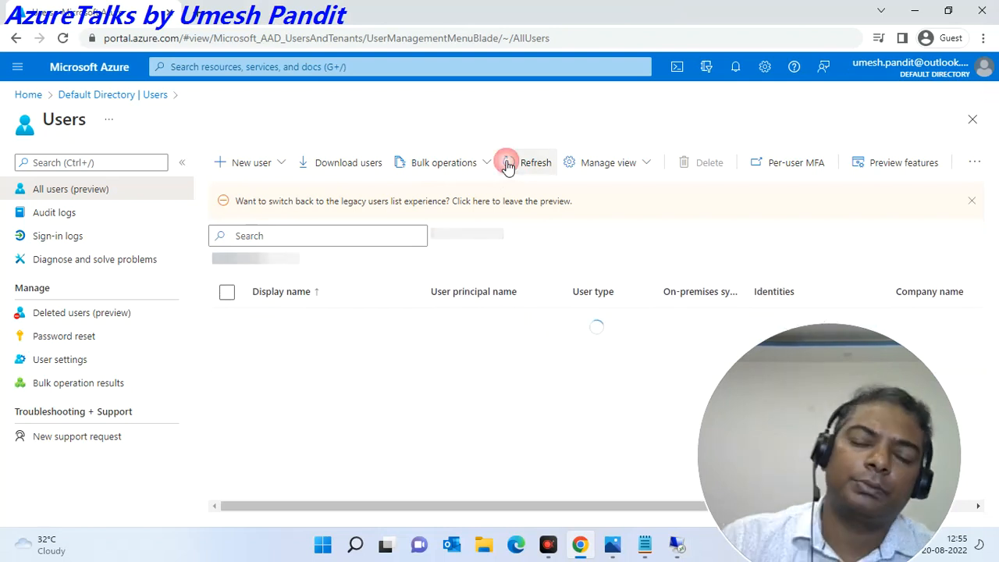
pyautogui.click(508, 164)
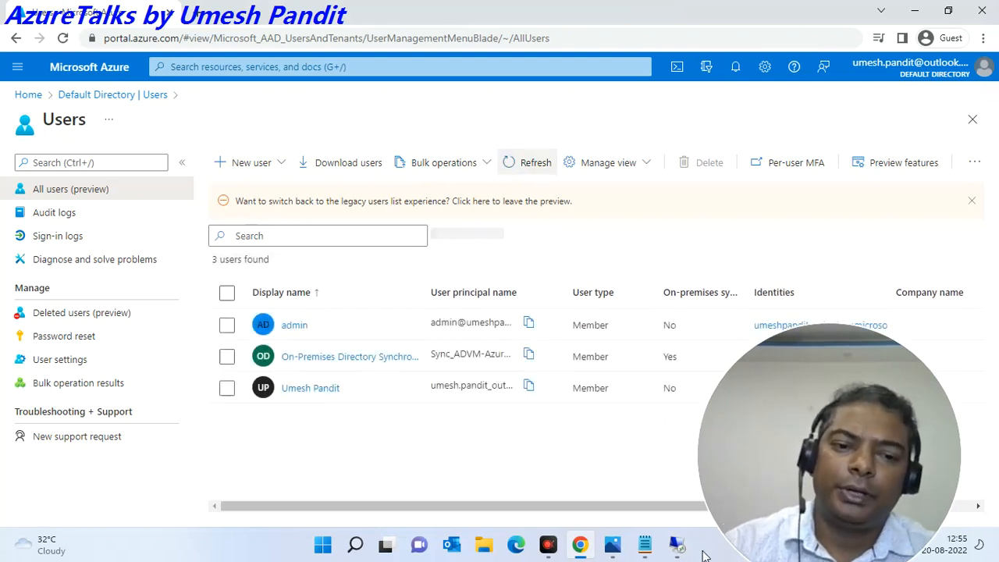
# Step: On the remote server, open Synchronization Service from the Azure AD Connect programs and review its connector operations and available actions
pyautogui.click(677, 544)
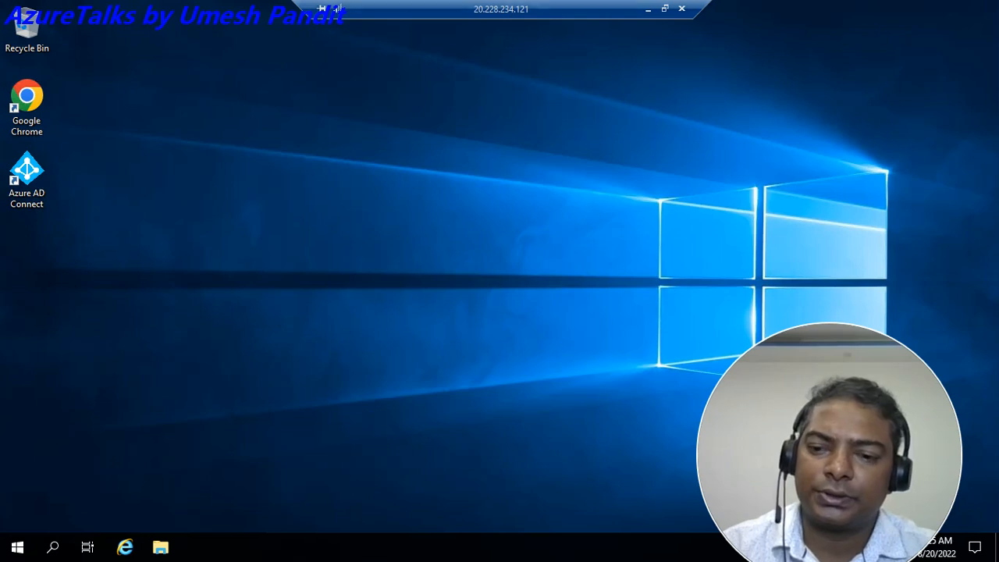
pyautogui.click(13, 550)
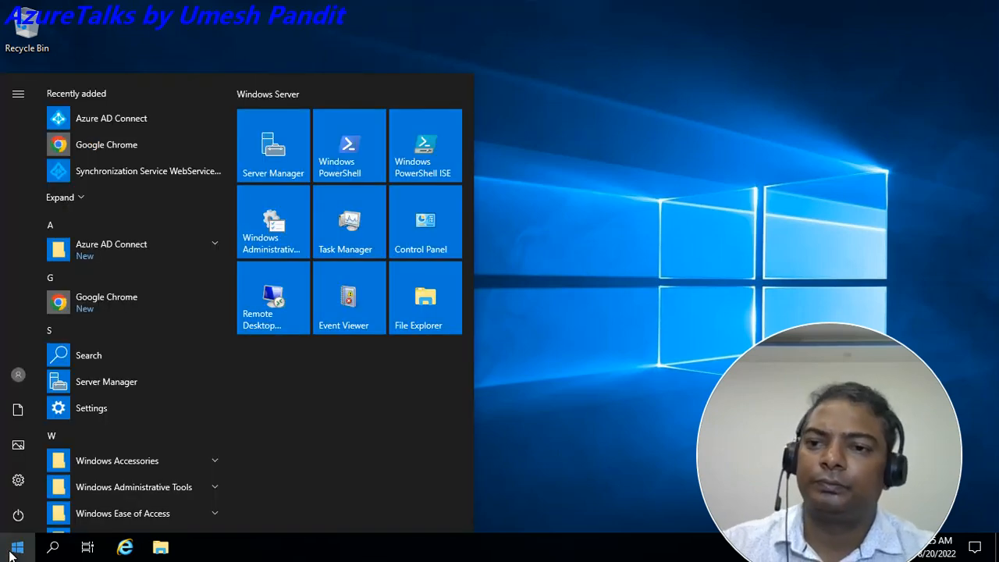
pyautogui.click(212, 247)
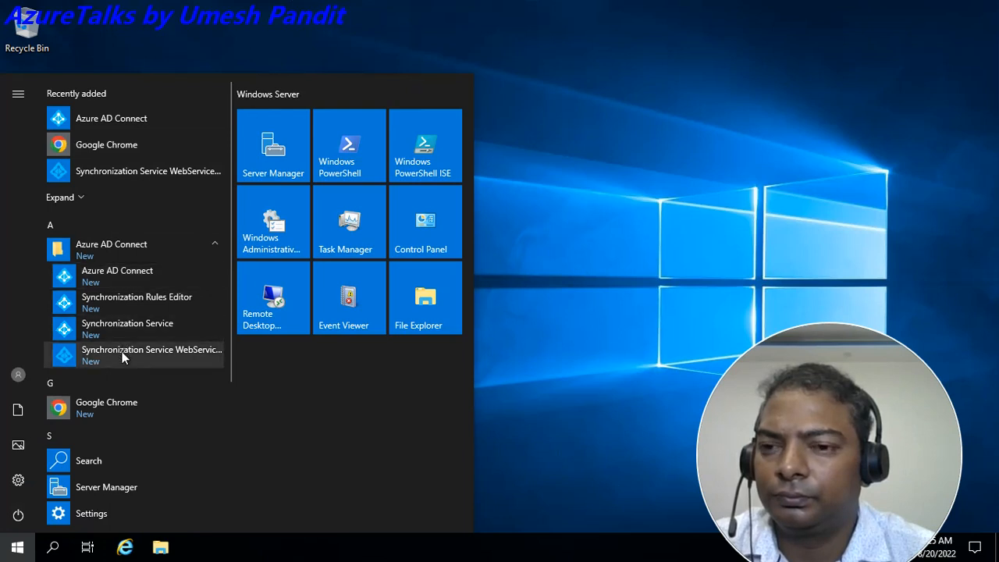
pyautogui.scroll(-1, 121, 351)
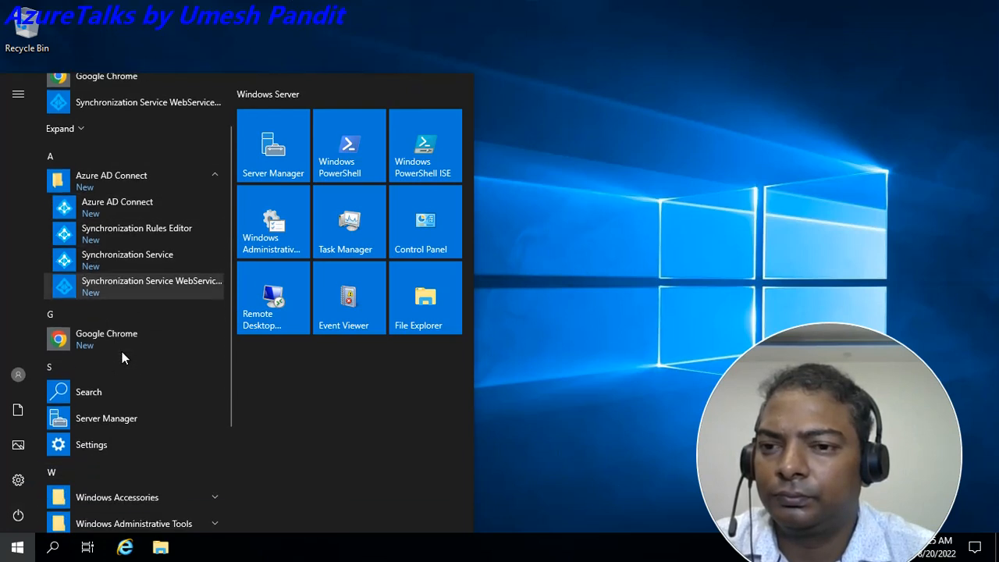
pyautogui.click(138, 263)
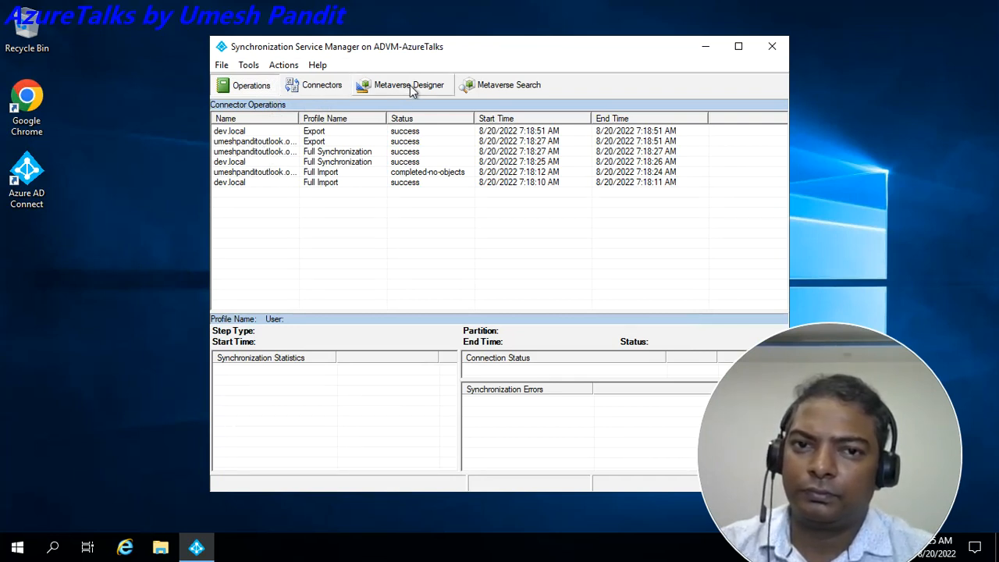
pyautogui.click(274, 67)
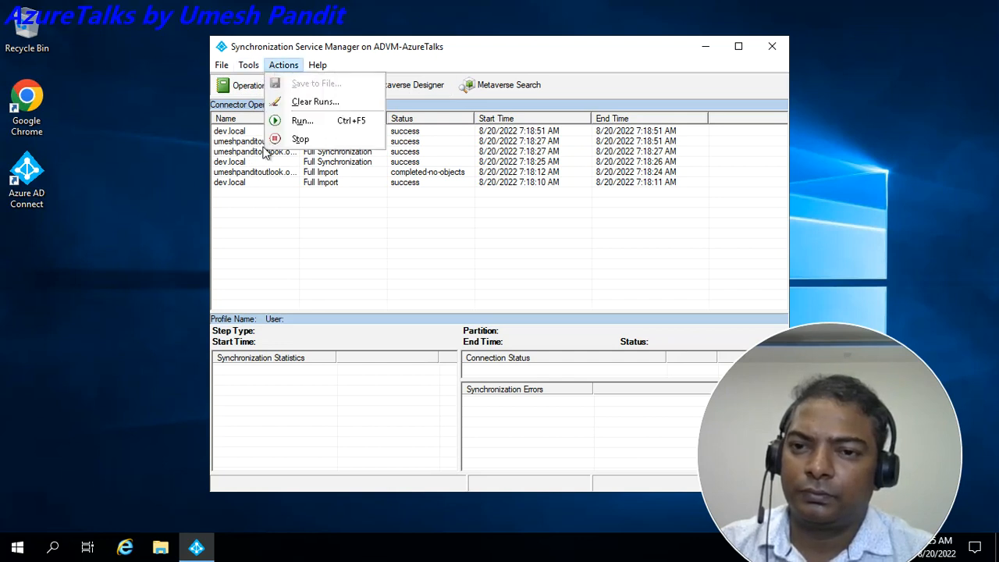
pyautogui.moveTo(223, 70)
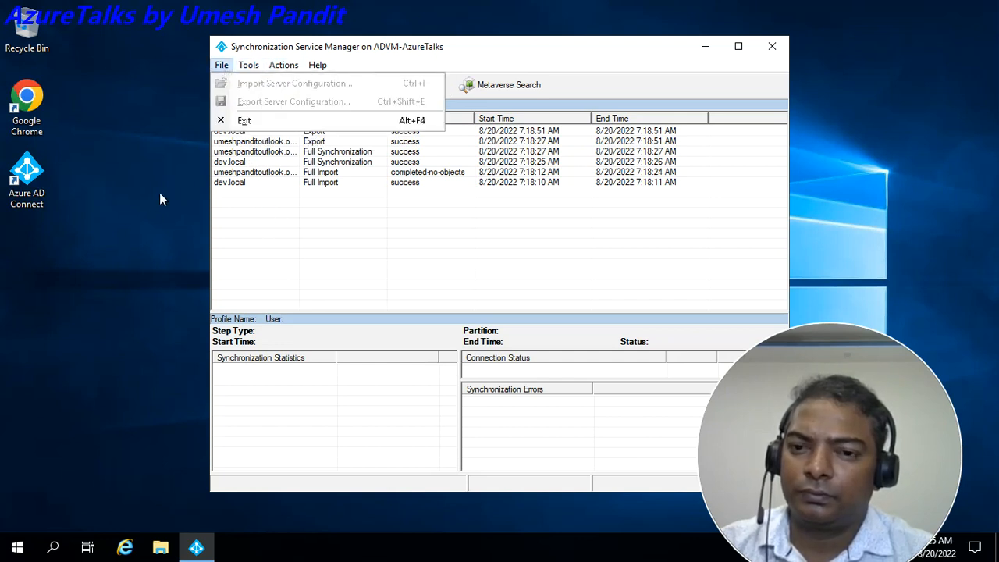
pyautogui.click(149, 214)
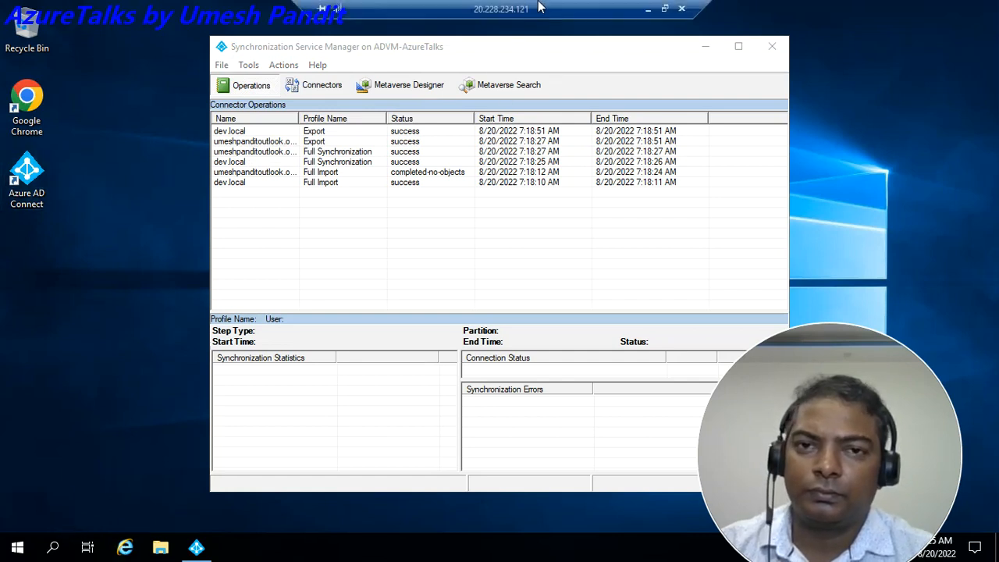
# Step: Open Active Directory Users and Computers, start a new user in dev.local/Users, and enter the person's name and the logon name Up
pyautogui.click(20, 549)
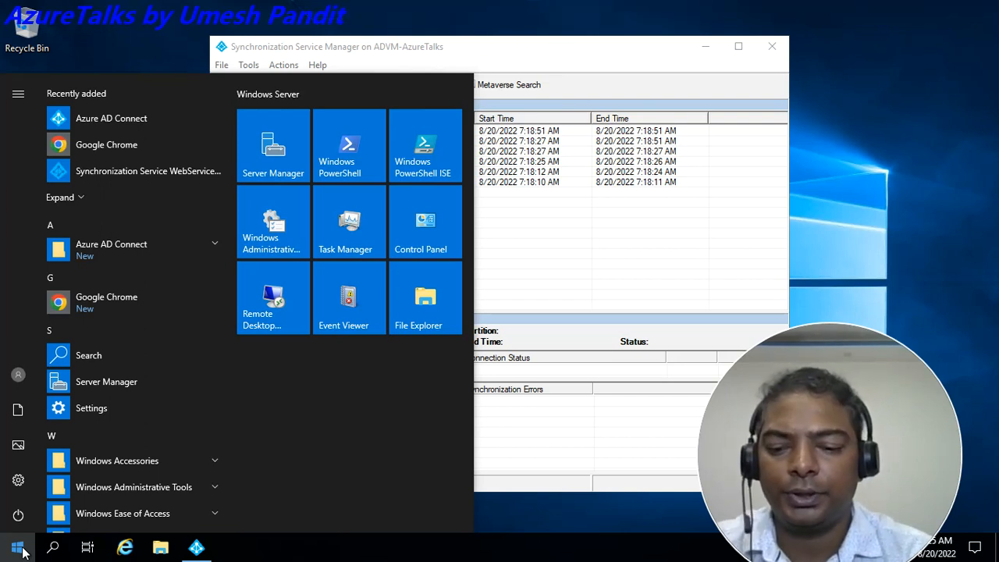
pyautogui.write('user')
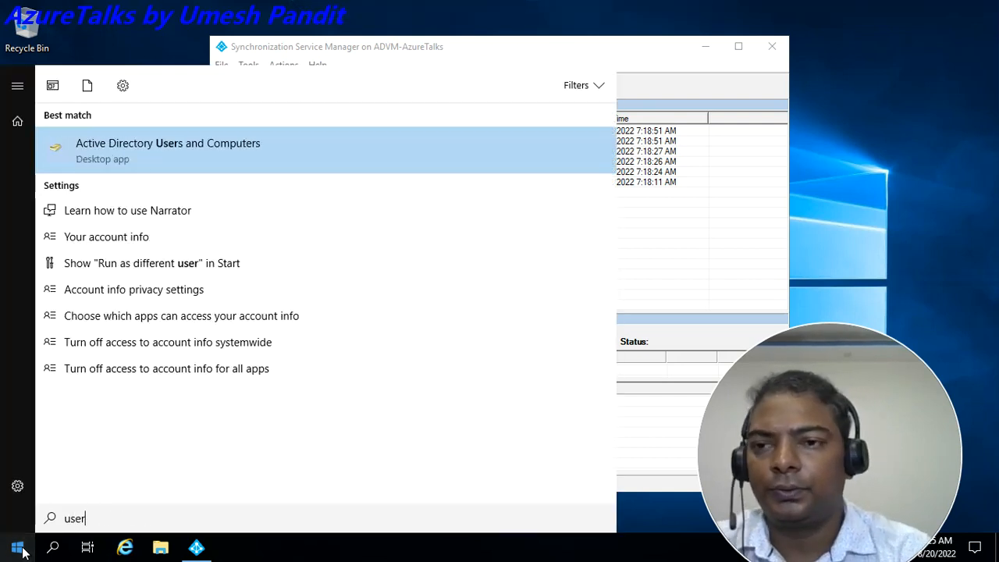
pyautogui.click(128, 144)
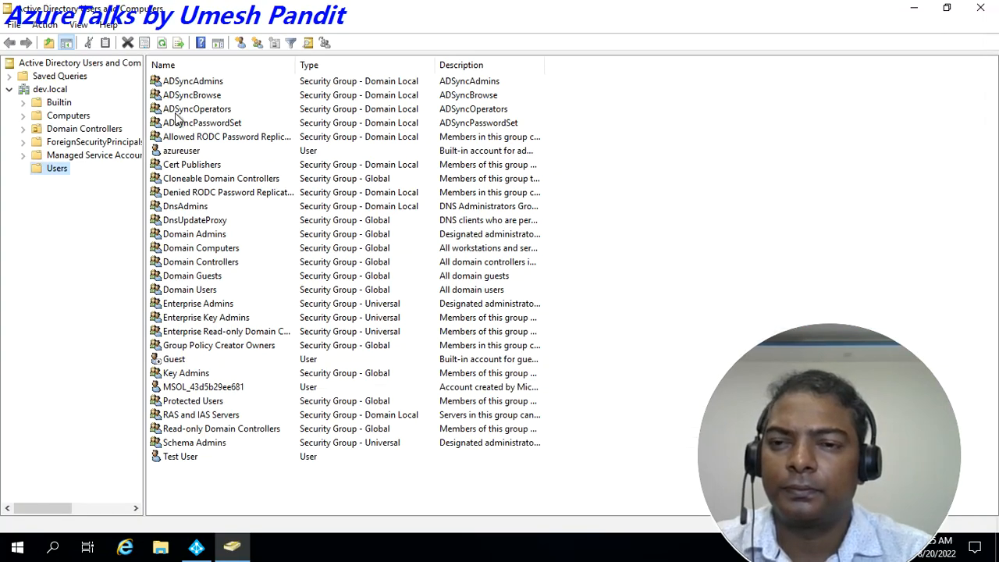
pyautogui.click(240, 43)
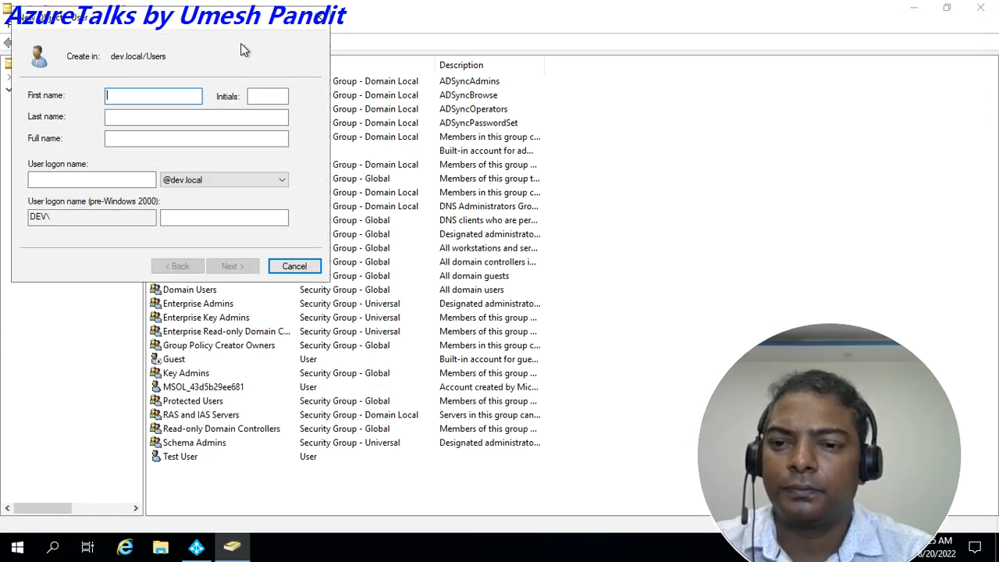
pyautogui.click(180, 93)
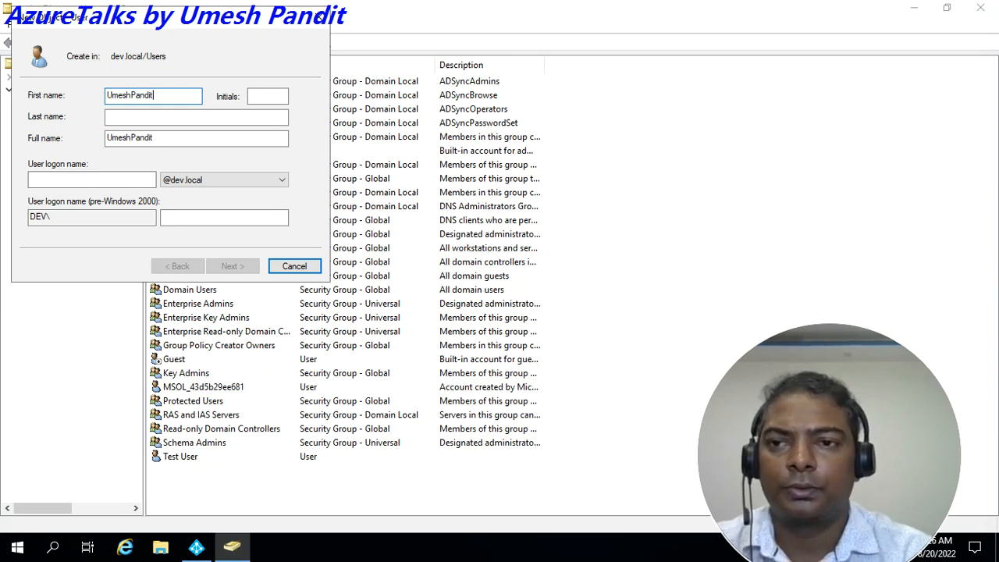
pyautogui.click(122, 179)
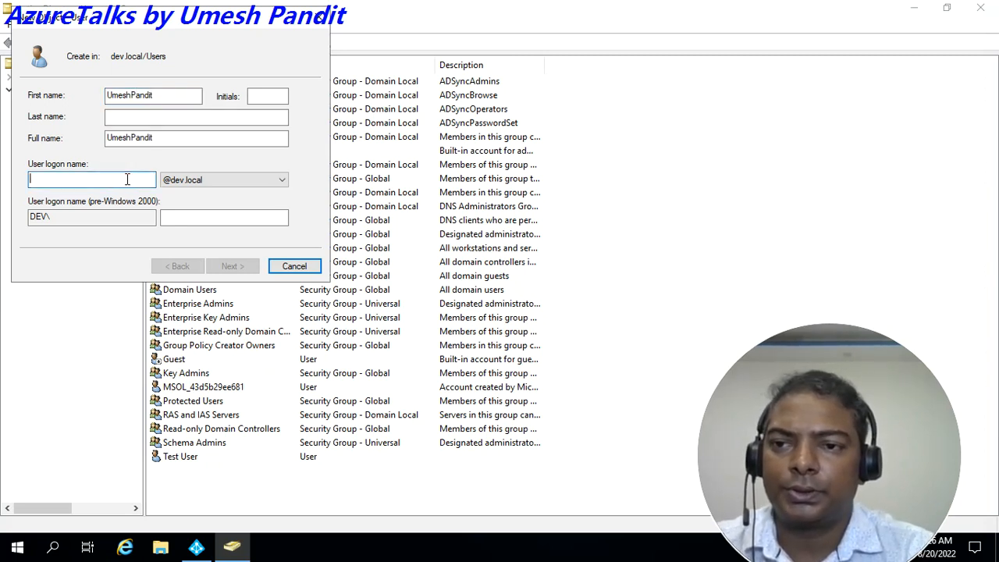
pyautogui.write('Up')
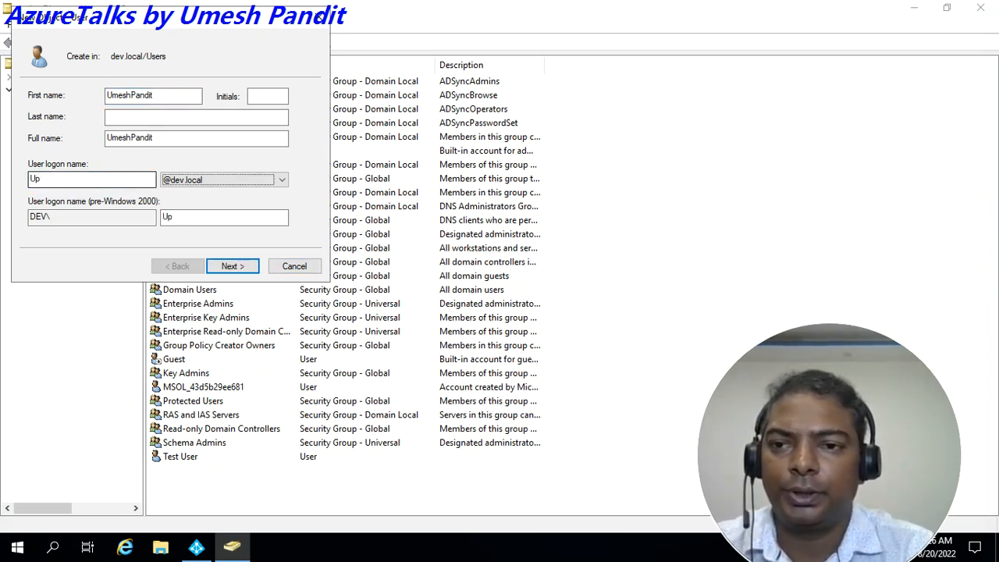
pyautogui.click(258, 267)
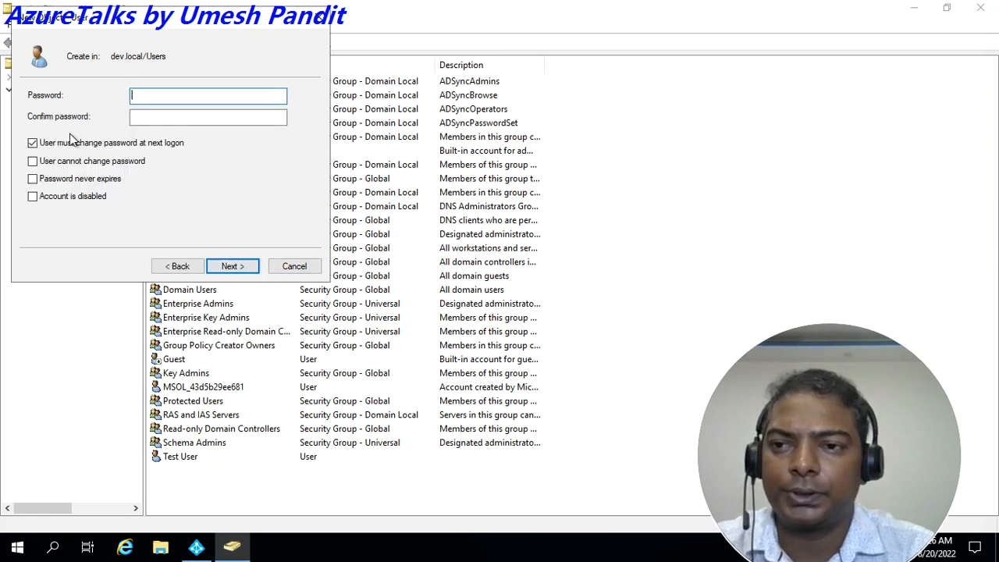
# Step: Enter and confirm the new user's account password, finish creating the account, and minimize Active Directory Users and Computers
pyautogui.click(191, 92)
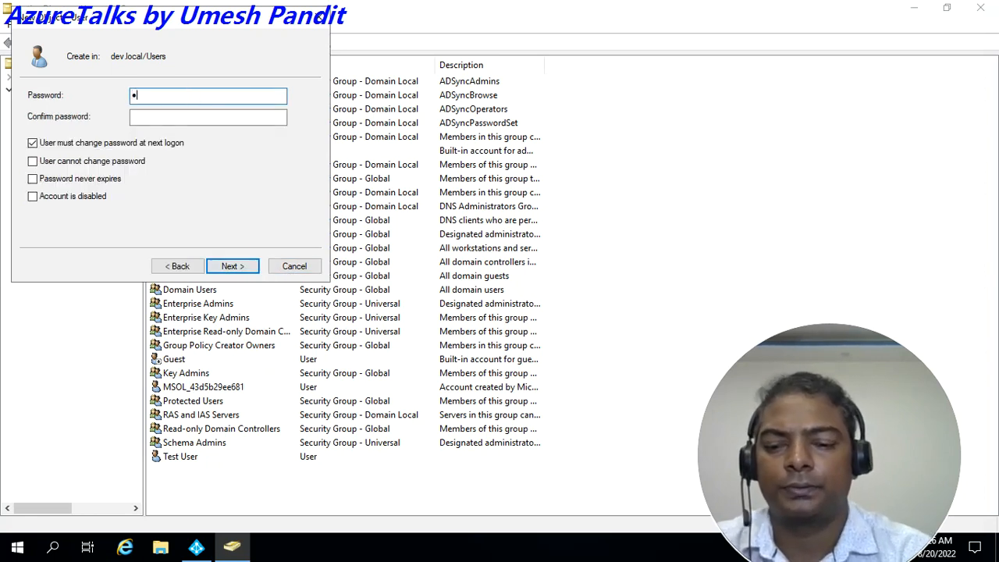
pyautogui.press('Tab')
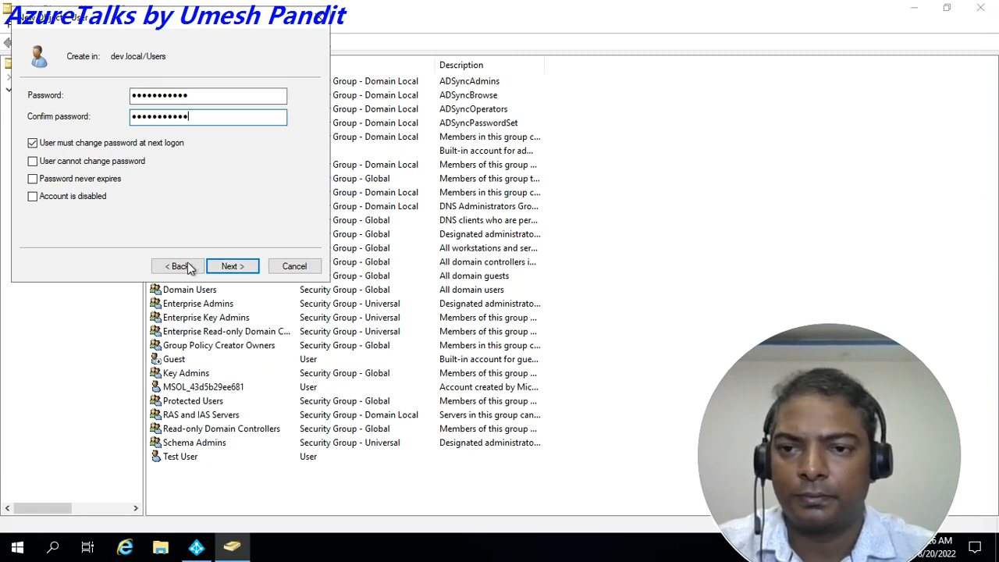
pyautogui.click(227, 269)
pyautogui.click(231, 269)
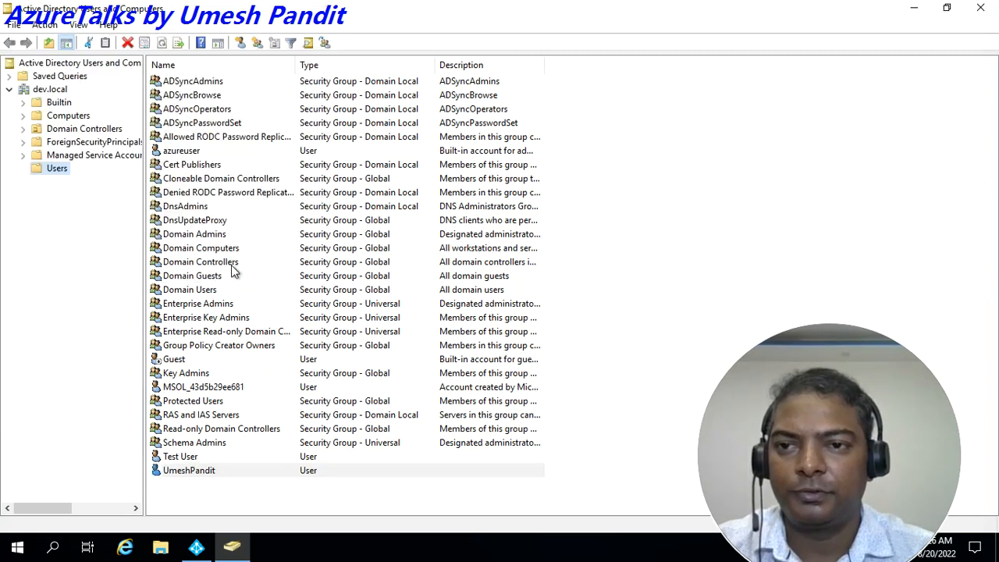
pyautogui.click(917, 7)
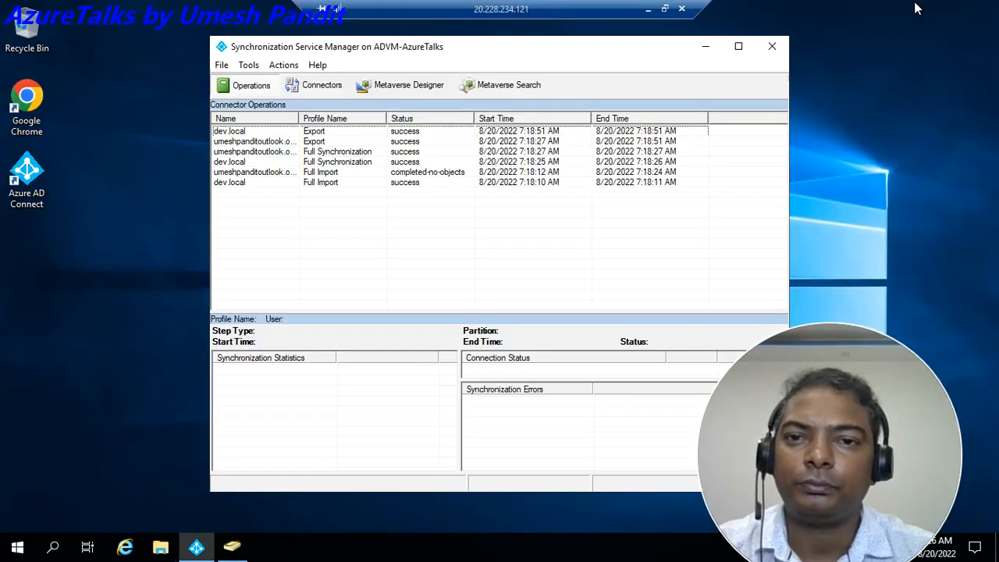
# Step: Run the Full Import profile on the onmicrosoft.com AAD connector in Synchronization Service Manager
pyautogui.click(248, 65)
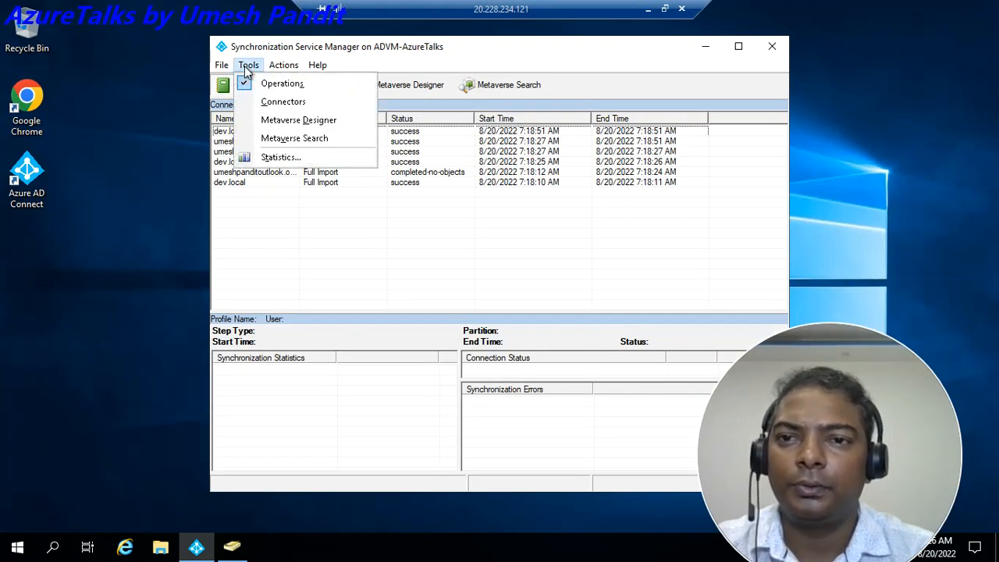
pyautogui.click(422, 66)
pyautogui.click(283, 65)
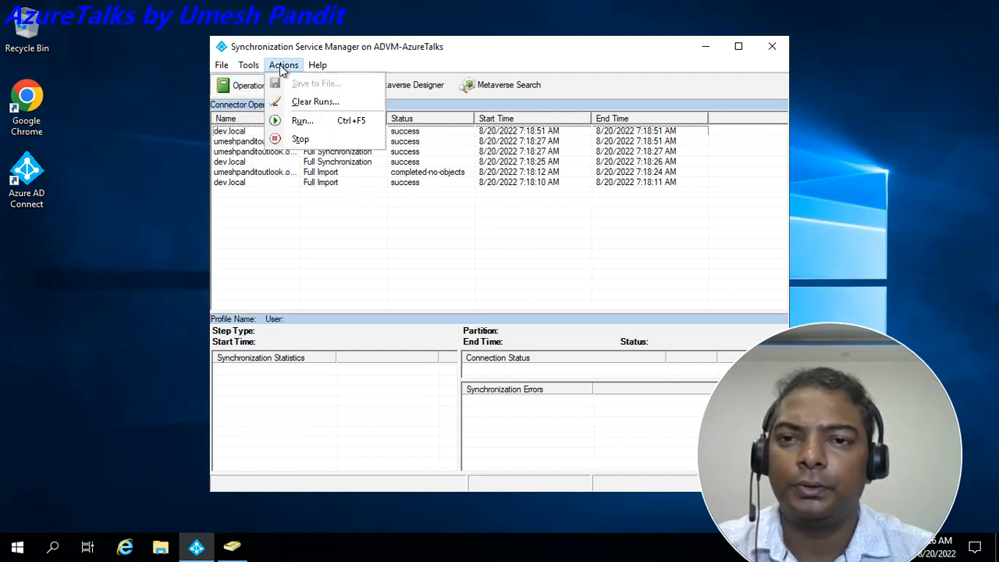
pyautogui.click(301, 121)
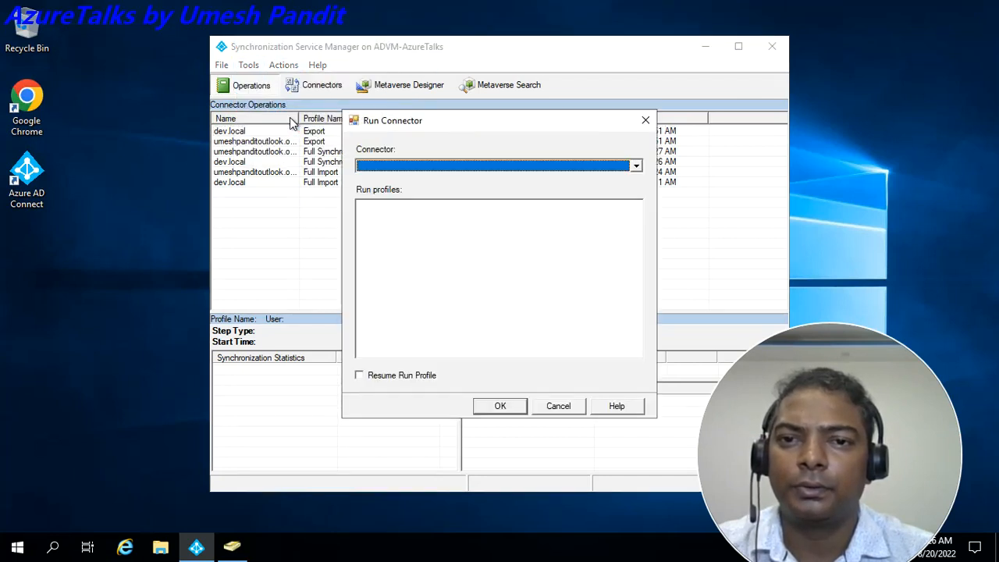
pyautogui.click(411, 165)
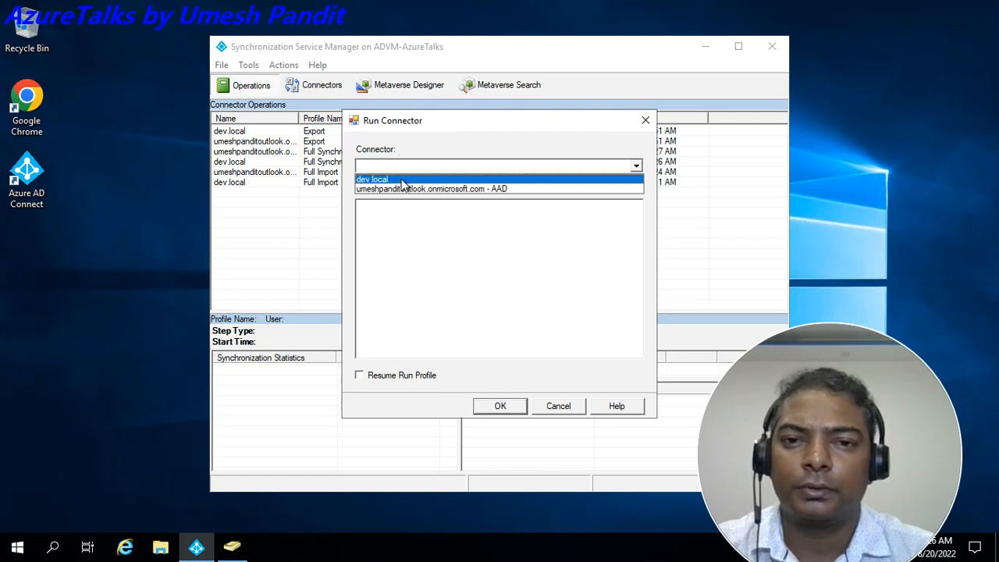
pyautogui.click(403, 181)
pyautogui.click(397, 169)
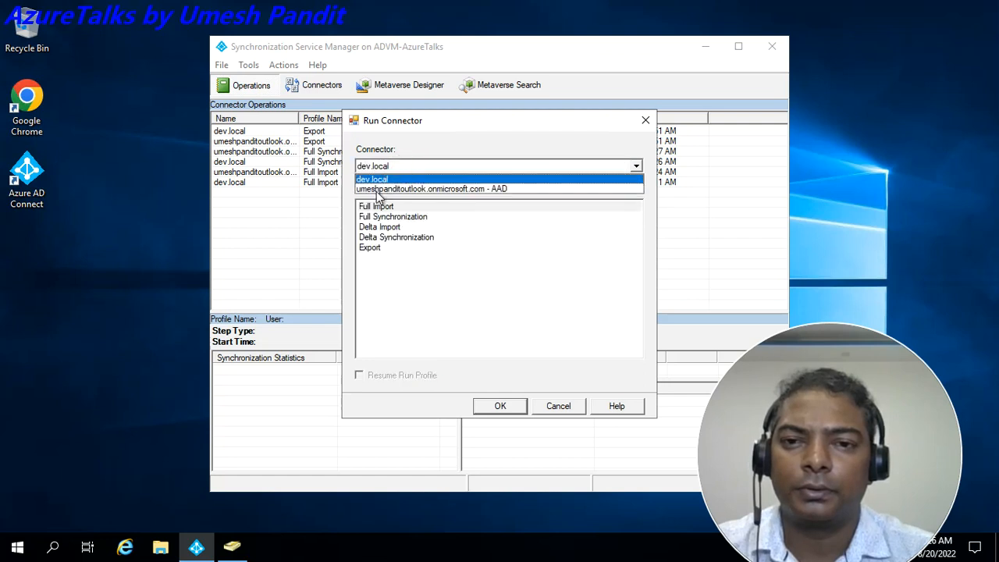
pyautogui.click(381, 188)
pyautogui.click(501, 406)
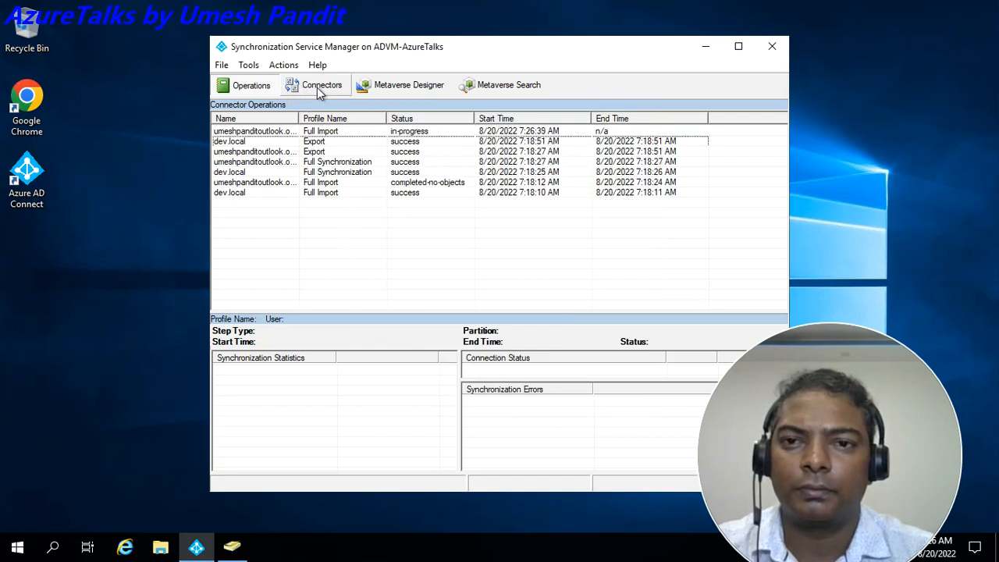
# Step: Run the Full Import profile on the dev.local connector
pyautogui.click(284, 66)
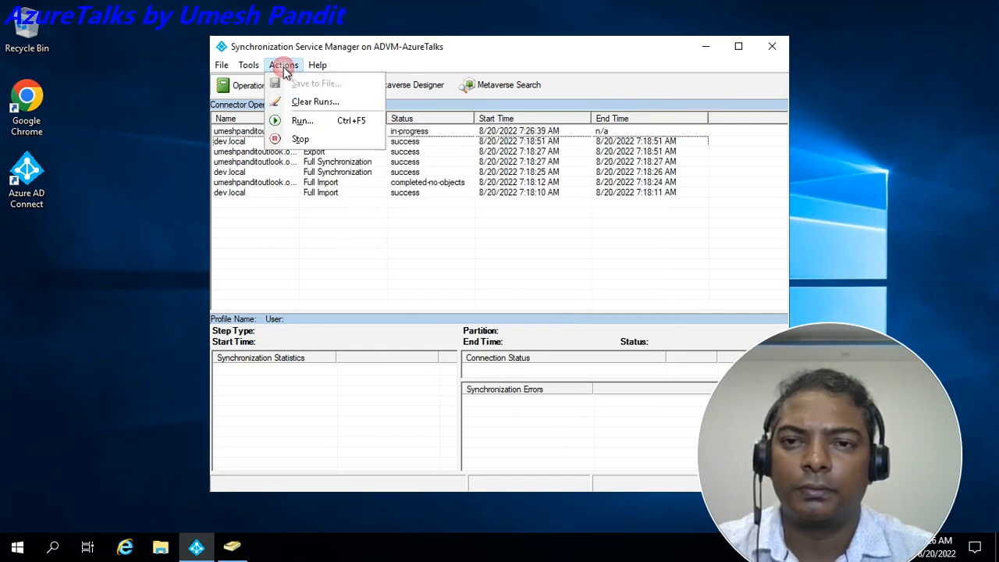
pyautogui.click(294, 121)
pyautogui.click(373, 166)
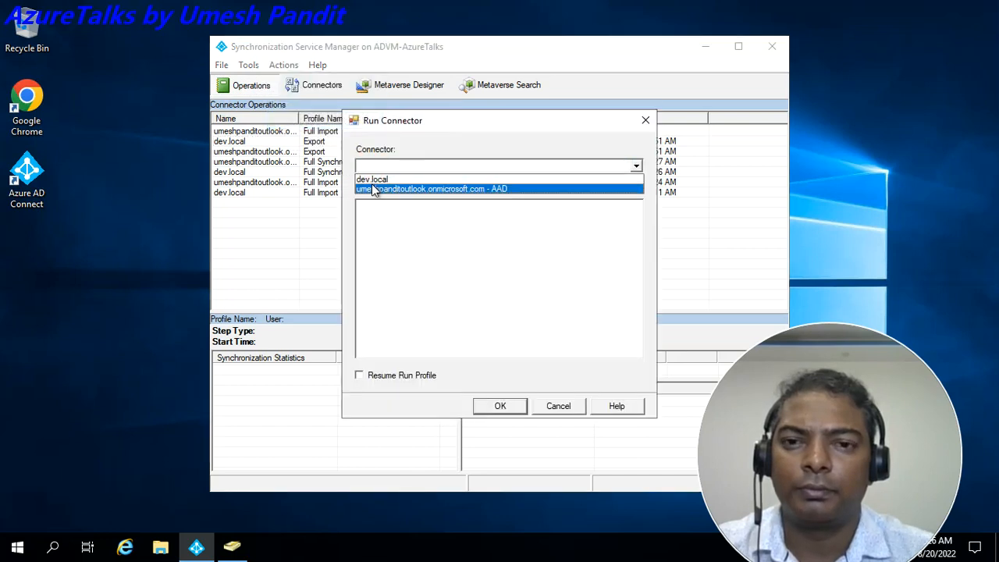
pyautogui.click(373, 189)
pyautogui.click(375, 168)
pyautogui.click(375, 178)
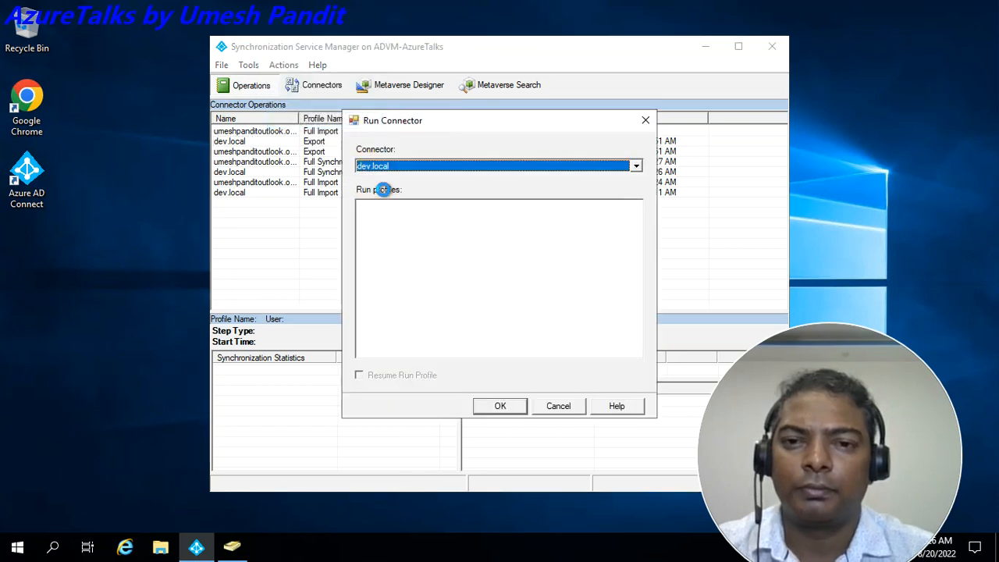
pyautogui.click(496, 406)
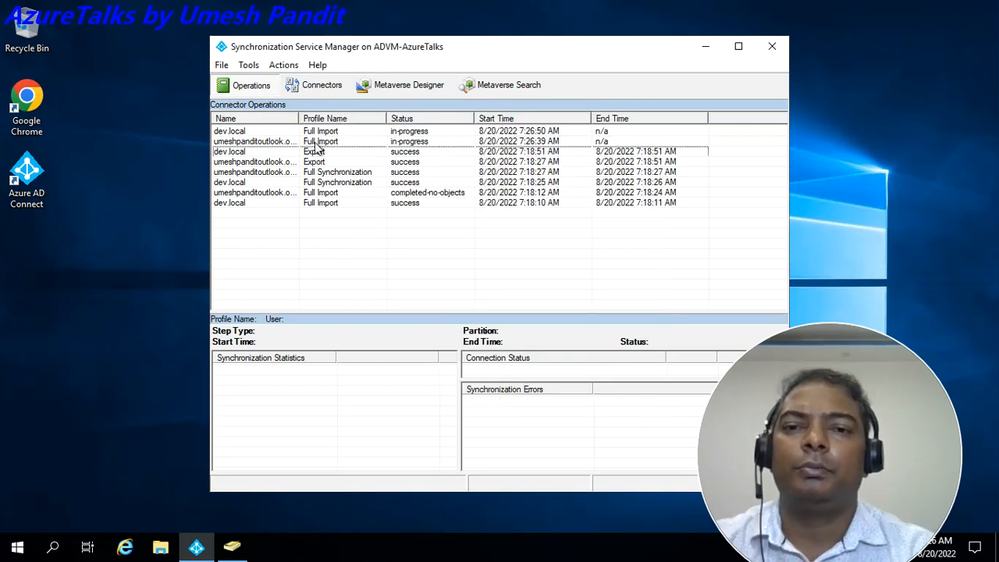
pyautogui.click(222, 64)
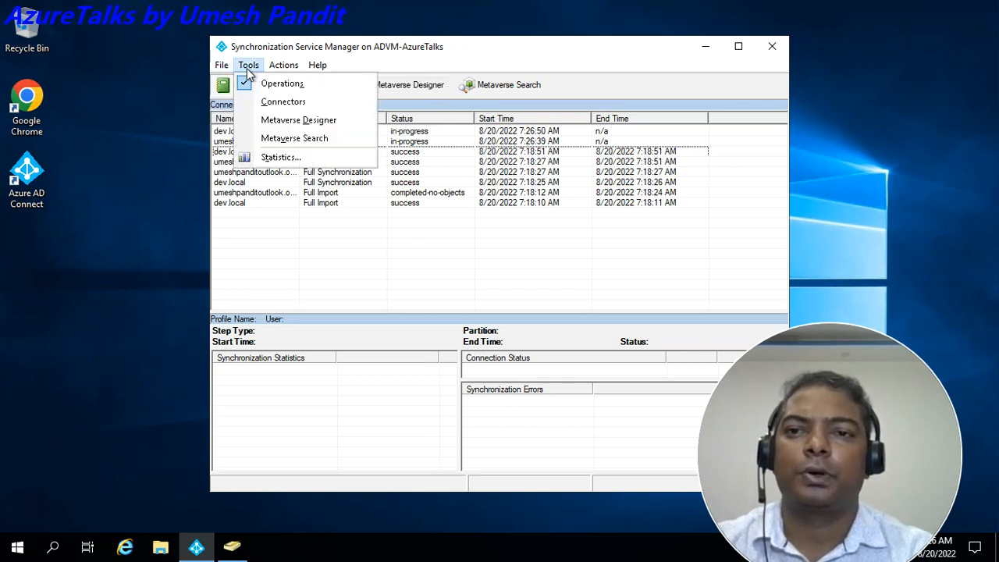
pyautogui.click(248, 68)
pyautogui.click(282, 67)
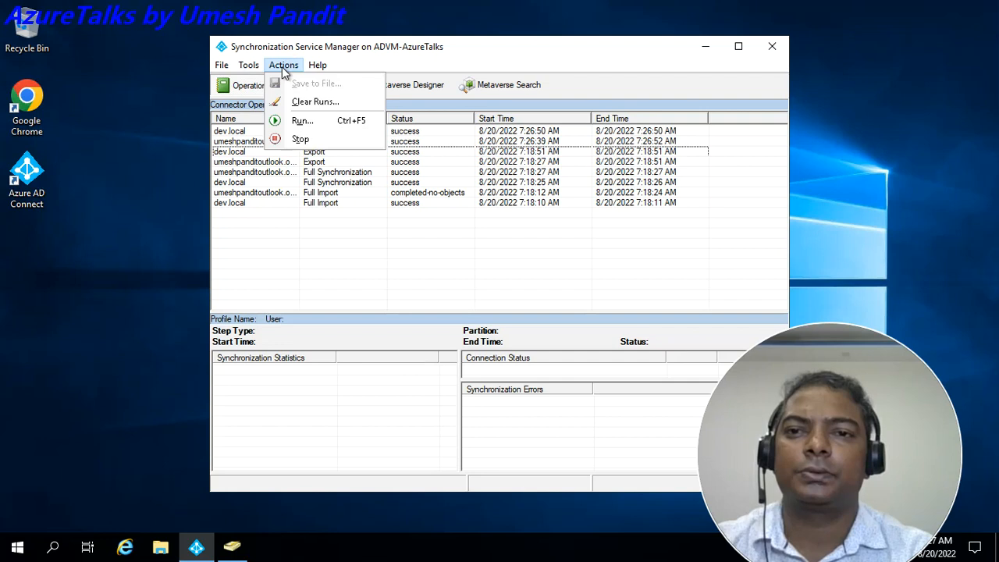
pyautogui.click(373, 62)
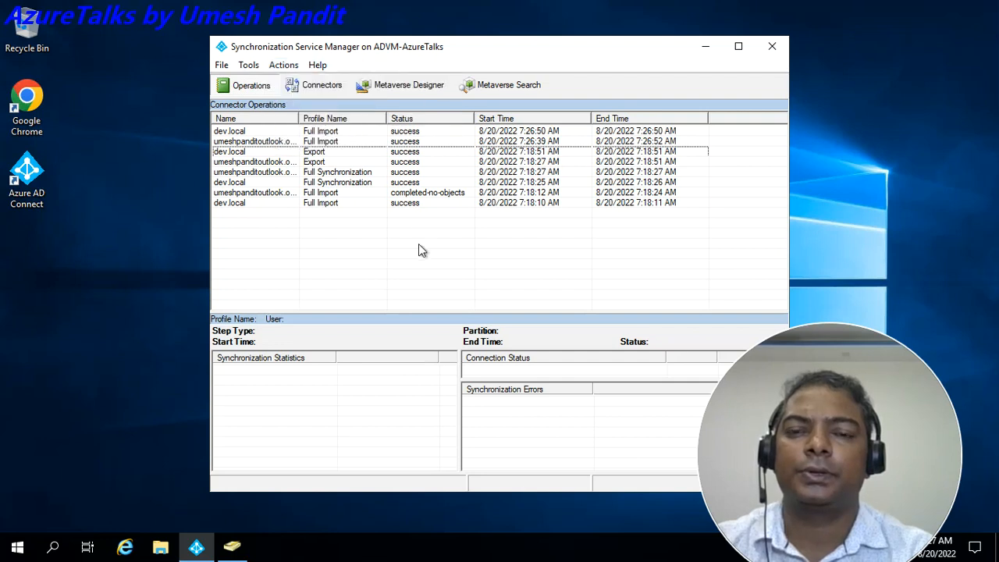
# Step: Switch from the remote server to the Azure portal's Users list and refresh it to look for the on-premises users
pyautogui.click(647, 9)
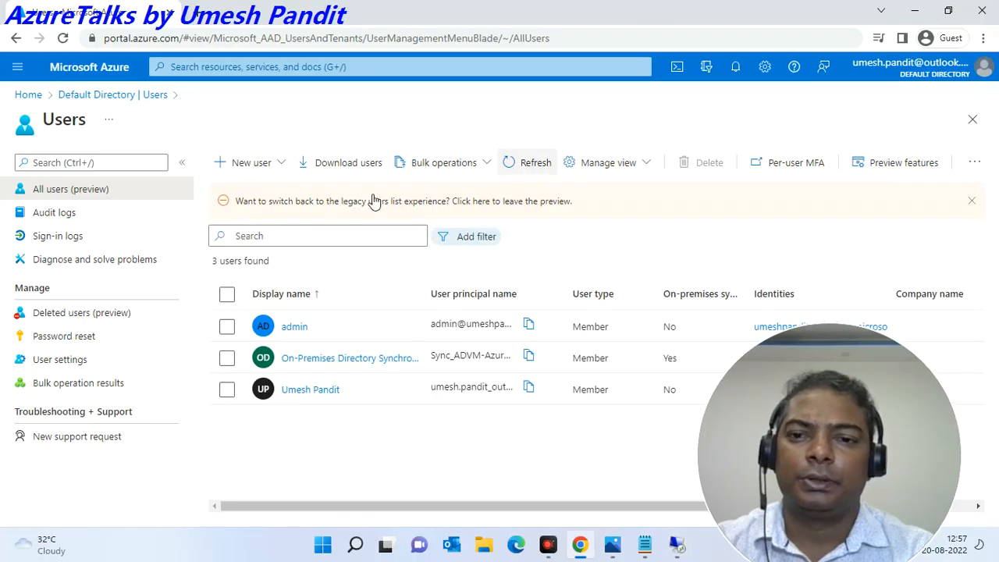
pyautogui.click(509, 163)
pyautogui.click(509, 163)
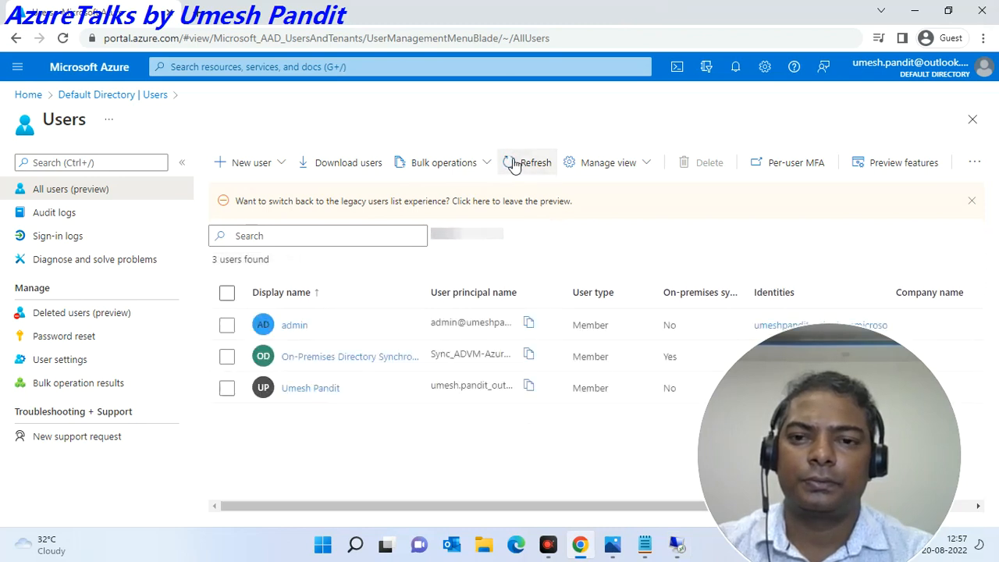
# Step: Sign out of the Azure portal and sign back in to the same account with its password, choosing to stay signed in
pyautogui.click(985, 70)
pyautogui.click(968, 101)
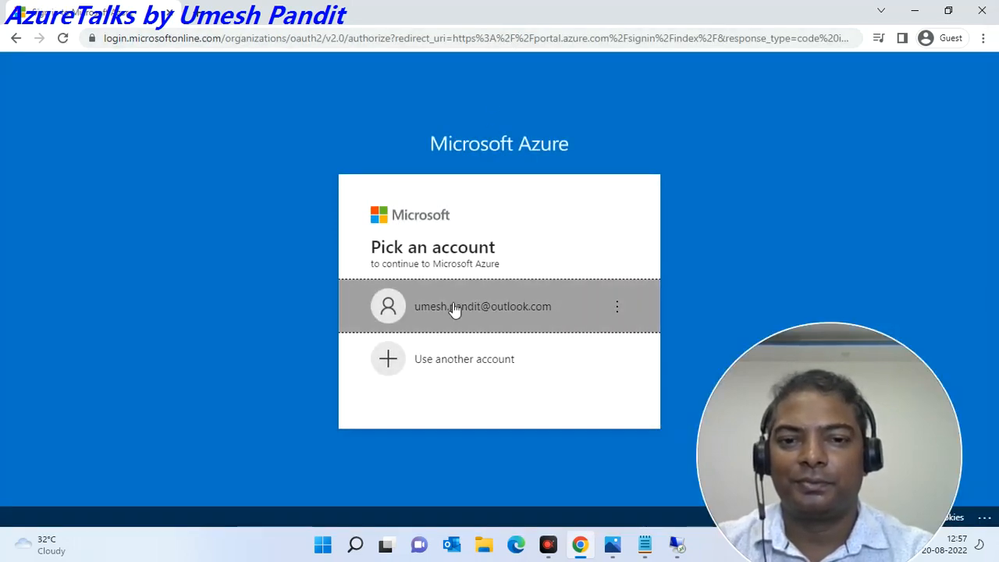
pyautogui.click(457, 309)
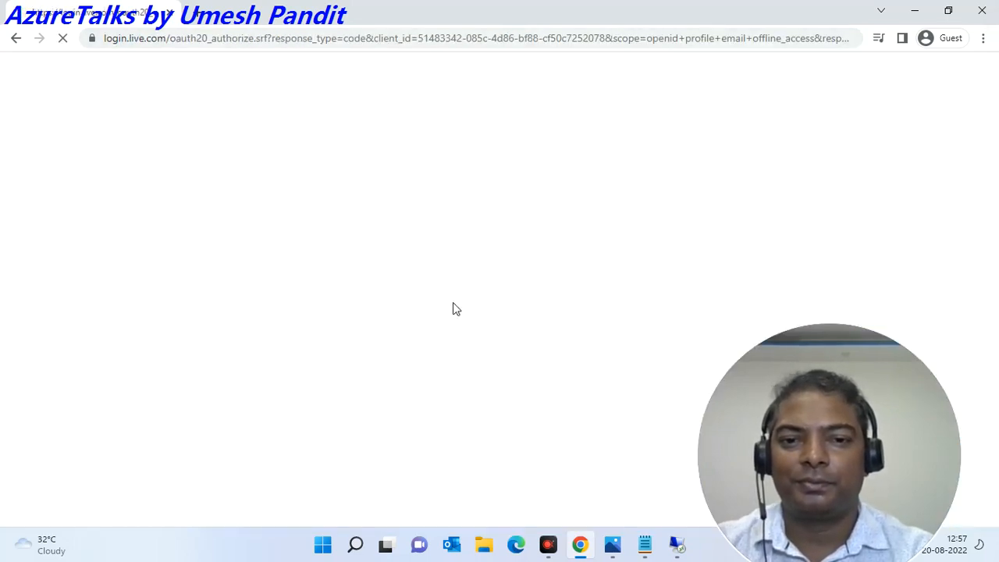
pyautogui.write('••')
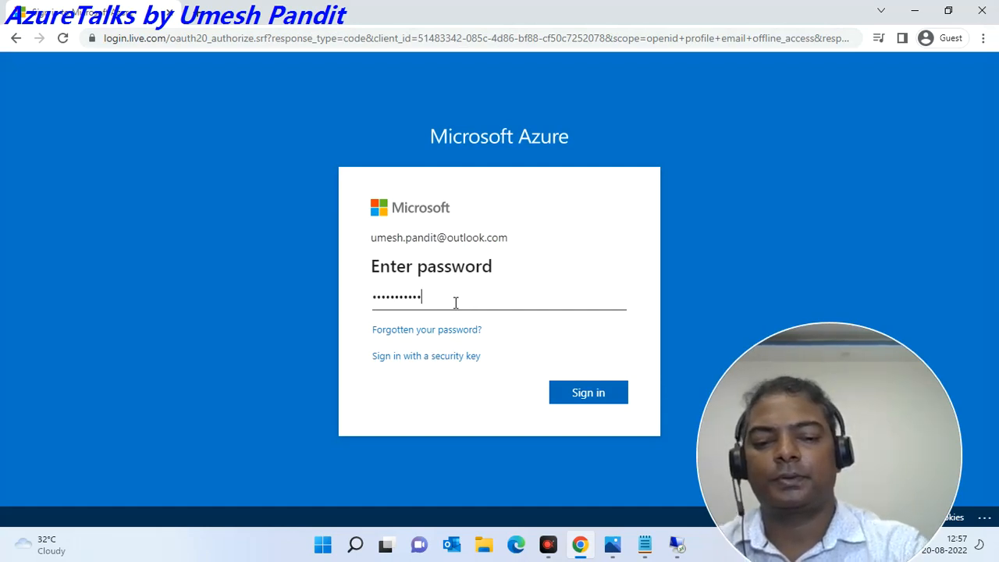
pyautogui.press('Return')
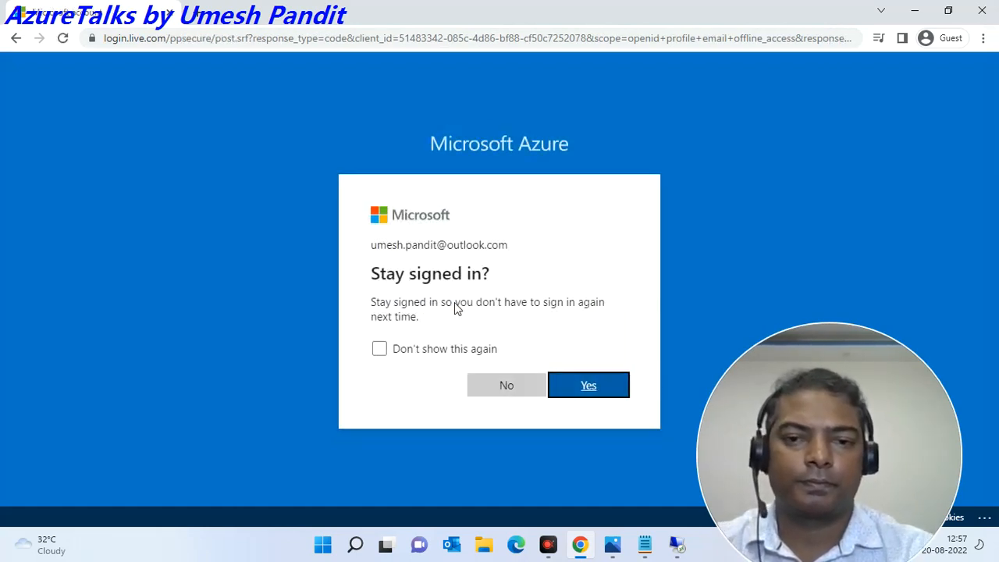
pyautogui.click(579, 388)
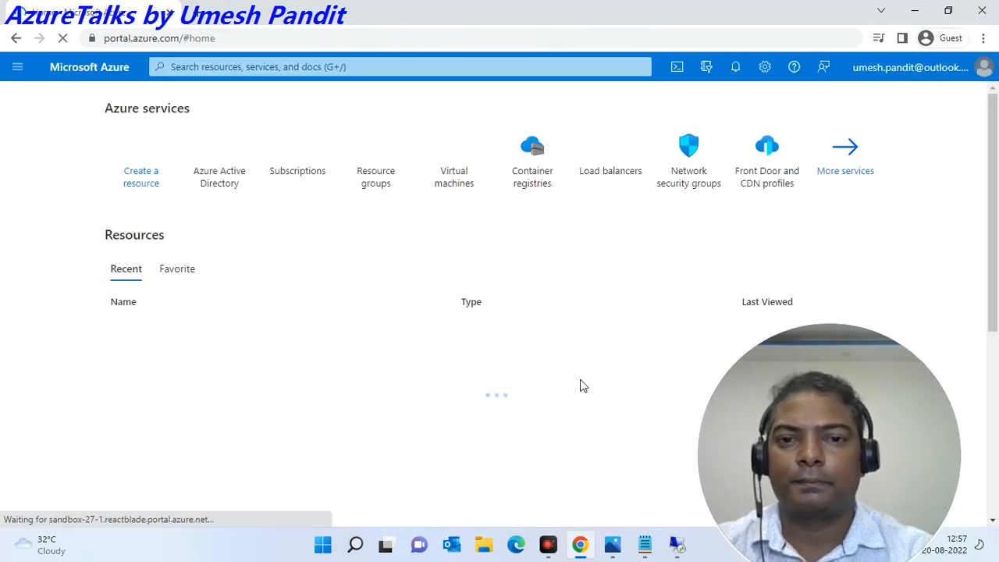
# Step: Open the Users list in Azure Active Directory and refresh it to check for the synchronized on-premises users
pyautogui.click(222, 167)
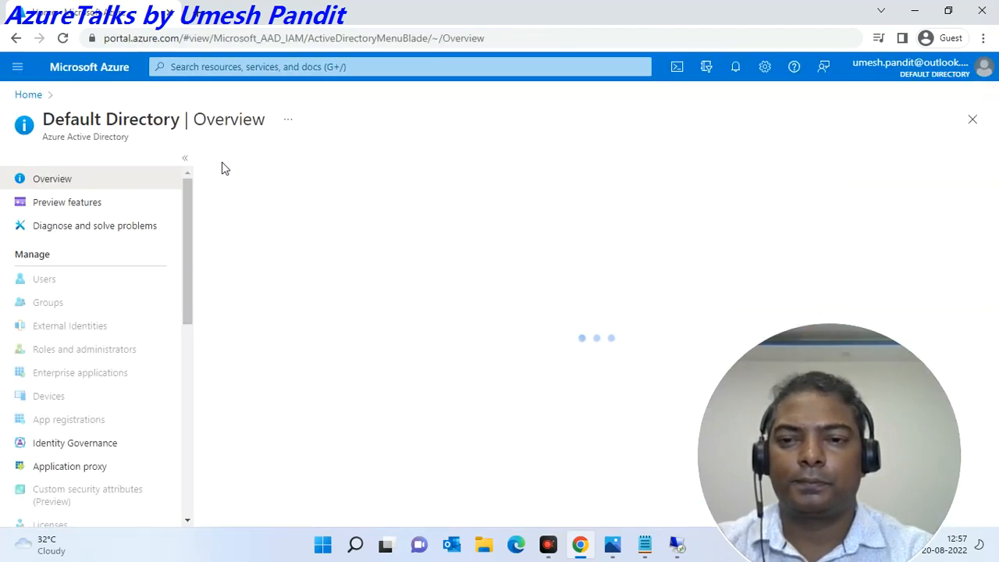
pyautogui.click(45, 281)
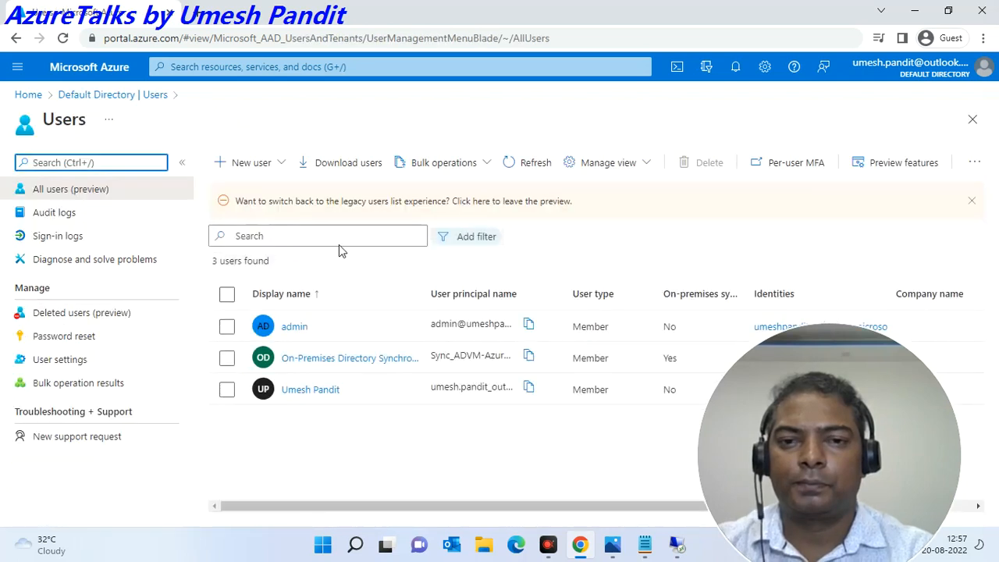
pyautogui.click(521, 167)
pyautogui.click(522, 168)
pyautogui.click(522, 168)
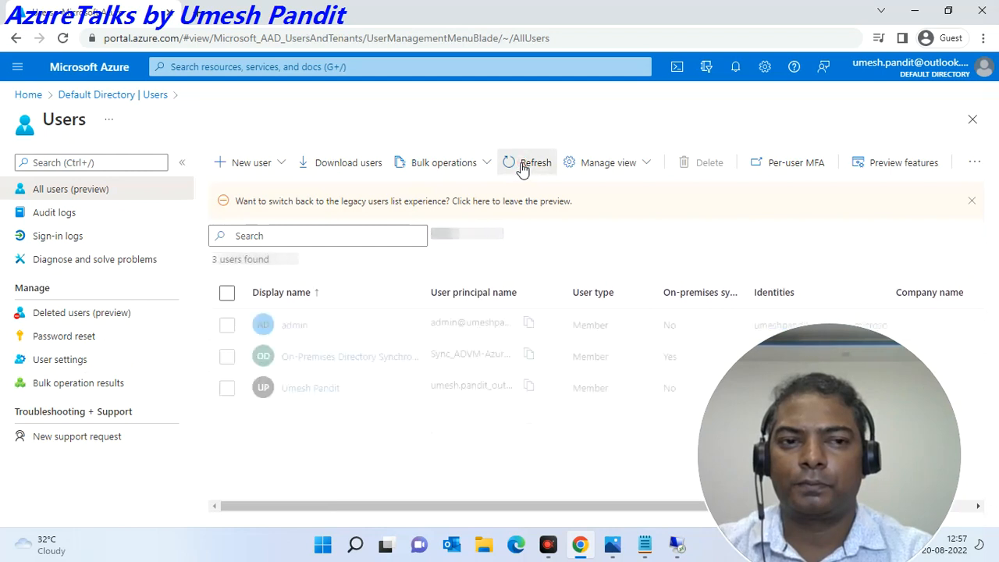
# Step: Refresh the Users list and widen the on-premises sync column to check which users are synchronized
pyautogui.click(522, 168)
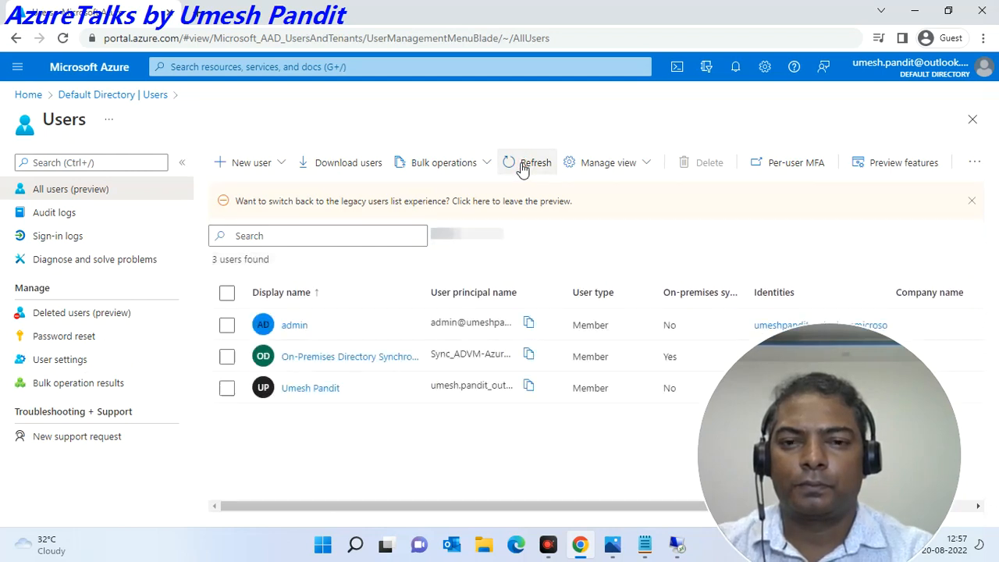
pyautogui.moveTo(797, 365); pyautogui.dragTo(352, 423)
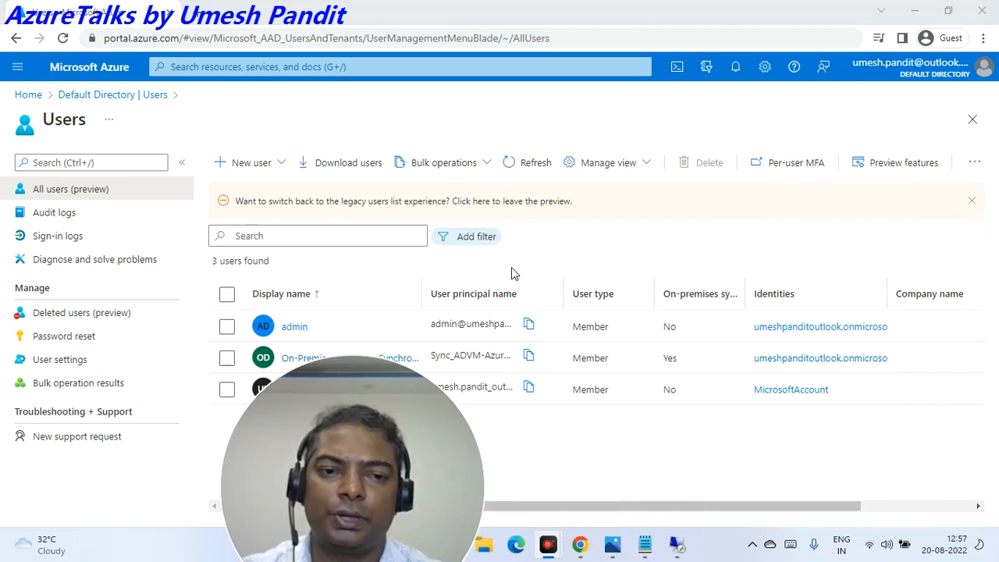
pyautogui.hotkey('ctrl', '-')
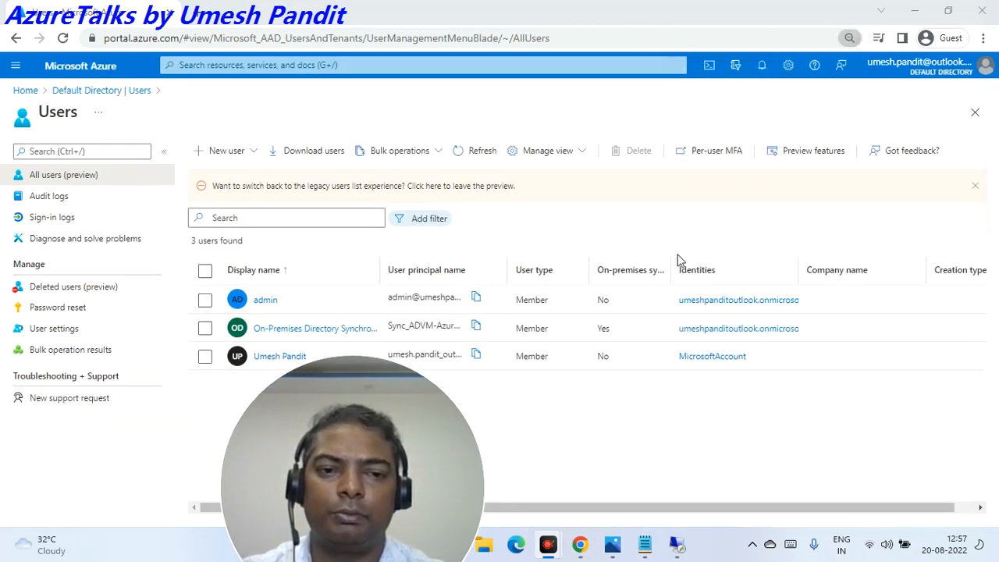
pyautogui.moveTo(671, 269); pyautogui.dragTo(769, 259)
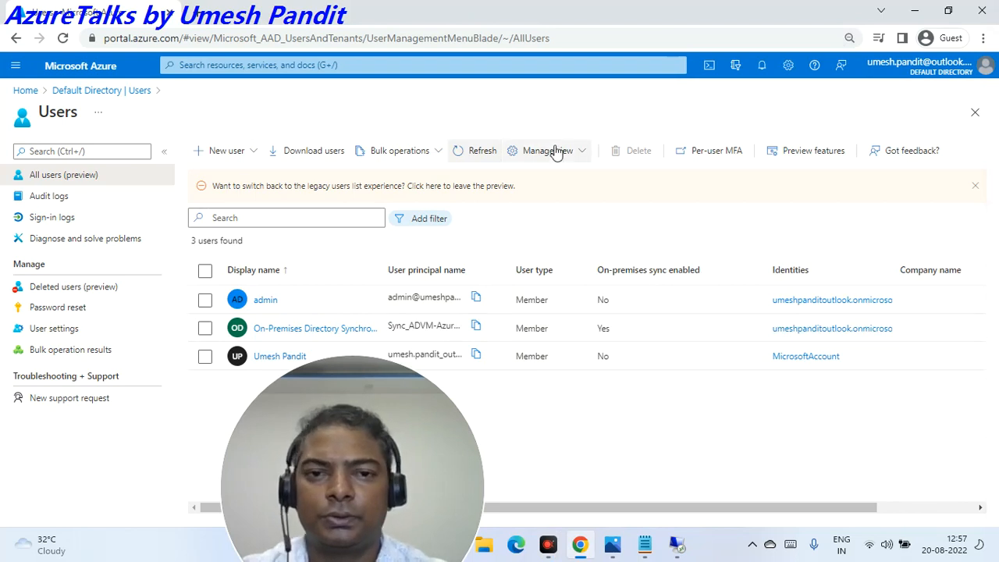
pyautogui.click(482, 156)
pyautogui.click(483, 156)
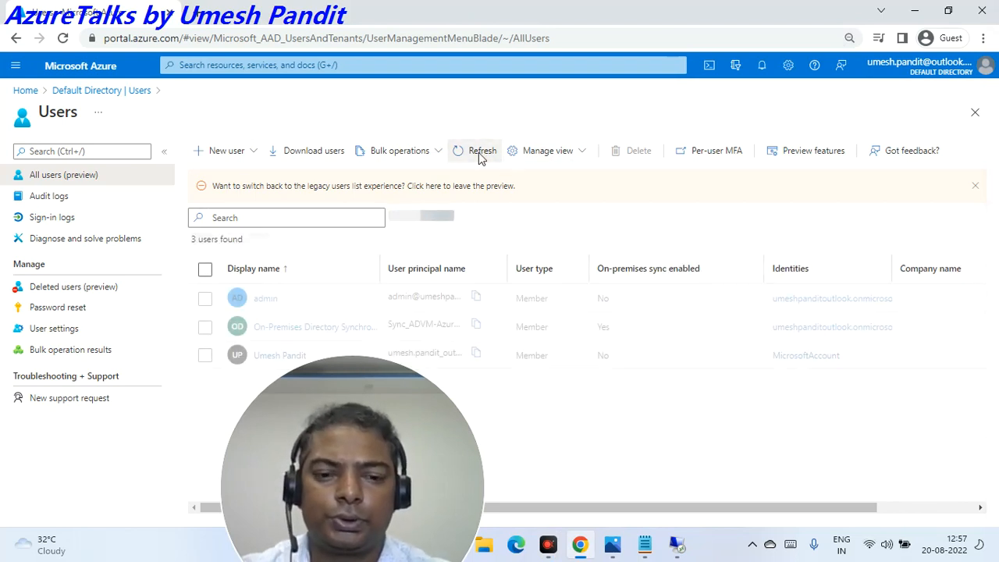
# Step: Switch to the remote server and review the connectors, metaverse designer, metaverse search and connector operations in Synchronization Service Manager
pyautogui.click(676, 544)
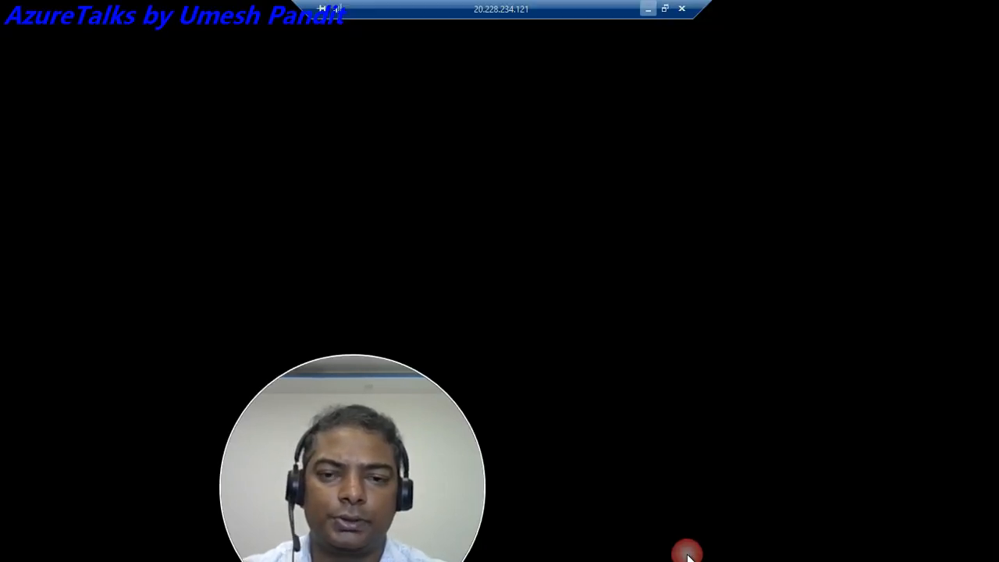
pyautogui.click(311, 85)
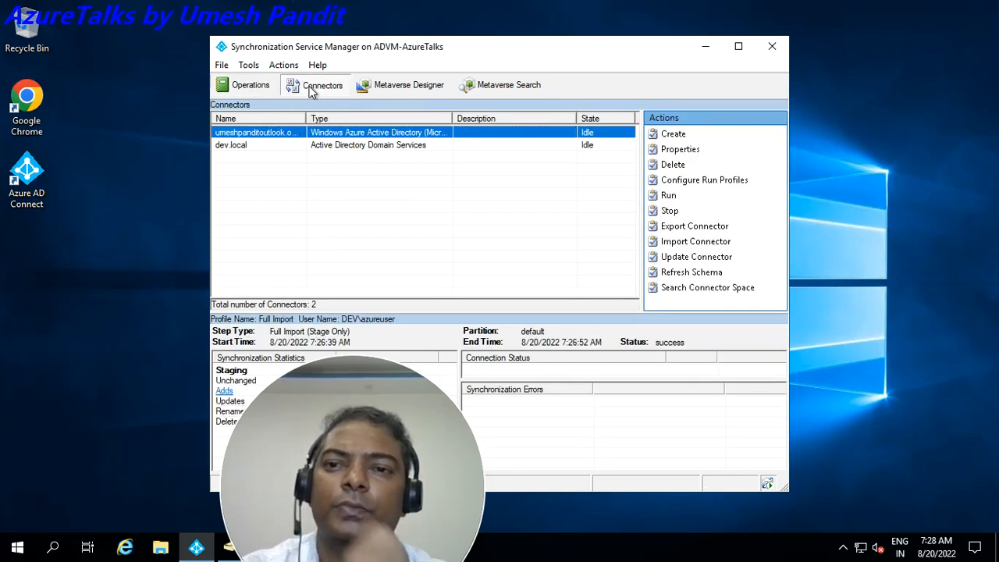
pyautogui.click(369, 86)
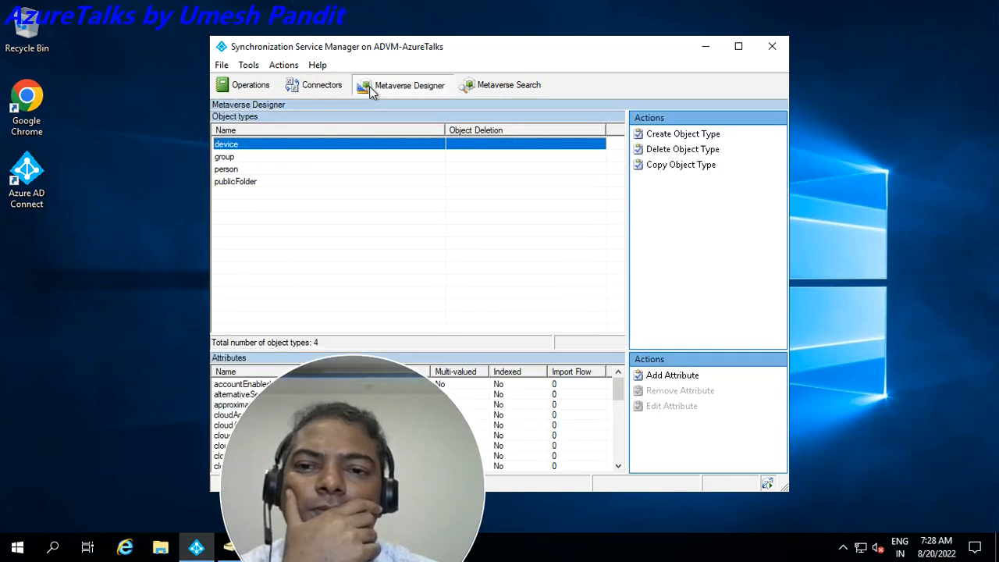
pyautogui.click(489, 90)
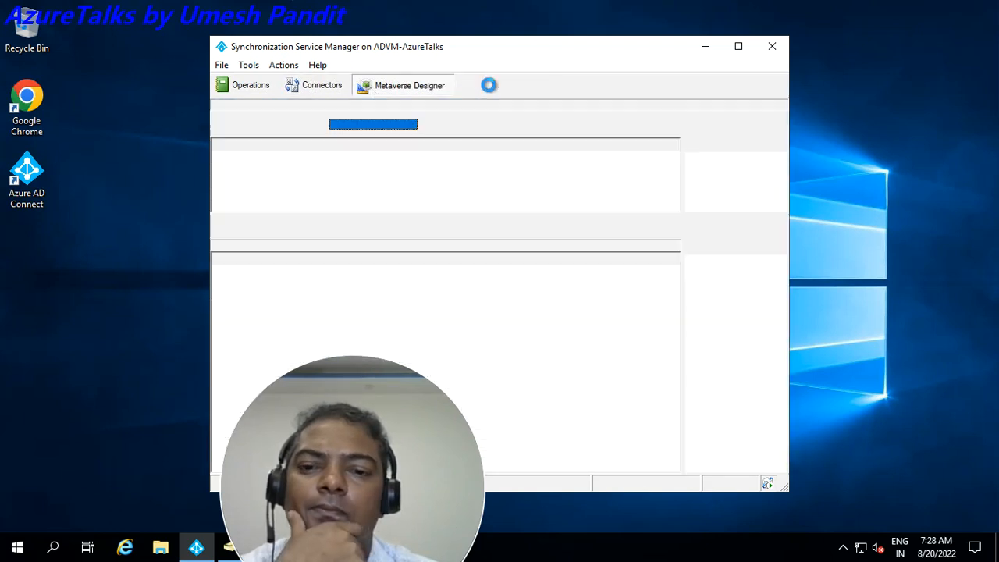
pyautogui.click(253, 89)
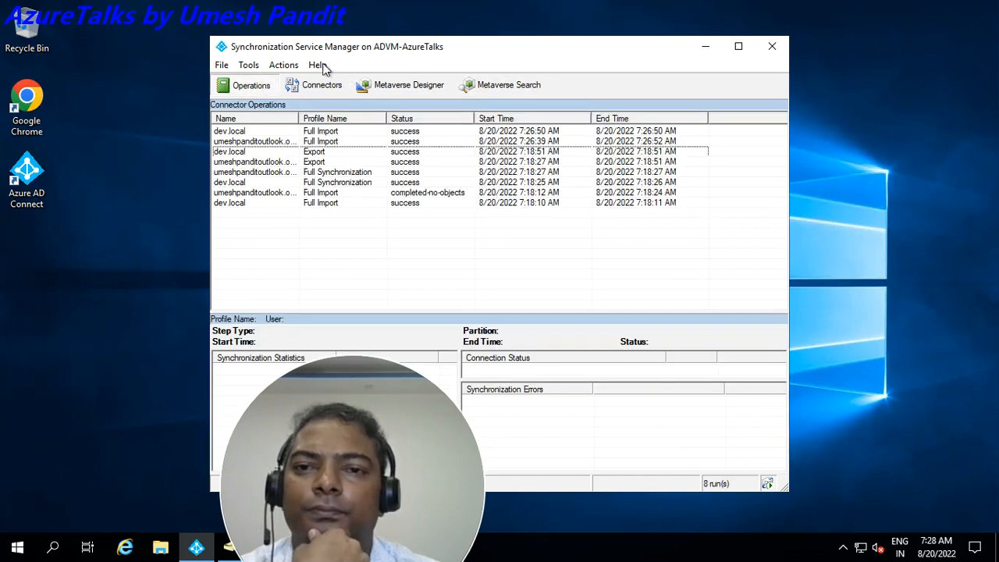
pyautogui.click(249, 65)
pyautogui.press('Escape')
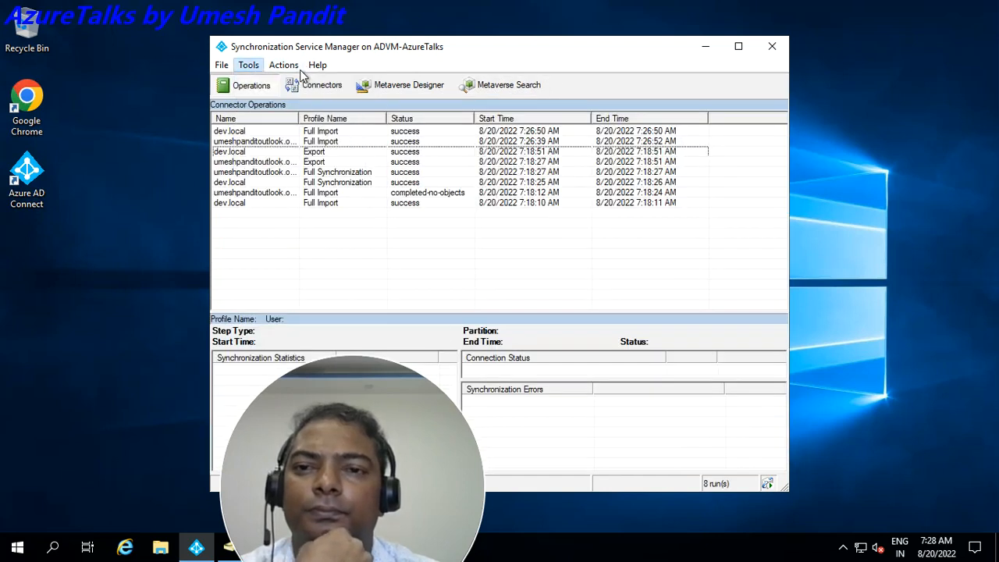
pyautogui.click(287, 68)
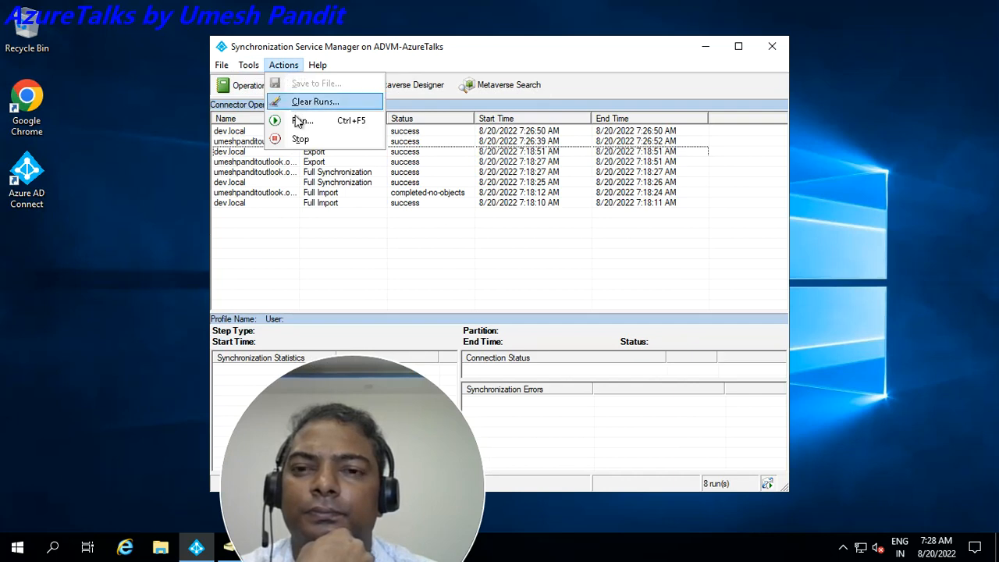
pyautogui.click(468, 48)
# Step: Inspect the objects added by the latest dev.local Full Import run, refresh their details and close them
pyautogui.moveTo(490, 45); pyautogui.dragTo(617, 12)
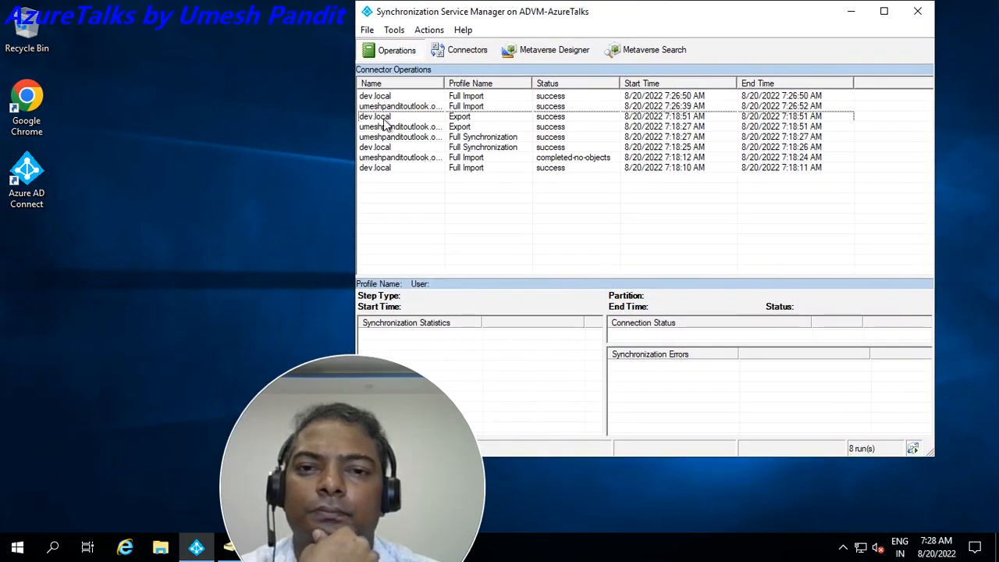
pyautogui.click(376, 97)
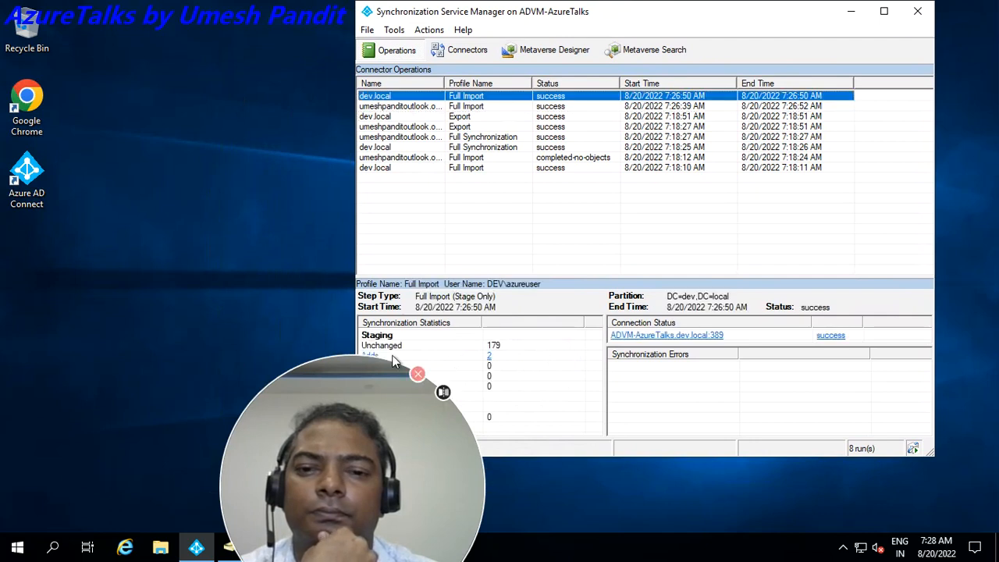
pyautogui.moveTo(370, 376); pyautogui.dragTo(224, 174)
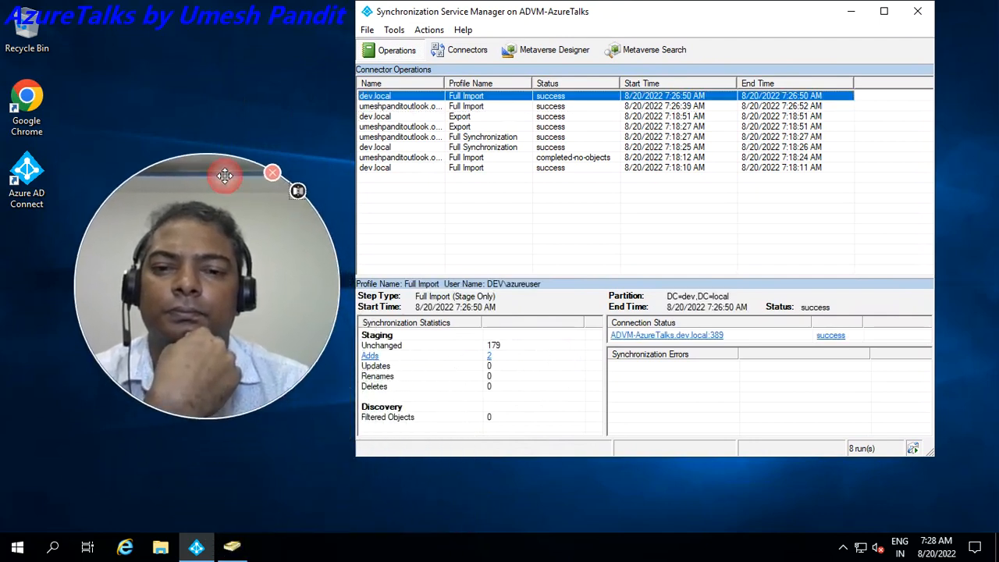
pyautogui.click(370, 355)
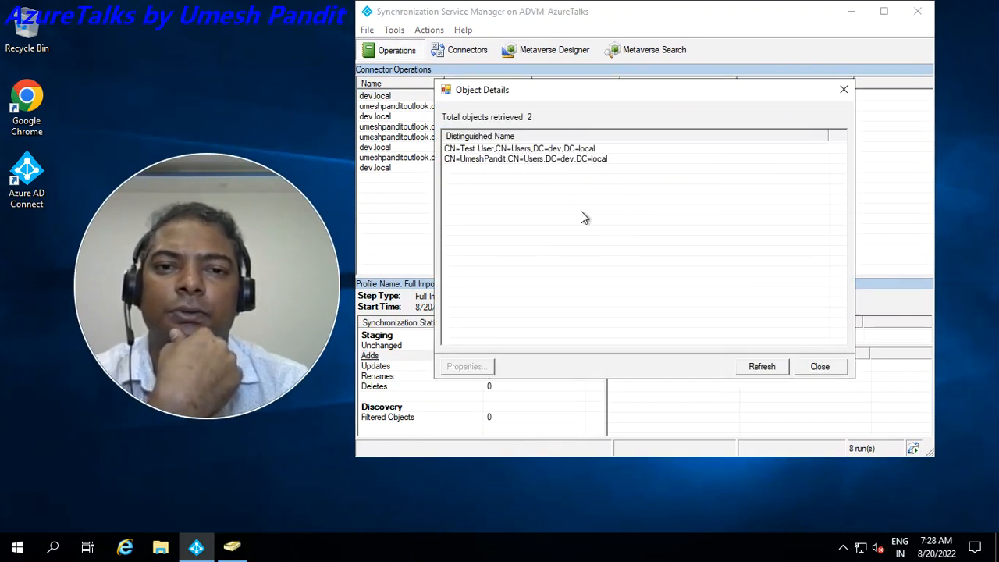
pyautogui.click(765, 368)
pyautogui.click(827, 372)
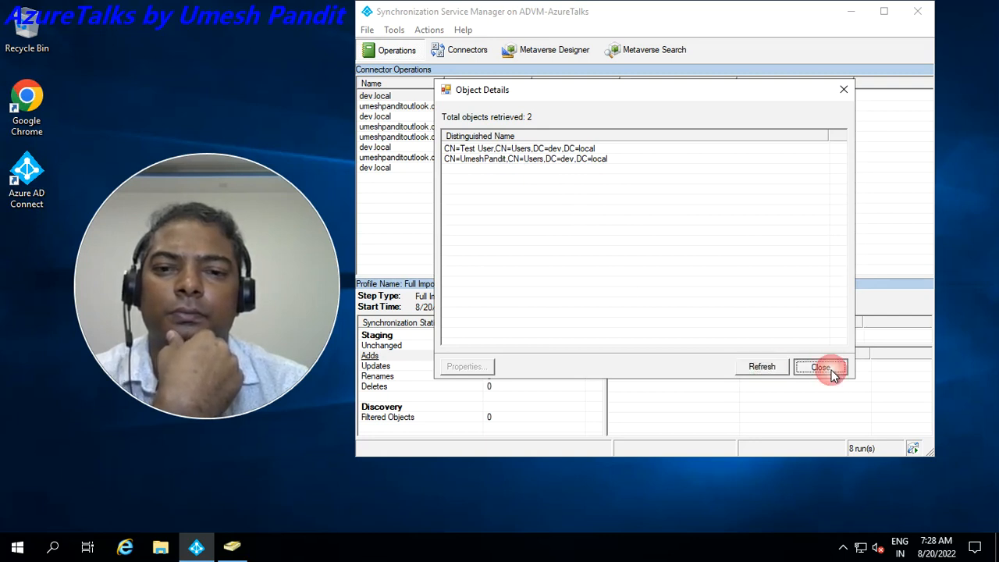
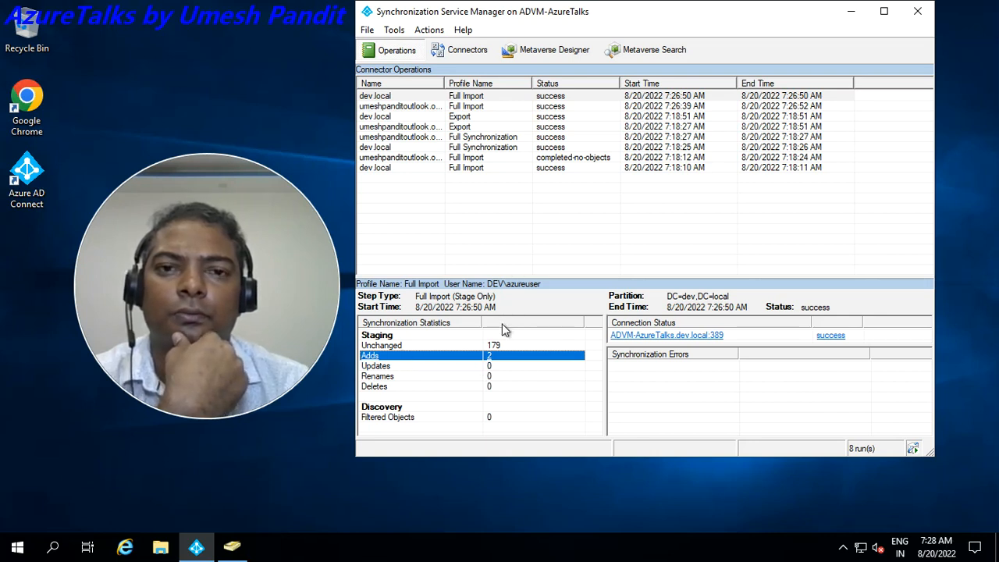
# Step: Run the Full Synchronization profile on the Azure AD (AAD) connector
pyautogui.click(386, 97)
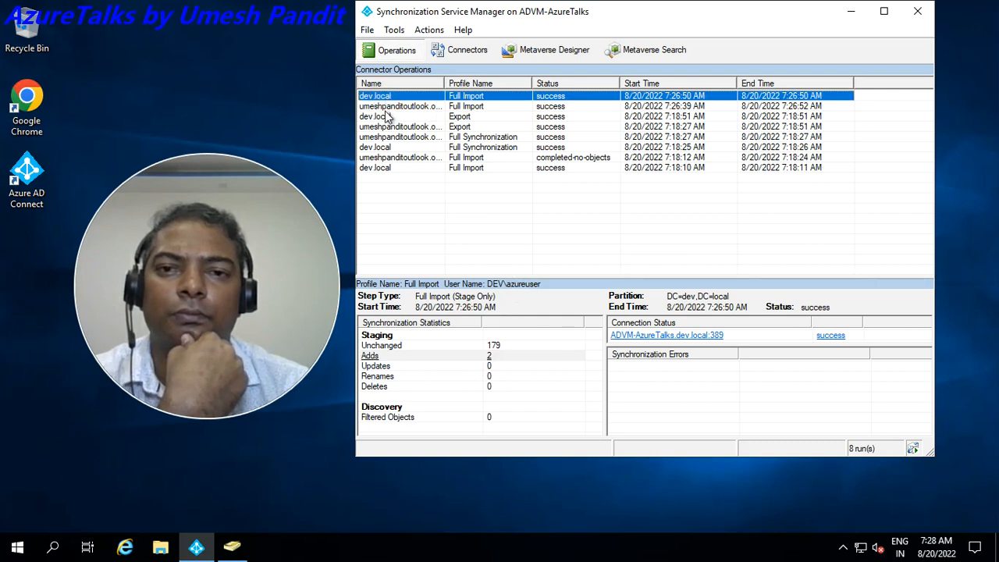
pyautogui.click(385, 109)
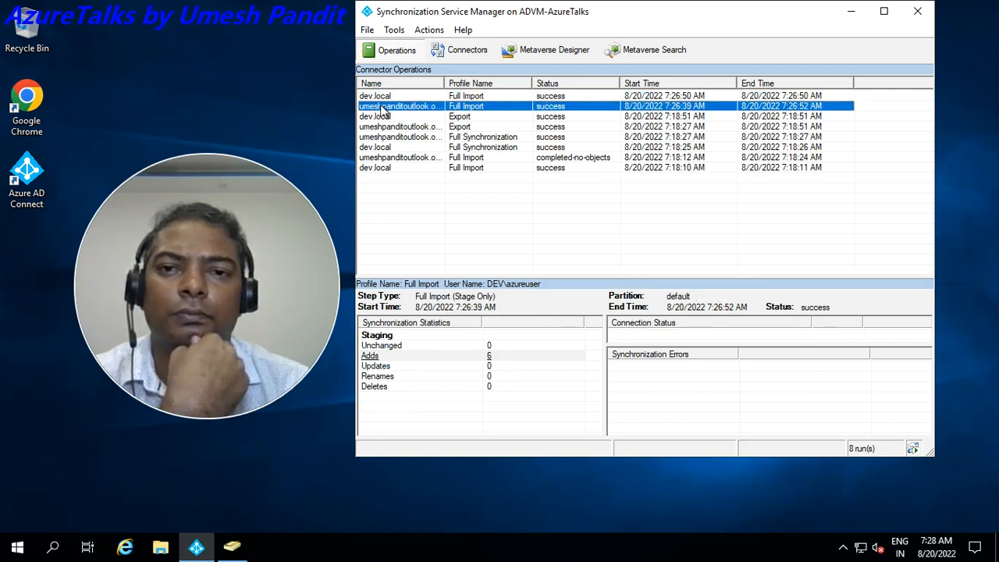
pyautogui.rightClick(384, 109)
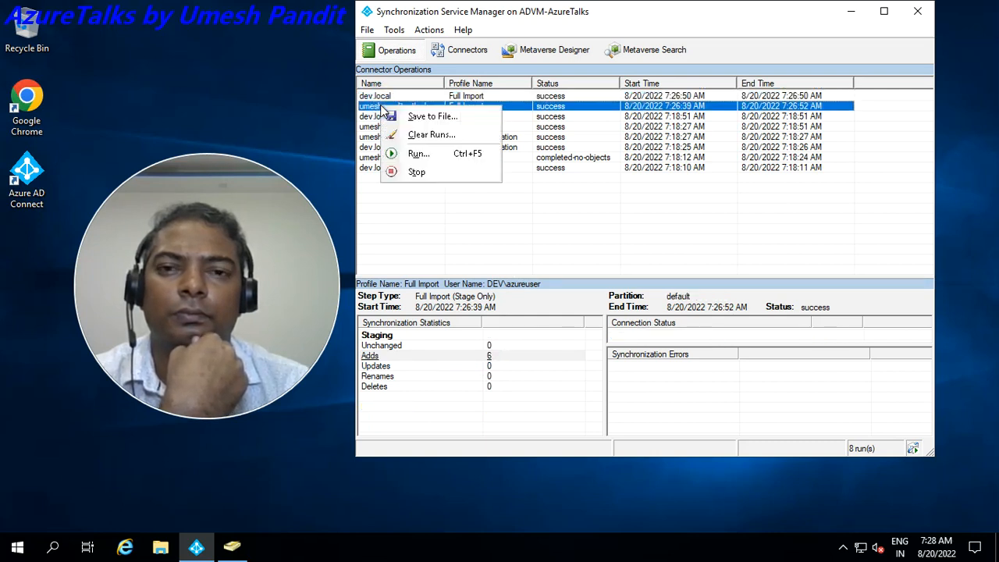
pyautogui.click(424, 153)
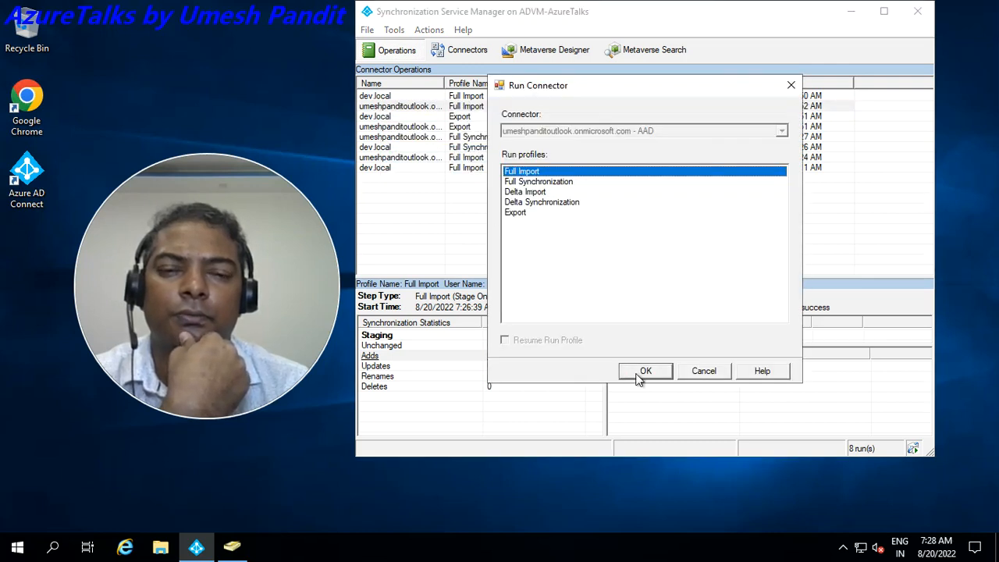
pyautogui.click(538, 182)
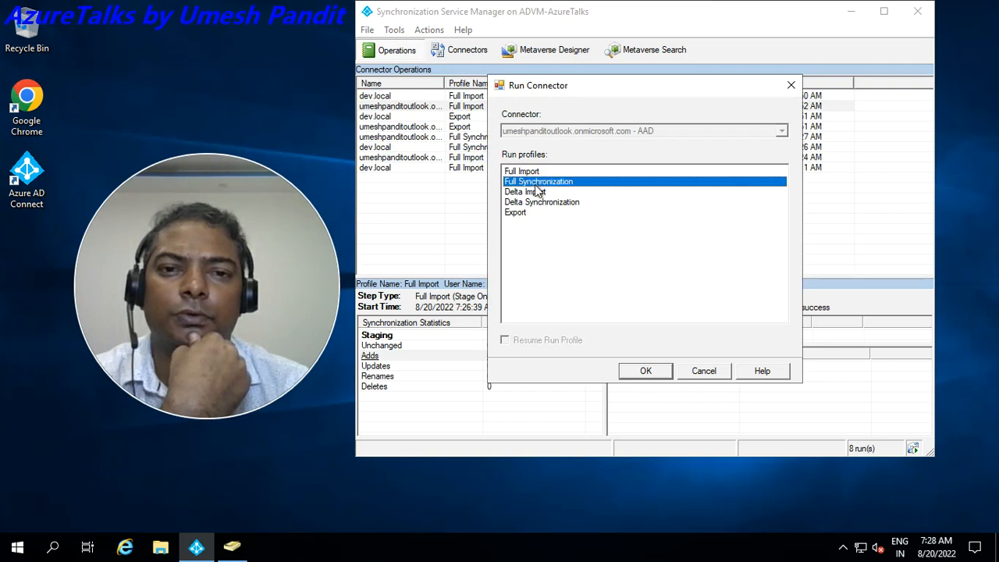
pyautogui.click(642, 371)
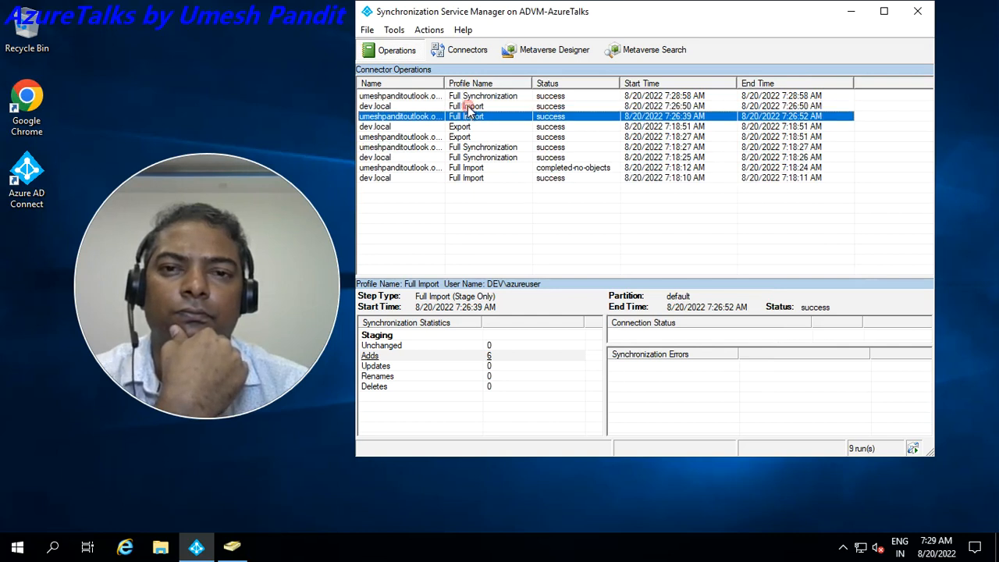
# Step: Run the Full Synchronization profile on the dev.local connector
pyautogui.click(469, 107)
pyautogui.rightClick(468, 107)
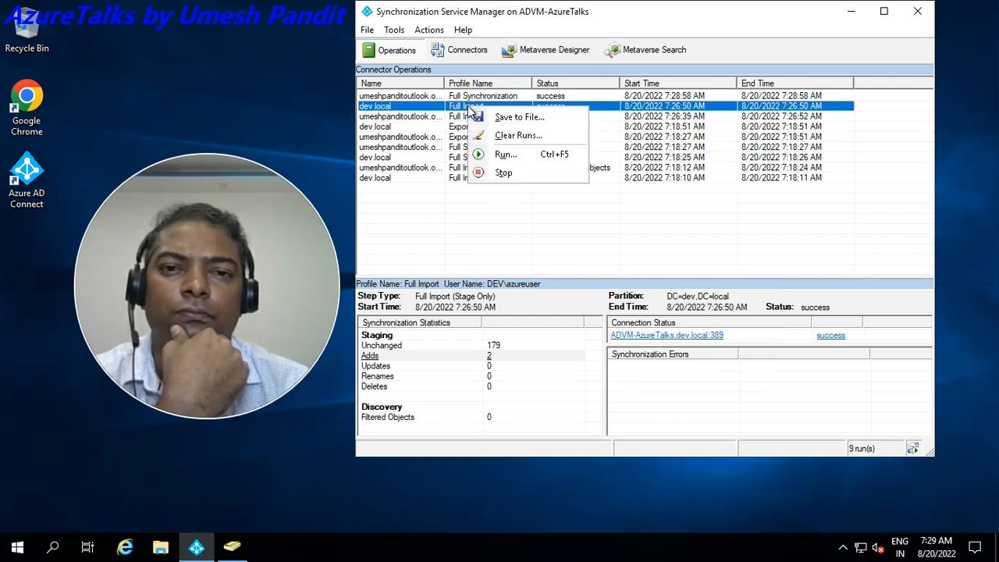
pyautogui.click(505, 155)
pyautogui.click(519, 182)
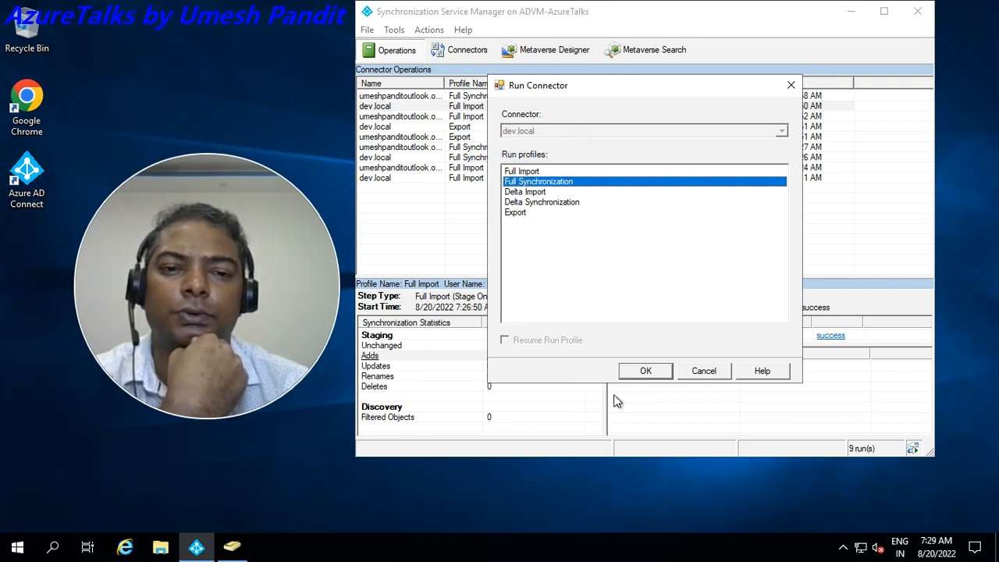
pyautogui.click(639, 373)
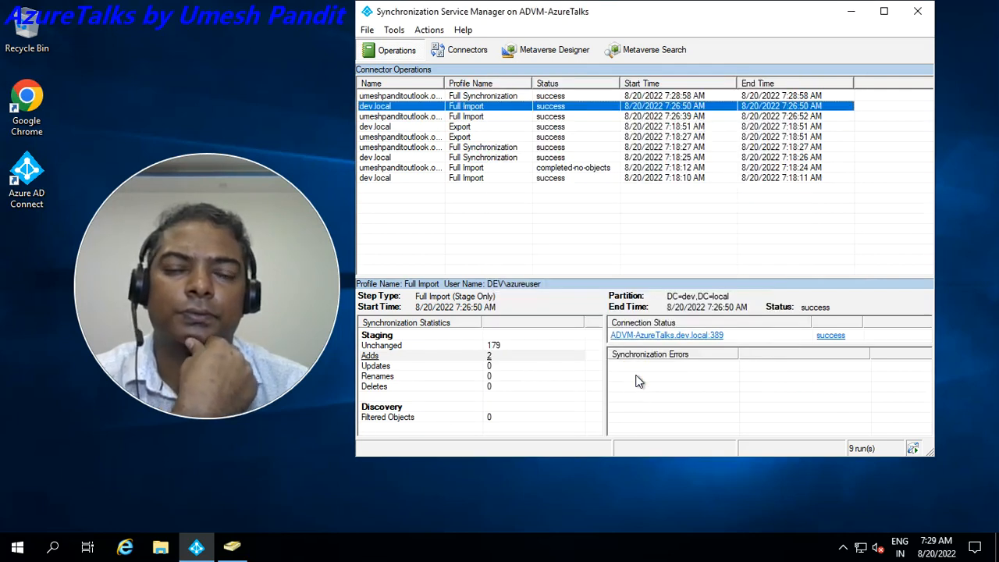
# Step: Compare the synchronization statistics of the latest Full Synchronization runs for the Azure AD and dev.local connectors
pyautogui.click(478, 96)
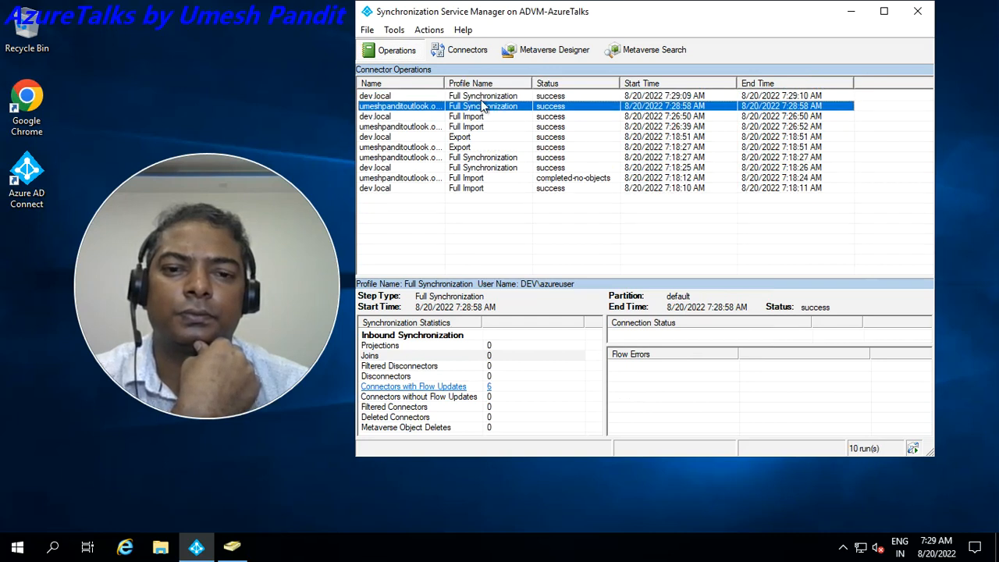
pyautogui.press('Up')
pyautogui.click(482, 108)
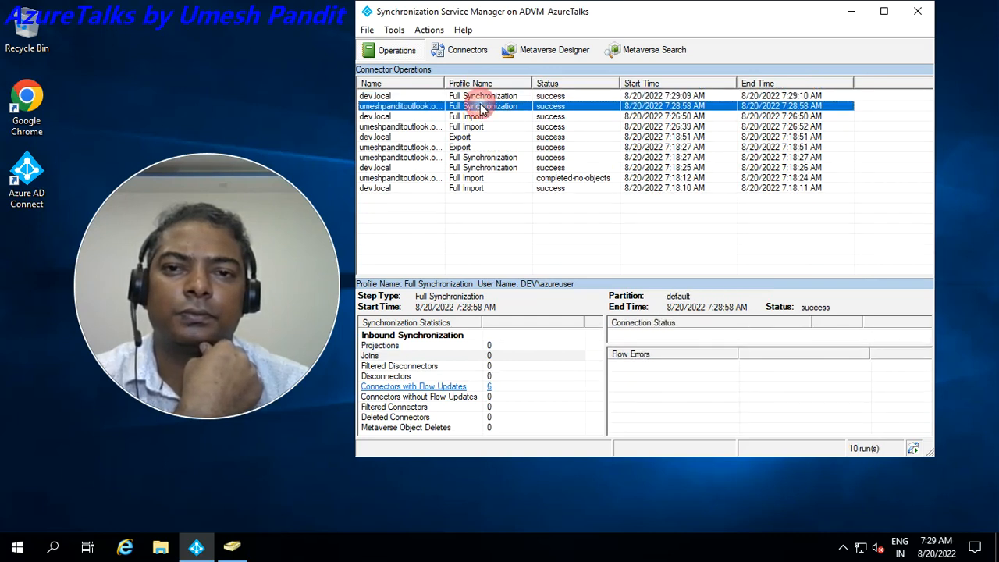
pyautogui.click(484, 98)
# Step: Switch to the Azure portal and refresh the Users list repeatedly to check for the synchronized on-premises users
pyautogui.moveTo(600, 9)
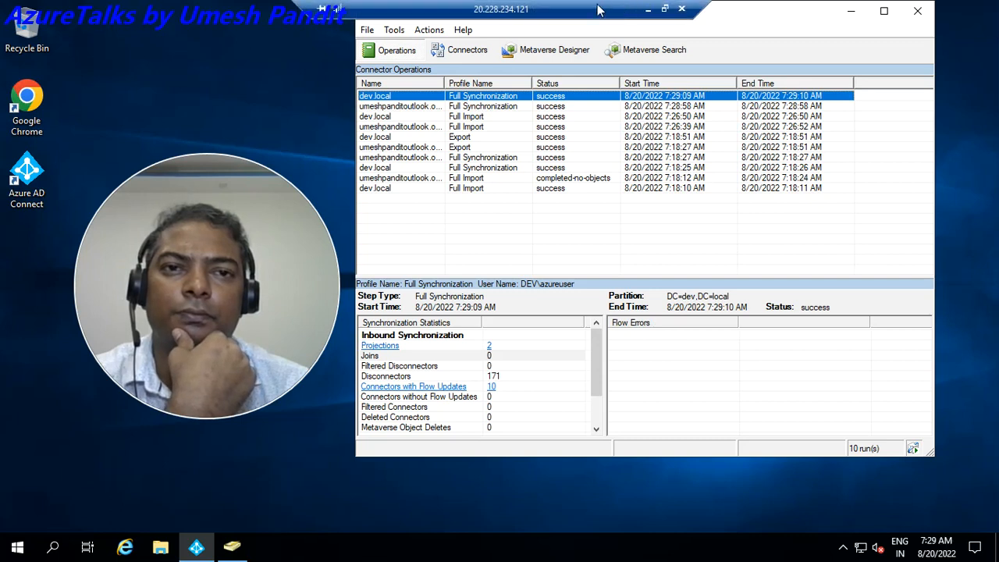
pyautogui.click(644, 9)
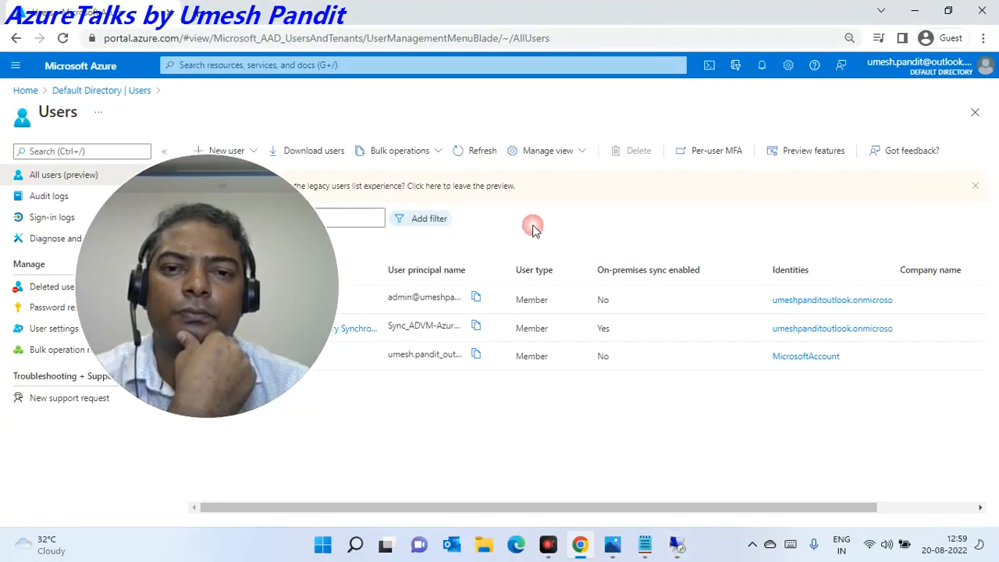
pyautogui.click(469, 153)
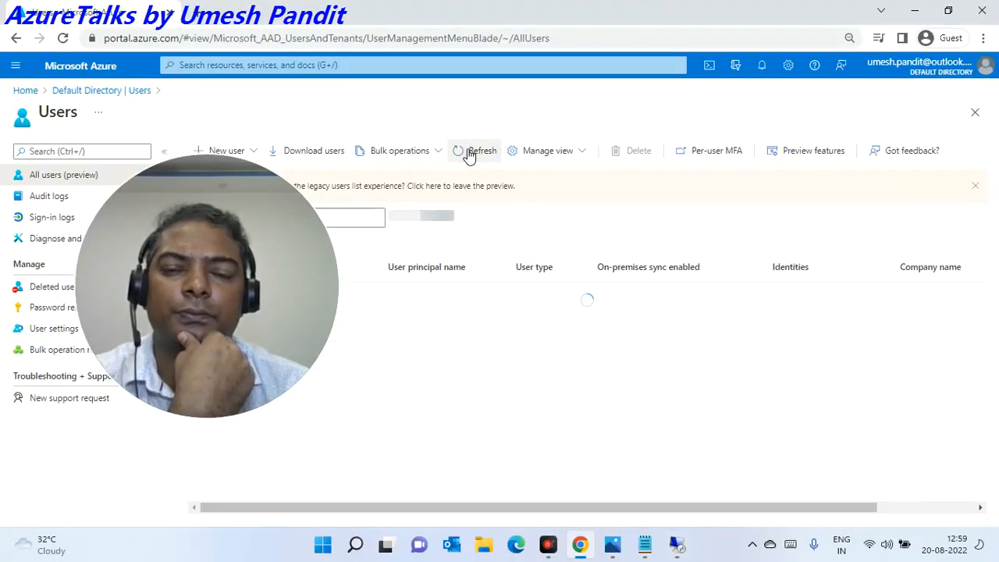
pyautogui.click(470, 153)
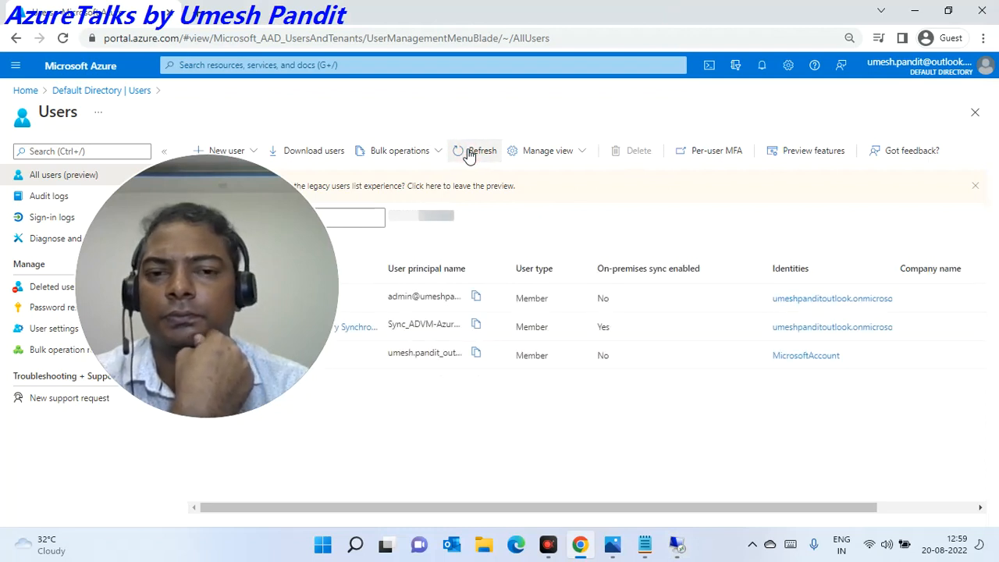
pyautogui.moveTo(263, 316); pyautogui.dragTo(925, 489)
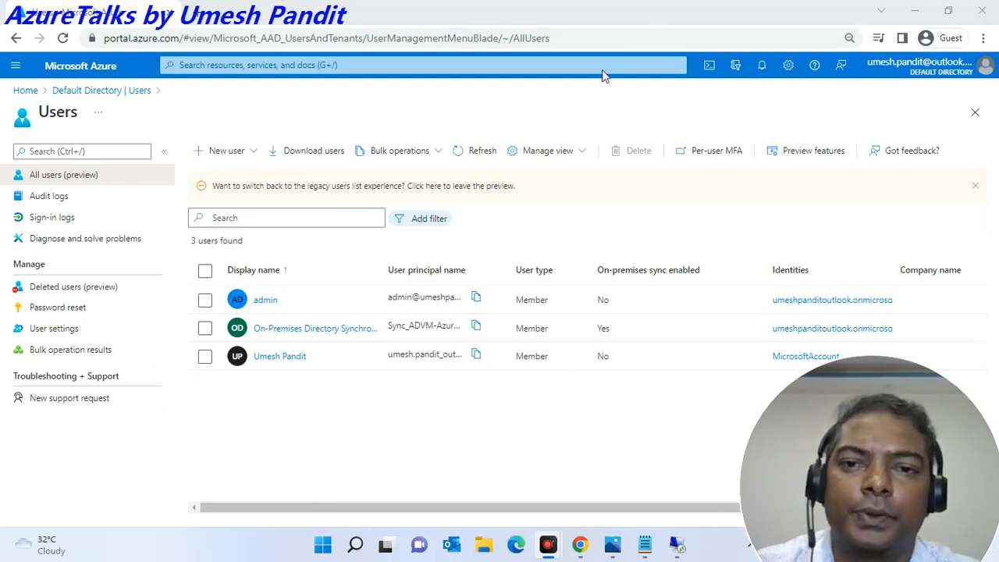
pyautogui.click(491, 156)
pyautogui.click(493, 159)
pyautogui.click(493, 160)
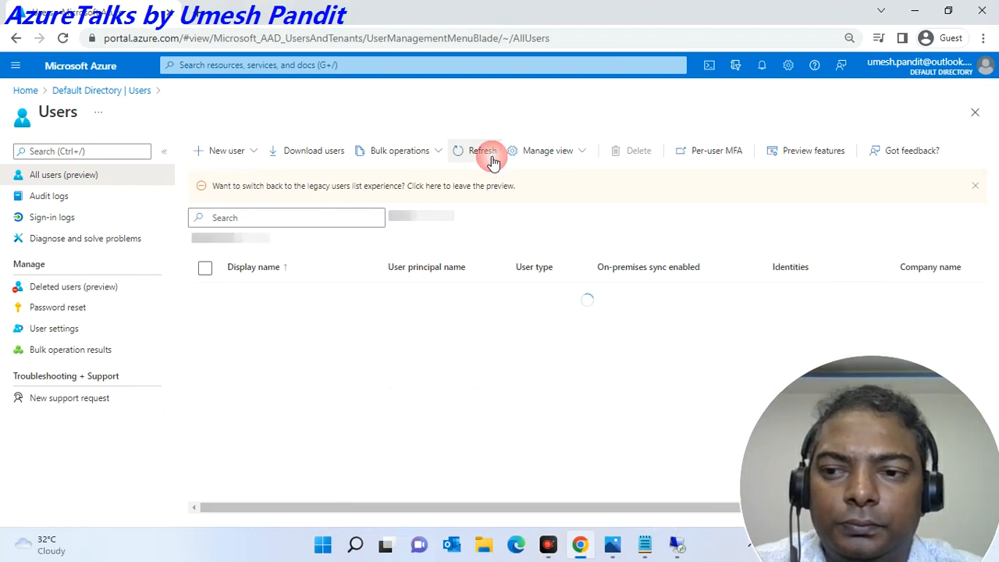
# Step: Look through the deleted users, password reset and user settings pages, and return to the list of all users
pyautogui.click(50, 287)
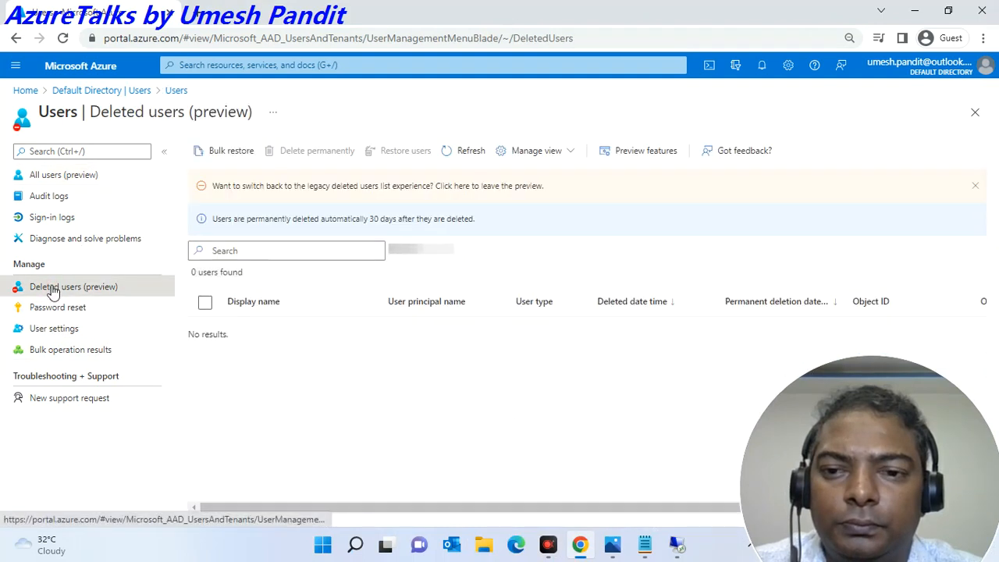
pyautogui.click(56, 185)
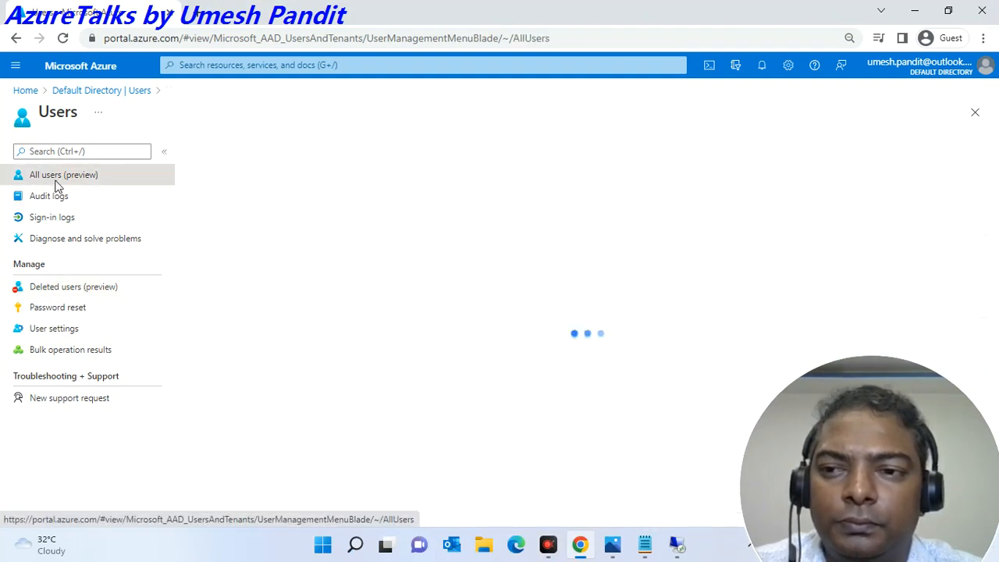
pyautogui.click(65, 311)
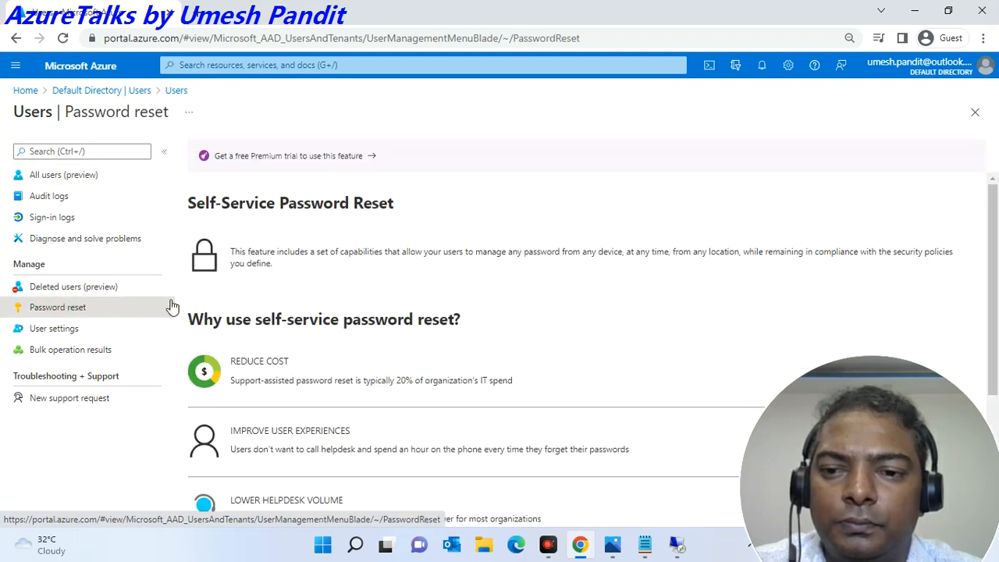
pyautogui.scroll(-3, 302, 318)
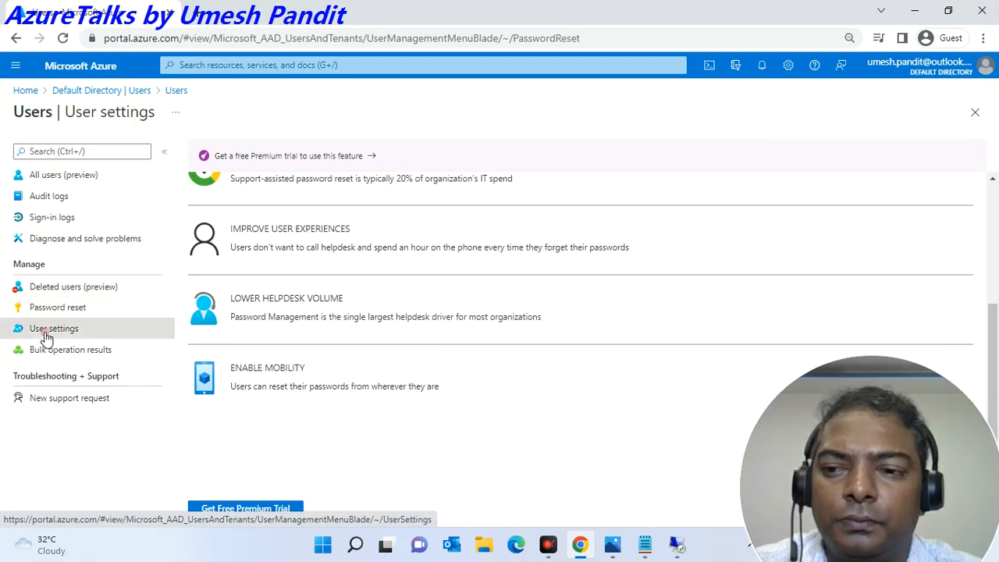
pyautogui.click(18, 329)
pyautogui.click(45, 180)
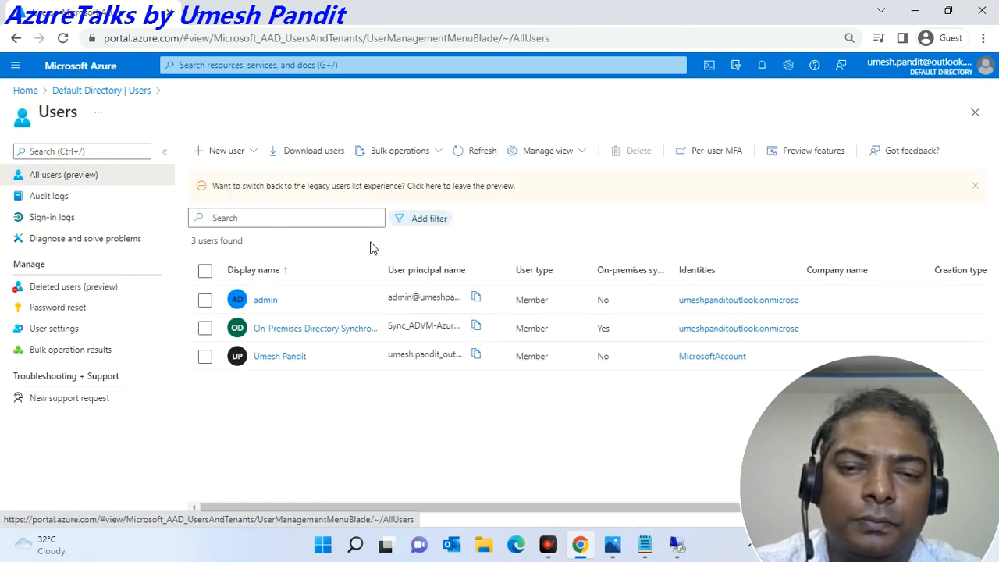
# Step: Try filtering the Users list by Account enabled set to Yes, and refresh the list without the filter
pyautogui.click(421, 219)
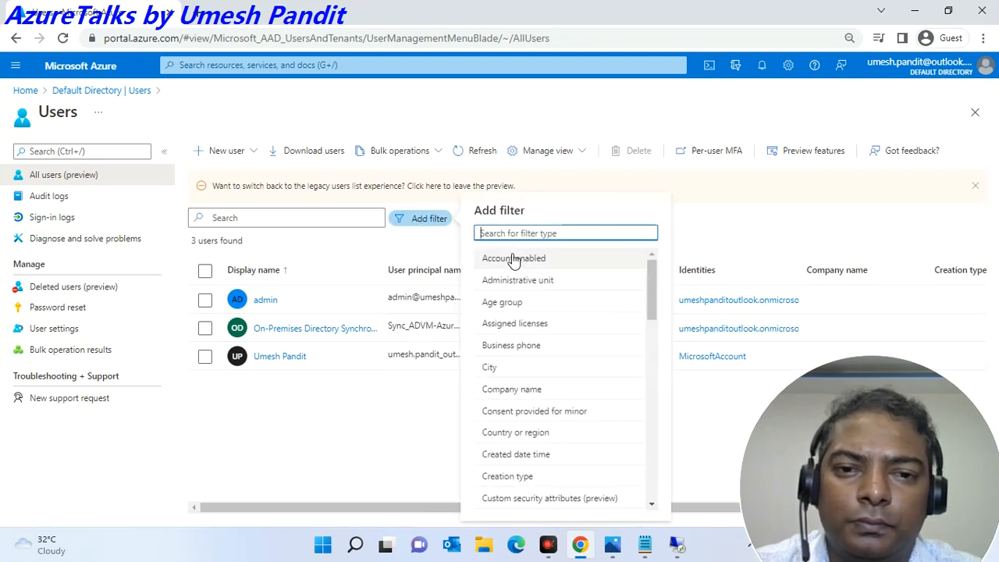
pyautogui.click(514, 257)
pyautogui.click(508, 363)
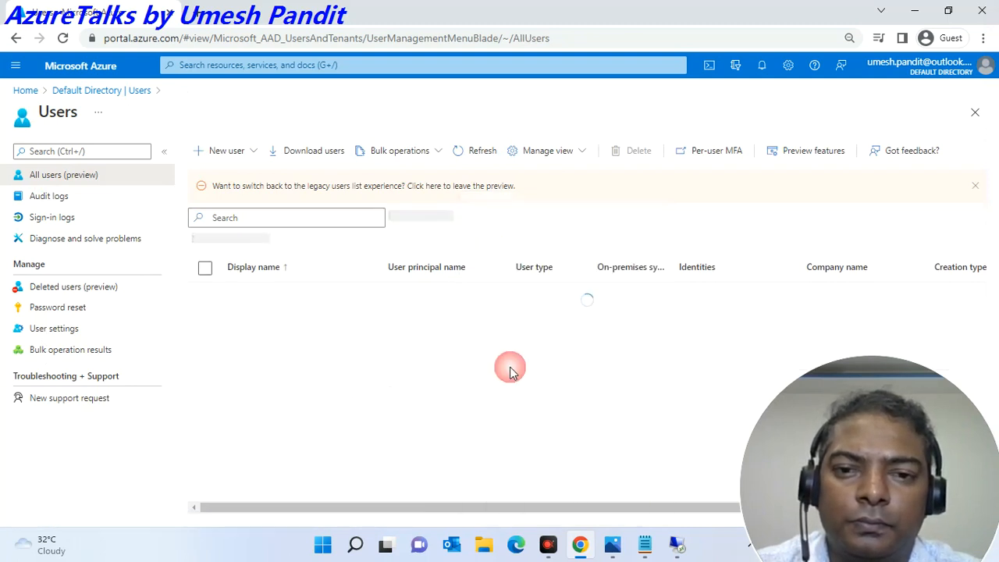
pyautogui.click(417, 220)
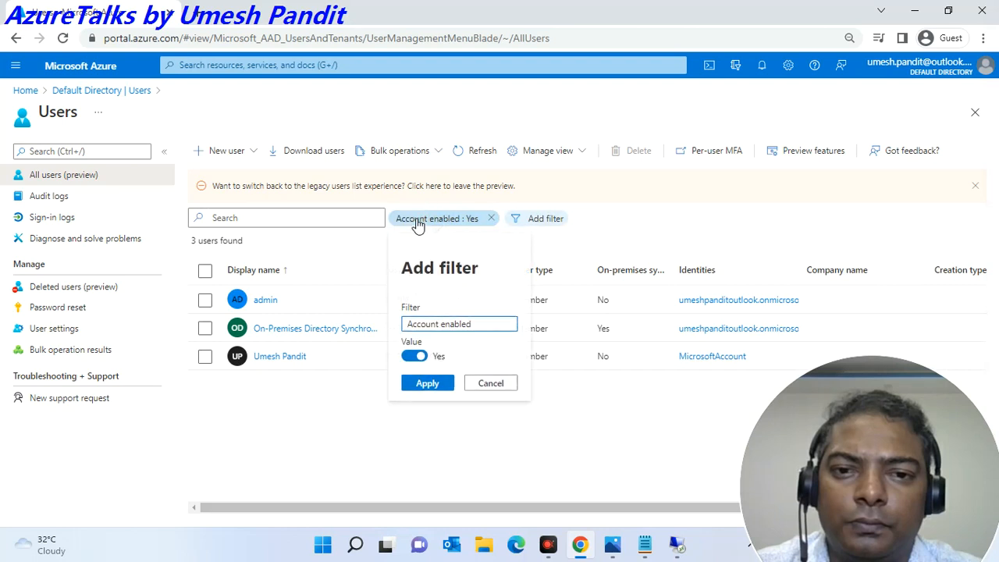
pyautogui.click(492, 218)
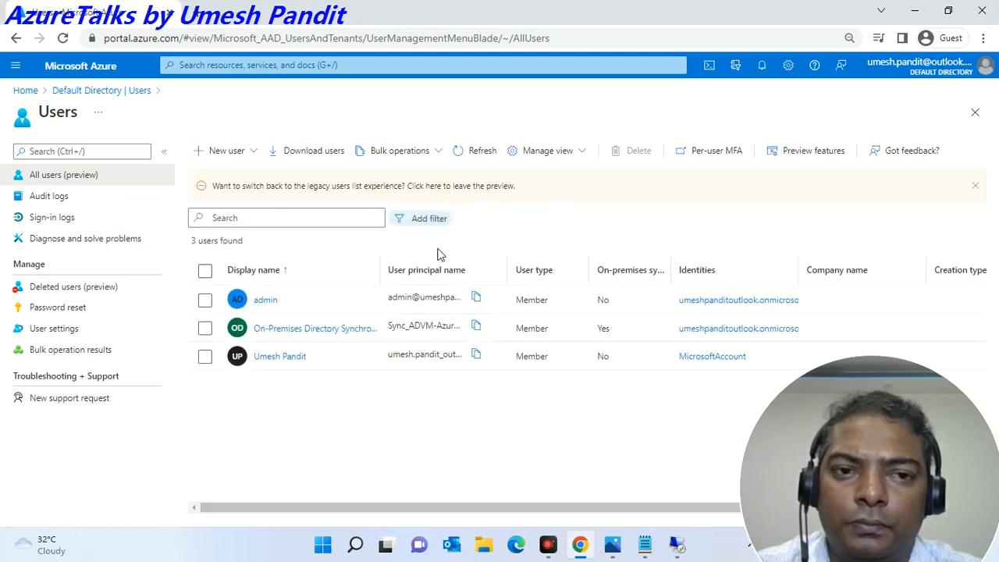
pyautogui.click(473, 153)
pyautogui.click(473, 153)
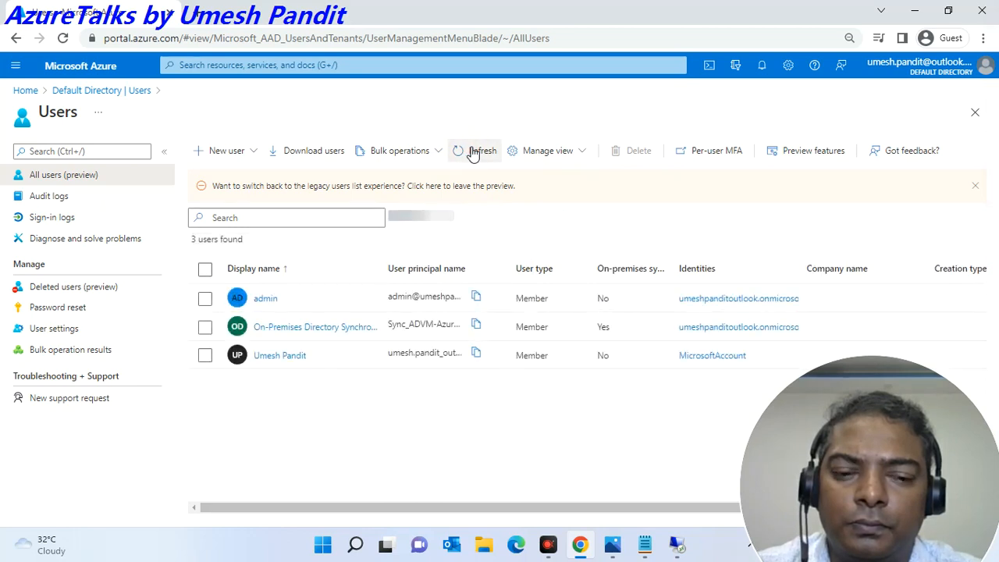
# Step: Switch to the remote server and review the connectors, metaverse object types and connector operations in Synchronization Service Manager
pyautogui.click(676, 546)
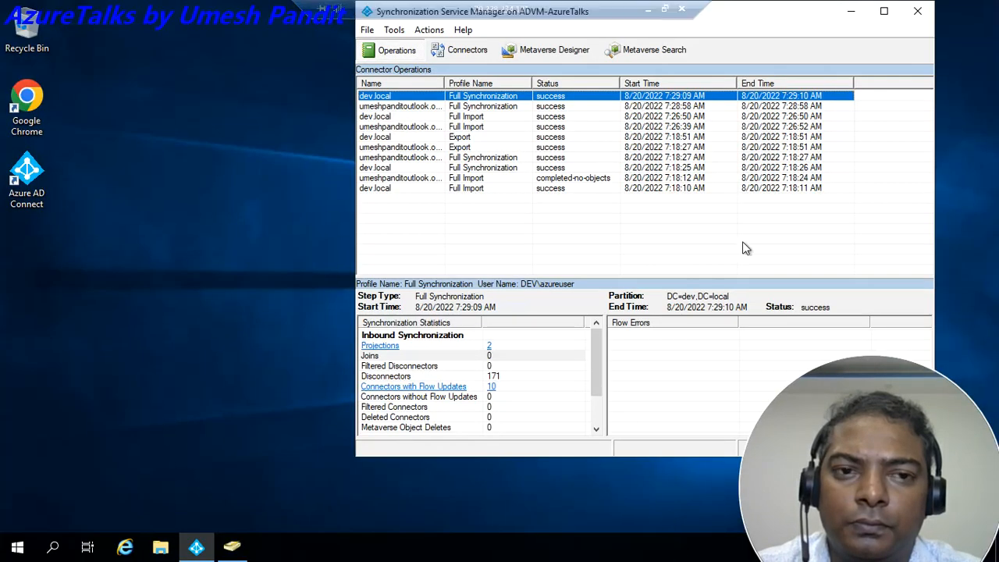
pyautogui.click(457, 52)
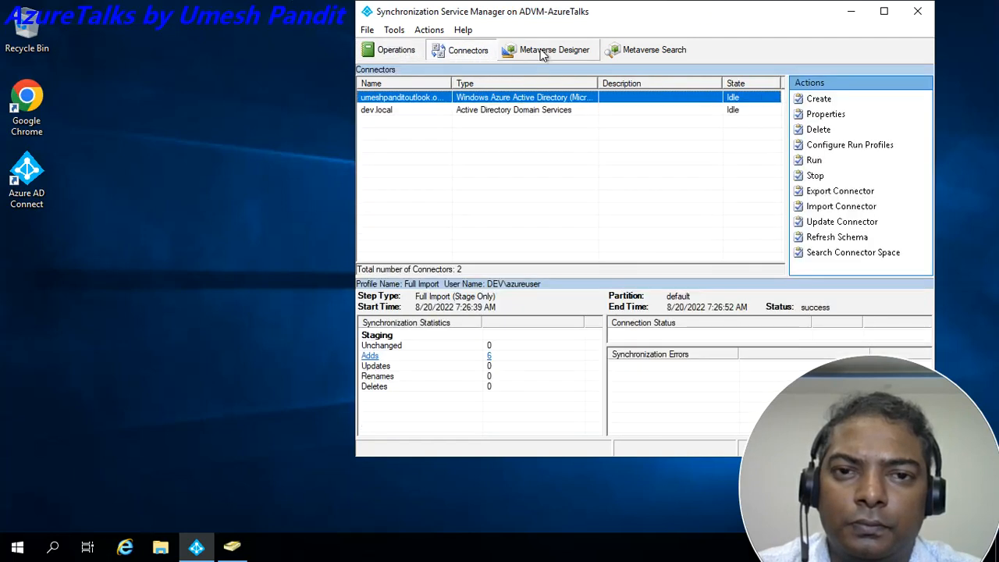
pyautogui.click(544, 51)
pyautogui.click(629, 51)
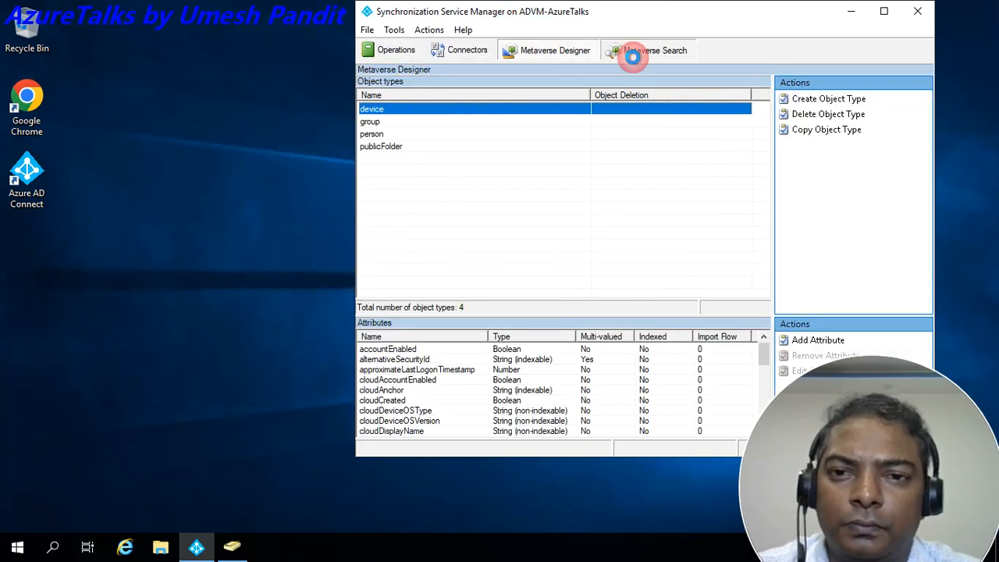
pyautogui.click(551, 53)
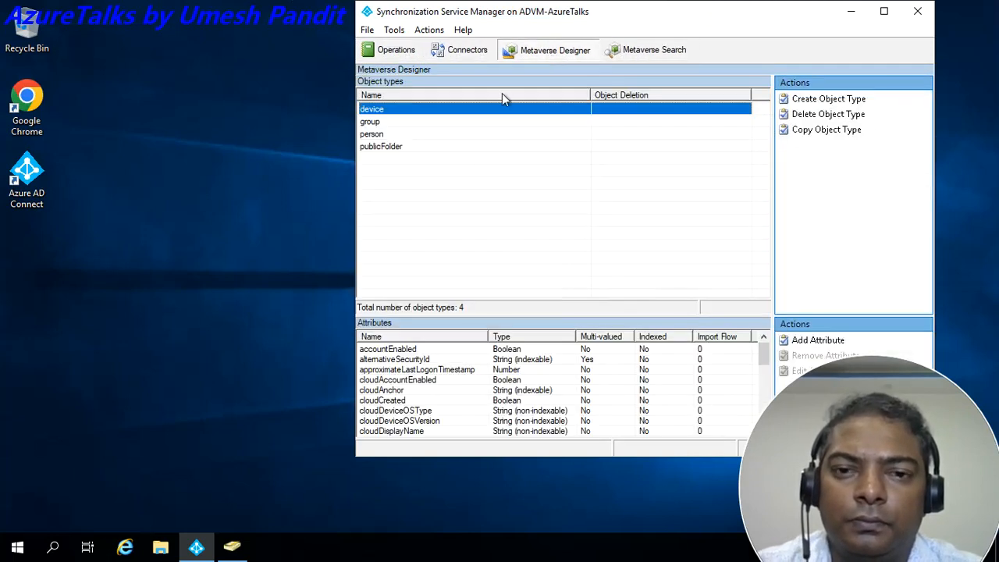
pyautogui.click(388, 51)
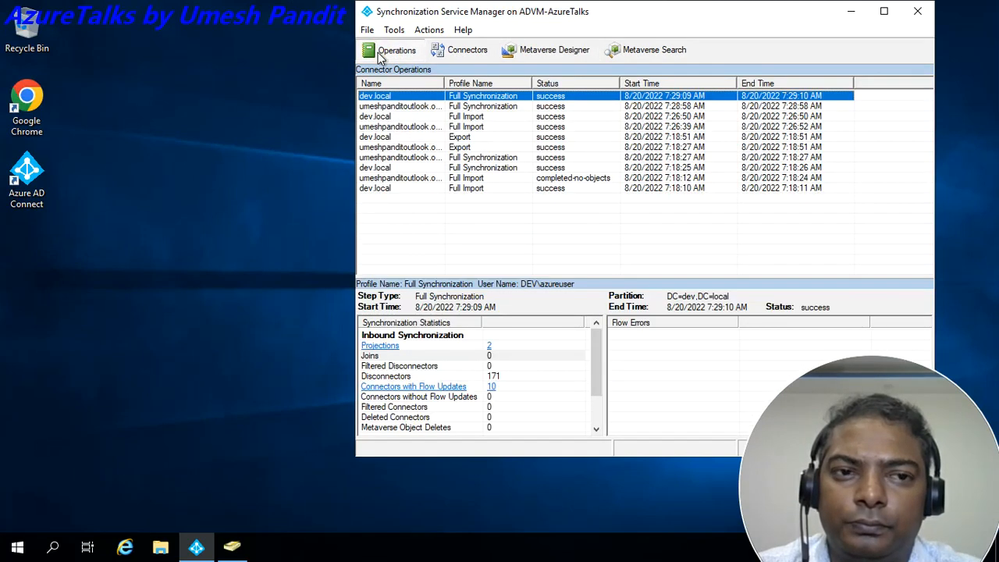
pyautogui.click(456, 52)
pyautogui.click(390, 52)
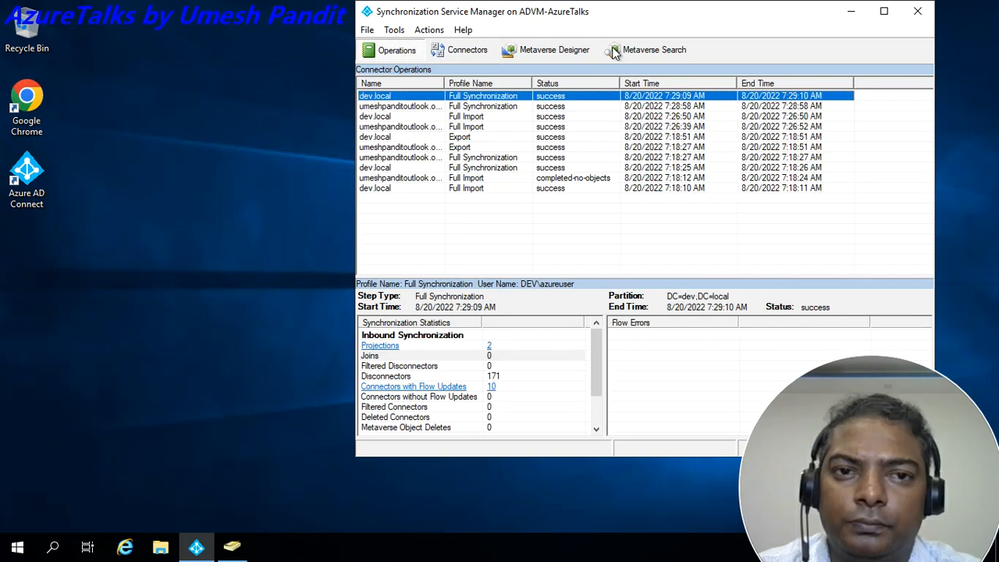
pyautogui.click(368, 31)
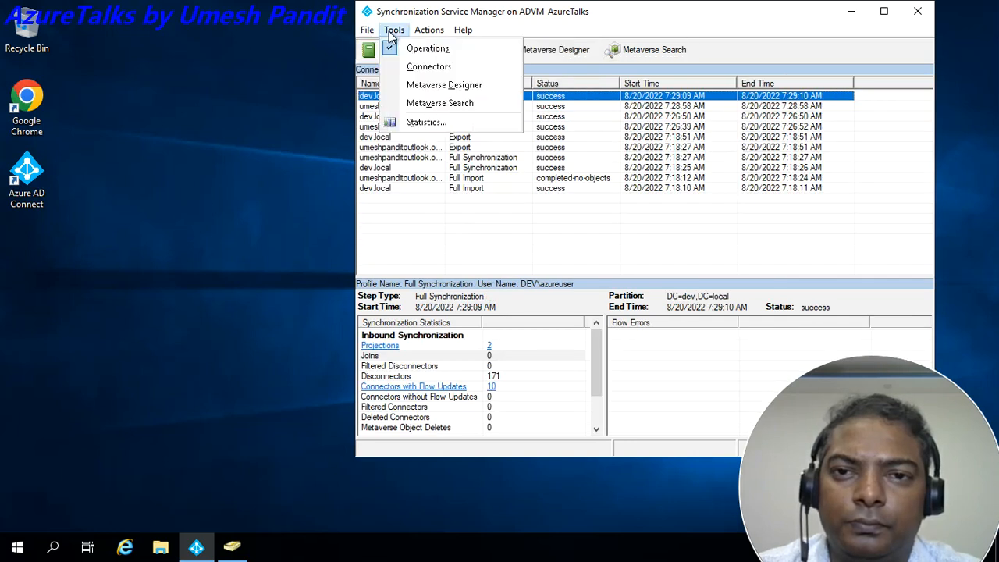
pyautogui.click(393, 34)
pyautogui.click(395, 31)
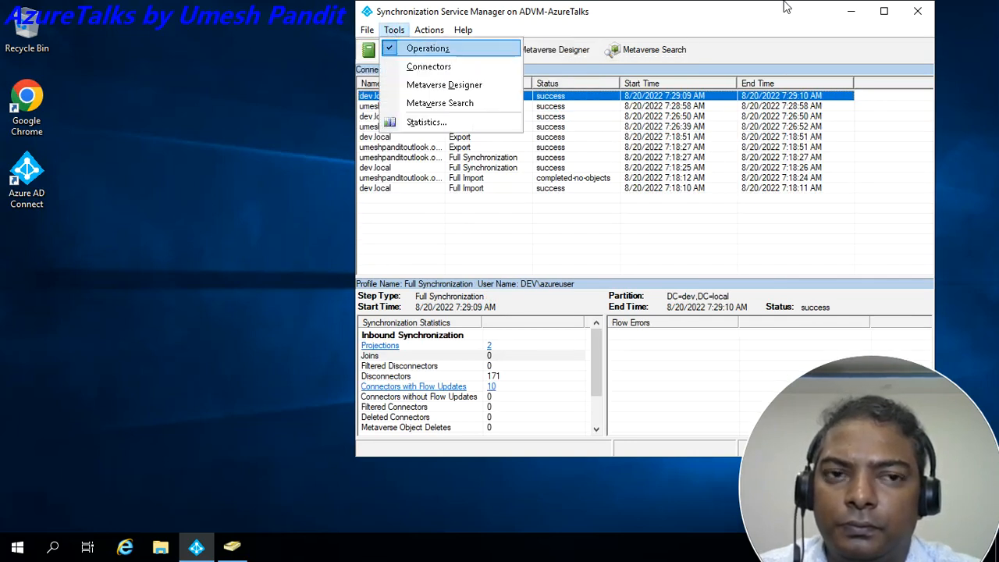
# Step: Close Synchronization Service Manager and Active Directory Users and Computers on the remote server
pyautogui.click(917, 14)
pyautogui.click(917, 14)
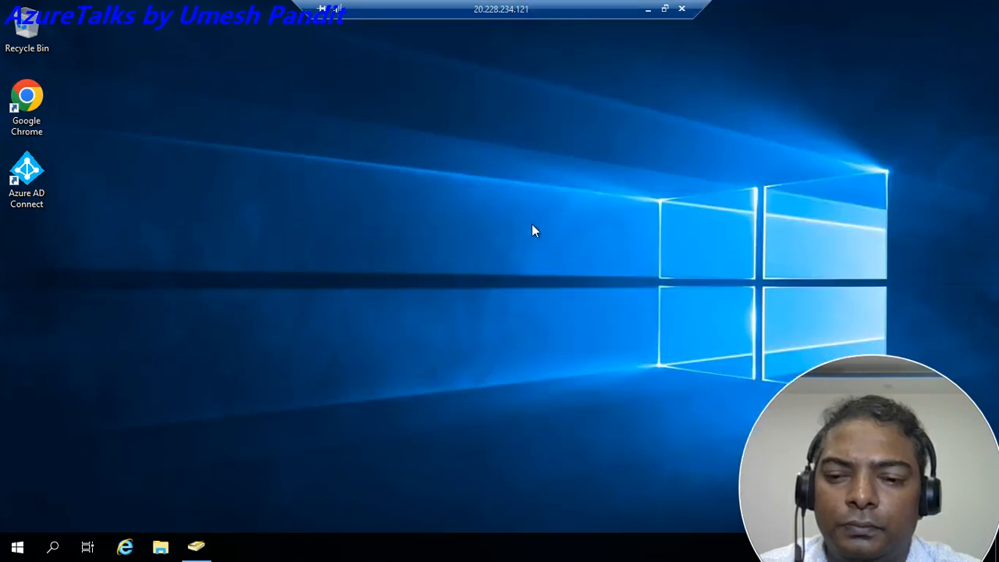
pyautogui.rightClick(196, 552)
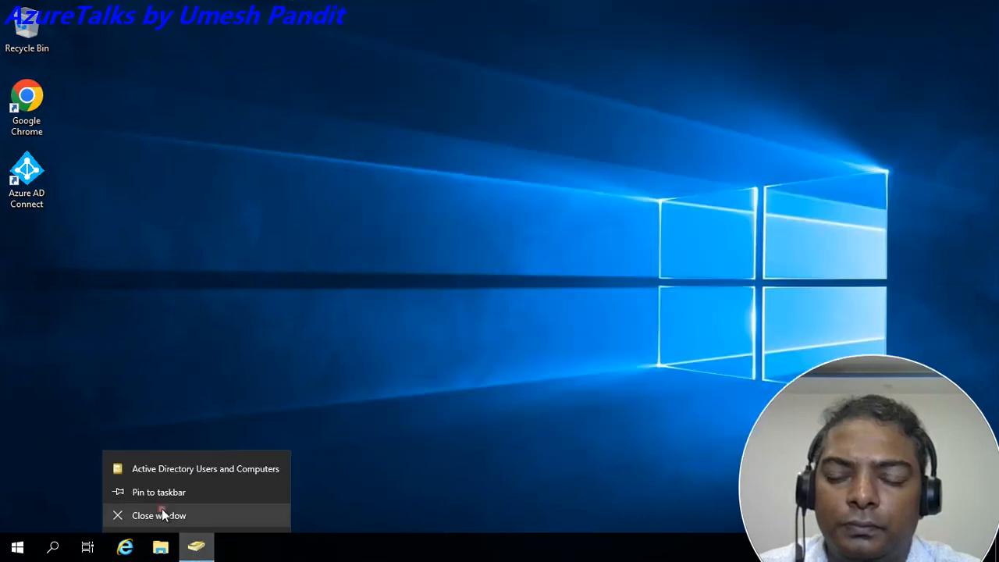
pyautogui.click(162, 512)
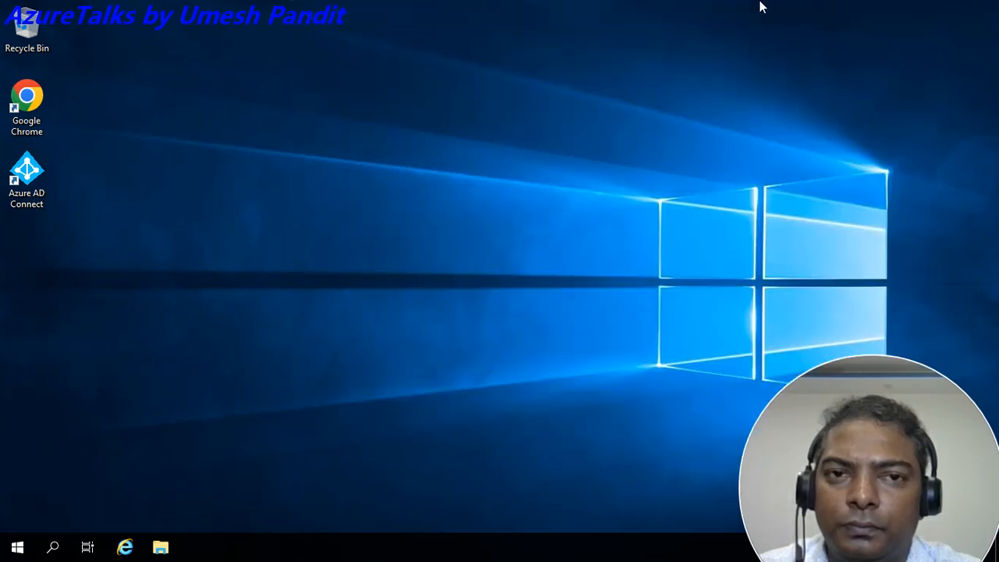
# Step: Switch to the Azure portal and refresh the Users list to check for the synchronized users
pyautogui.moveTo(652, 7)
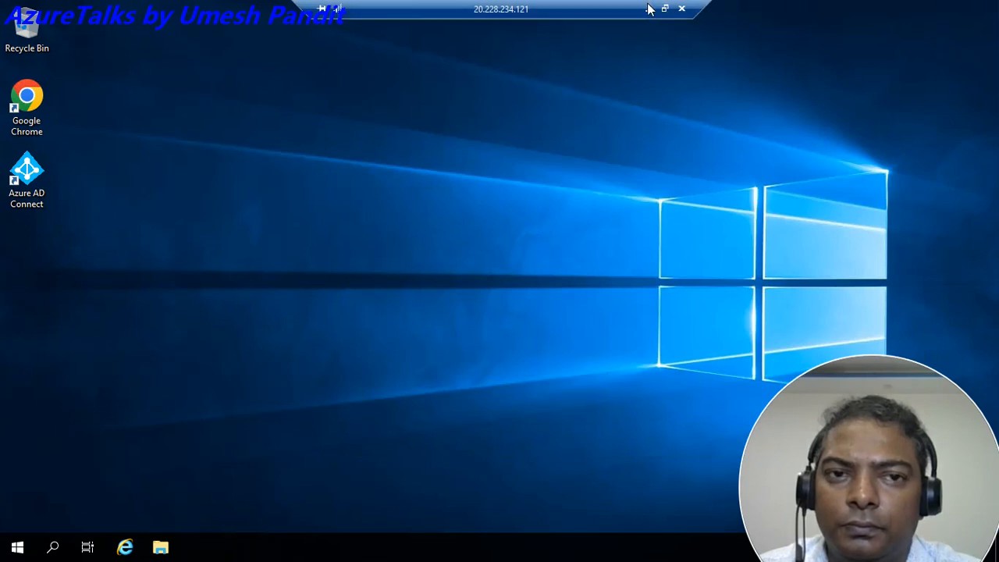
pyautogui.click(646, 9)
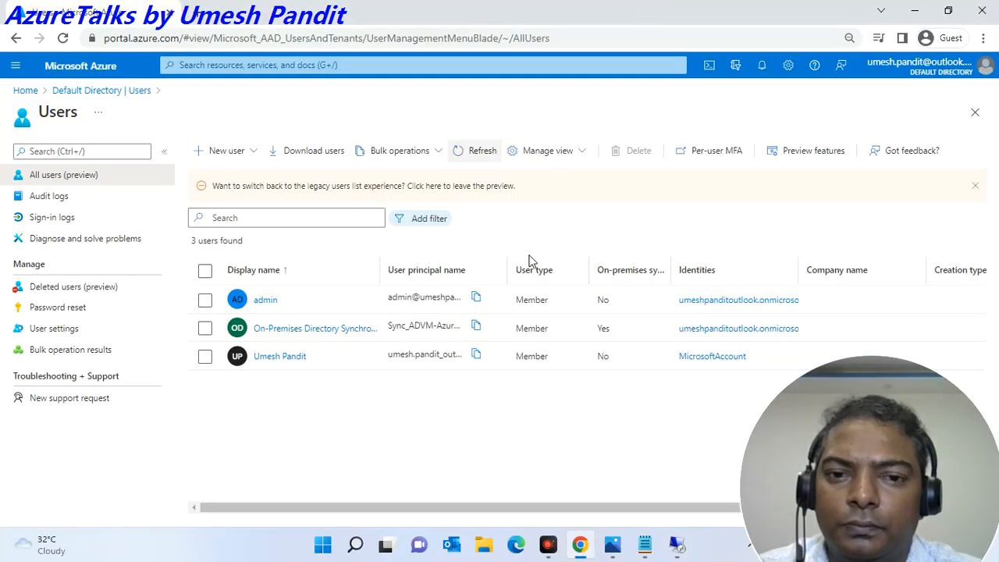
pyautogui.click(478, 156)
pyautogui.click(477, 156)
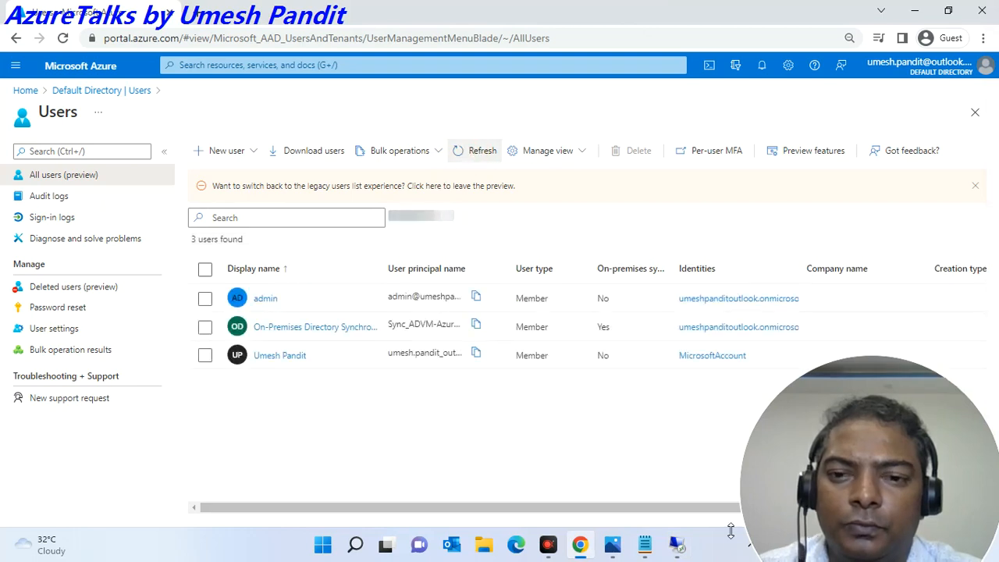
# Step: Switch to the remote server, launch Azure AD Connect and proceed with the Refresh directory schema task
pyautogui.click(678, 546)
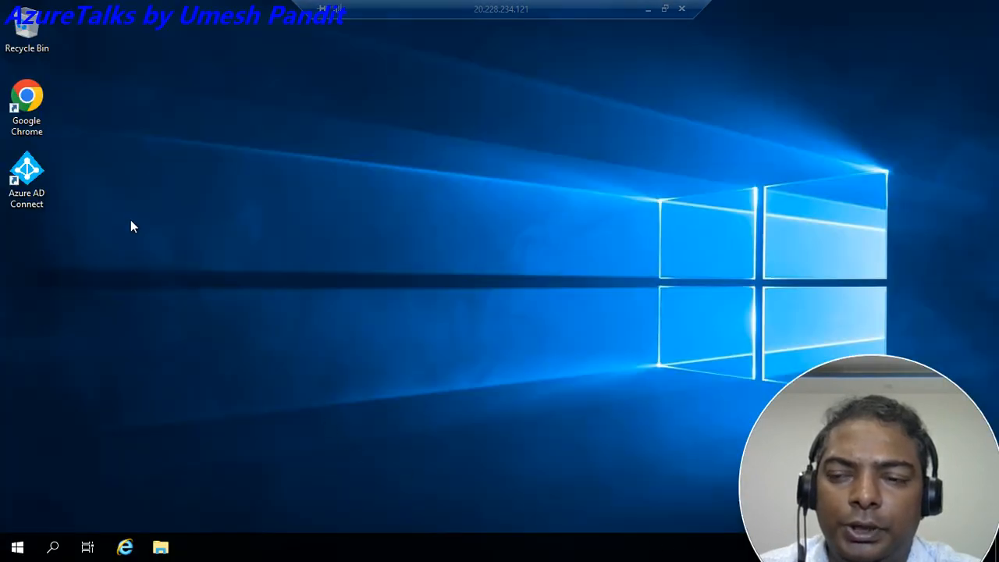
pyautogui.doubleClick(29, 182)
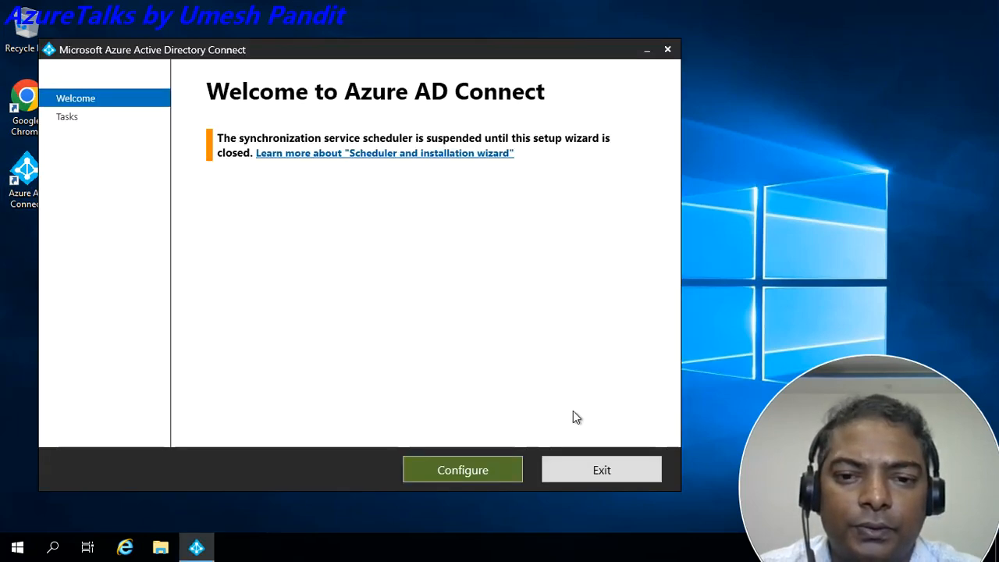
pyautogui.click(474, 469)
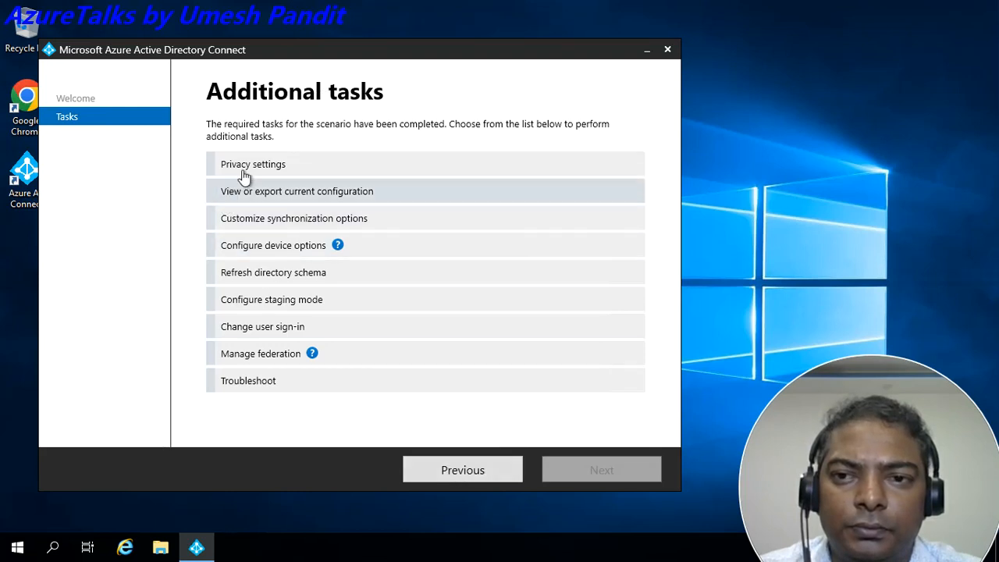
pyautogui.click(285, 277)
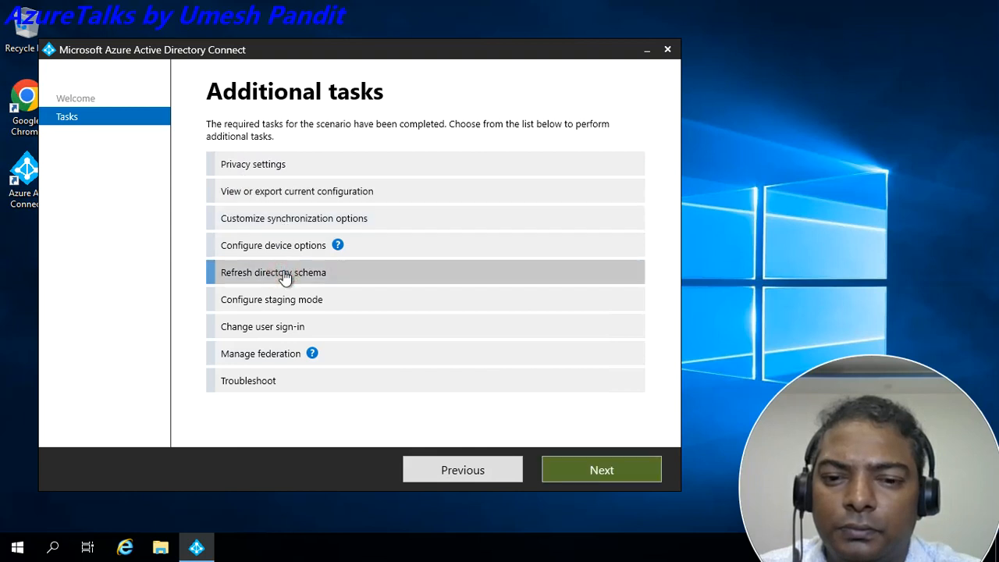
pyautogui.click(577, 467)
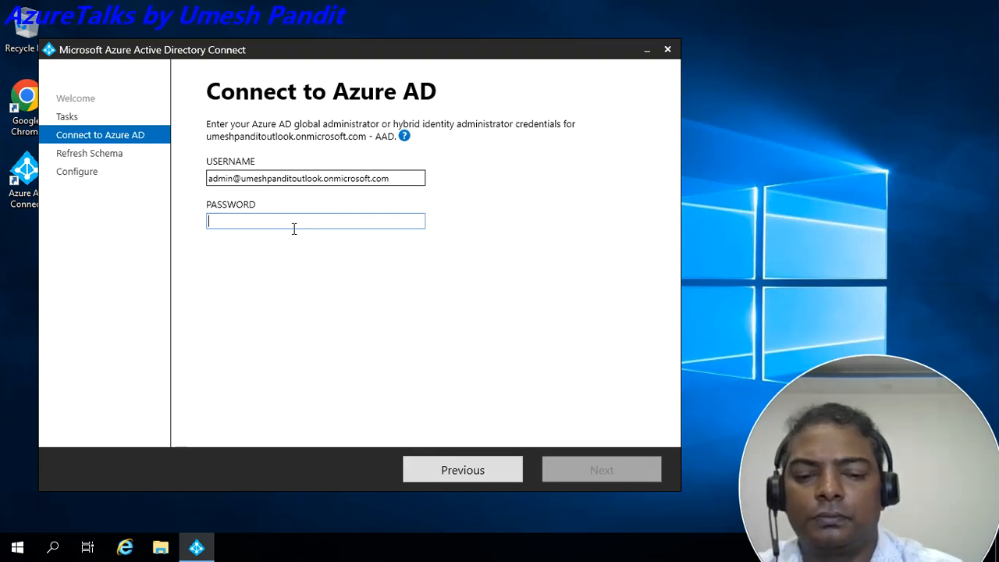
# Step: Enter the Azure AD administrator password and run the schema refresh configuration for the dev.local connector
pyautogui.write('••')
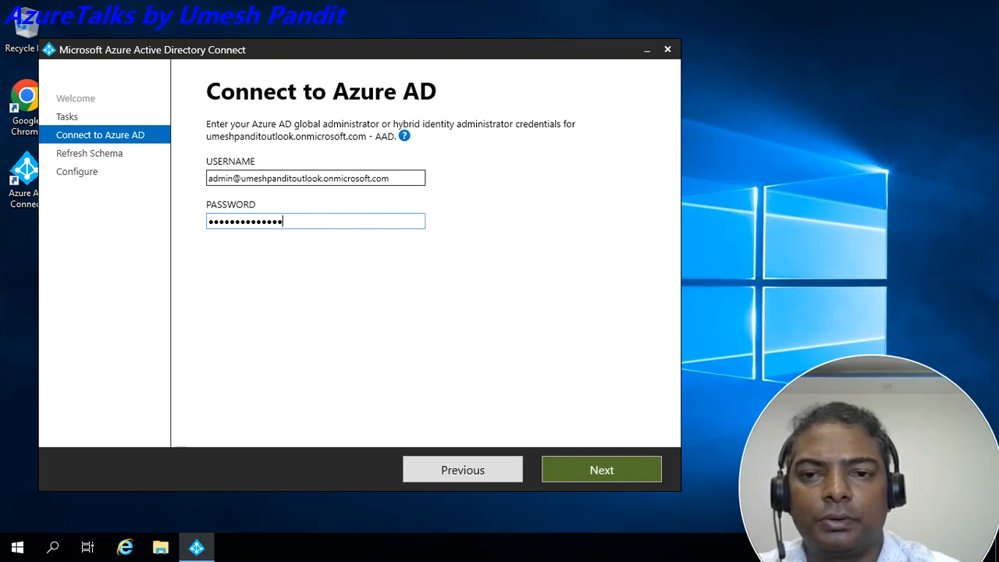
pyautogui.click(606, 470)
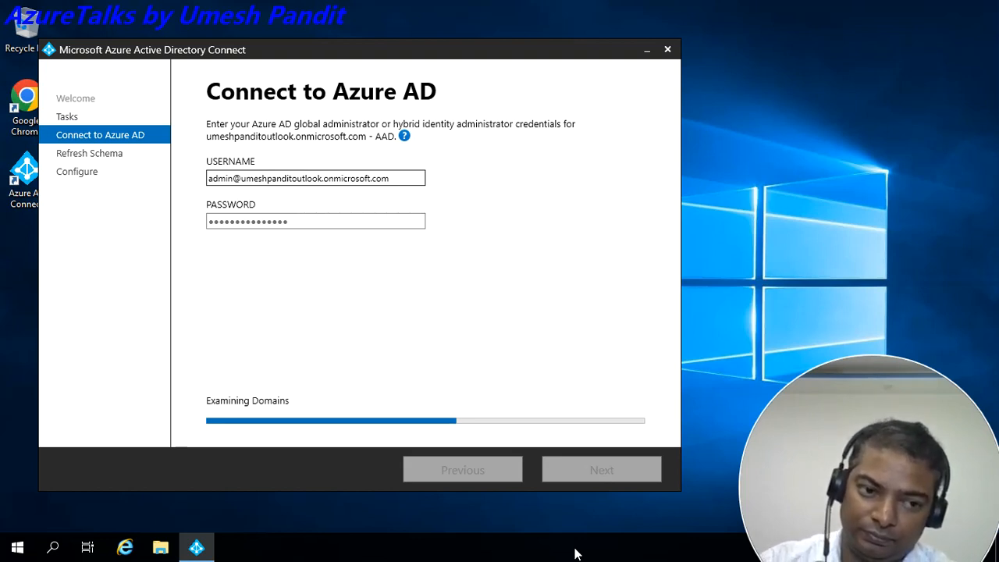
pyautogui.click(584, 471)
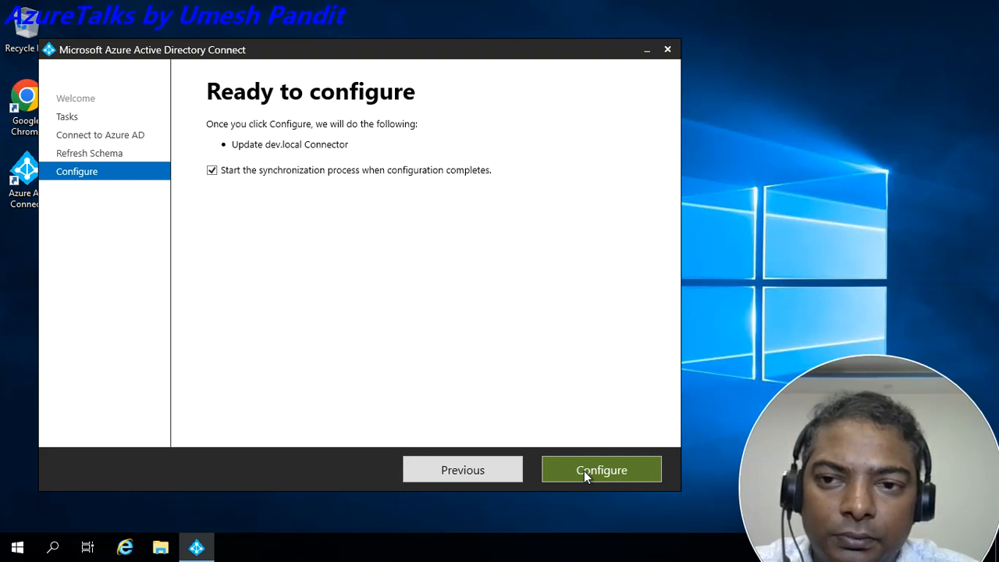
pyautogui.click(584, 471)
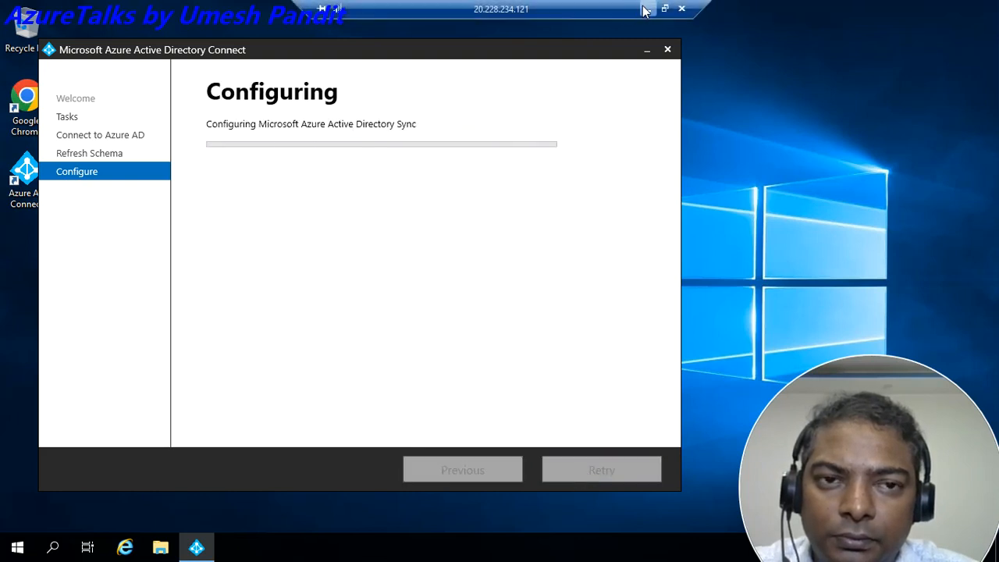
# Step: Refresh the Users list in the Azure portal during the configuration, and return to the remote server to check its progress
pyautogui.click(645, 8)
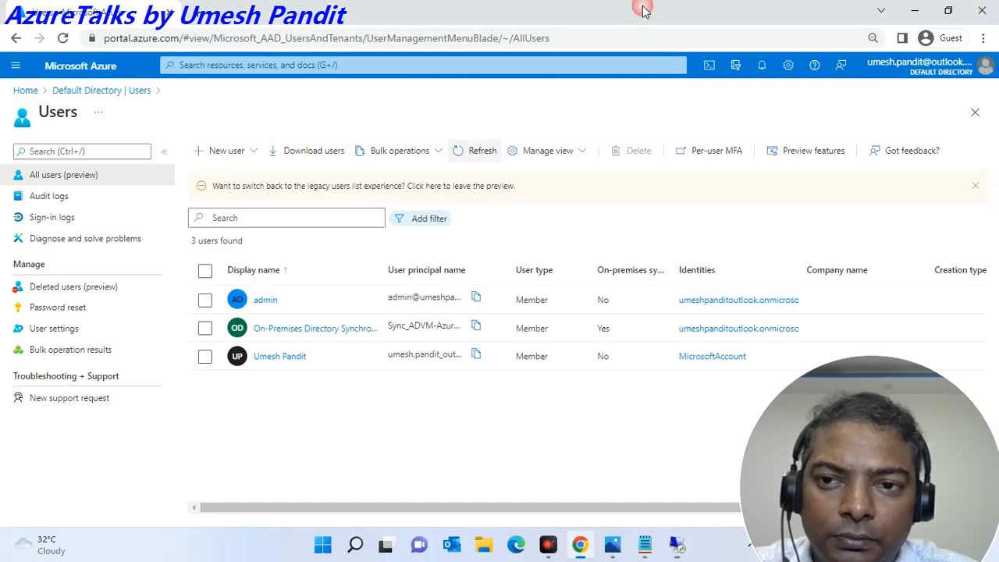
pyautogui.click(481, 151)
pyautogui.click(481, 151)
pyautogui.click(481, 150)
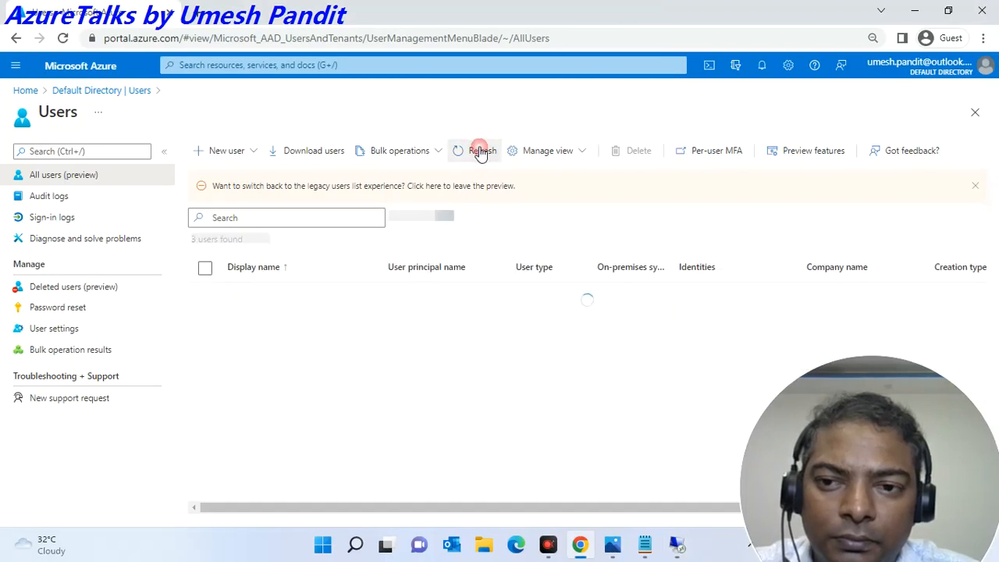
pyautogui.click(673, 545)
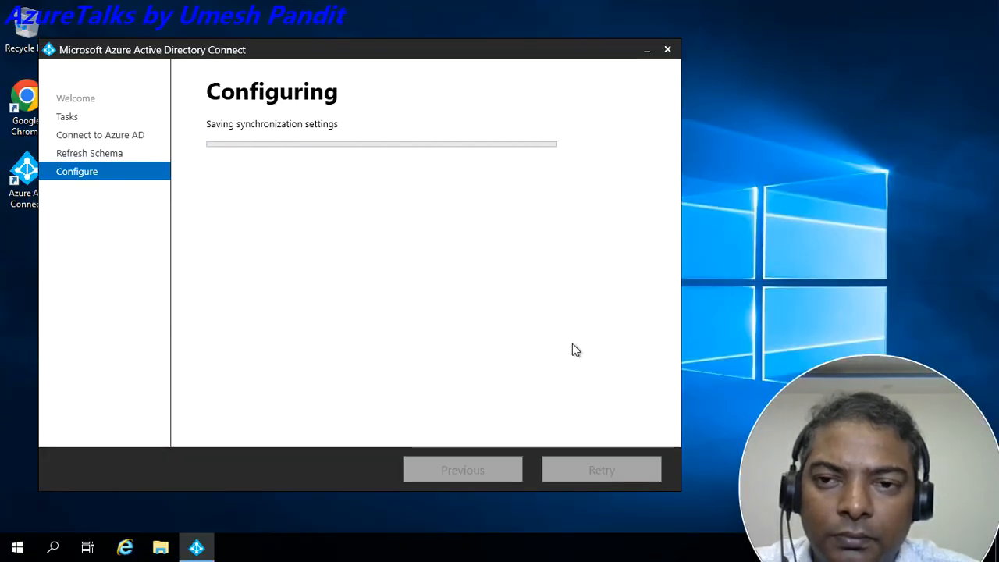
# Step: Switch to the Azure portal again and refresh the Users list repeatedly to look for the on-premises users
pyautogui.moveTo(605, 7)
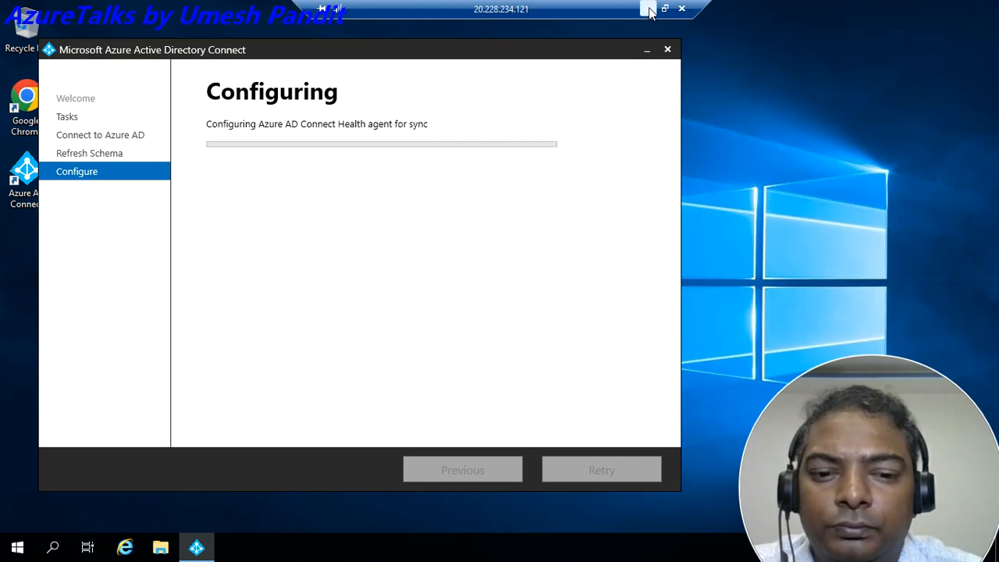
pyautogui.click(648, 9)
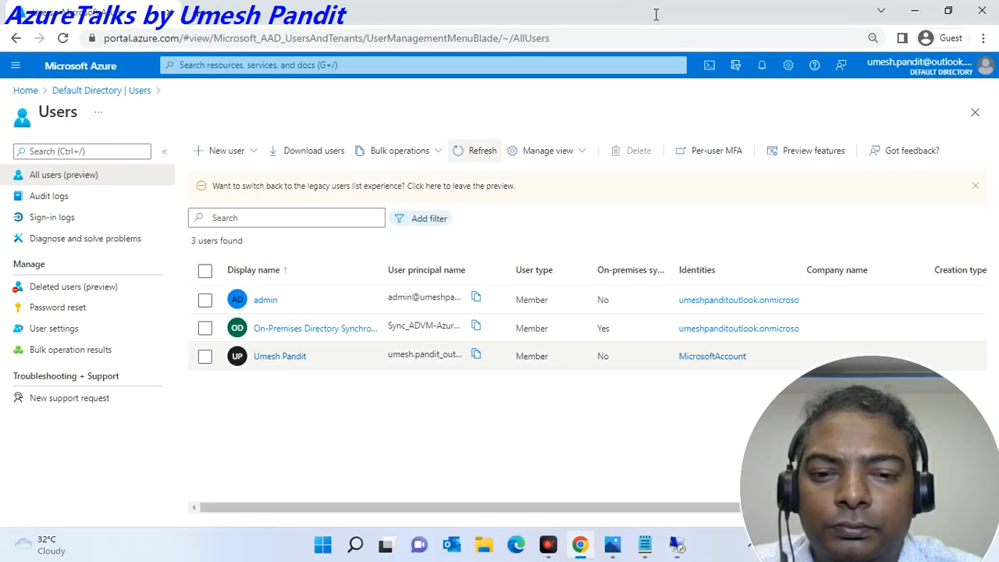
pyautogui.click(453, 155)
pyautogui.click(457, 155)
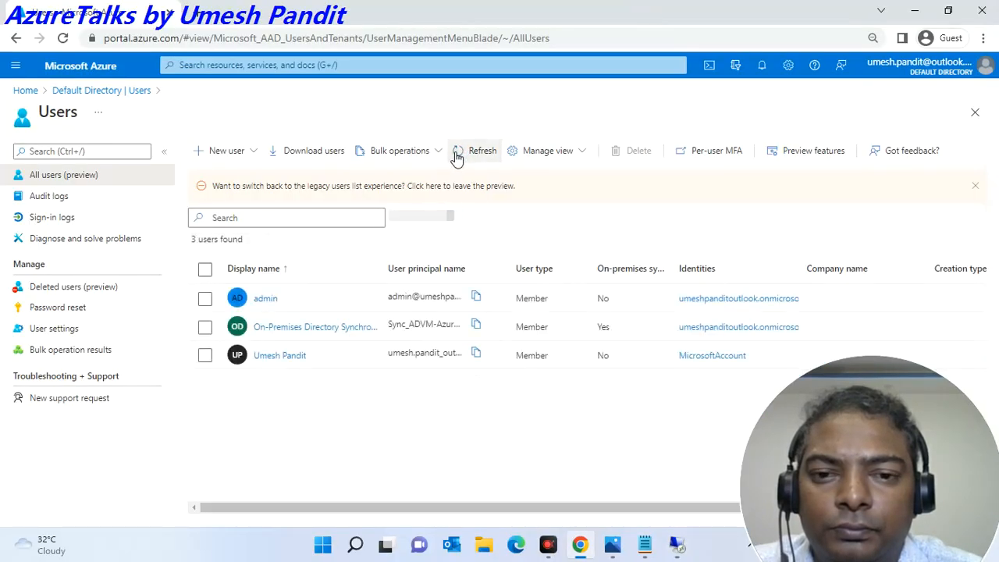
pyautogui.click(457, 155)
pyautogui.click(457, 155)
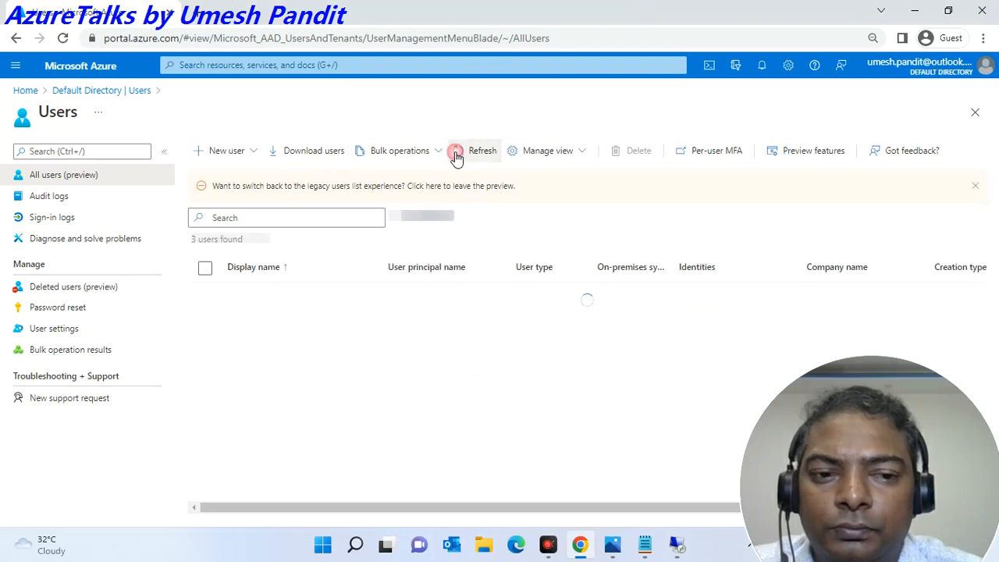
pyautogui.click(457, 155)
pyautogui.click(457, 155)
pyautogui.click(456, 155)
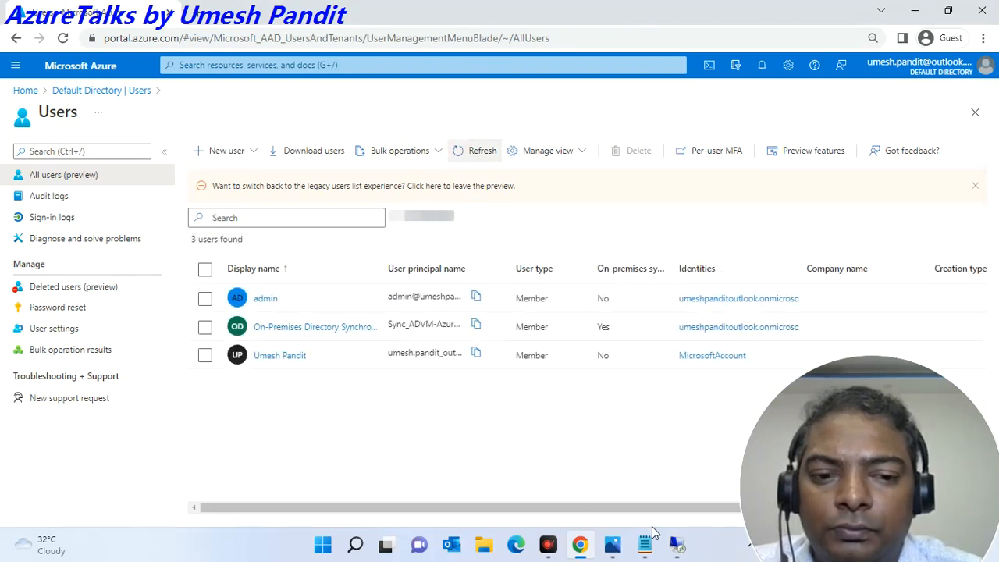
# Step: Return to the remote server and exit the Azure AD Connect wizard once the schema refresh is complete
pyautogui.click(677, 547)
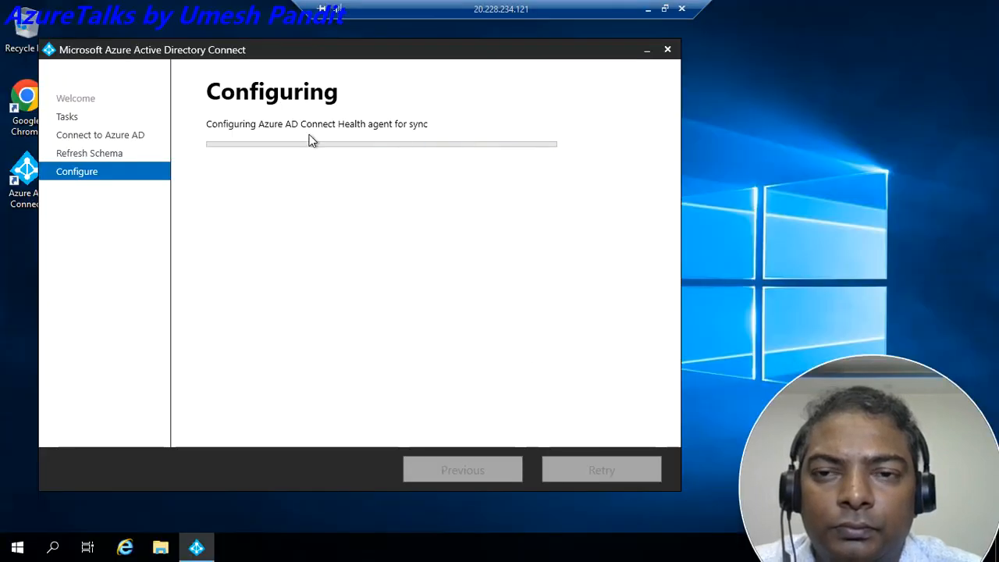
pyautogui.moveTo(260, 49); pyautogui.dragTo(316, 61)
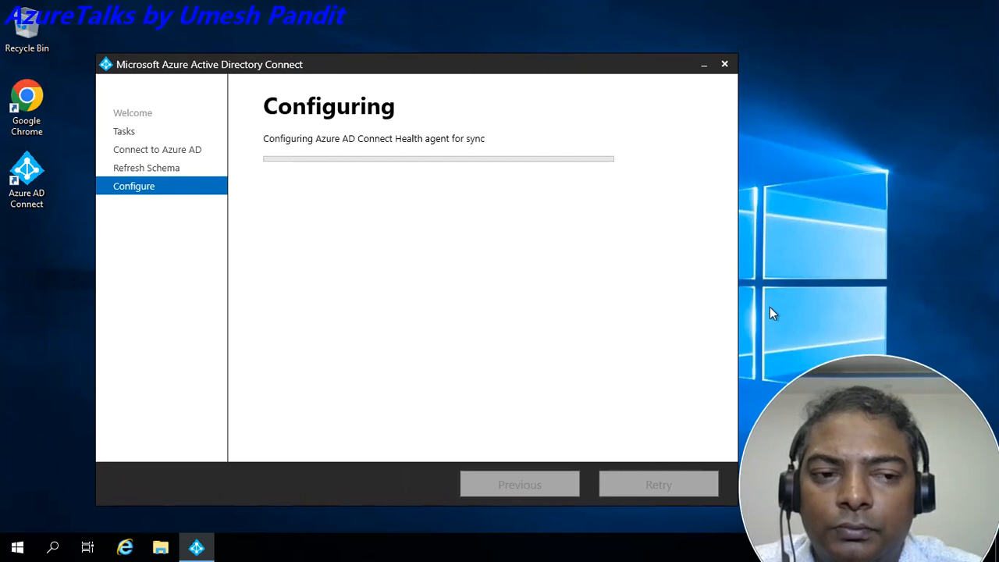
pyautogui.moveTo(840, 370); pyautogui.dragTo(849, 180)
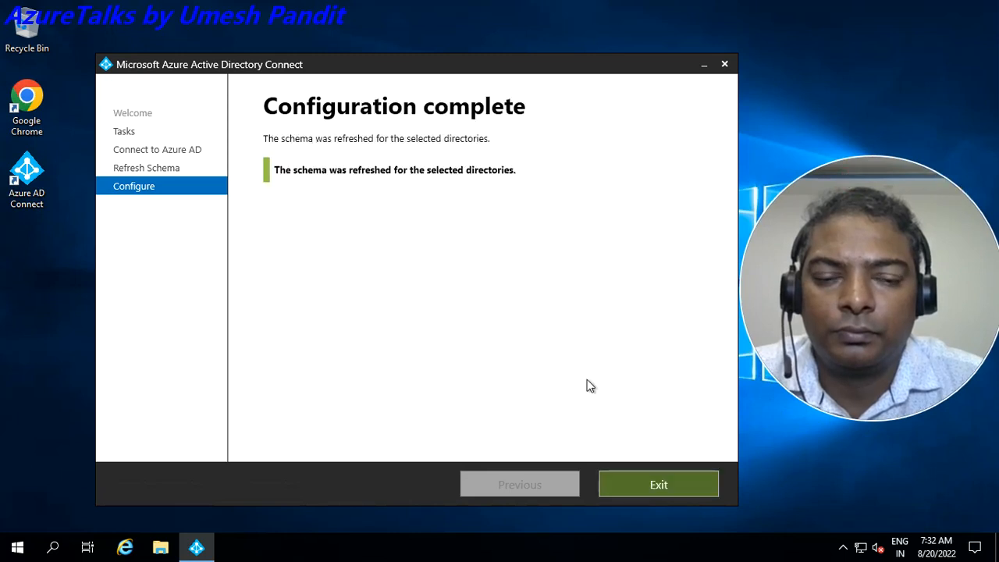
pyautogui.click(658, 485)
# Step: Switch to the Azure portal and refresh the Users list to check the result of the schema refresh
pyautogui.moveTo(481, 7)
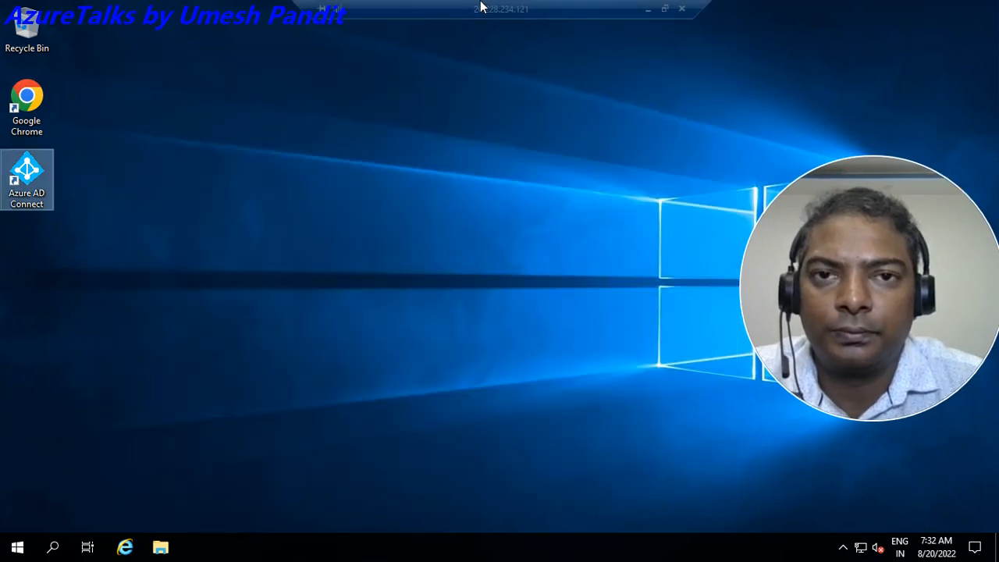
pyautogui.click(647, 10)
pyautogui.click(459, 156)
pyautogui.click(459, 156)
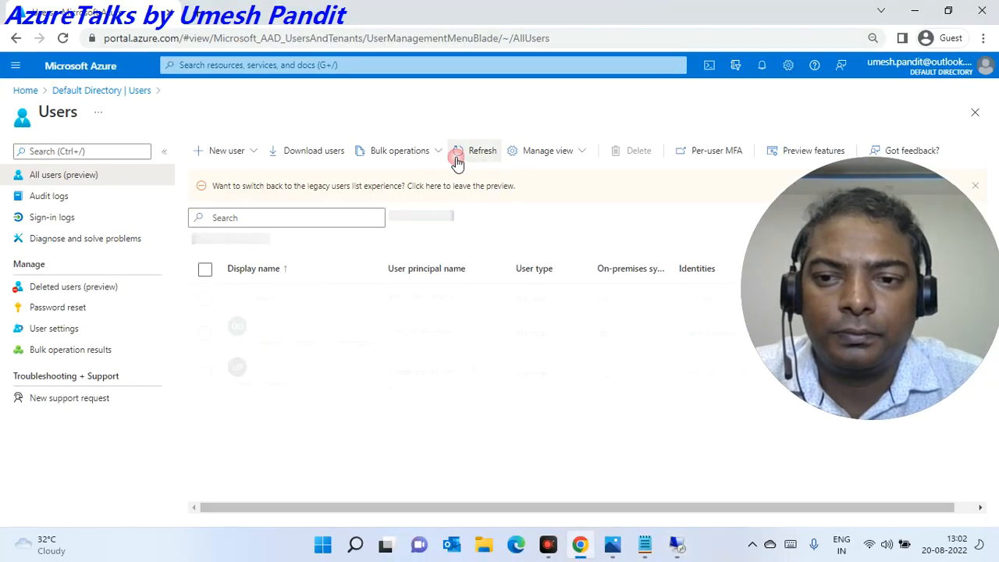
# Step: Reload the Azure portal home page and reopen the Users list of Azure Active Directory
pyautogui.click(16, 90)
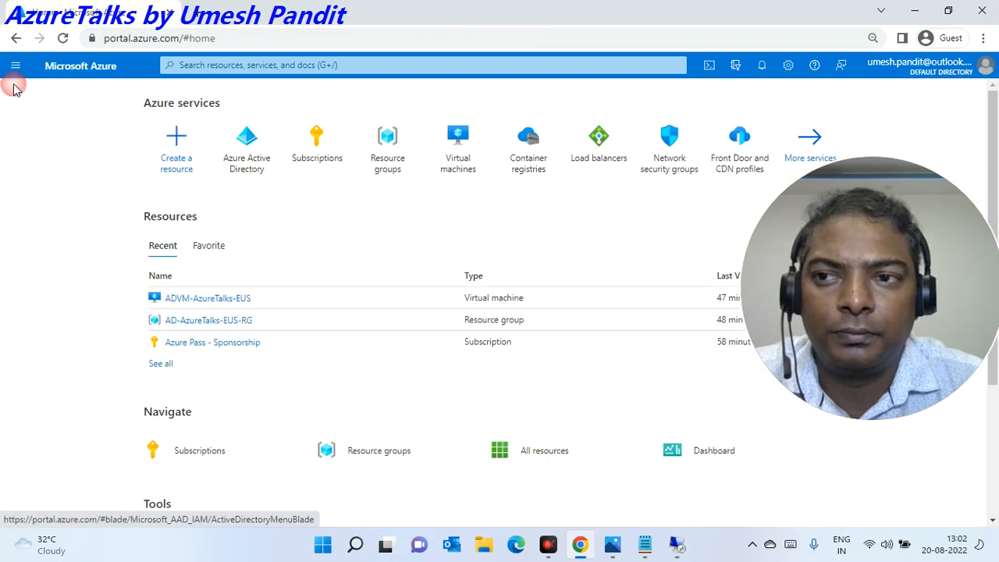
pyautogui.click(63, 38)
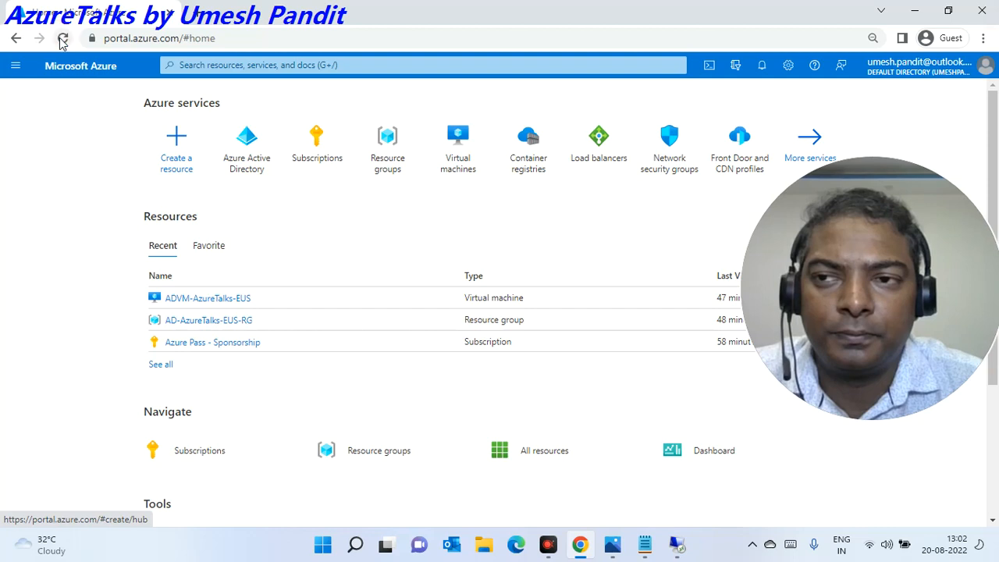
pyautogui.click(62, 39)
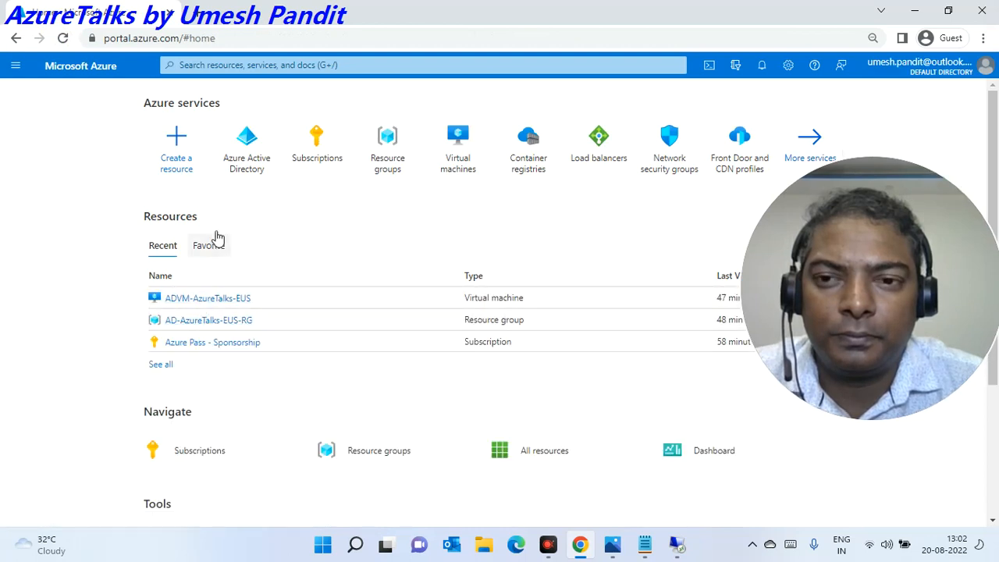
pyautogui.click(247, 156)
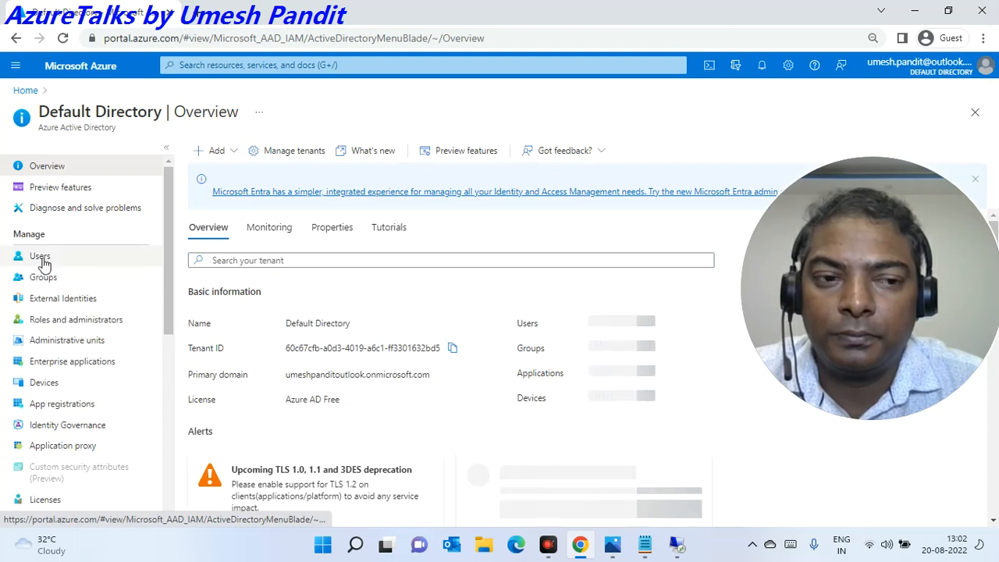
pyautogui.click(39, 257)
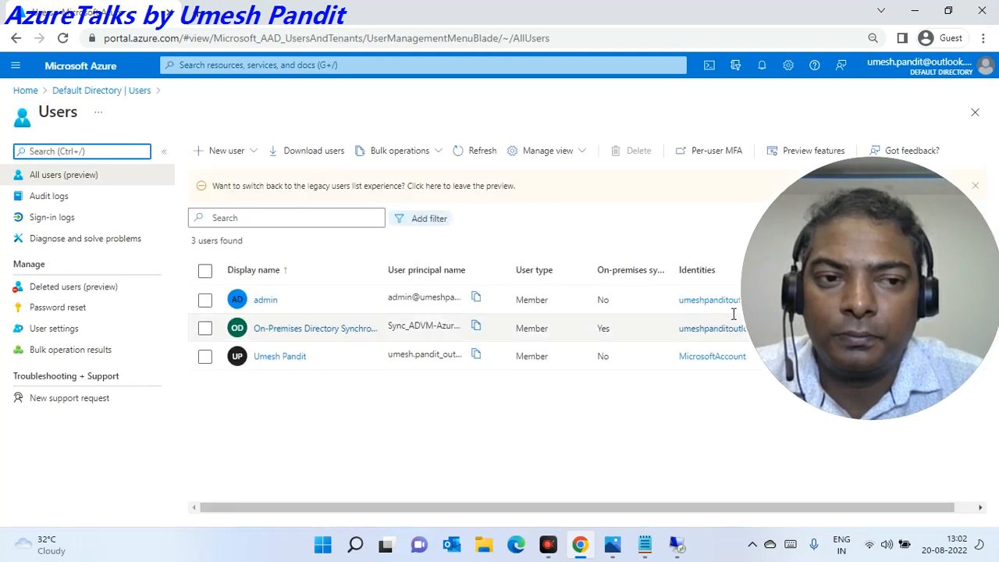
# Step: Switch to the remote server and open the Synchronization Service web service configuration tool from the Azure AD Connect programs
pyautogui.moveTo(835, 209); pyautogui.dragTo(427, 122)
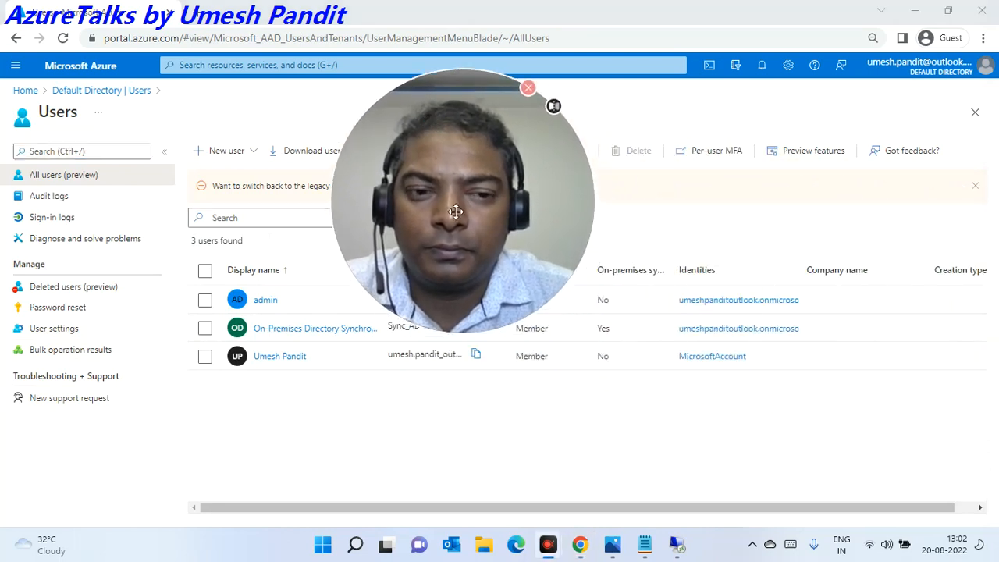
pyautogui.click(677, 545)
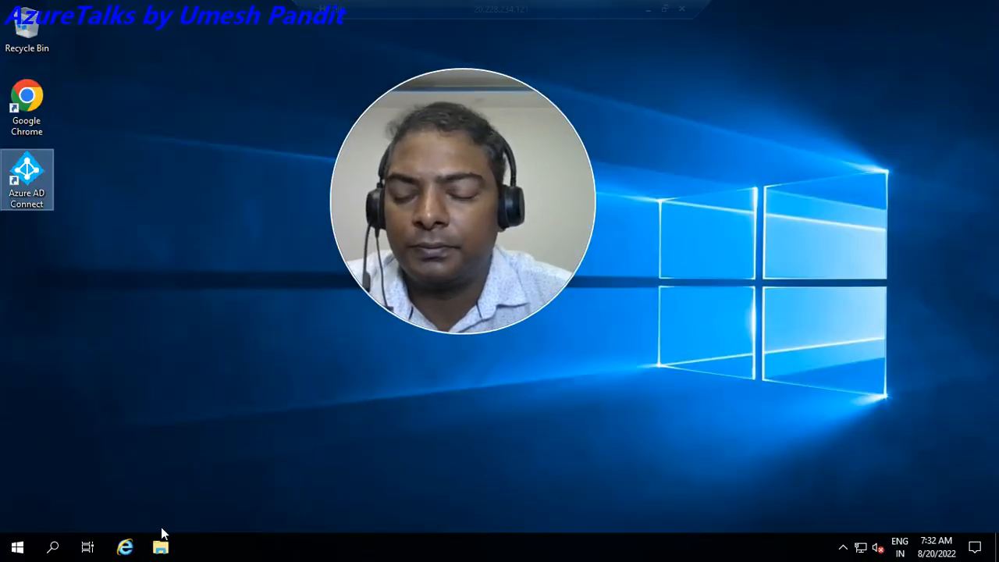
pyautogui.click(14, 548)
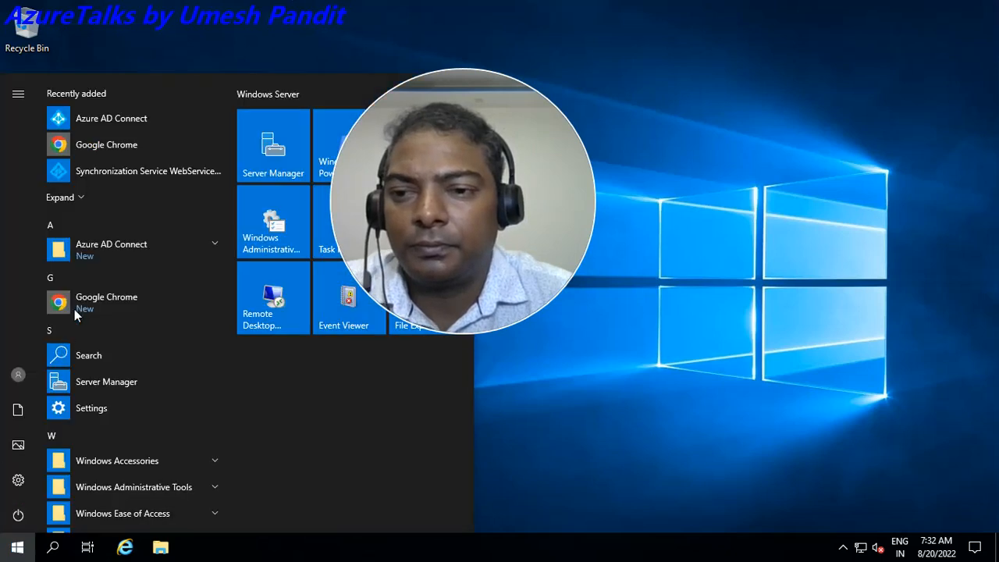
pyautogui.click(100, 256)
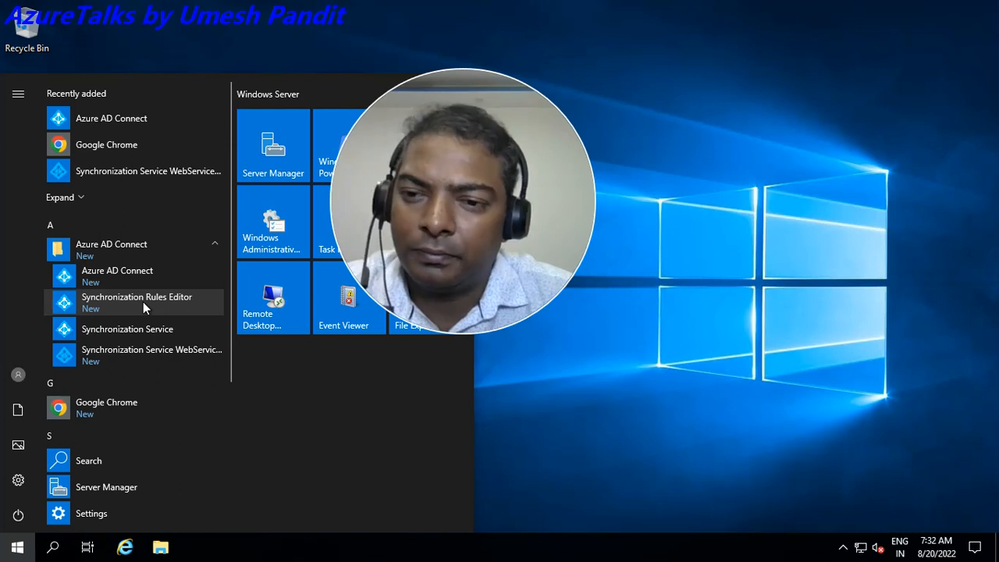
pyautogui.click(154, 348)
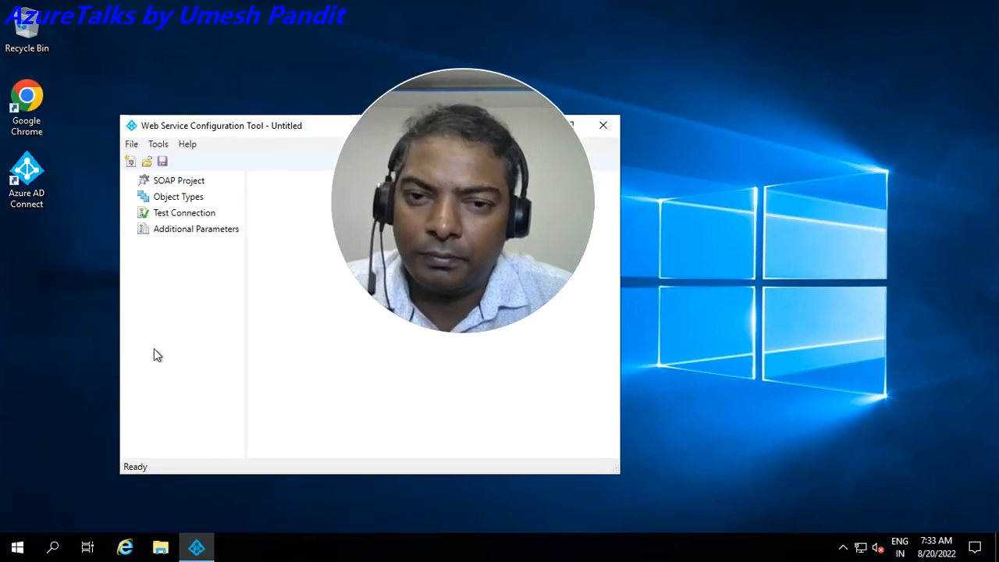
pyautogui.moveTo(407, 151); pyautogui.dragTo(761, 141)
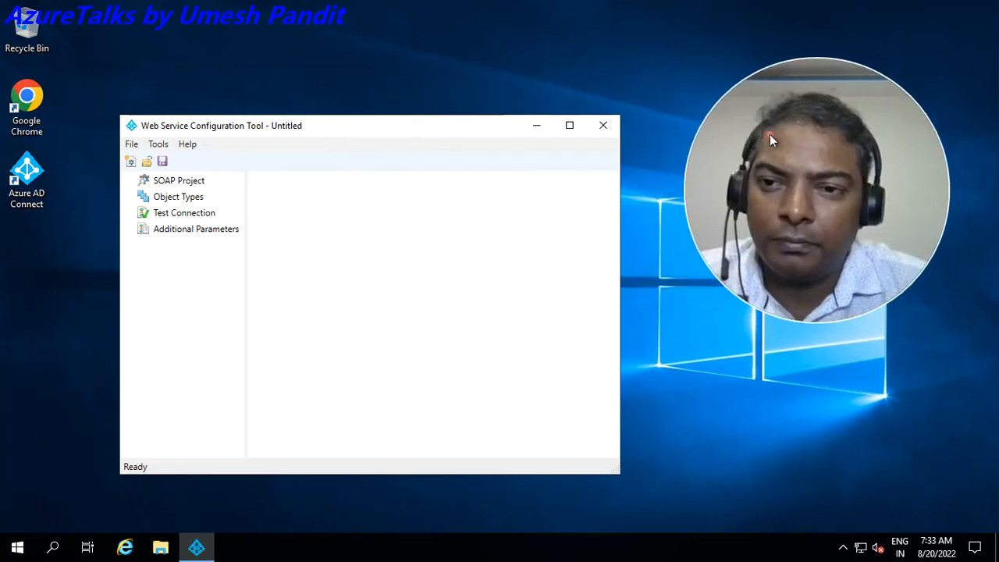
# Step: Examine the Test Connection, Additional Parameters, Object Types and SOAP Project pages of the Web Service Configuration Tool and close it
pyautogui.click(181, 213)
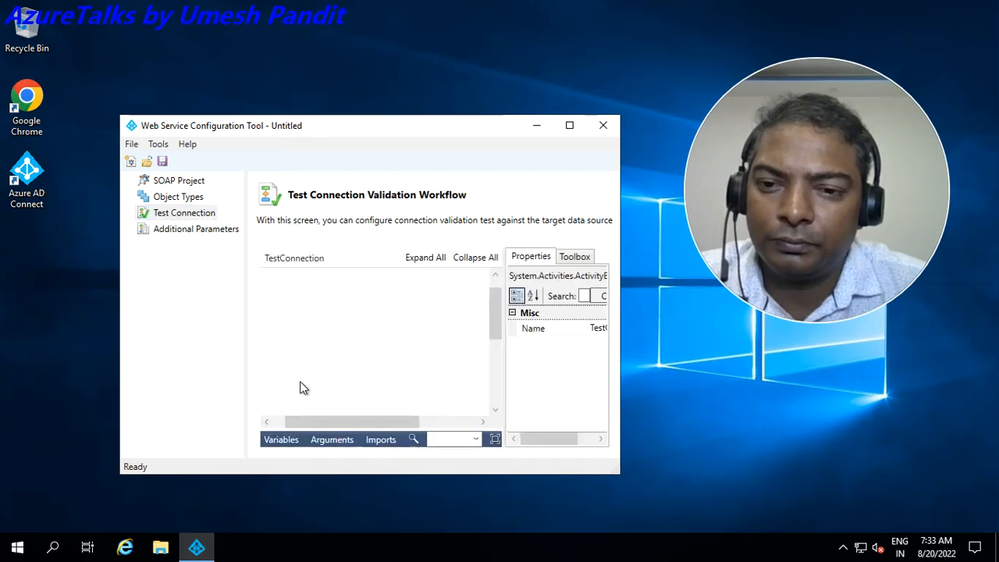
pyautogui.click(284, 259)
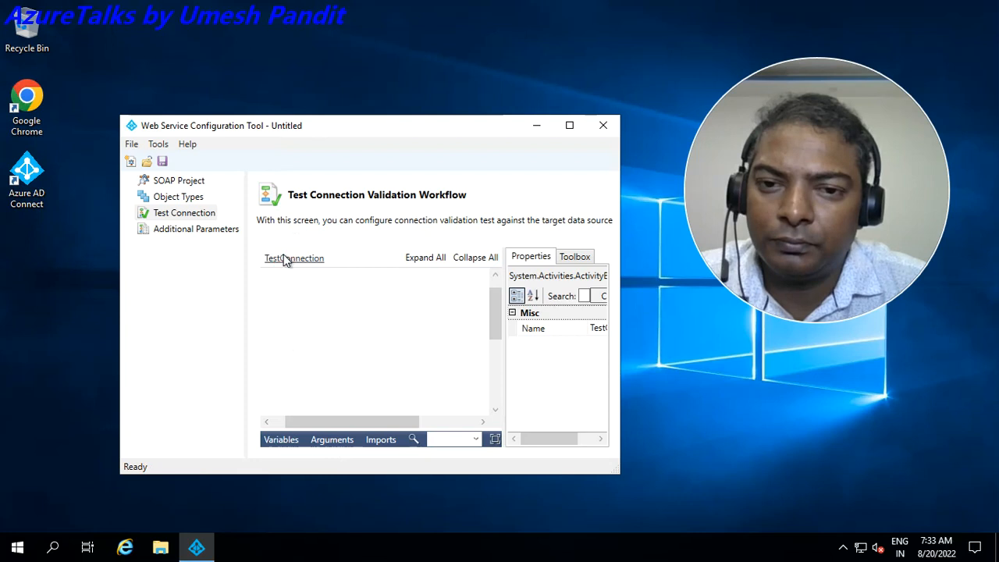
pyautogui.click(176, 229)
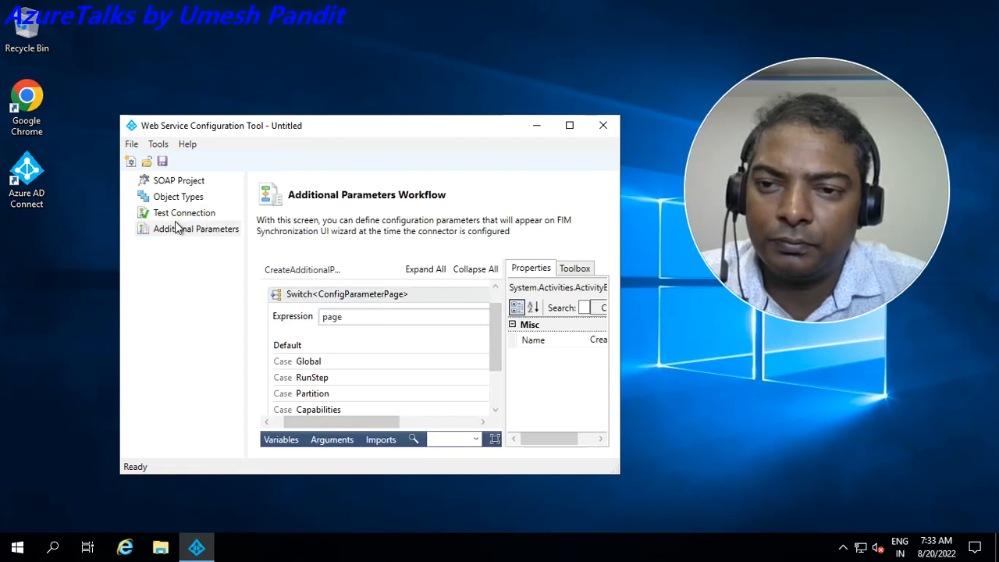
pyautogui.click(184, 200)
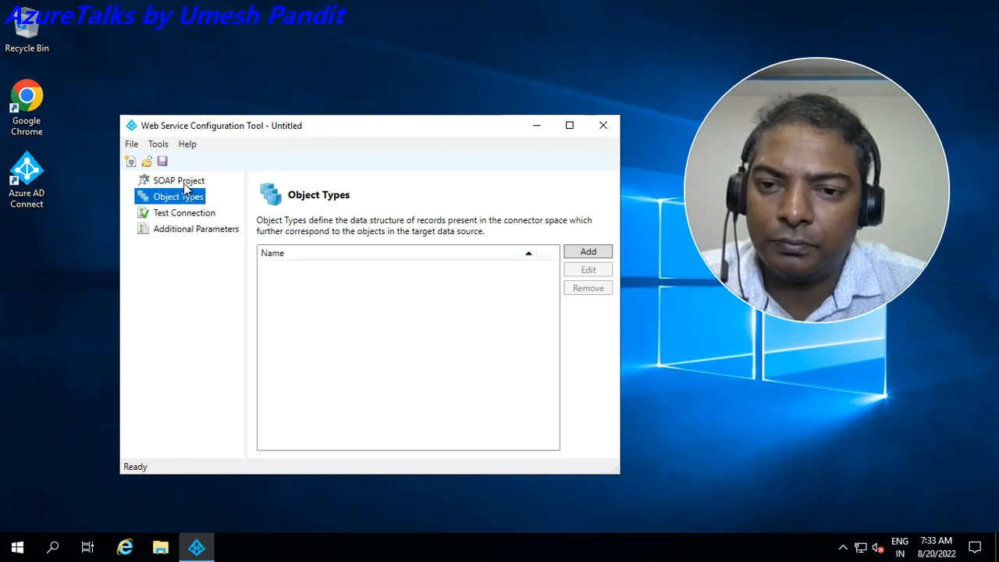
pyautogui.click(183, 183)
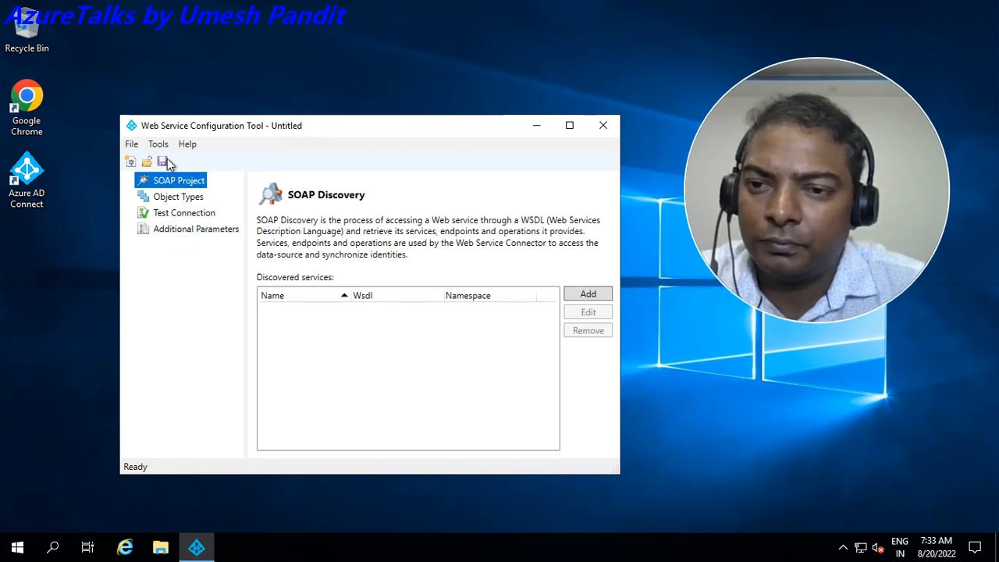
pyautogui.click(156, 144)
pyautogui.click(131, 144)
pyautogui.click(132, 144)
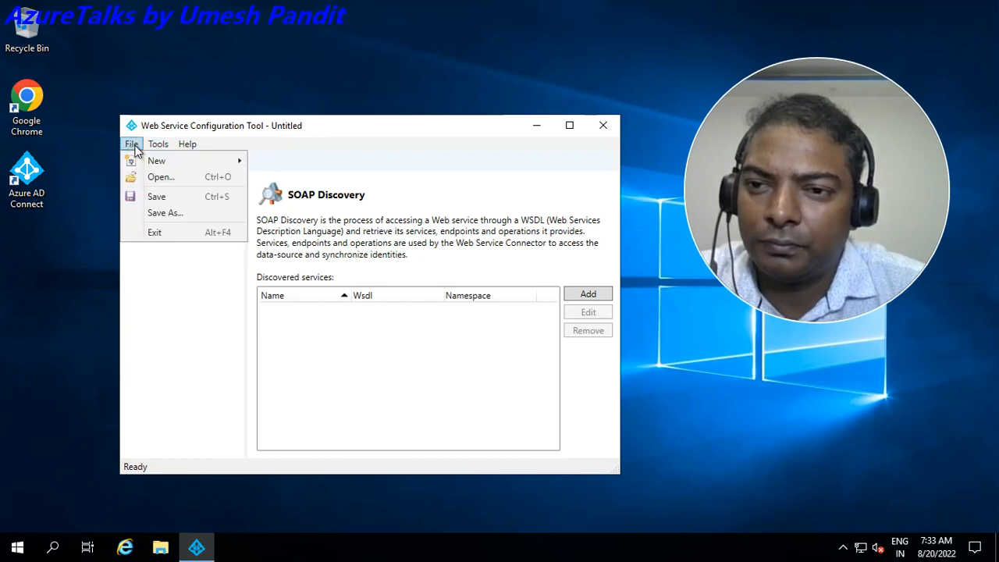
pyautogui.click(68, 202)
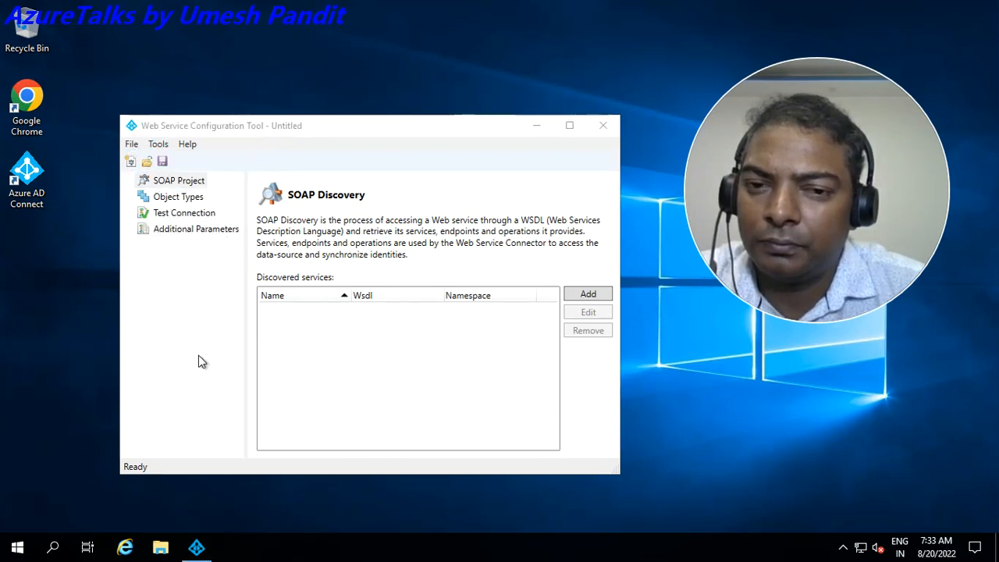
pyautogui.click(602, 127)
# Step: Open the Azure AD Connect Synchronization Service and display its connectors
pyautogui.click(17, 547)
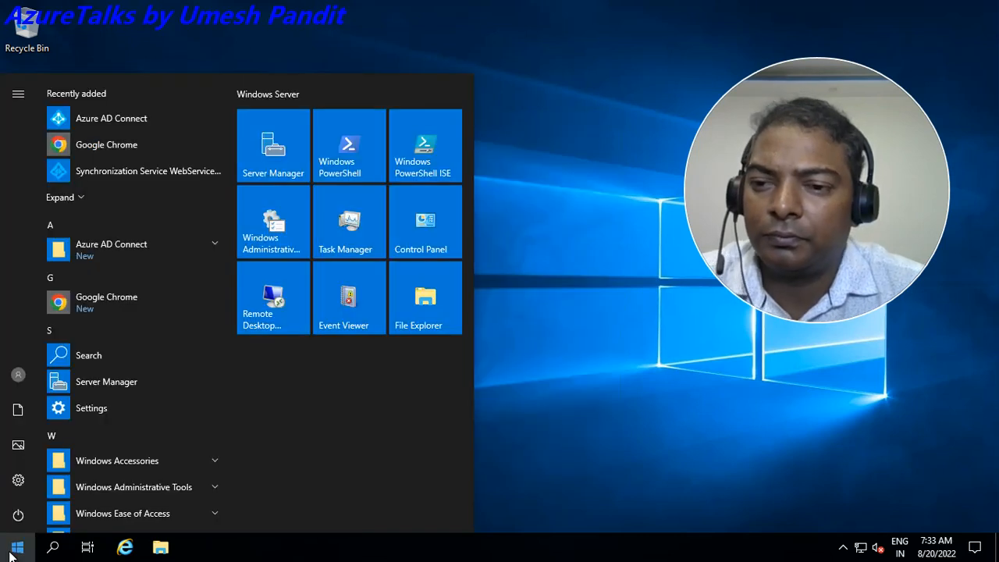
pyautogui.click(129, 243)
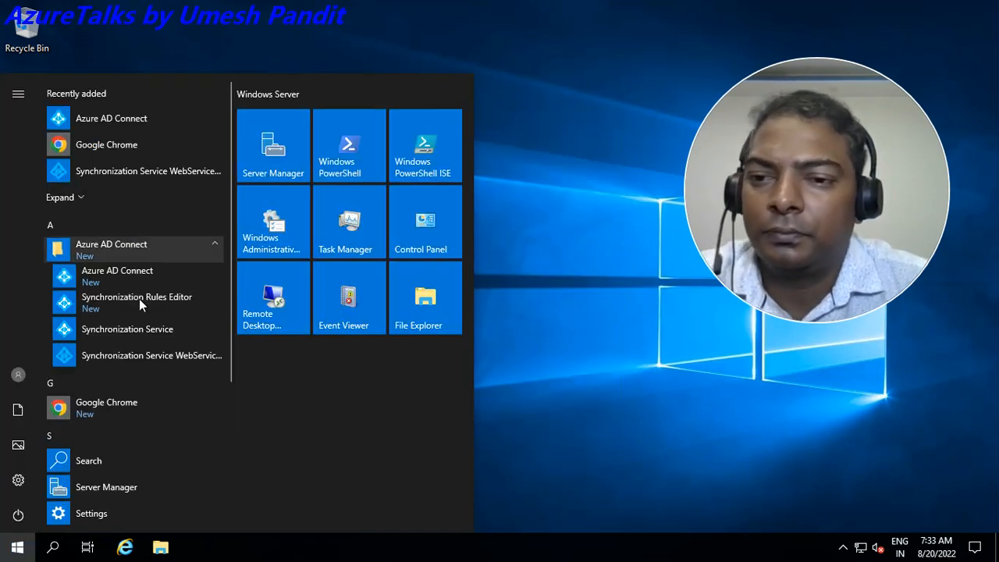
pyautogui.click(144, 331)
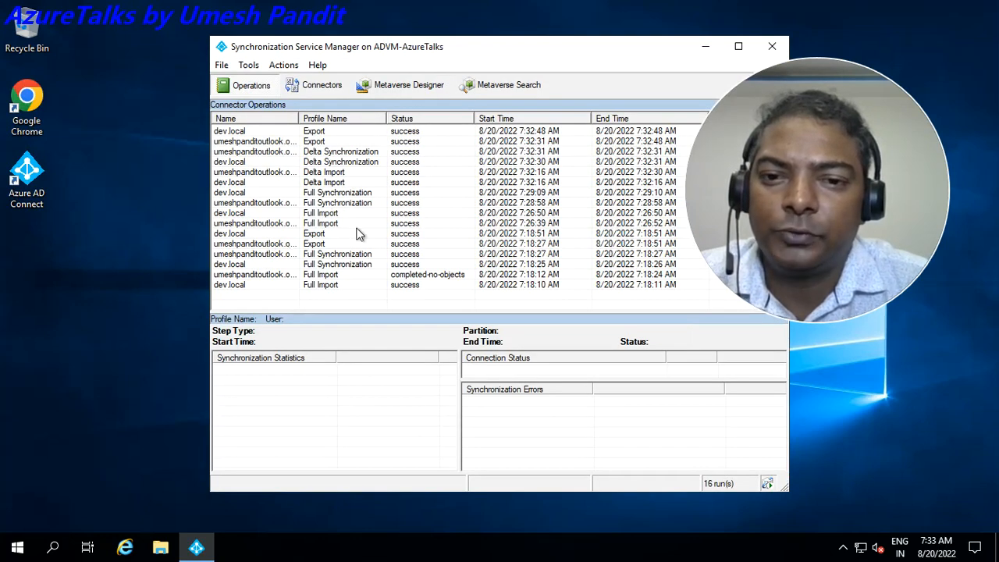
pyautogui.click(312, 88)
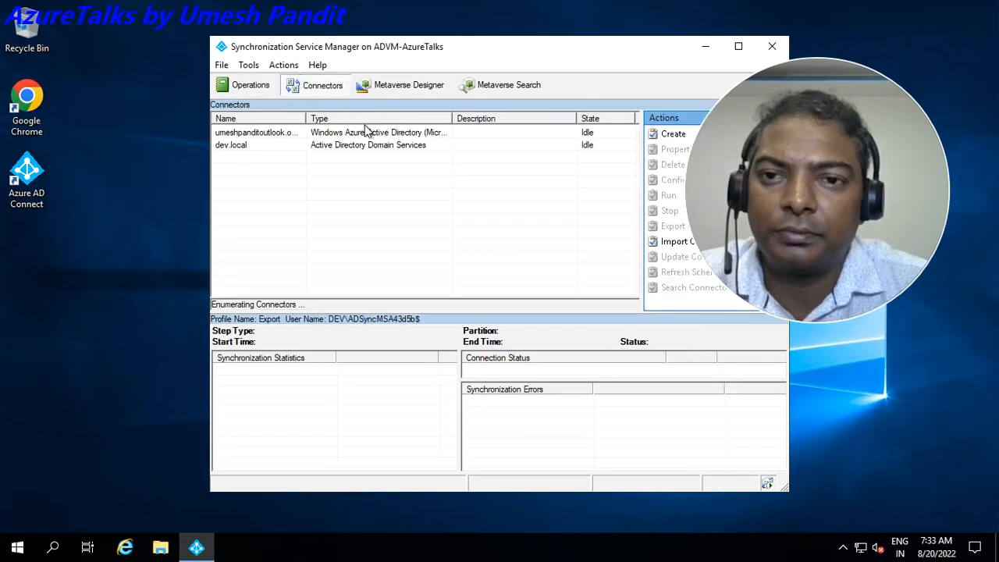
# Step: Refresh the Windows Azure Active Directory connector and the dev.local connector
pyautogui.click(366, 132)
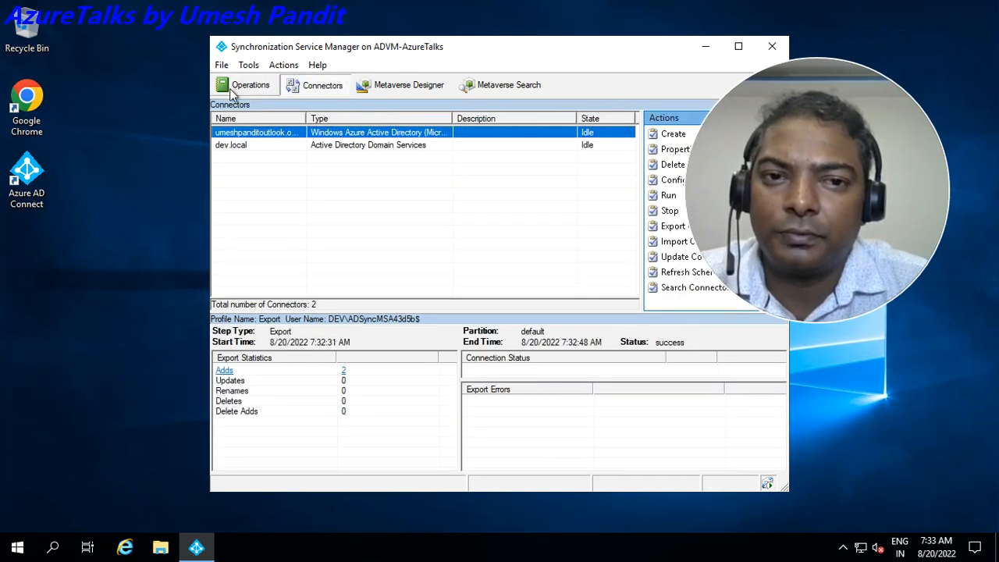
pyautogui.rightClick(341, 138)
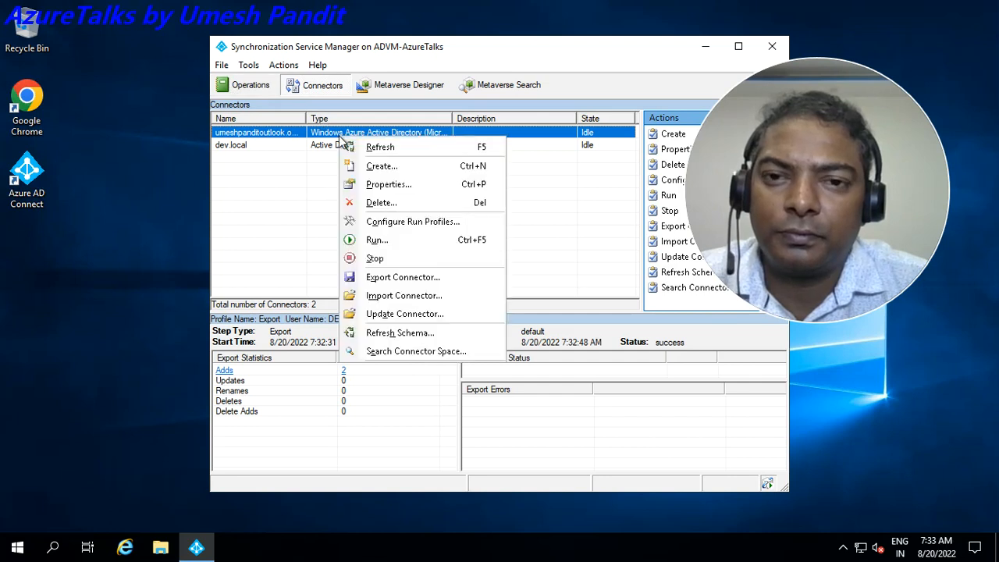
pyautogui.click(358, 148)
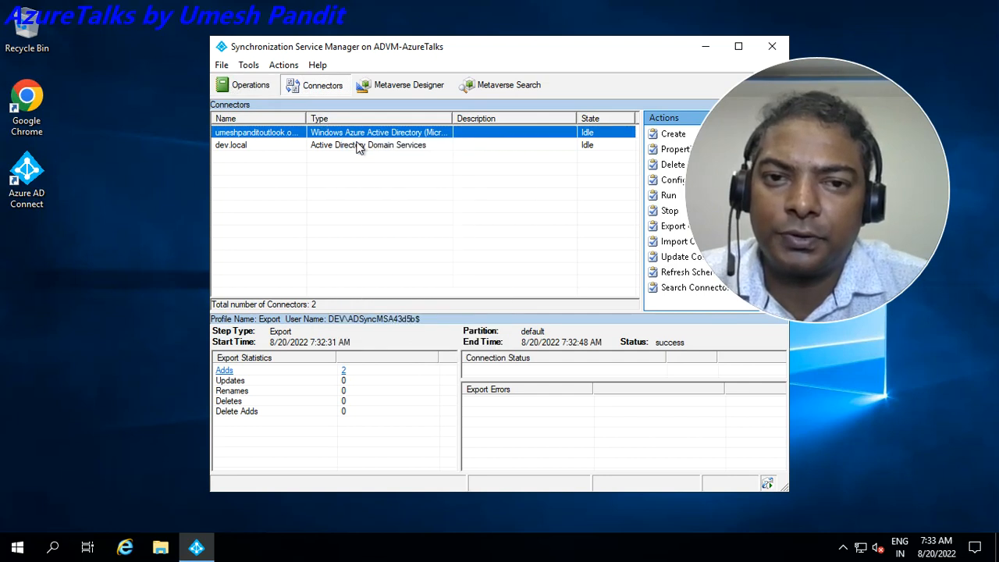
pyautogui.click(361, 149)
pyautogui.rightClick(357, 145)
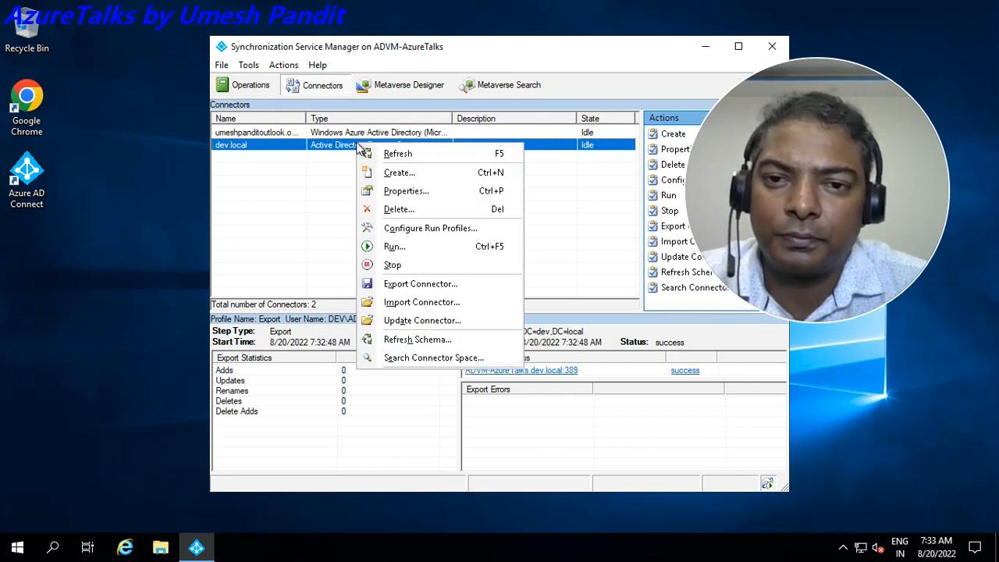
pyautogui.click(373, 154)
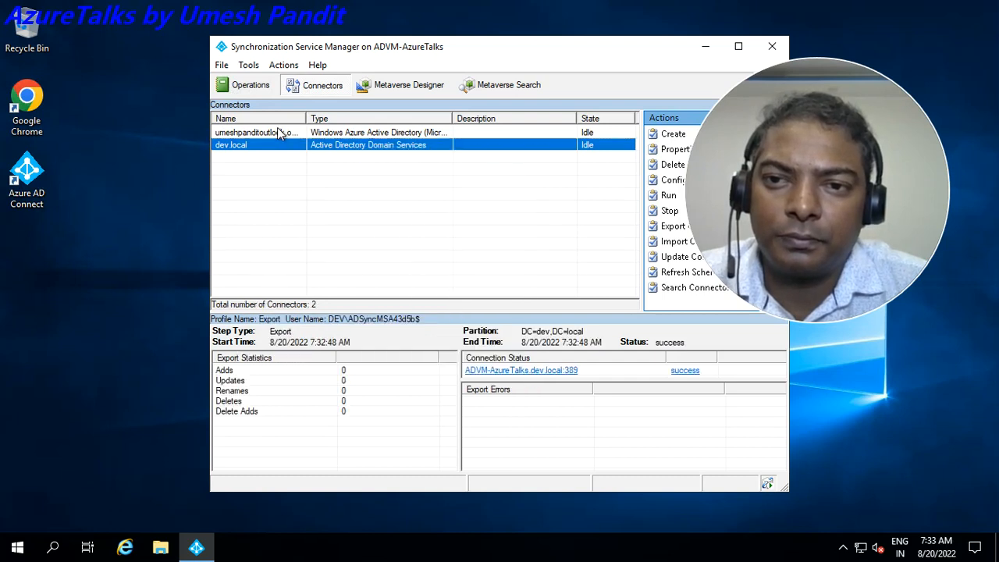
# Step: Run the Full Import profile on the Windows Azure Active Directory connector
pyautogui.rightClick(278, 131)
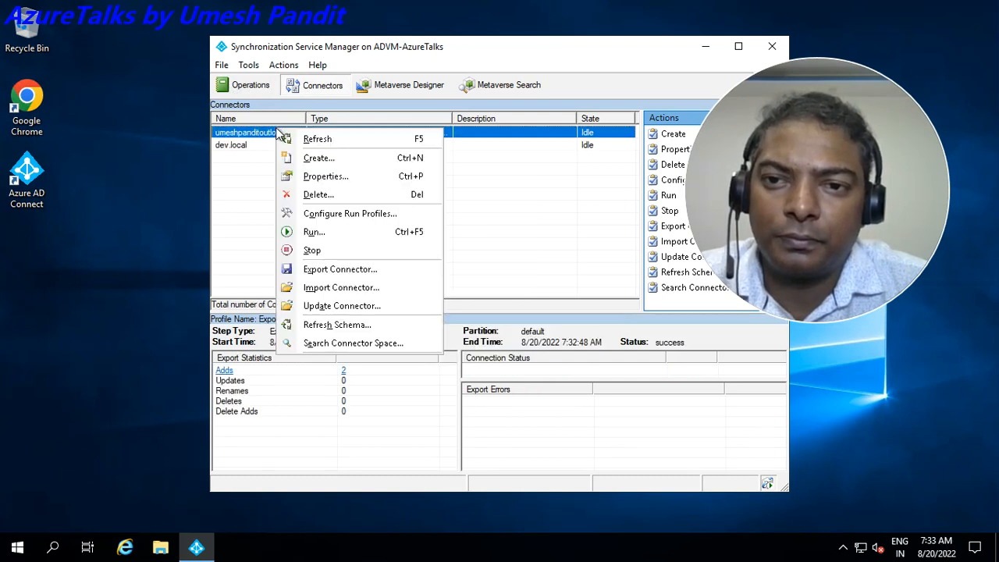
pyautogui.click(313, 231)
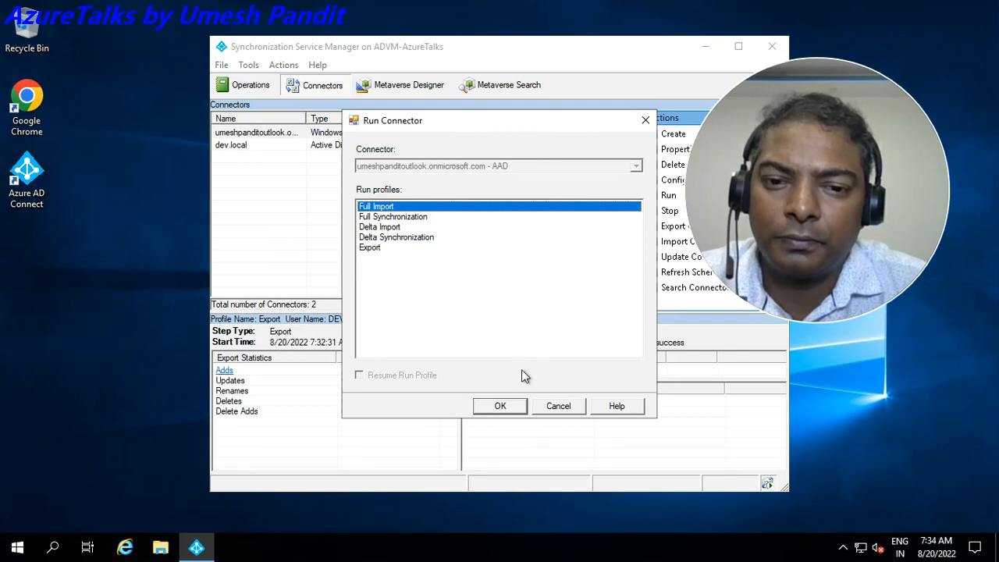
pyautogui.click(500, 406)
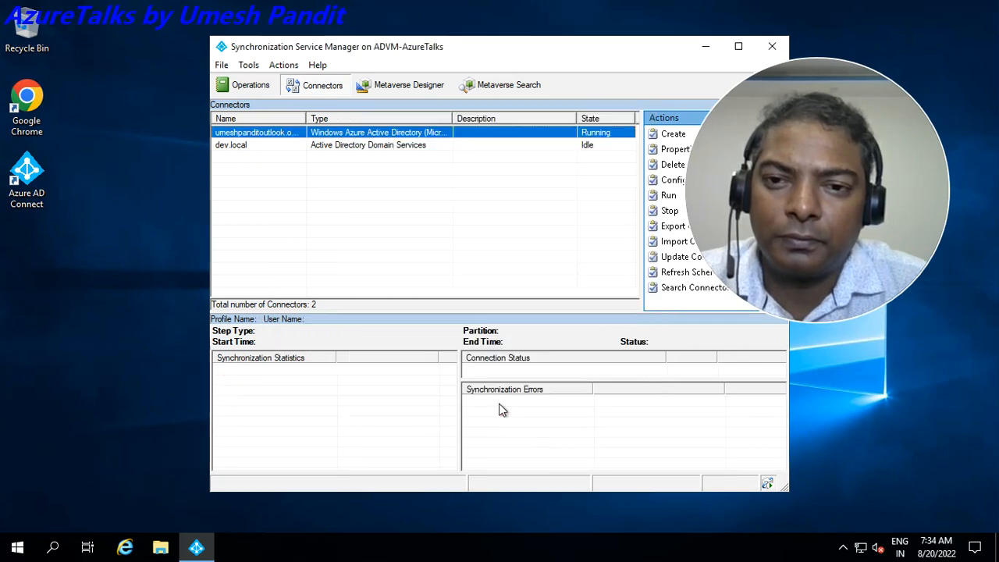
# Step: Refresh the dev.local connector and run its Full Import profile
pyautogui.click(349, 148)
pyautogui.rightClick(349, 148)
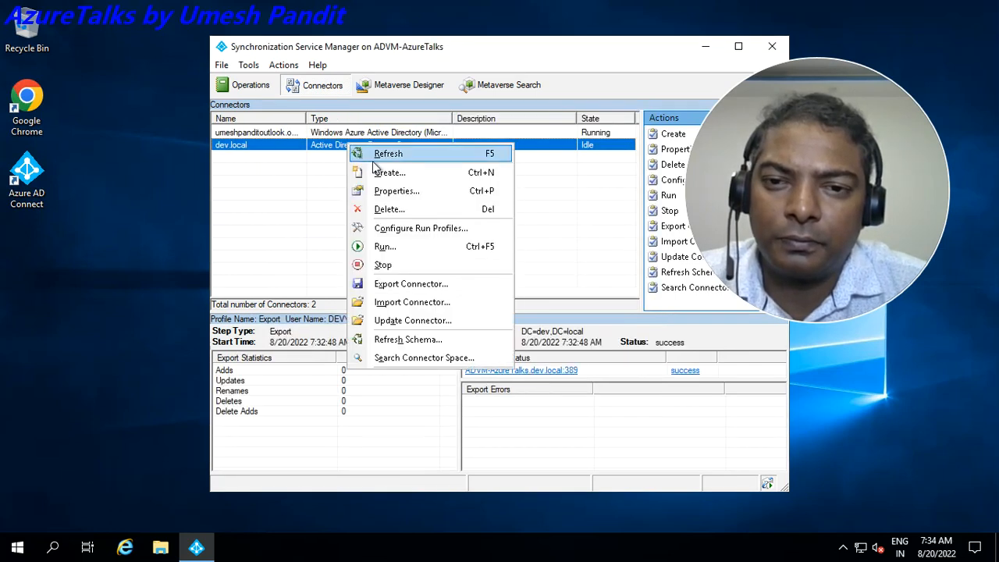
pyautogui.click(376, 159)
pyautogui.rightClick(372, 154)
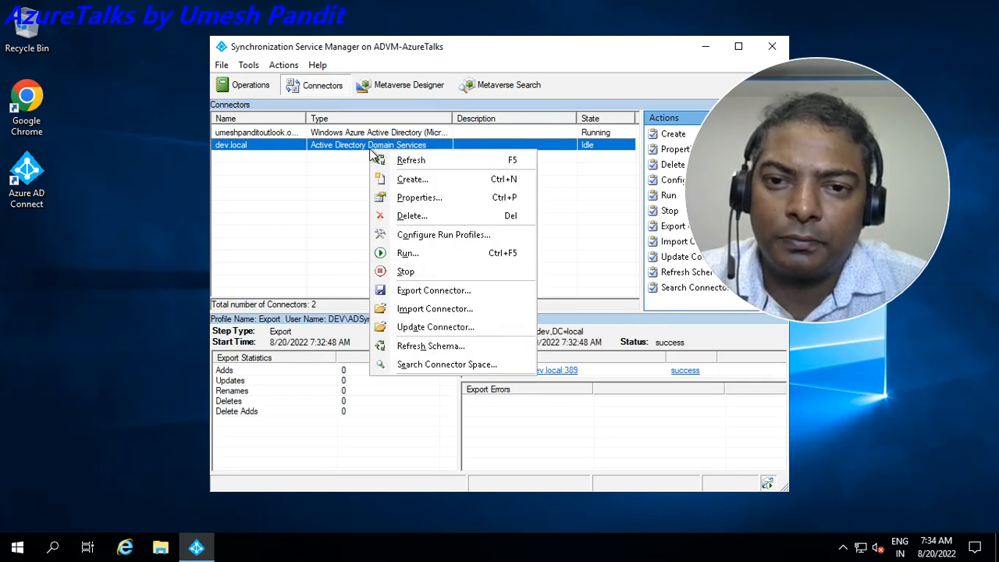
pyautogui.click(404, 256)
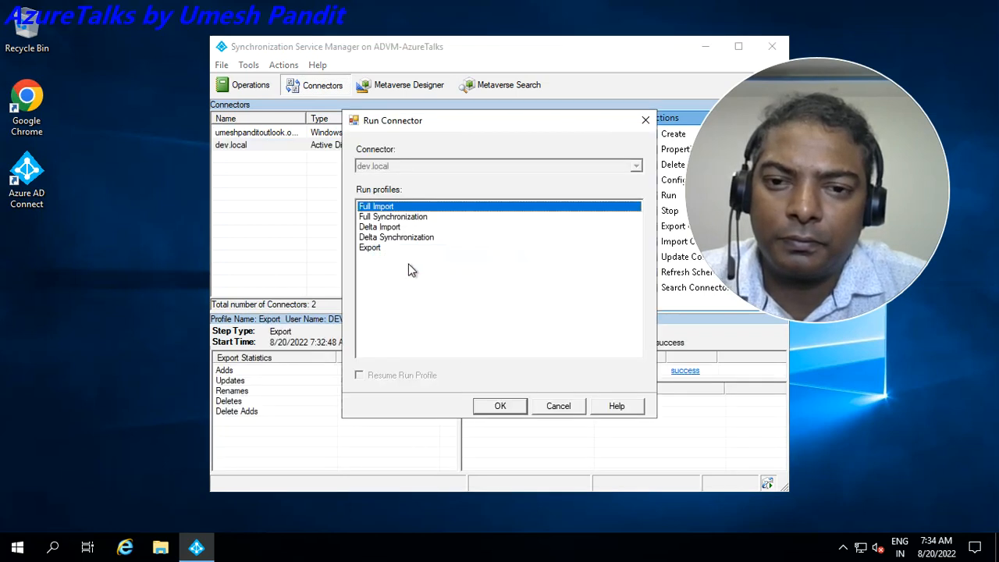
pyautogui.click(490, 407)
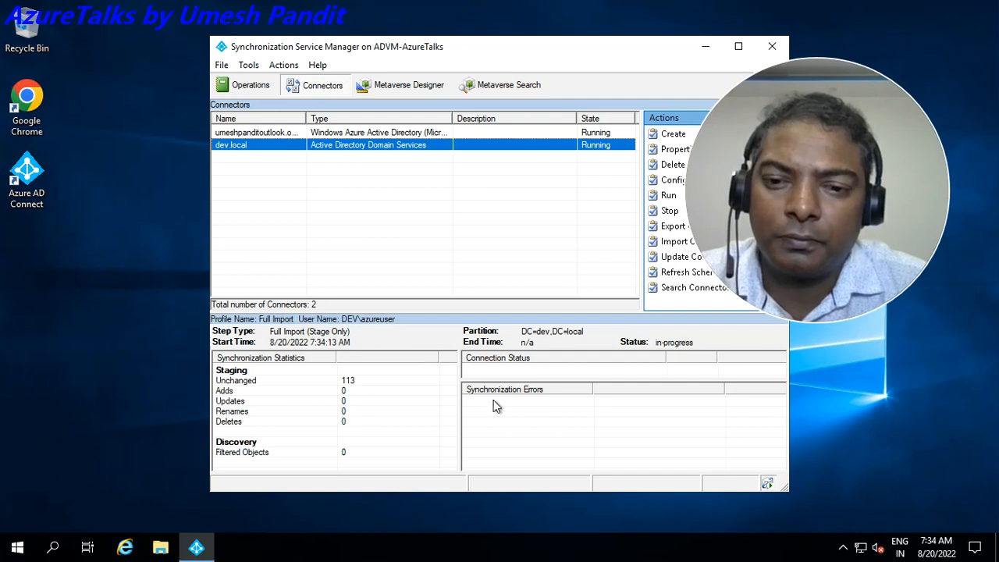
# Step: Monitor the import status of the Windows Azure Active Directory and dev.local connectors until both runs finish
pyautogui.click(348, 132)
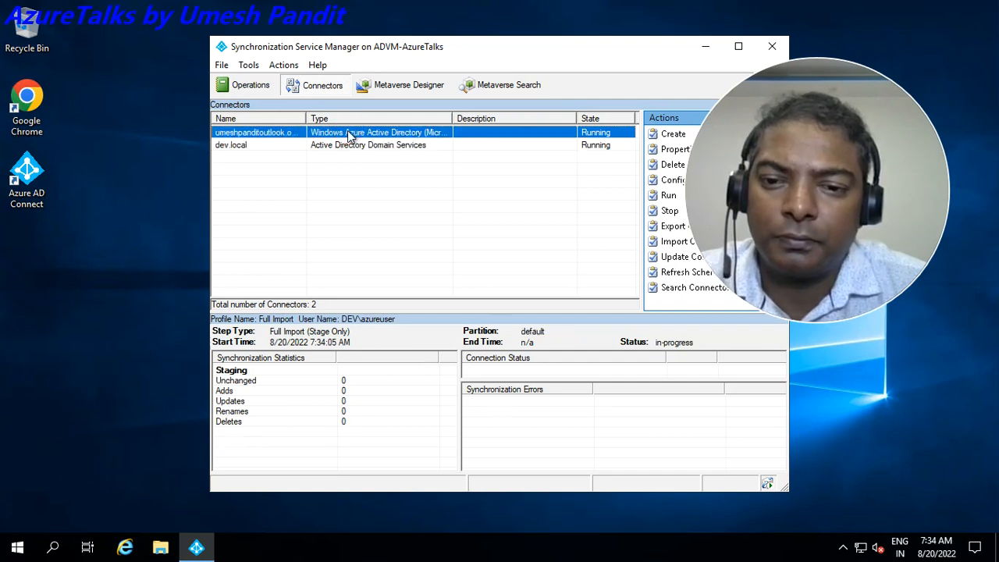
pyautogui.click(355, 146)
pyautogui.click(356, 139)
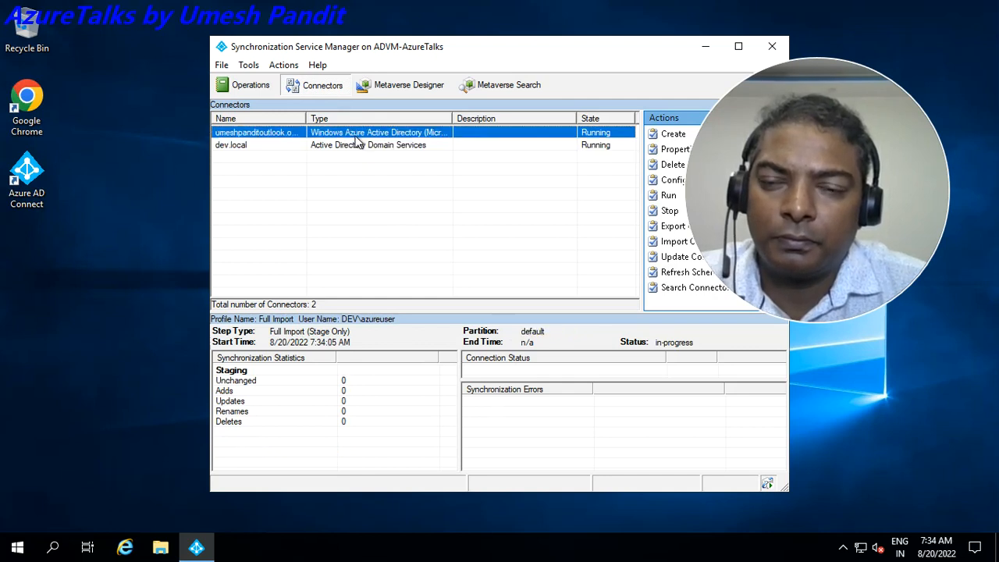
pyautogui.click(359, 146)
pyautogui.click(364, 140)
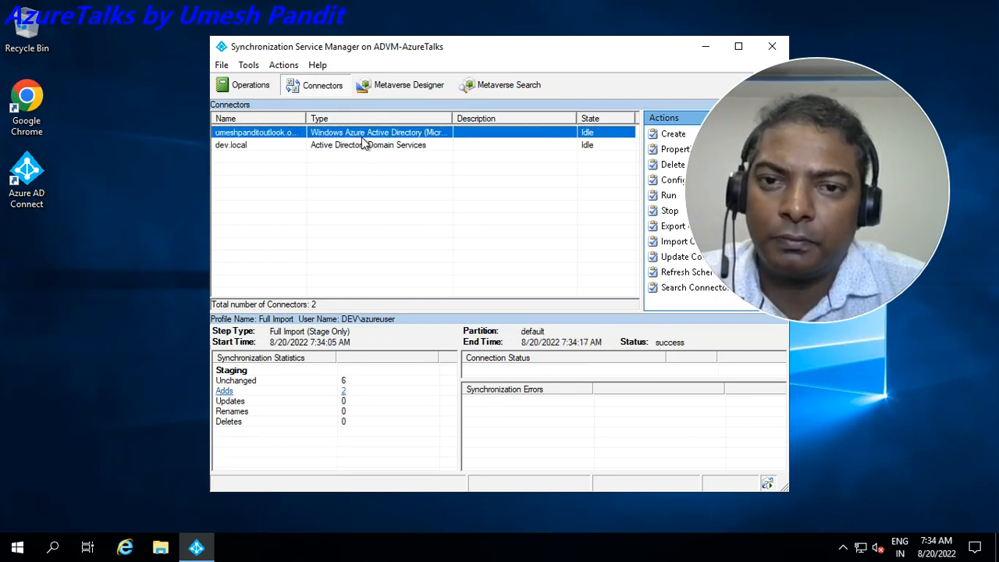
# Step: Switch to the Azure portal and refresh the Users list to look for the imported on-premises users
pyautogui.click(648, 8)
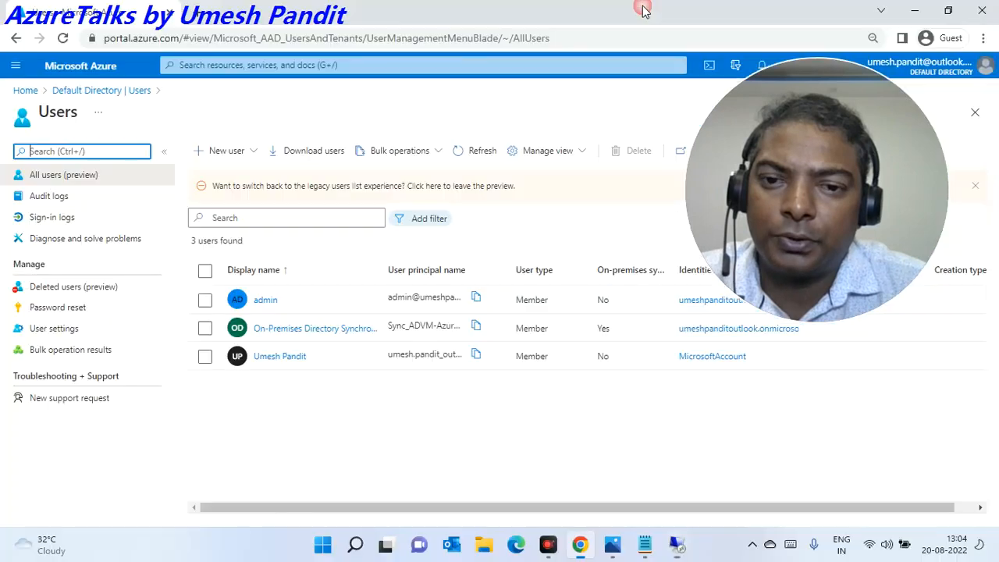
pyautogui.click(481, 151)
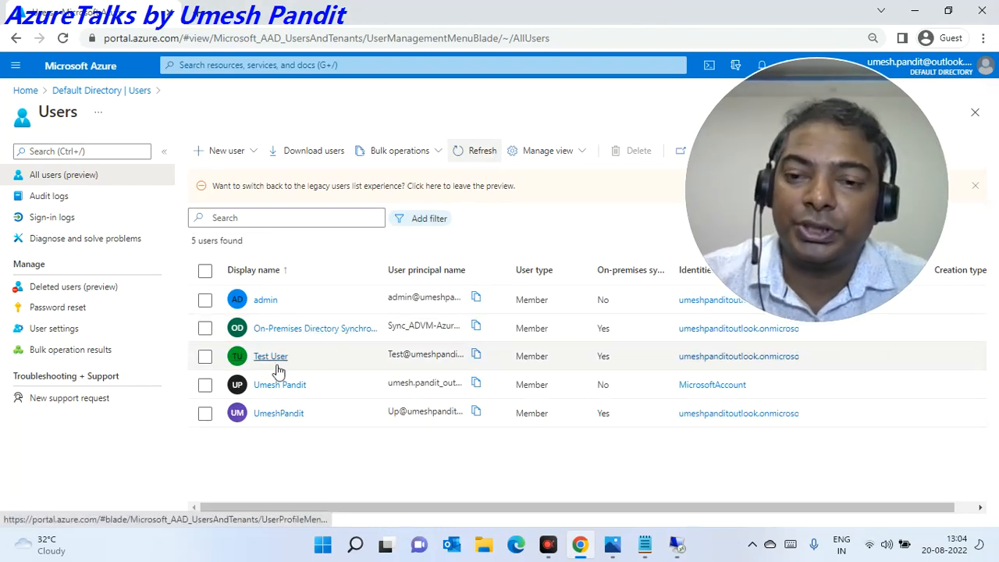
pyautogui.moveTo(196, 282); pyautogui.dragTo(424, 424)
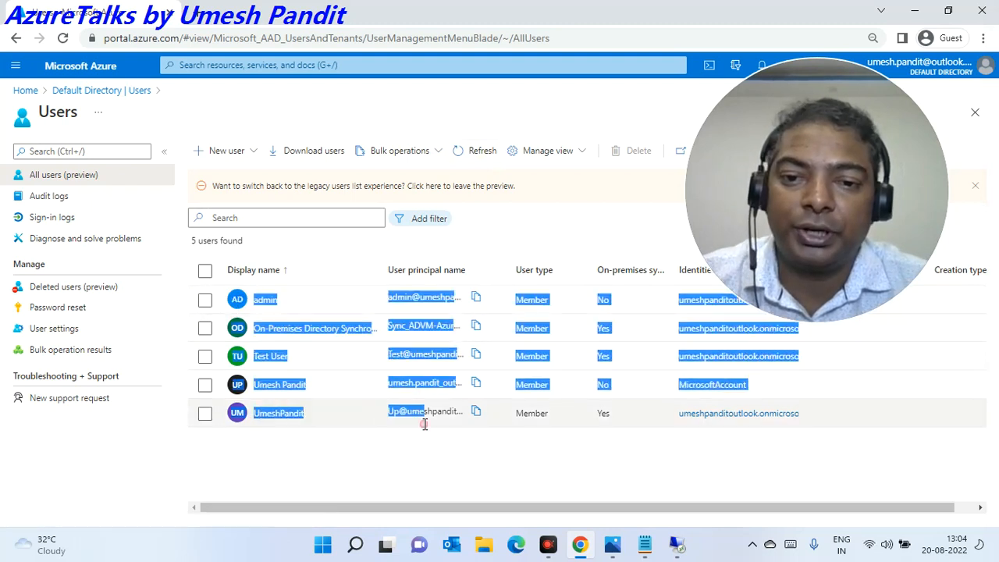
pyautogui.click(321, 470)
# Step: Check the on-premises sync value of the directory synchronization account, Test User and the last user in the list
pyautogui.click(614, 330)
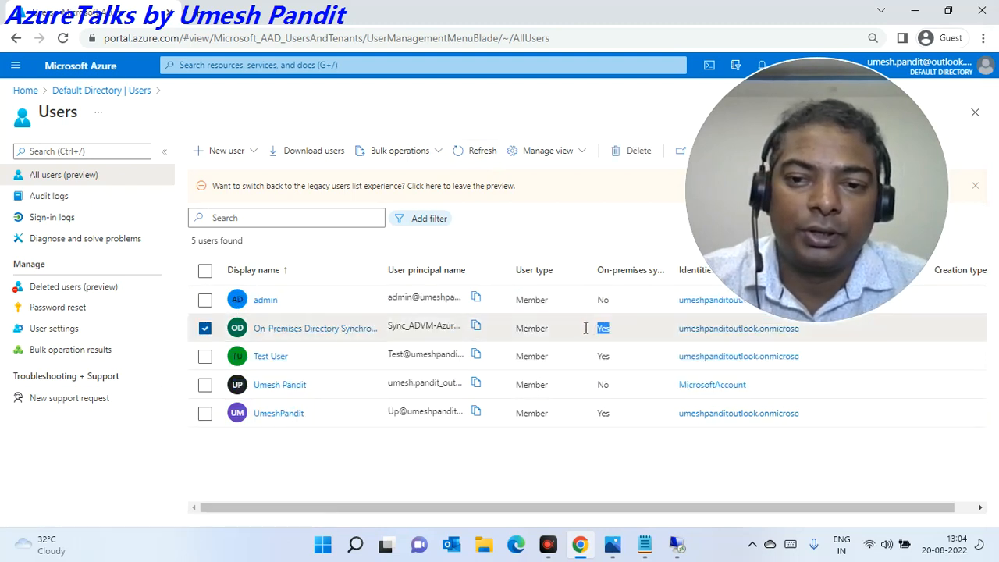
pyautogui.click(610, 357)
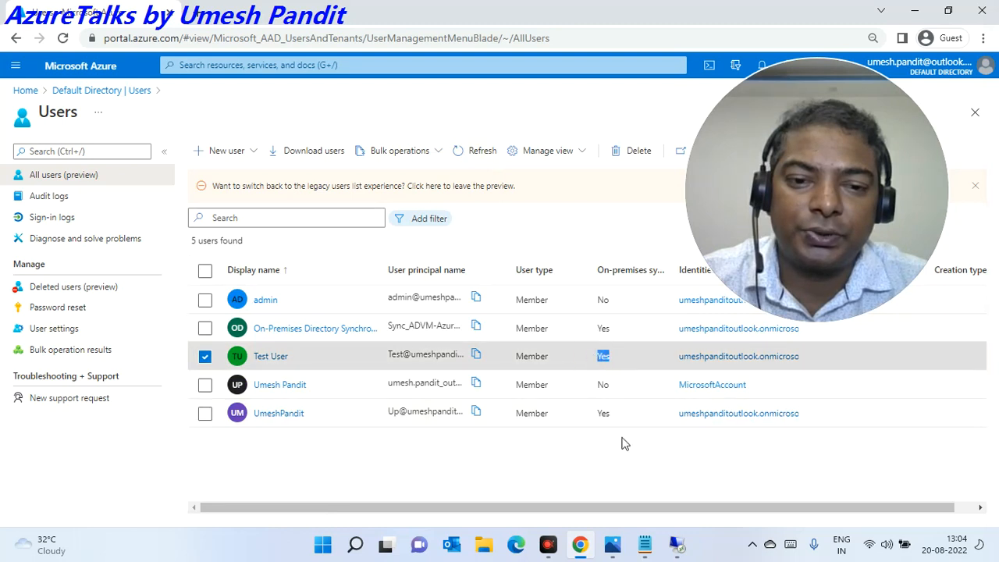
pyautogui.click(619, 415)
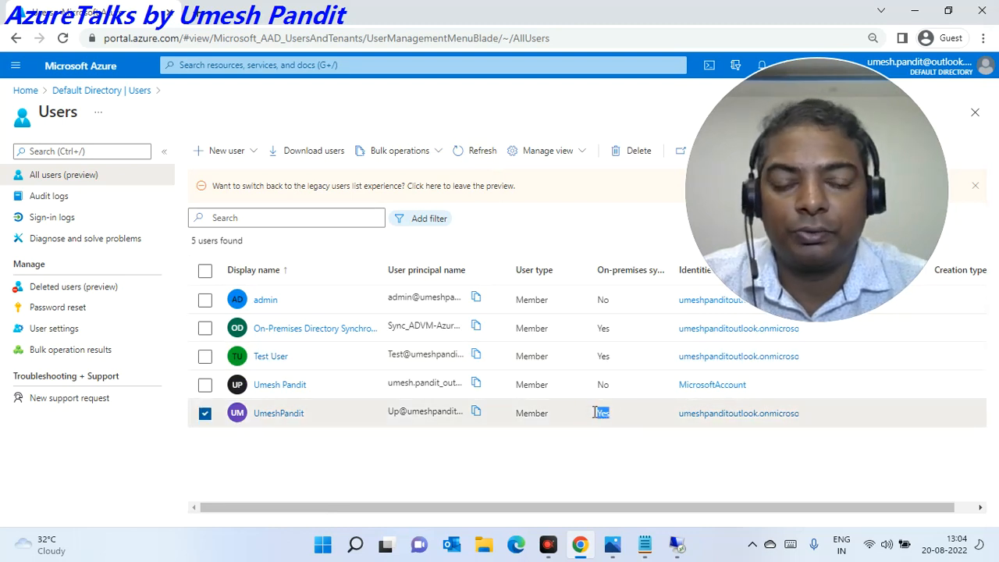